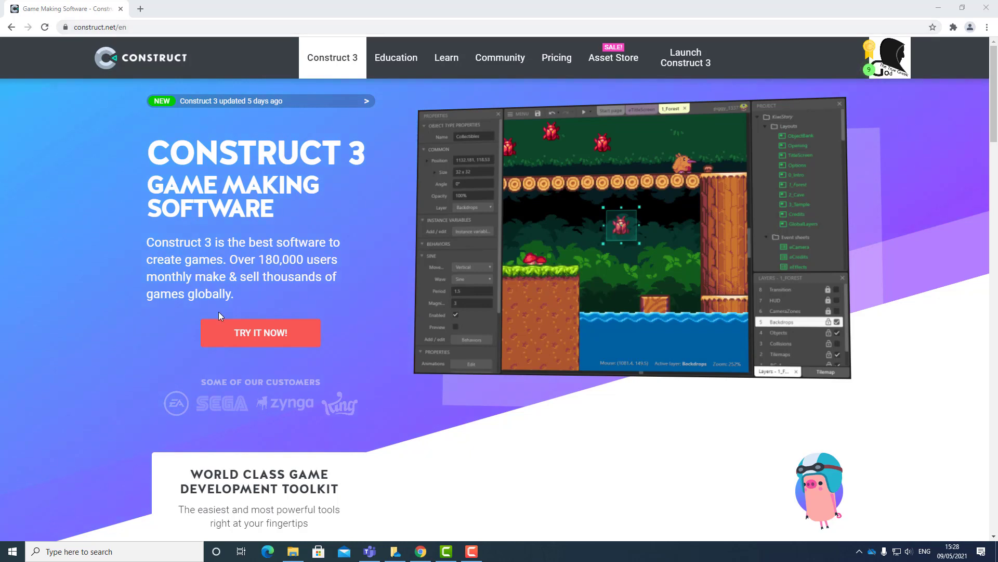
# - Launch the Construct 3 free trial editor and start a new project
pyautogui.click(259, 332)
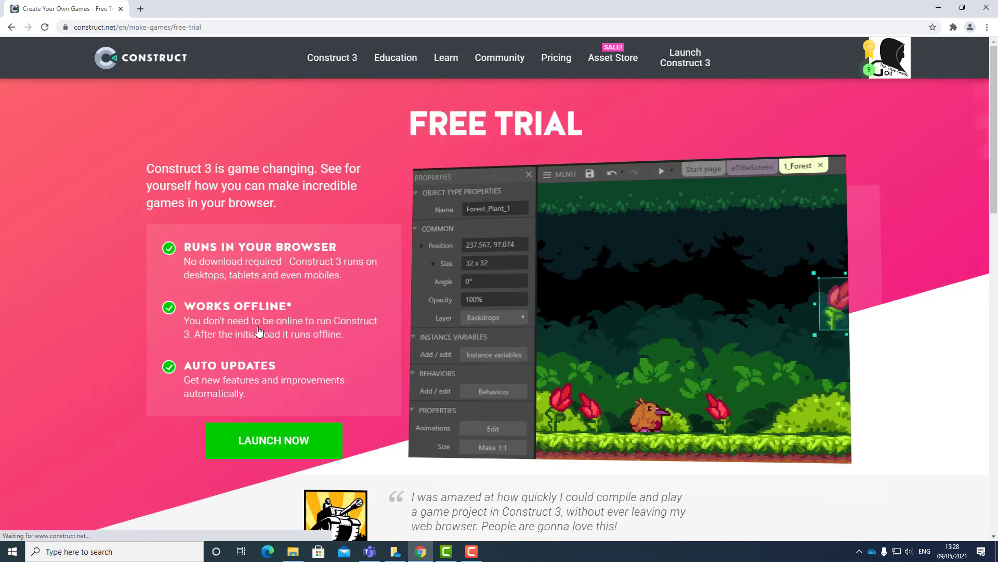
pyautogui.click(297, 451)
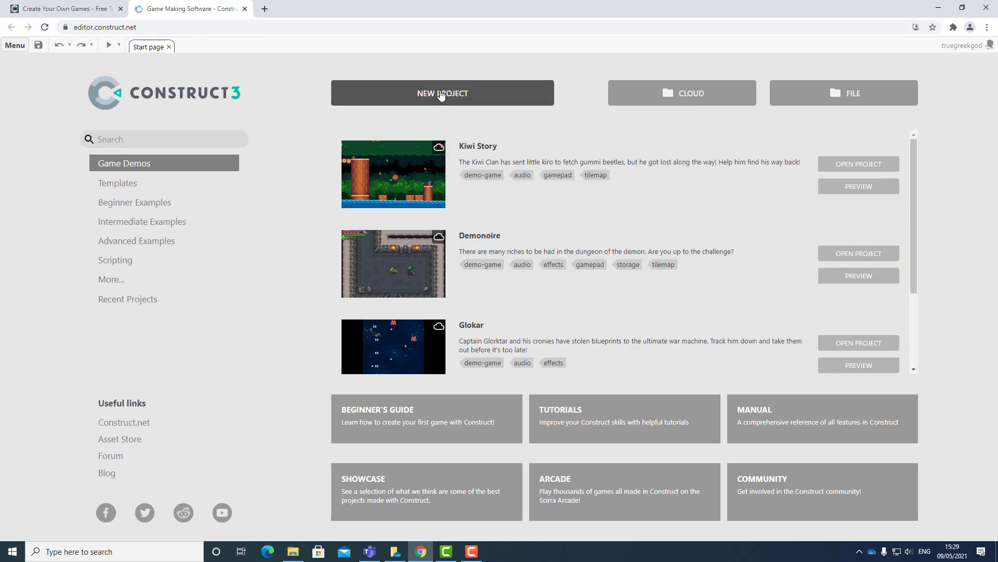
pyautogui.click(441, 94)
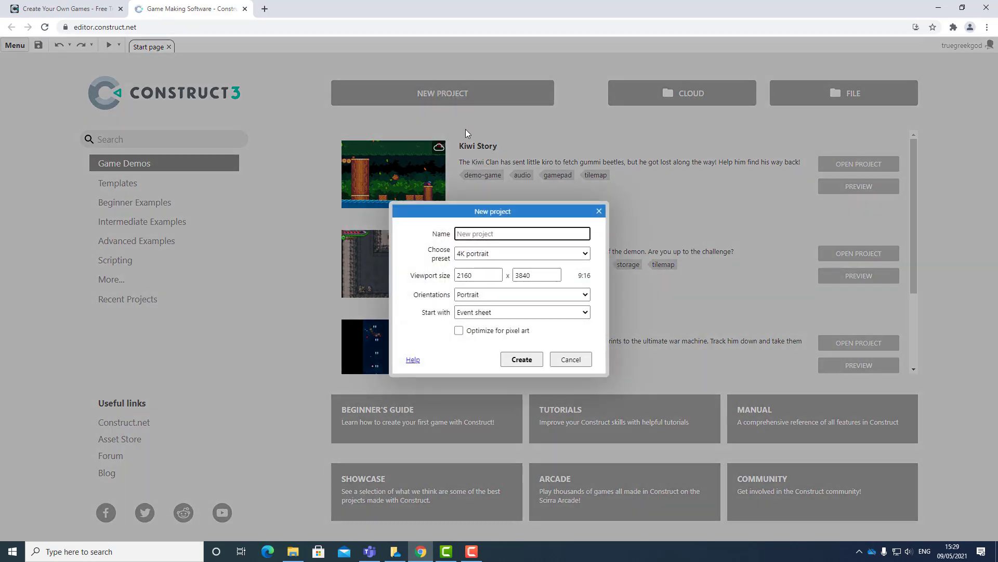
# - Name the project "My First Mobile App - TGG", choose the 1080p portrait preset and create it
pyautogui.write('My FirstMobileApp')
pyautogui.click(467, 233)
pyautogui.click(481, 233)
pyautogui.click(503, 233)
pyautogui.click(508, 254)
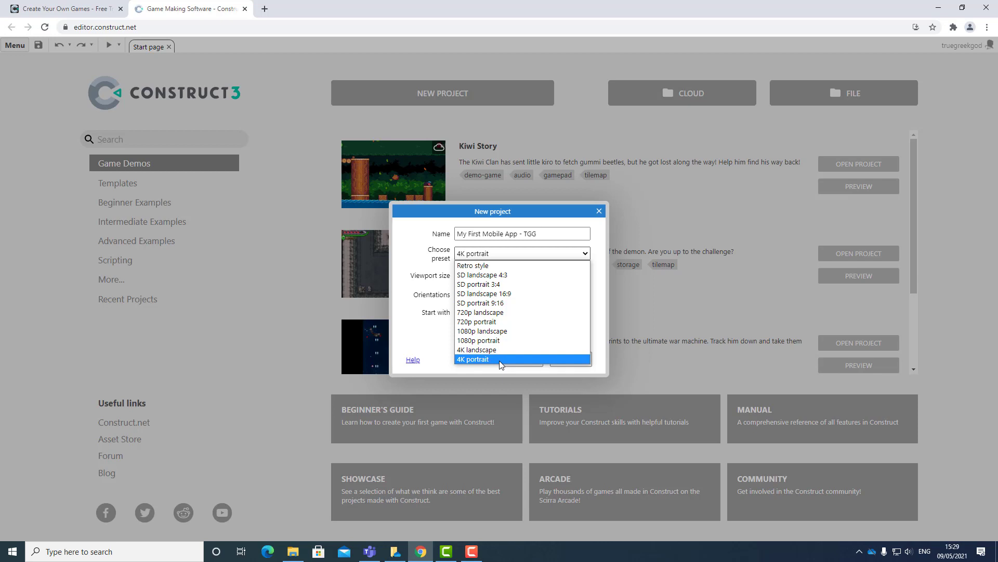
pyautogui.click(484, 341)
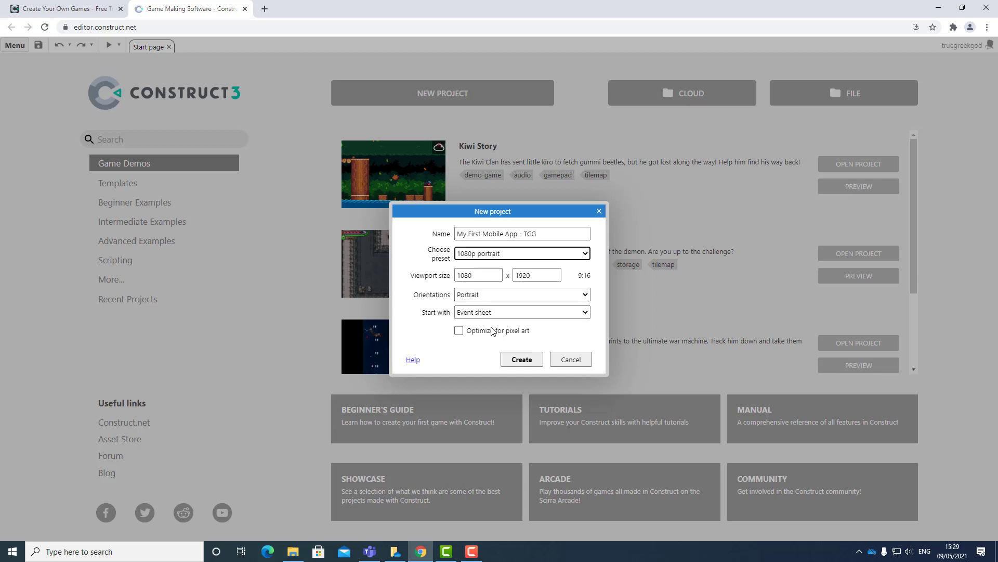
pyautogui.click(523, 362)
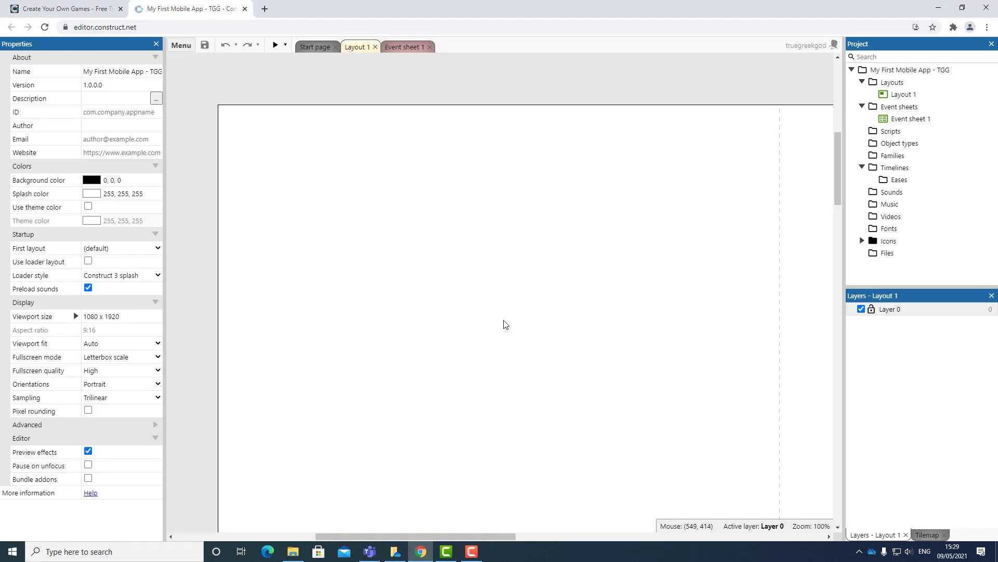
# - Examine the whole layout area and compare it with the dashed viewport outline inside it
pyautogui.keyDown('ctrl'); pyautogui.scroll(-10, 502, 325); pyautogui.keyUp('ctrl')
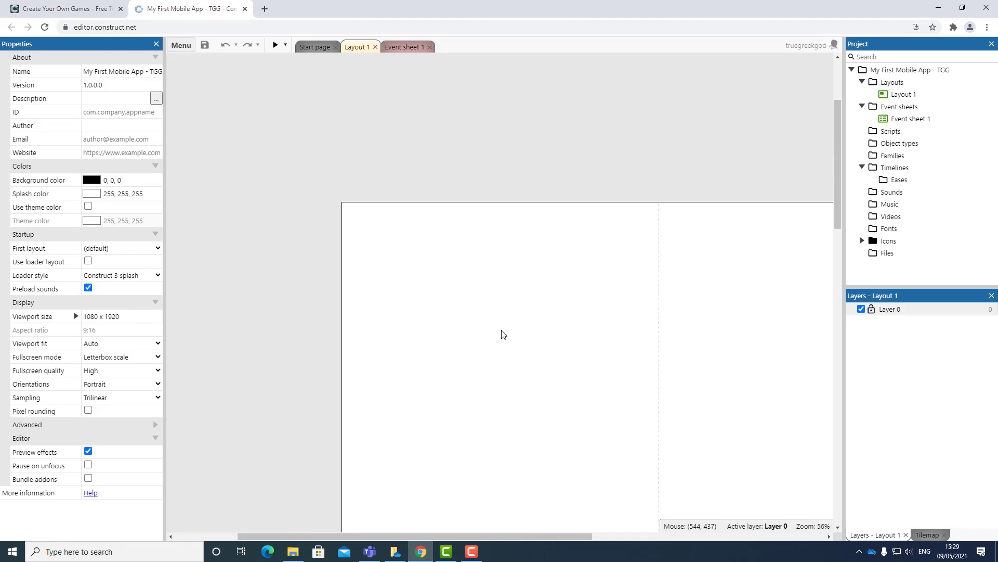
pyautogui.keyDown('ctrl'); pyautogui.scroll(-2, 502, 331); pyautogui.keyUp('ctrl')
pyautogui.keyDown('ctrl'); pyautogui.scroll(4, 501, 331); pyautogui.keyUp('ctrl')
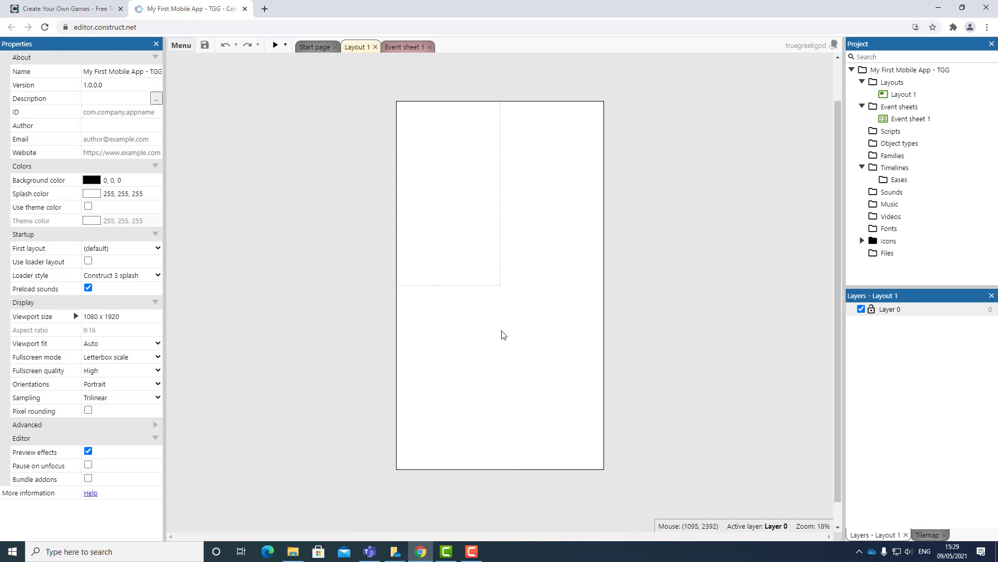
pyautogui.keyDown('ctrl'); pyautogui.scroll(-3, 503, 334); pyautogui.keyUp('ctrl')
pyautogui.keyDown('ctrl'); pyautogui.scroll(2, 503, 334); pyautogui.keyUp('ctrl')
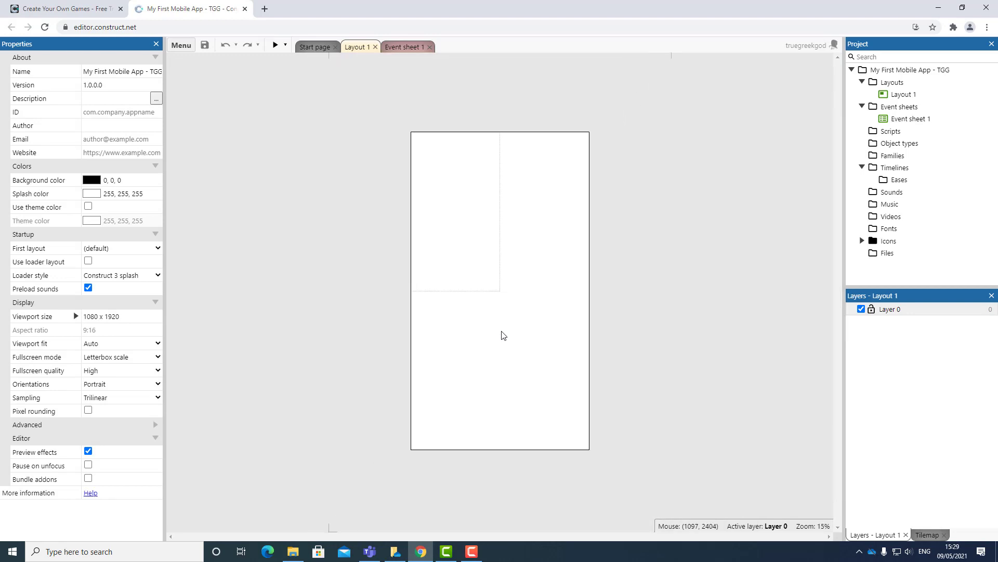
pyautogui.keyDown('ctrl'); pyautogui.scroll(-3, 503, 334); pyautogui.keyUp('ctrl')
pyautogui.keyDown('ctrl'); pyautogui.scroll(3, 503, 335); pyautogui.keyUp('ctrl')
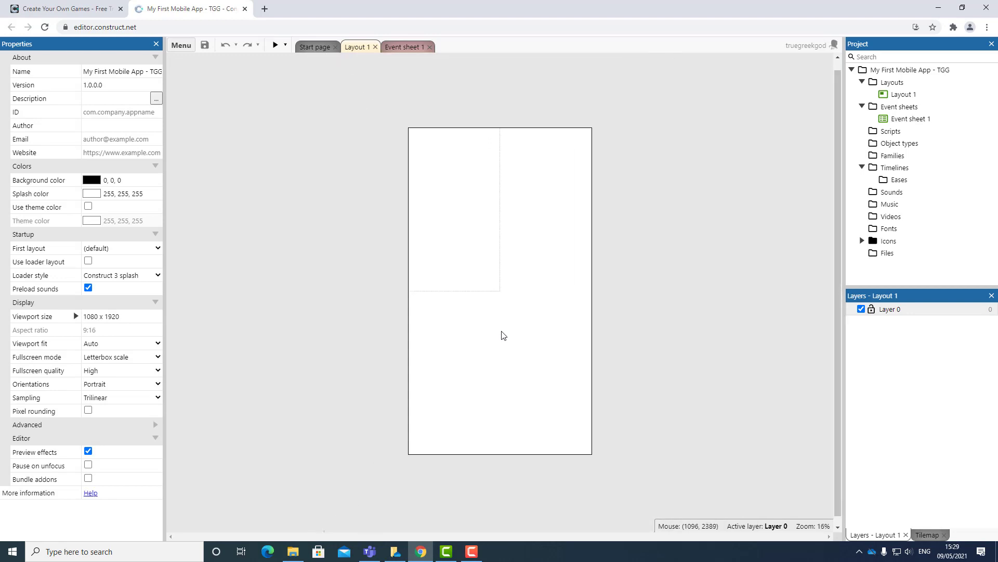
pyautogui.keyDown('ctrl'); pyautogui.scroll(-3, 502, 335); pyautogui.keyUp('ctrl')
pyautogui.keyDown('ctrl'); pyautogui.scroll(5, 503, 335); pyautogui.keyUp('ctrl')
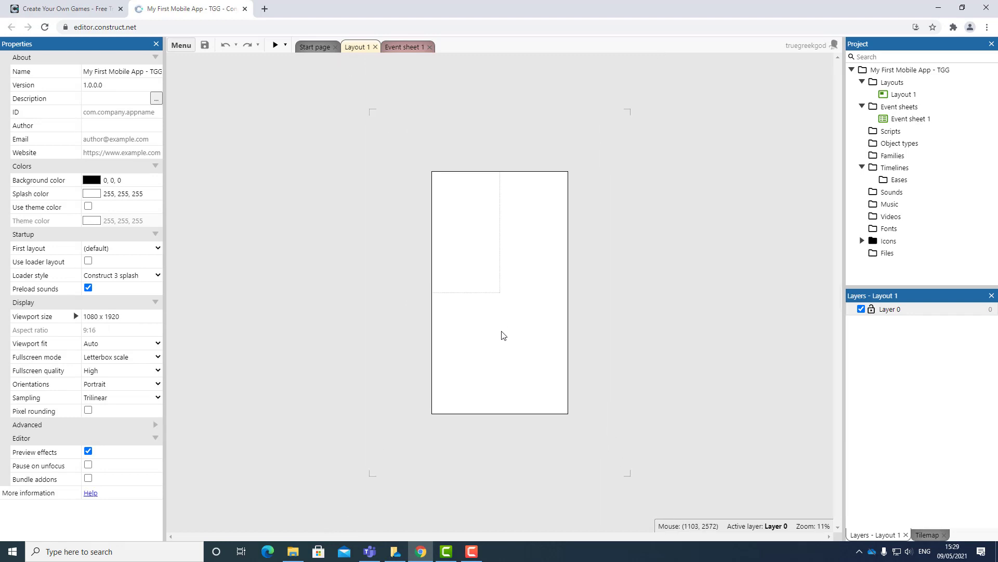
pyautogui.keyDown('ctrl'); pyautogui.scroll(1, 502, 335); pyautogui.keyUp('ctrl')
pyautogui.keyDown('ctrl'); pyautogui.scroll(-4, 503, 335); pyautogui.keyUp('ctrl')
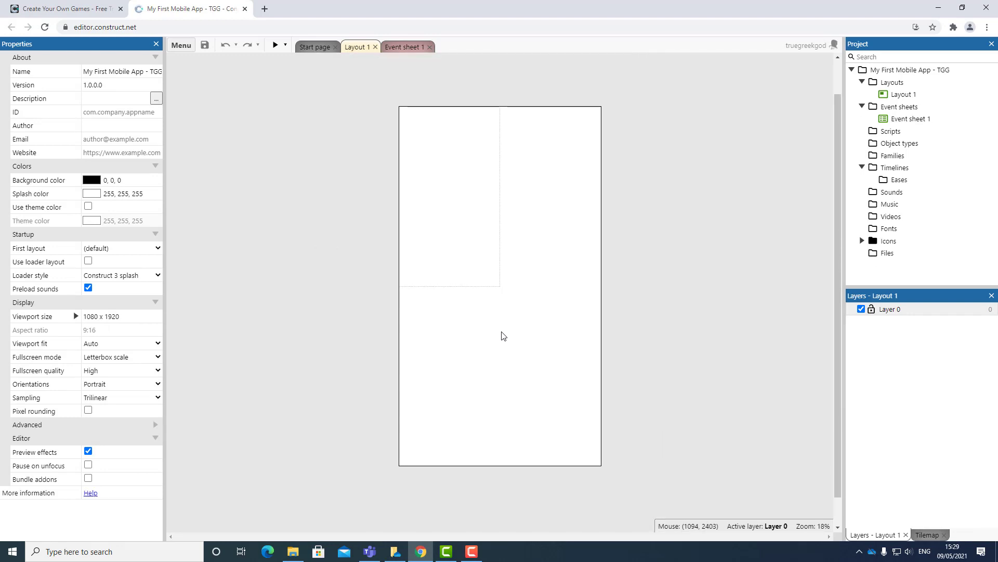
pyautogui.keyDown('ctrl'); pyautogui.scroll(1, 503, 336); pyautogui.keyUp('ctrl')
pyautogui.keyDown('ctrl'); pyautogui.scroll(1, 503, 336); pyautogui.keyUp('ctrl')
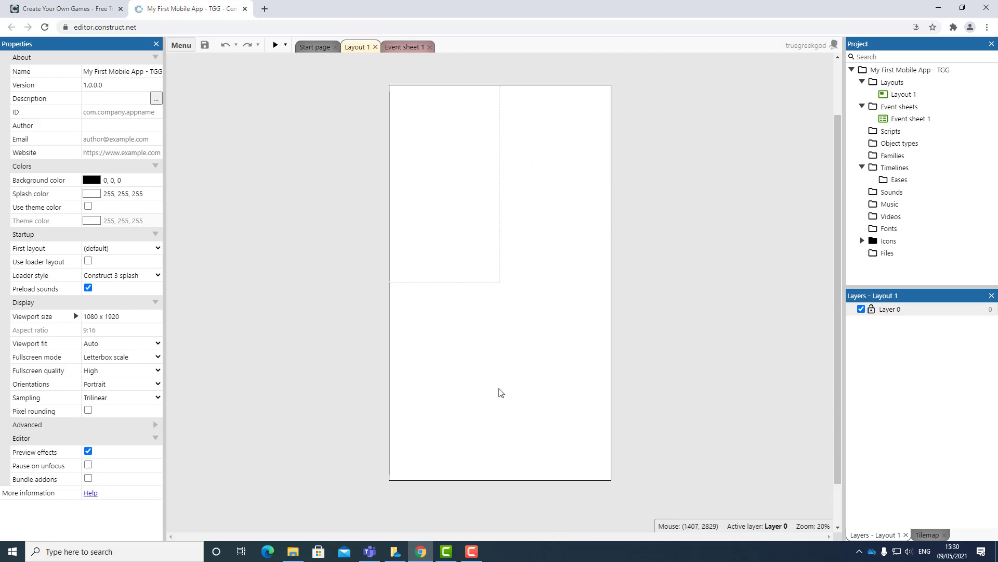
# - Copy the viewport size value from the project properties
pyautogui.click(472, 384)
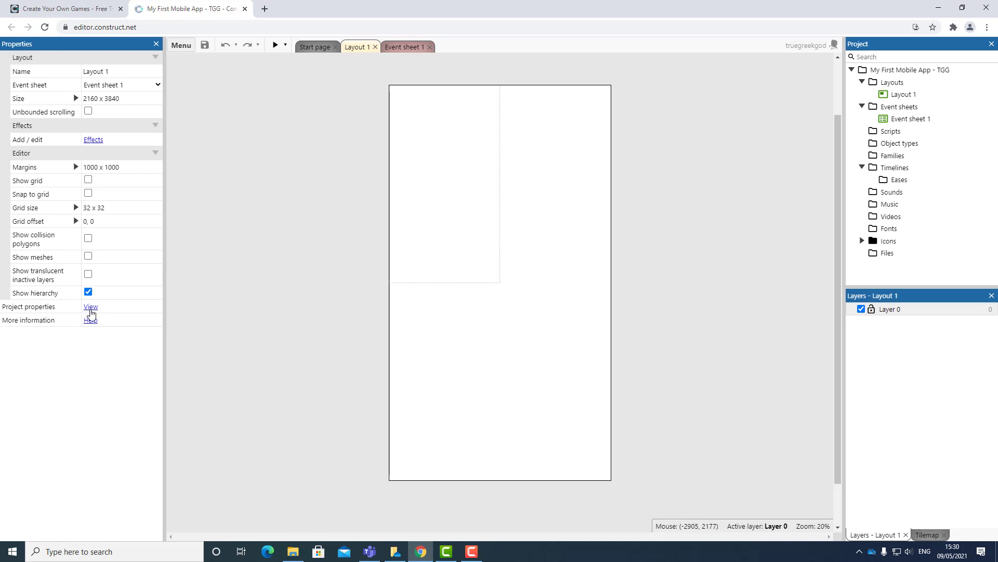
pyautogui.click(91, 308)
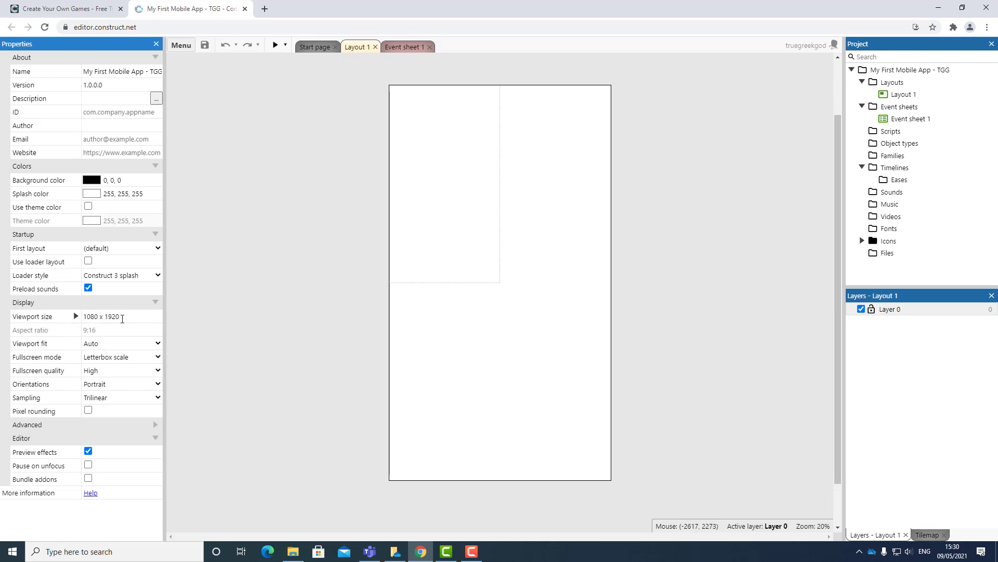
pyautogui.moveTo(83, 317); pyautogui.dragTo(134, 318)
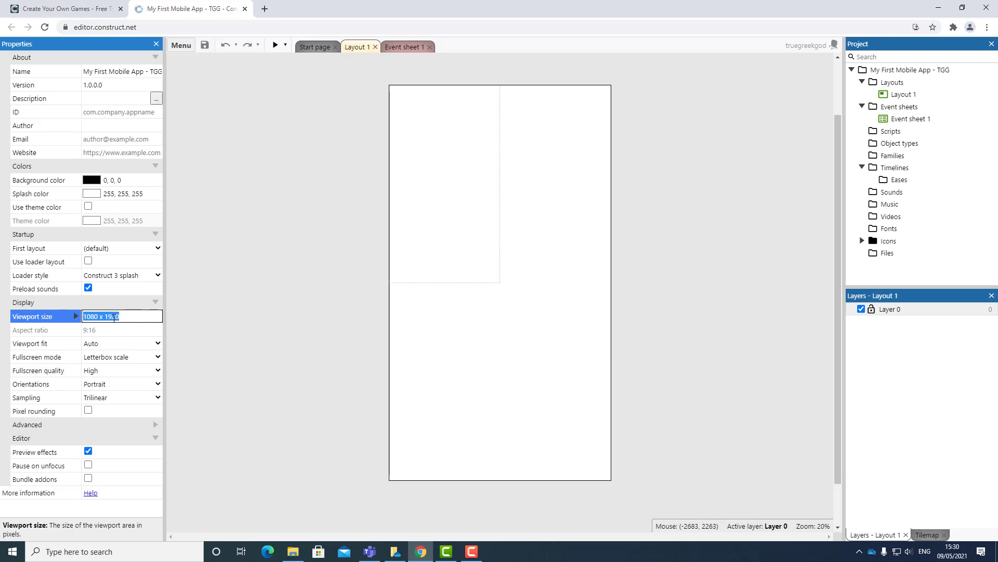
pyautogui.rightClick(113, 317)
pyautogui.click(137, 360)
# - Set the size of Layout 1 to 1080 x 1920 by pasting the copied viewport size
pyautogui.click(304, 276)
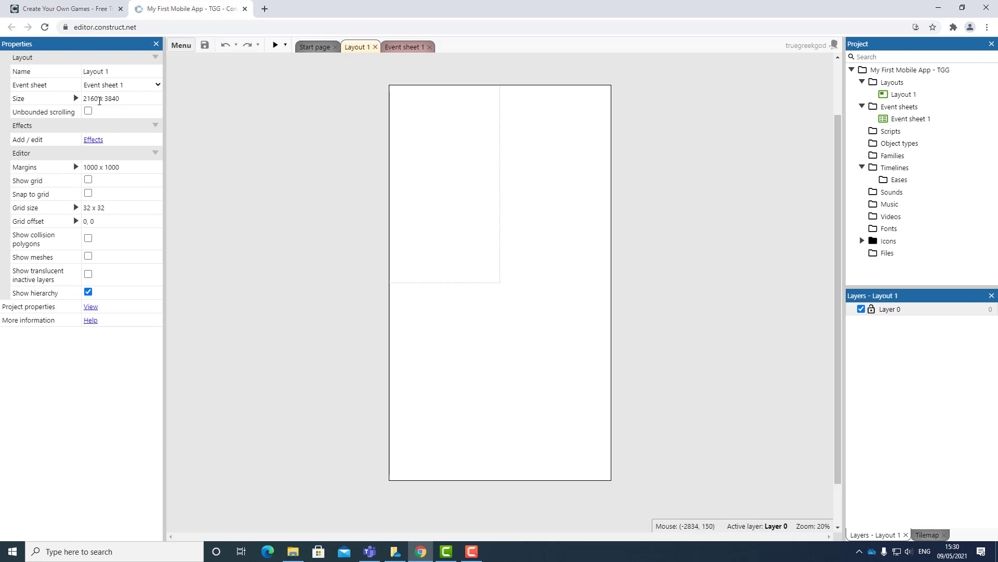
pyautogui.click(102, 100)
pyautogui.rightClick(102, 100)
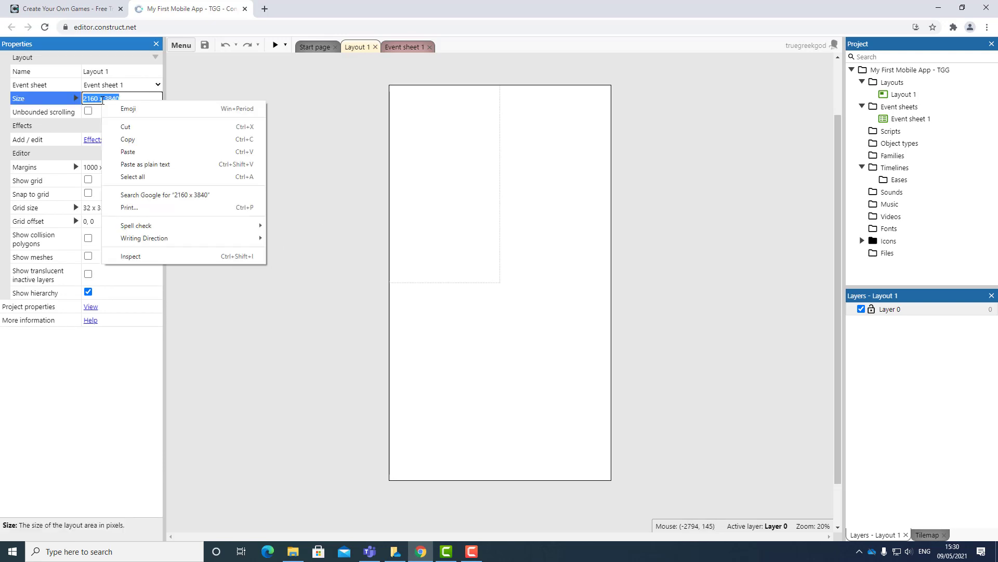
pyautogui.click(127, 156)
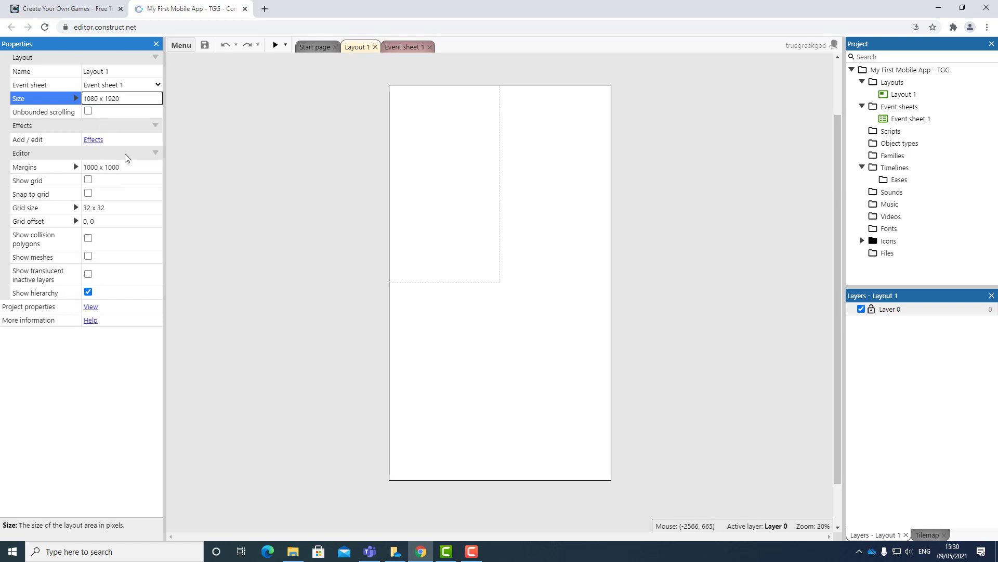
pyautogui.press('Tab')
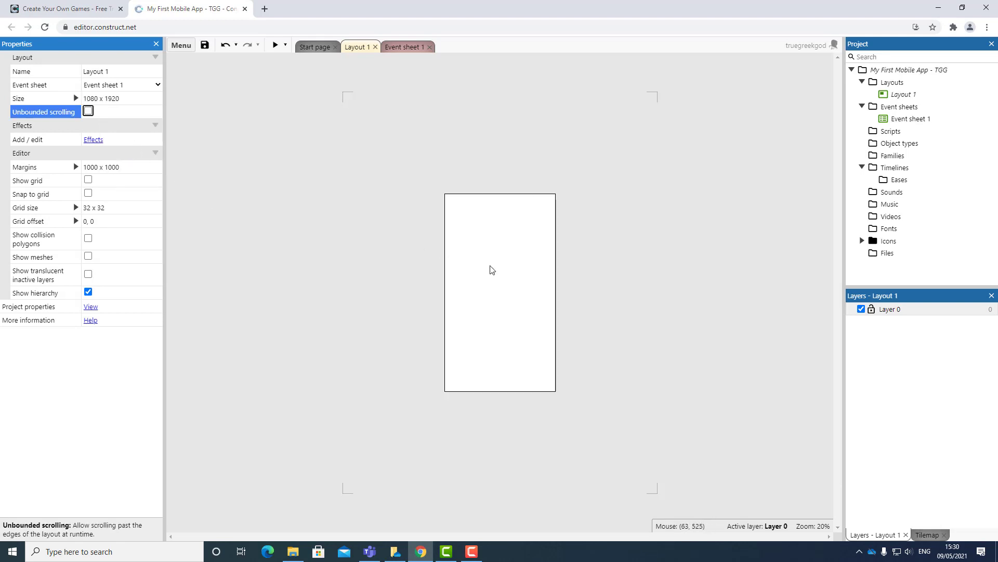
pyautogui.click(411, 325)
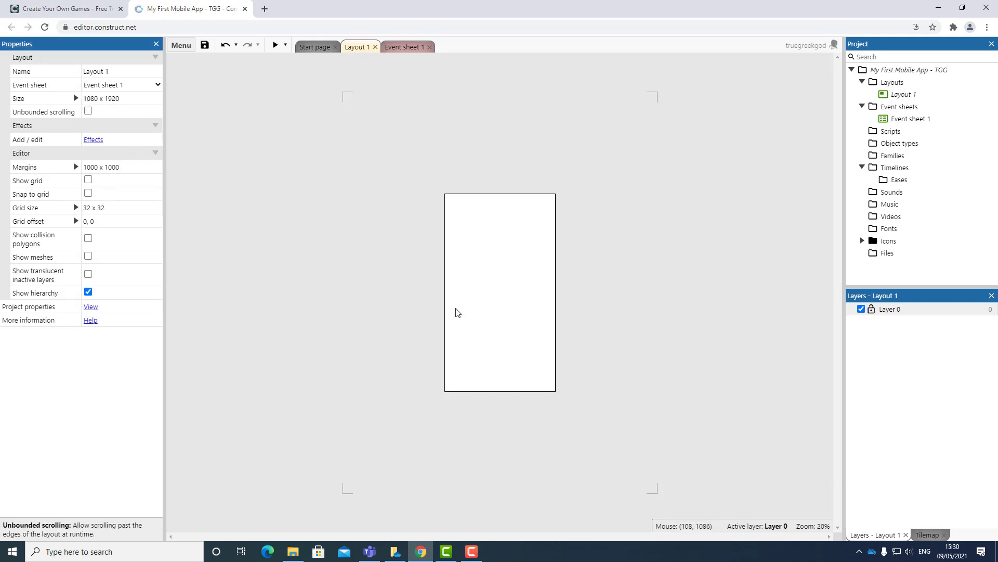
# - Rename Layout 1 in the project to MainView
pyautogui.keyDown('ctrl'); pyautogui.scroll(3, 456, 312); pyautogui.keyUp('ctrl')
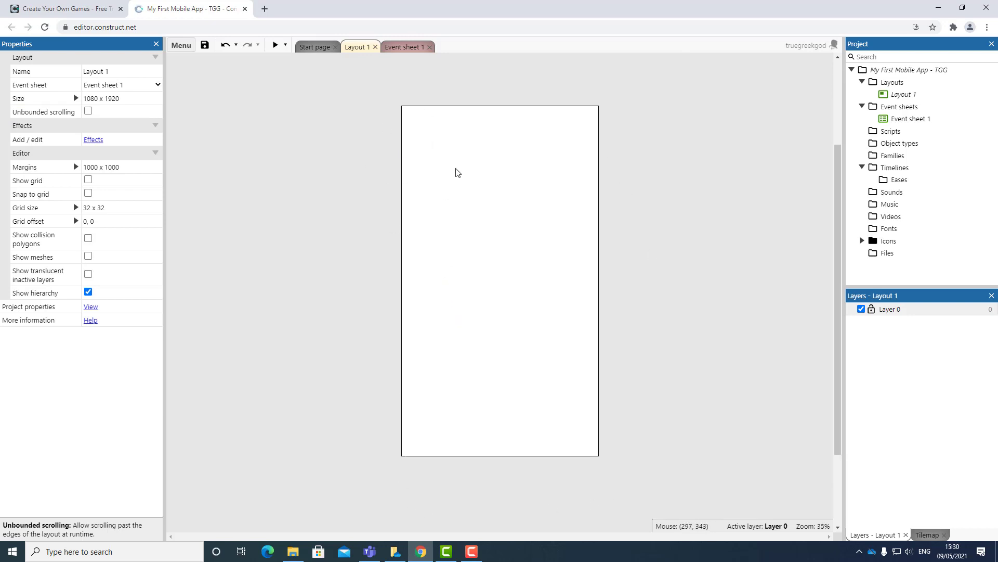
pyautogui.rightClick(905, 99)
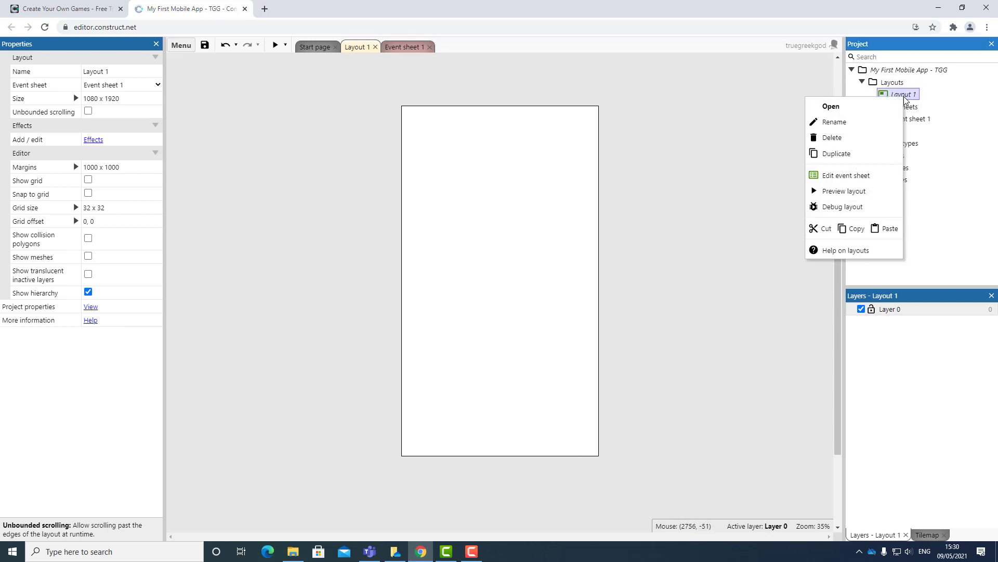
pyautogui.click(833, 122)
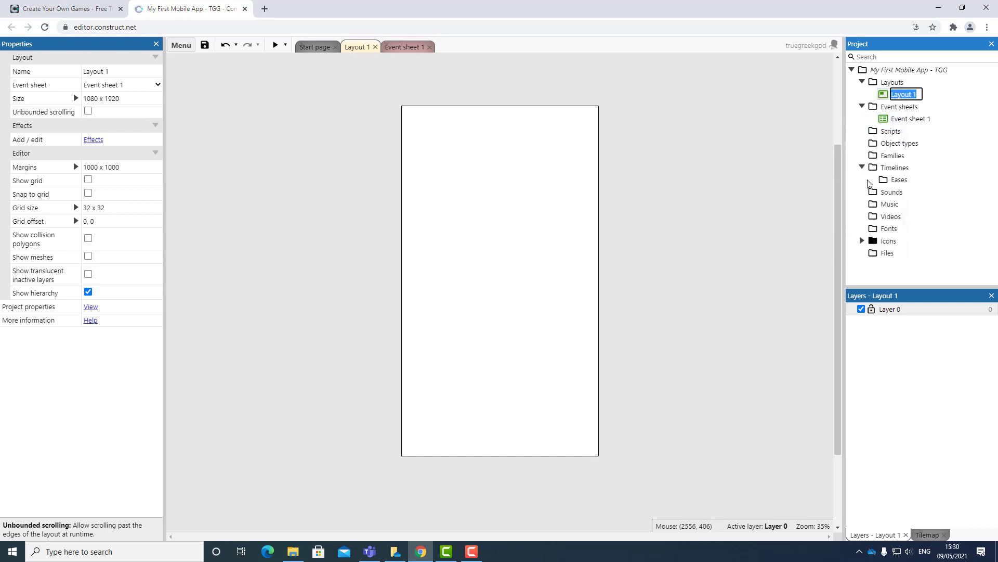
pyautogui.write('MainView')
pyautogui.press('Return')
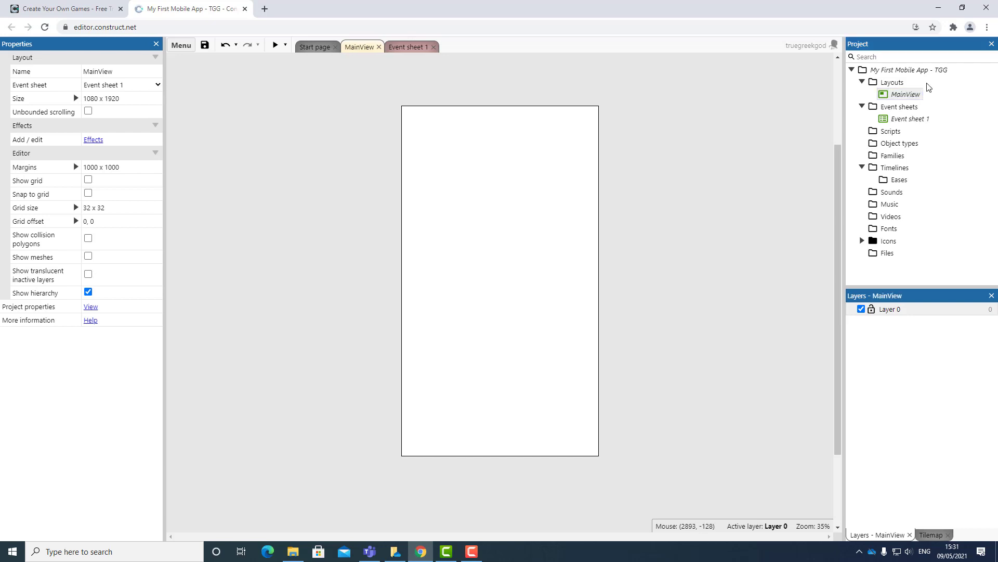
# - Insert a new Sprite object named sprHeaderFooter and place it in the lower half of the MainView layout
pyautogui.rightClick(520, 213)
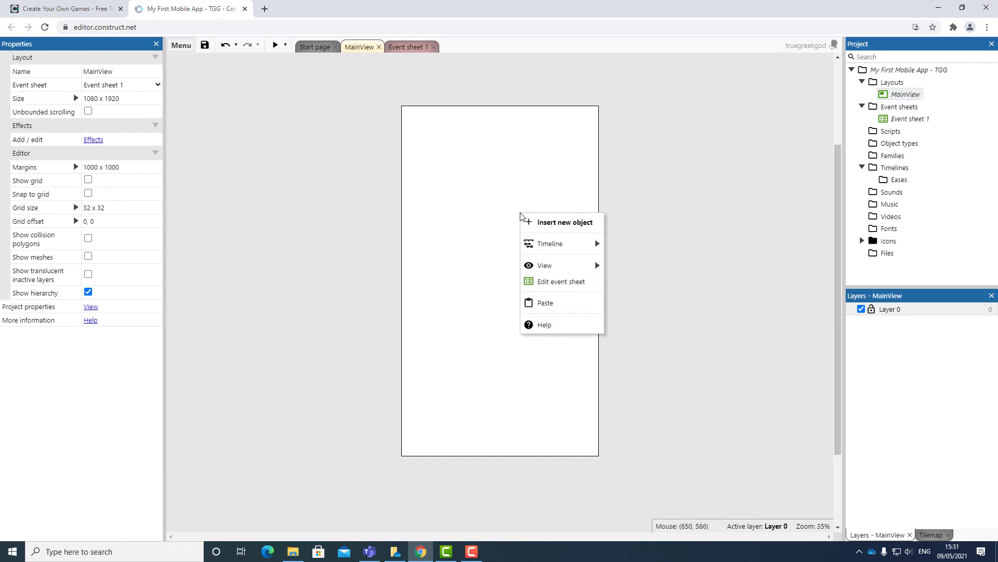
pyautogui.click(545, 228)
pyautogui.scroll(-2, 522, 327)
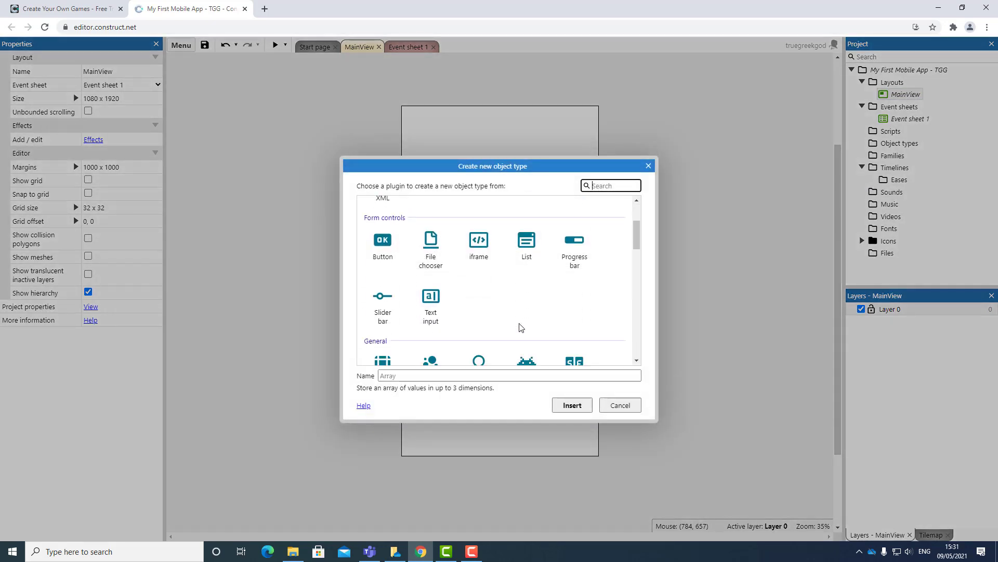
pyautogui.scroll(-2, 522, 328)
pyautogui.click(540, 265)
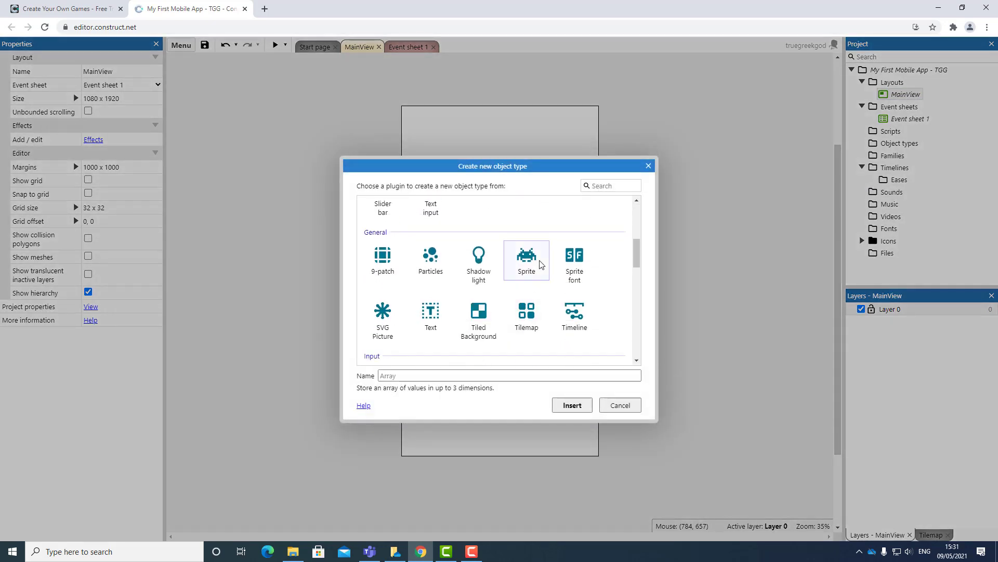
pyautogui.click(457, 376)
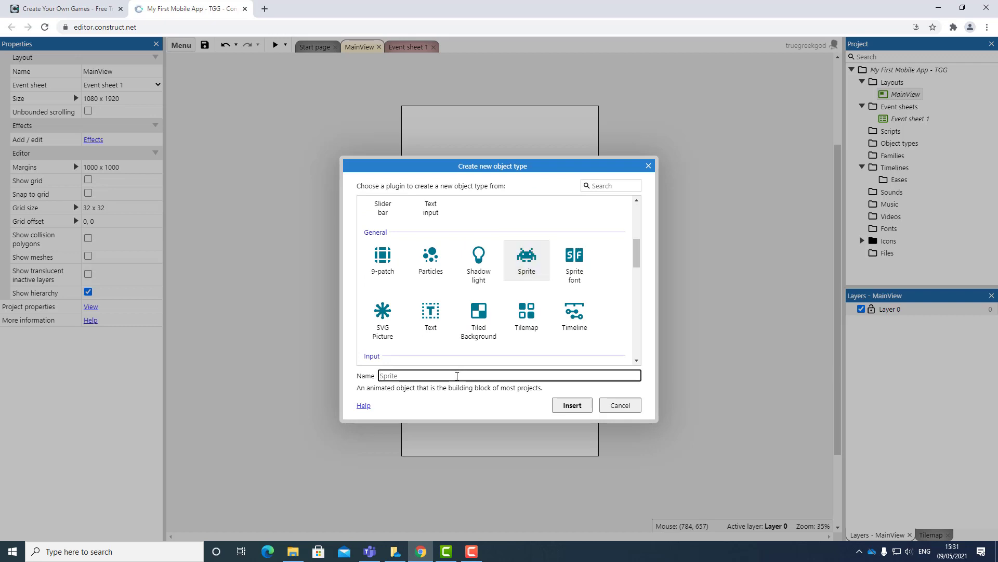
pyautogui.write('sprHeaderFooter')
pyautogui.click(568, 405)
pyautogui.click(508, 344)
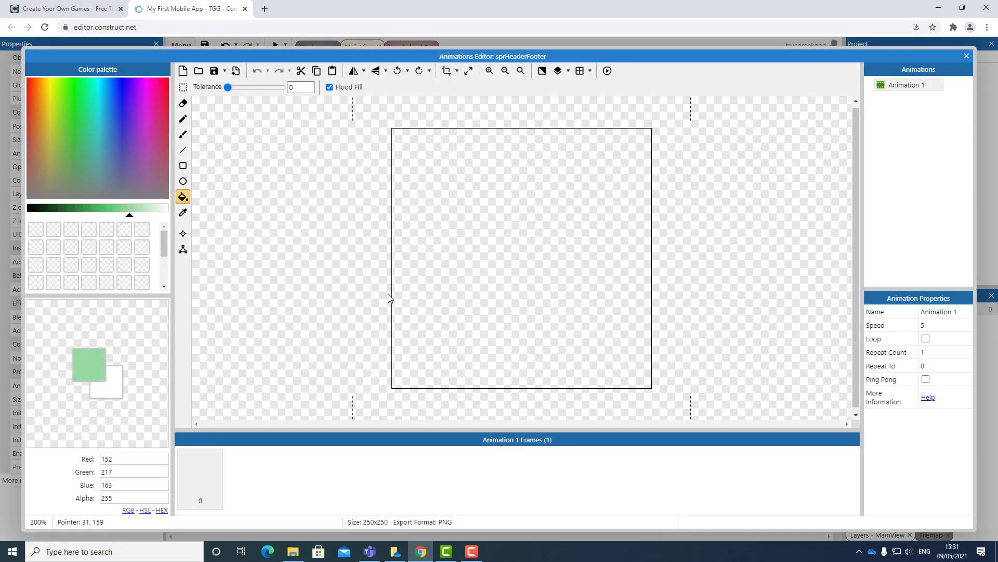
# - Fill the 250x250 sprite canvas with light green, RGB 193, 232, 199
pyautogui.moveTo(130, 217); pyautogui.dragTo(147, 216)
pyautogui.doubleClick(182, 204)
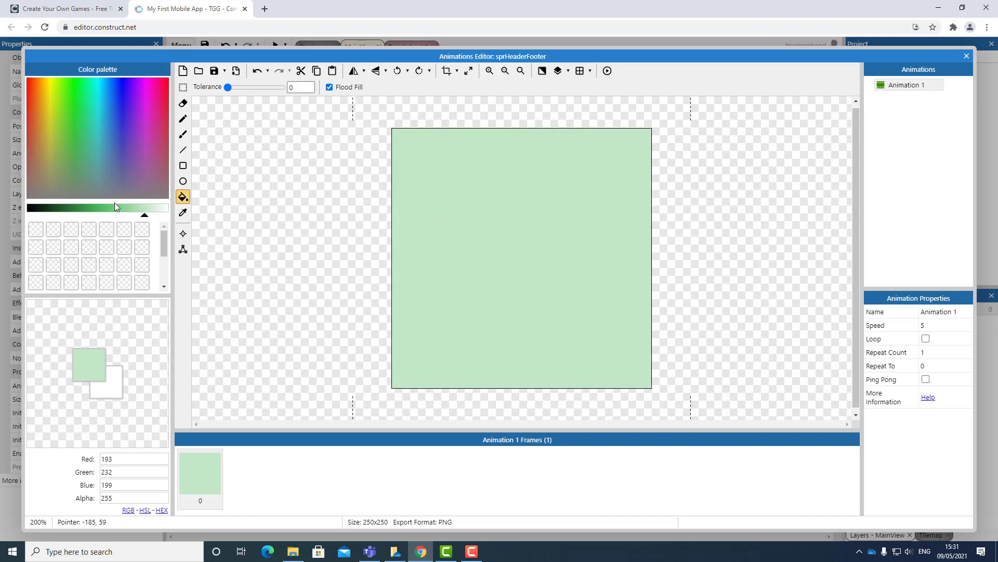
# - Draw three overlapping filled rectangles on the sprite in darker green (RGB 141, 212, 153), the last two about 188x83 and 119x70 pixels
pyautogui.click(183, 167)
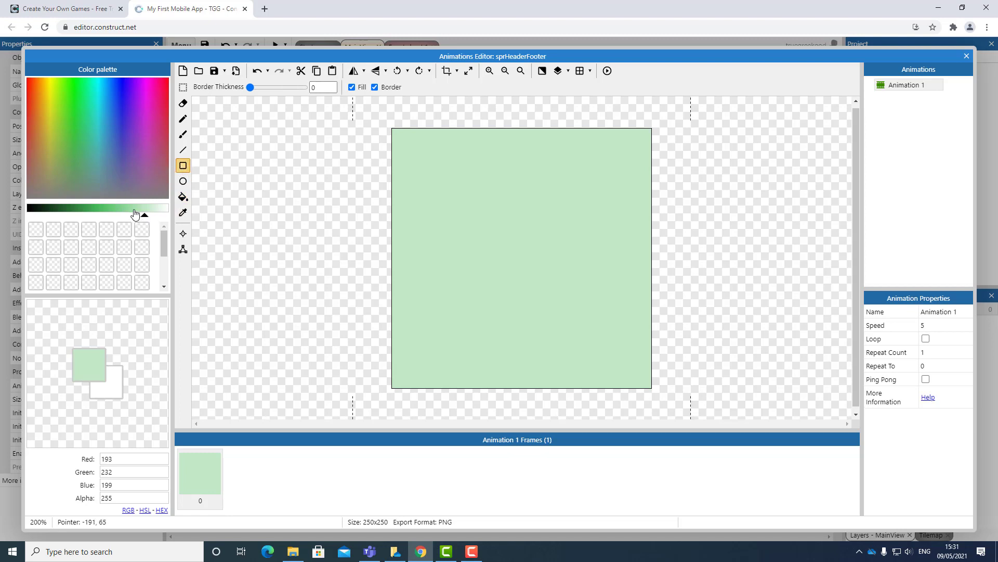
pyautogui.moveTo(142, 215); pyautogui.dragTo(125, 216)
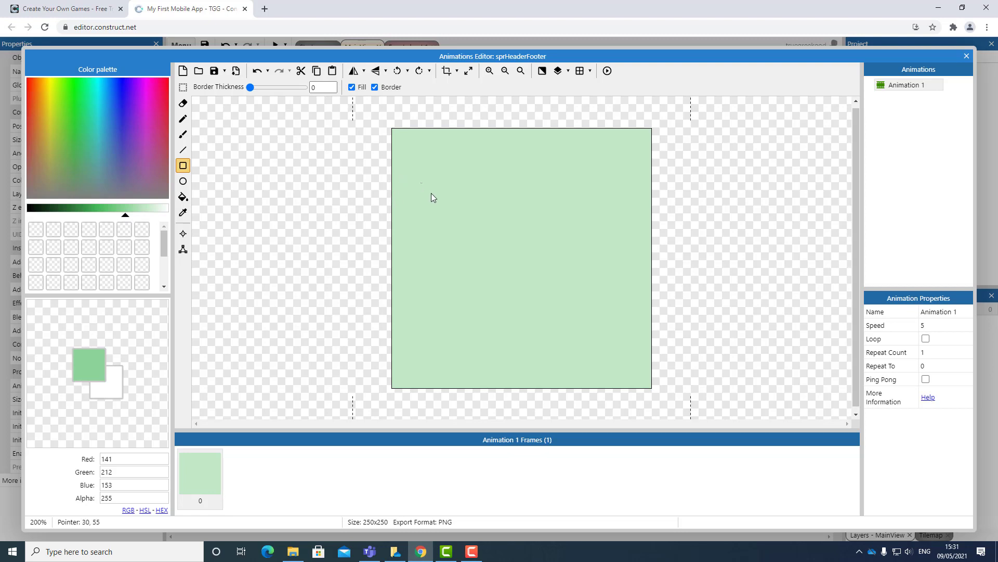
pyautogui.moveTo(423, 185); pyautogui.dragTo(639, 290)
pyautogui.moveTo(407, 271); pyautogui.dragTo(603, 358)
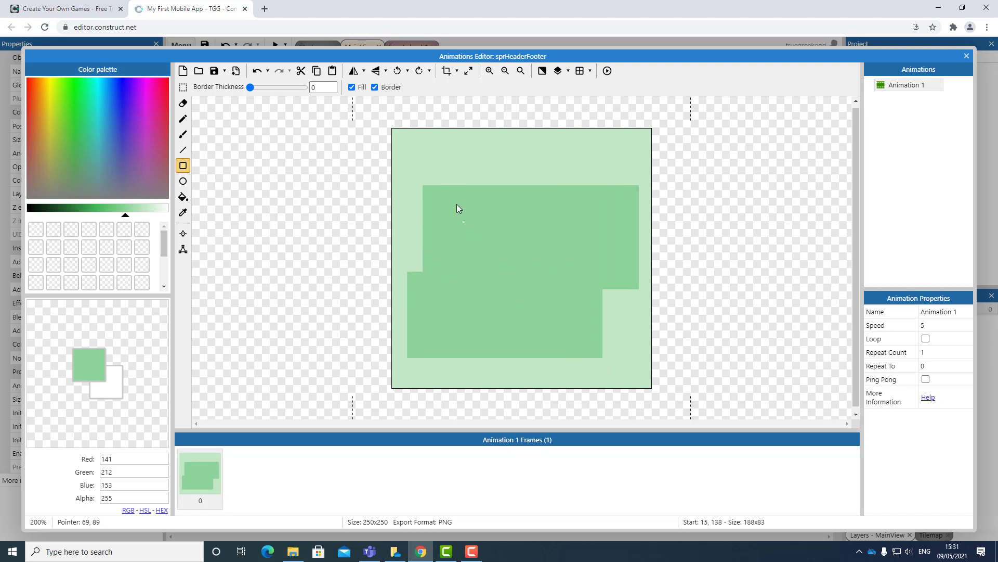
pyautogui.moveTo(446, 156); pyautogui.dragTo(571, 229)
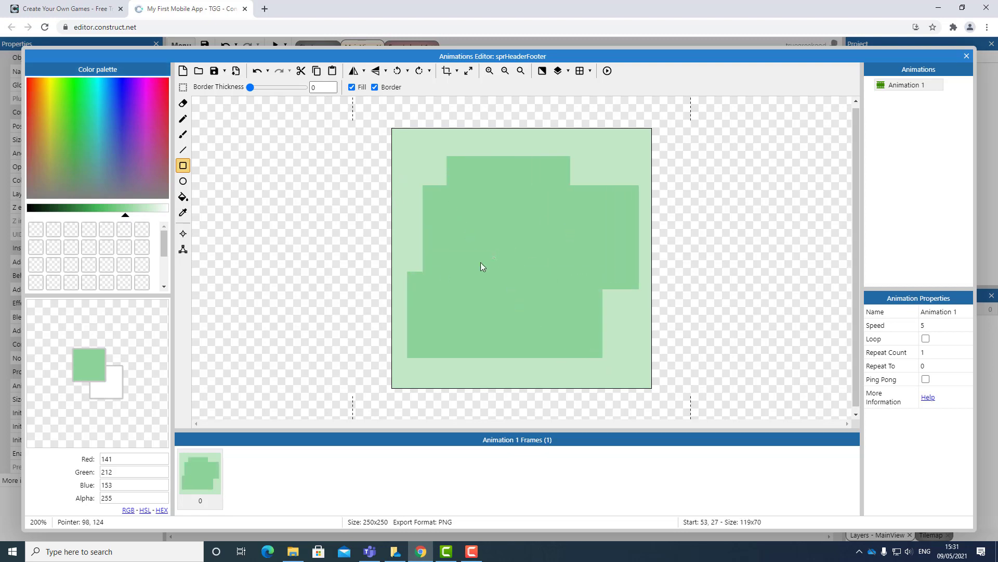
# - Cover the sprite canvas with overlapping borderless filled ellipses in green, RGB 141, 212, 153
pyautogui.click(182, 183)
pyautogui.moveTo(408, 155); pyautogui.dragTo(545, 282)
pyautogui.moveTo(569, 150); pyautogui.dragTo(733, 266)
pyautogui.moveTo(556, 259); pyautogui.dragTo(717, 381)
pyautogui.moveTo(544, 336); pyautogui.dragTo(617, 405)
pyautogui.moveTo(389, 335); pyautogui.dragTo(463, 406)
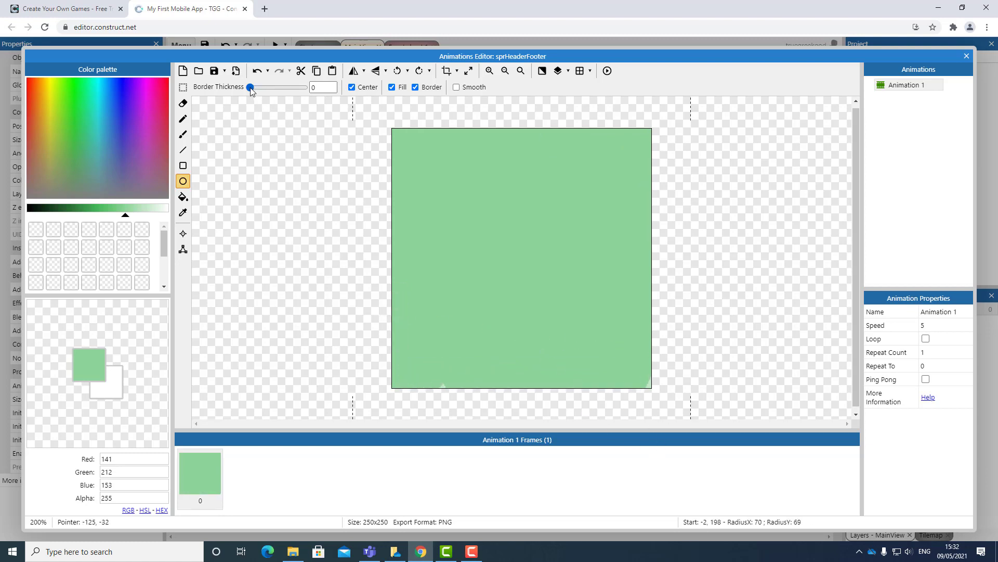
# - Draw green filled ellipses with a white border of thickness 12, the lowest one with radii of about 43 and 30 pixels
pyautogui.moveTo(251, 87); pyautogui.dragTo(256, 87)
pyautogui.moveTo(421, 192)
pyautogui.mouseDown()
pyautogui.moveTo(472, 229)
pyautogui.moveTo(547, 312)
pyautogui.mouseUp()
pyautogui.moveTo(554, 367); pyautogui.dragTo(600, 398)
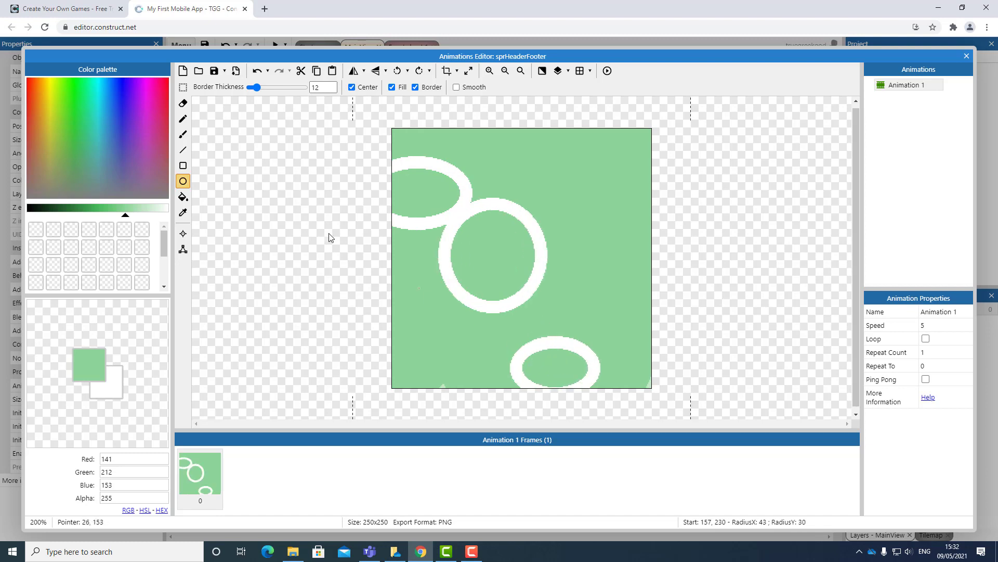
# - Draw three white-bordered ellipses filled with blue, RGB 148, 165, 206, the last with radii of about 46 and 33 pixels
pyautogui.click(117, 152)
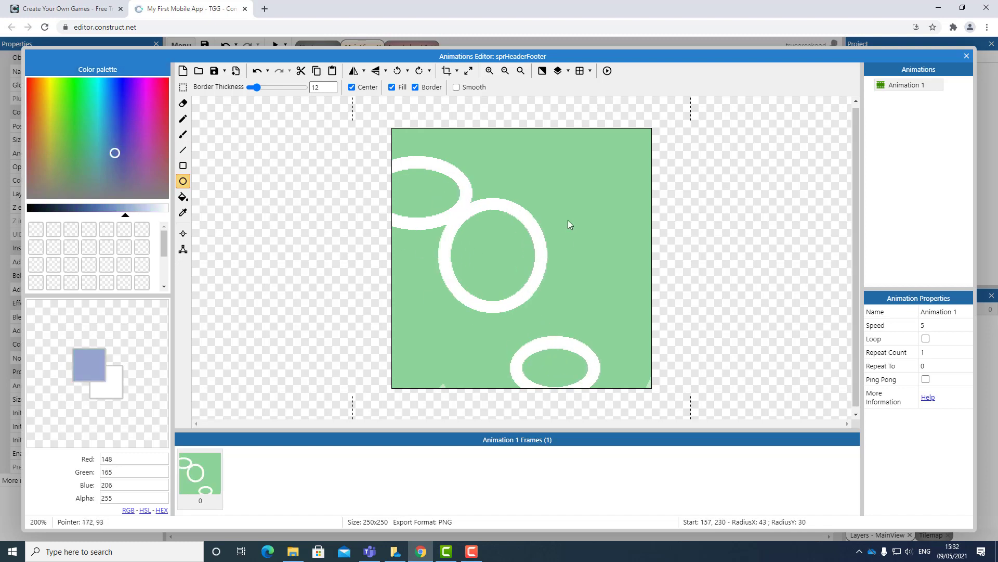
pyautogui.moveTo(568, 220); pyautogui.dragTo(604, 263)
pyautogui.moveTo(485, 277); pyautogui.dragTo(561, 315)
pyautogui.moveTo(505, 339); pyautogui.dragTo(553, 373)
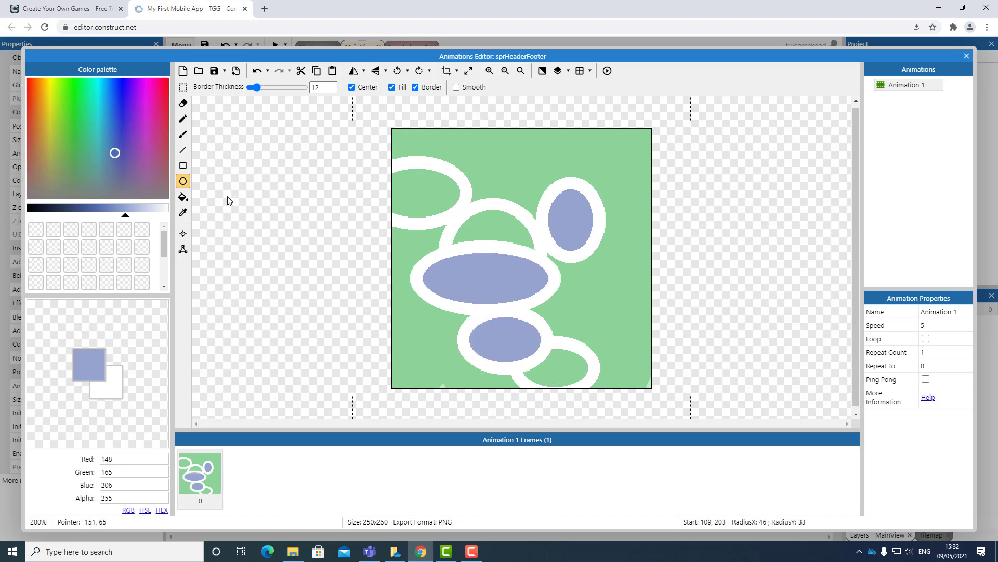
# - Cover the whole sprite canvas with a filled rectangle in pale green, RGB 184, 215, 193, and close the image editor
pyautogui.click(91, 156)
pyautogui.click(96, 185)
pyautogui.click(81, 164)
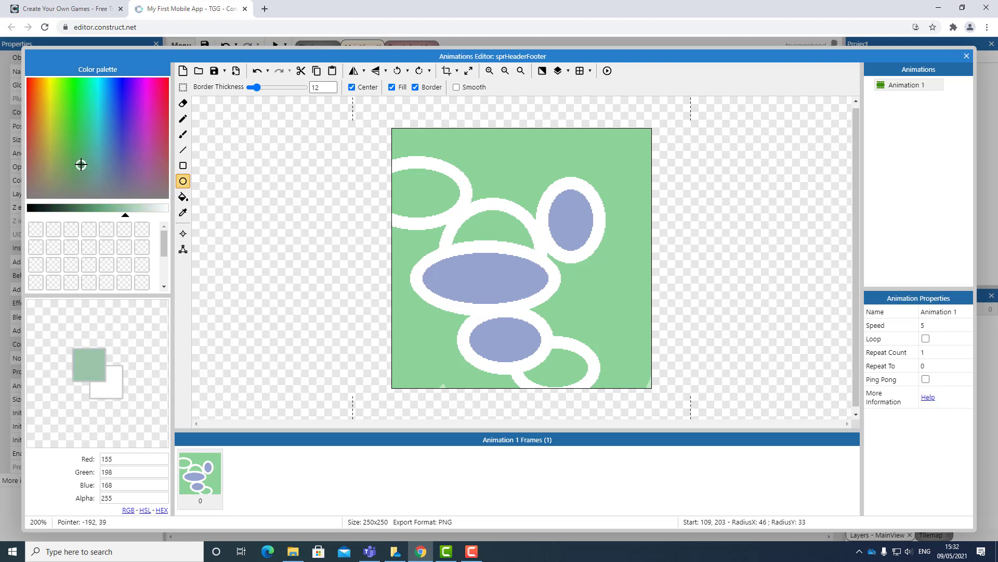
pyautogui.moveTo(134, 217); pyautogui.dragTo(138, 217)
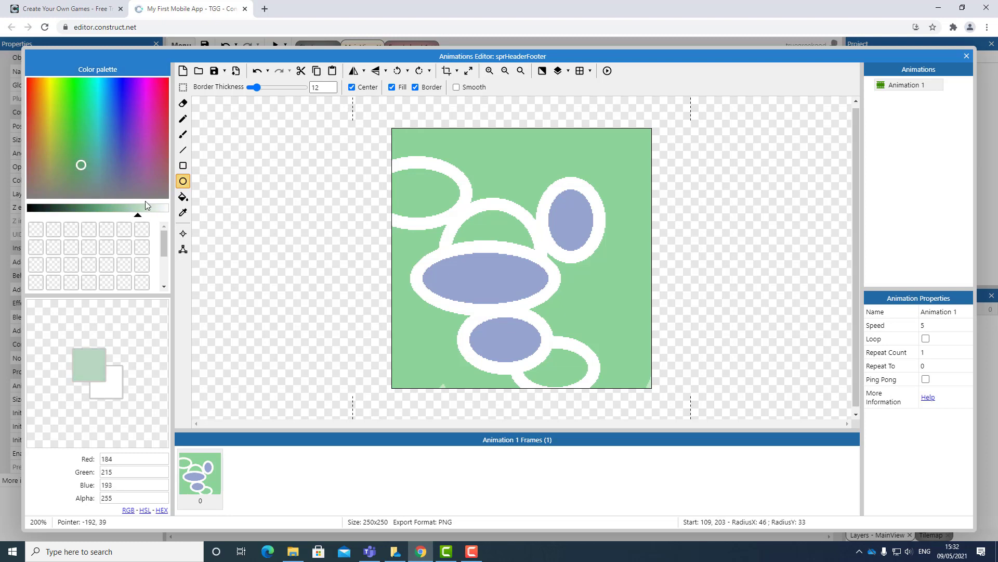
pyautogui.click(183, 165)
pyautogui.moveTo(365, 120); pyautogui.dragTo(814, 508)
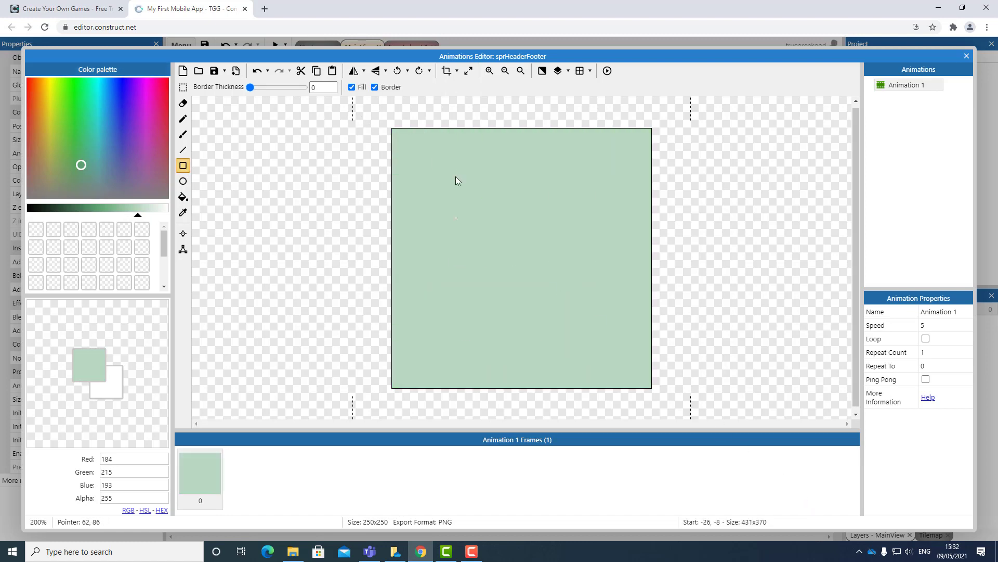
pyautogui.click(967, 57)
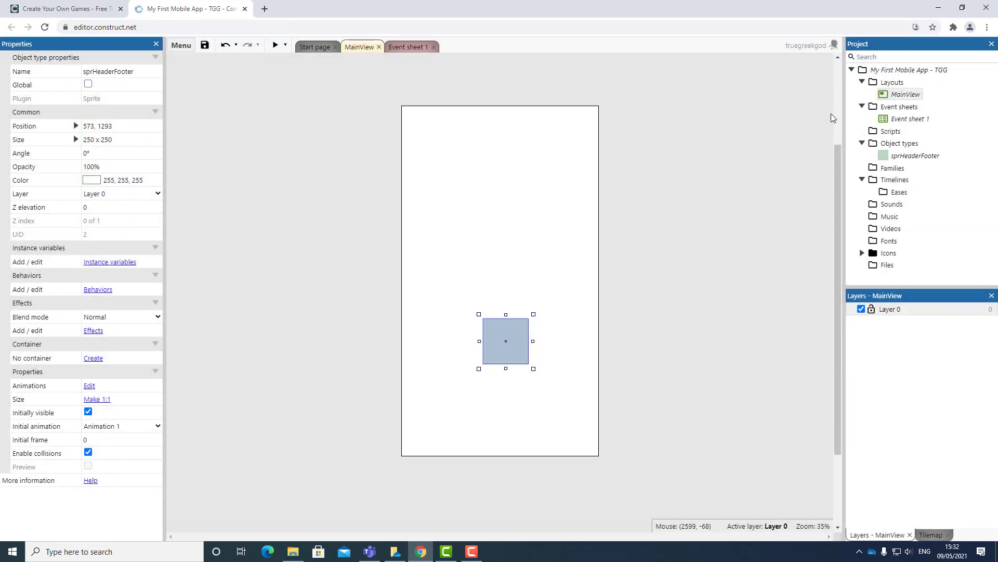
# - Move the sprite to the top of the MainView layout and stretch it into a header band of about 1134 x 241
pyautogui.moveTo(498, 319); pyautogui.dragTo(612, 155)
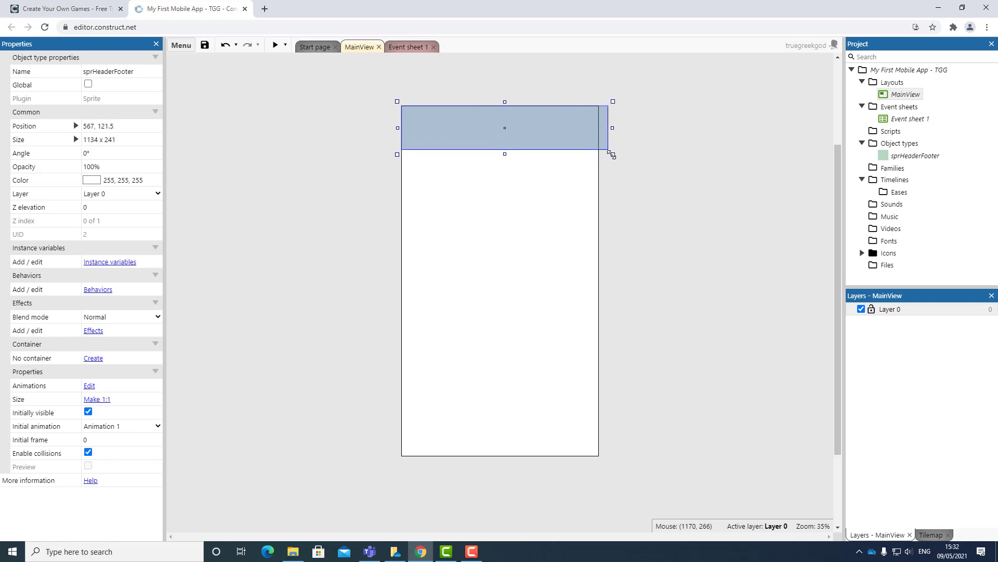
pyautogui.click(592, 221)
pyautogui.click(566, 119)
pyautogui.click(399, 204)
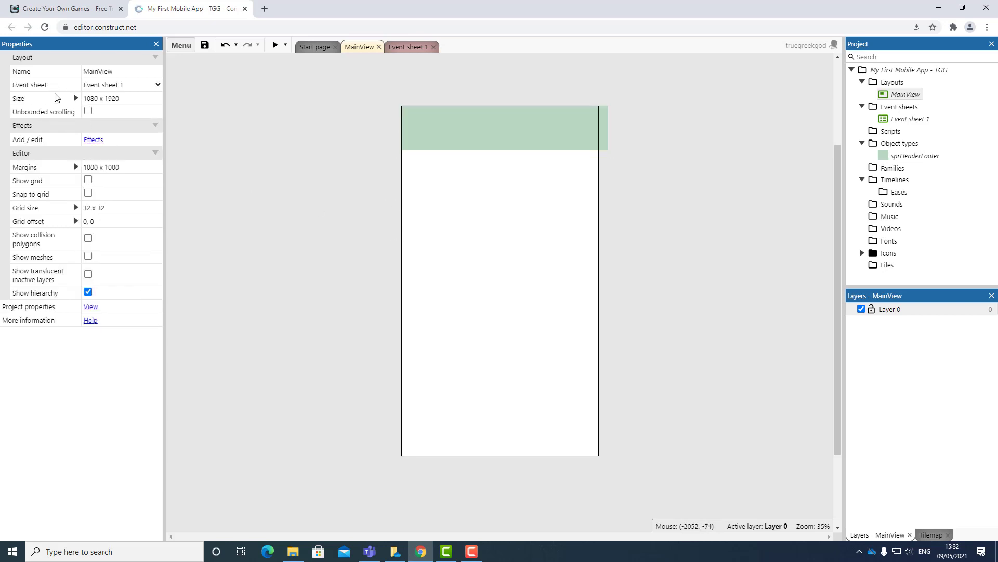
# - Set the header sprite's width to 1080
pyautogui.click(452, 149)
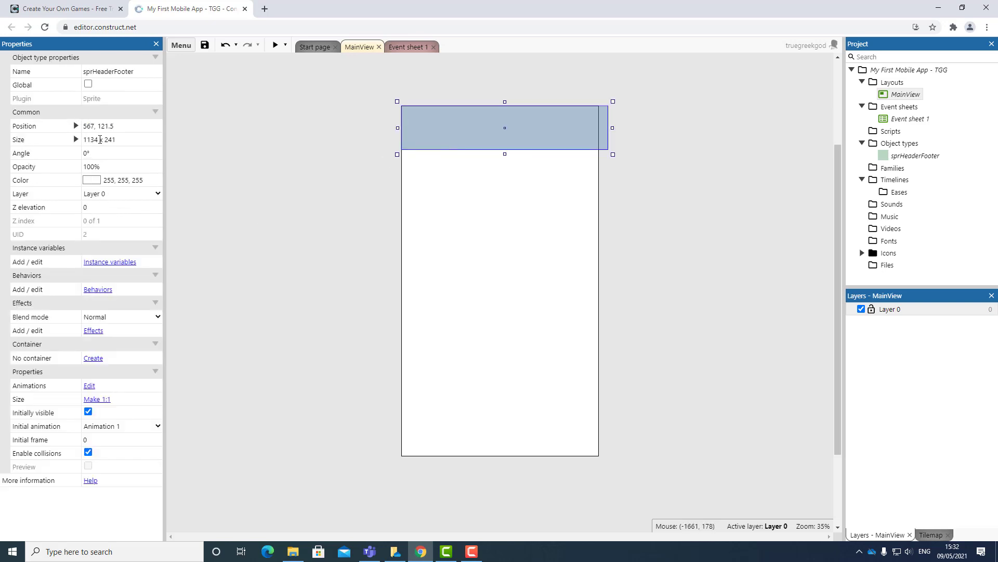
pyautogui.click(76, 140)
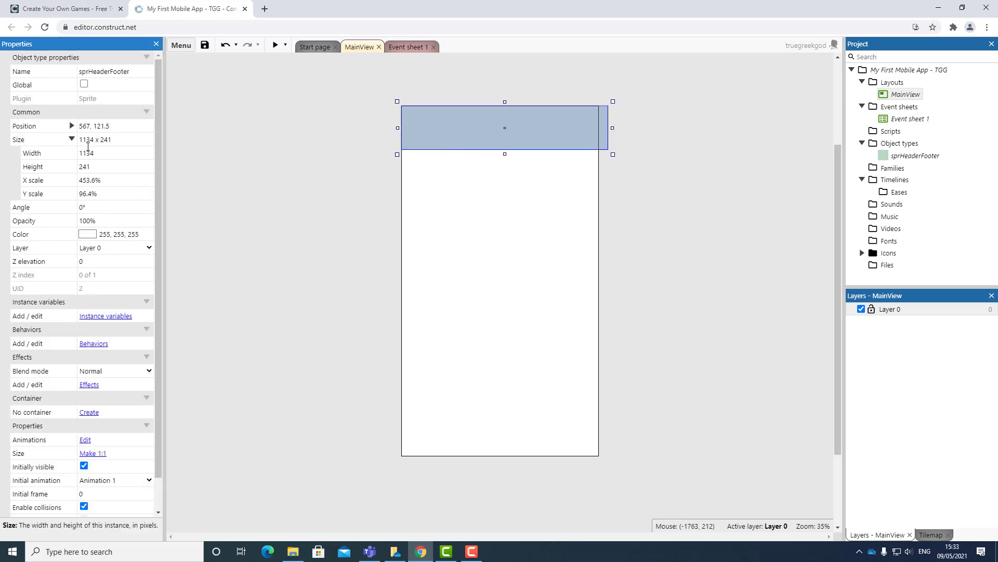
pyautogui.click(101, 152)
pyautogui.write('1184')
pyautogui.press('Return')
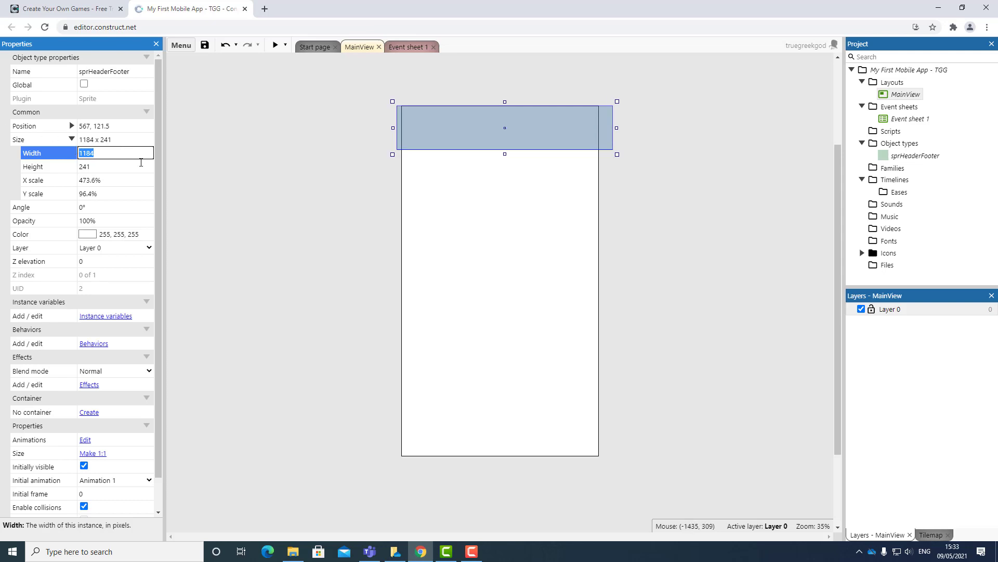
pyautogui.write('1080')
pyautogui.press('Tab')
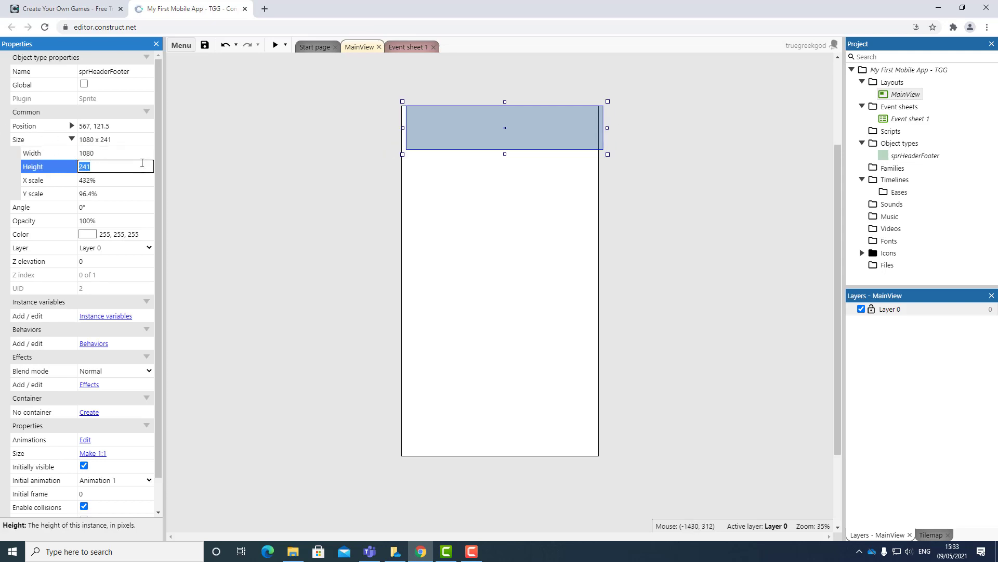
# - Shift the header sprite to fit the layout's width, at about position 543, 121.5
pyautogui.click(467, 131)
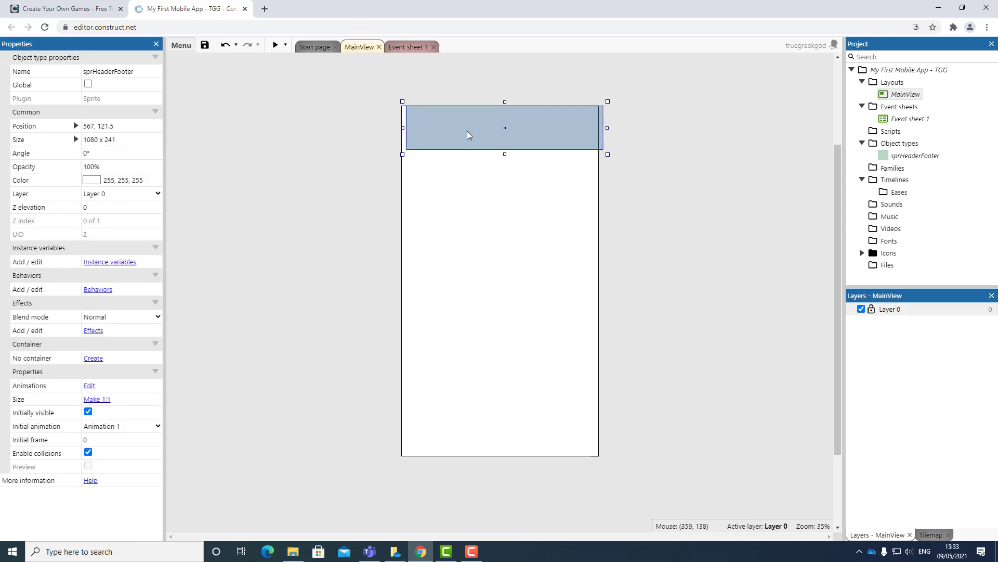
pyautogui.moveTo(465, 131); pyautogui.dragTo(461, 135)
pyautogui.click(622, 179)
pyautogui.click(560, 136)
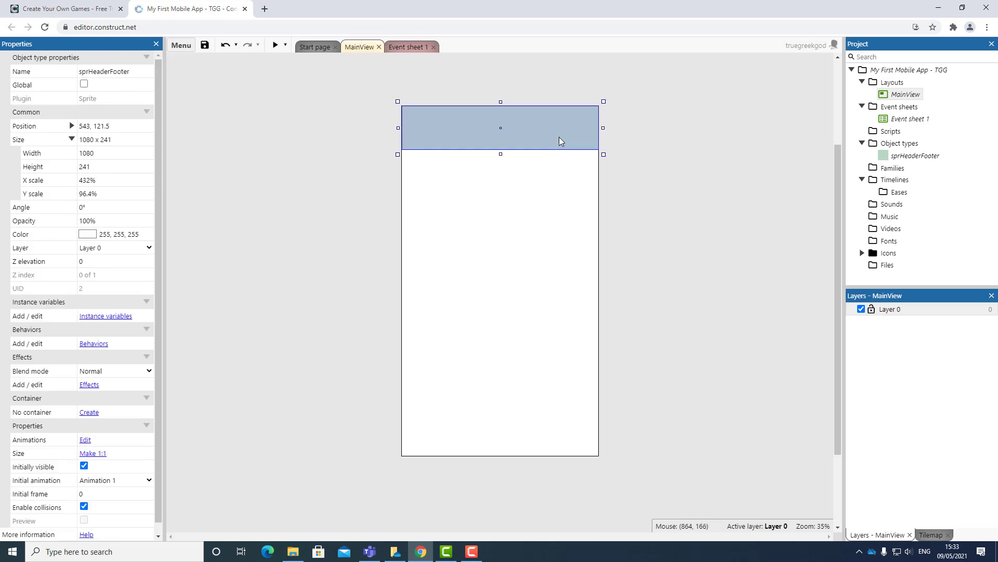
pyautogui.click(611, 171)
pyautogui.click(559, 142)
pyautogui.click(630, 178)
pyautogui.click(558, 145)
pyautogui.click(635, 191)
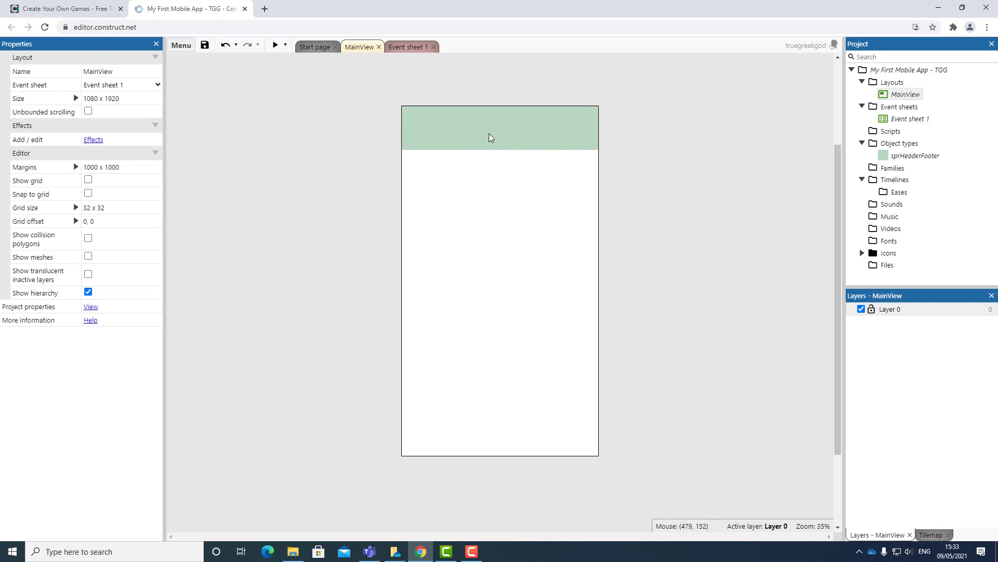
# - Duplicate the header sprite as a footer and align the copy with the bottom of the layout at position 541, 1802
pyautogui.keyDown('ctrl'); pyautogui.moveTo(489, 137); pyautogui.dragTo(520, 442); pyautogui.keyUp('ctrl')
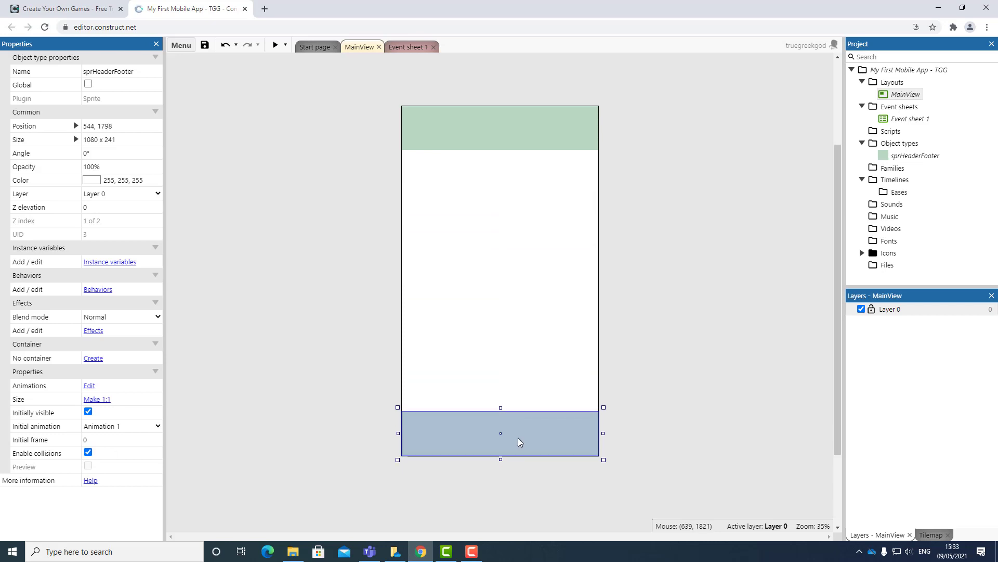
pyautogui.click(641, 330)
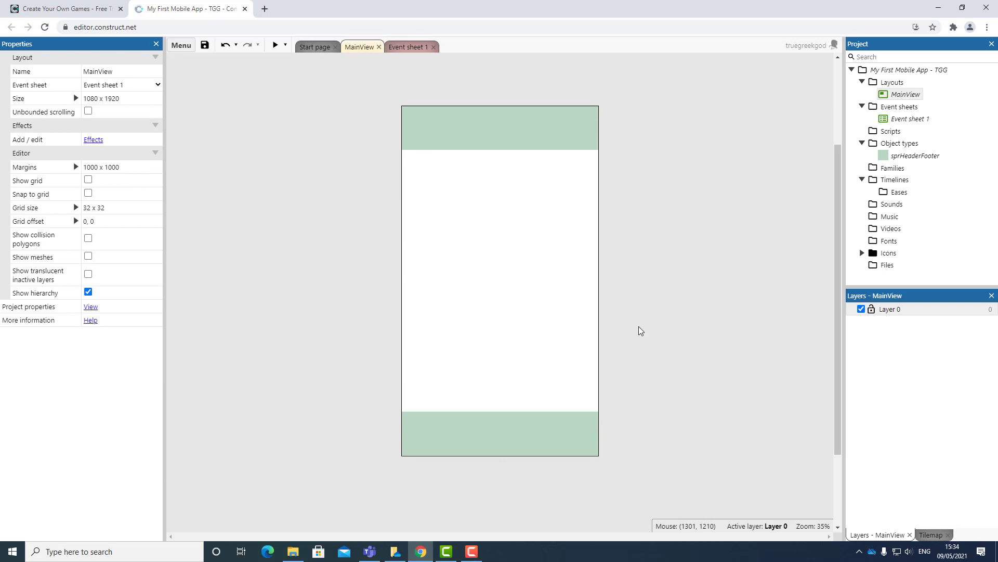
pyautogui.keyDown('ctrl'); pyautogui.scroll(4, 486, 470); pyautogui.keyUp('ctrl')
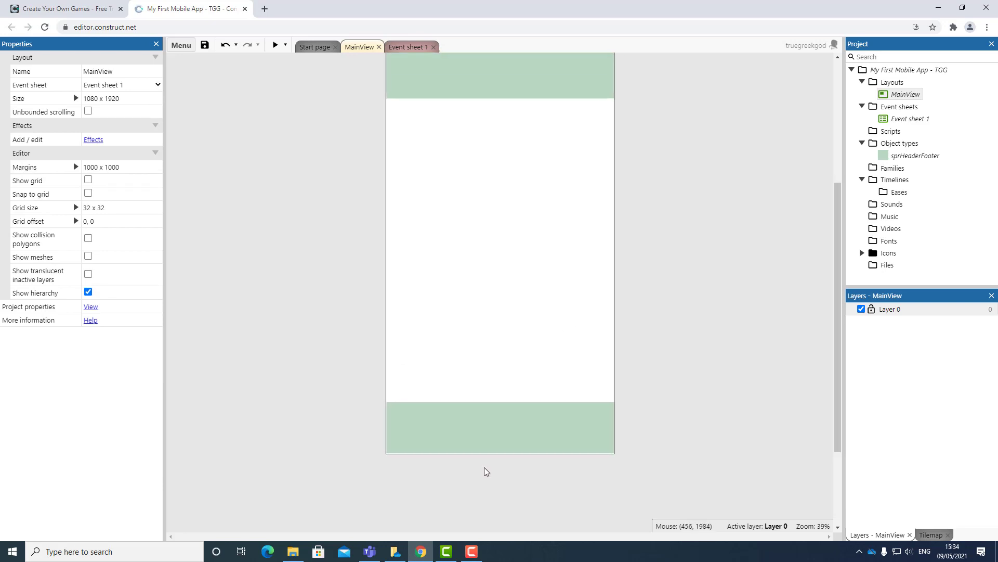
pyautogui.keyDown('ctrl'); pyautogui.scroll(2, 486, 471); pyautogui.keyUp('ctrl')
pyautogui.click(421, 414)
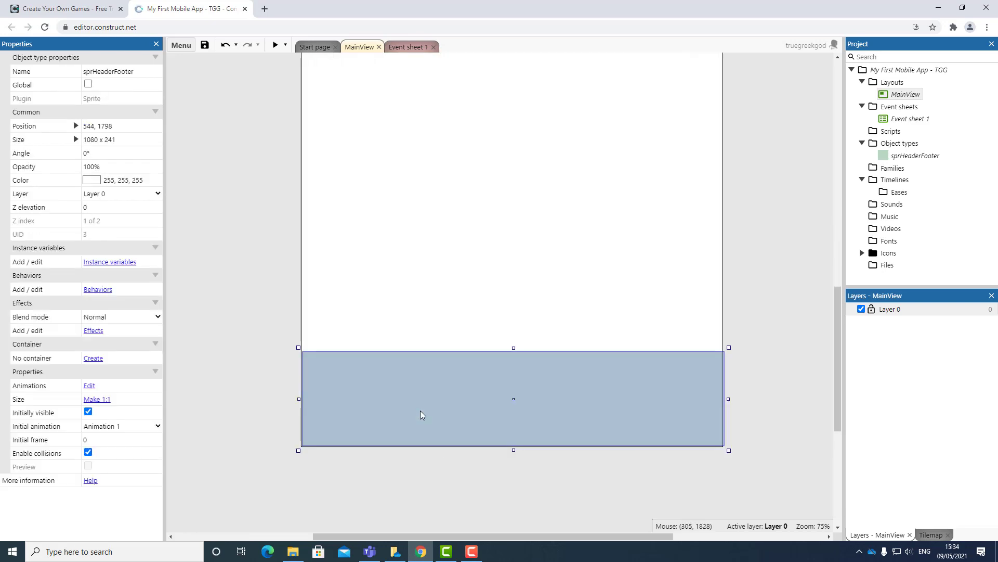
pyautogui.moveTo(421, 414); pyautogui.dragTo(423, 413)
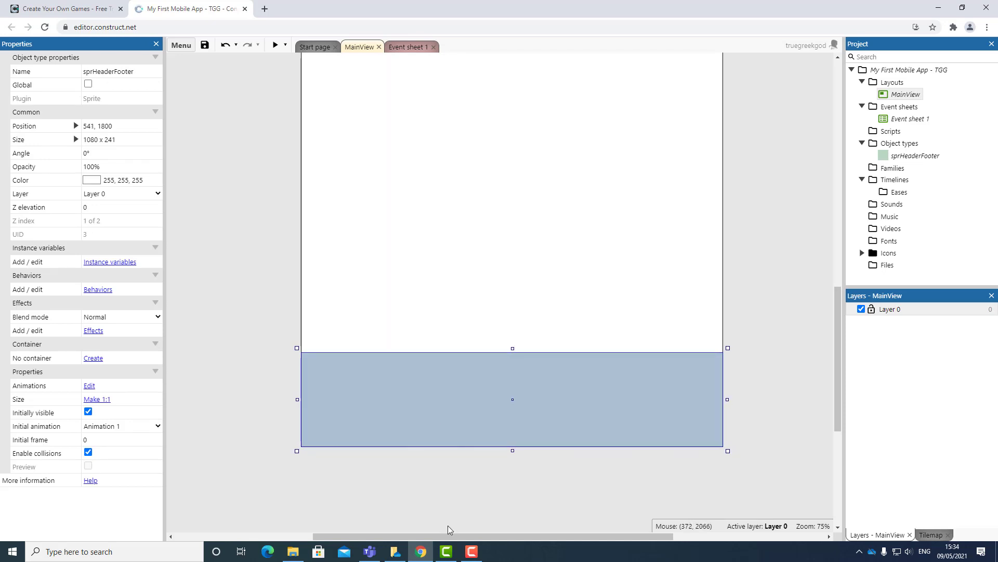
pyautogui.click(507, 485)
pyautogui.click(468, 435)
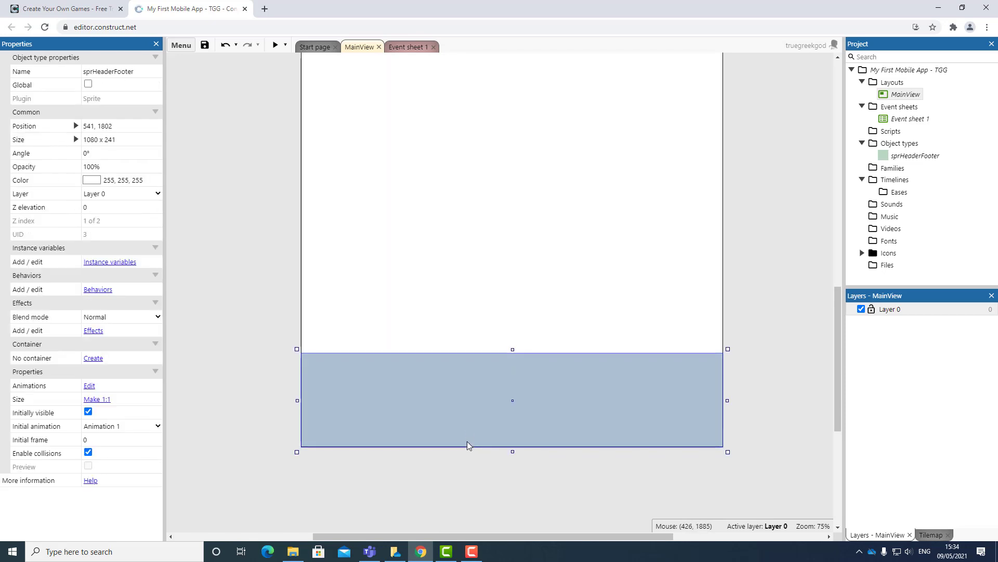
pyautogui.click(473, 480)
# - Align the header sprite with the layout's left edge at position 541, 121.5
pyautogui.scroll(2, 473, 466)
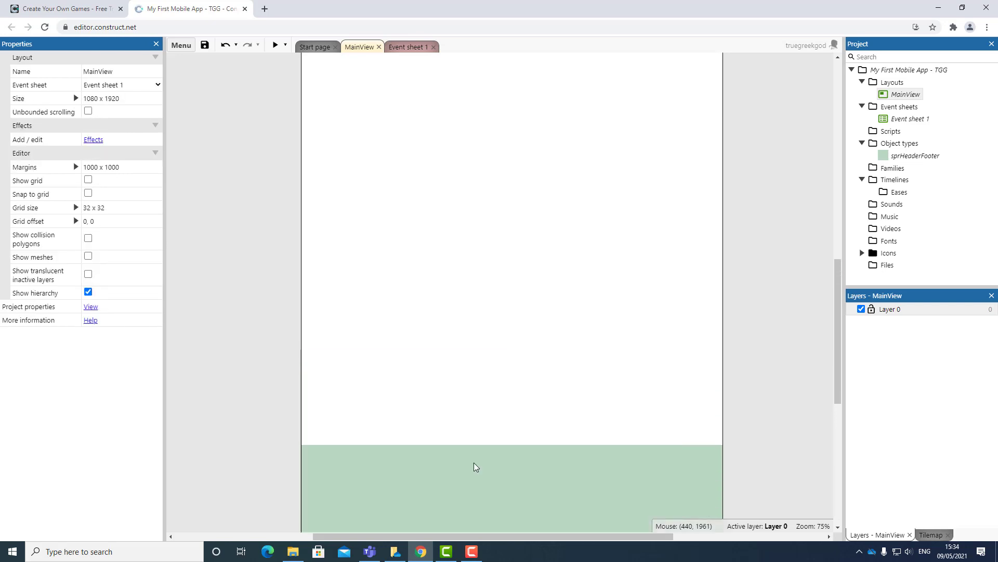
pyautogui.scroll(-5, 474, 466)
pyautogui.scroll(15, 468, 281)
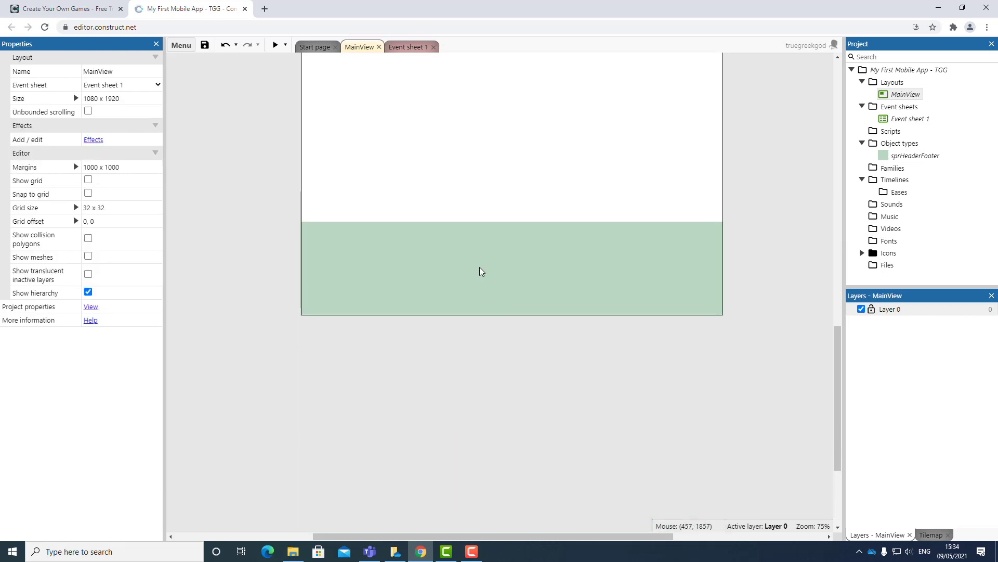
pyautogui.scroll(-4, 464, 250)
pyautogui.keyDown('ctrl'); pyautogui.scroll(3, 497, 307); pyautogui.keyUp('ctrl')
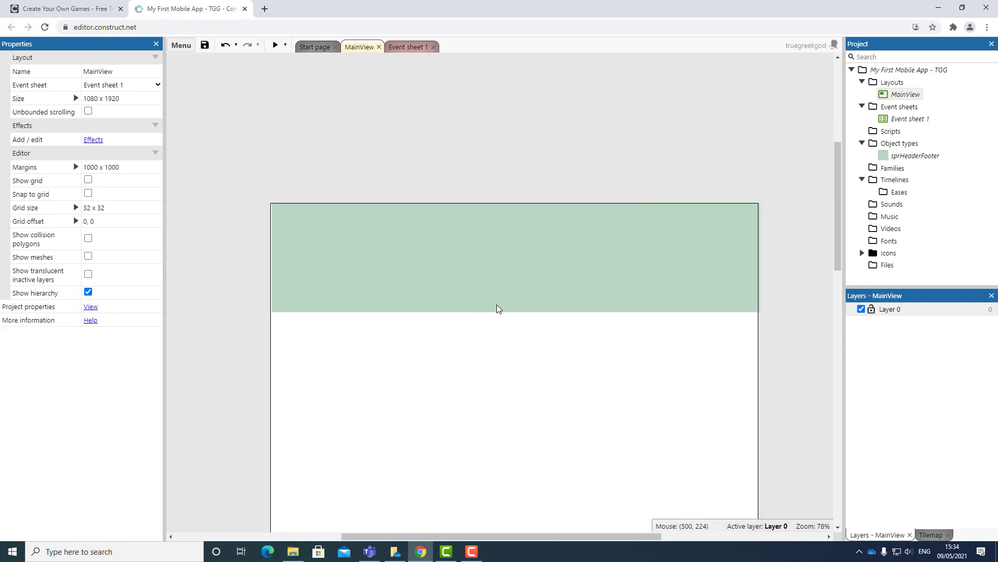
pyautogui.keyDown('ctrl'); pyautogui.scroll(-2, 497, 308); pyautogui.keyUp('ctrl')
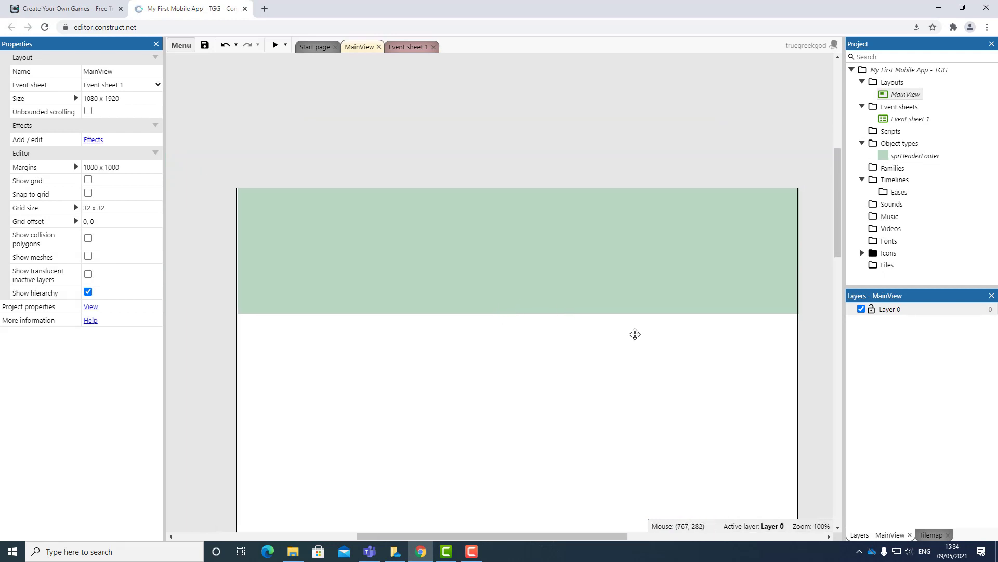
pyautogui.moveTo(635, 335); pyautogui.dragTo(698, 362, button='middle')
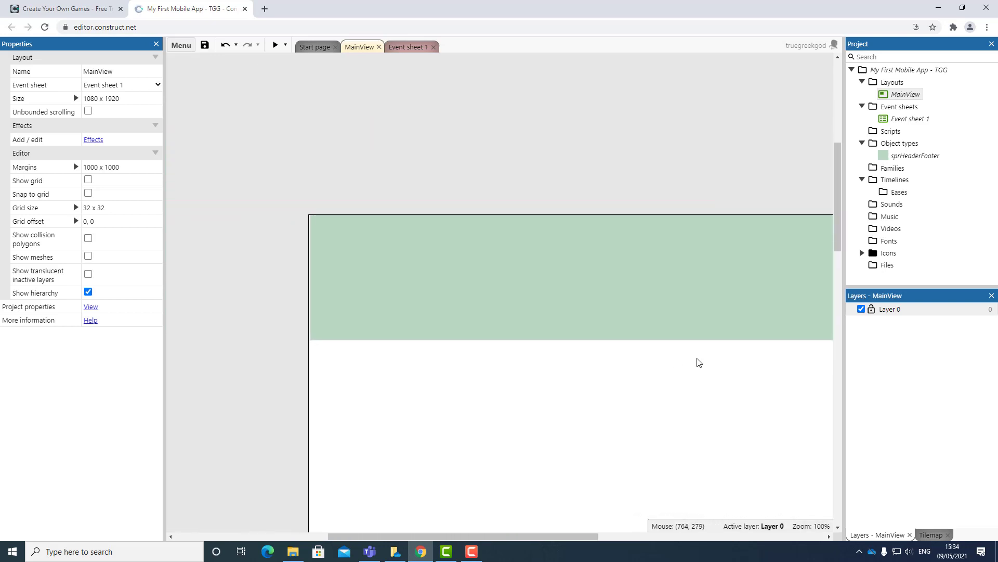
pyautogui.click(349, 258)
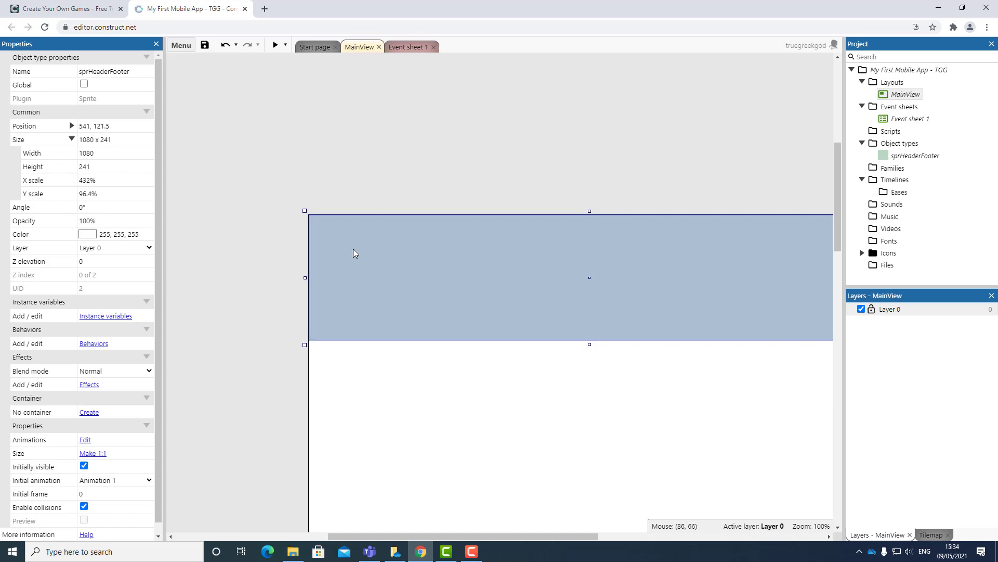
pyautogui.click(519, 434)
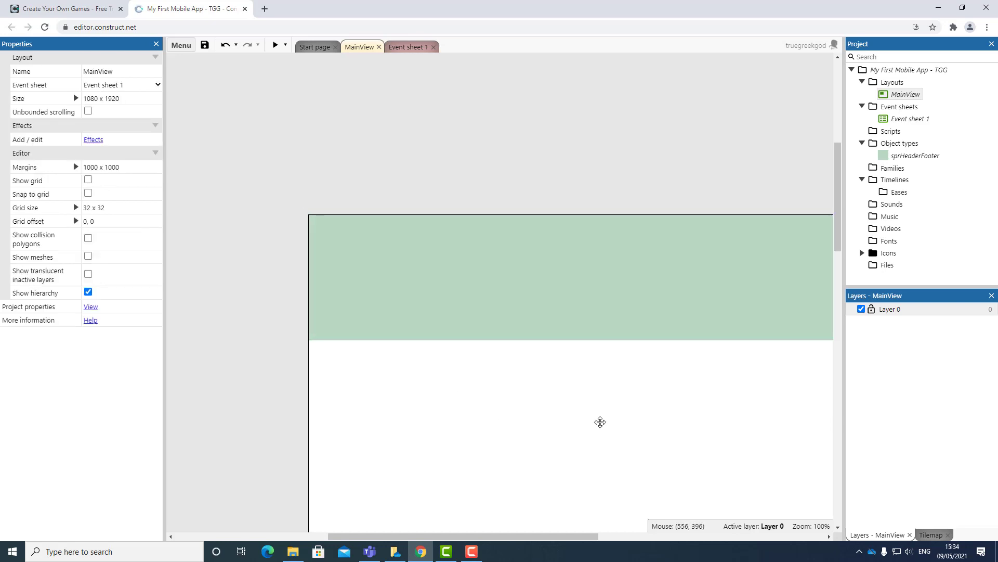
# - Examine how the footer sprite lines up with the bottom edge of the MainView layout
pyautogui.moveTo(600, 422); pyautogui.dragTo(520, 294, button='middle')
pyautogui.scroll(-3, 538, 333)
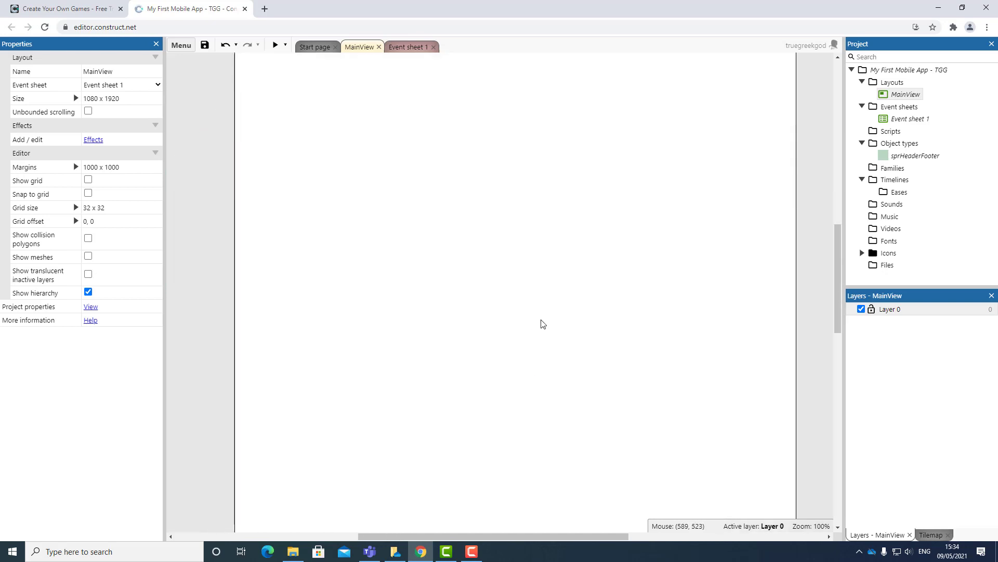
pyautogui.scroll(-10, 541, 323)
pyautogui.scroll(1, 541, 324)
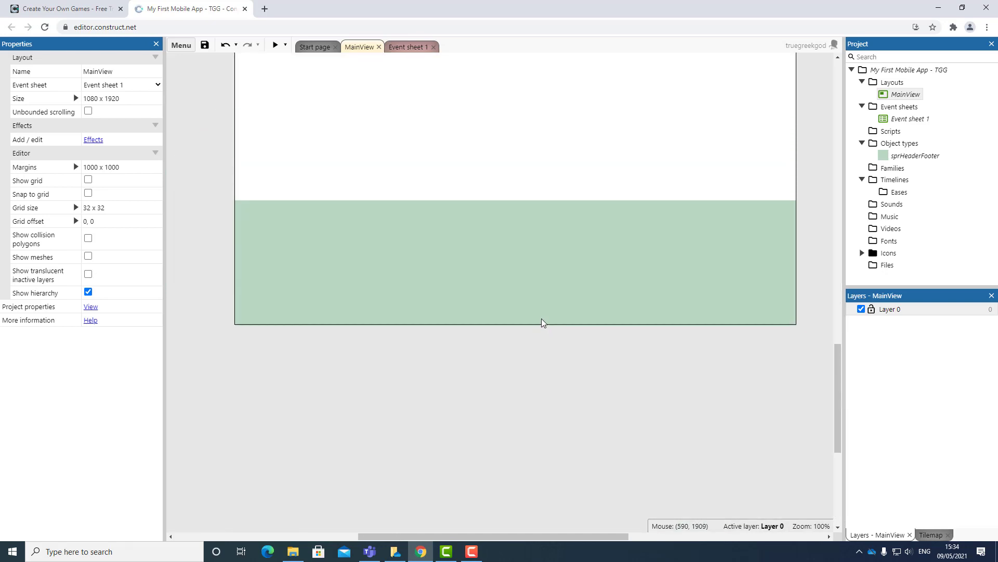
pyautogui.scroll(-1, 541, 320)
pyautogui.scroll(7, 536, 309)
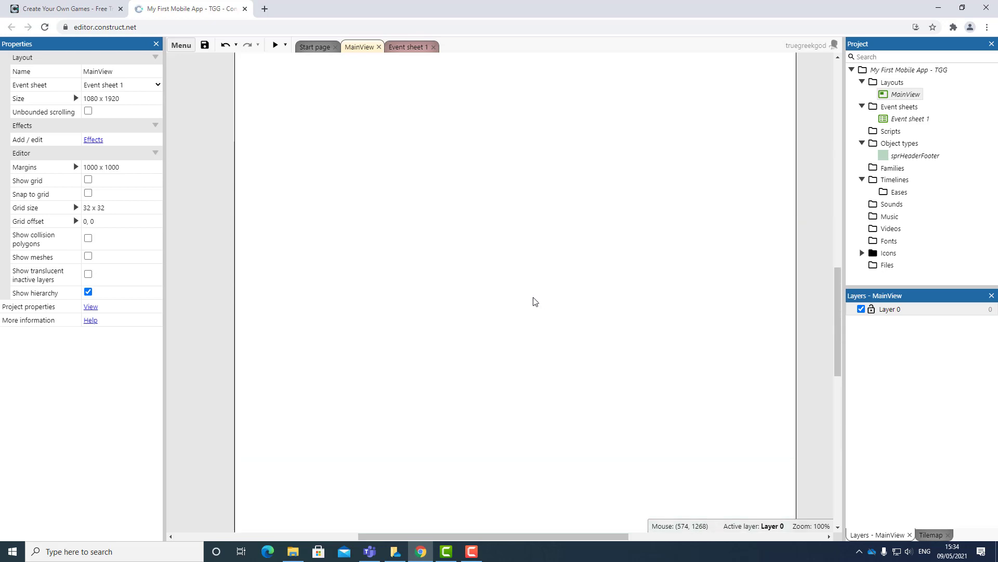
pyautogui.scroll(-3, 533, 299)
pyautogui.scroll(-6, 531, 298)
pyautogui.keyDown('ctrl'); pyautogui.scroll(8, 532, 297); pyautogui.keyUp('ctrl')
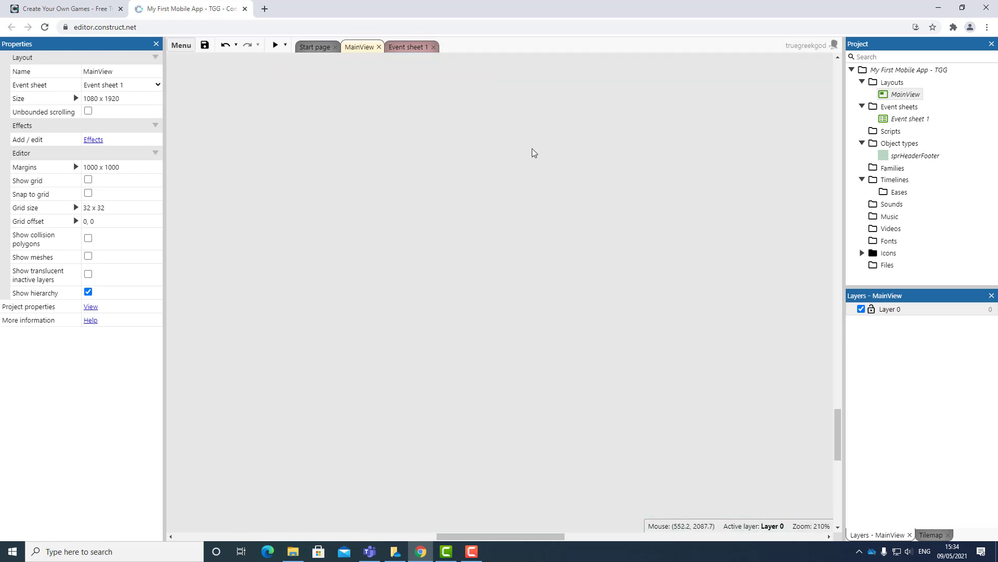
pyautogui.moveTo(581, 162); pyautogui.dragTo(542, 378)
pyautogui.scroll(3, 551, 245)
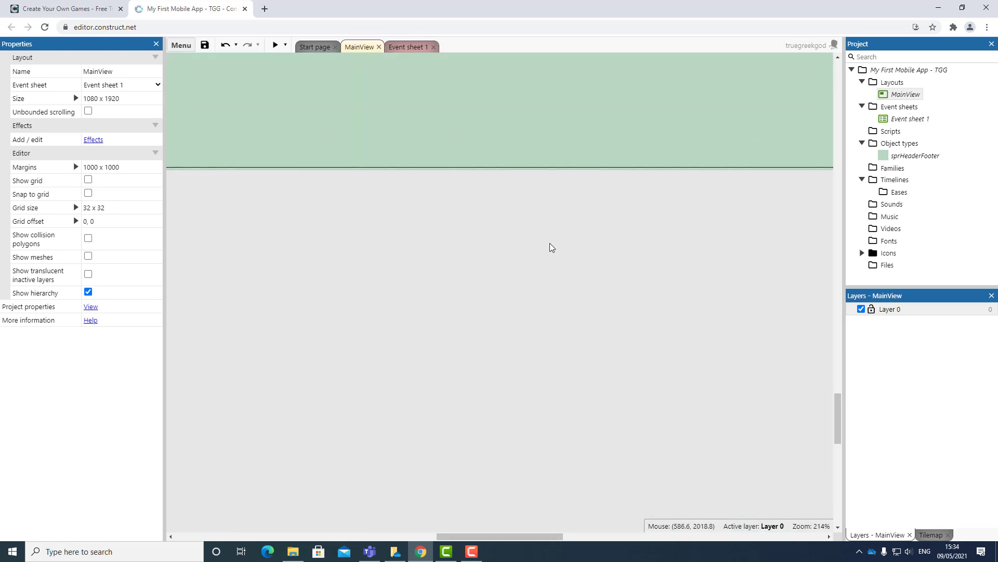
# - Nudge the footer sprite to position 540, 1799 to align it with the layout's bottom edge
pyautogui.scroll(2, 551, 247)
pyautogui.scroll(-2, 550, 244)
pyautogui.click(543, 187)
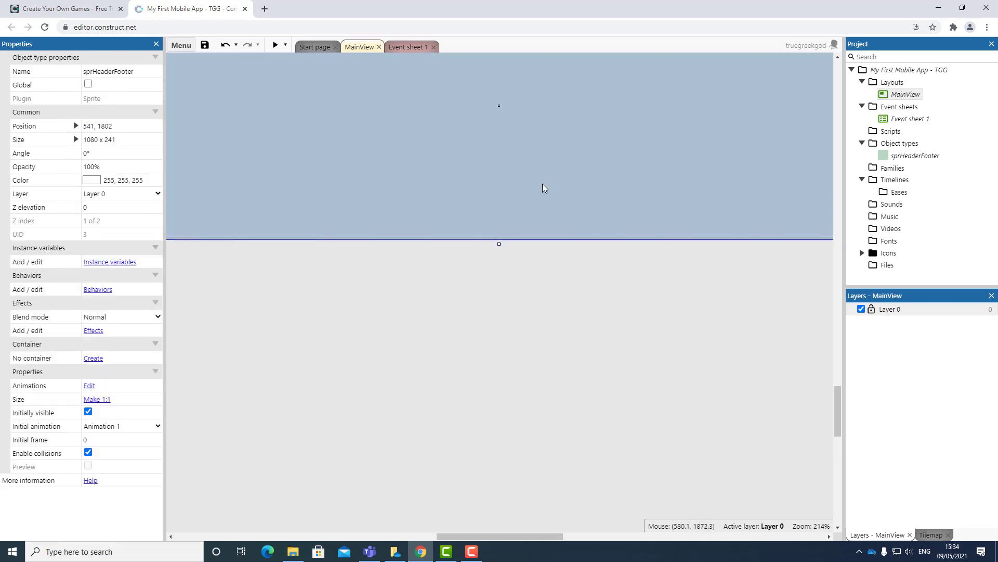
pyautogui.press('Up')
pyautogui.press('Up')
pyautogui.press('Up')
pyautogui.press('Up')
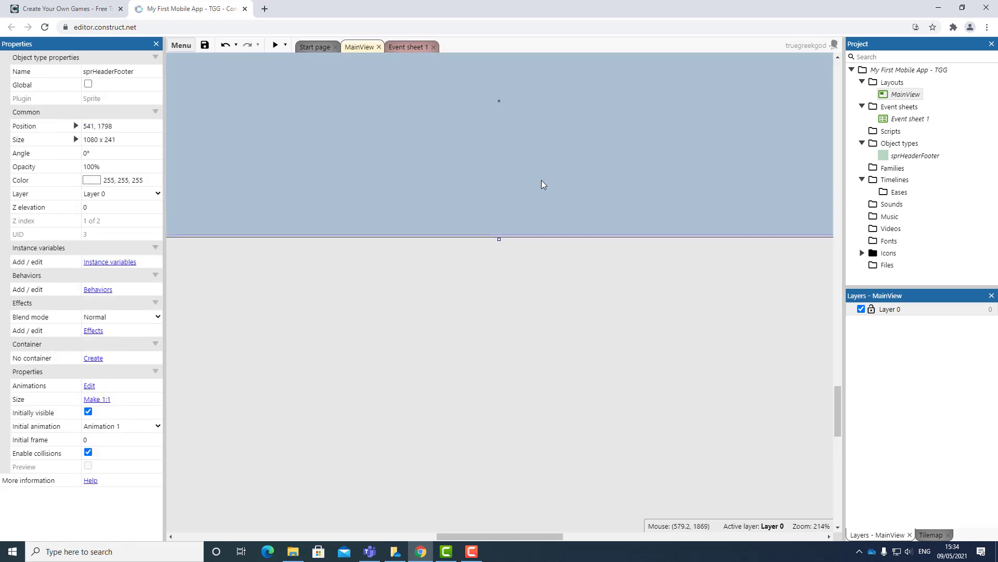
pyautogui.press('Down')
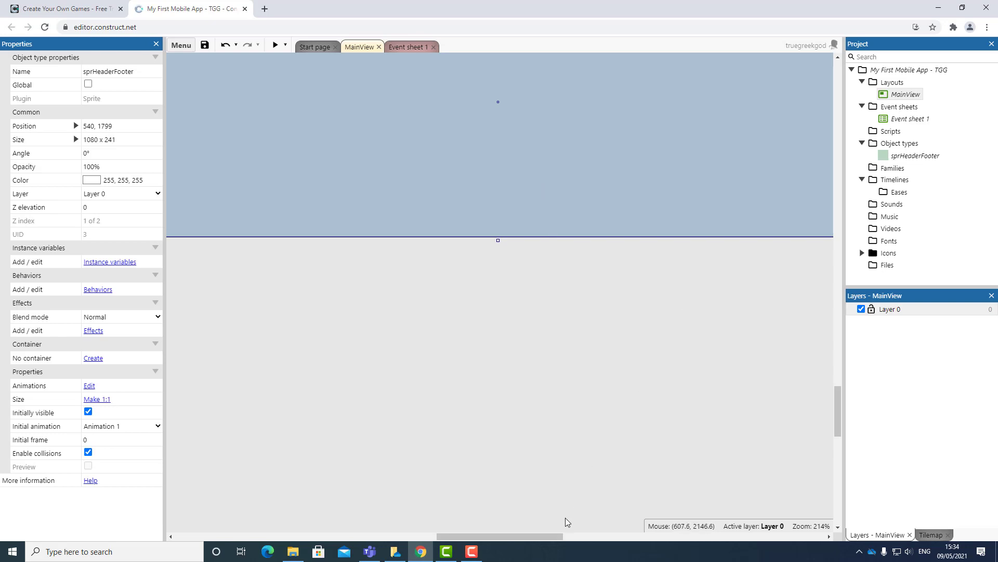
# - Check the footer's left edge and align the header sprite with the layout's left edge at position 540, 121.5
pyautogui.moveTo(559, 536); pyautogui.dragTo(472, 504)
pyautogui.scroll(5, 465, 252)
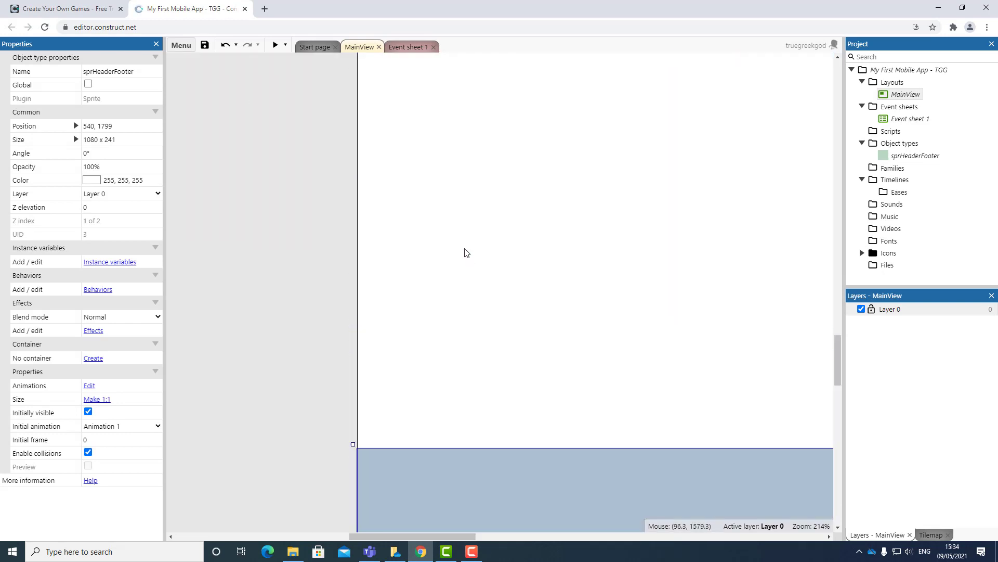
pyautogui.scroll(10, 465, 253)
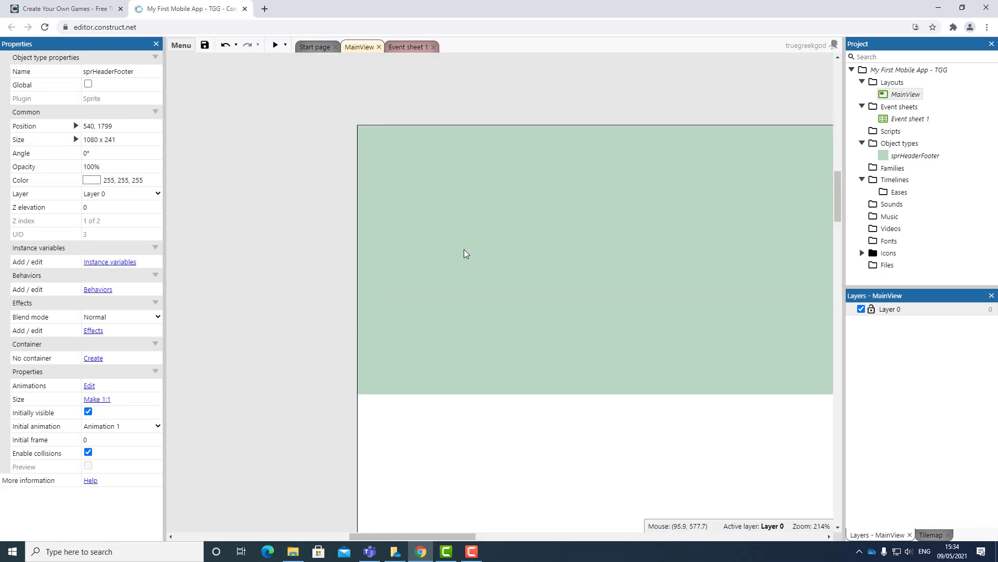
pyautogui.scroll(2, 464, 248)
pyautogui.click(463, 256)
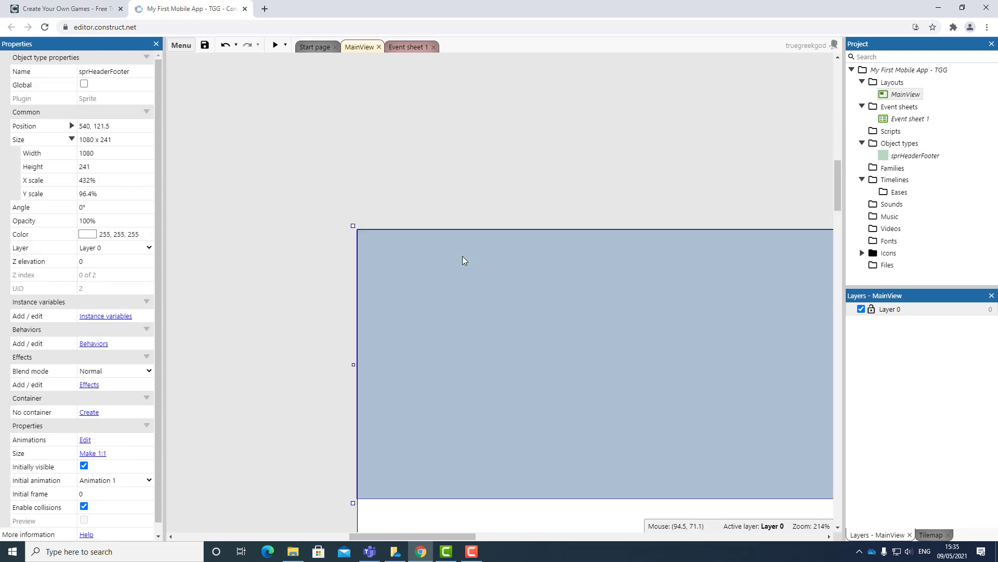
pyautogui.click(489, 196)
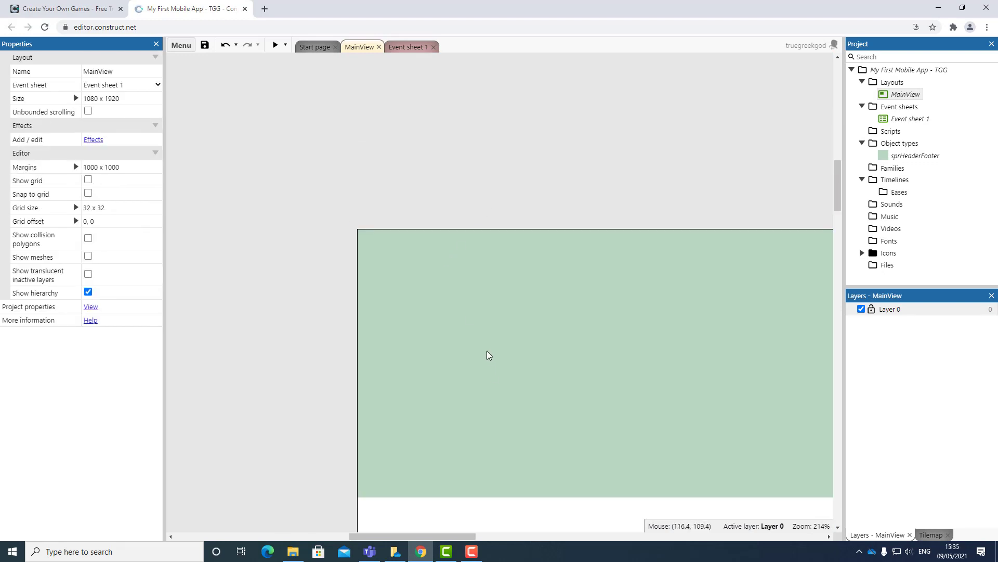
# - Rename the MainView layout's Layer 0 as Content
pyautogui.scroll(-5, 489, 355)
pyautogui.keyDown('ctrl'); pyautogui.scroll(-10, 489, 352); pyautogui.keyUp('ctrl')
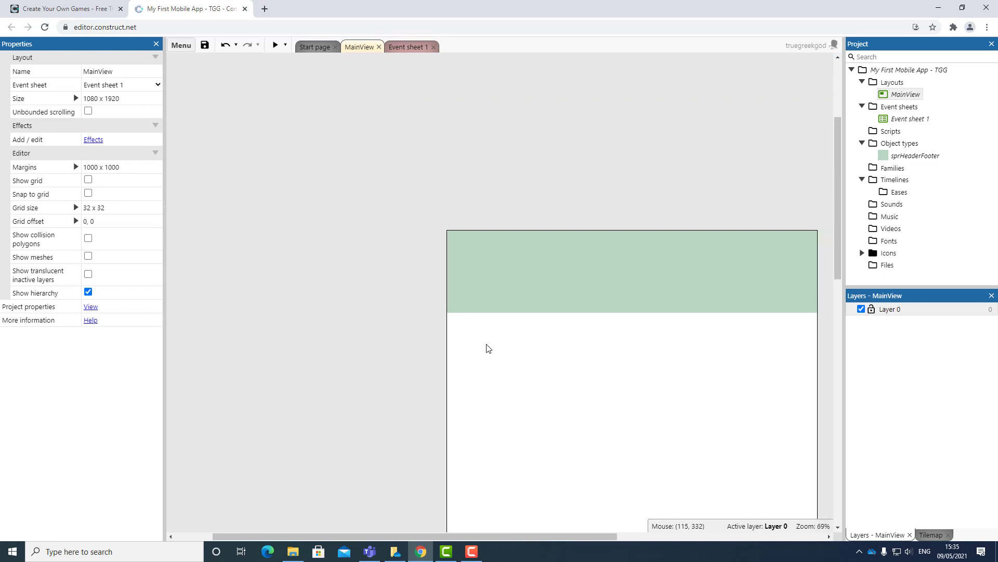
pyautogui.keyDown('ctrl'); pyautogui.scroll(-1, 487, 346); pyautogui.keyUp('ctrl')
pyautogui.keyDown('ctrl'); pyautogui.scroll(3, 488, 345); pyautogui.keyUp('ctrl')
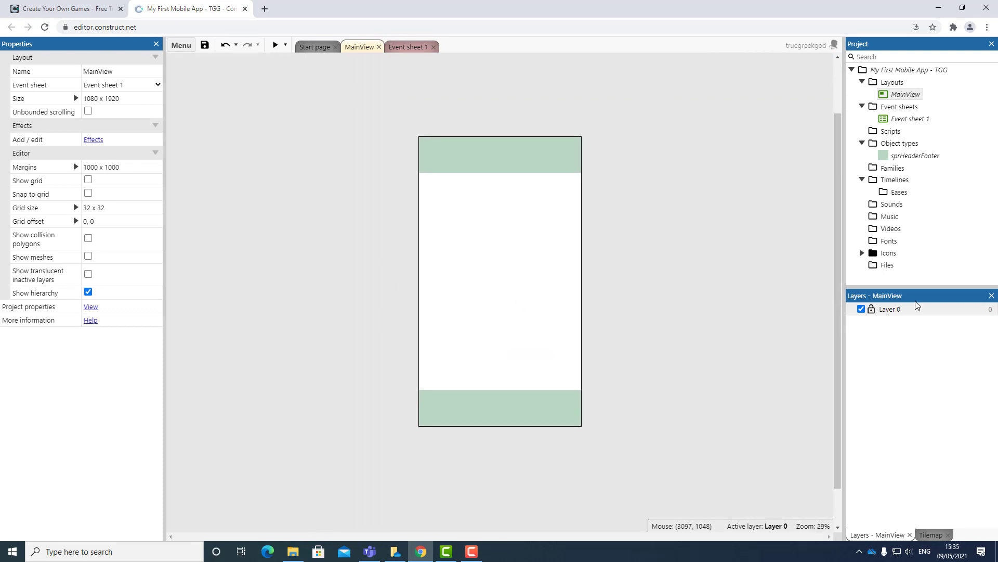
pyautogui.rightClick(889, 312)
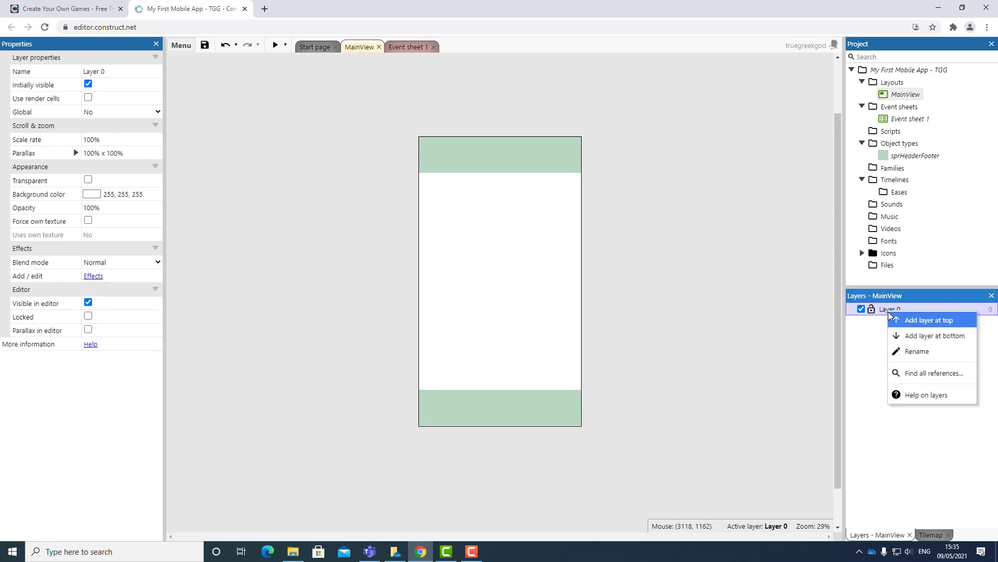
pyautogui.click(914, 354)
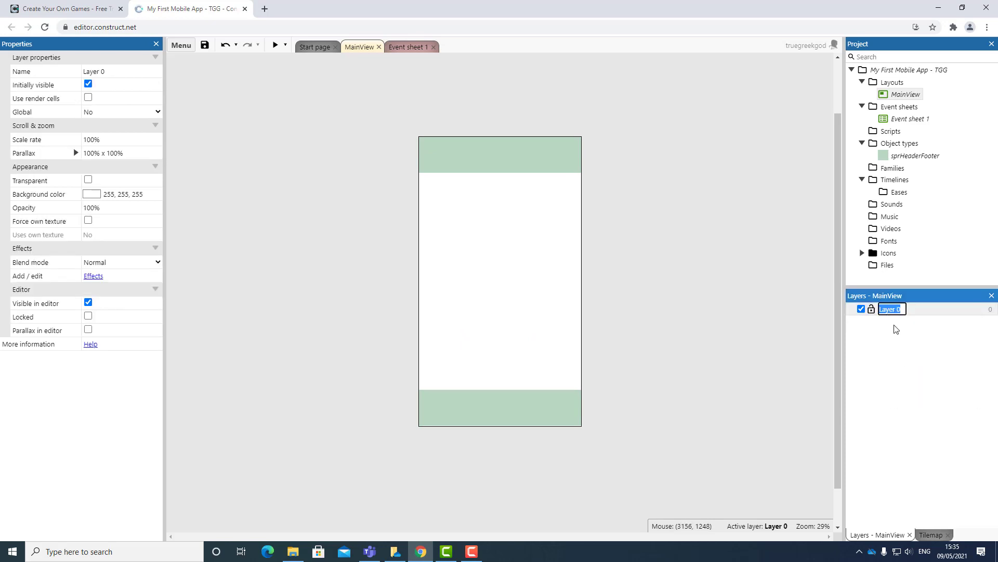
pyautogui.write('Content')
pyautogui.press('Return')
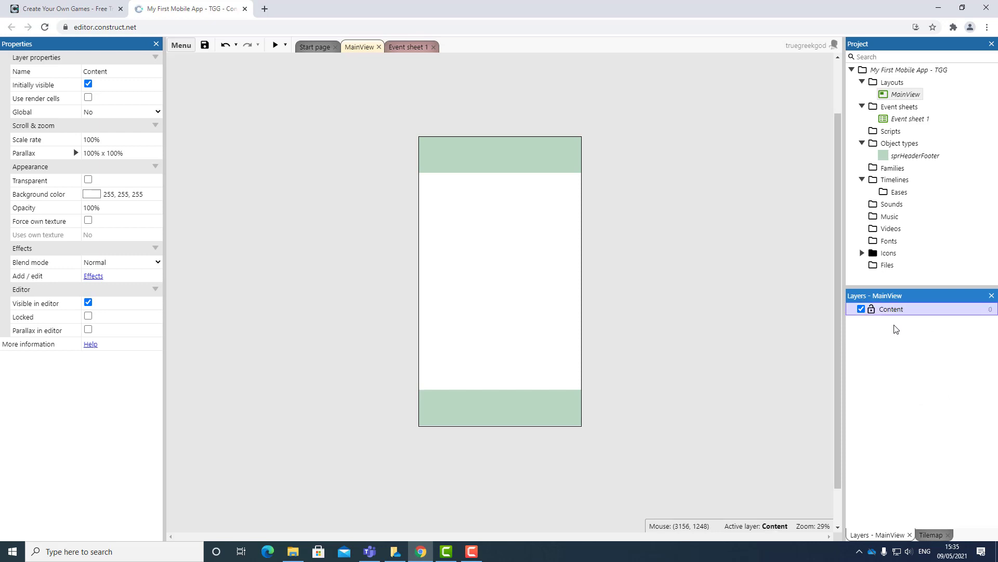
# - Add a layer named Menu above the Content layer and lock the Content layer
pyautogui.rightClick(884, 336)
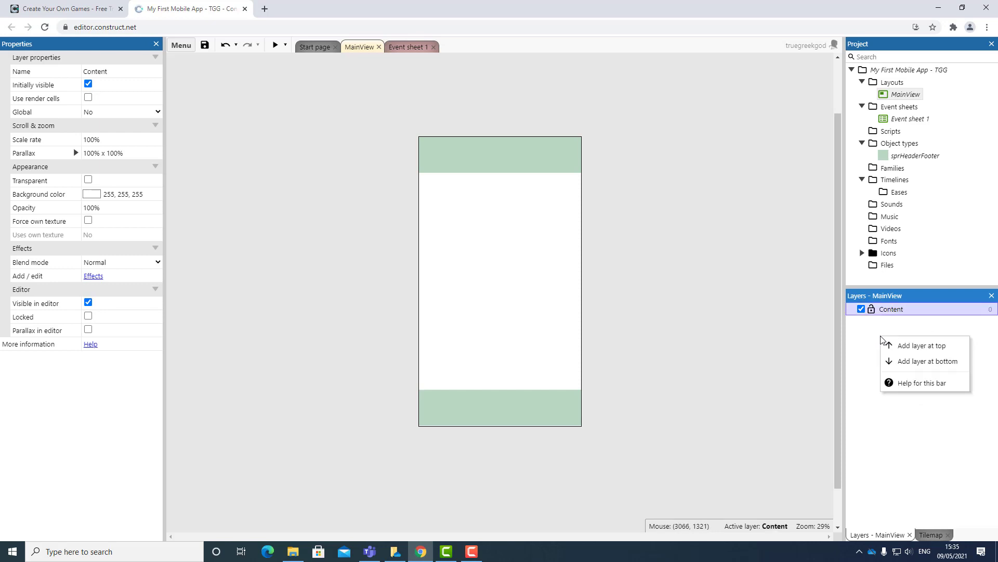
pyautogui.click(919, 346)
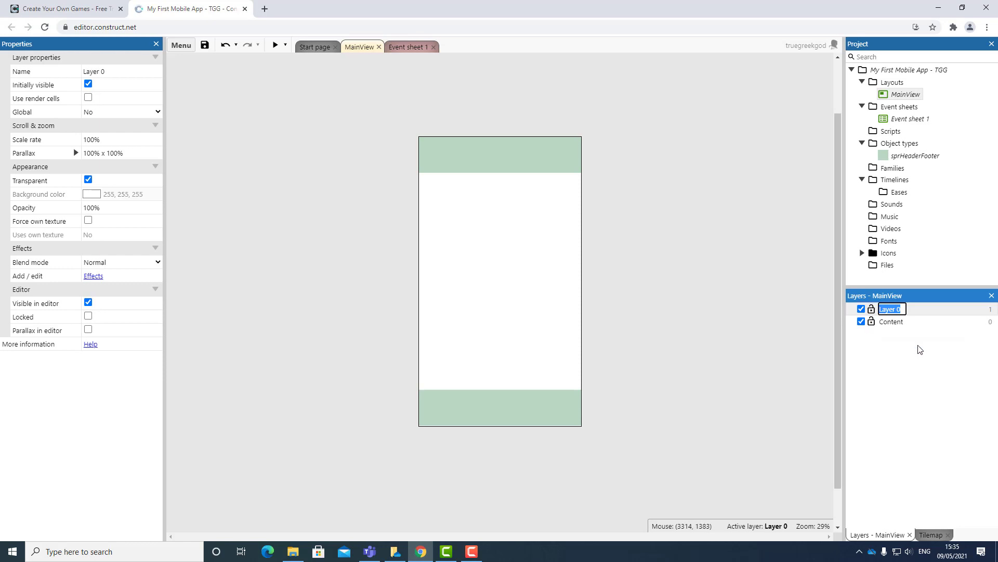
pyautogui.write('Menu')
pyautogui.press('Return')
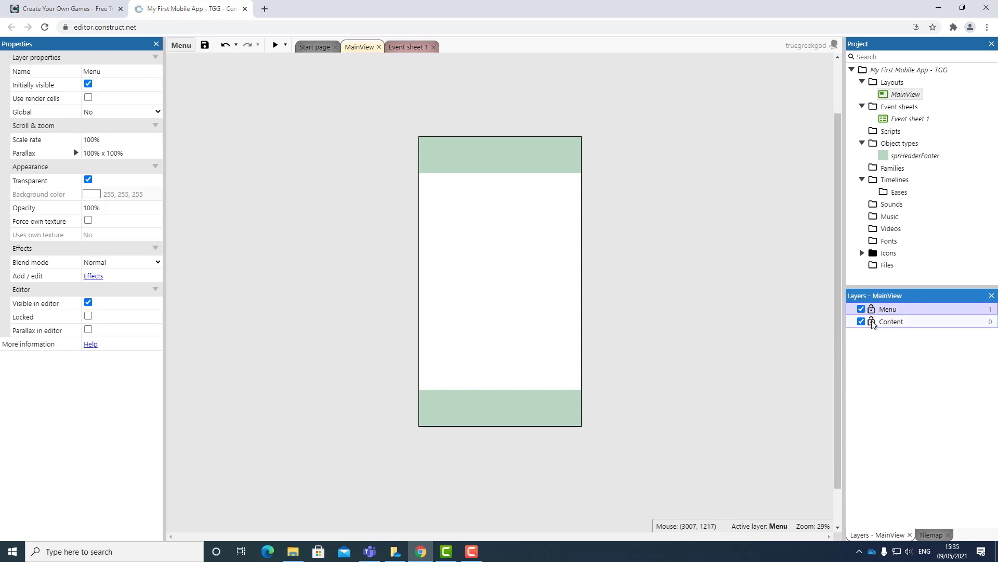
pyautogui.click(870, 323)
# - Insert a Touch object into the project
pyautogui.rightClick(672, 235)
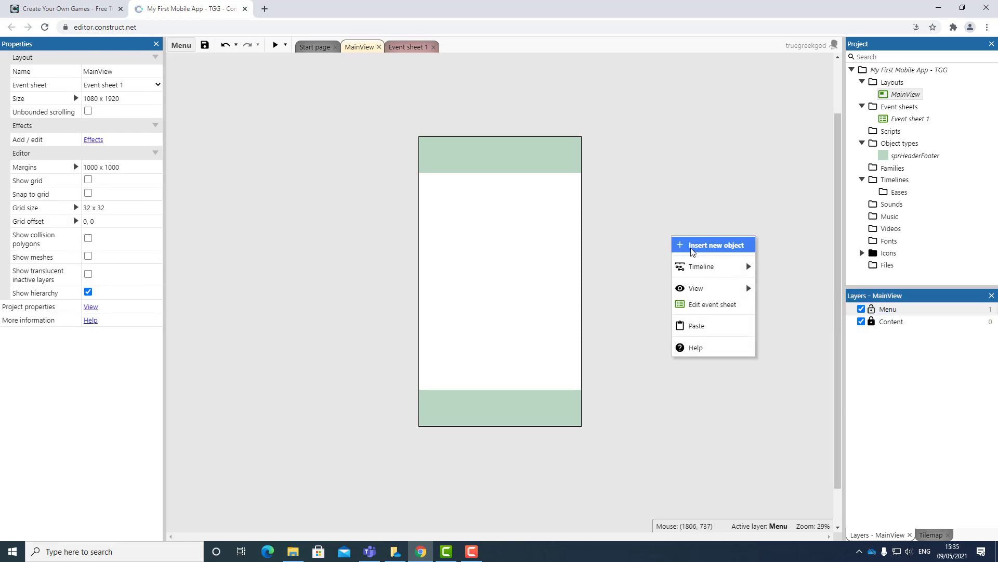
pyautogui.click(691, 245)
pyautogui.scroll(-5, 516, 295)
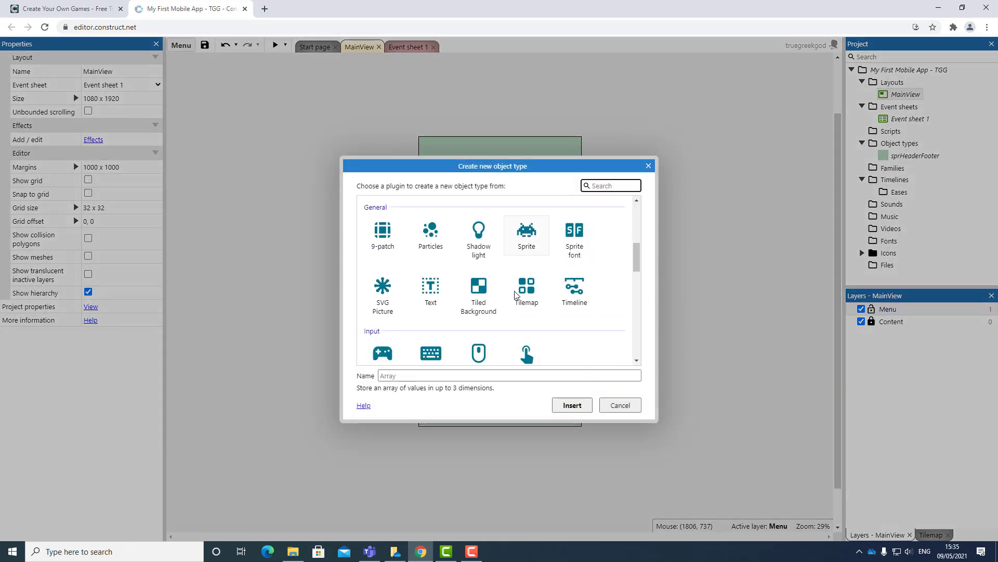
pyautogui.click(531, 285)
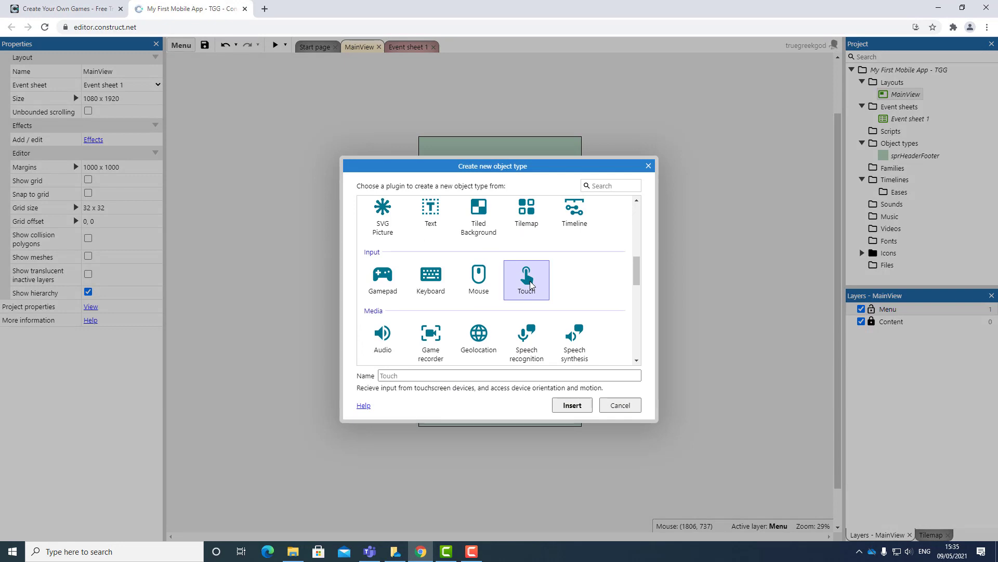
pyautogui.click(572, 406)
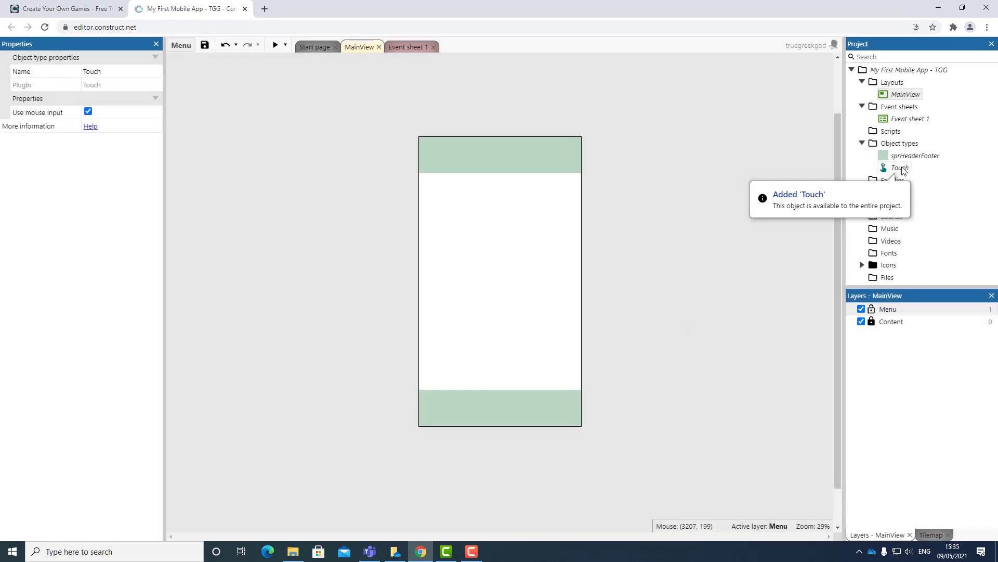
# - Insert a new Sprite object named sprH on the Menu layer, placed at the header's left end at about 66, 88
pyautogui.rightClick(656, 208)
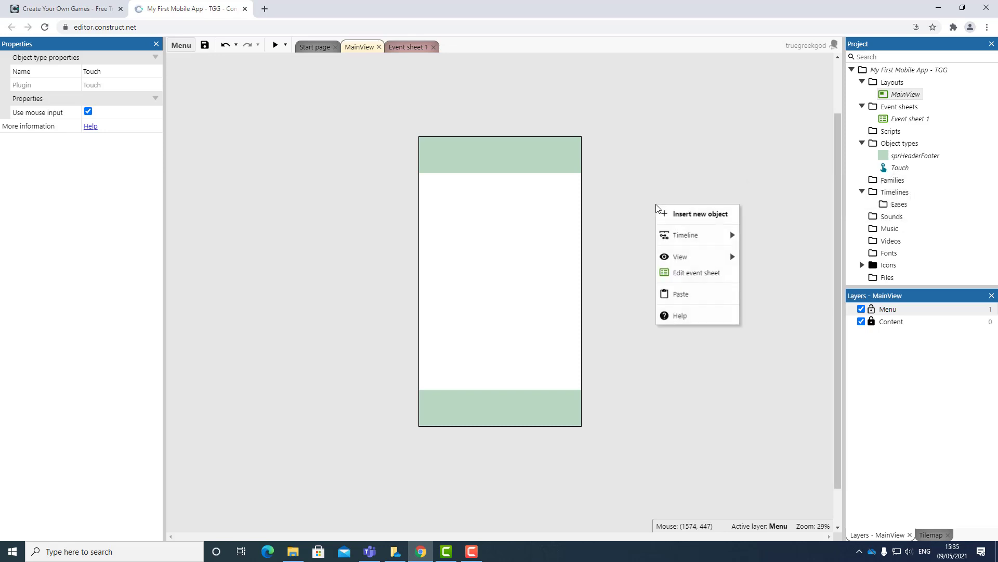
pyautogui.click(669, 216)
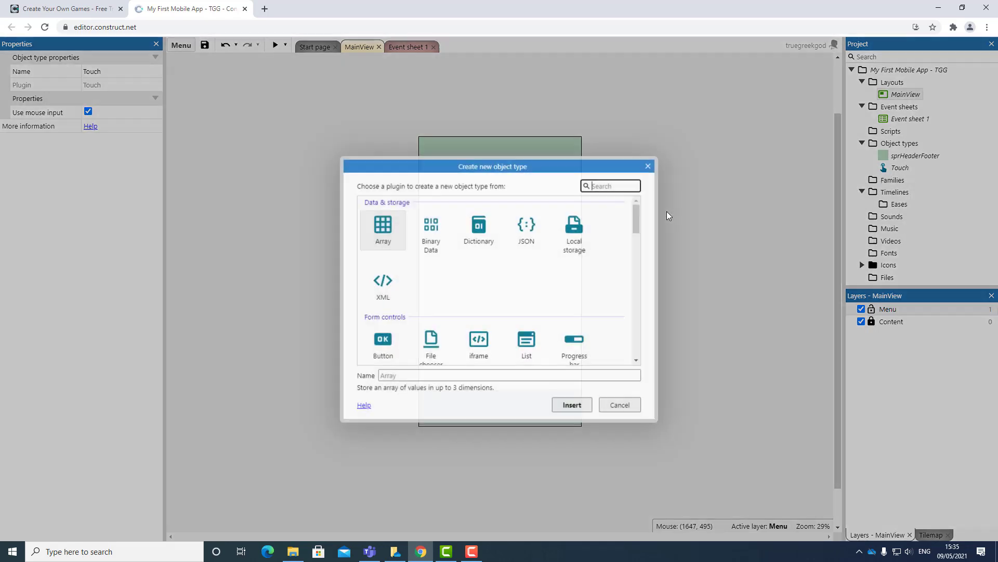
pyautogui.scroll(-2, 500, 341)
pyautogui.scroll(-2, 499, 341)
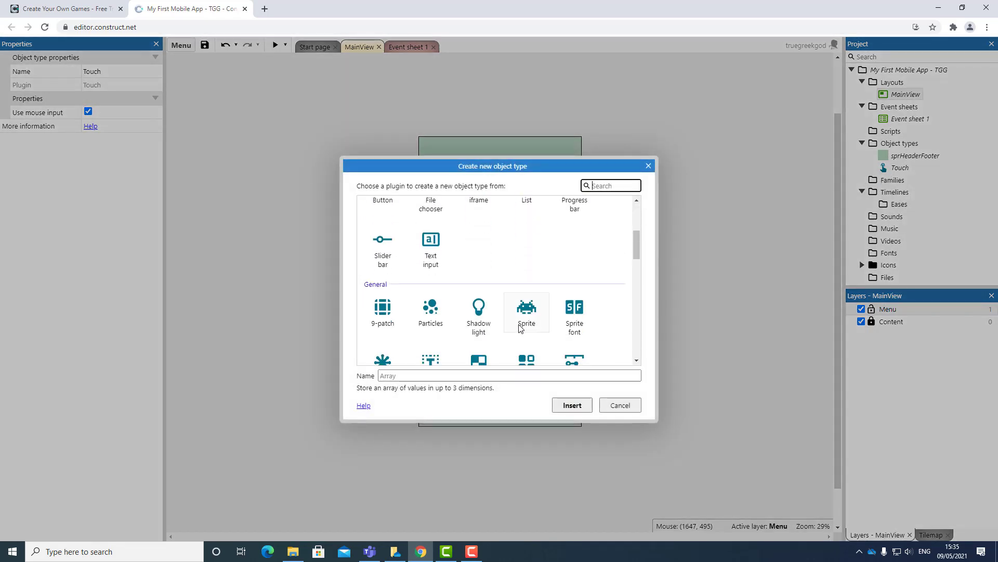
pyautogui.click(539, 320)
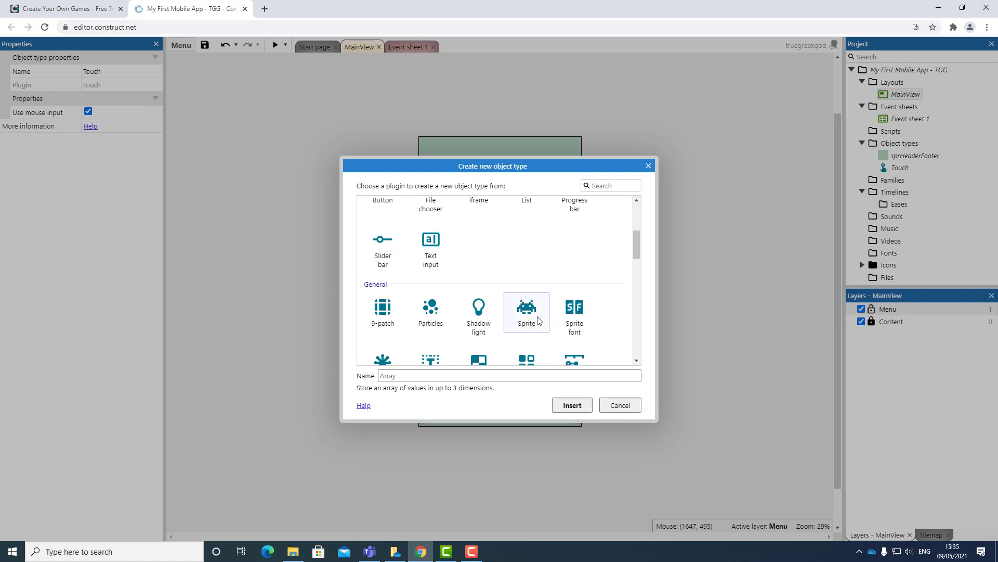
pyautogui.click(483, 375)
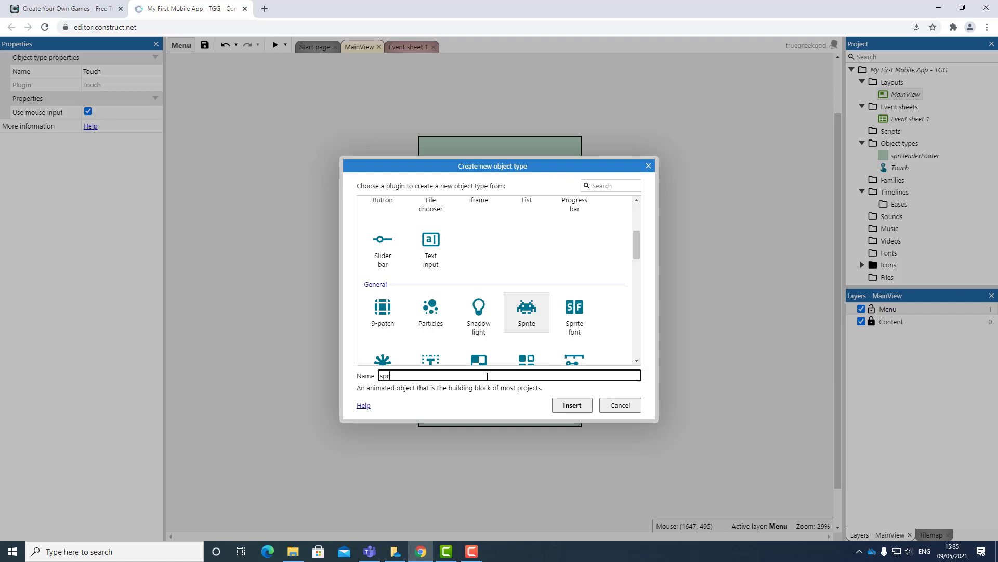
pyautogui.click(572, 405)
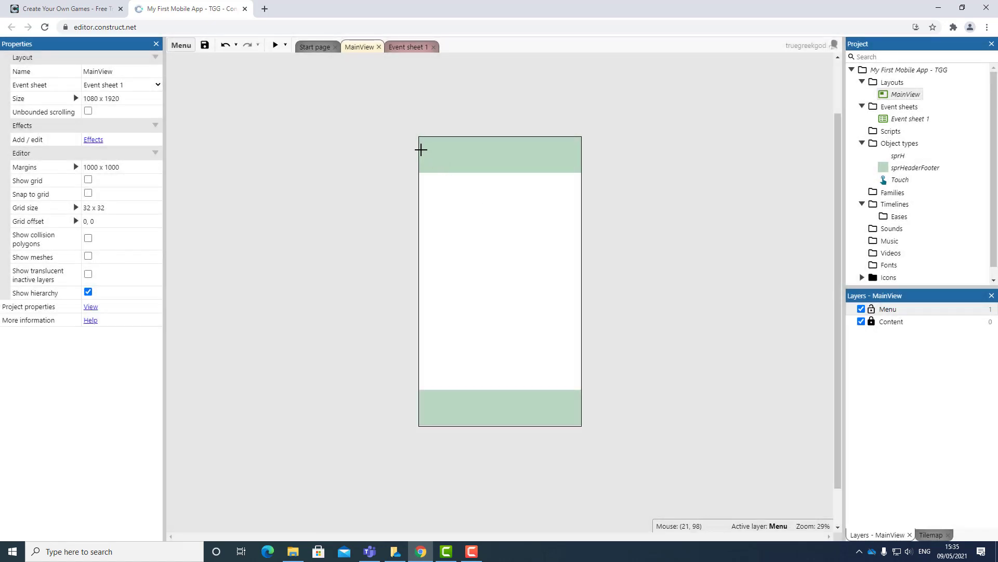
pyautogui.click(426, 149)
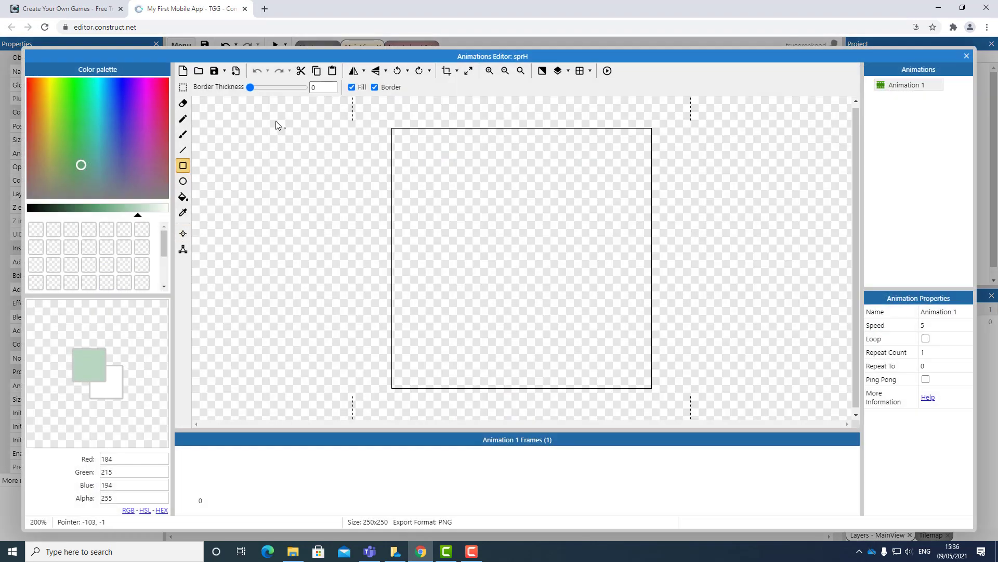
# - Draw three evenly spaced, full-width horizontal bars about 31 px thick in the sprH image, borderless, in green RGB 133, 185, 149
pyautogui.moveTo(250, 87); pyautogui.dragTo(206, 90)
pyautogui.moveTo(129, 215); pyautogui.dragTo(116, 215)
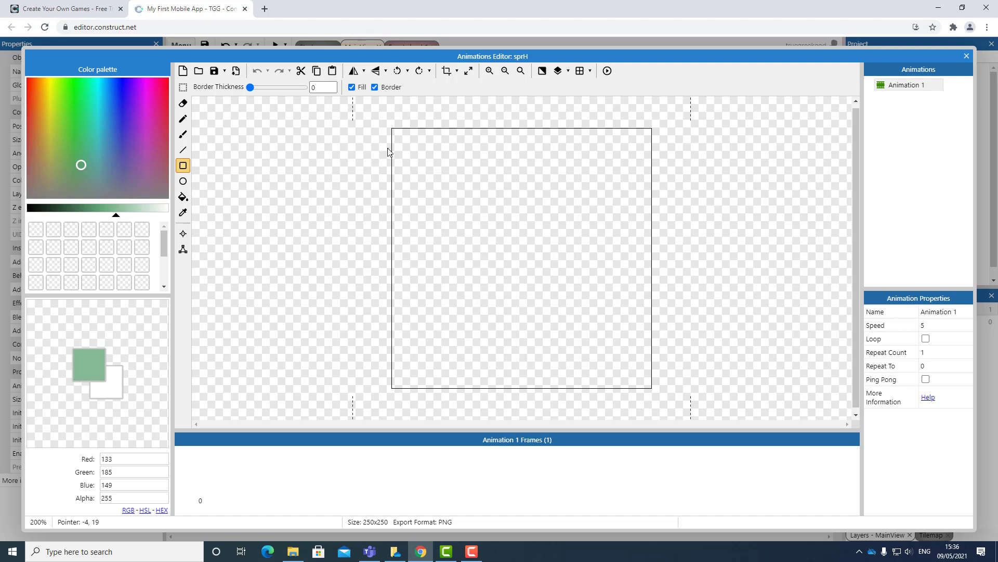
pyautogui.moveTo(390, 146); pyautogui.dragTo(658, 174)
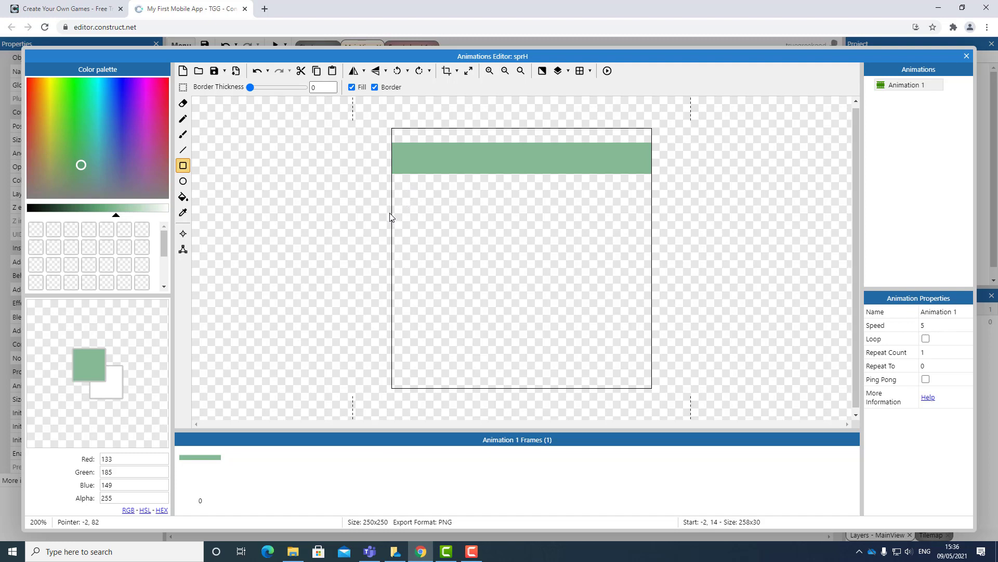
pyautogui.moveTo(390, 213); pyautogui.dragTo(399, 214)
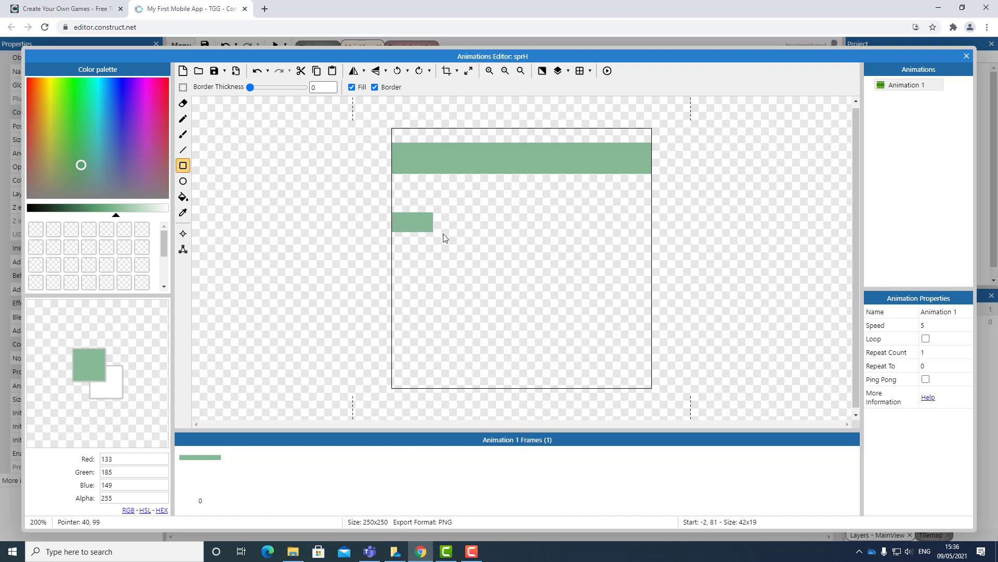
pyautogui.moveTo(444, 238)
pyautogui.mouseDown()
pyautogui.moveTo(657, 237)
pyautogui.moveTo(653, 222)
pyautogui.moveTo(653, 245)
pyautogui.mouseUp()
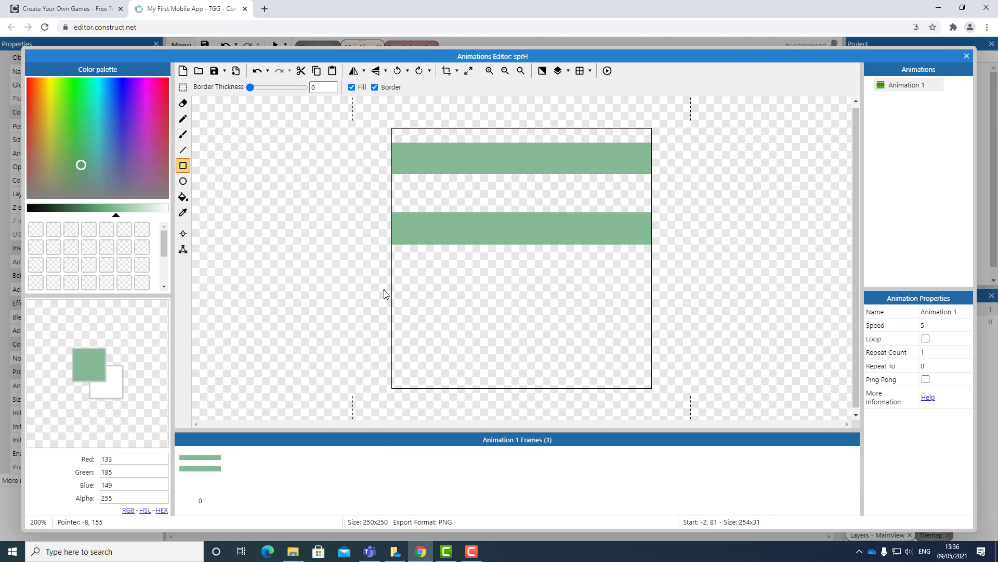
pyautogui.moveTo(378, 282)
pyautogui.mouseDown()
pyautogui.moveTo(431, 300)
pyautogui.moveTo(549, 312)
pyautogui.moveTo(644, 306)
pyautogui.moveTo(649, 291)
pyautogui.moveTo(650, 315)
pyautogui.moveTo(659, 313)
pyautogui.mouseUp()
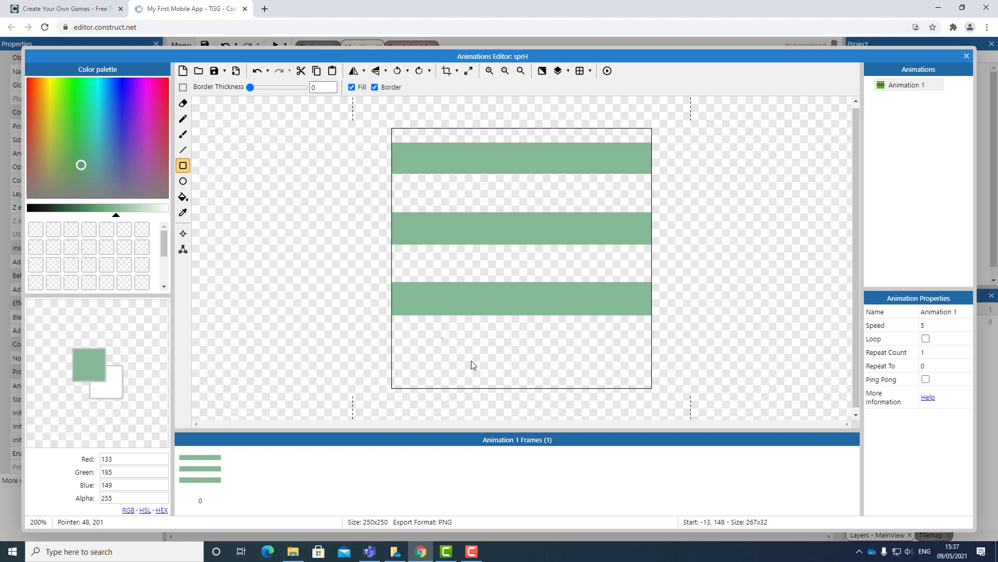
# - Crop the sprH image to its bars and fit the sprite inside the header at about 191 x 189, position 135.5, 154
pyautogui.click(449, 72)
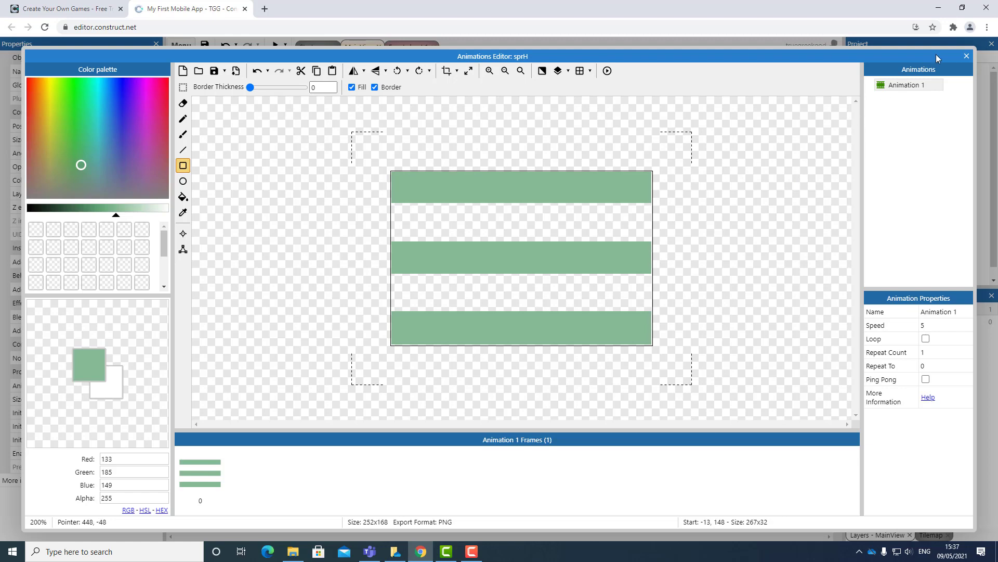
pyautogui.click(965, 57)
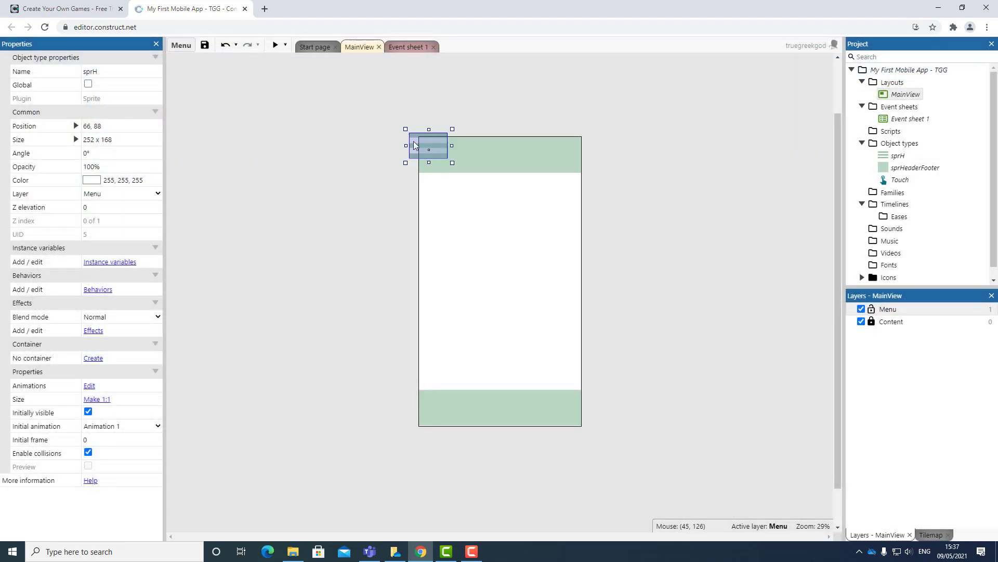
pyautogui.moveTo(419, 149); pyautogui.dragTo(459, 176)
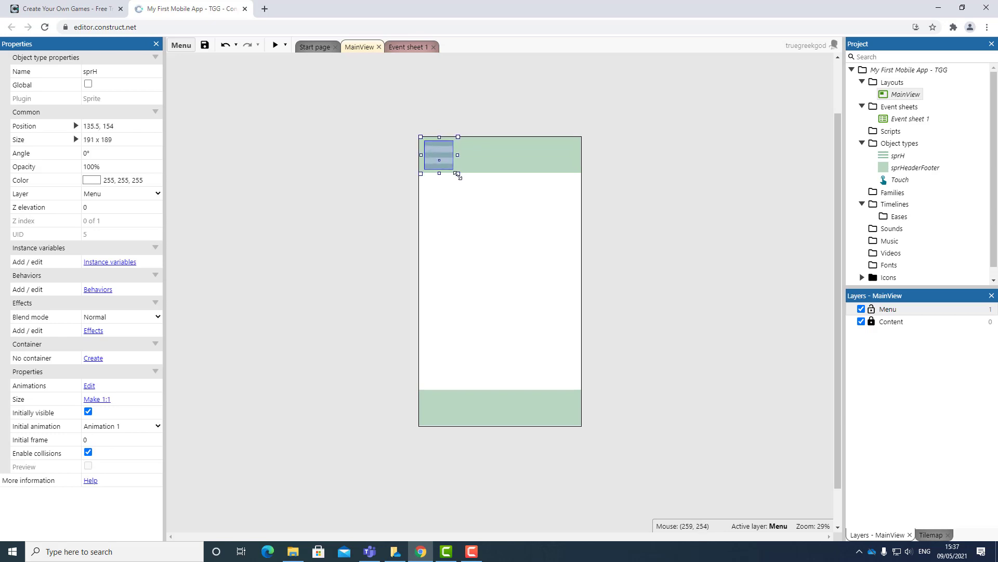
pyautogui.click(701, 241)
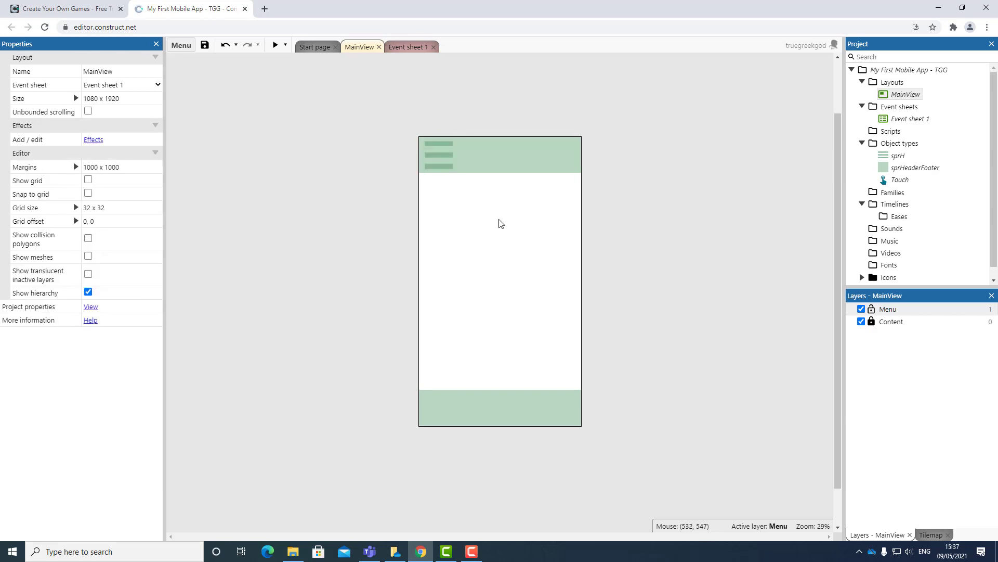
# - Move the origin point of the sprH image to the centre of its middle bar
pyautogui.click(448, 157)
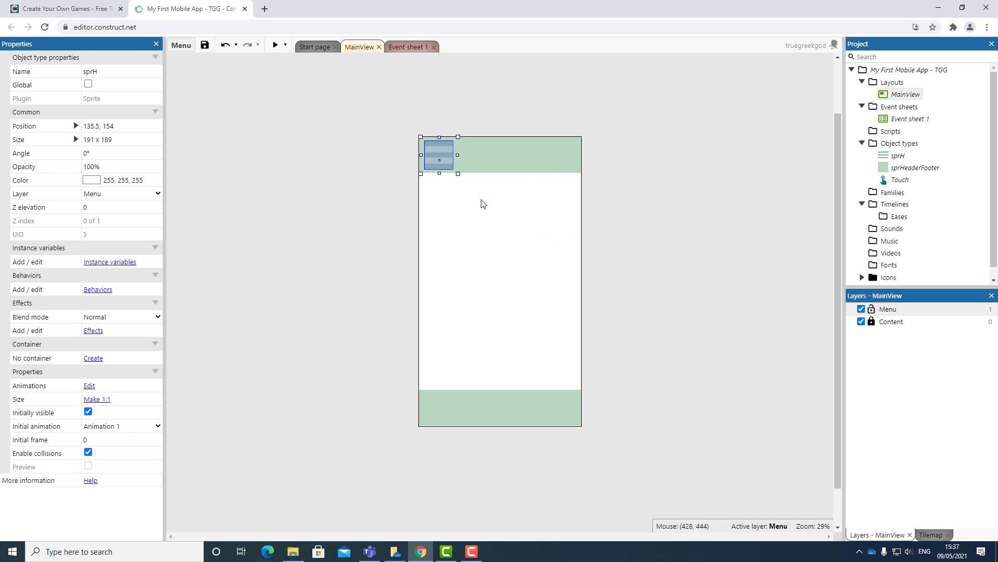
pyautogui.doubleClick(445, 159)
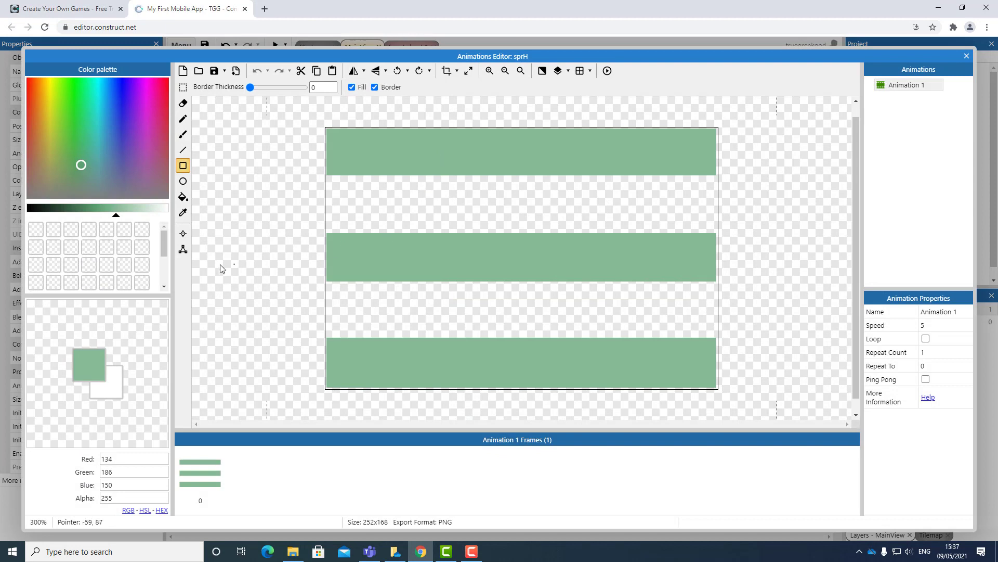
pyautogui.click(183, 234)
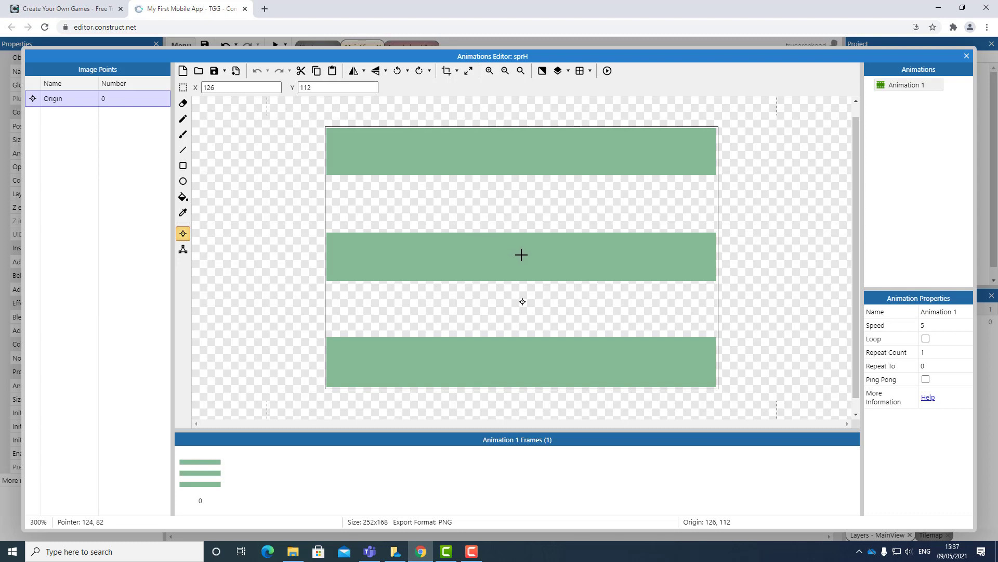
pyautogui.click(523, 255)
# - Fit the sprH collision polygon to the corners of its image and reposition the sprite inside the header at 122, 122
pyautogui.click(184, 251)
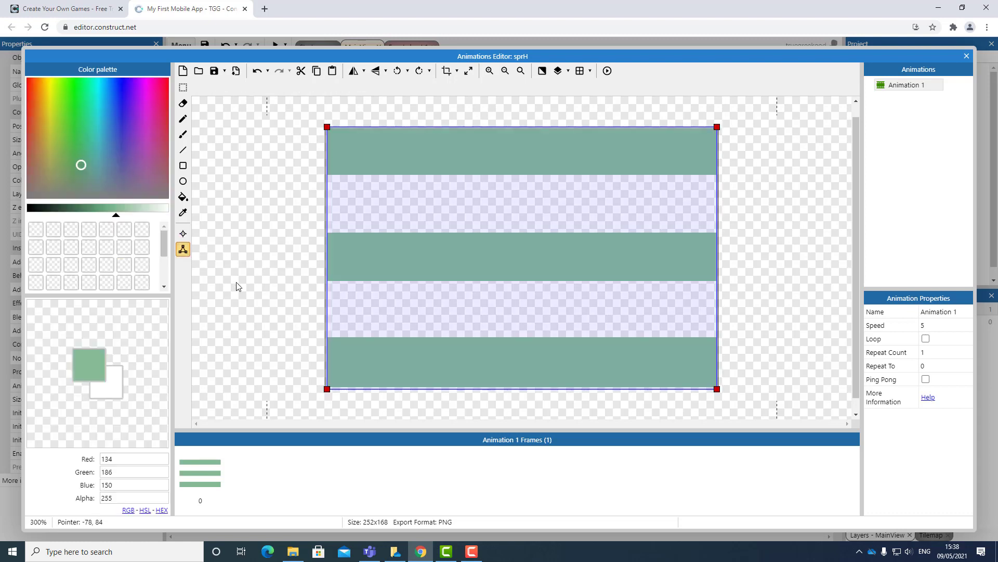
pyautogui.moveTo(327, 389)
pyautogui.mouseDown()
pyautogui.moveTo(536, 241)
pyautogui.moveTo(326, 387)
pyautogui.mouseUp()
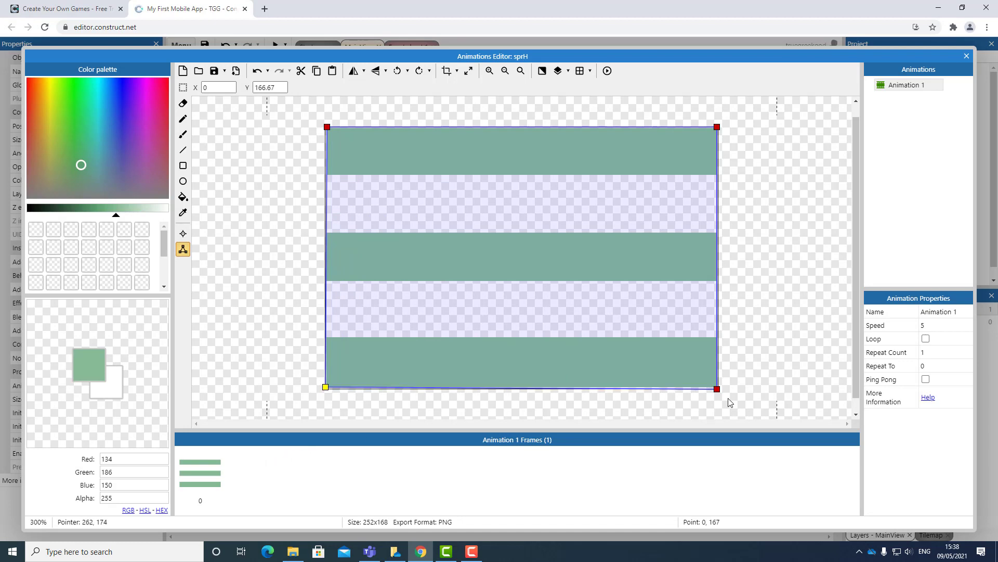
pyautogui.moveTo(717, 389)
pyautogui.mouseDown()
pyautogui.moveTo(577, 267)
pyautogui.moveTo(718, 389)
pyautogui.mouseUp()
pyautogui.moveTo(716, 129); pyautogui.dragTo(597, 211)
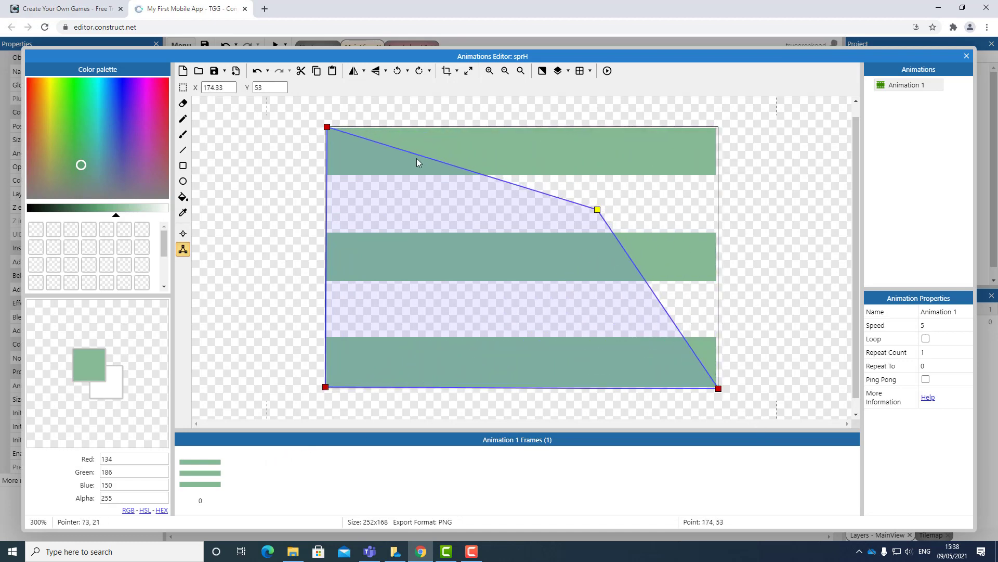
pyautogui.moveTo(329, 128)
pyautogui.mouseDown()
pyautogui.moveTo(502, 219)
pyautogui.moveTo(325, 127)
pyautogui.mouseUp()
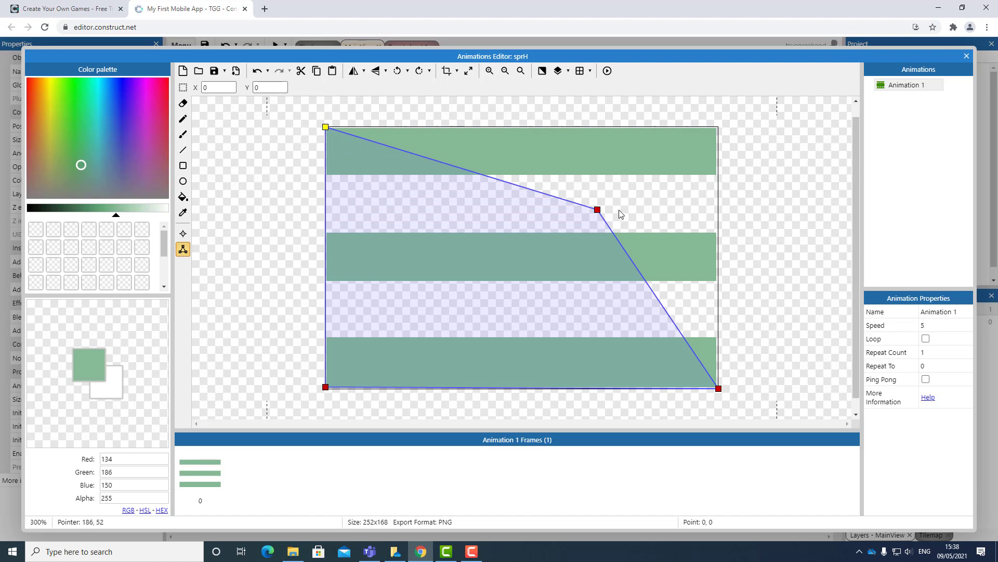
pyautogui.moveTo(598, 209); pyautogui.dragTo(734, 124)
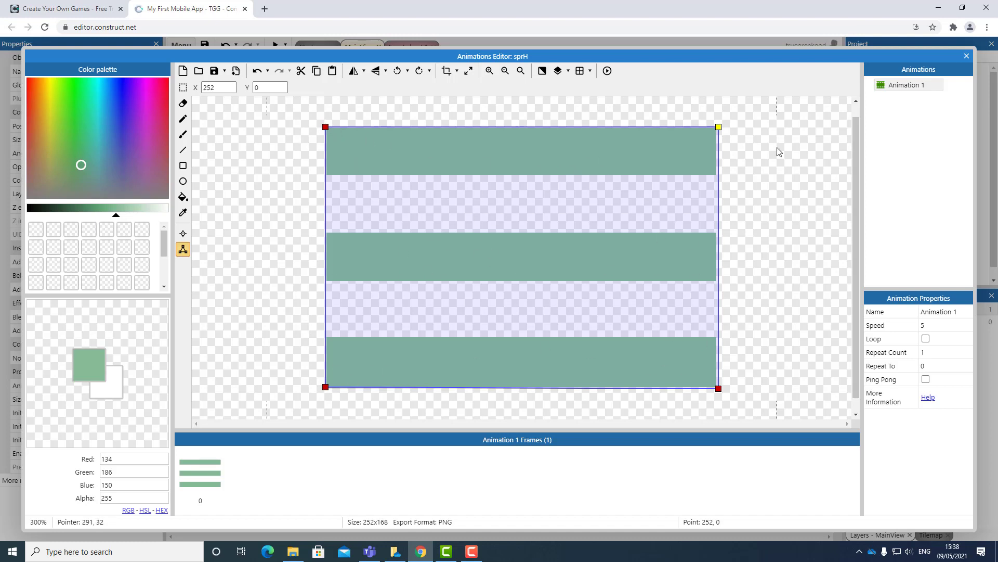
pyautogui.click(966, 57)
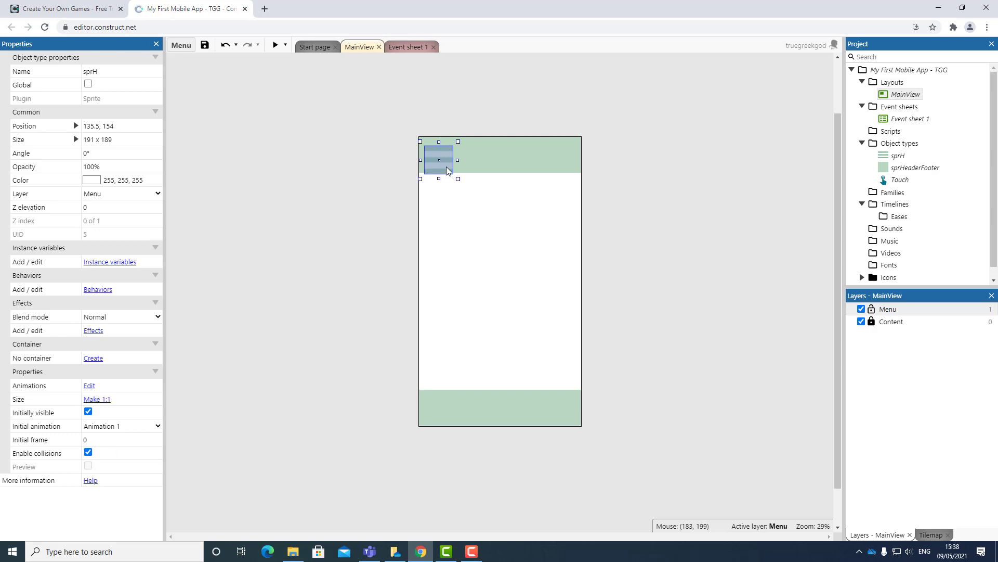
pyautogui.moveTo(444, 168); pyautogui.dragTo(445, 166)
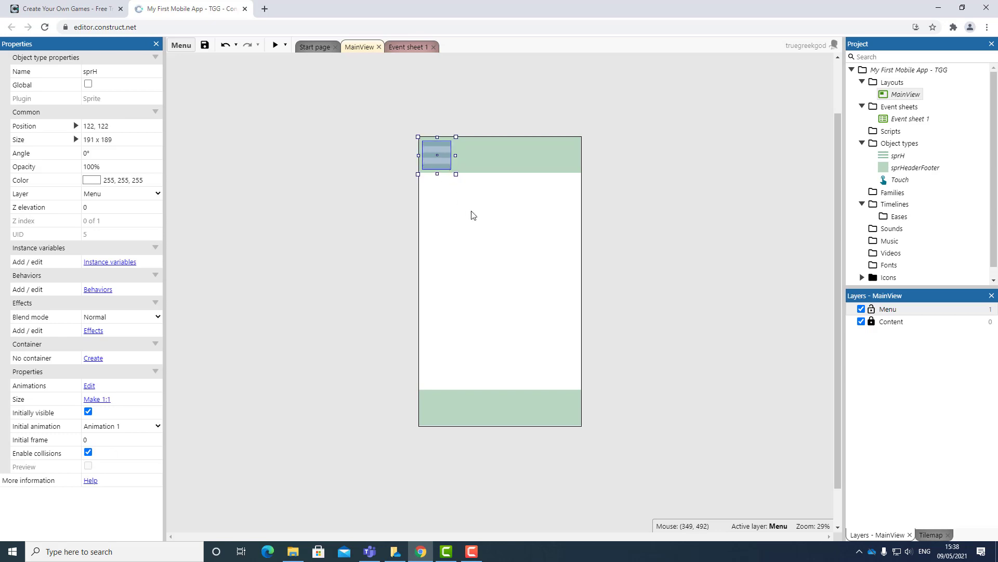
# - Insert a new Sprite object named sprManinView on the Menu layer, placed in the white area below the header at about 421, 703
pyautogui.rightClick(610, 210)
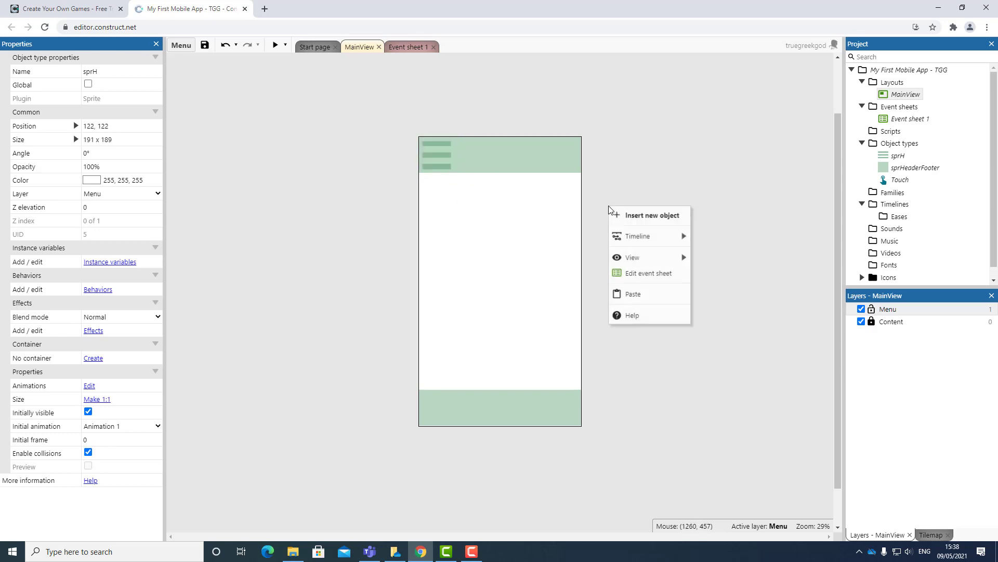
pyautogui.click(640, 222)
pyautogui.scroll(-3, 495, 319)
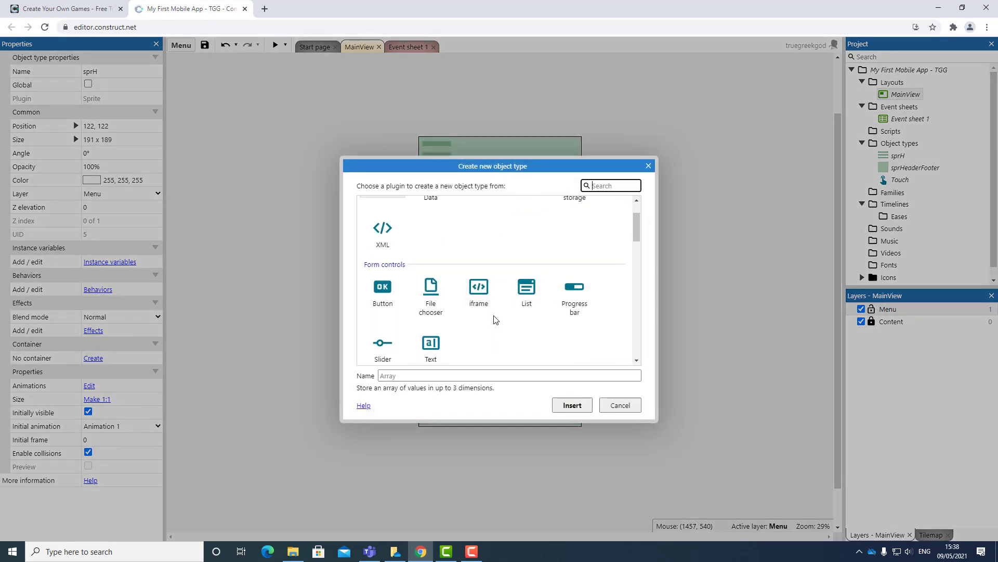
pyautogui.scroll(-4, 495, 319)
pyautogui.click(527, 272)
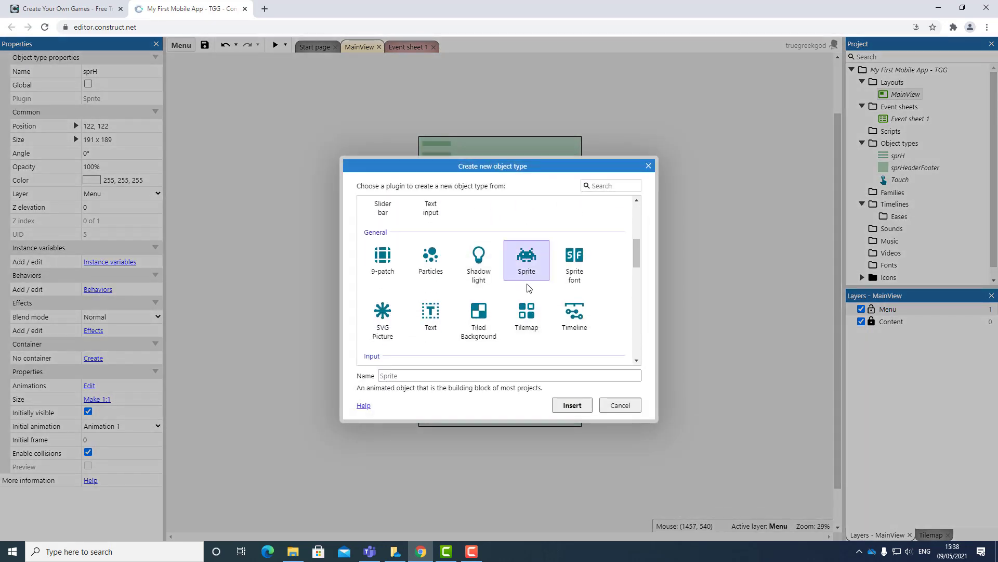
pyautogui.click(409, 376)
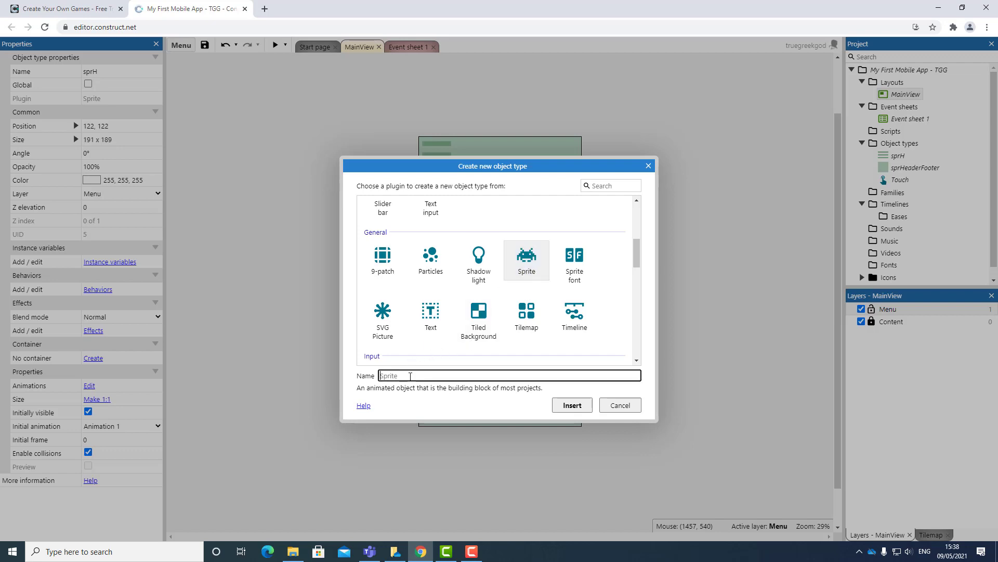
pyautogui.write('sprManinView')
pyautogui.click(571, 405)
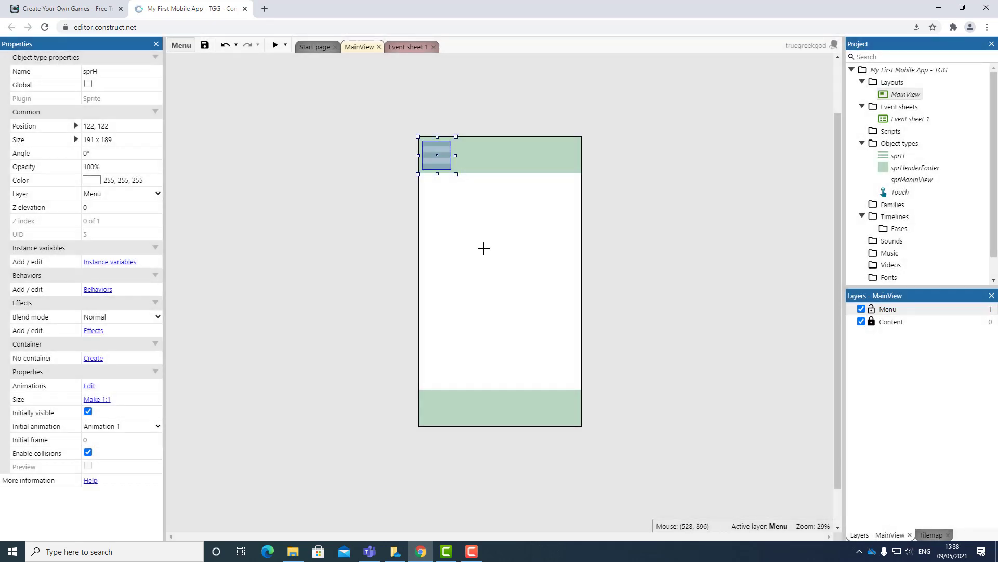
pyautogui.click(484, 249)
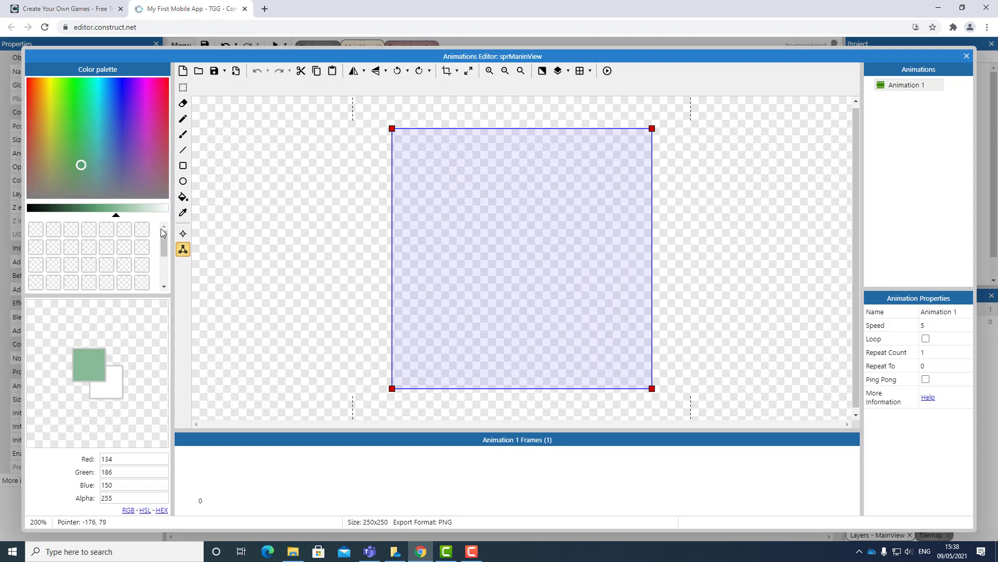
# - Fill the sprManinView image with green RGB 134, 186, 150 and shape the sprite into a 985 x 216 bar below the header at 517, 362
pyautogui.click(183, 198)
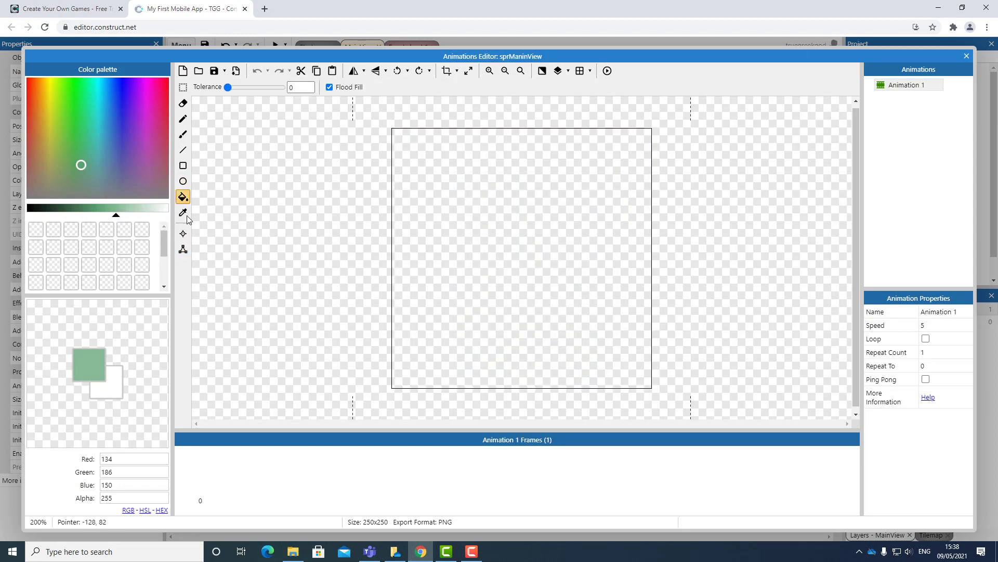
pyautogui.click(539, 208)
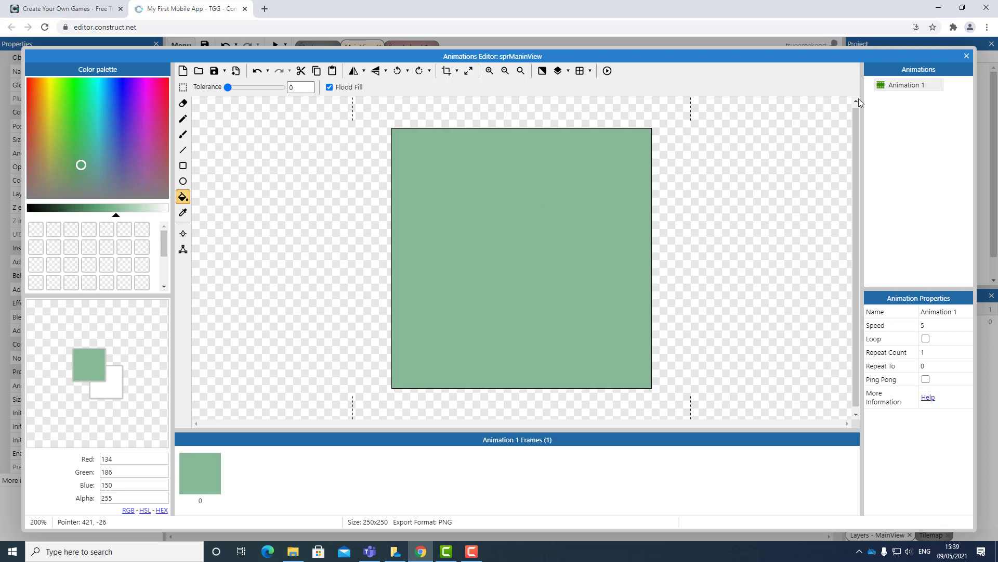
pyautogui.click(966, 56)
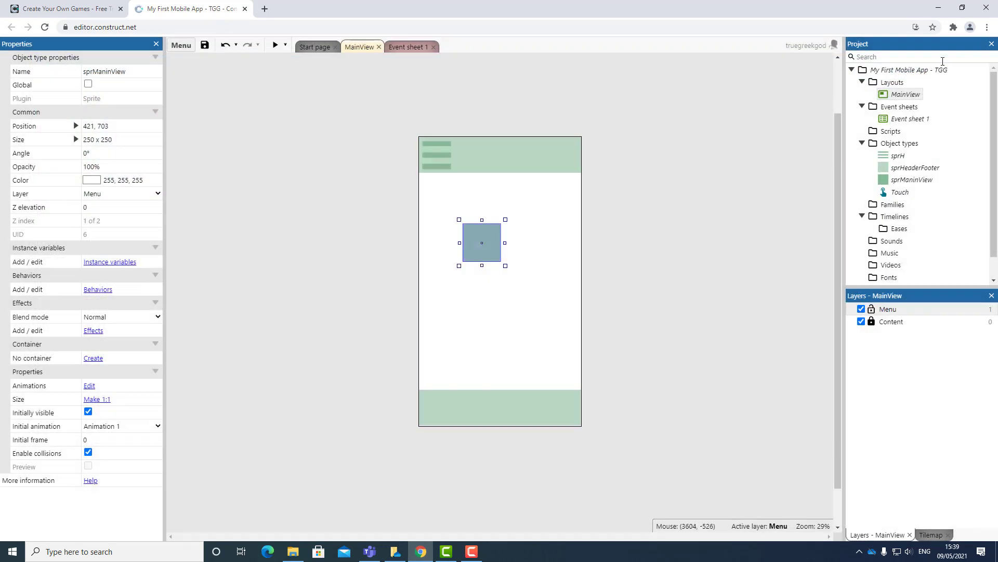
pyautogui.moveTo(480, 253); pyautogui.dragTo(576, 213)
pyautogui.moveTo(480, 204); pyautogui.dragTo(478, 202)
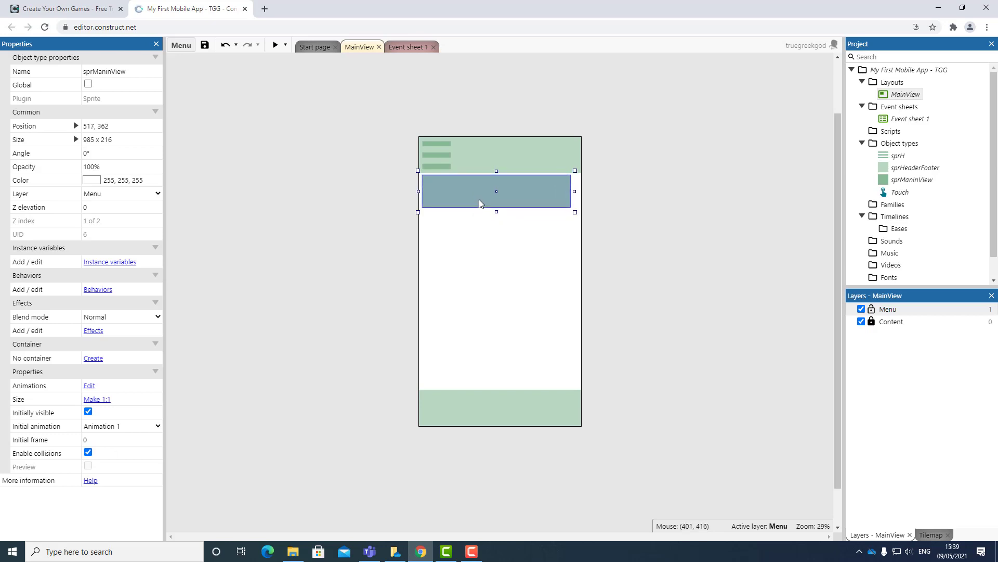
# - Clone the sprManinView object type and place the copy directly beneath the original bar at 515, 593
pyautogui.rightClick(469, 203)
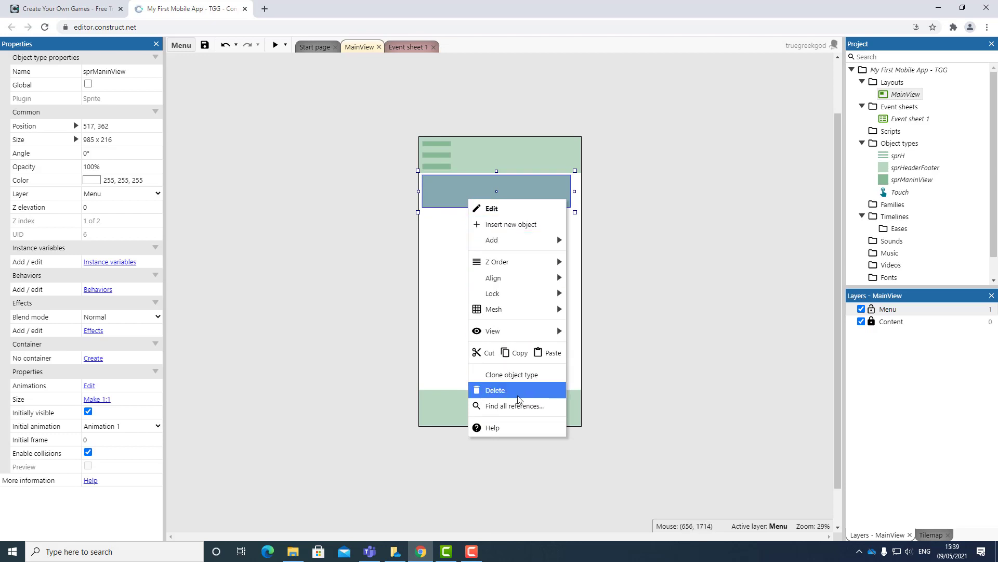
pyautogui.click(517, 377)
pyautogui.click(482, 240)
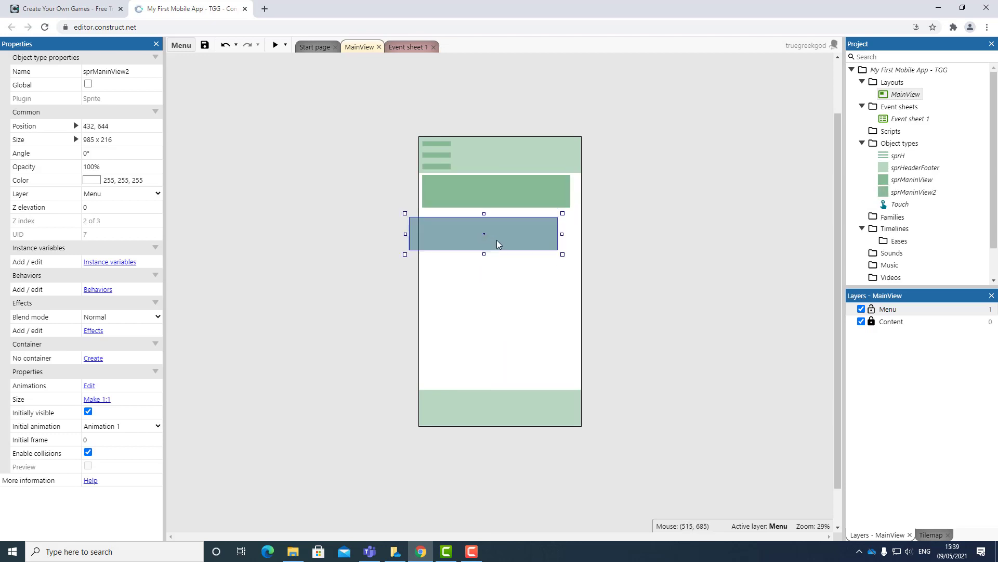
pyautogui.moveTo(497, 244)
pyautogui.mouseDown()
pyautogui.moveTo(520, 241)
pyautogui.moveTo(510, 237)
pyautogui.mouseUp()
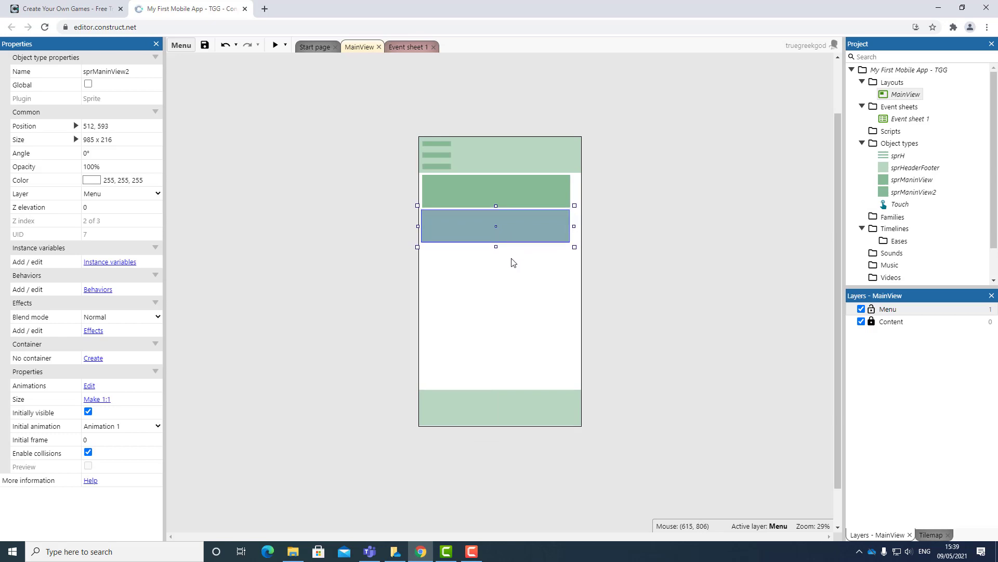
pyautogui.press('Right')
pyautogui.scroll(-2, 504, 250)
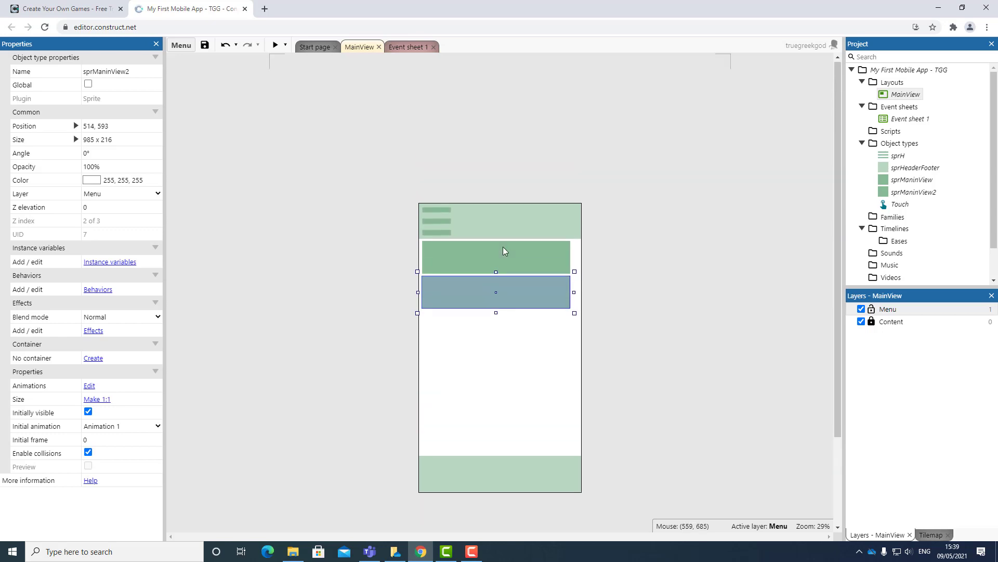
pyautogui.scroll(-2, 504, 266)
pyautogui.keyDown('ctrl'); pyautogui.scroll(5, 502, 267); pyautogui.keyUp('ctrl')
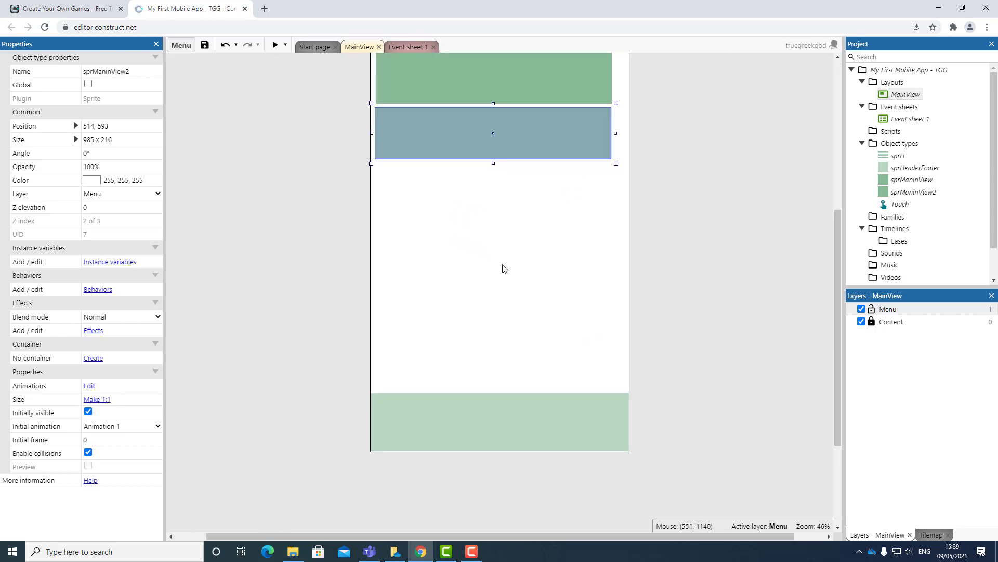
pyautogui.scroll(7, 417, 195)
pyautogui.scroll(-2, 418, 202)
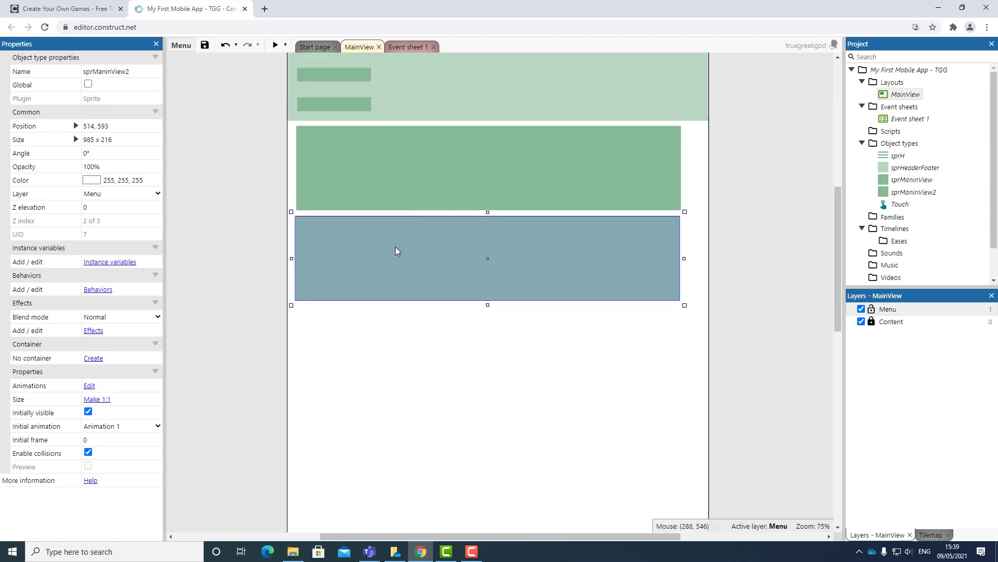
pyautogui.click(405, 355)
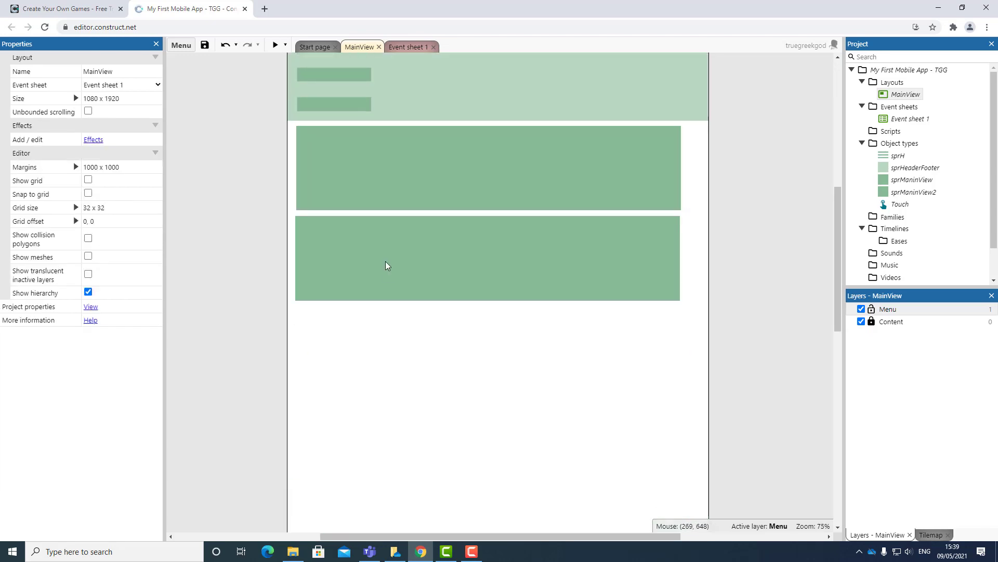
pyautogui.click(339, 245)
pyautogui.click(370, 352)
pyautogui.click(366, 254)
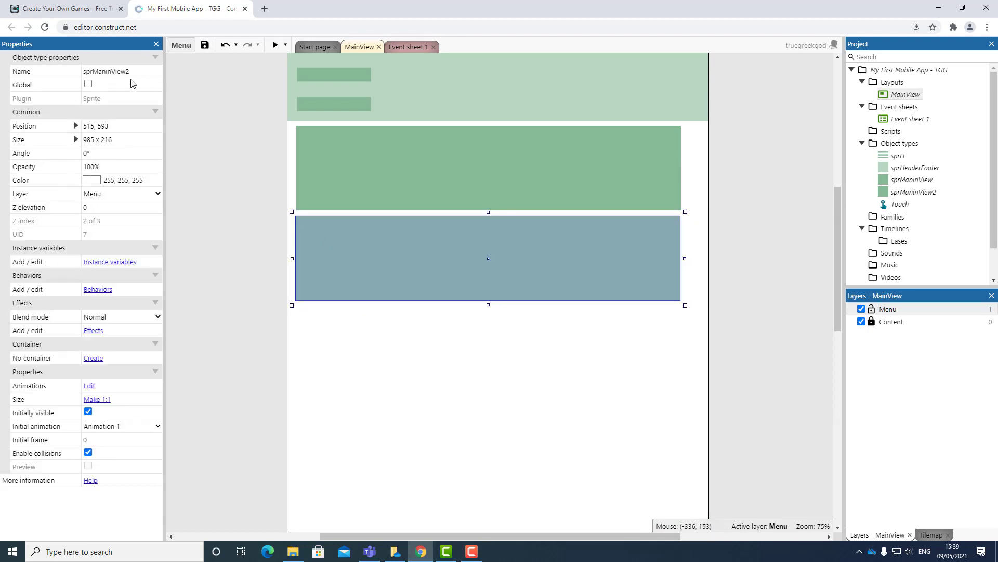
# - Rename the cloned second bar sprAboutMe
pyautogui.click(94, 73)
pyautogui.moveTo(93, 74); pyautogui.dragTo(270, 99)
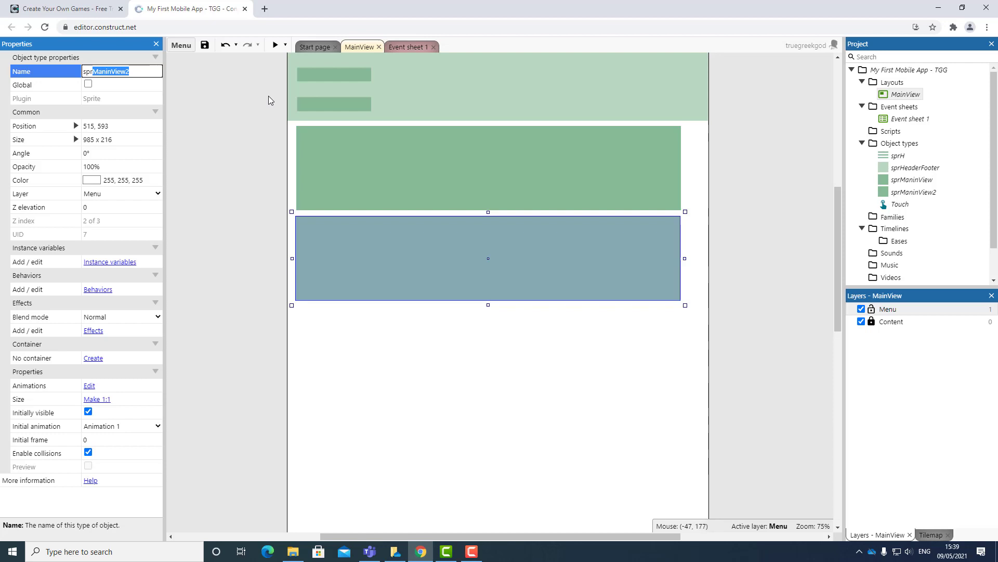
pyautogui.write('AboutMe')
pyautogui.press('Return')
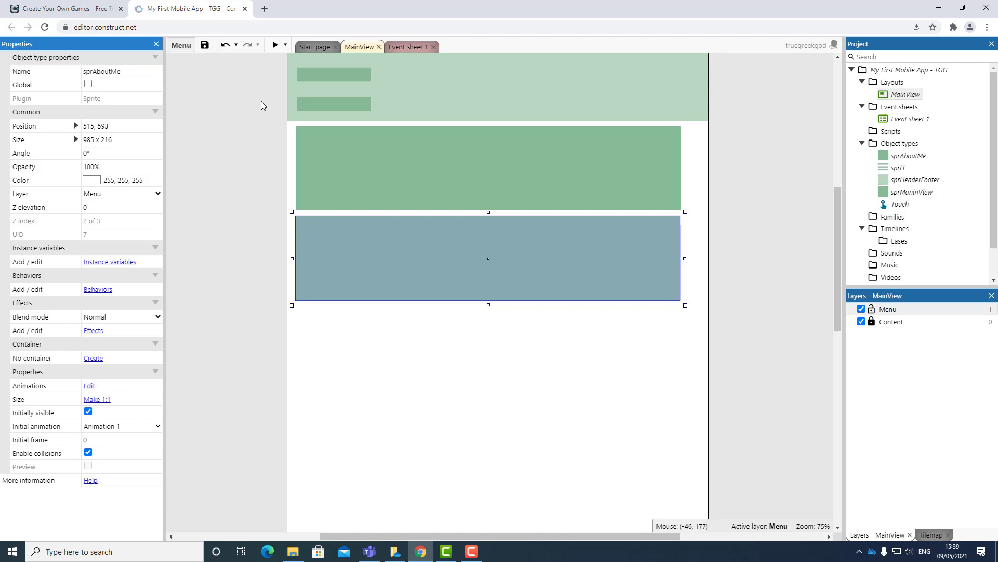
# - Clone the sprAboutMe object type and align the copy directly beneath it as a third bar at 515, 825
pyautogui.rightClick(367, 279)
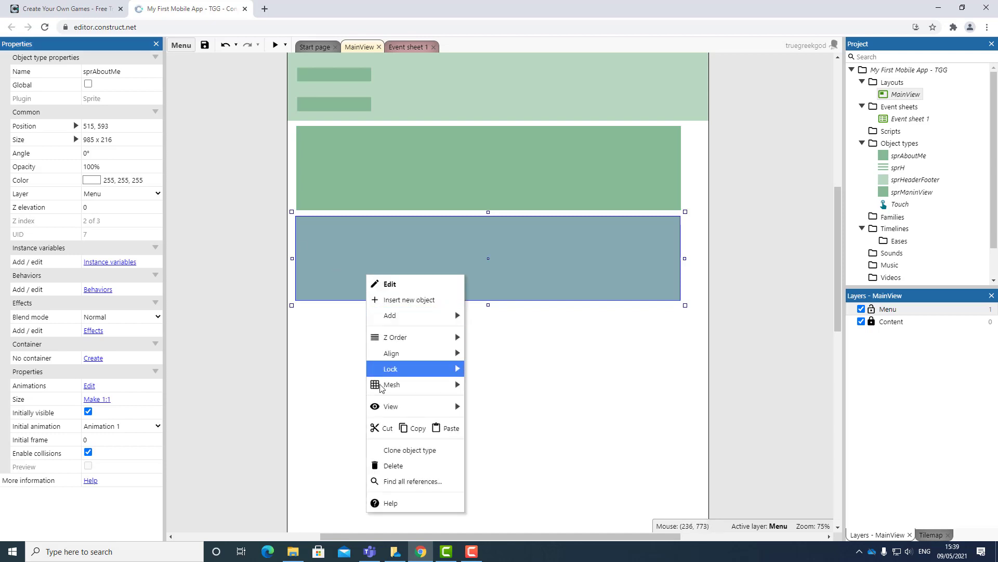
pyautogui.click(402, 450)
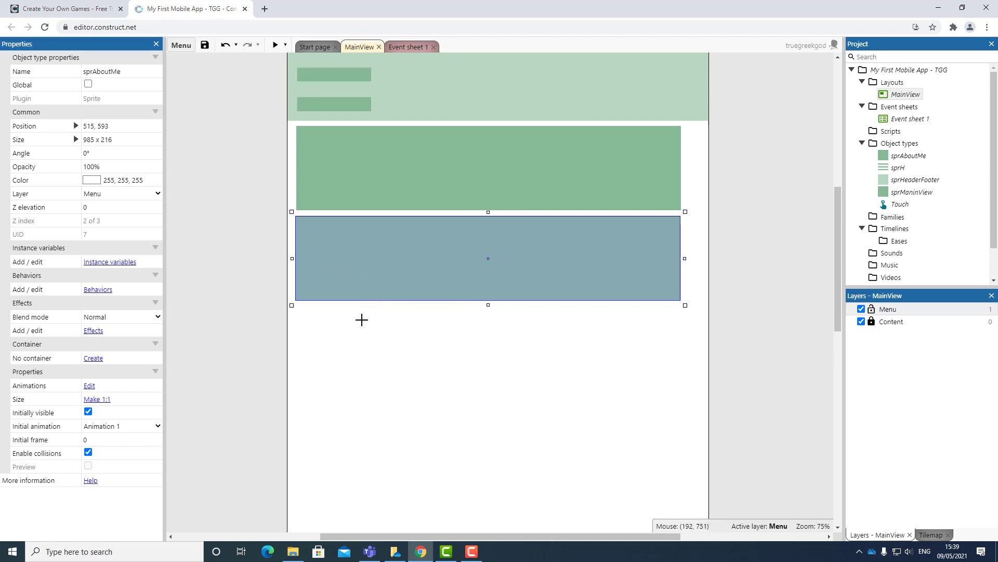
pyautogui.click(362, 320)
pyautogui.moveTo(320, 320); pyautogui.dragTo(438, 346)
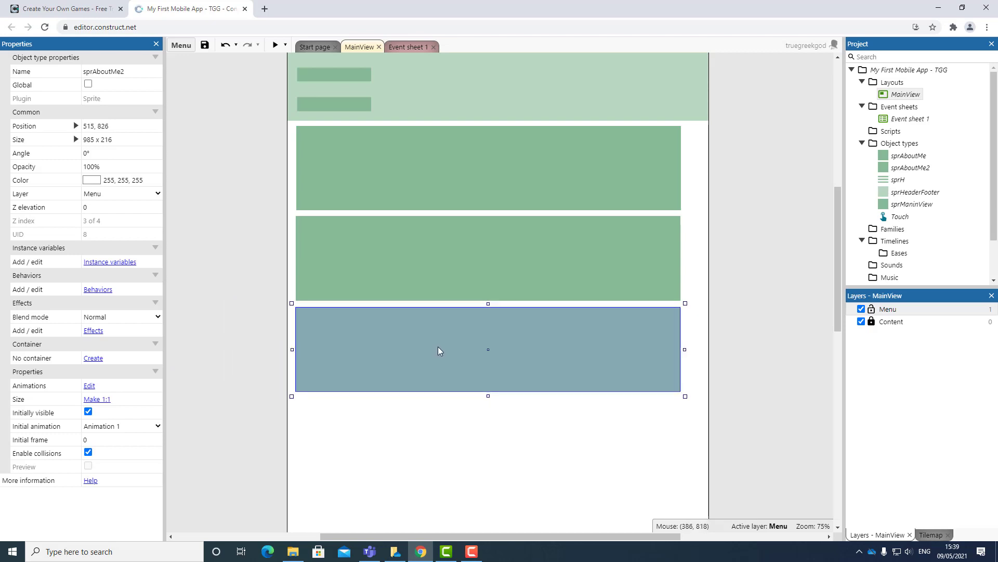
pyautogui.press('Up')
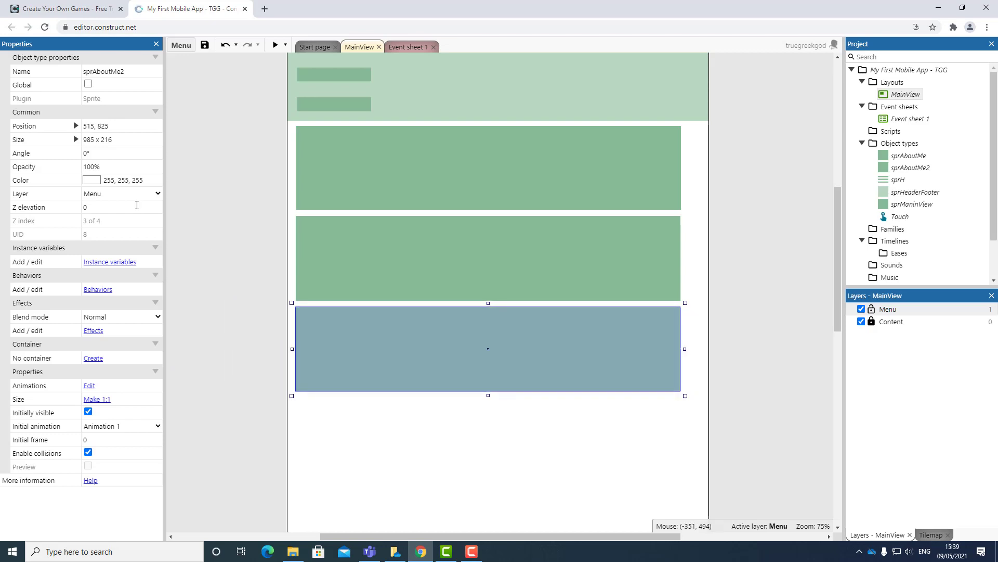
# - Rename the third bar's object type sprContactMe and deselect the bar
pyautogui.click(95, 72)
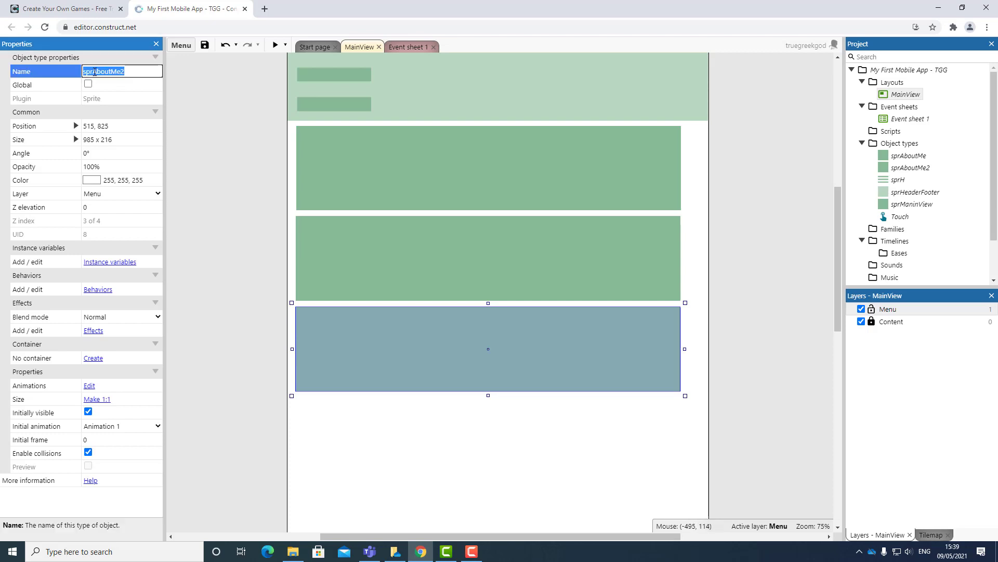
pyautogui.click(92, 71)
pyautogui.moveTo(94, 72); pyautogui.dragTo(266, 94)
pyautogui.write('ContactMe')
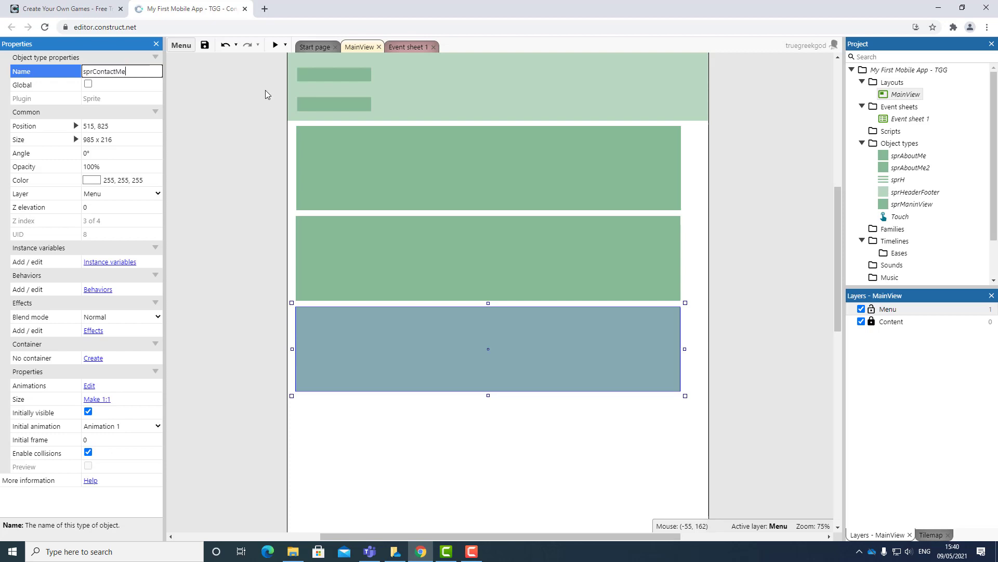
pyautogui.press('Return')
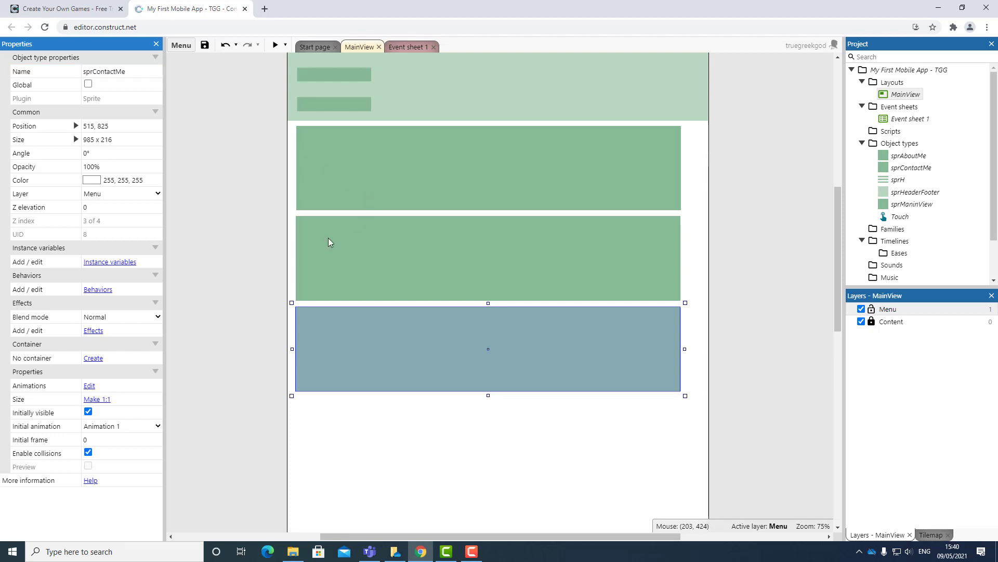
pyautogui.click(250, 296)
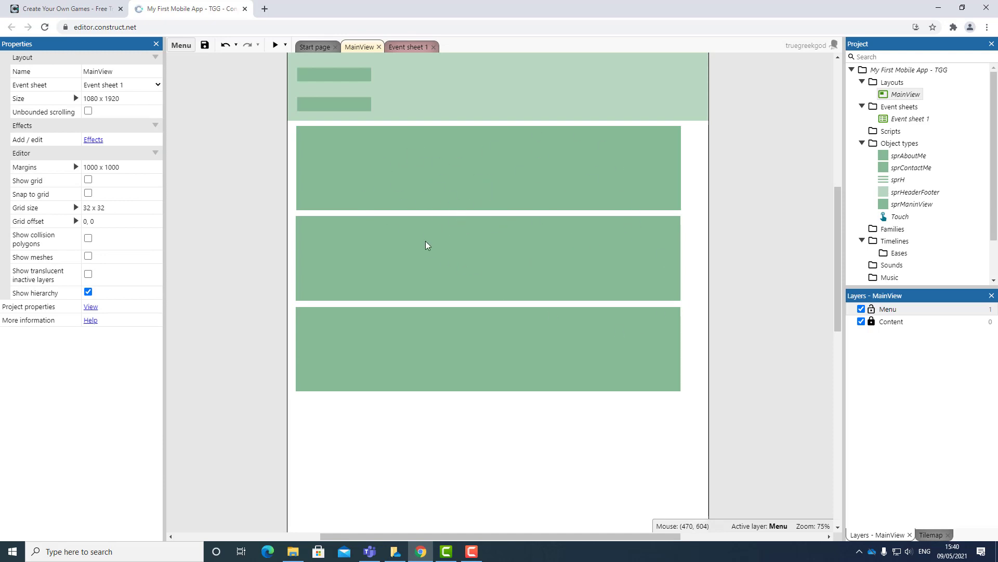
# - Search the web for photopea in a new browser tab
pyautogui.click(265, 9)
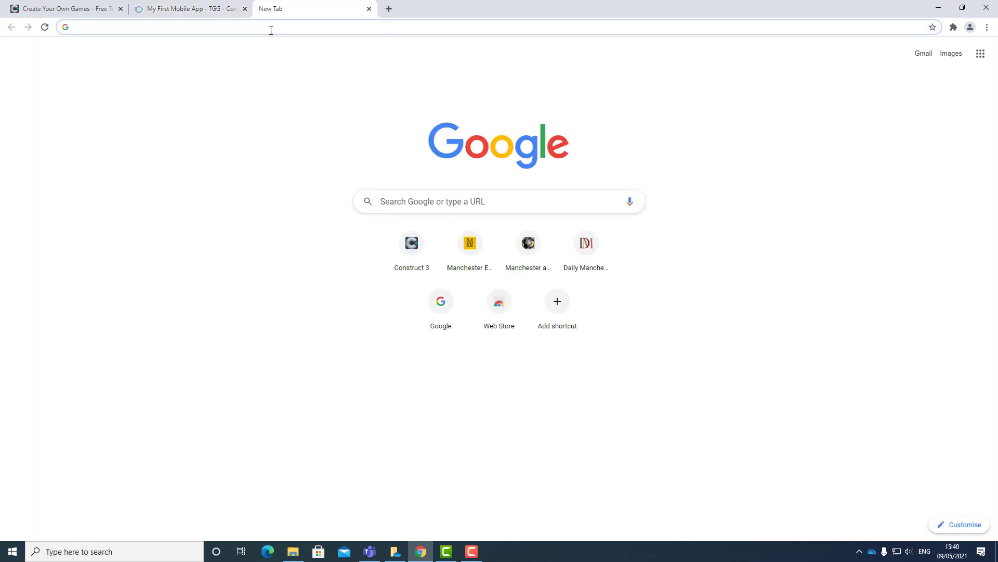
pyautogui.write('photop')
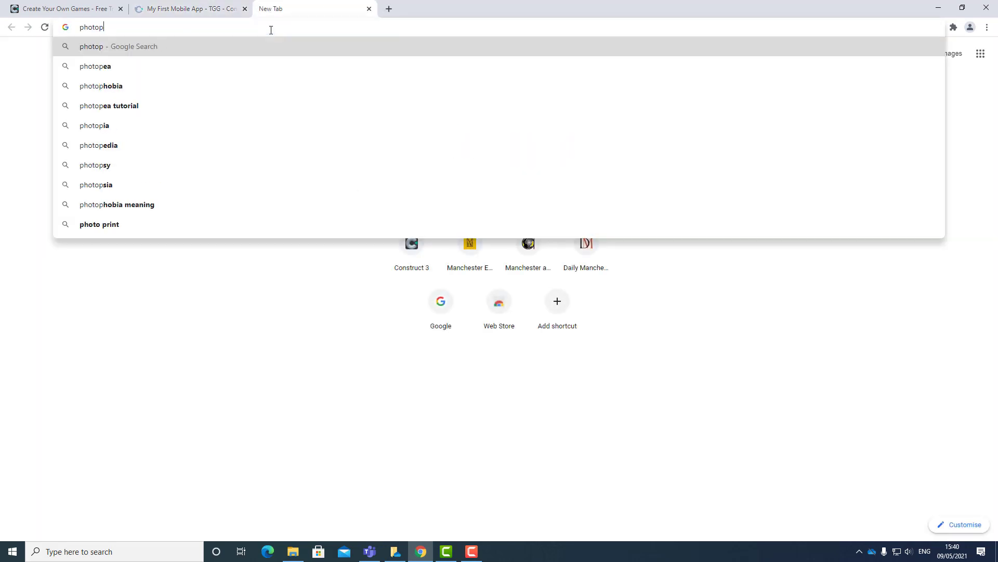
pyautogui.press('Return')
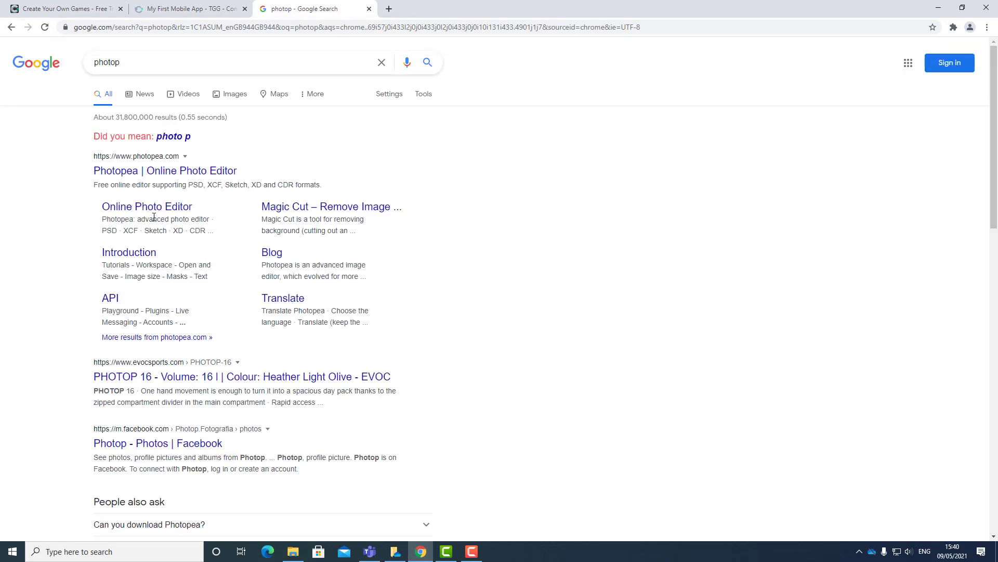
pyautogui.click(141, 62)
pyautogui.write('e')
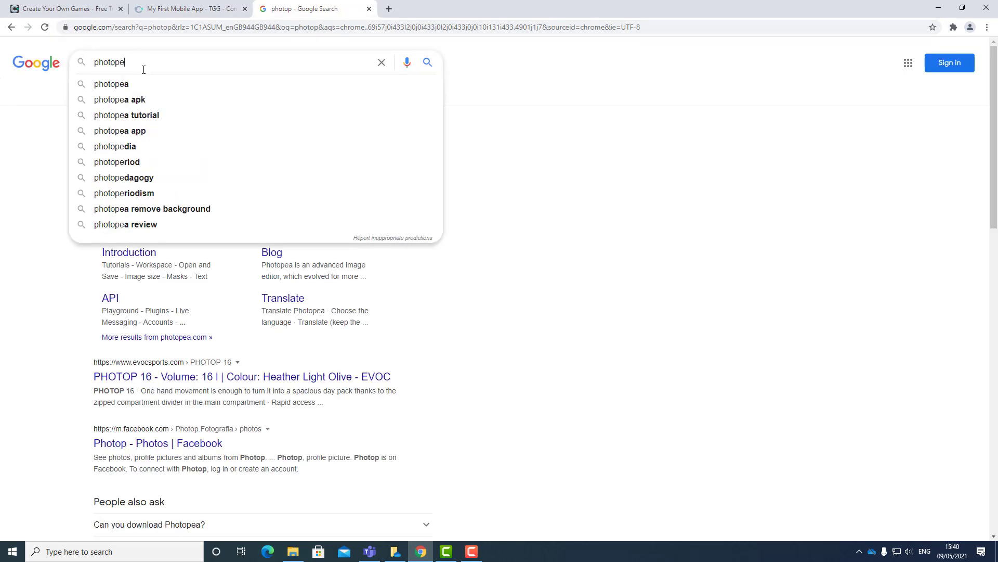
pyautogui.write('a')
pyautogui.press('Return')
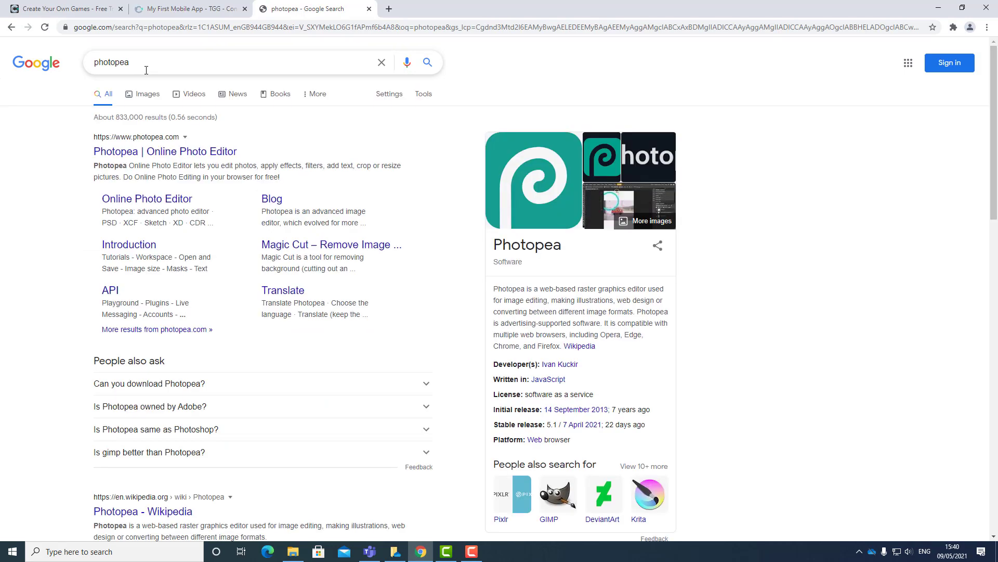
# - Open the Photopea online photo editor, agree to its privacy choices and dismiss the intro banner
pyautogui.click(129, 153)
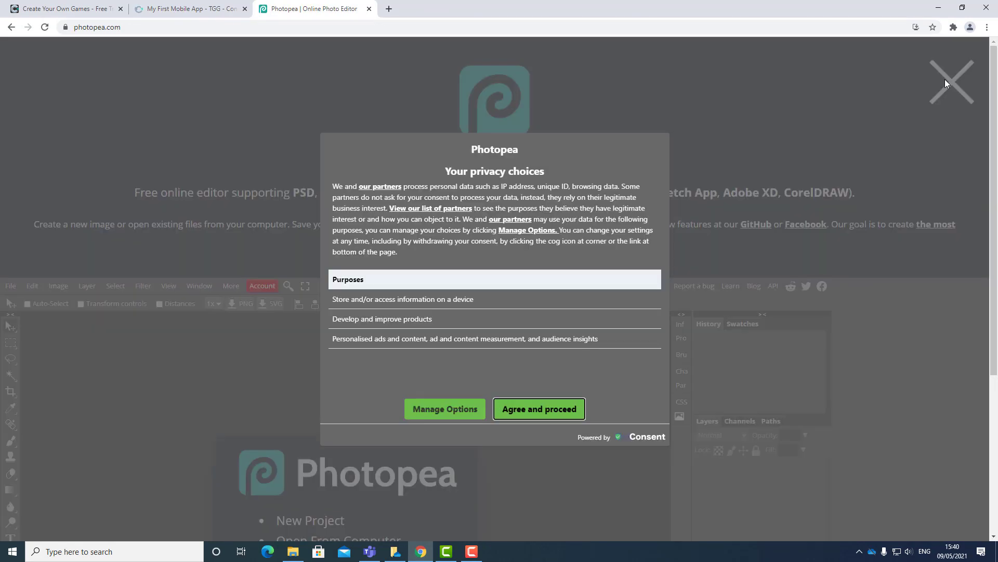
pyautogui.click(546, 410)
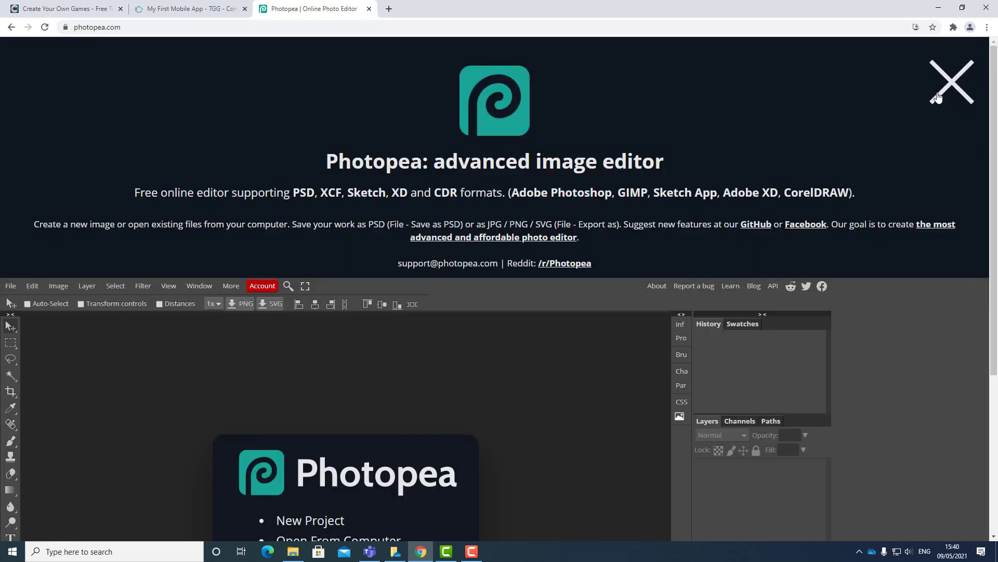
pyautogui.click(960, 86)
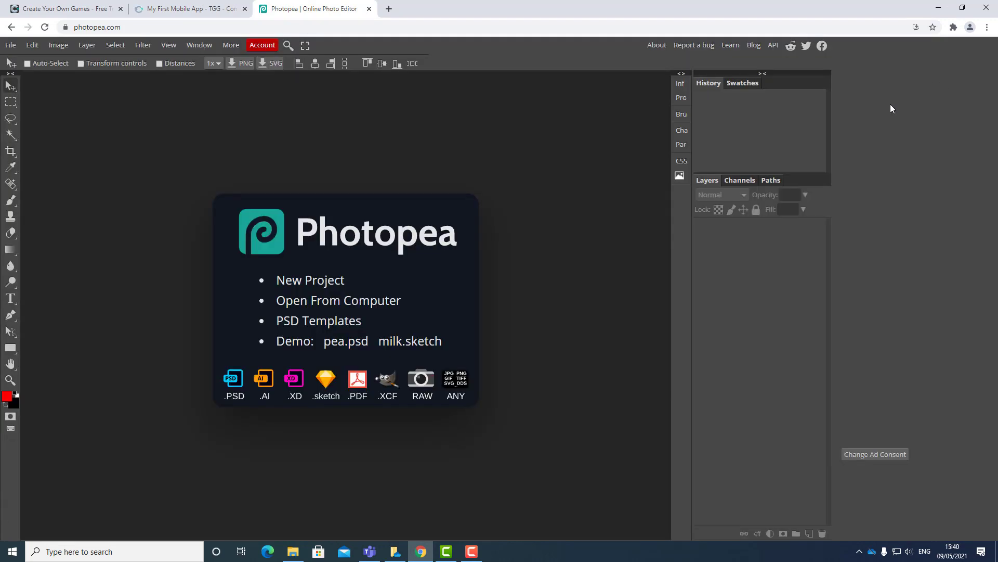
# - Create a 1280 x 720 px project and add an empty layer above the hidden white Background layer
pyautogui.click(9, 48)
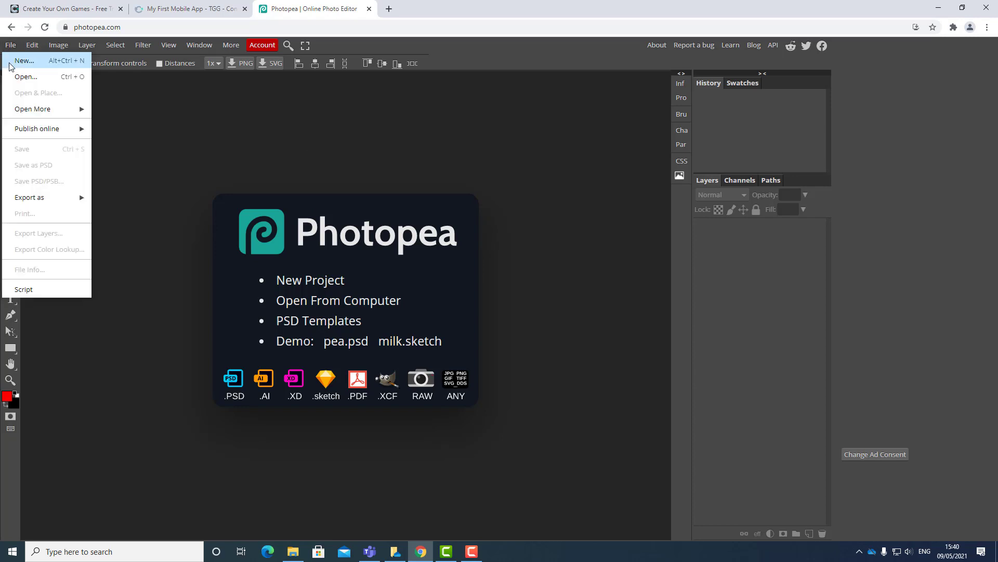
pyautogui.click(16, 65)
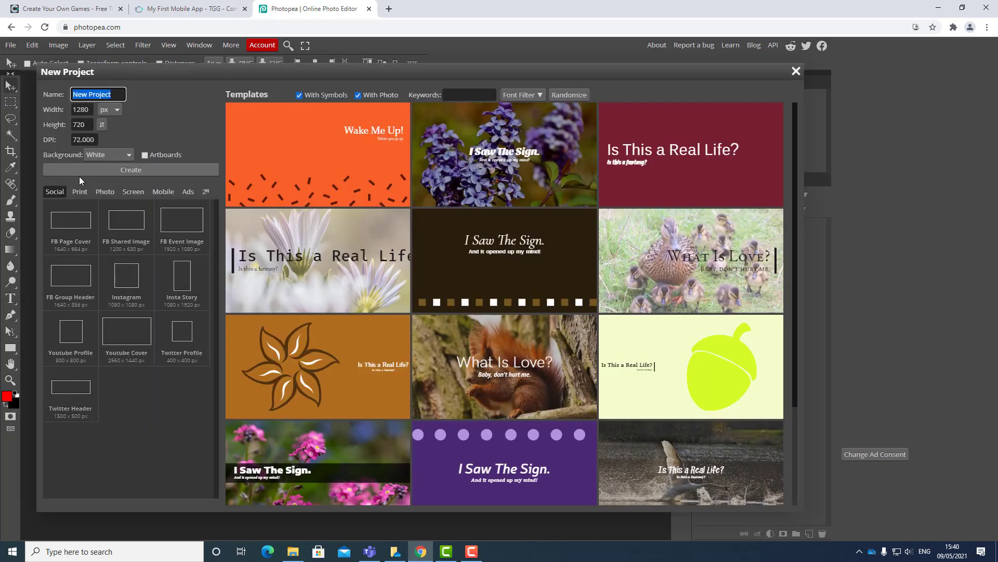
pyautogui.click(115, 168)
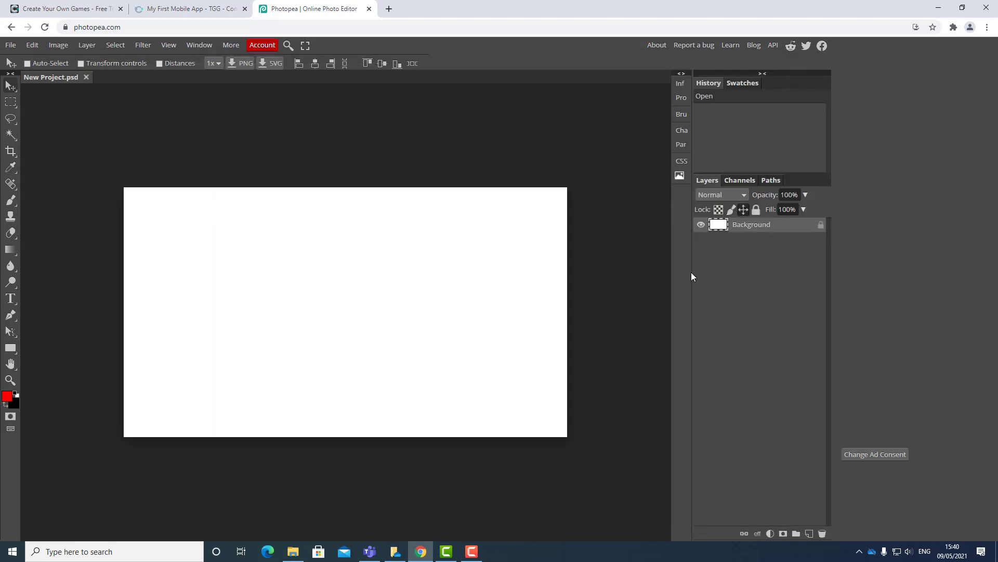
pyautogui.click(810, 533)
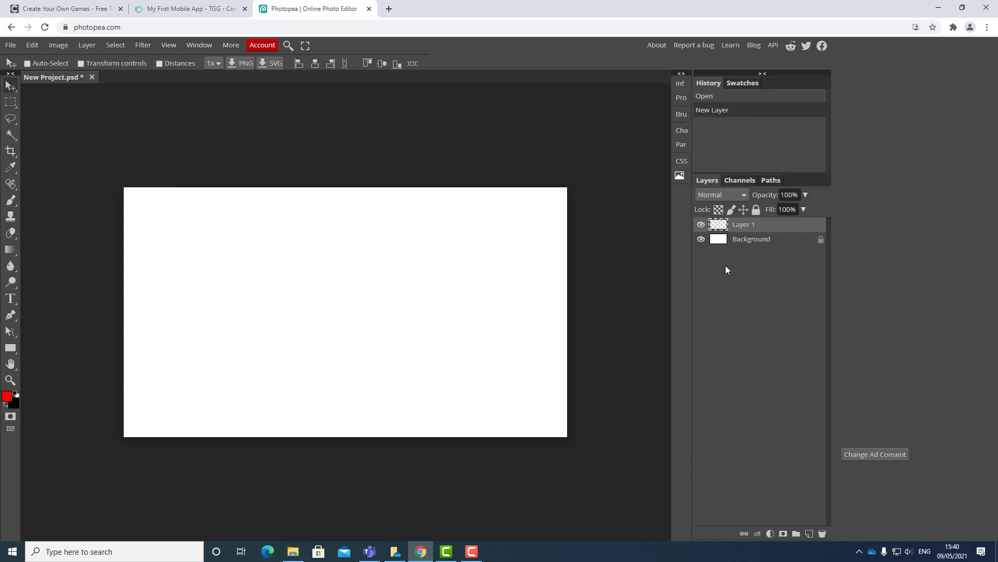
pyautogui.click(701, 240)
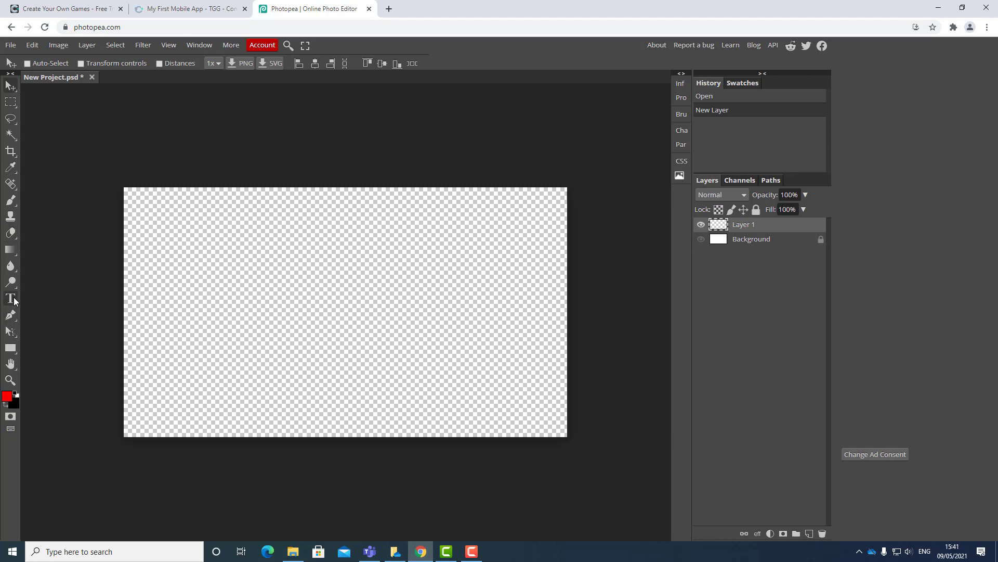
# - Draw a wide rectangle with the Rectangle tool across the middle of the canvas, slightly above its centre
pyautogui.click(11, 252)
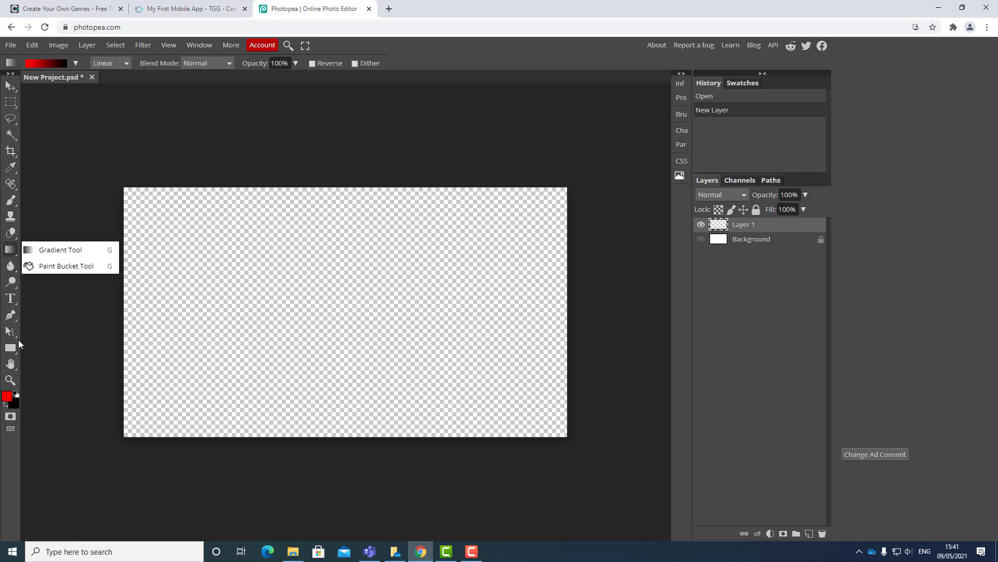
pyautogui.click(13, 351)
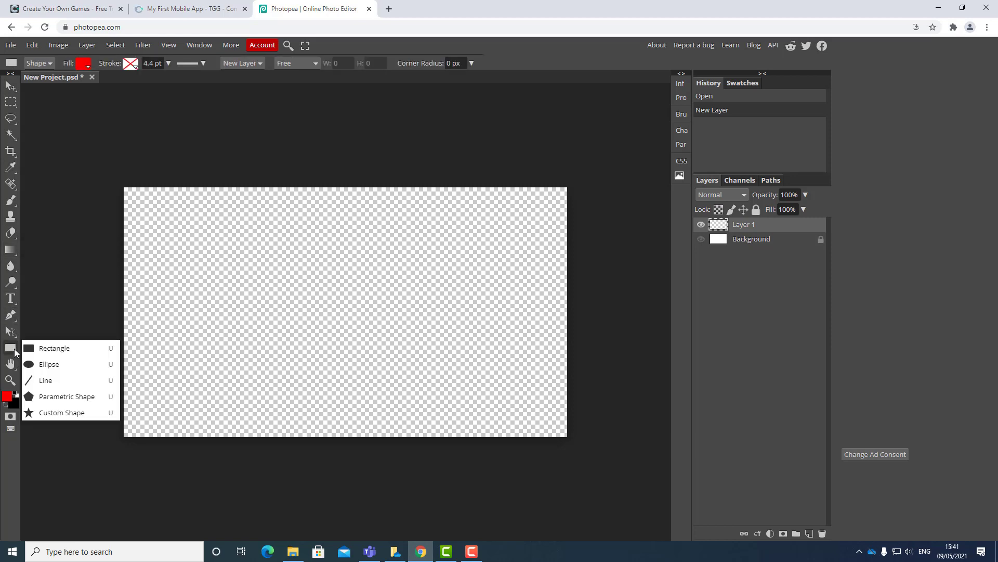
pyautogui.click(58, 352)
pyautogui.moveTo(175, 246); pyautogui.dragTo(528, 337)
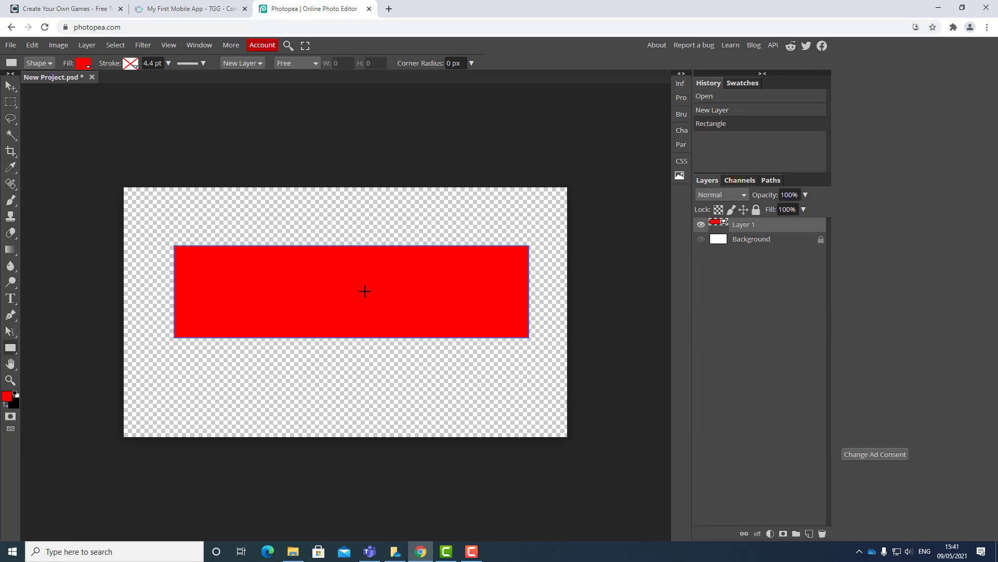
# - Change the rectangle's fill to green, hex 66bc7c
pyautogui.click(84, 67)
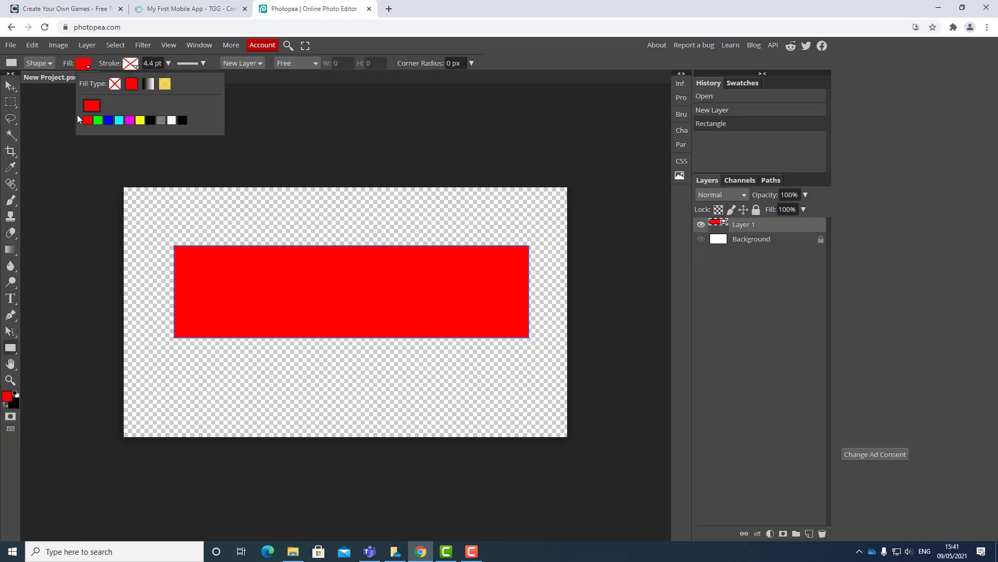
pyautogui.click(91, 107)
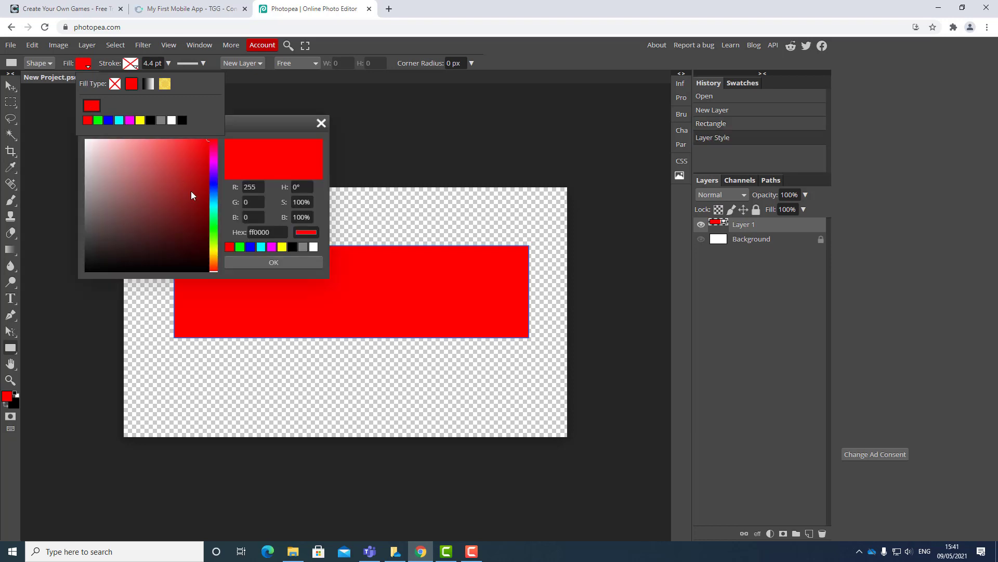
pyautogui.moveTo(210, 224)
pyautogui.mouseDown()
pyautogui.moveTo(214, 205)
pyautogui.moveTo(214, 238)
pyautogui.moveTo(213, 222)
pyautogui.mouseUp()
pyautogui.moveTo(142, 141); pyautogui.dragTo(142, 174)
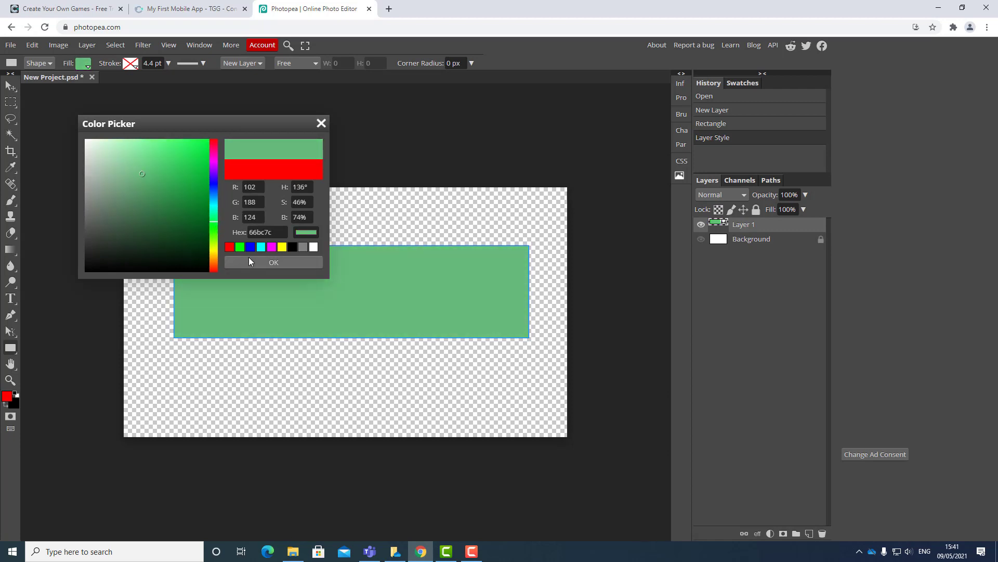
pyautogui.click(266, 262)
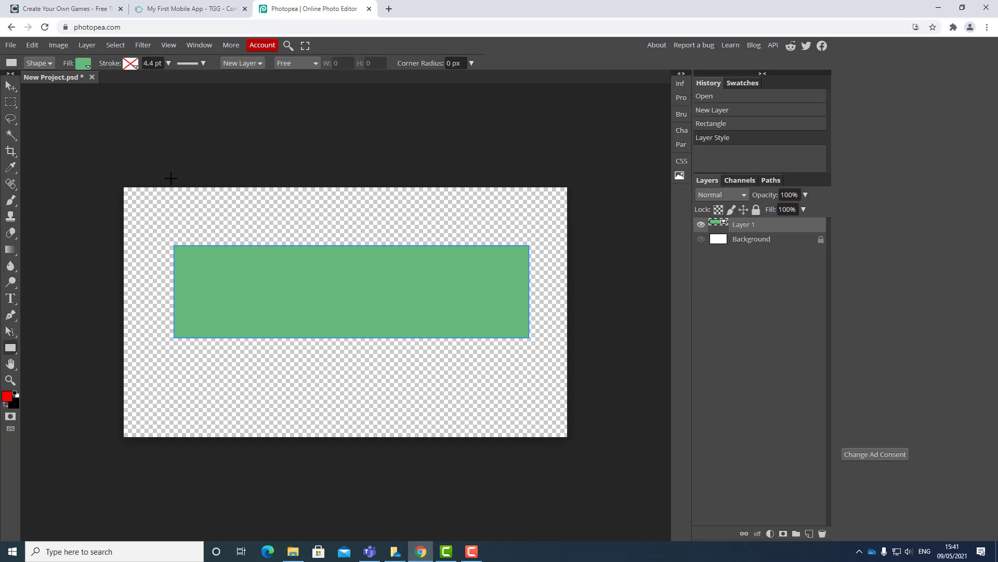
# - Add the text "Main Menu" in black 24 px DejaVu Sans just above the green rectangle
pyautogui.click(11, 298)
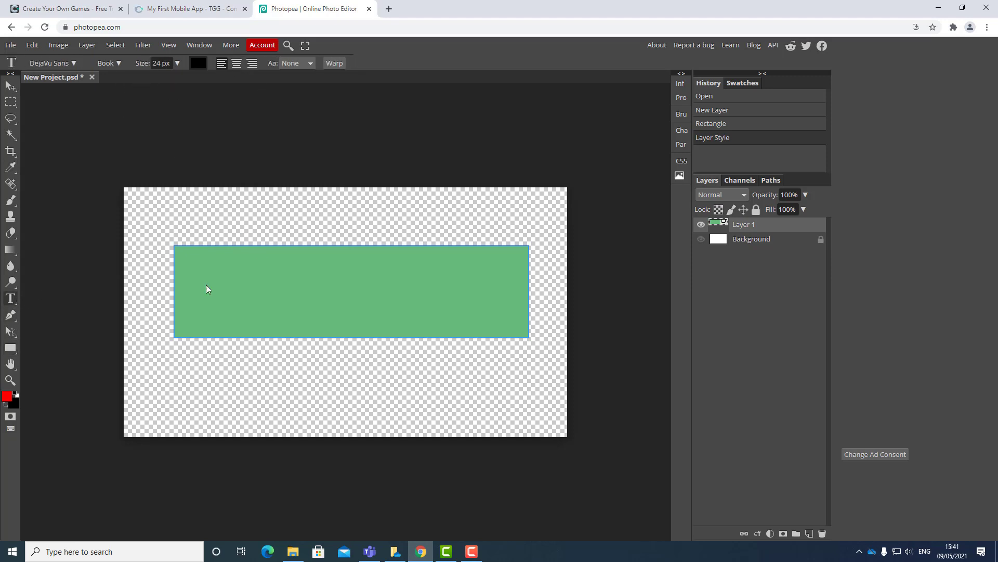
pyautogui.click(208, 238)
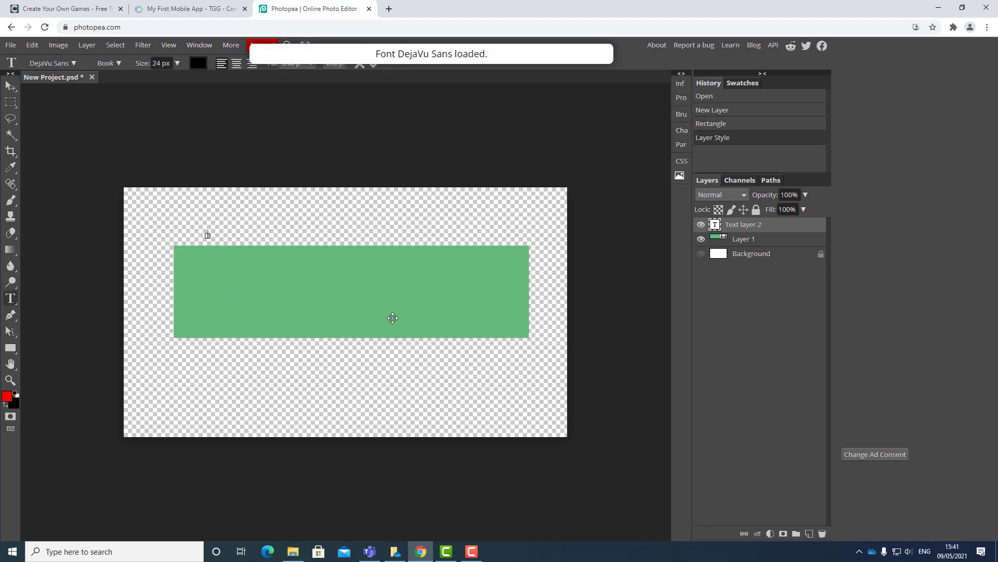
pyautogui.write('Main M')
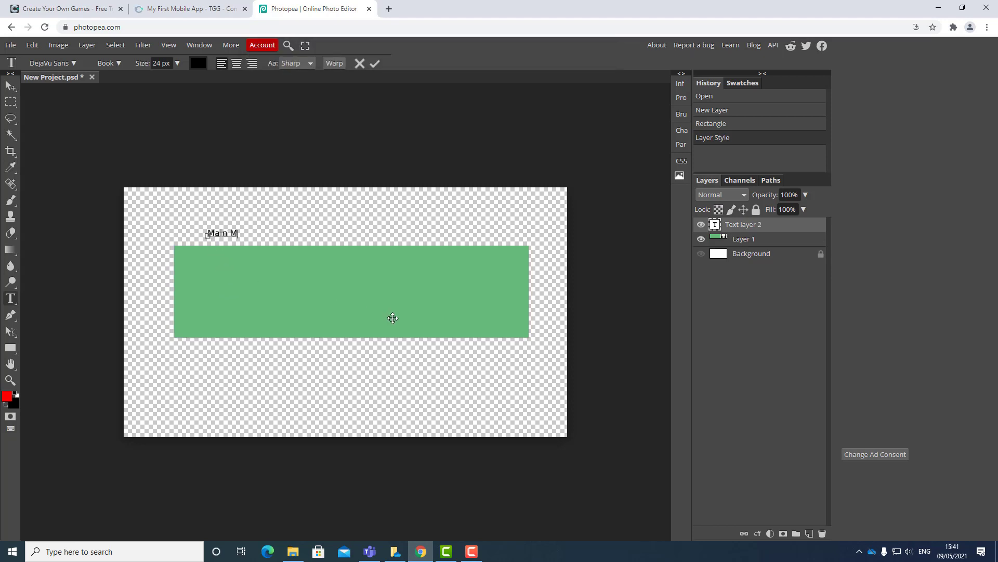
pyautogui.write('enu')
# - Scale the Main Menu text to about 681% with Free Transform and centre it on the green rectangle at 661, 306 px
pyautogui.click(30, 45)
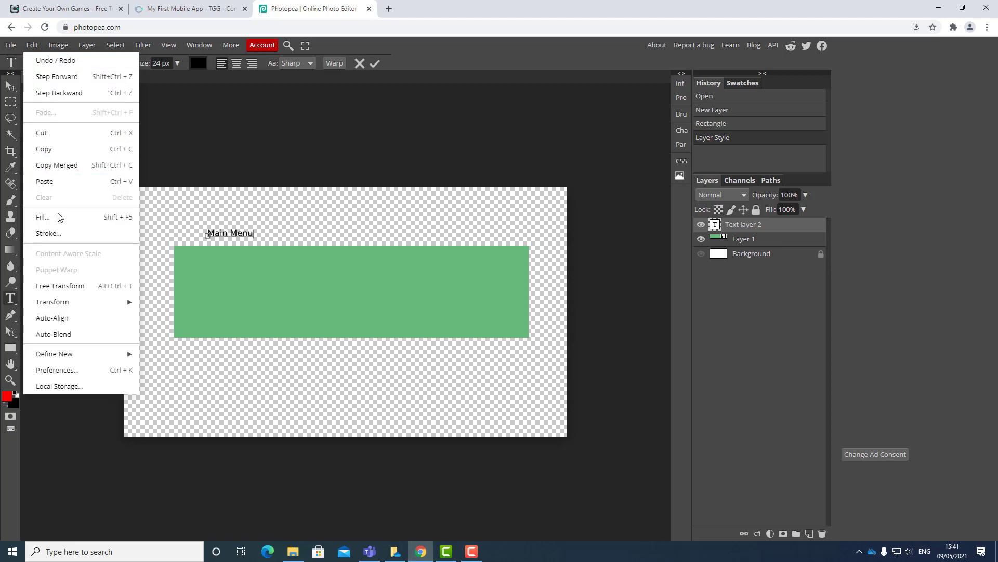
pyautogui.click(74, 285)
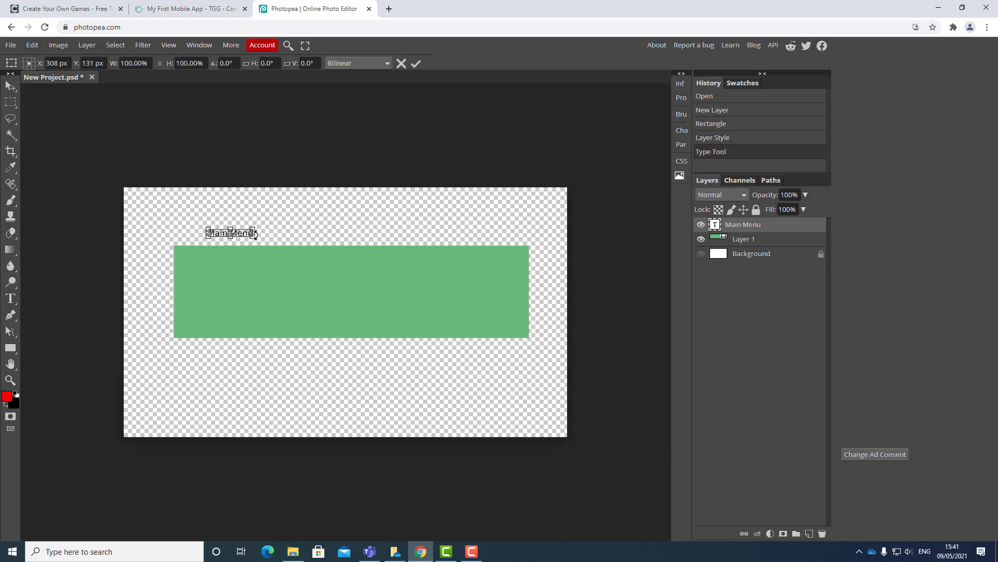
pyautogui.moveTo(255, 238); pyautogui.dragTo(508, 385)
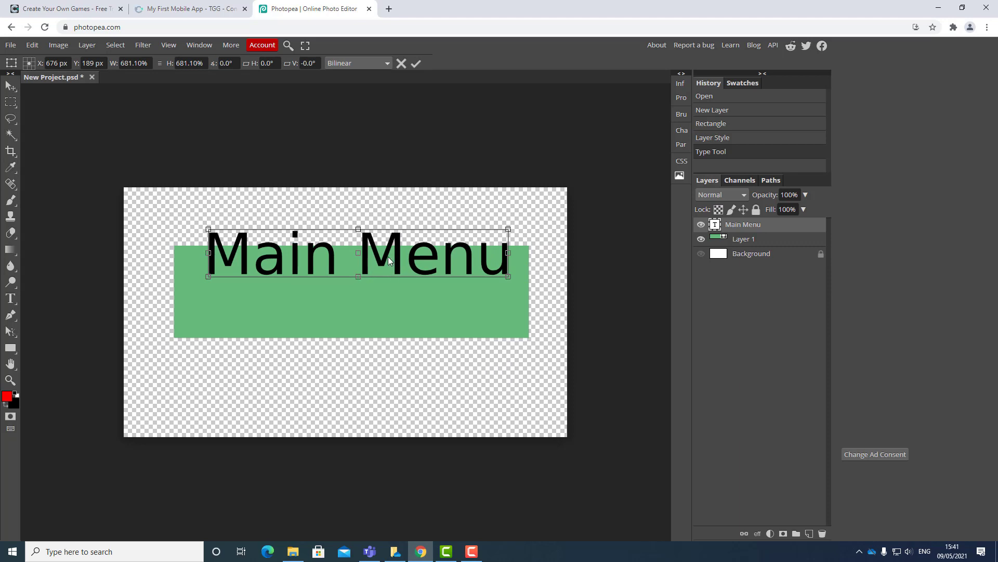
pyautogui.moveTo(388, 256); pyautogui.dragTo(383, 296)
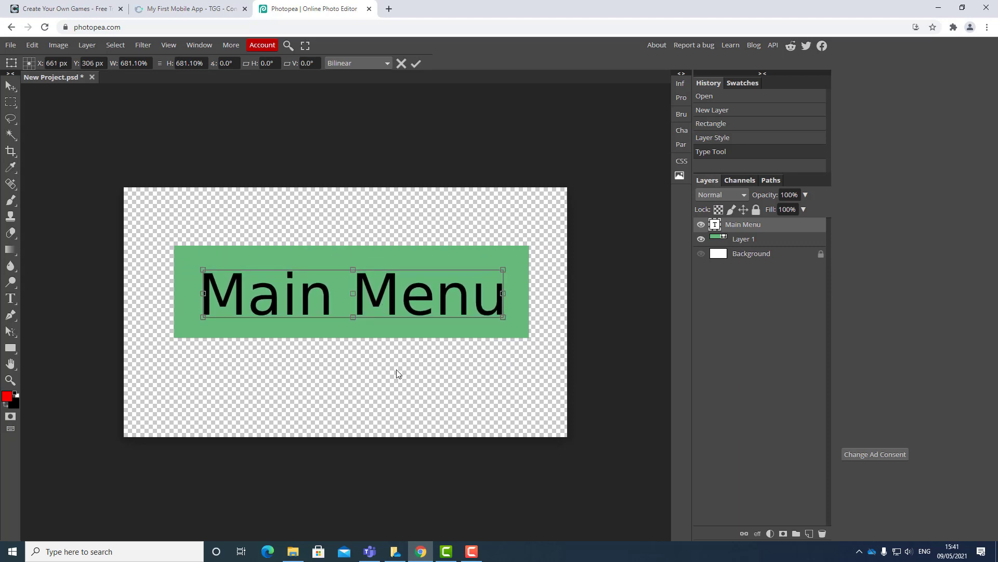
pyautogui.press('Return')
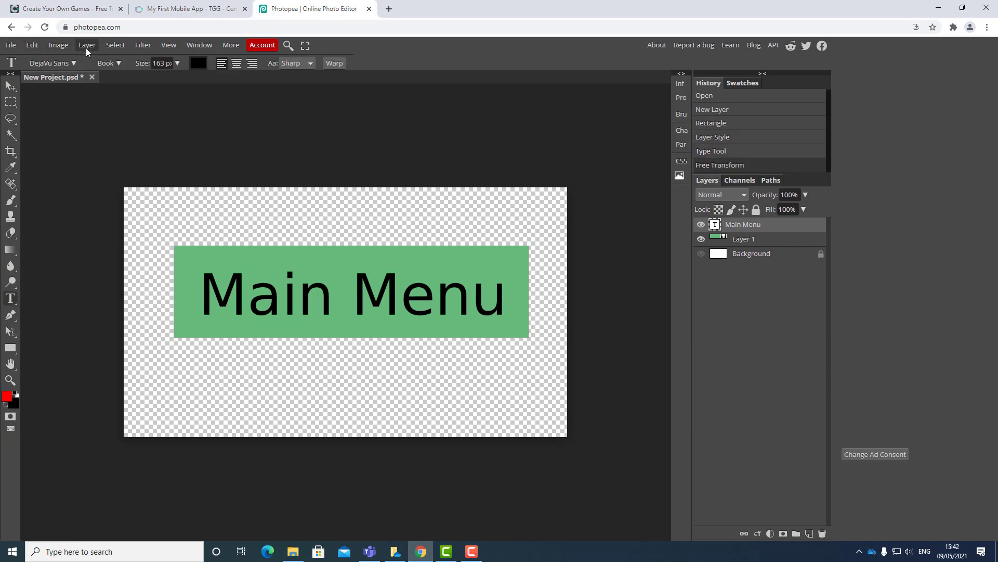
# - Trim the transparent area around the green Main Menu button
pyautogui.click(35, 46)
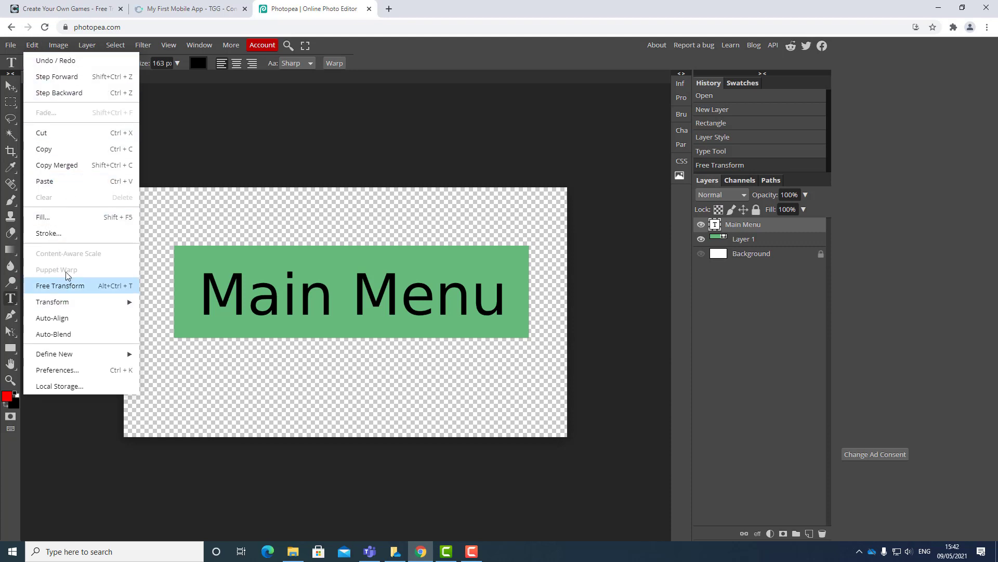
pyautogui.moveTo(65, 46)
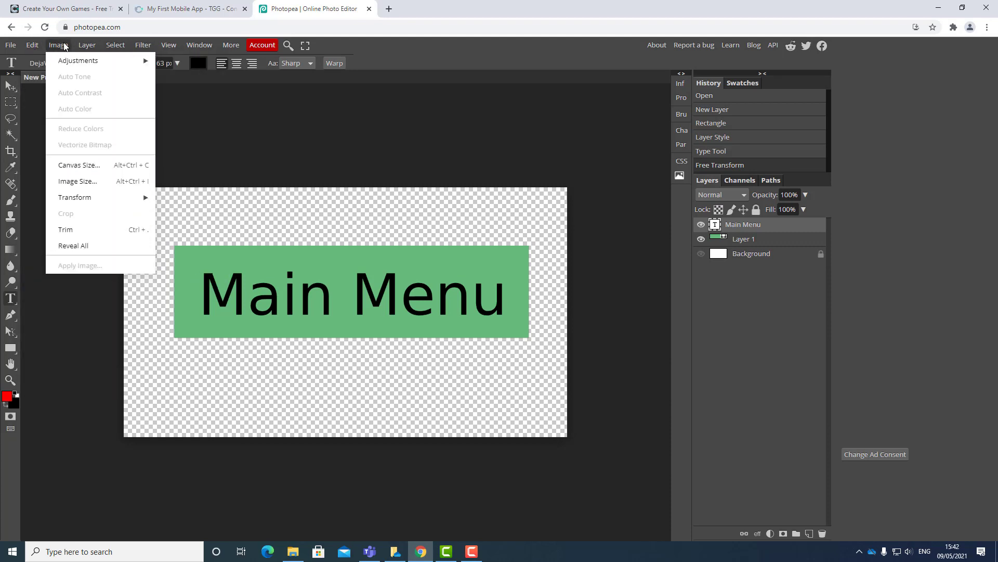
pyautogui.click(71, 230)
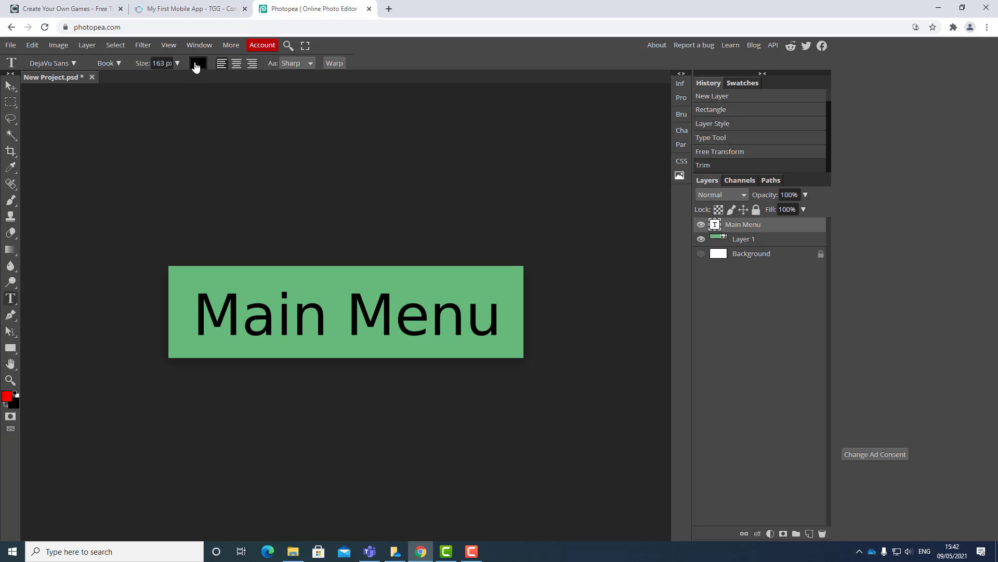
# - Change the Main Menu text colour to dark green, hex 337c46
pyautogui.click(724, 224)
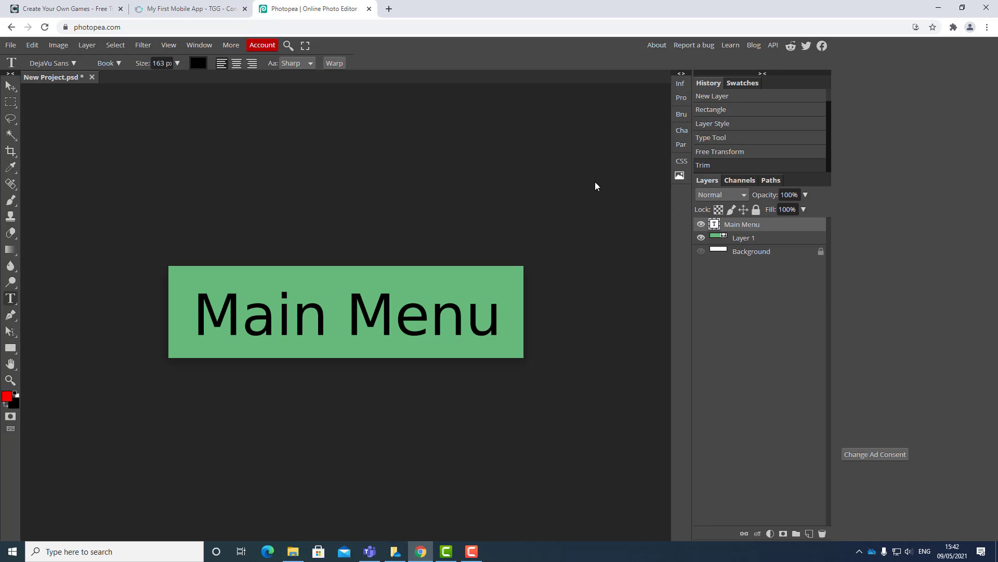
pyautogui.click(204, 65)
pyautogui.moveTo(153, 173)
pyautogui.mouseDown()
pyautogui.moveTo(142, 187)
pyautogui.moveTo(165, 217)
pyautogui.moveTo(154, 217)
pyautogui.moveTo(154, 199)
pyautogui.moveTo(175, 213)
pyautogui.moveTo(159, 210)
pyautogui.mouseUp()
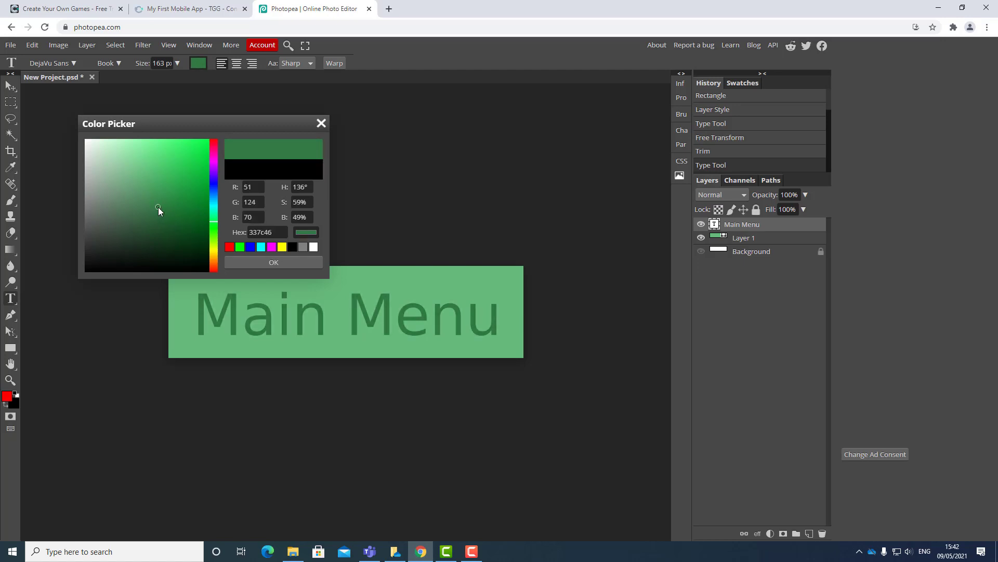
pyautogui.click(264, 261)
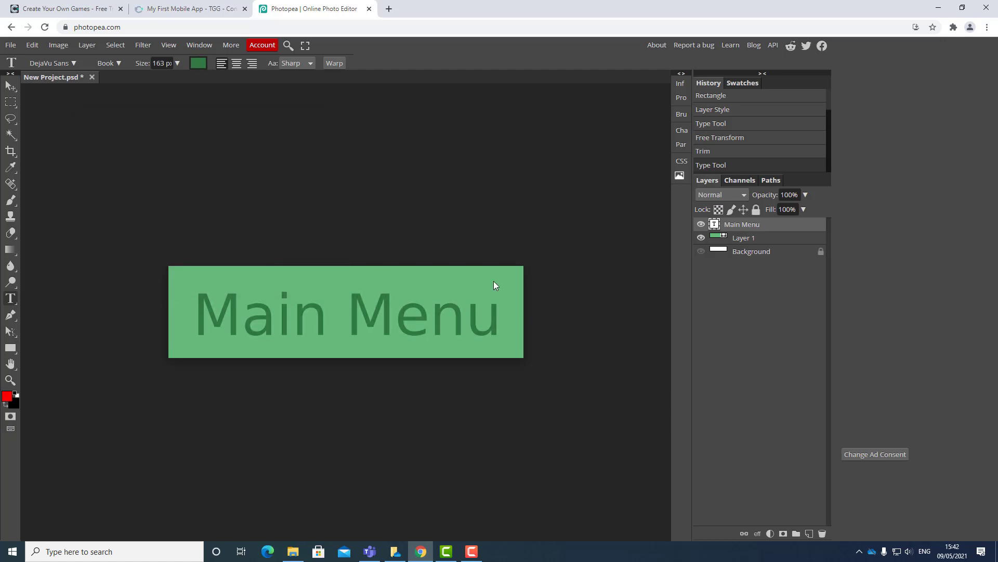
# - Open the Main Menu text layer's style settings and try the Bevel and Emboss effect on the text
pyautogui.doubleClick(809, 227)
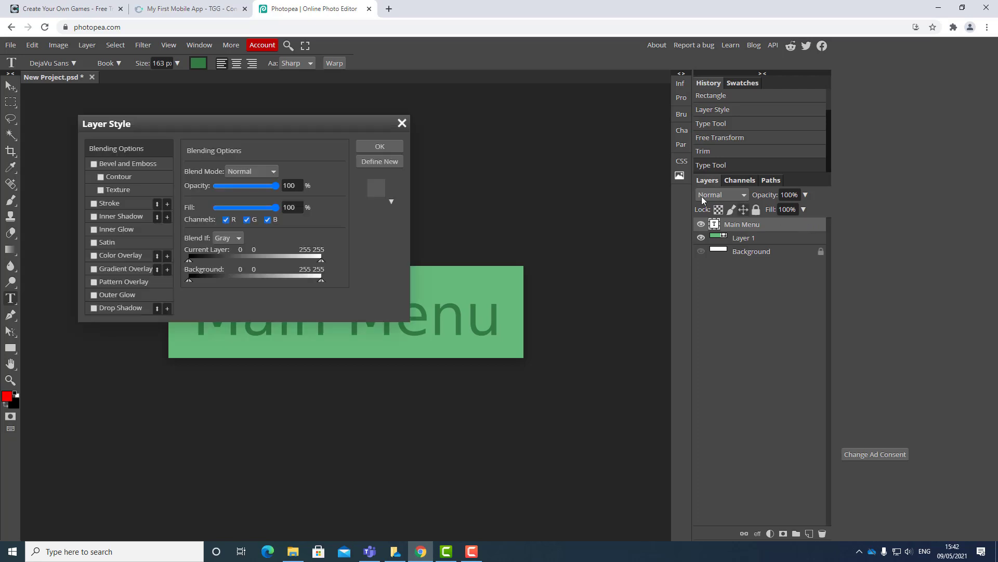
pyautogui.moveTo(270, 126); pyautogui.dragTo(734, 303)
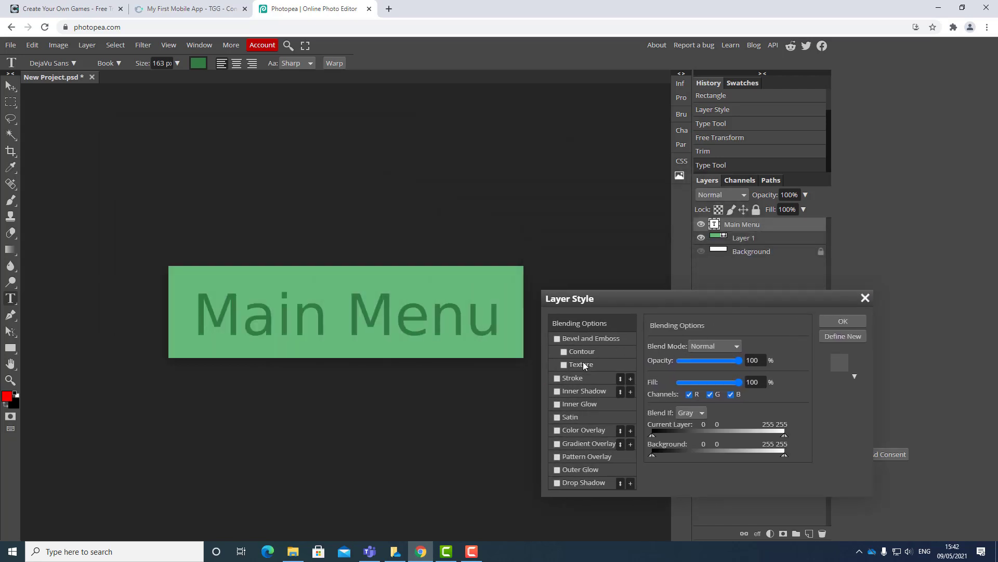
pyautogui.click(565, 339)
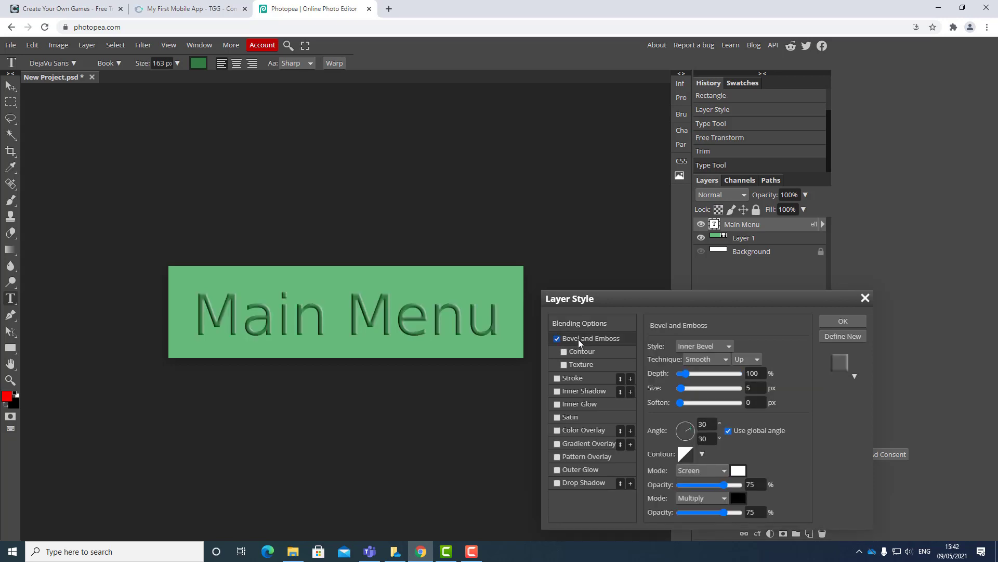
pyautogui.click(557, 342)
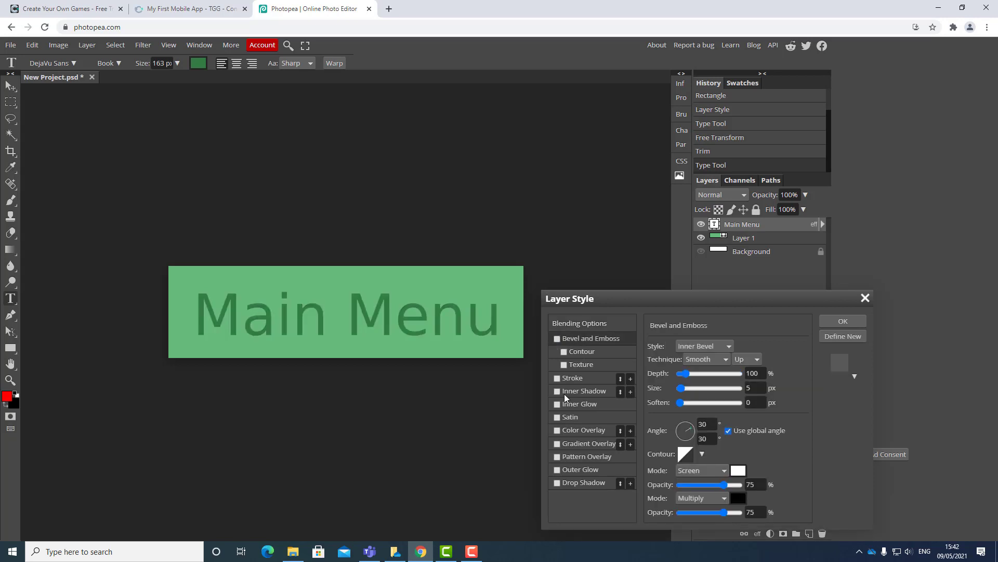
# - Apply a 7 px outside stroke in dark bluish green to the Main Menu text
pyautogui.click(568, 379)
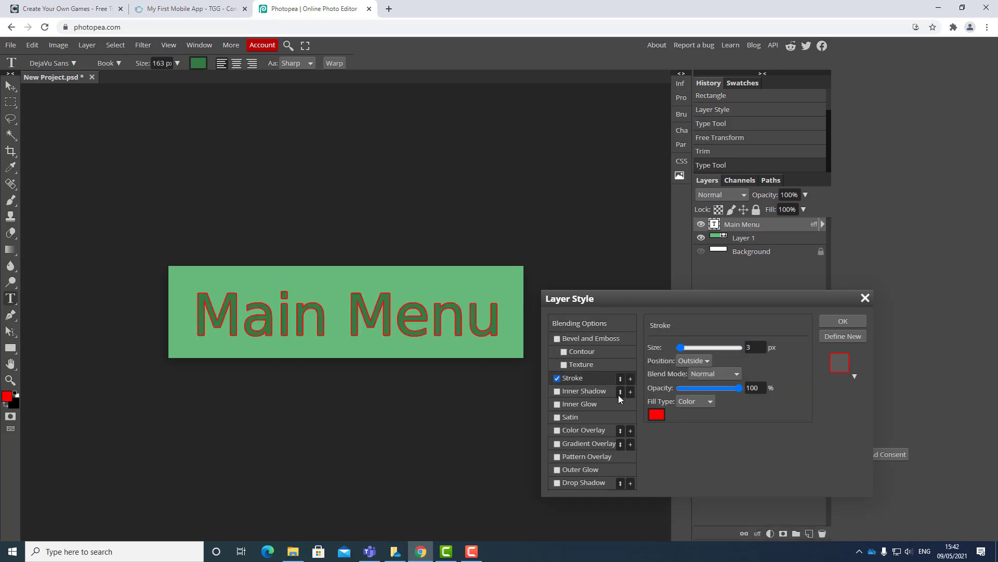
pyautogui.click(657, 415)
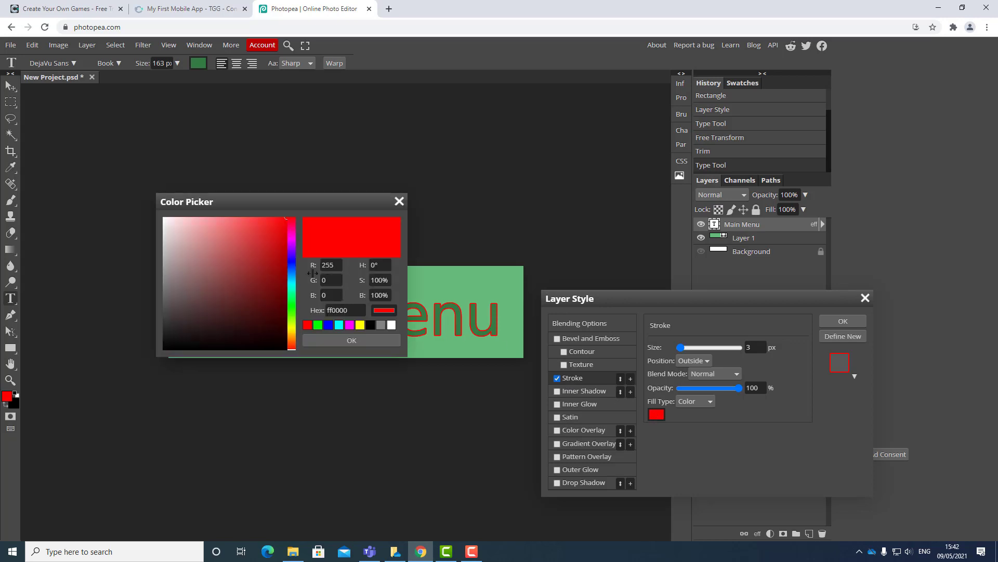
pyautogui.moveTo(292, 305)
pyautogui.mouseDown()
pyautogui.moveTo(293, 317)
pyautogui.moveTo(293, 296)
pyautogui.mouseUp()
pyautogui.moveTo(251, 272); pyautogui.dragTo(248, 298)
pyautogui.click(330, 342)
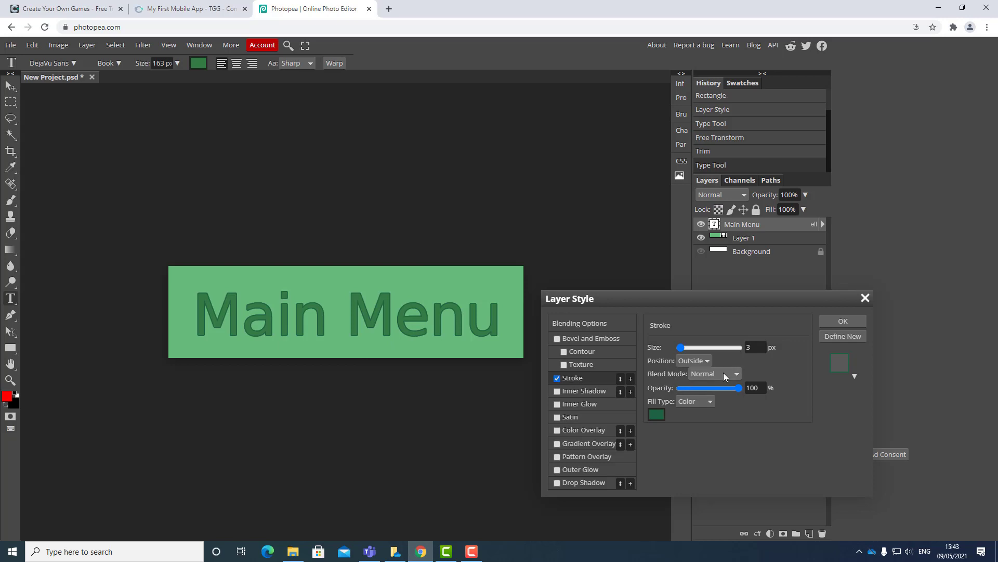
pyautogui.click(682, 350)
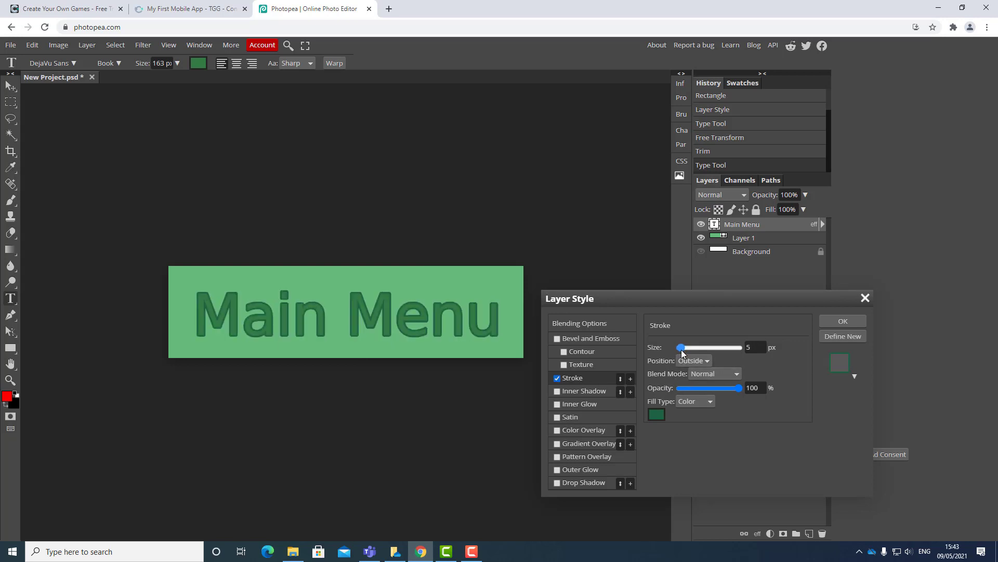
pyautogui.moveTo(681, 349); pyautogui.dragTo(683, 349)
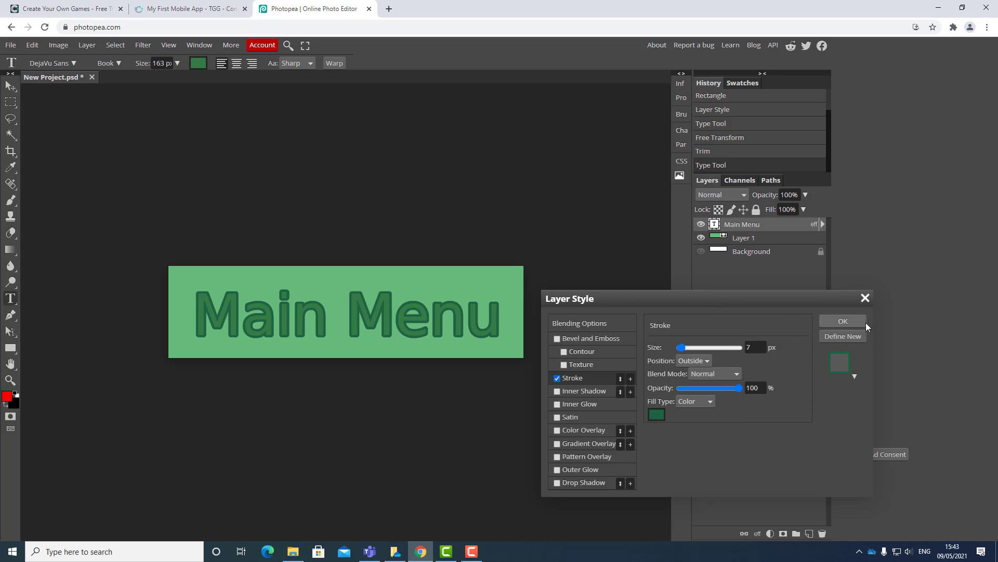
pyautogui.click(842, 322)
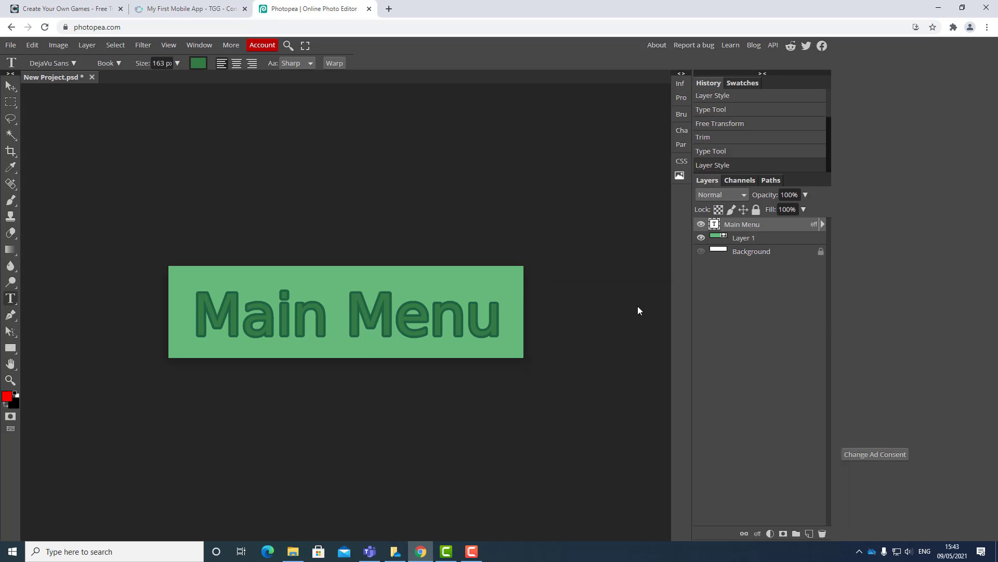
# - Change the Main Menu text fill to bright green, hex 2ec957
pyautogui.click(198, 63)
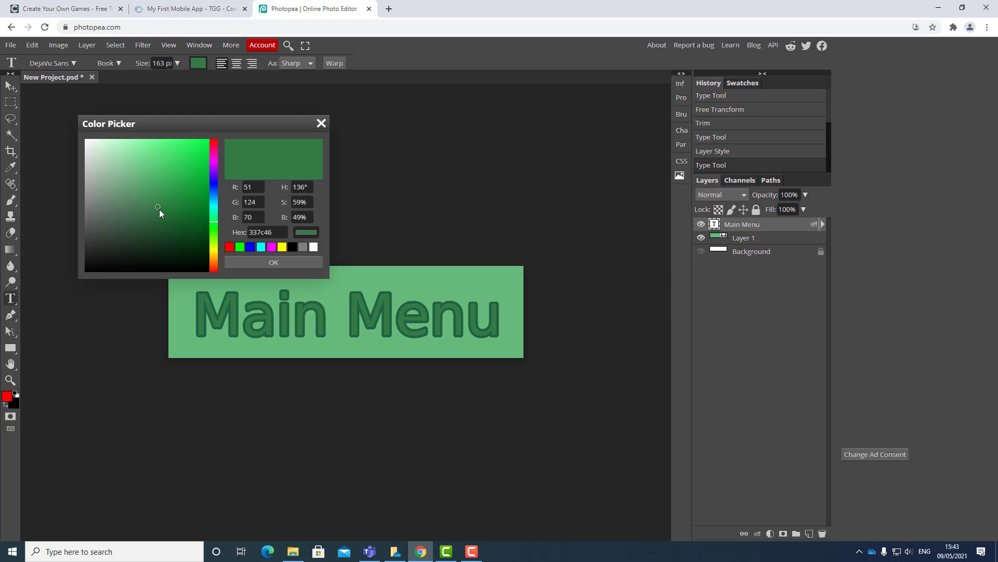
pyautogui.moveTo(160, 209)
pyautogui.mouseDown()
pyautogui.moveTo(164, 178)
pyautogui.moveTo(181, 168)
pyautogui.mouseUp()
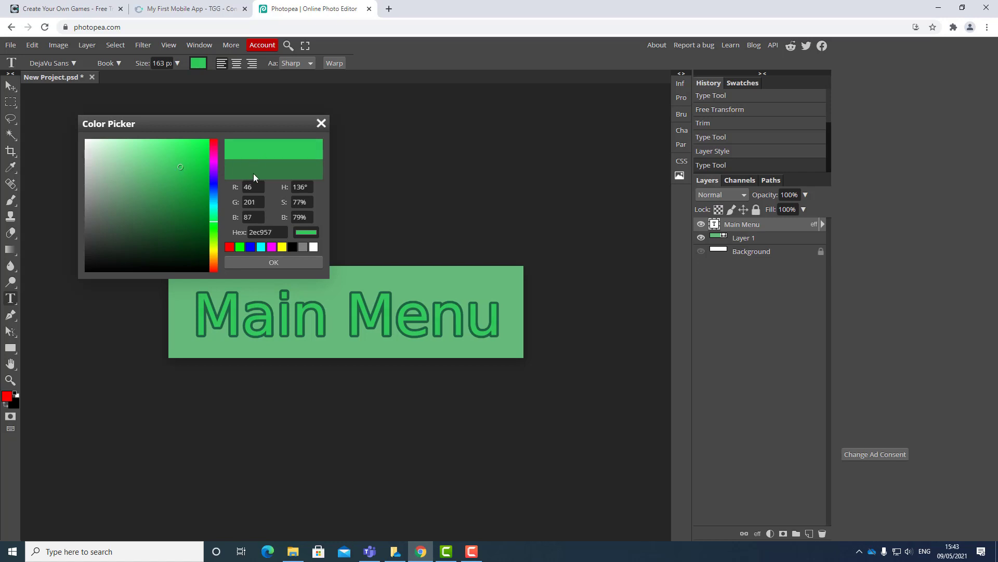
pyautogui.click(263, 262)
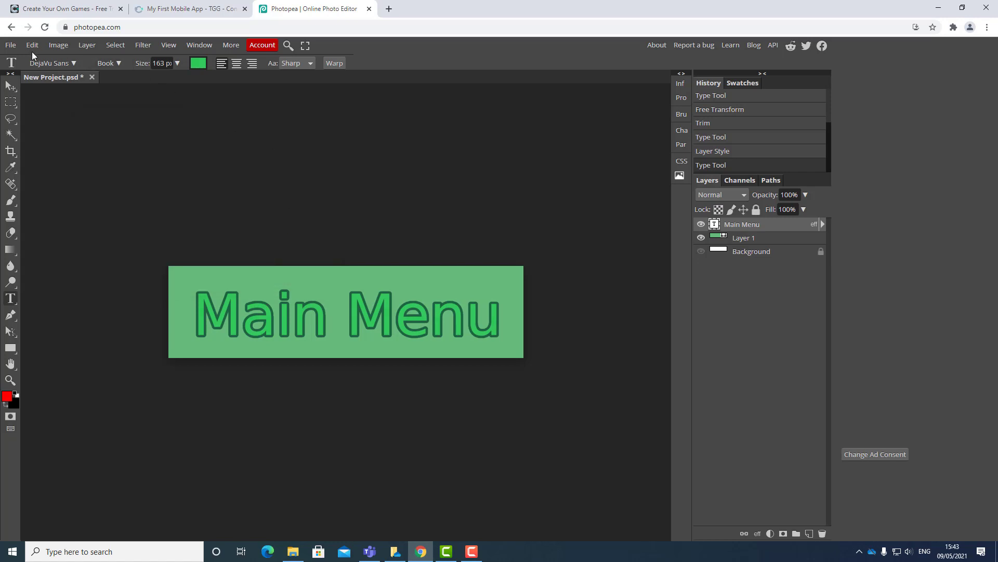
# - Save the Main Menu button project as a PSD and export the image as a JPG
pyautogui.click(18, 47)
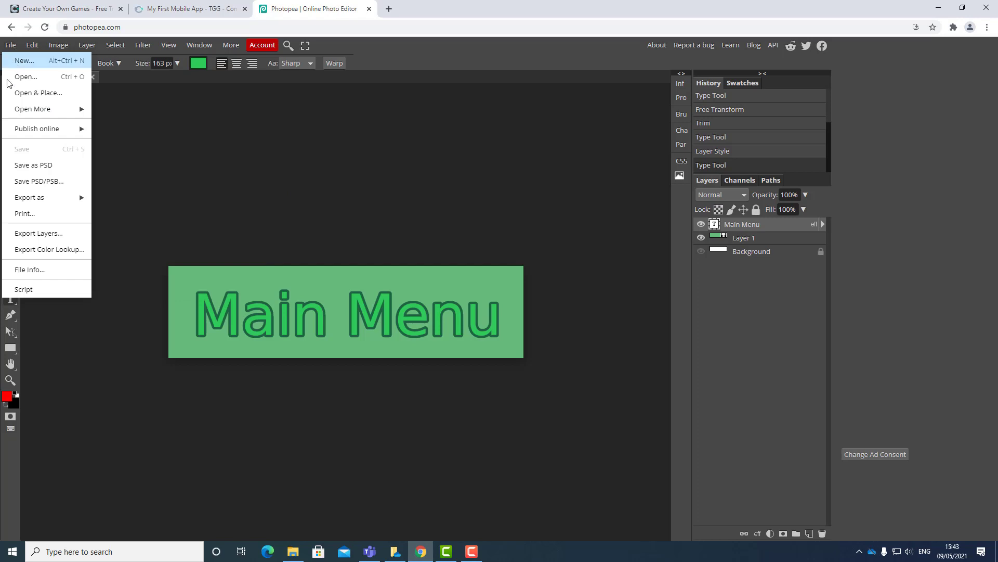
pyautogui.click(33, 165)
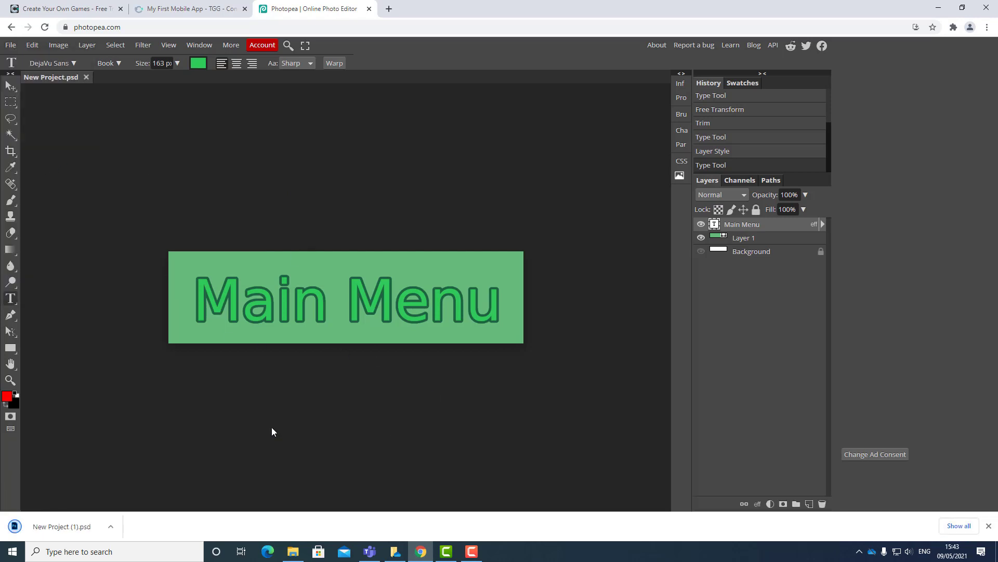
pyautogui.click(10, 45)
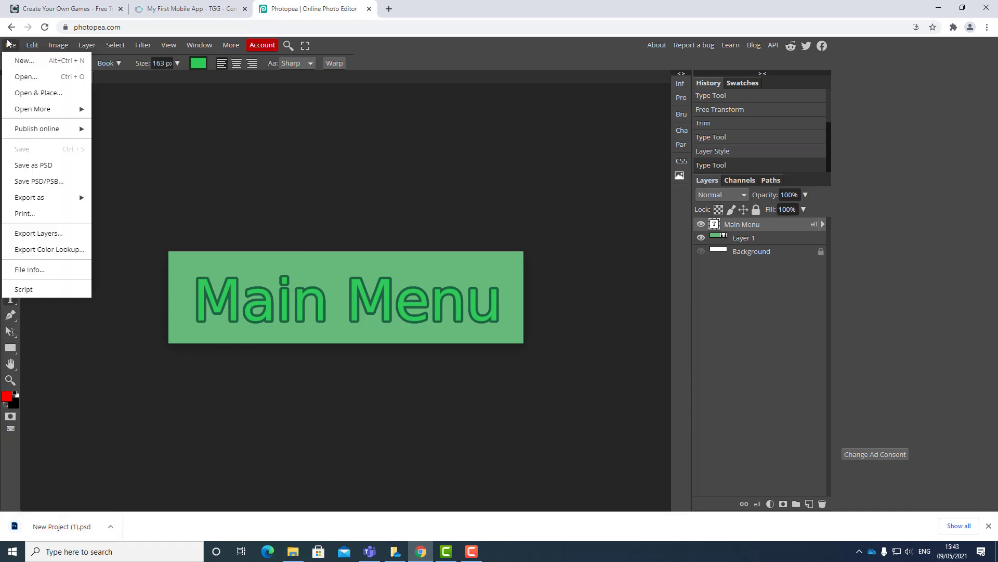
pyautogui.moveTo(37, 196)
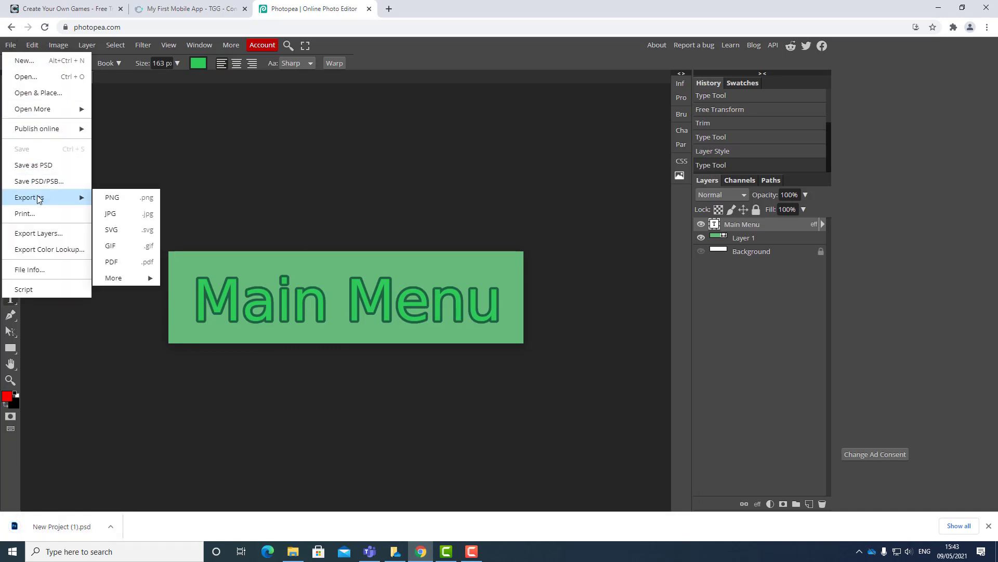
pyautogui.click(118, 213)
pyautogui.click(383, 243)
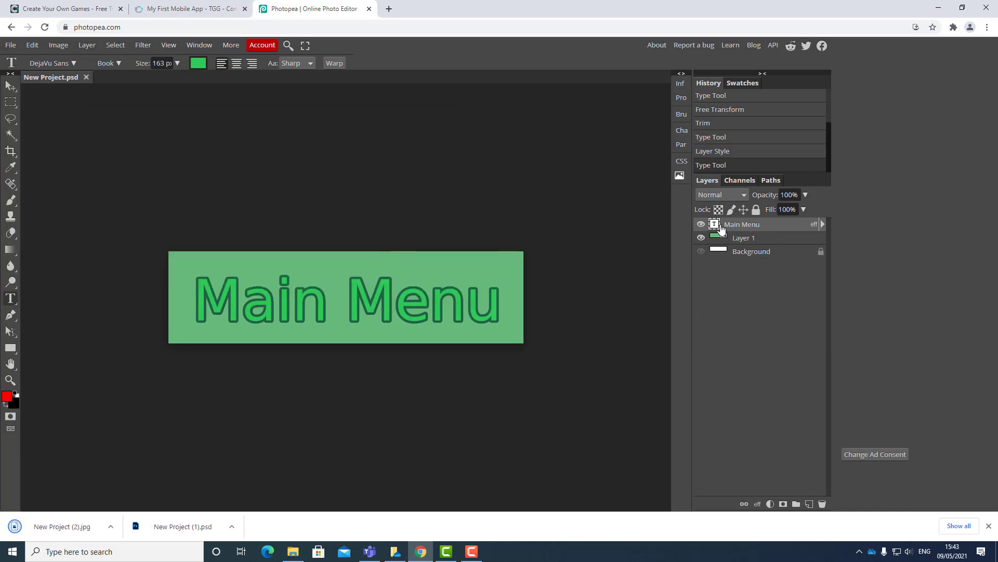
# - Duplicate the Main Menu text layer, hide the original and change the copy's text to "Contact Me"
pyautogui.rightClick(755, 228)
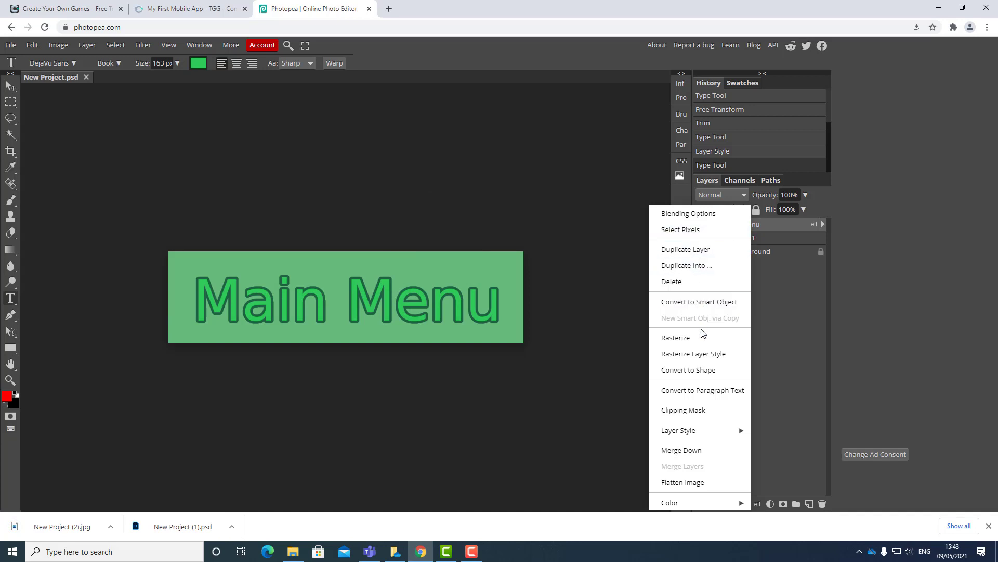
pyautogui.click(690, 251)
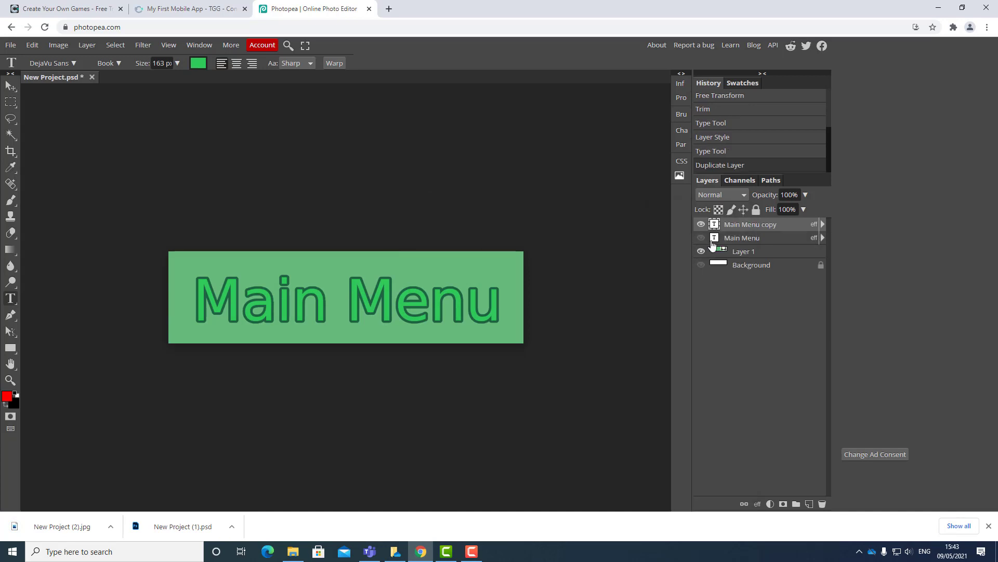
pyautogui.doubleClick(714, 225)
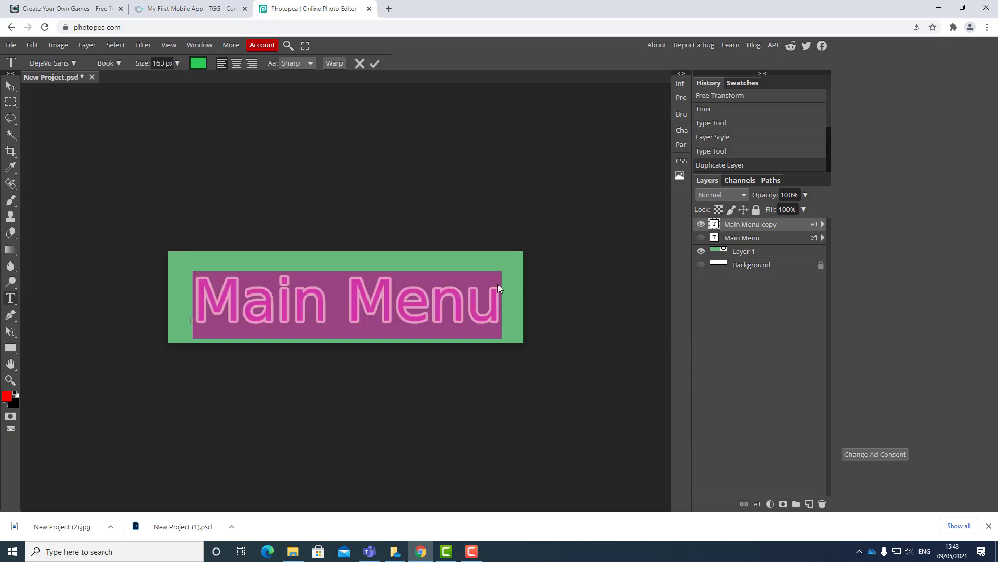
pyautogui.write('Contact Me')
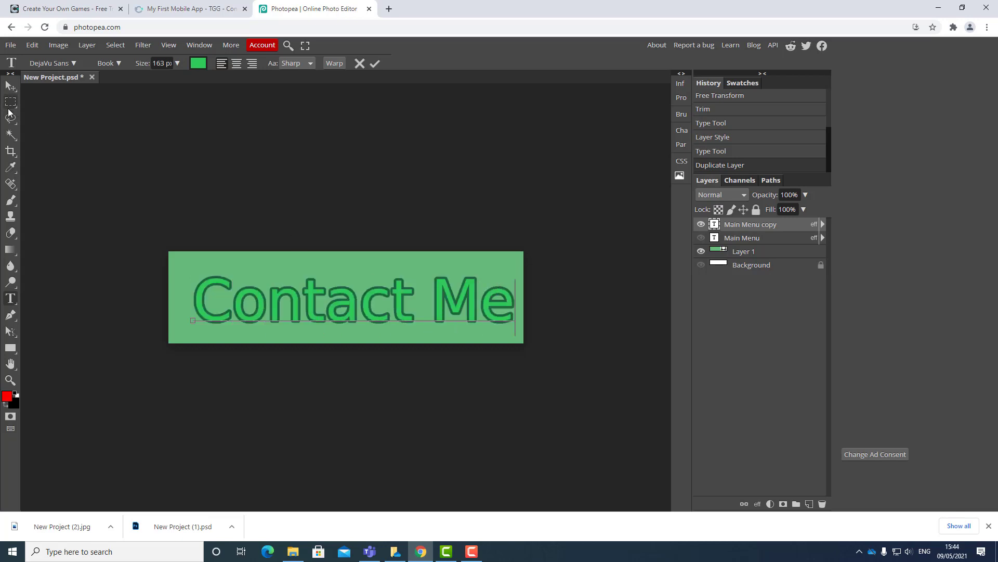
# - Centre the Contact Me text on the green rectangle with the Move tool
pyautogui.click(11, 86)
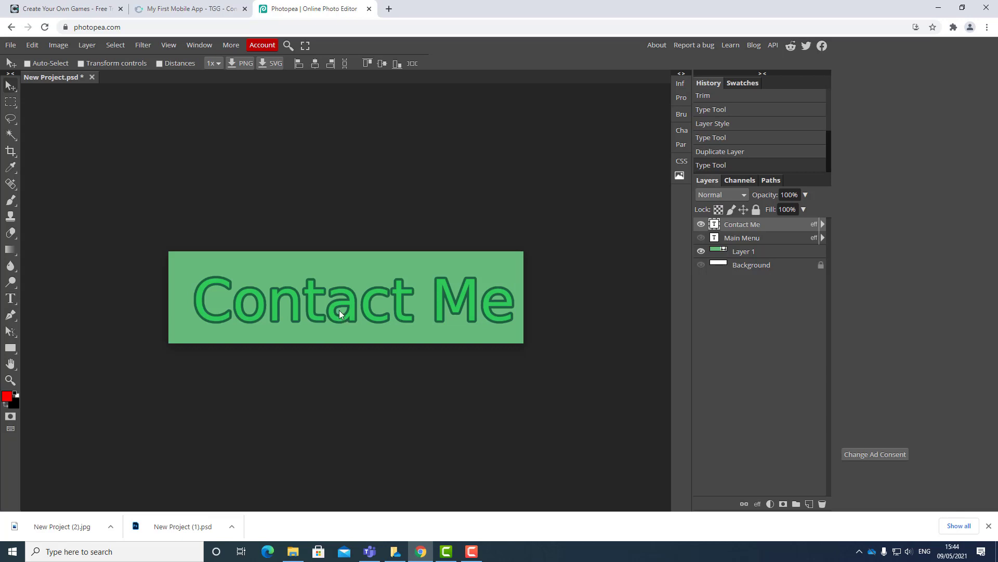
pyautogui.moveTo(339, 311); pyautogui.dragTo(330, 311)
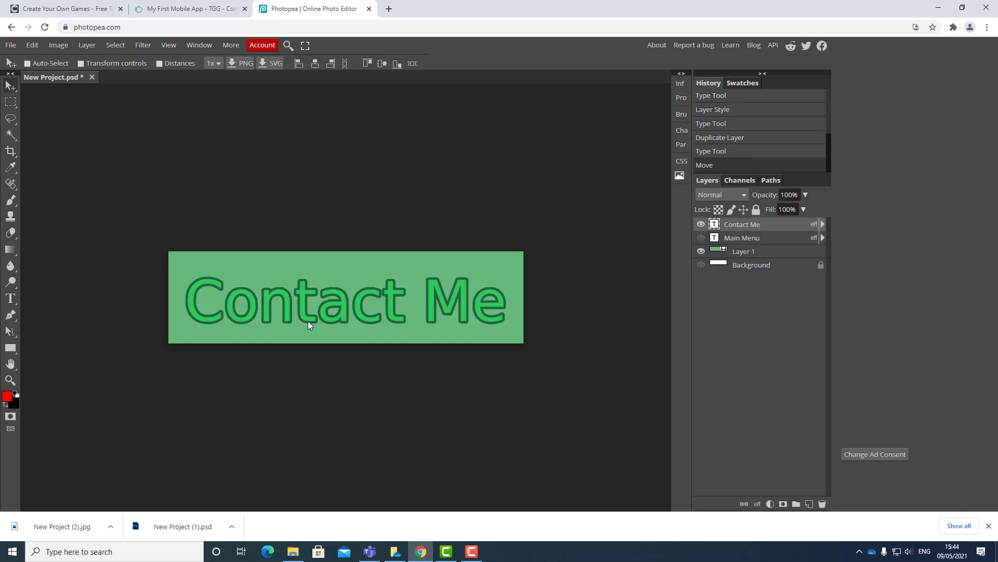
pyautogui.rightClick(11, 27)
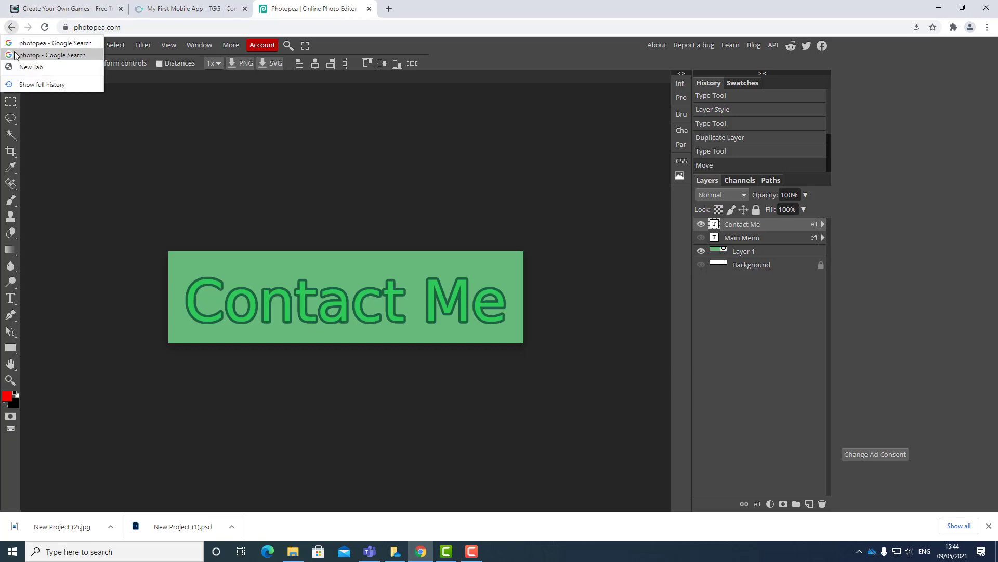
pyautogui.moveTo(254, 177); pyautogui.dragTo(243, 174)
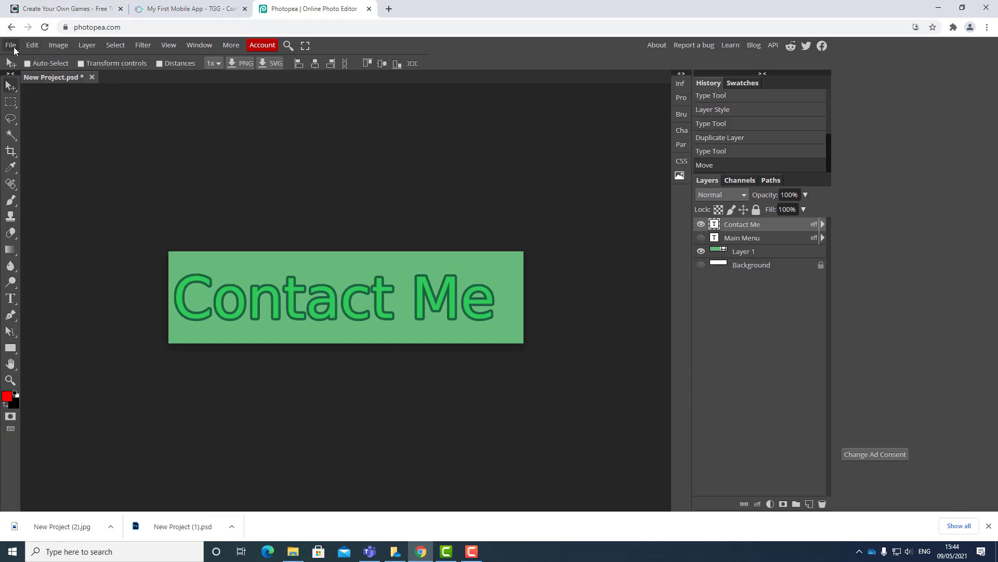
pyautogui.moveTo(332, 313)
pyautogui.mouseDown()
pyautogui.moveTo(345, 311)
pyautogui.moveTo(346, 293)
pyautogui.moveTo(337, 301)
pyautogui.moveTo(346, 307)
pyautogui.mouseUp()
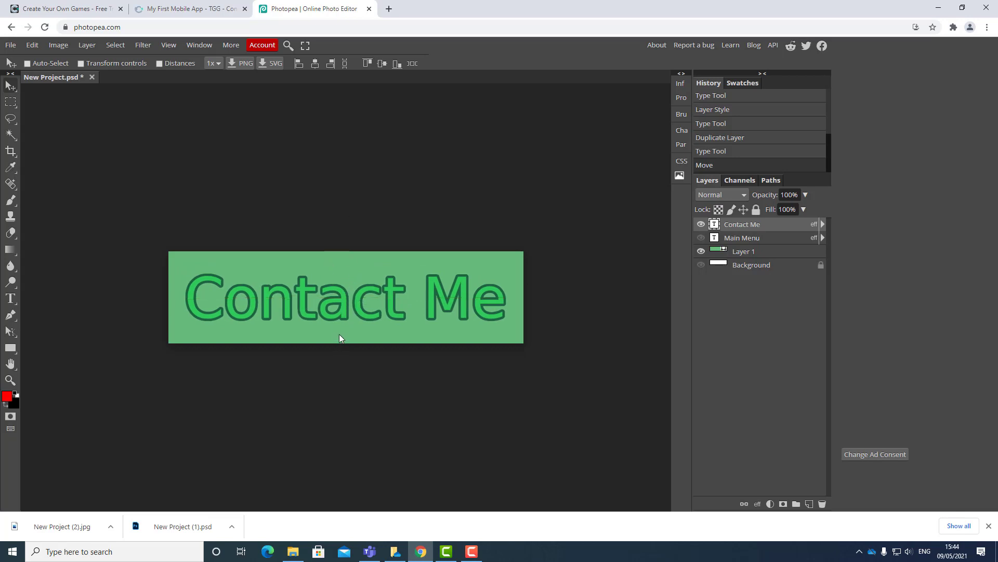
# - Export the Contact Me button as a JPG at 1024 by 266 px and 70% quality
pyautogui.click(10, 45)
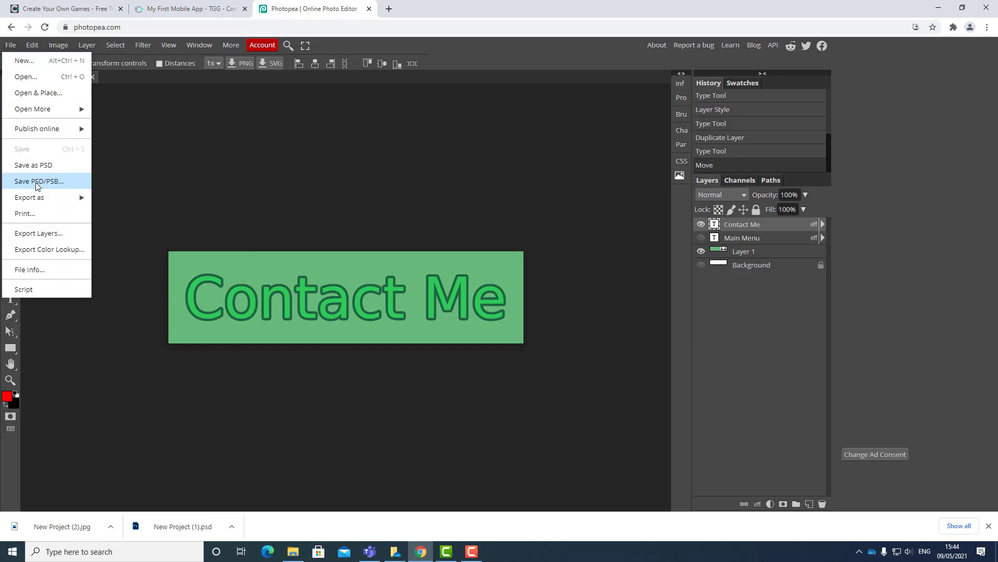
pyautogui.moveTo(39, 201)
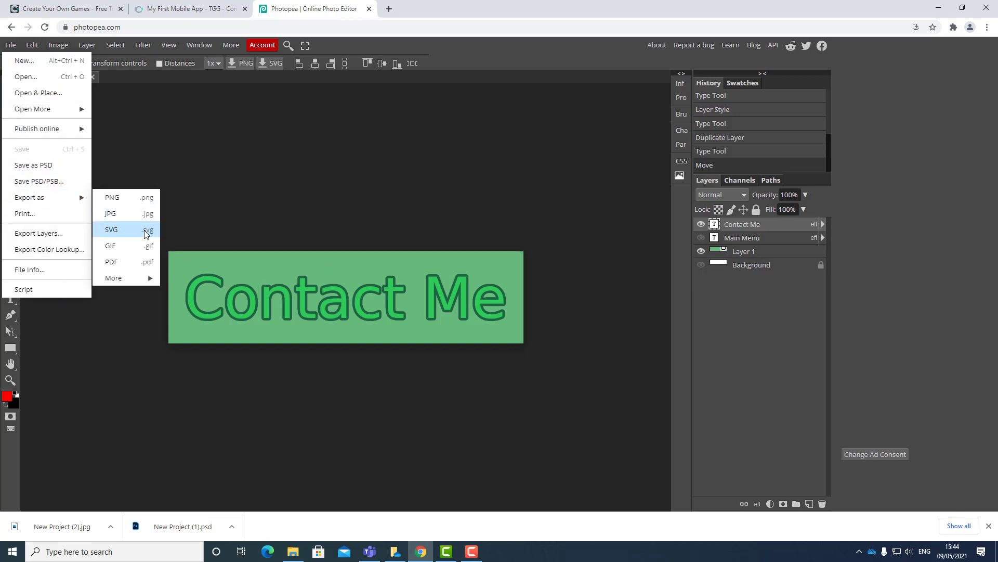
pyautogui.click(117, 216)
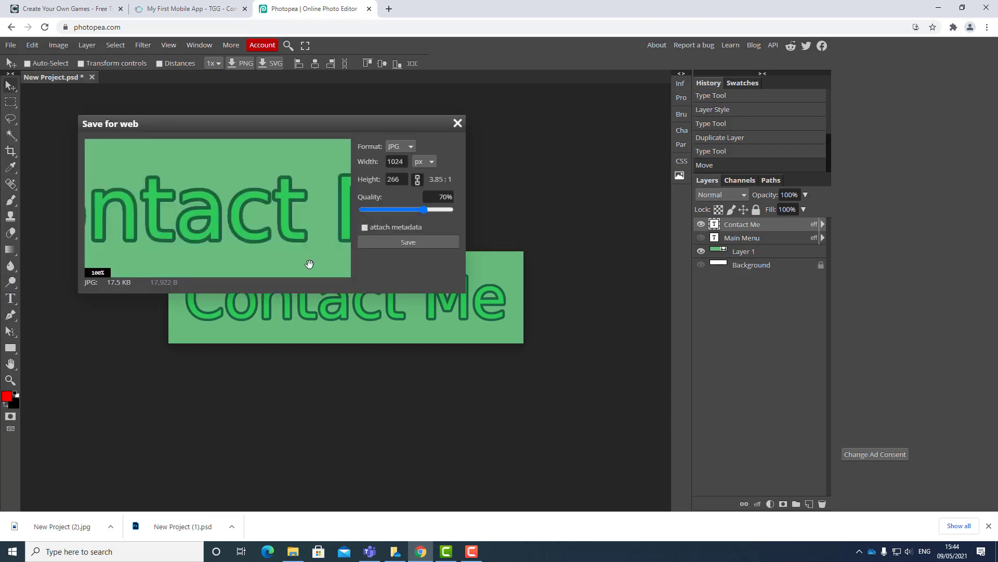
pyautogui.click(423, 247)
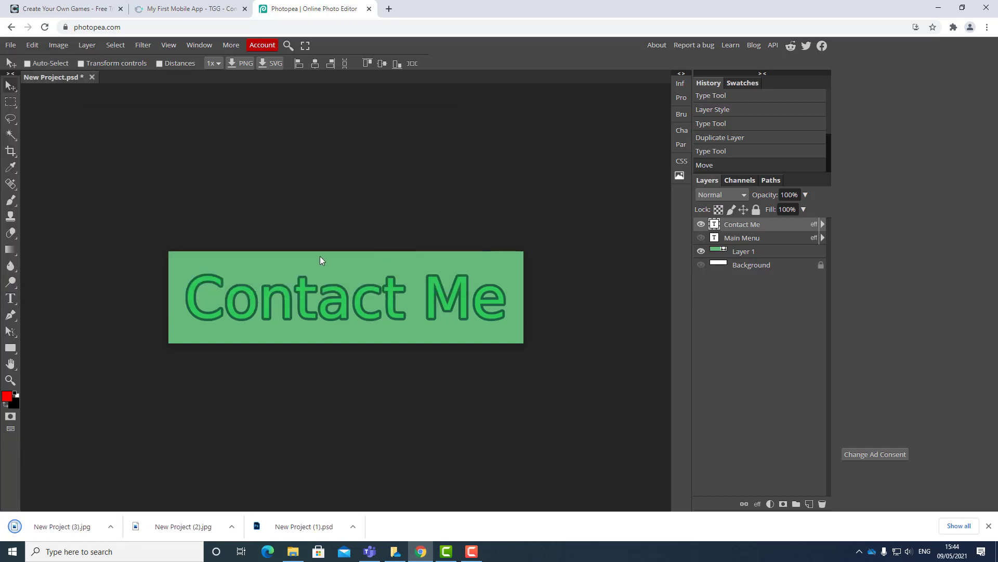
# - Duplicate the Contact Me text layer, hide the original and change the copy's text to "About Me"
pyautogui.rightClick(752, 224)
pyautogui.click(686, 249)
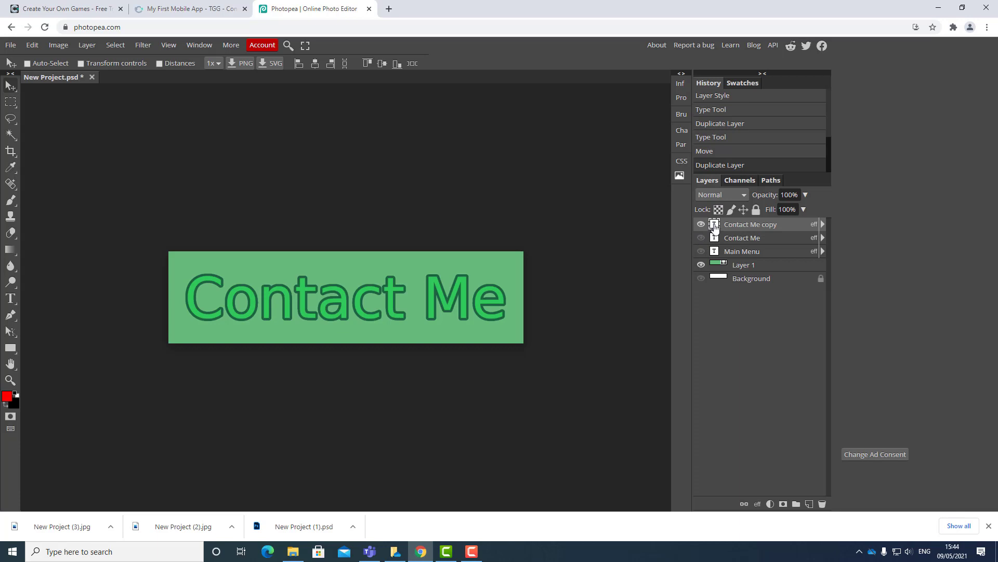
pyautogui.doubleClick(715, 224)
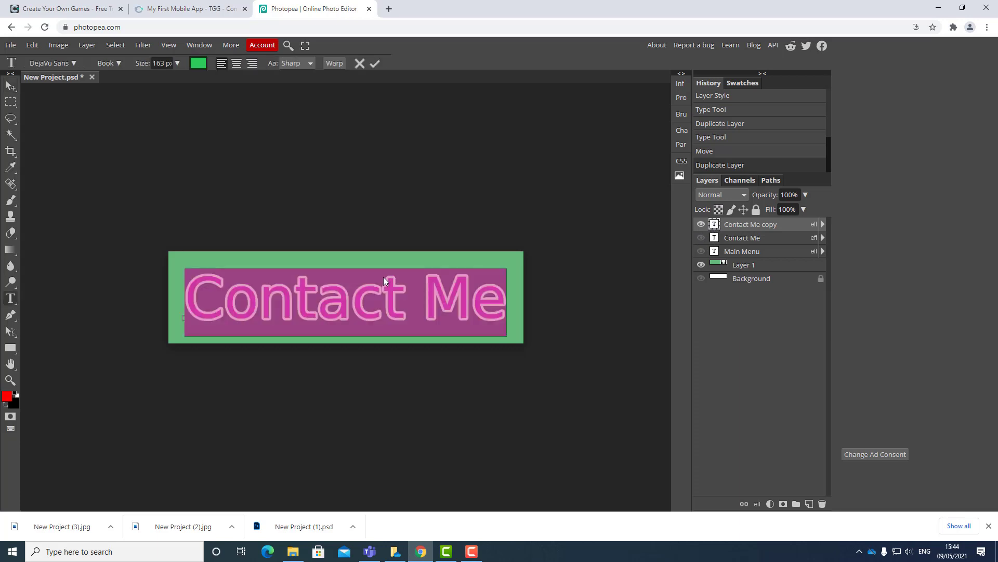
pyautogui.write('About Me')
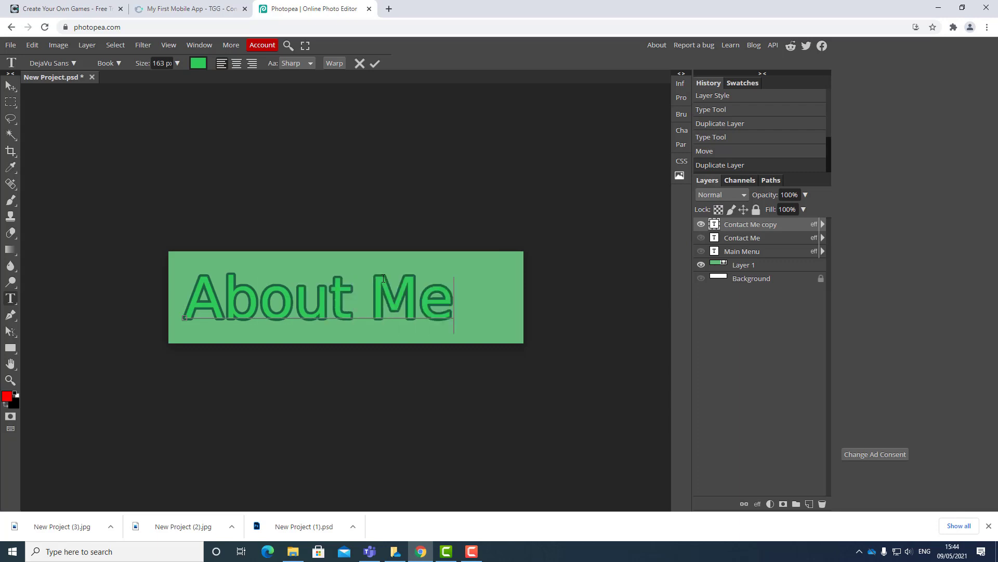
# - Centre the About Me text on the green rectangle with the Move tool
pyautogui.click(11, 87)
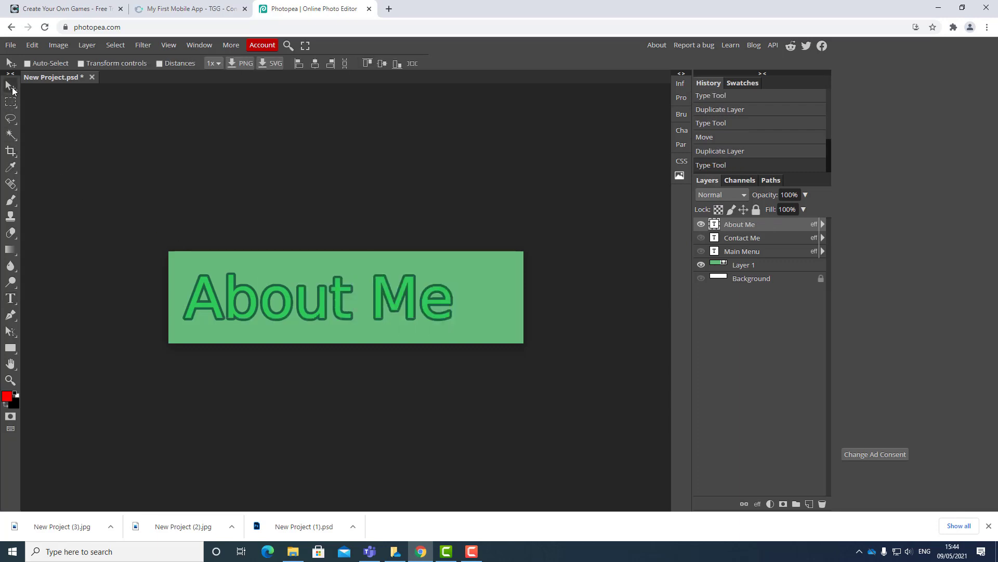
pyautogui.moveTo(301, 303); pyautogui.dragTo(328, 305)
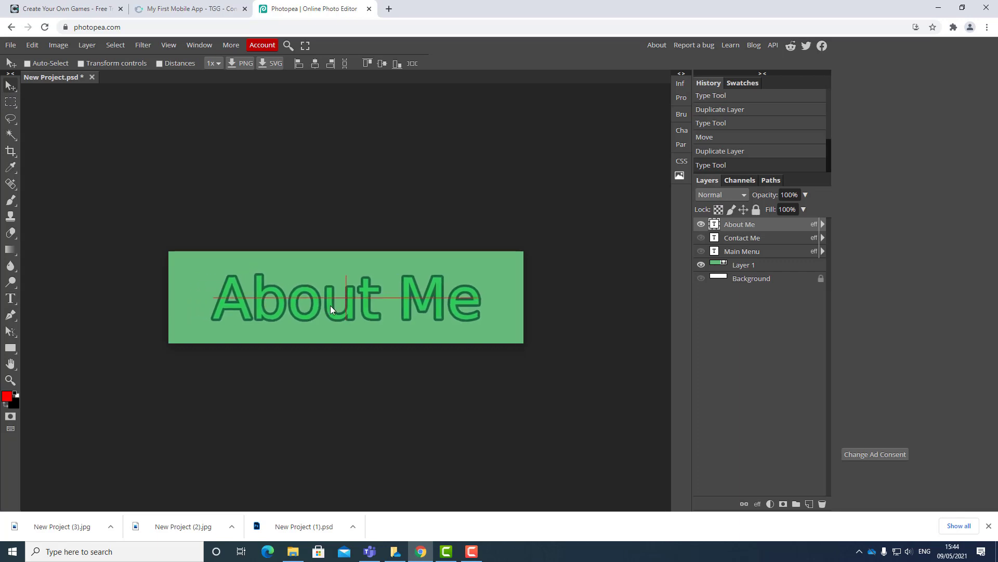
pyautogui.moveTo(331, 306); pyautogui.dragTo(331, 306)
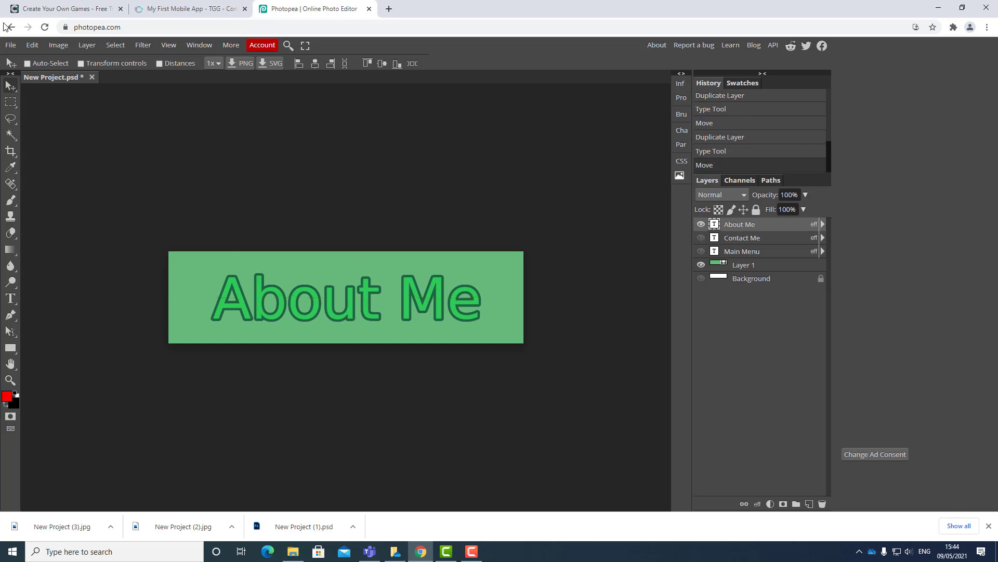
# - Export the About Me button as a JPG
pyautogui.click(9, 46)
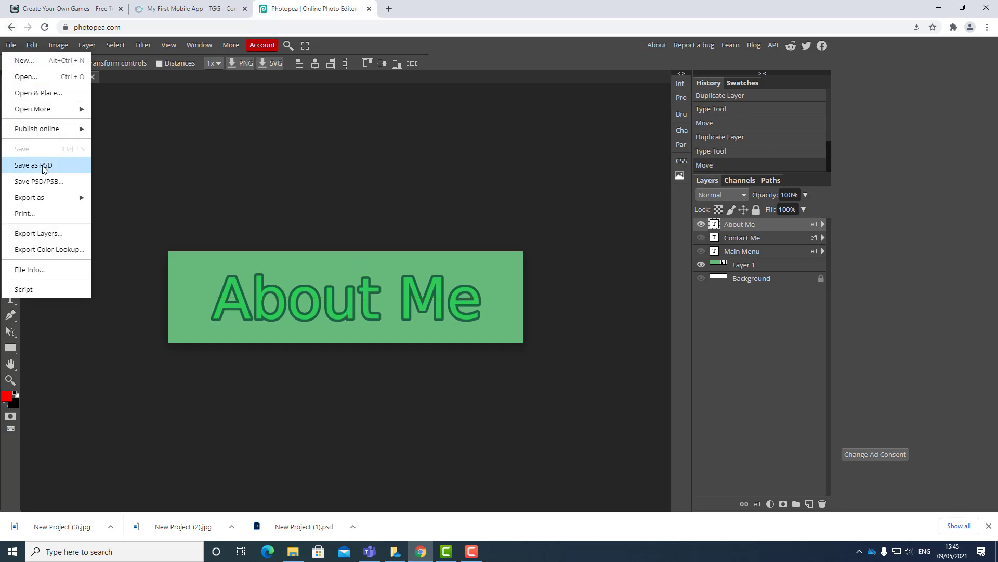
pyautogui.moveTo(39, 200)
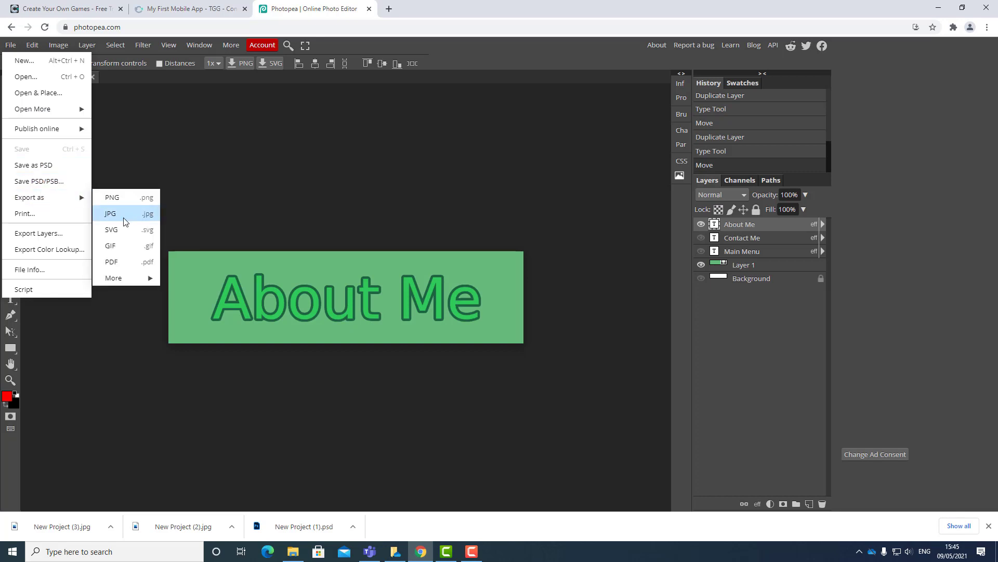
pyautogui.click(124, 221)
pyautogui.click(398, 241)
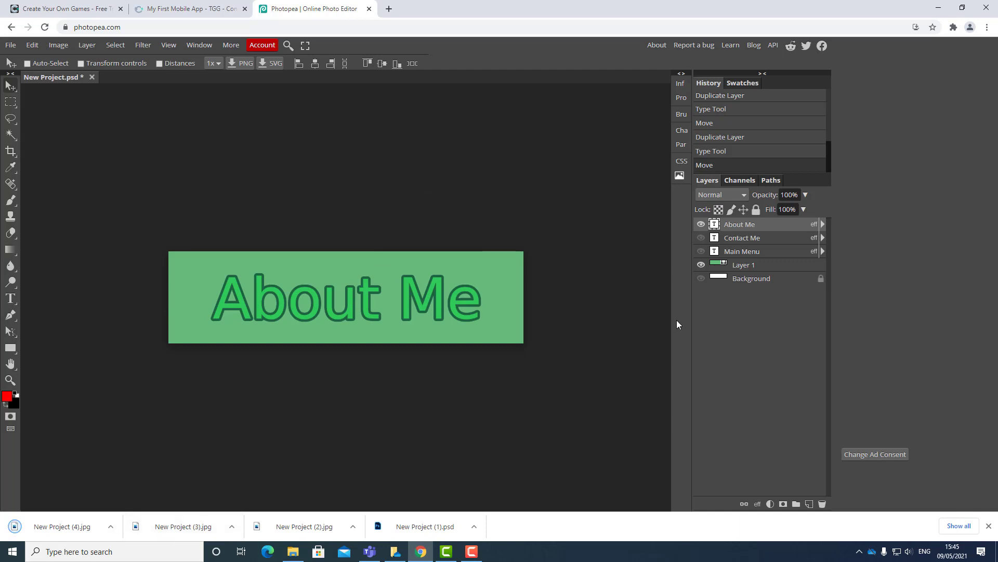
# - Hide the About Me layer, show the Main Menu layer and re-centre its text on the green rectangle
pyautogui.click(714, 254)
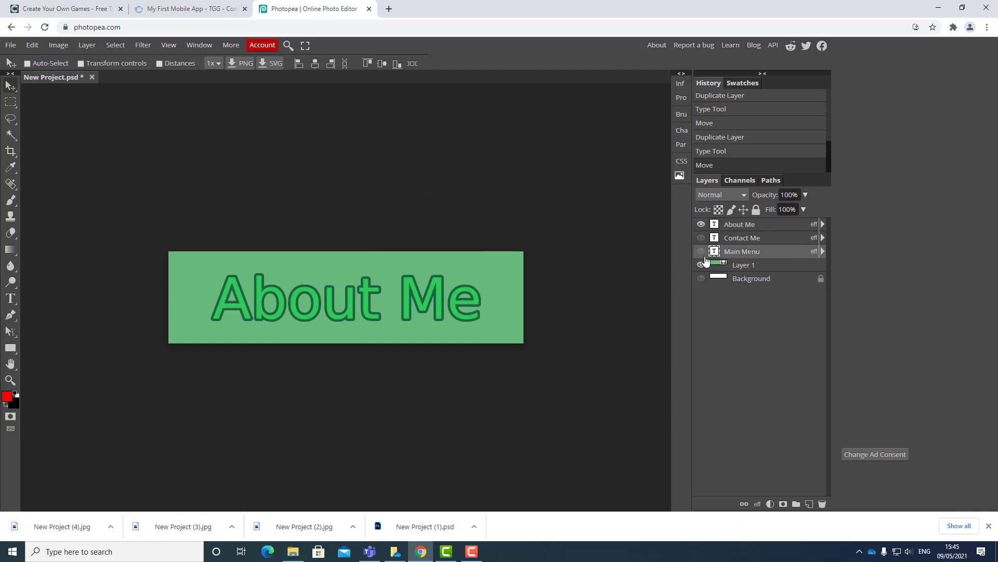
pyautogui.click(701, 224)
pyautogui.click(703, 252)
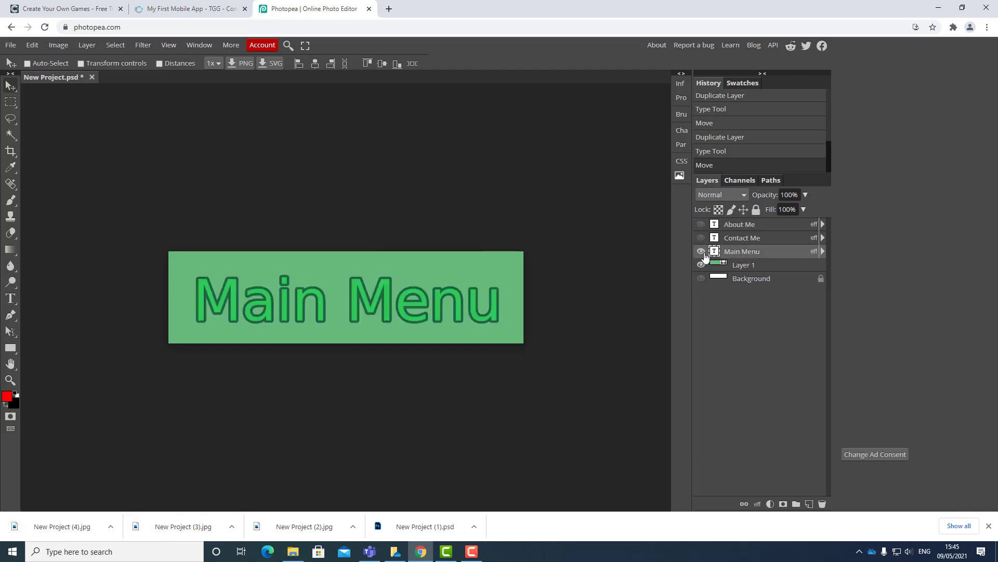
pyautogui.moveTo(360, 298); pyautogui.dragTo(357, 296)
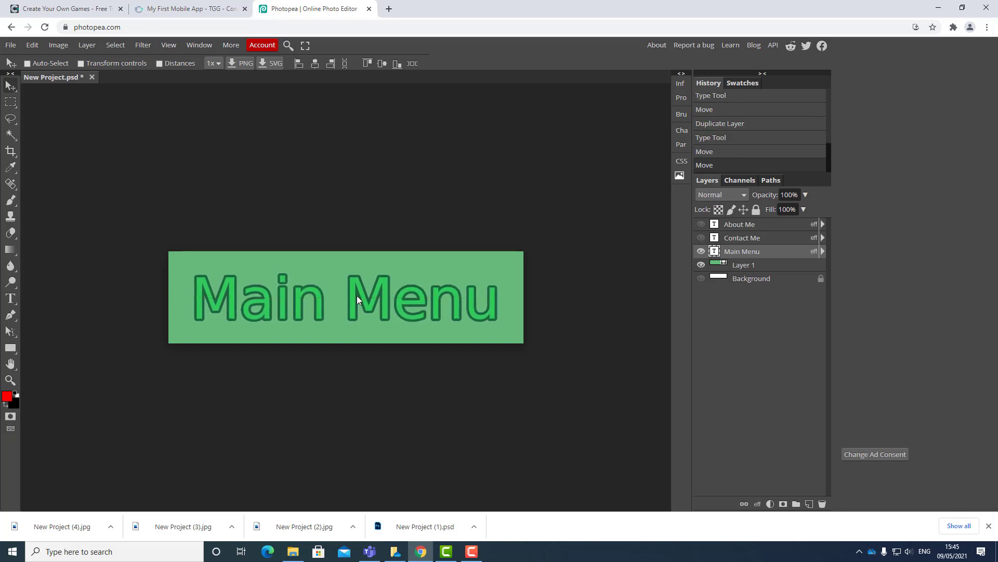
# - Export the re-centred Main Menu button as a JPG and save the project as a PSD
pyautogui.click(17, 46)
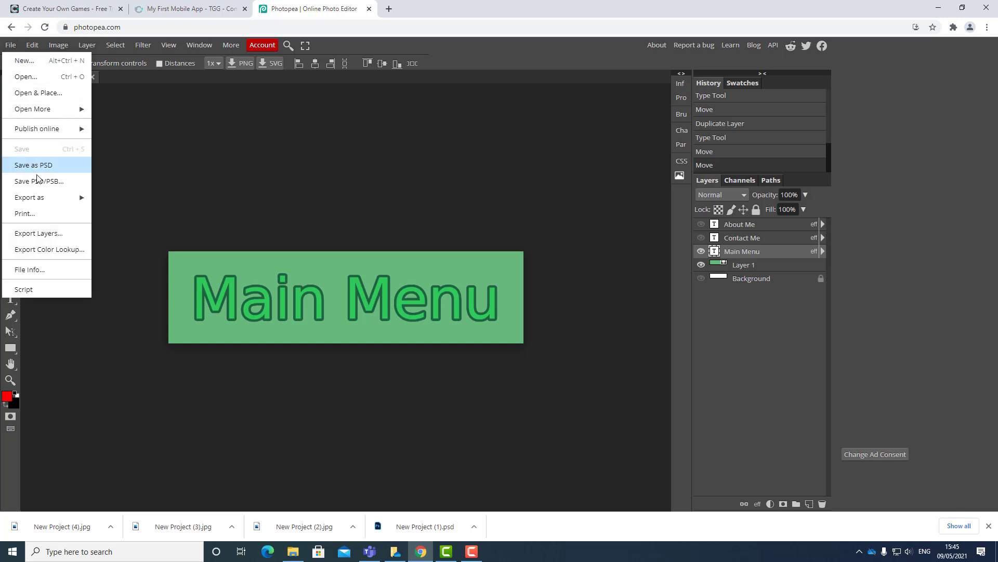
pyautogui.moveTo(77, 199)
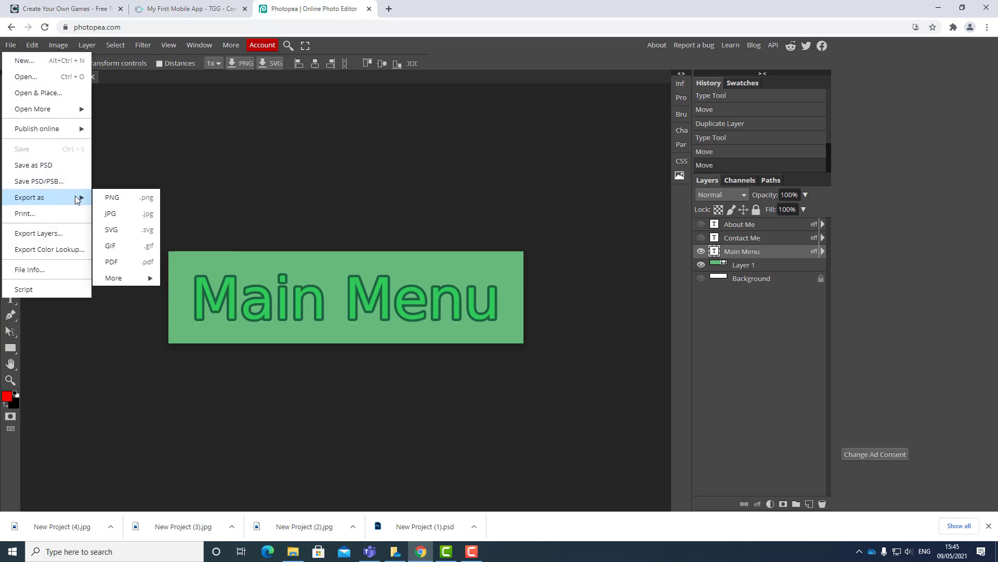
pyautogui.click(129, 207)
pyautogui.click(401, 245)
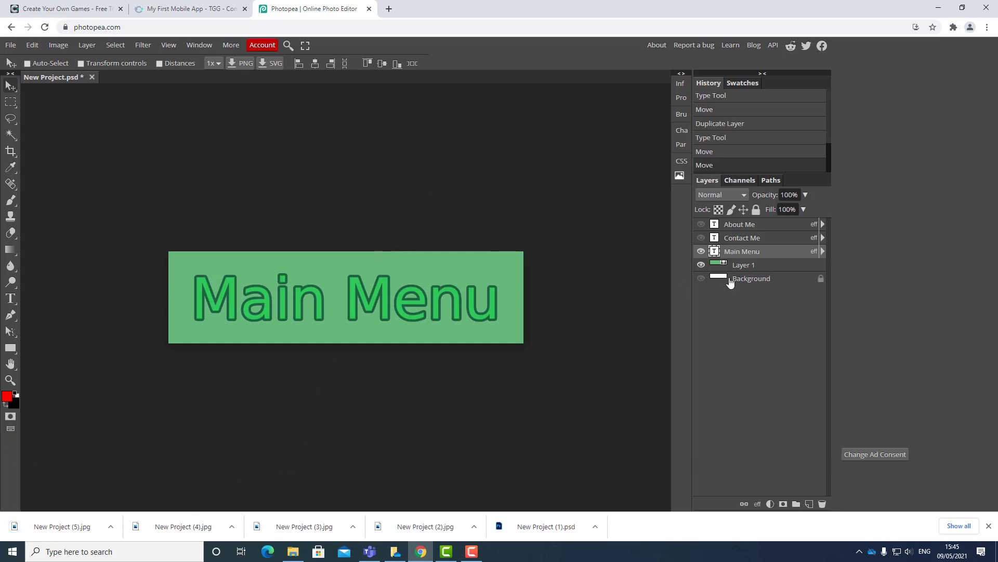
pyautogui.click(11, 44)
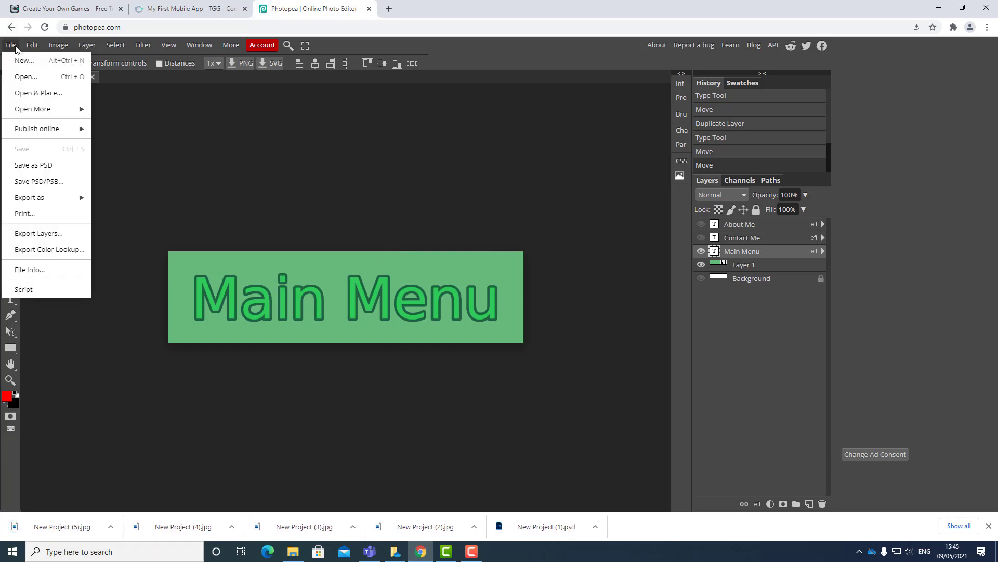
pyautogui.click(21, 165)
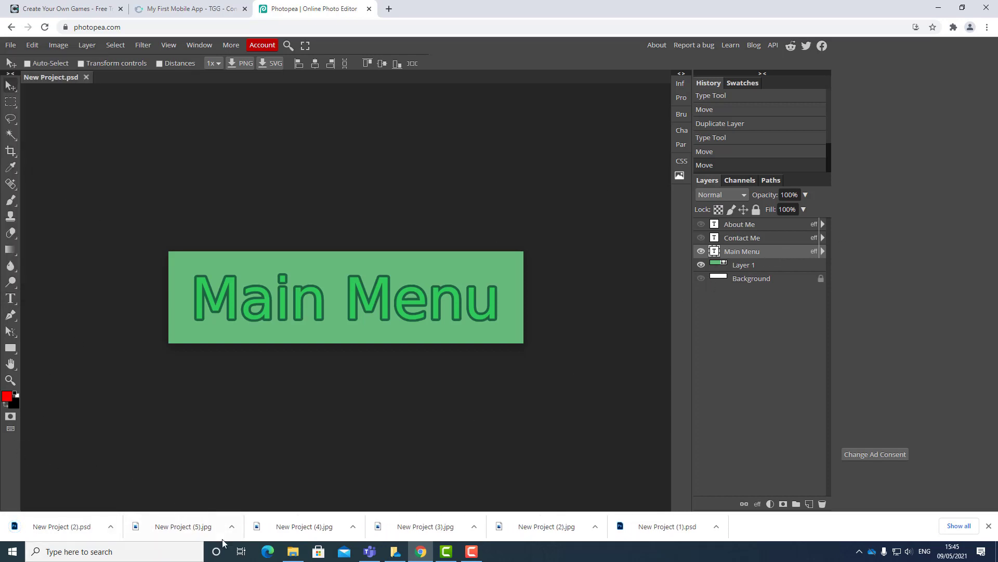
# - Show the downloaded New Project (5).jpg in its folder, then clear the desktop by minimising the browser and closing the OneDrive sign-in window
pyautogui.click(232, 527)
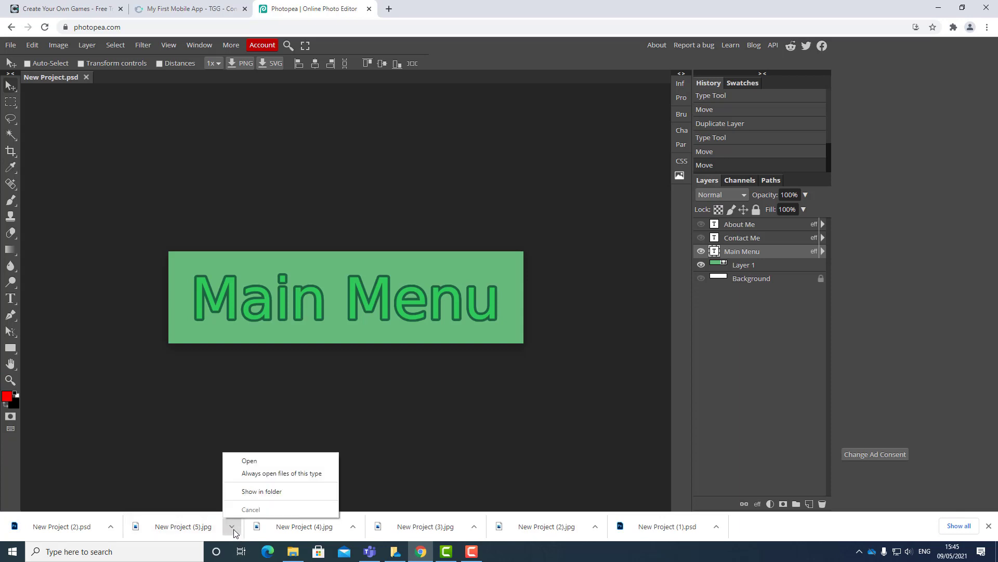
pyautogui.click(259, 492)
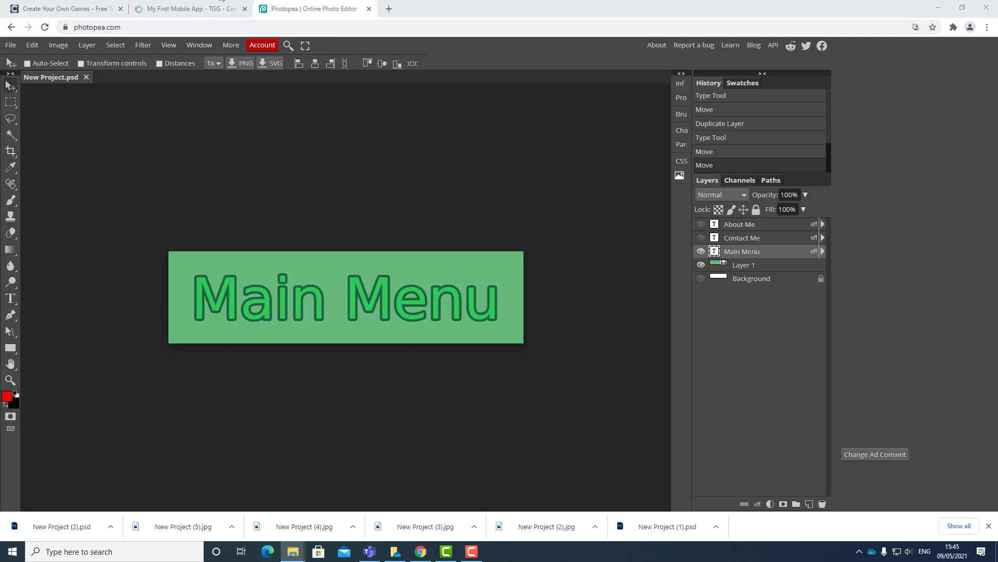
pyautogui.click(935, 9)
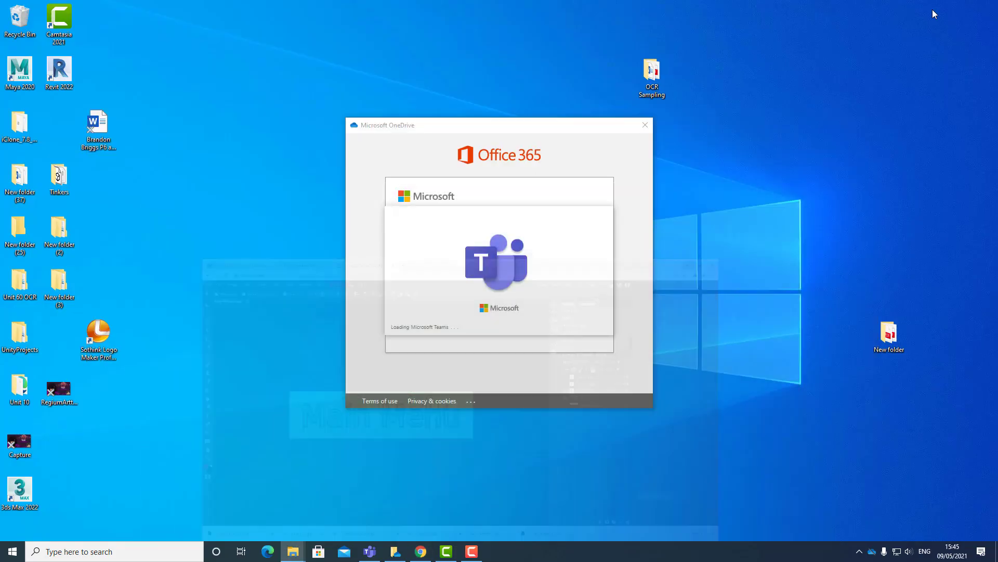
pyautogui.click(645, 125)
# - Create a new folder on the desktop named "Mobile App"
pyautogui.rightClick(641, 168)
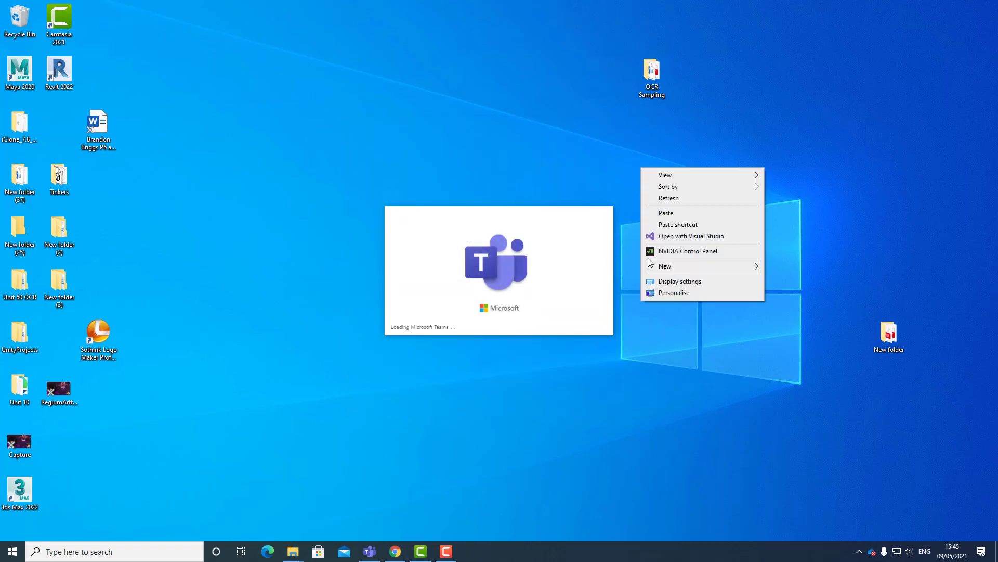
pyautogui.moveTo(702, 266)
pyautogui.click(808, 267)
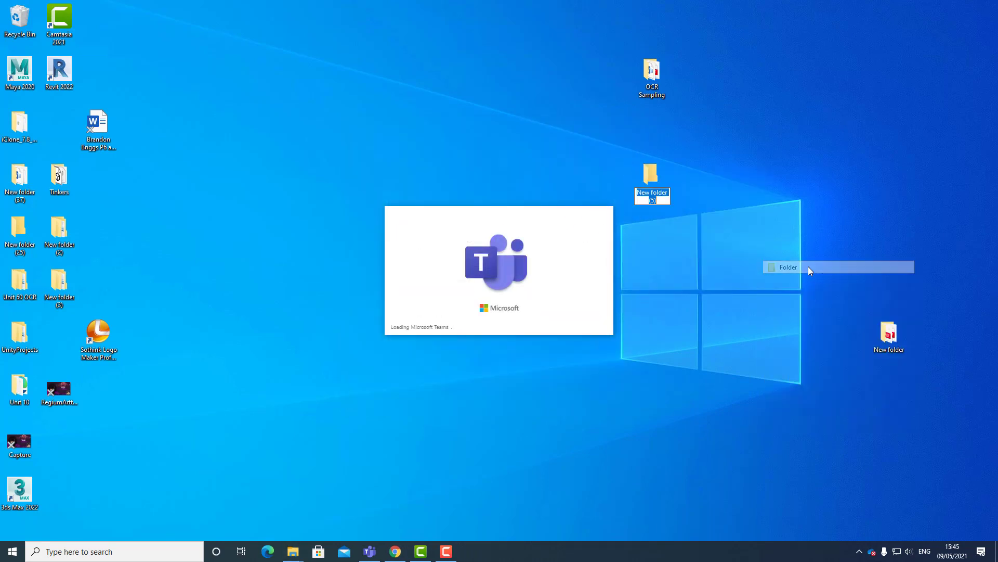
pyautogui.press('BackSpace')
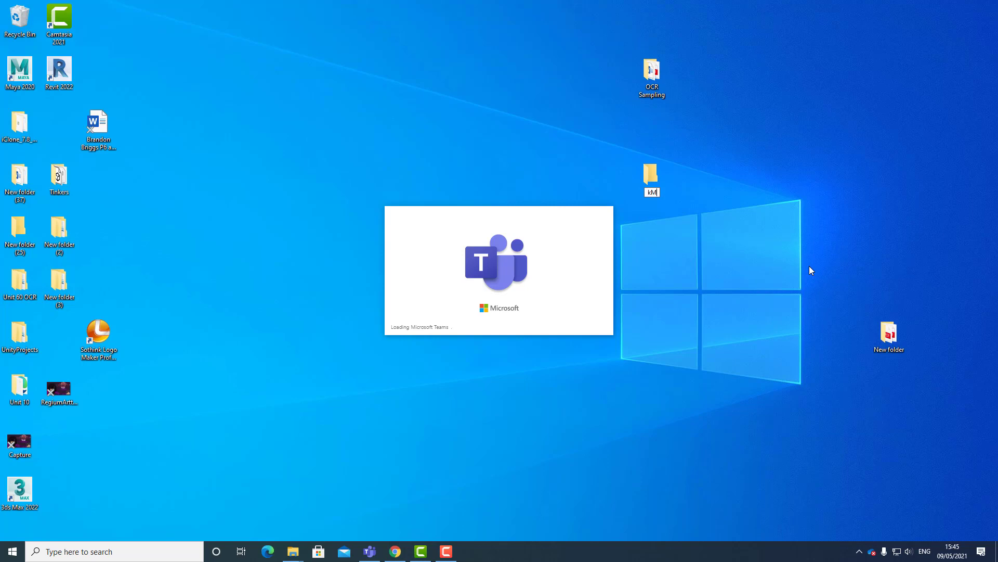
pyautogui.write('Mobile App')
pyautogui.press('Return')
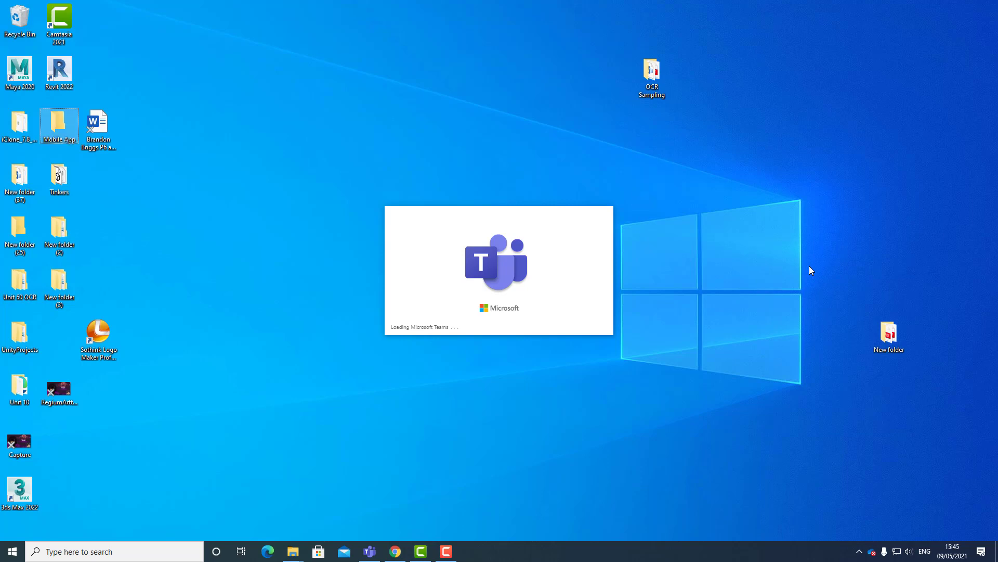
# - Open the Mobile App folder and create a subfolder in it named "images"
pyautogui.doubleClick(61, 122)
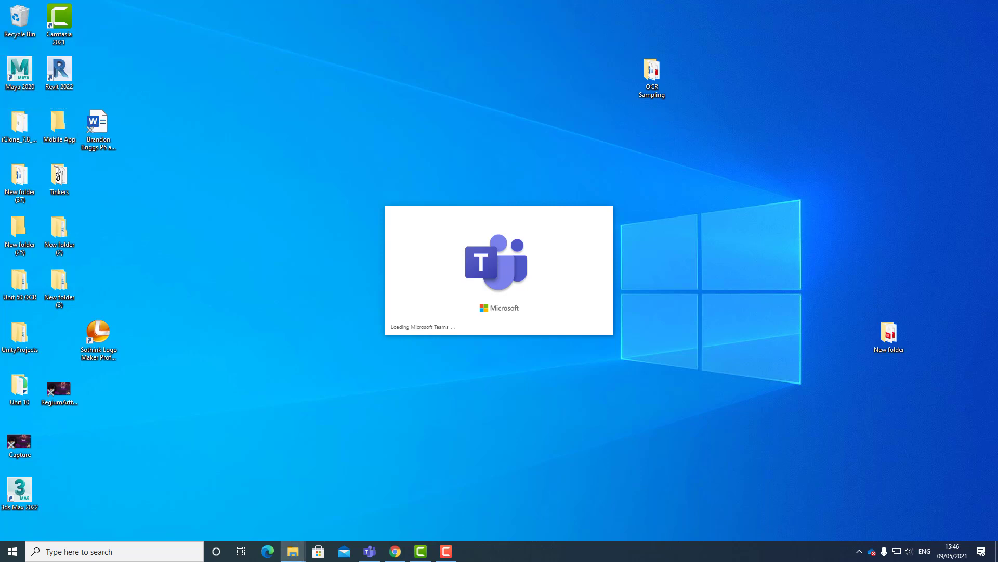
pyautogui.moveTo(602, 138); pyautogui.dragTo(589, 113)
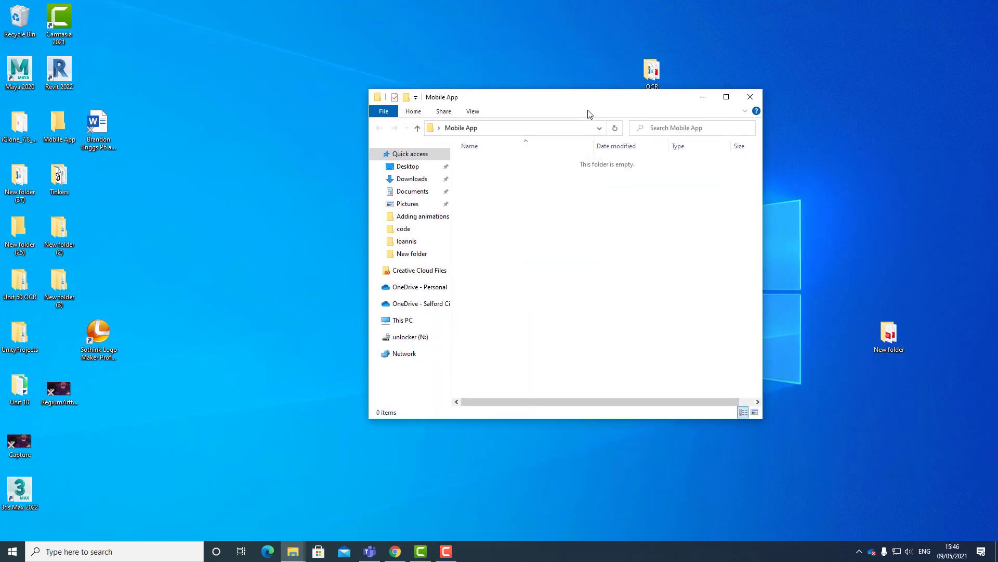
pyautogui.rightClick(529, 256)
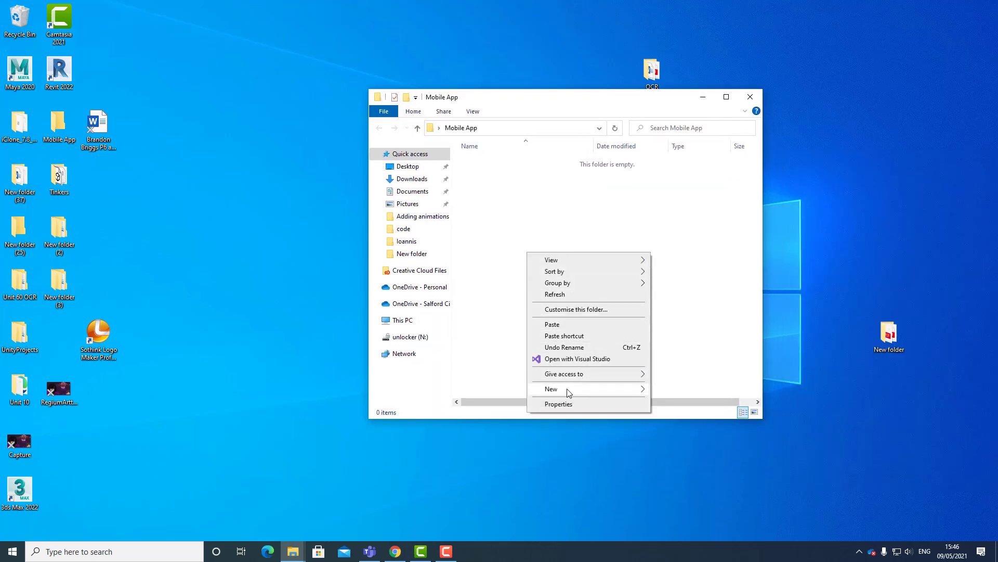
pyautogui.moveTo(566, 394)
pyautogui.click(676, 390)
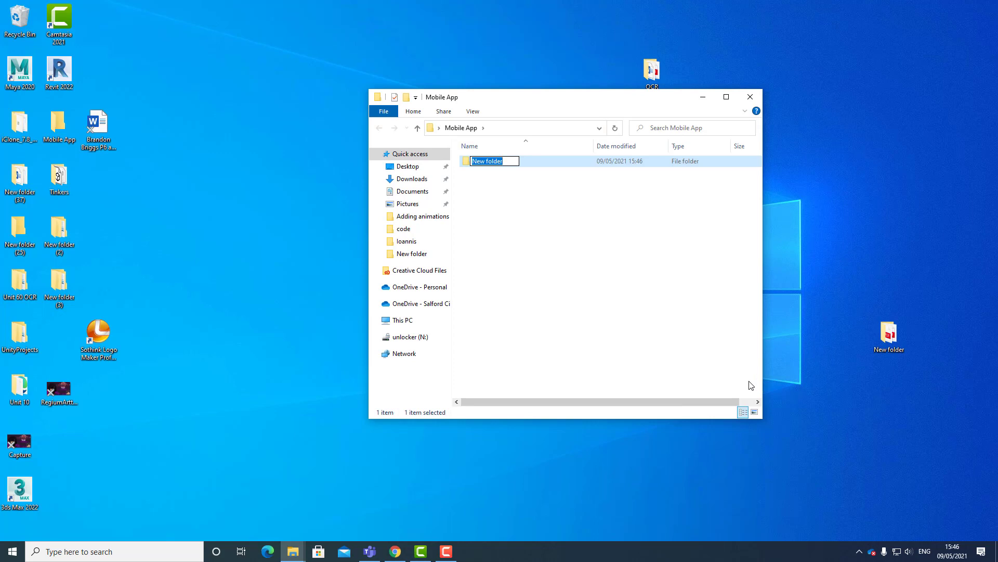
pyautogui.write('images')
pyautogui.press('Return')
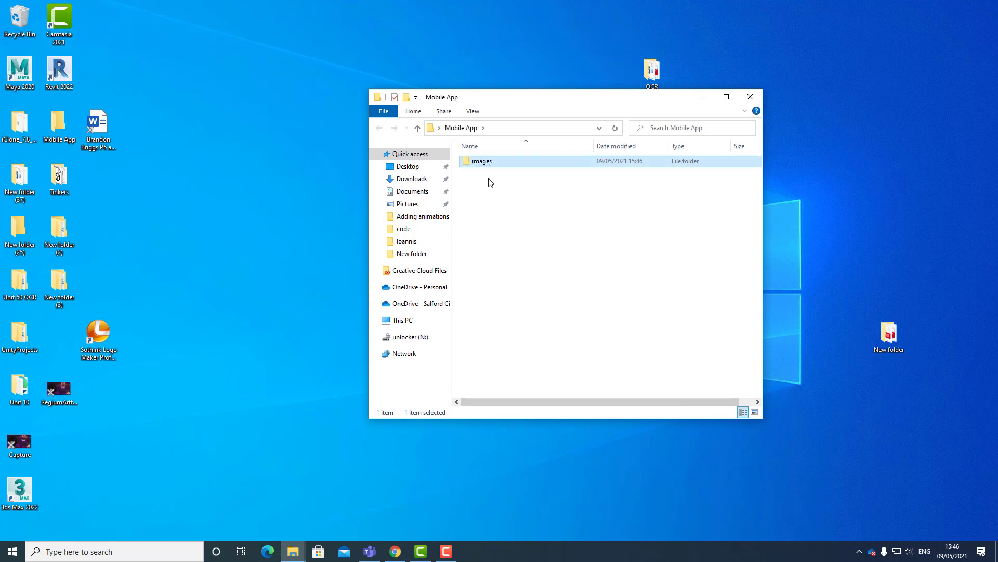
# - Paste the exported button JPGs and the PSD into the images folder and enlarge the icons to show thumbnails
pyautogui.doubleClick(481, 161)
pyautogui.rightClick(500, 220)
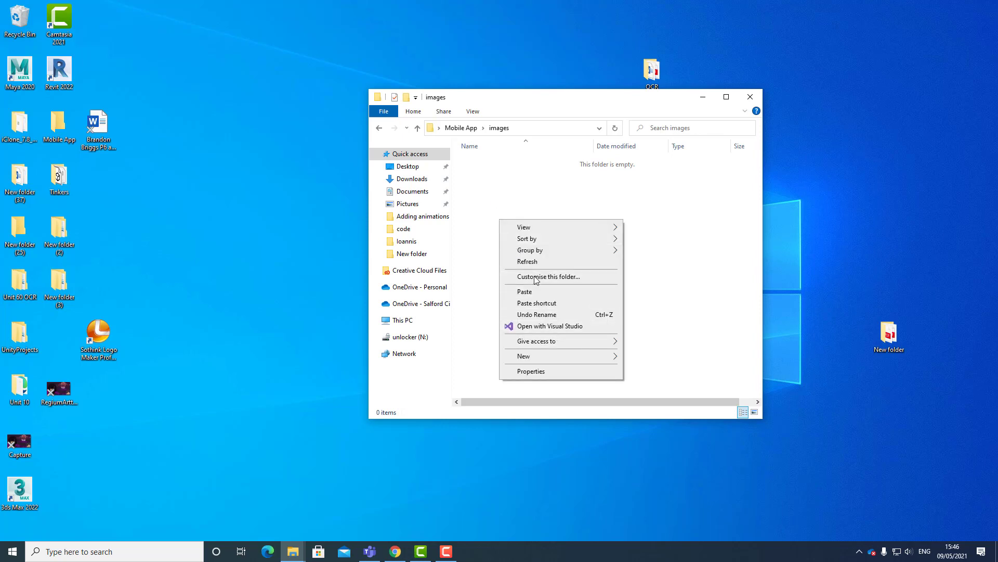
pyautogui.click(525, 291)
pyautogui.click(533, 227)
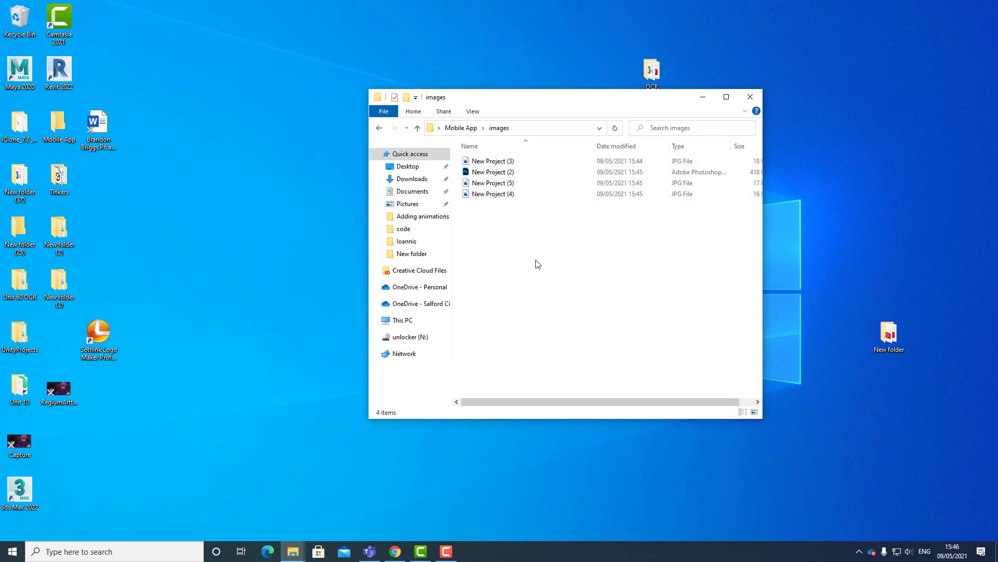
pyautogui.keyDown('ctrl'); pyautogui.scroll(3, 536, 263); pyautogui.keyUp('ctrl')
pyautogui.keyDown('ctrl'); pyautogui.scroll(3, 538, 259); pyautogui.keyUp('ctrl')
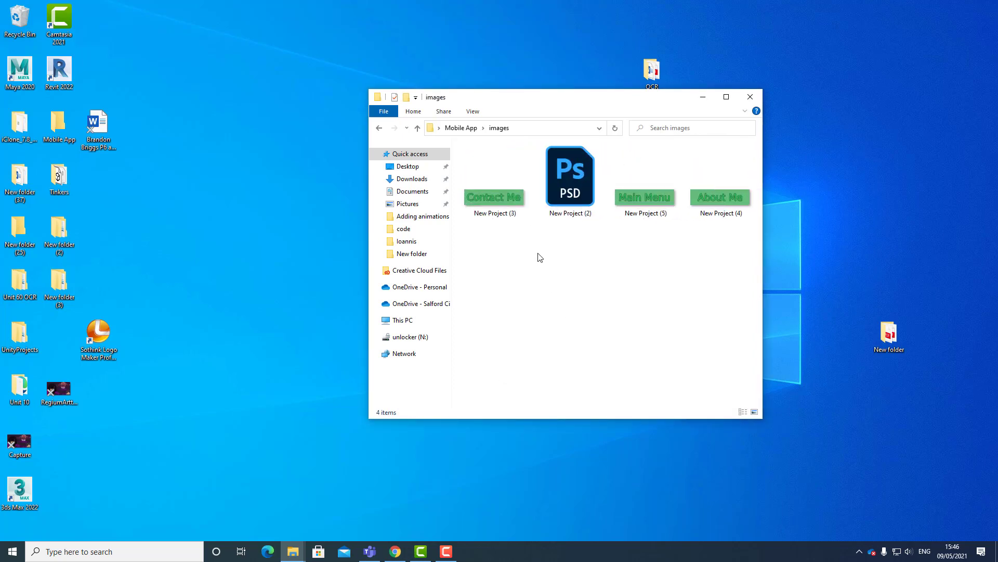
# - Rename the Contact Me button image as "contactme"
pyautogui.click(498, 215)
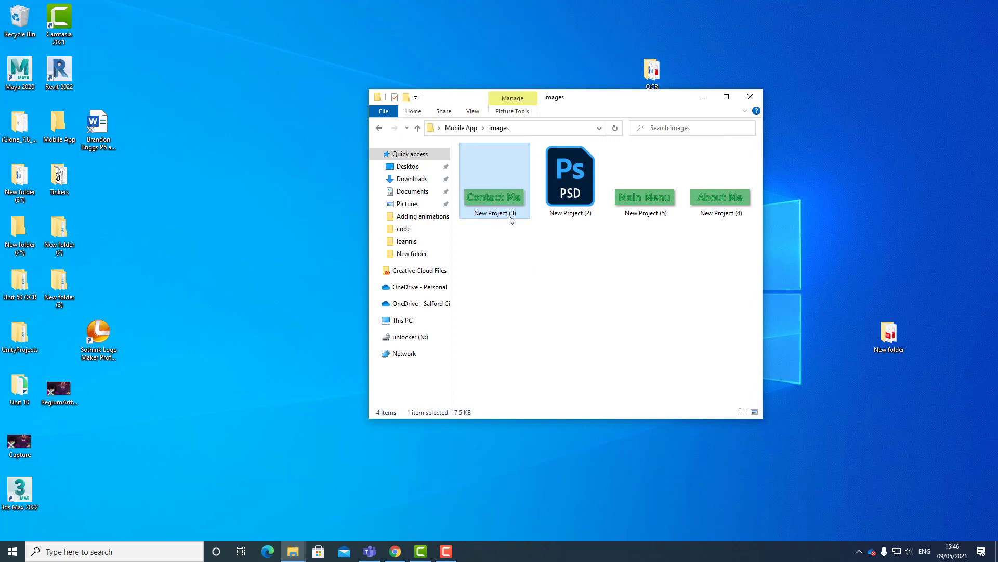
pyautogui.click(510, 215)
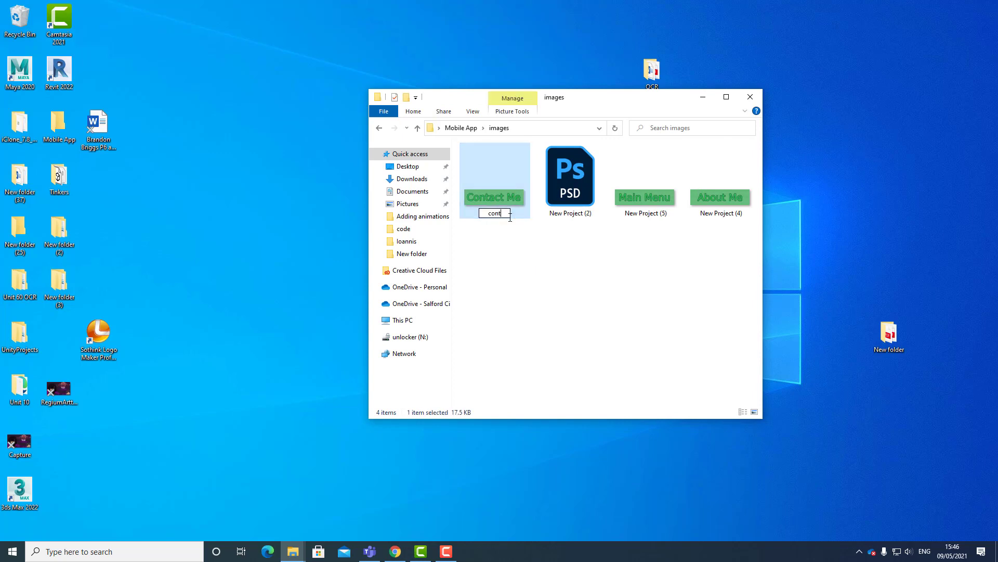
pyautogui.write('contactme')
pyautogui.press('Return')
# - Rename the Main Menu button image as "mainmenu"
pyautogui.click(647, 214)
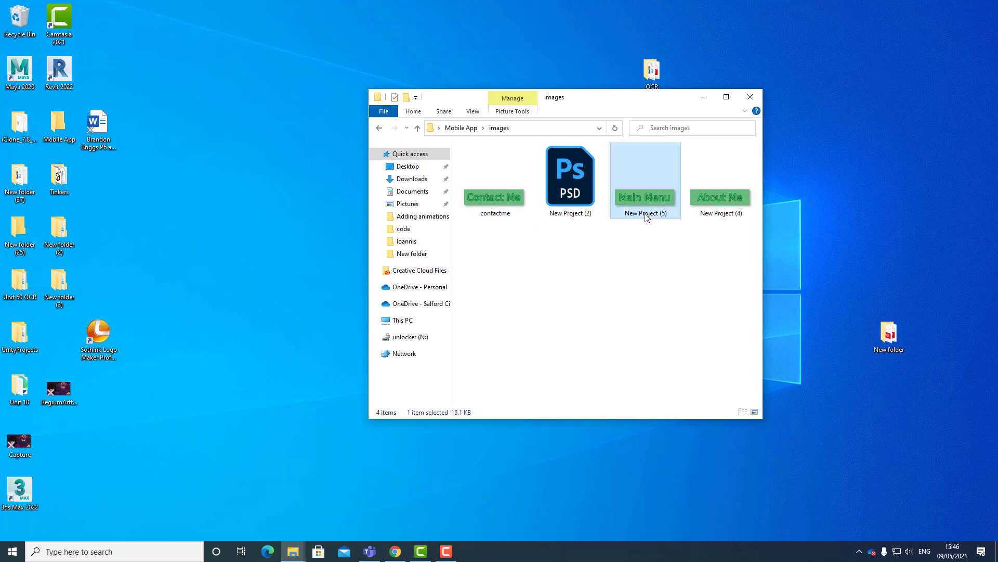
pyautogui.click(647, 214)
pyautogui.write('mainmenu')
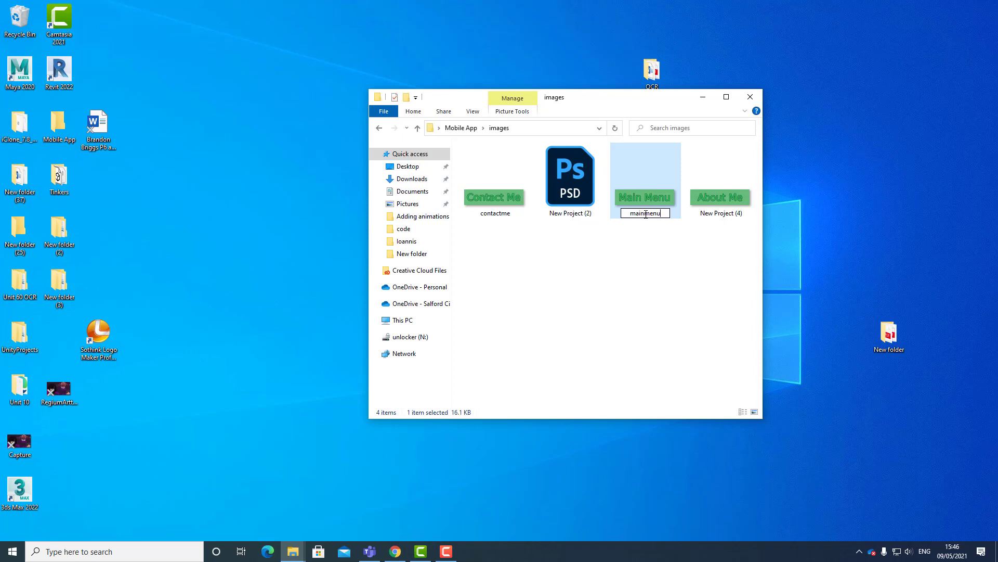
pyautogui.press('Return')
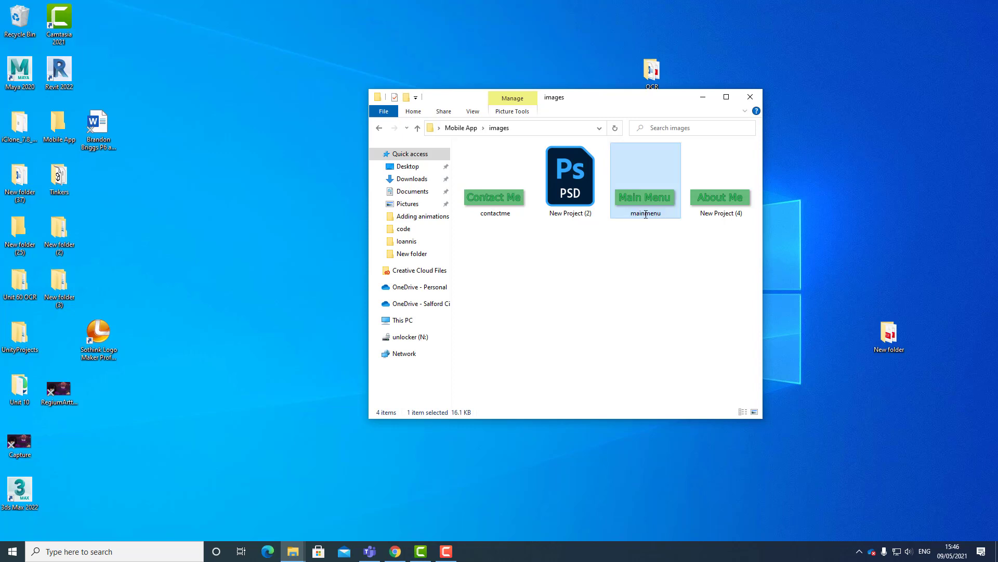
# - Rename the About Me button image as "aboutme"
pyautogui.click(710, 216)
pyautogui.click(717, 214)
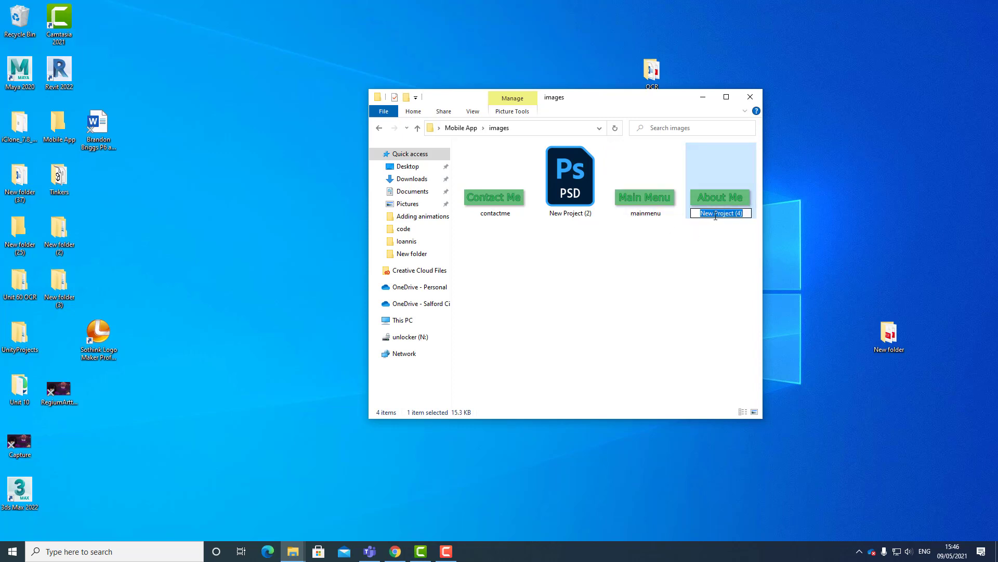
pyautogui.write('aboutme')
pyautogui.press('Return')
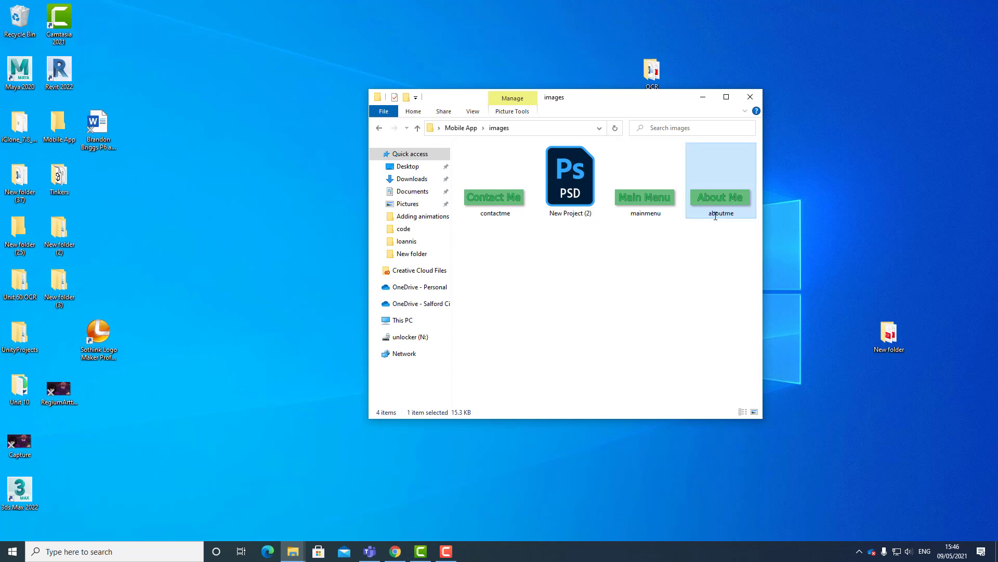
# - Rename the PSD file in the images folder as "buttons"
pyautogui.click(572, 215)
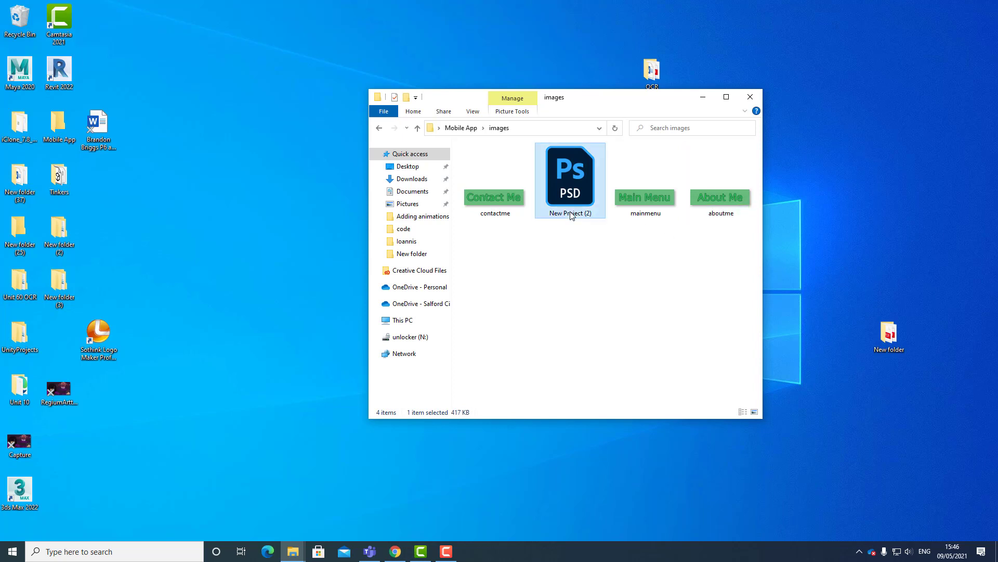
pyautogui.click(573, 215)
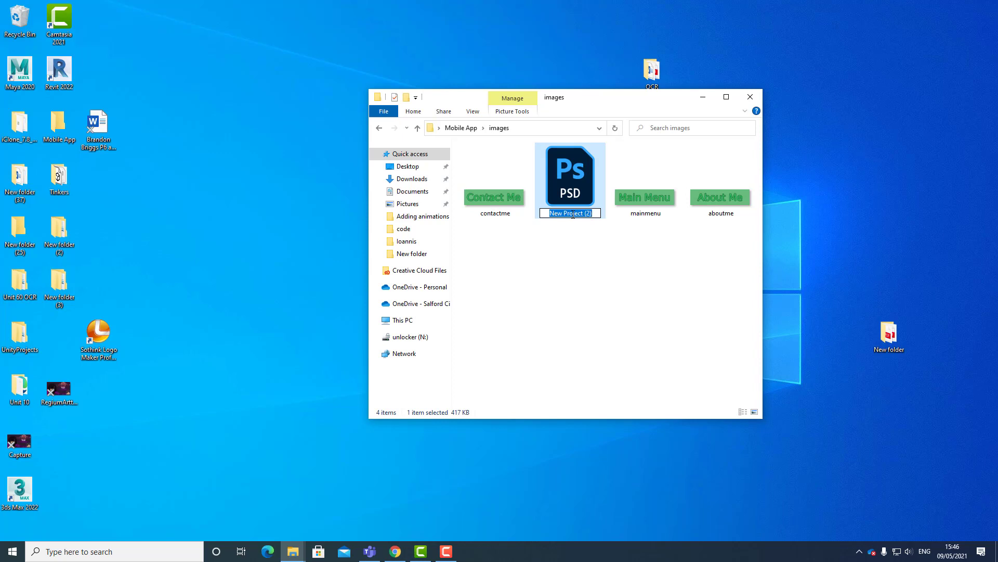
pyautogui.write('buttons')
pyautogui.press('Return')
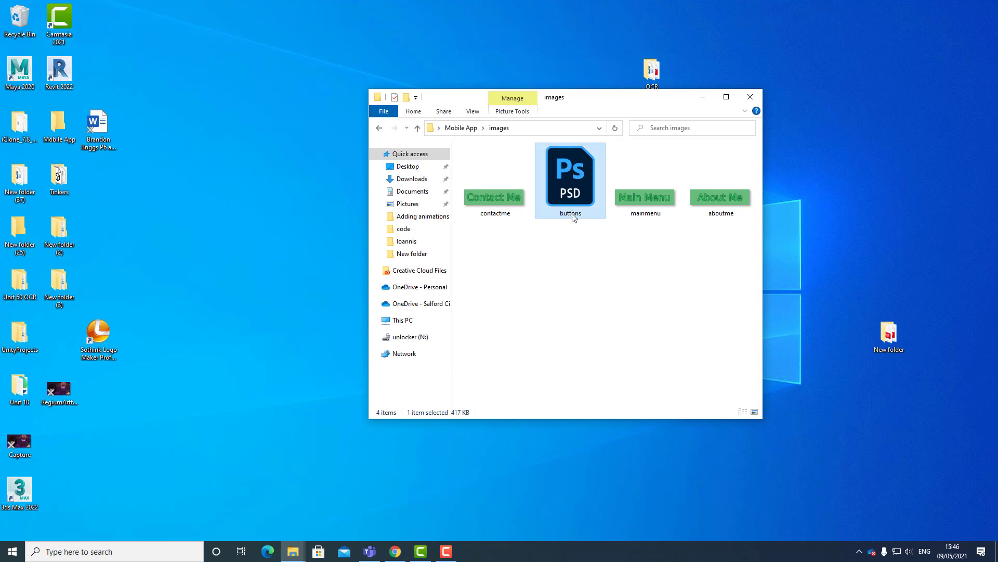
pyautogui.click(601, 311)
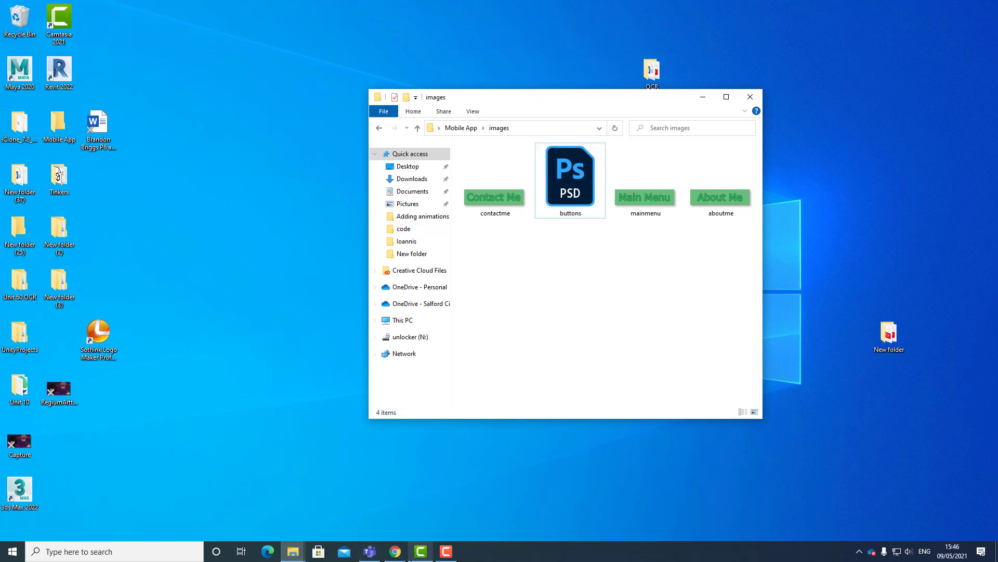
# - Switch to Construct 3 and load the mainmenu image from Desktop > Mobile App > images into the sprManinView sprite's animation frame
pyautogui.click(394, 554)
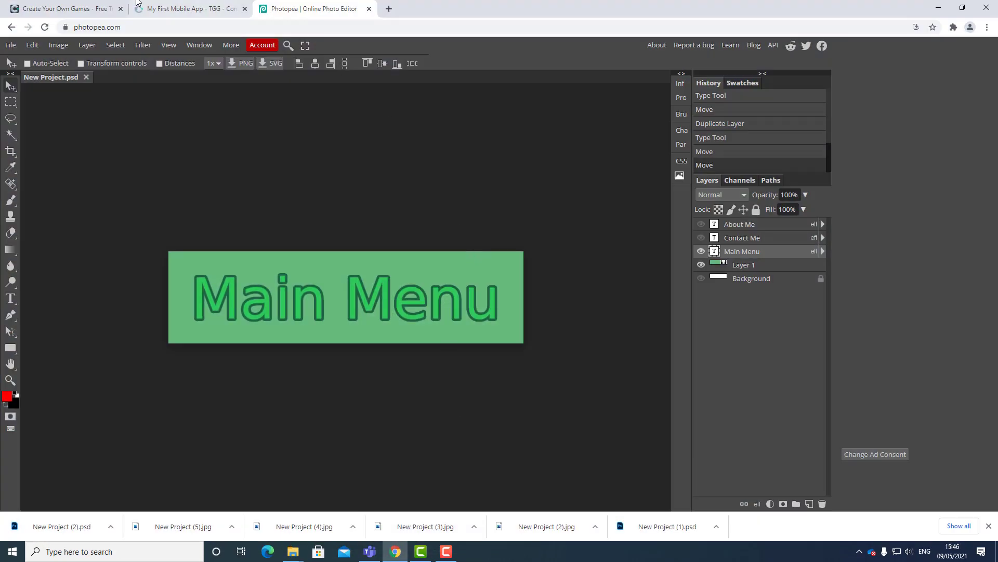
pyautogui.click(178, 9)
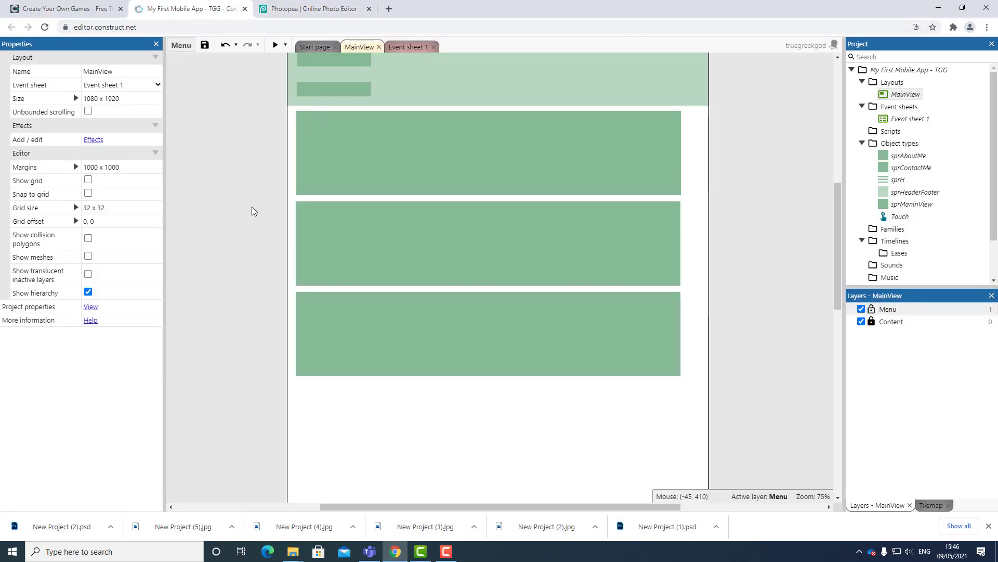
pyautogui.click(382, 163)
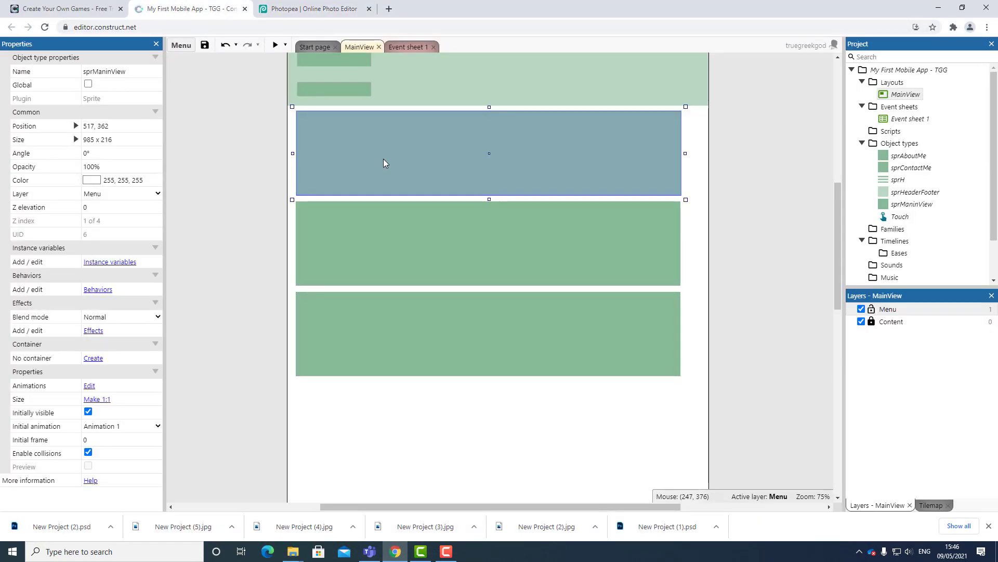
pyautogui.doubleClick(393, 161)
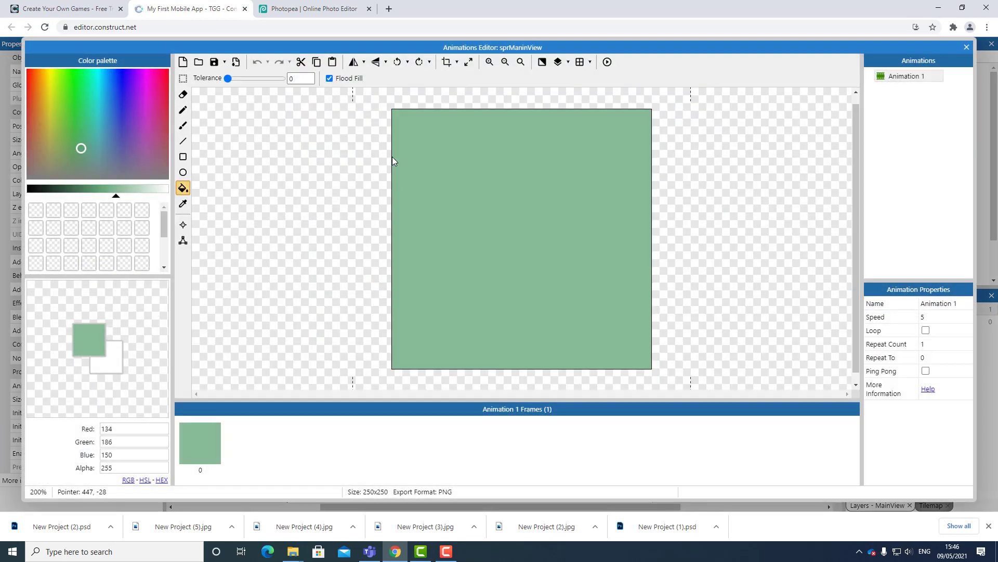
pyautogui.click(203, 63)
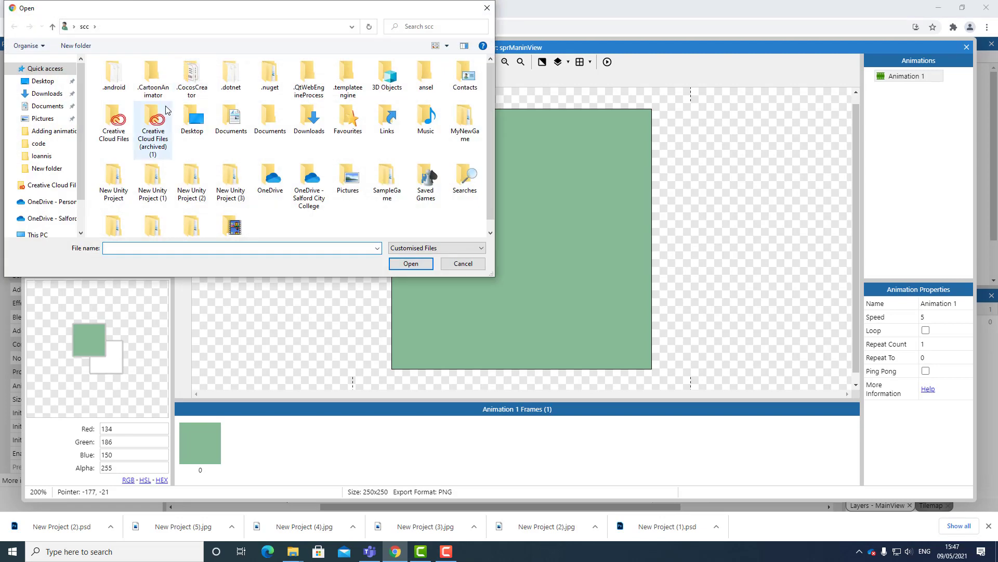
pyautogui.click(39, 83)
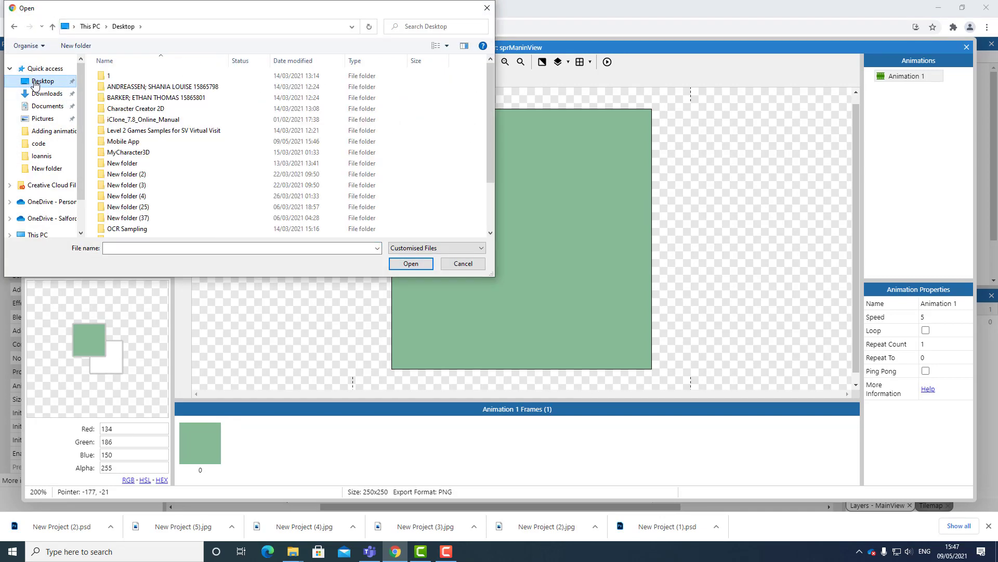
pyautogui.doubleClick(123, 142)
pyautogui.doubleClick(119, 78)
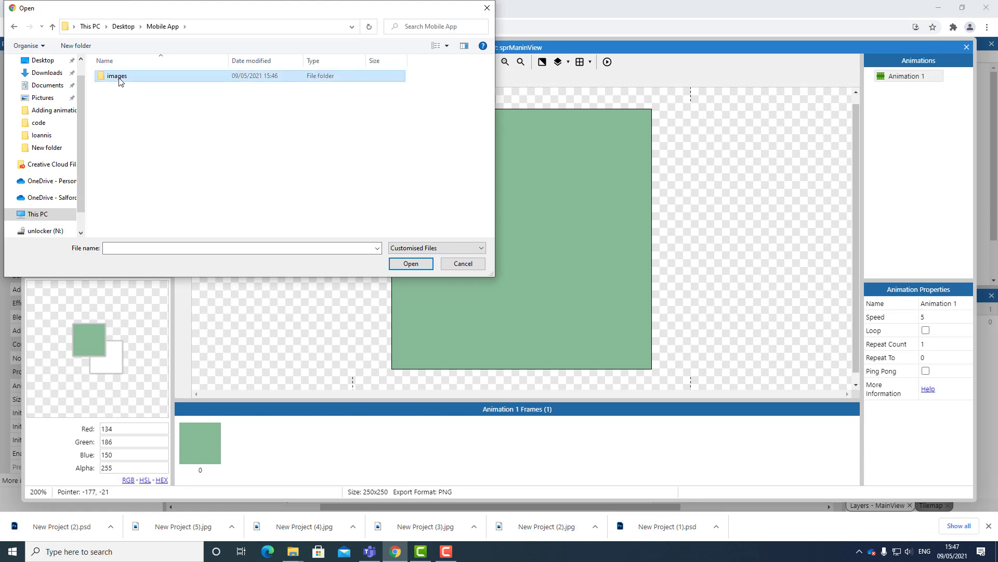
pyautogui.doubleClick(231, 110)
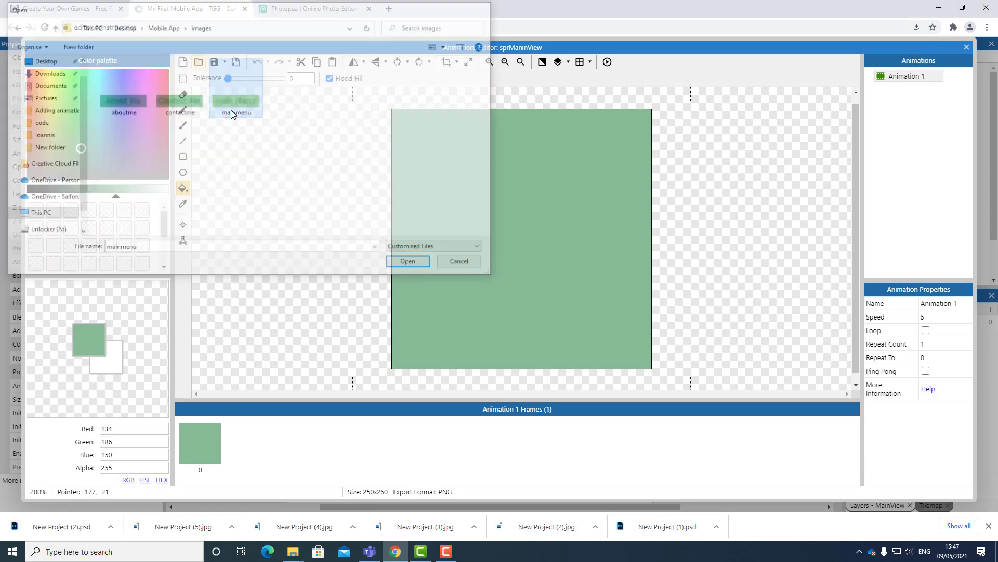
pyautogui.scroll(-2, 364, 224)
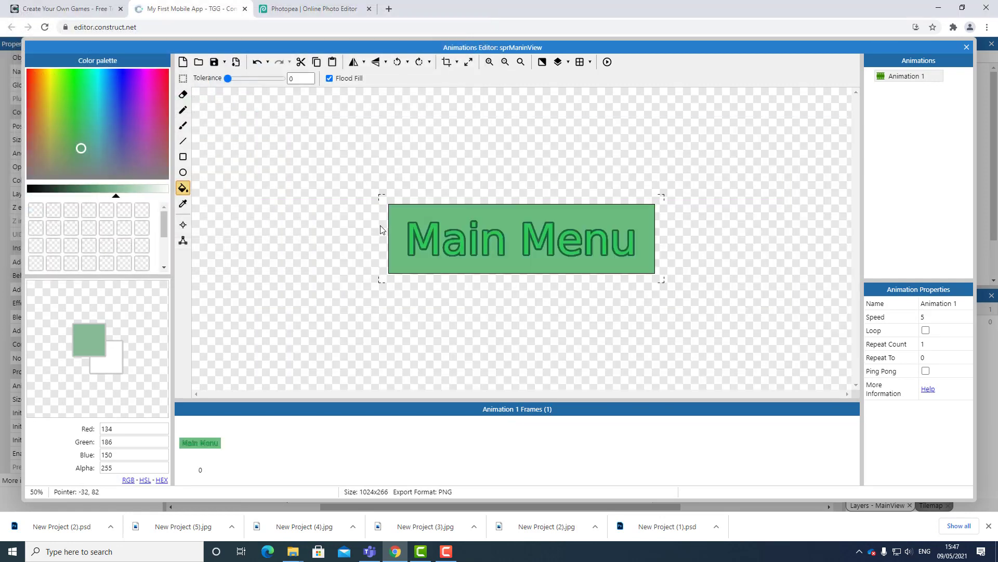
pyautogui.click(967, 48)
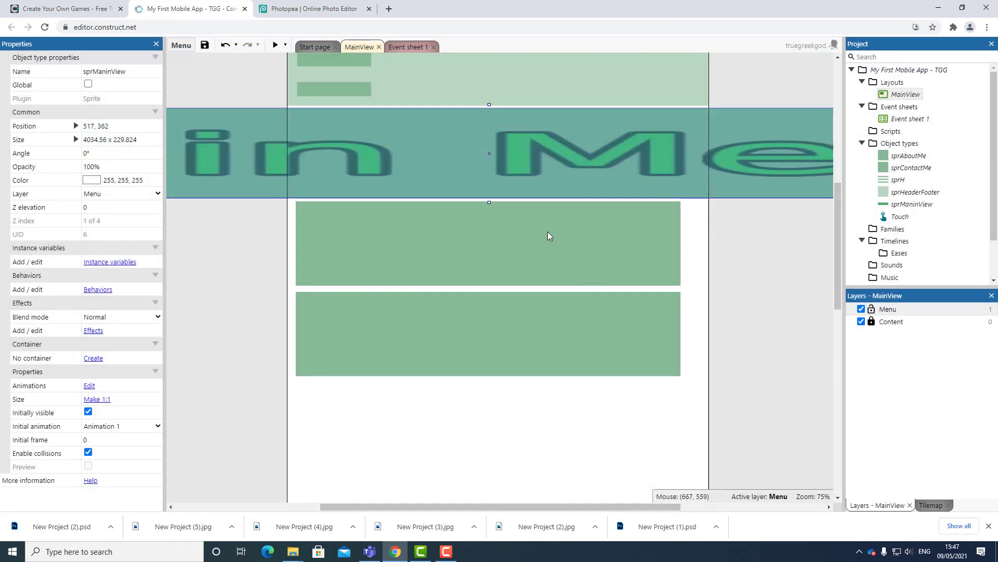
# - Shrink the Main Menu sprite to fit inside the layout's width just below the header, about 204 px high
pyautogui.keyDown('ctrl'); pyautogui.scroll(-6, 547, 236); pyautogui.keyUp('ctrl')
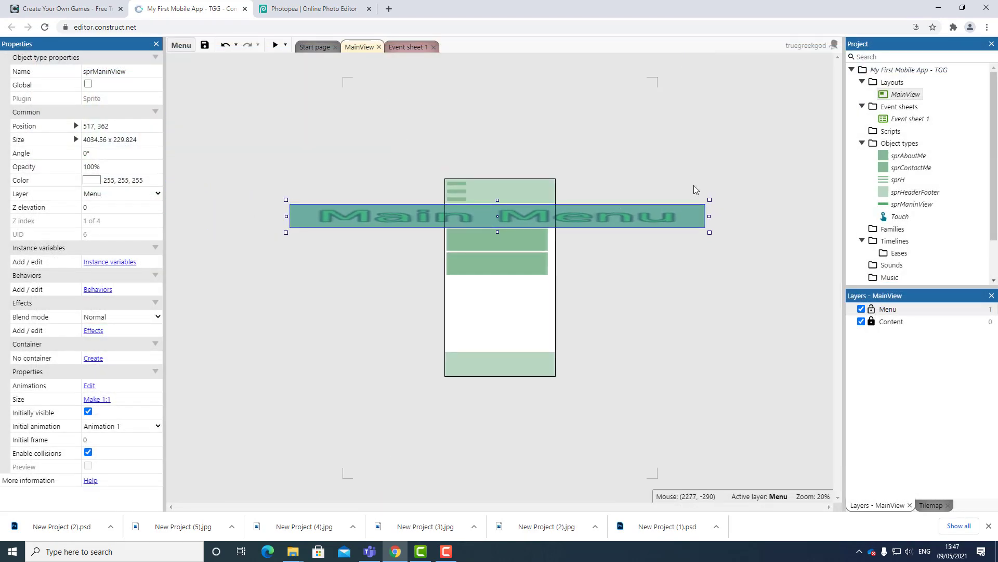
pyautogui.moveTo(709, 216); pyautogui.dragTo(549, 232)
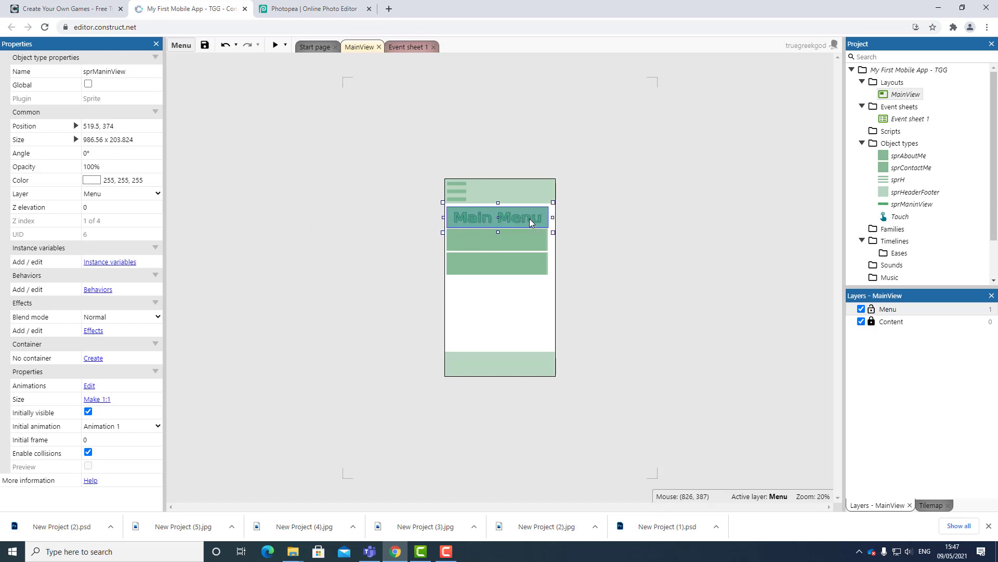
pyautogui.moveTo(531, 219); pyautogui.dragTo(551, 217)
pyautogui.click(634, 313)
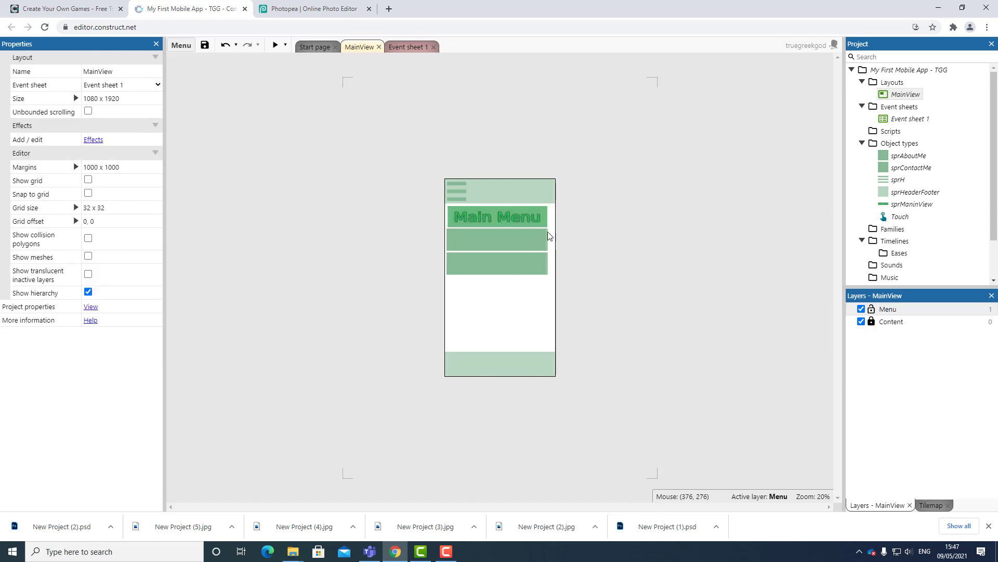
# - Preview the layout to check the Main Menu button, and close the preview
pyautogui.click(506, 243)
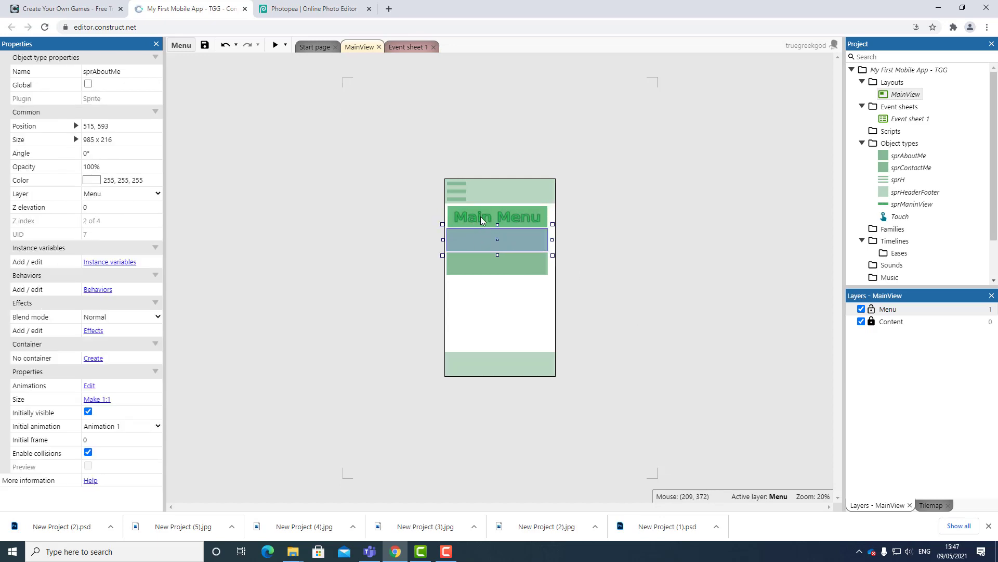
pyautogui.click(274, 45)
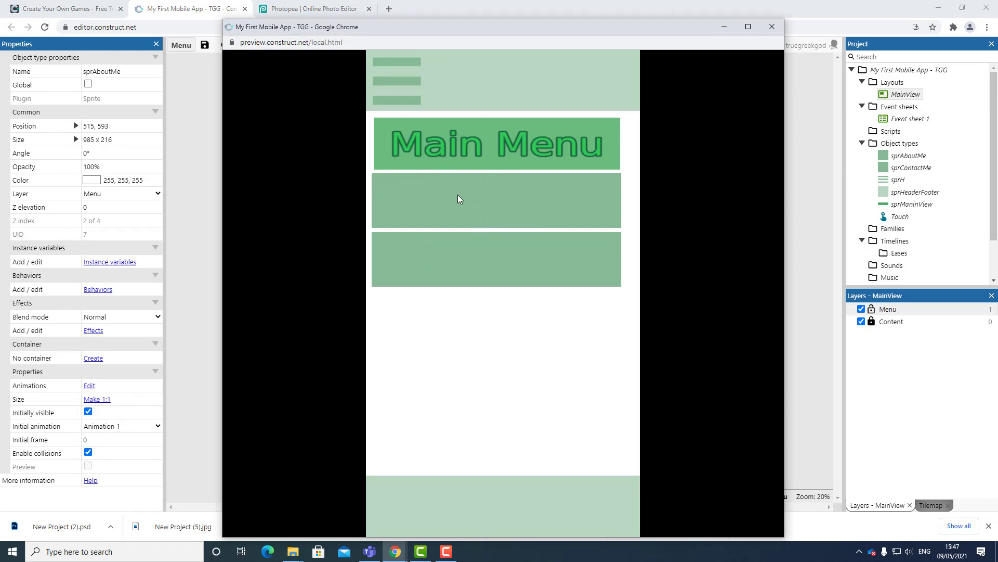
pyautogui.click(772, 26)
pyautogui.click(633, 227)
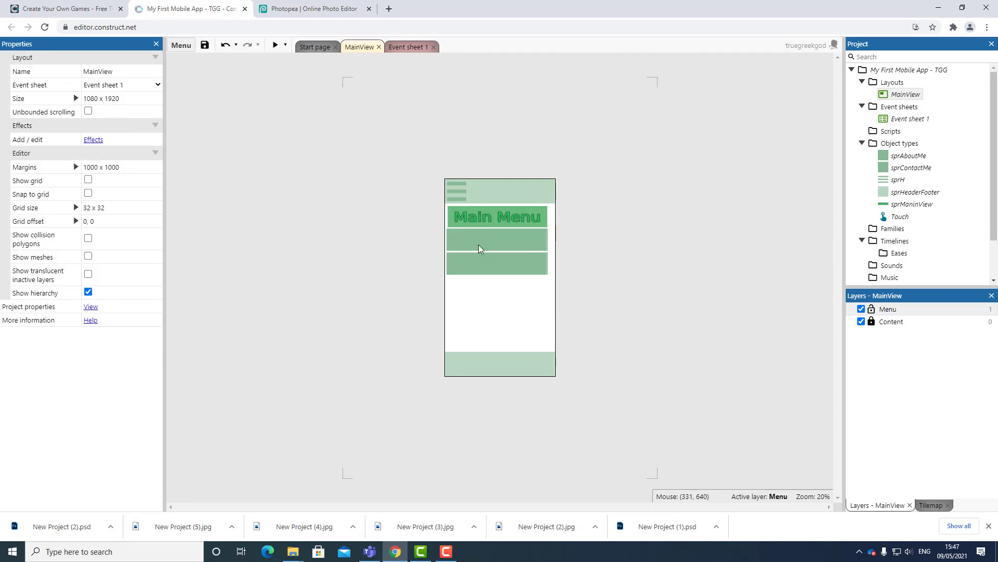
# - Load the aboutme image into the sprAboutMe sprite's animation frame
pyautogui.doubleClick(479, 248)
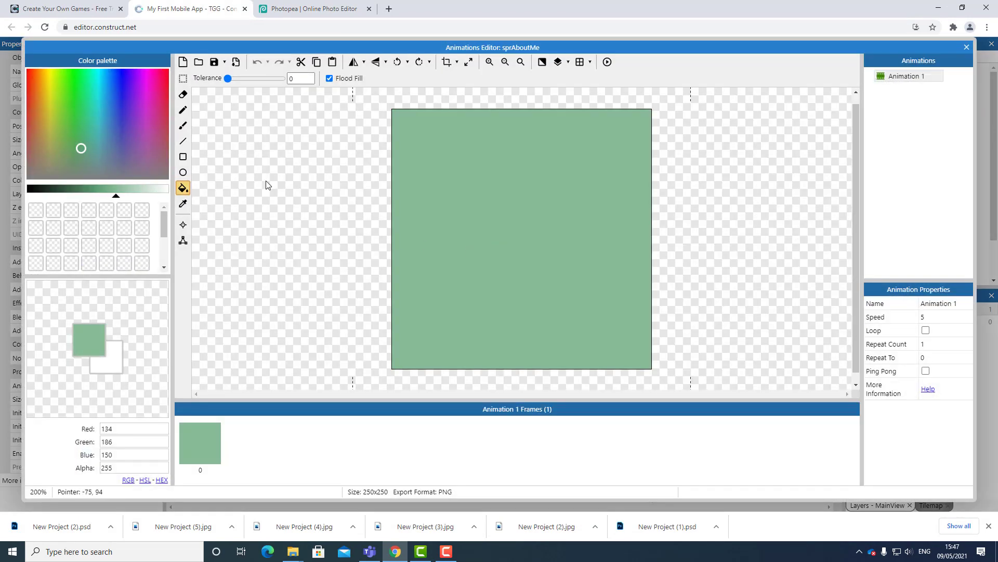
pyautogui.click(200, 63)
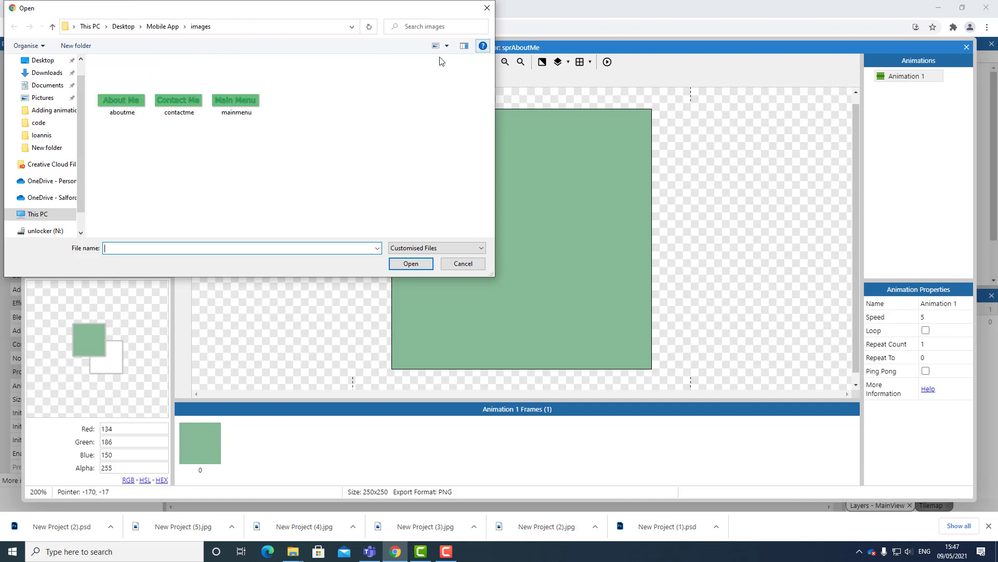
pyautogui.doubleClick(127, 110)
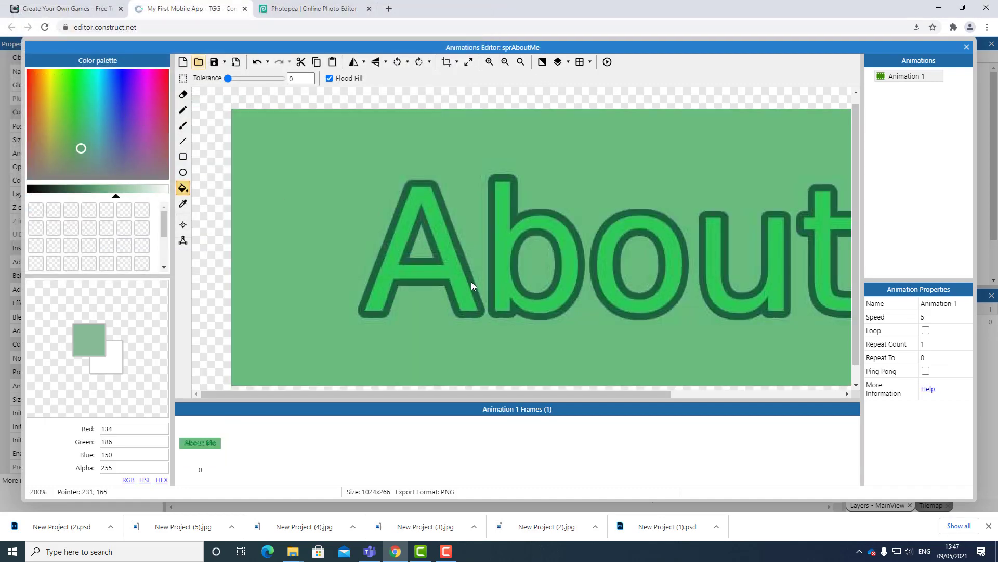
pyautogui.click(966, 47)
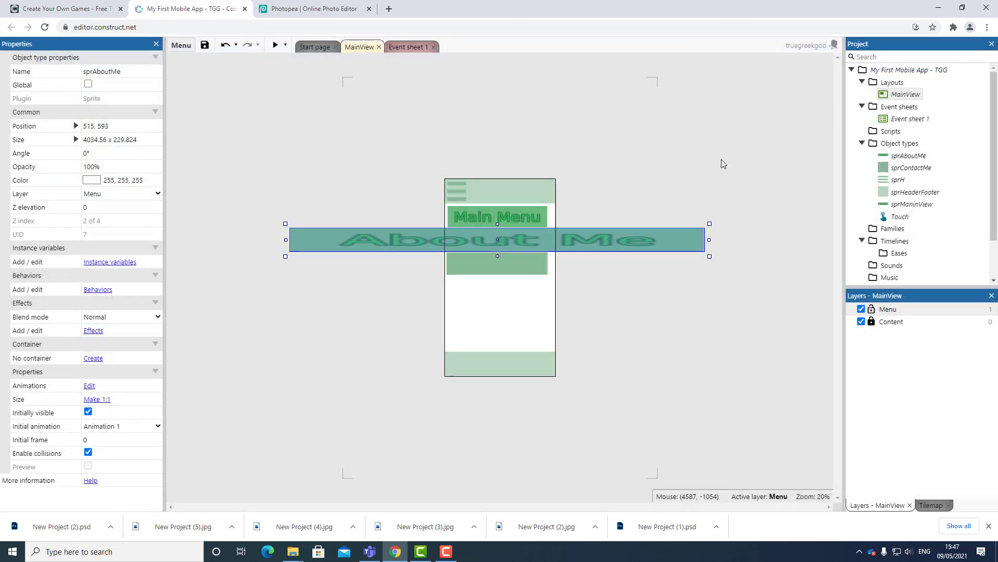
# - Narrow the About Me sprite from both sides to about 960 x 230 px so it lines up beneath the Main Menu button
pyautogui.moveTo(708, 239); pyautogui.dragTo(548, 246)
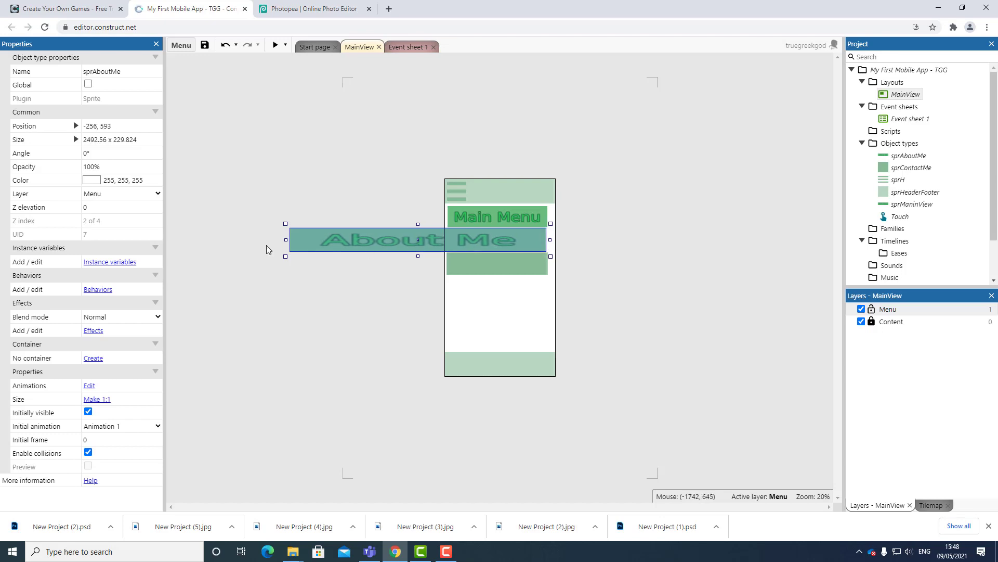
pyautogui.moveTo(285, 240); pyautogui.dragTo(441, 235)
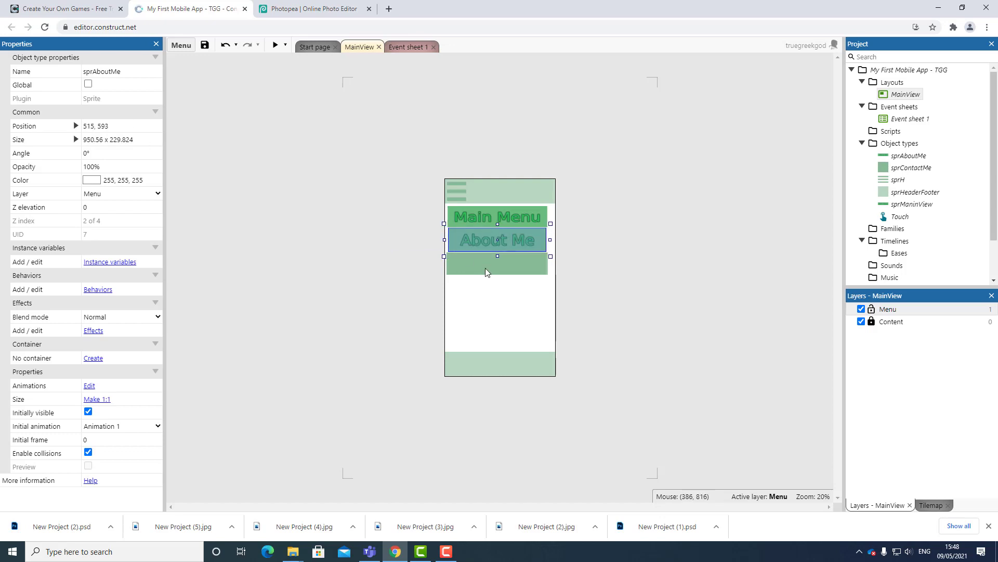
pyautogui.keyDown('ctrl'); pyautogui.scroll(5, 484, 277); pyautogui.keyUp('ctrl')
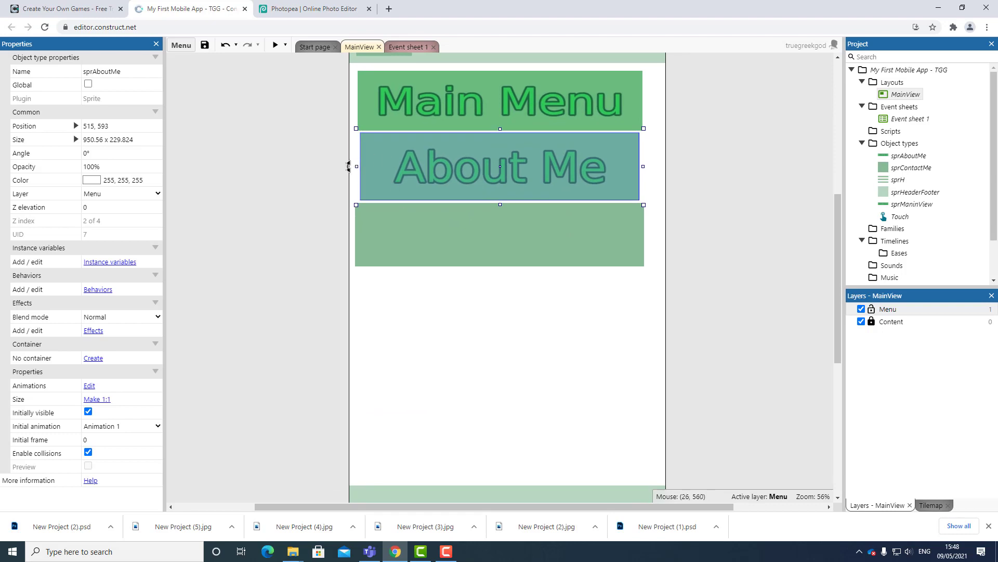
pyautogui.moveTo(356, 168); pyautogui.dragTo(353, 171)
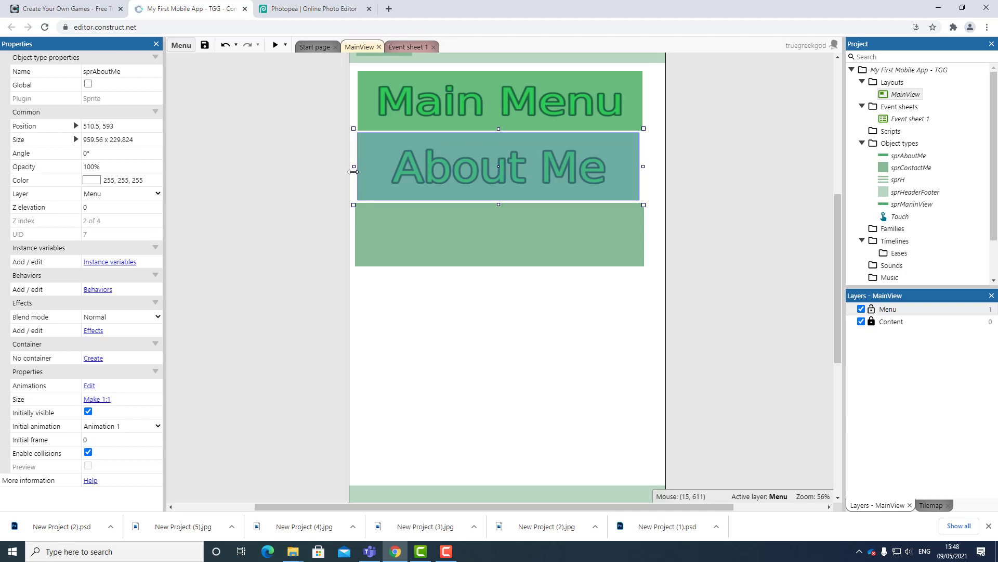
pyautogui.click(517, 349)
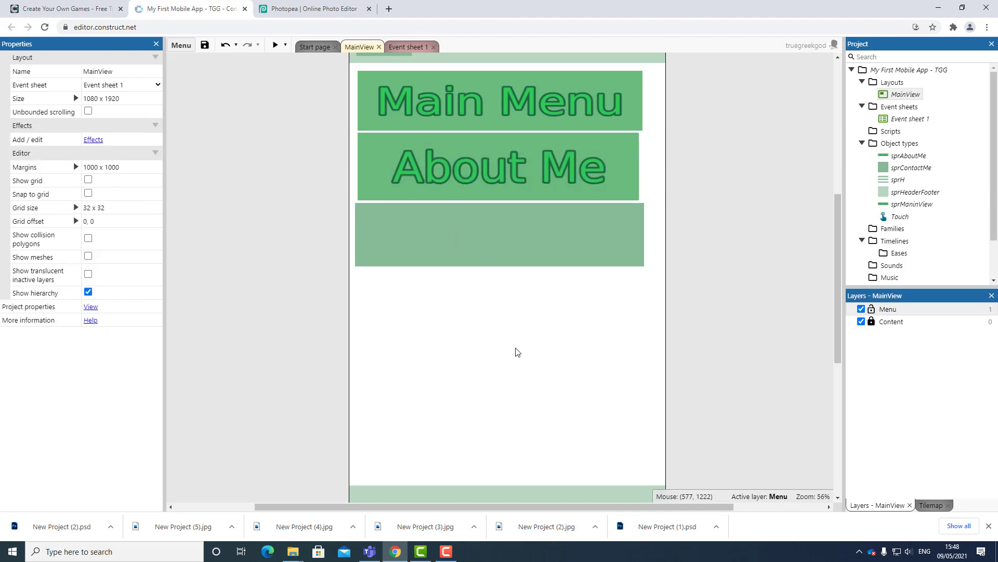
# - Set the Main Menu sprite's height to 229.824, the same as the About Me sprite
pyautogui.click(434, 113)
pyautogui.click(422, 178)
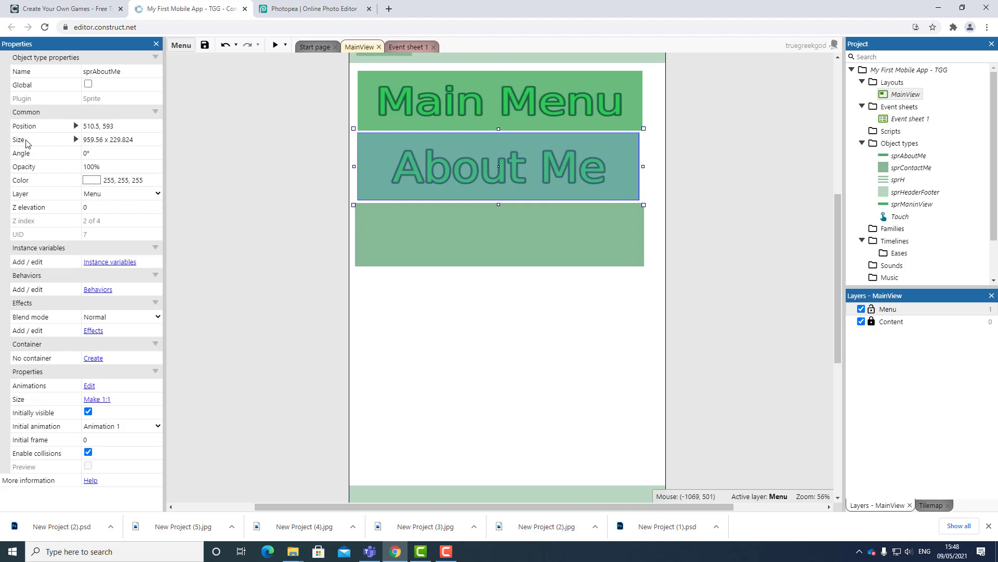
pyautogui.click(75, 140)
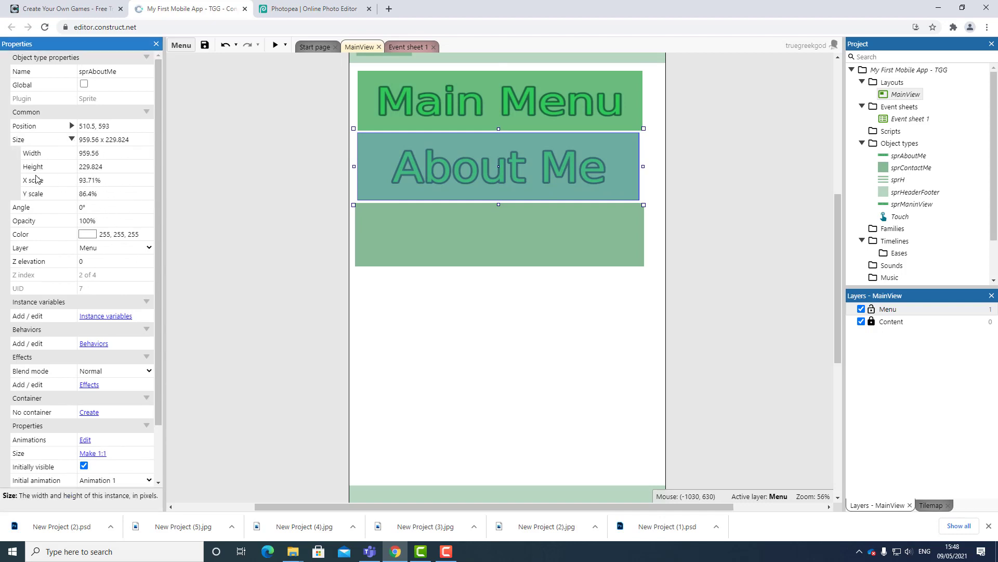
pyautogui.click(115, 168)
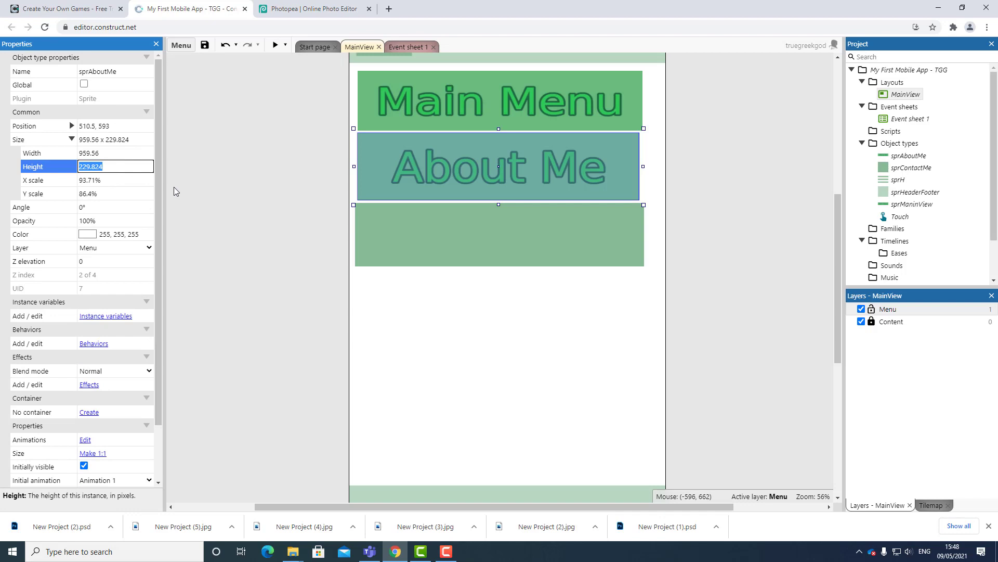
pyautogui.click(435, 271)
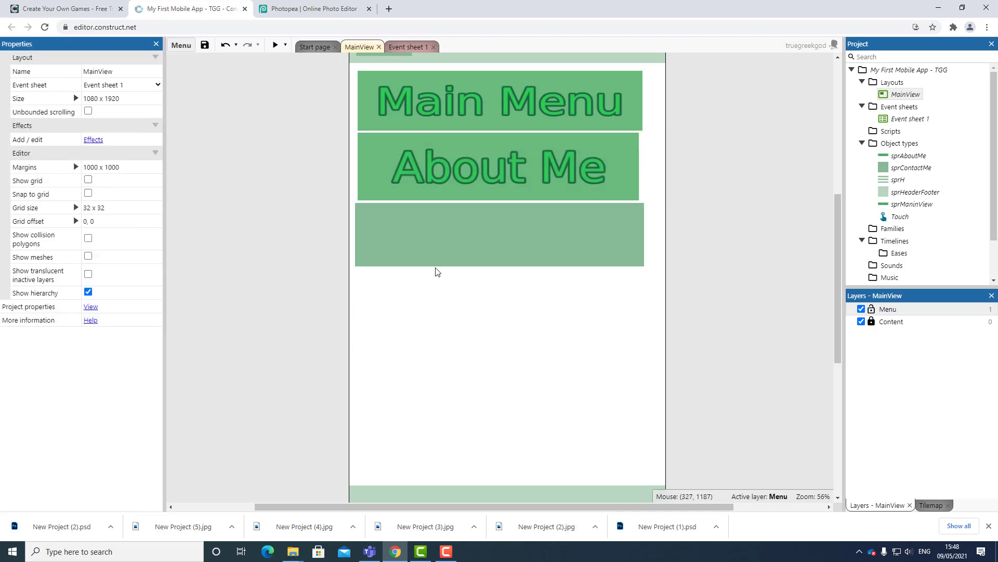
pyautogui.click(421, 92)
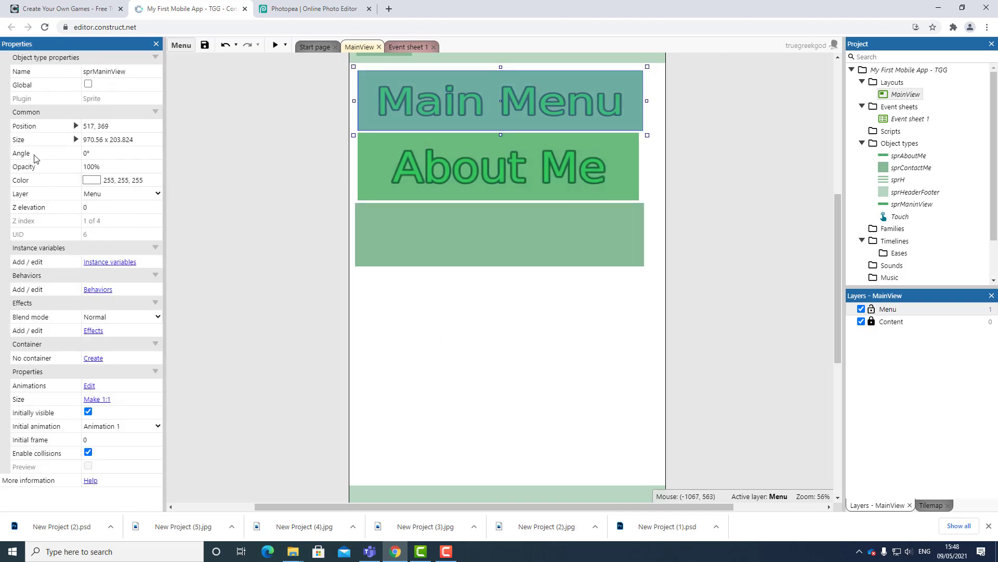
pyautogui.click(75, 139)
pyautogui.click(139, 167)
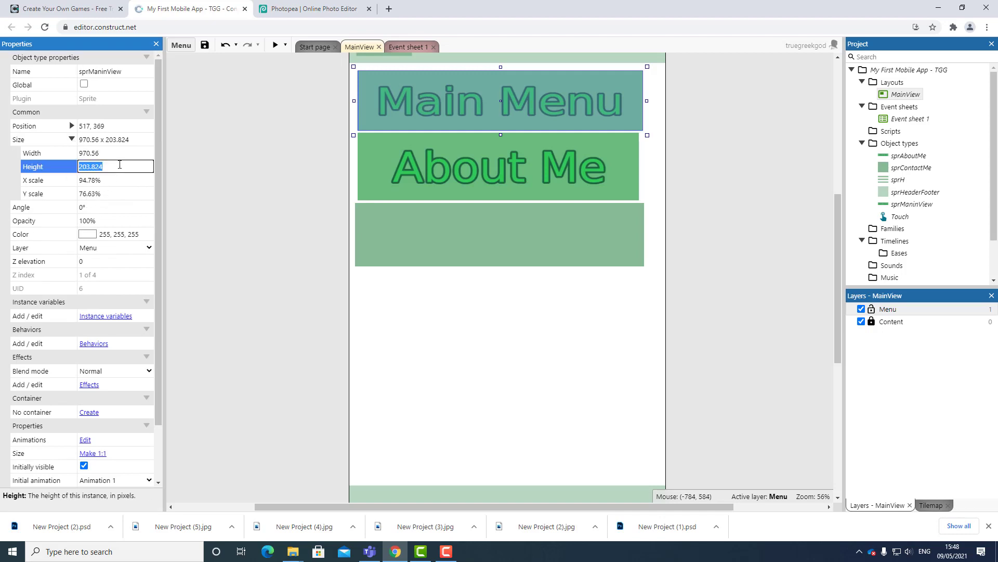
pyautogui.write('229.824')
pyautogui.press('Tab')
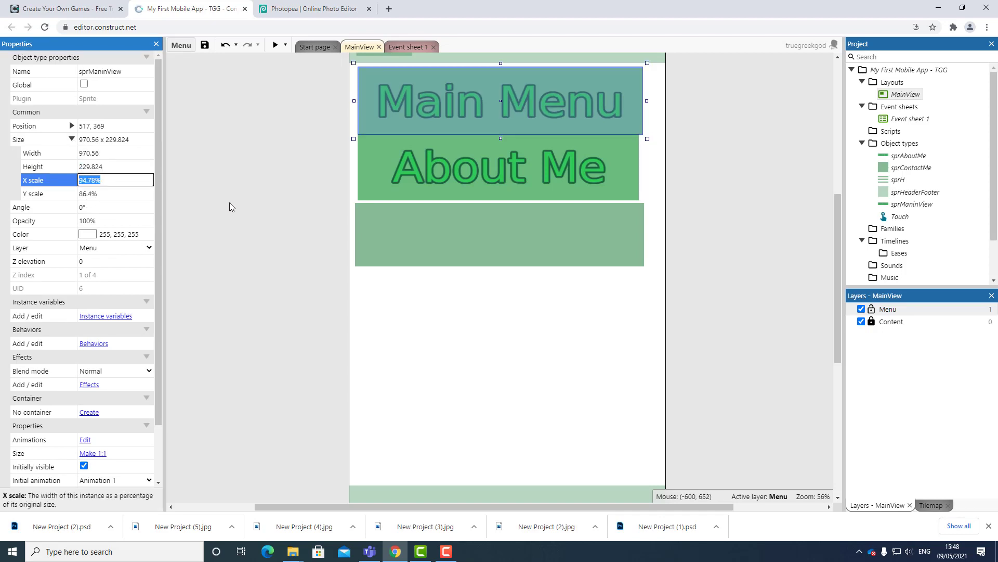
pyautogui.click(627, 351)
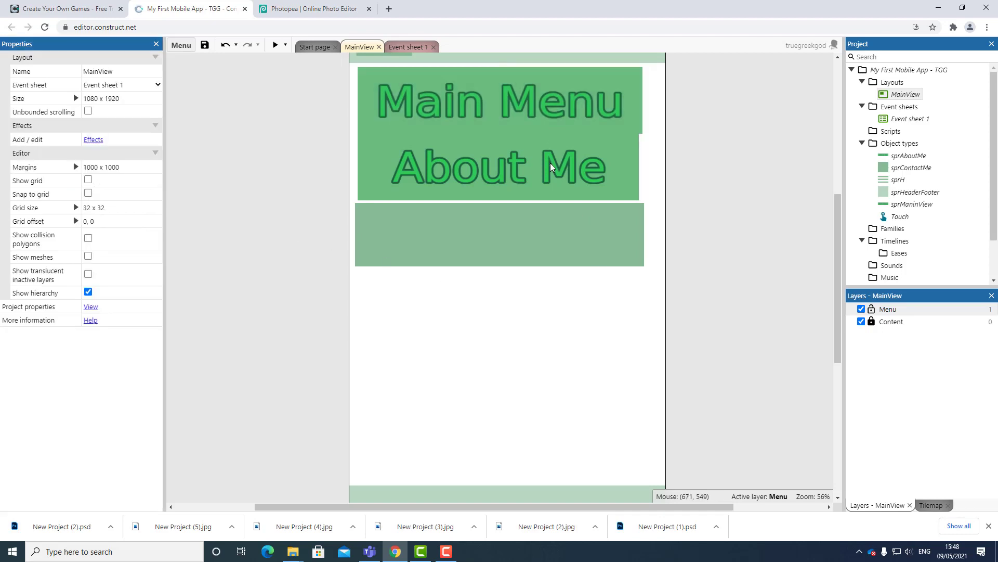
# - Move the About Me sprite down to Y 607, just clear of Main Menu, and widen it to 970.56 px on the right side
pyautogui.click(550, 165)
pyautogui.press('Down')
pyautogui.press('Down')
pyautogui.press('Down')
pyautogui.press('Down')
pyautogui.press('Down')
pyautogui.press('Down')
pyautogui.press('Down')
pyautogui.press('Down')
pyautogui.press('Down')
pyautogui.press('Down')
pyautogui.press('Down')
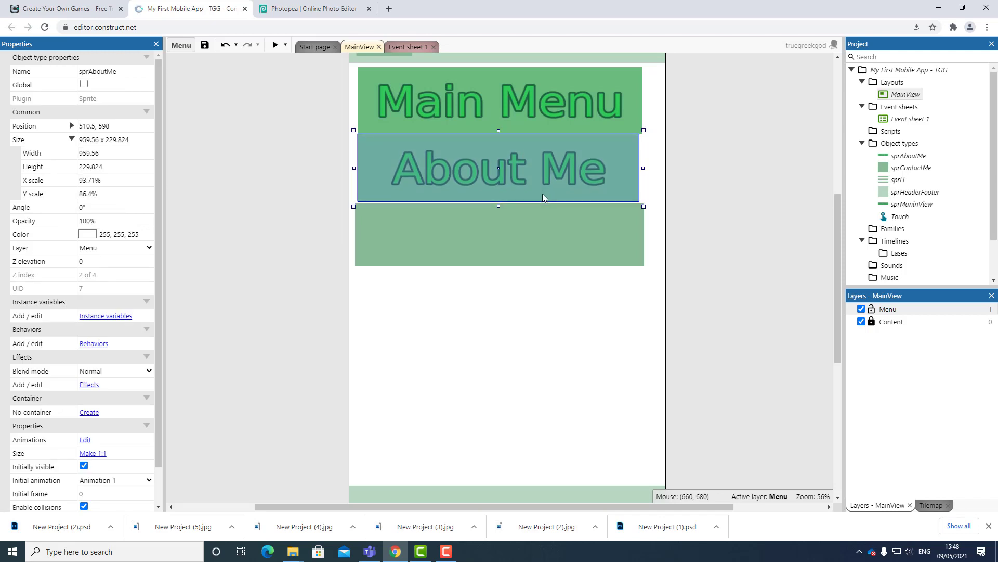
pyautogui.press('Down')
pyautogui.press('Down')
pyautogui.press('Down')
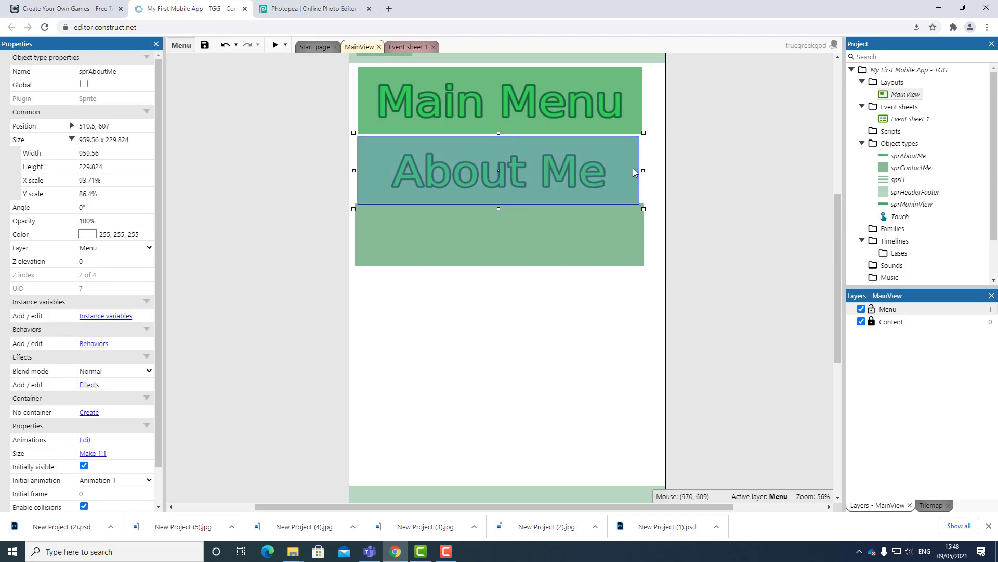
pyautogui.moveTo(643, 173); pyautogui.dragTo(646, 174)
pyautogui.click(537, 280)
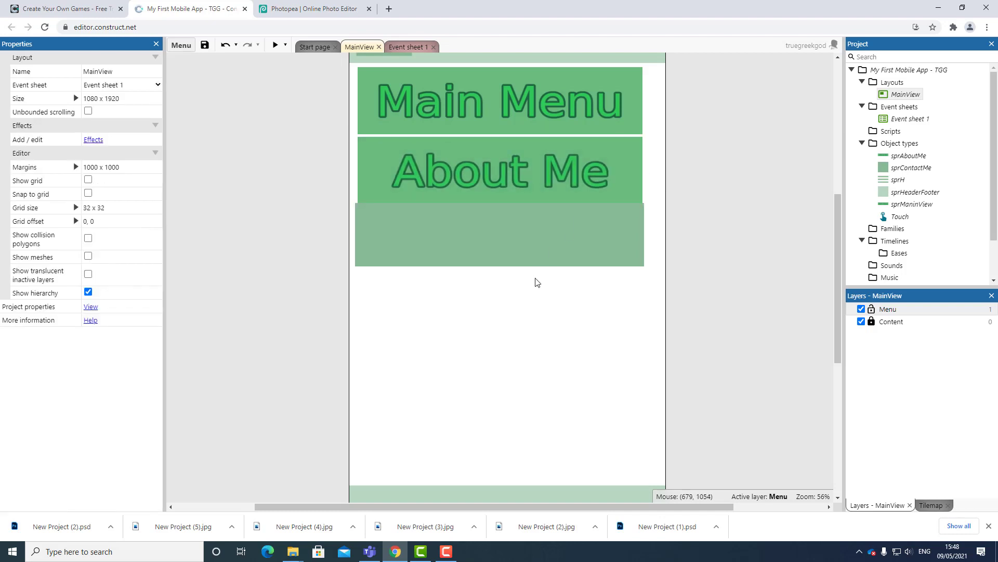
# - Nudge the blank sprContactMe sprite down to Y 850, leaving a small gap beneath the About Me button
pyautogui.click(536, 258)
pyautogui.press('Down')
pyautogui.press('Down')
pyautogui.press('Down')
pyautogui.press('Down')
pyautogui.press('Down')
pyautogui.press('Down')
pyautogui.press('Down')
pyautogui.press('Down')
pyautogui.press('Down')
pyautogui.press('Down')
pyautogui.press('Down')
pyautogui.press('Down')
pyautogui.press('Down')
pyautogui.press('Down')
pyautogui.press('Down')
pyautogui.press('Down')
pyautogui.press('Down')
pyautogui.press('Down')
pyautogui.press('Down')
pyautogui.press('Down')
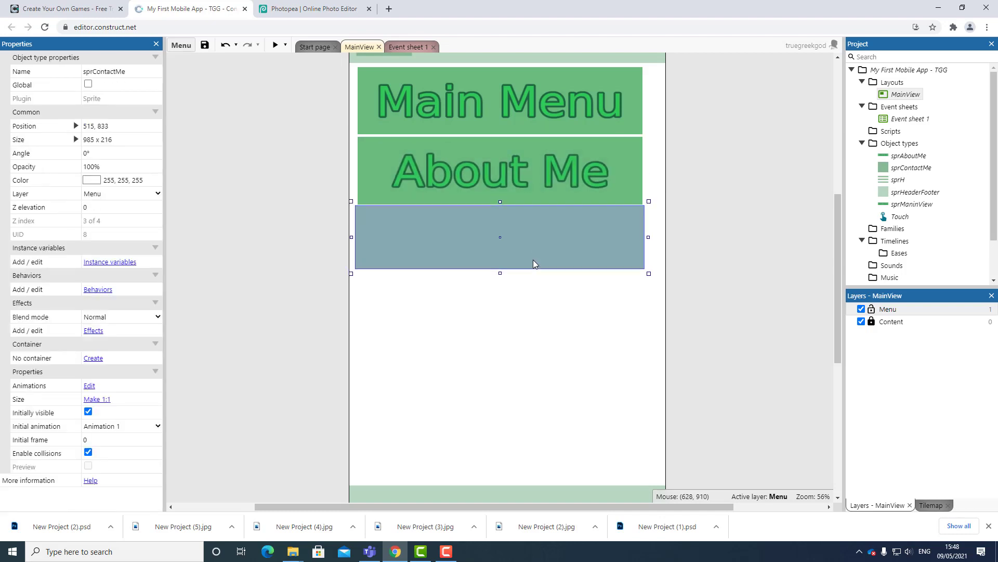
pyautogui.press('Down')
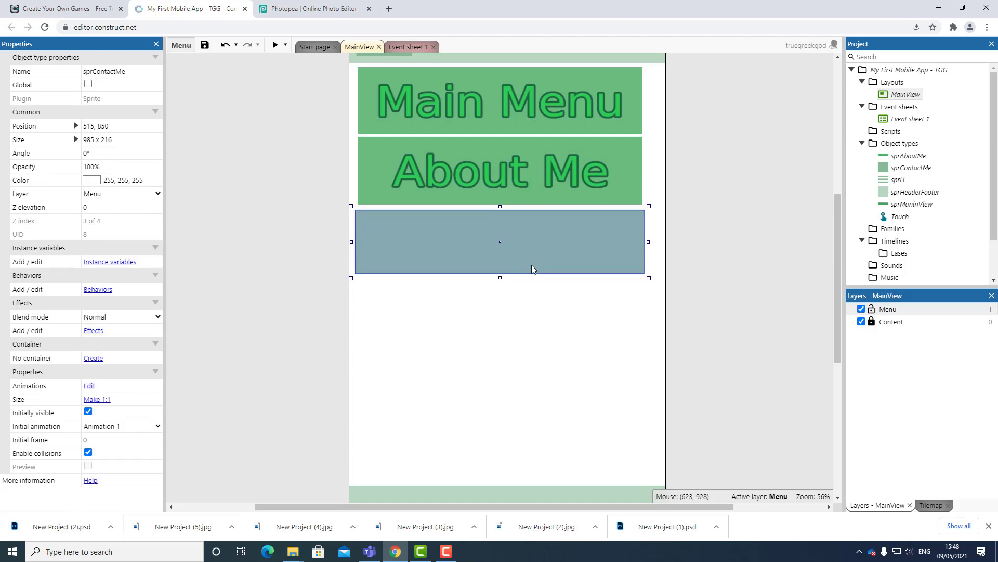
# - Load the contactme image into the sprContactMe sprite's animation frame
pyautogui.doubleClick(532, 262)
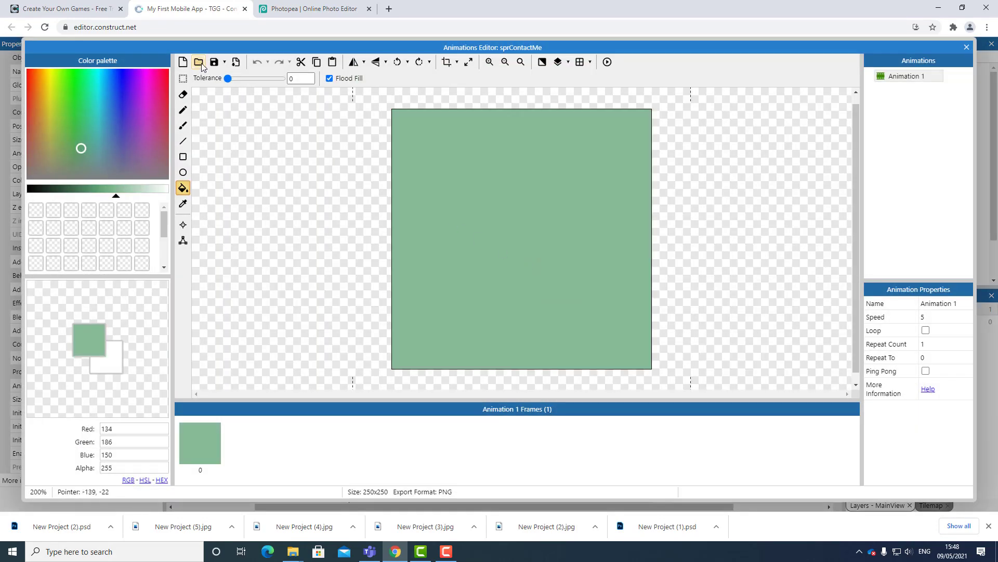
pyautogui.click(203, 64)
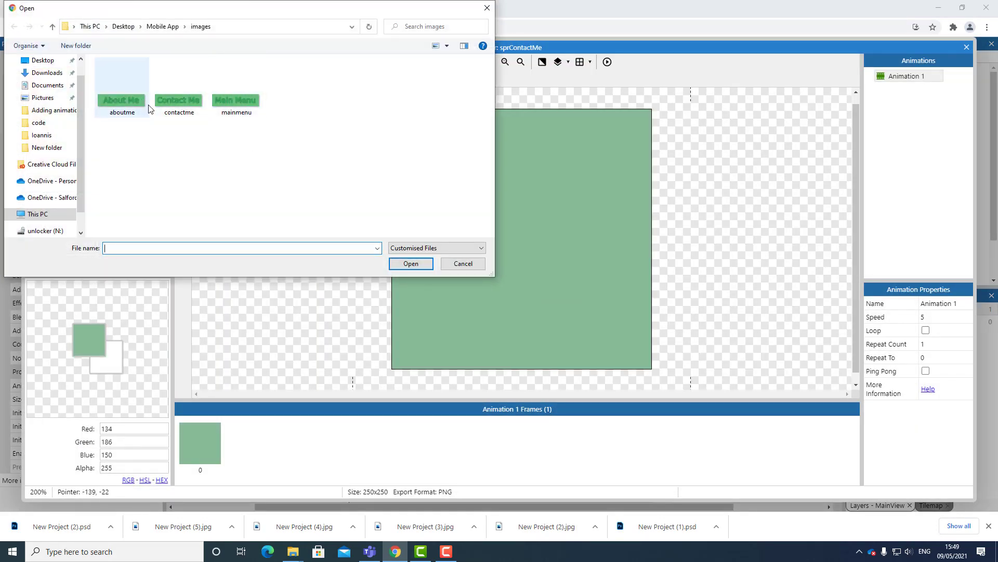
pyautogui.doubleClick(177, 102)
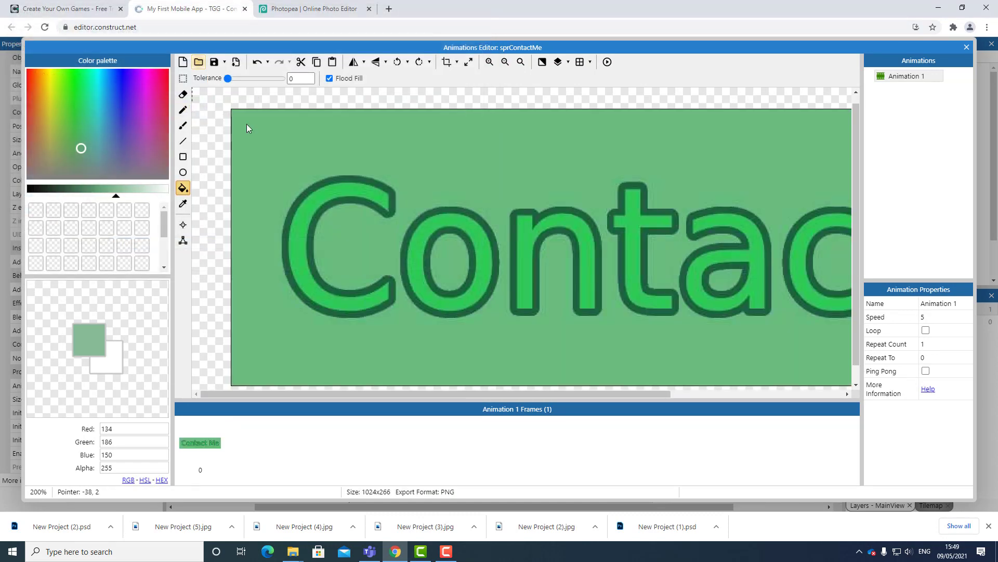
pyautogui.click(967, 48)
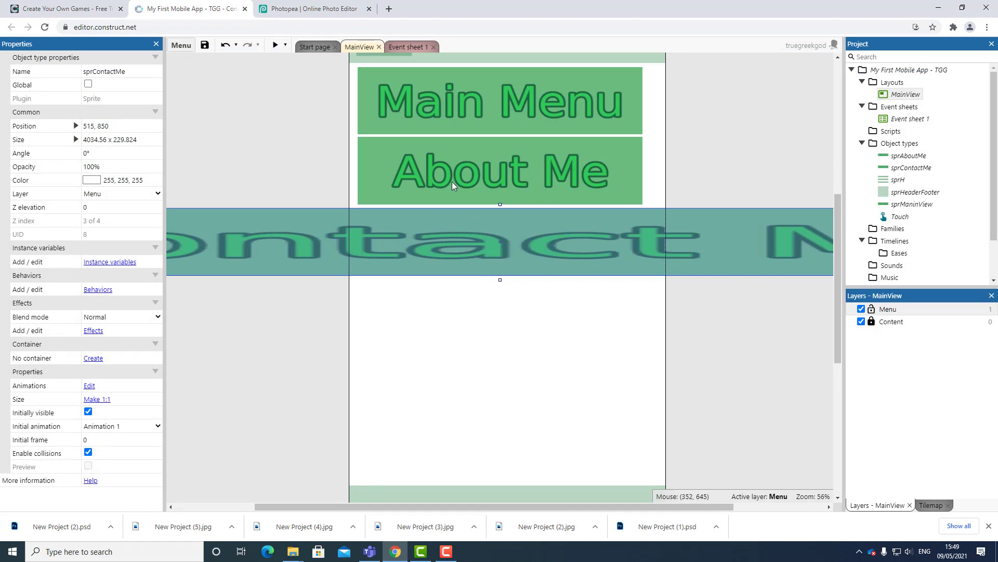
# - Copy the About Me sprite's size, 970.56 x 229.824, and apply it to the Contact Me sprite
pyautogui.click(452, 182)
pyautogui.click(116, 139)
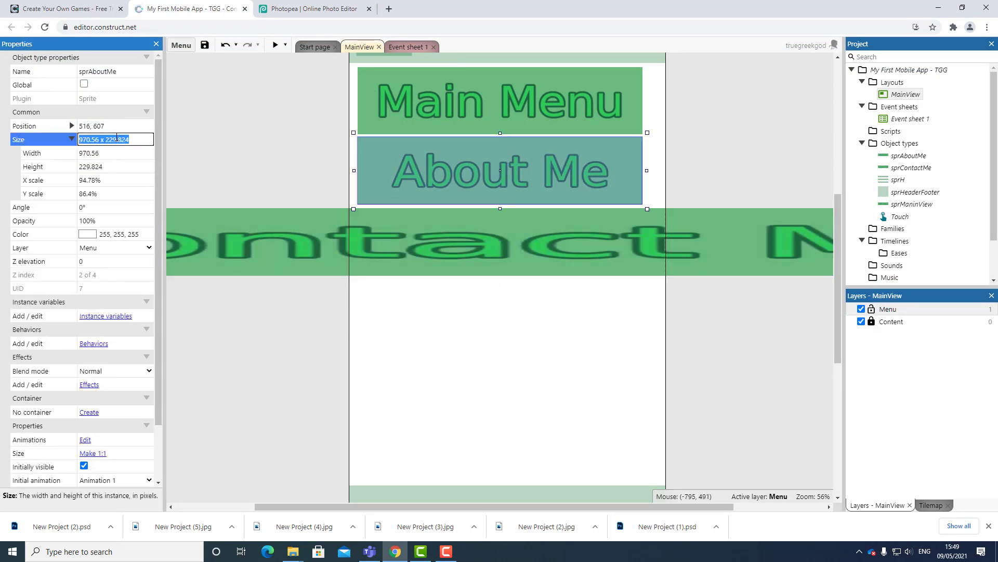
pyautogui.rightClick(116, 139)
pyautogui.click(114, 178)
pyautogui.rightClick(116, 137)
pyautogui.click(143, 186)
pyautogui.click(364, 249)
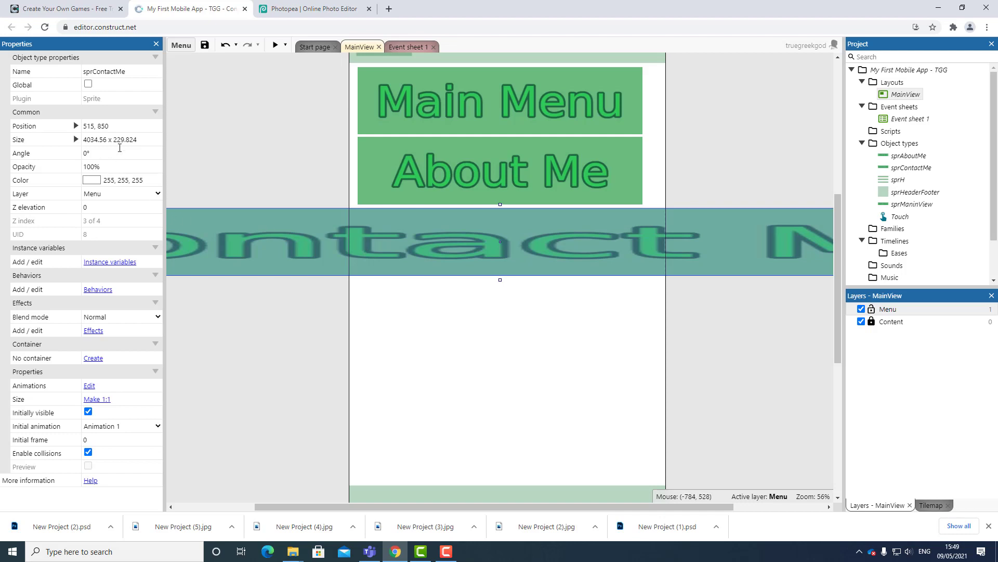
pyautogui.click(120, 141)
pyautogui.rightClick(125, 142)
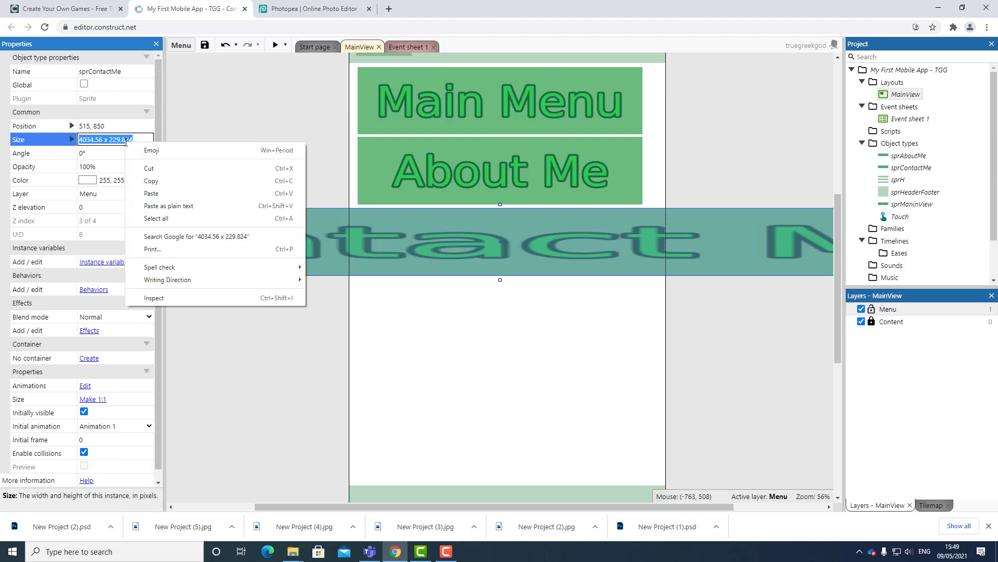
pyautogui.click(151, 193)
pyautogui.press('Tab')
pyautogui.click(403, 332)
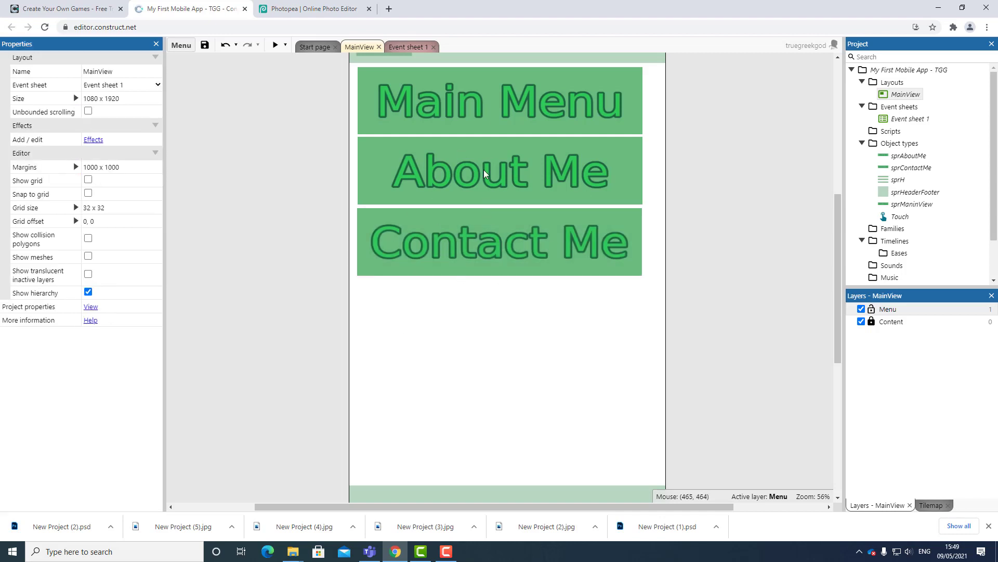
# - Check the size values of the Main Menu and About Me sprites to compare them
pyautogui.click(532, 101)
pyautogui.click(140, 140)
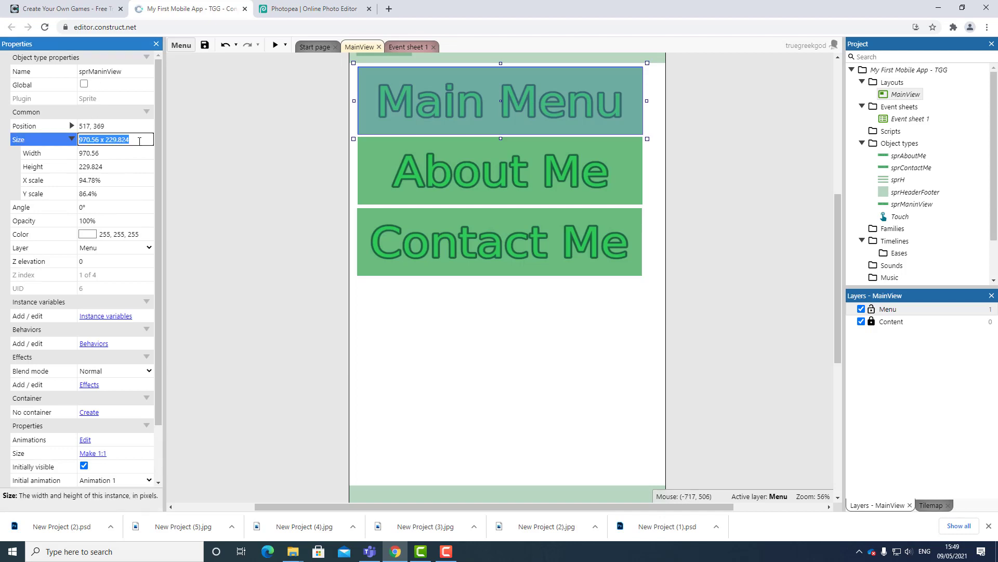
pyautogui.click(139, 139)
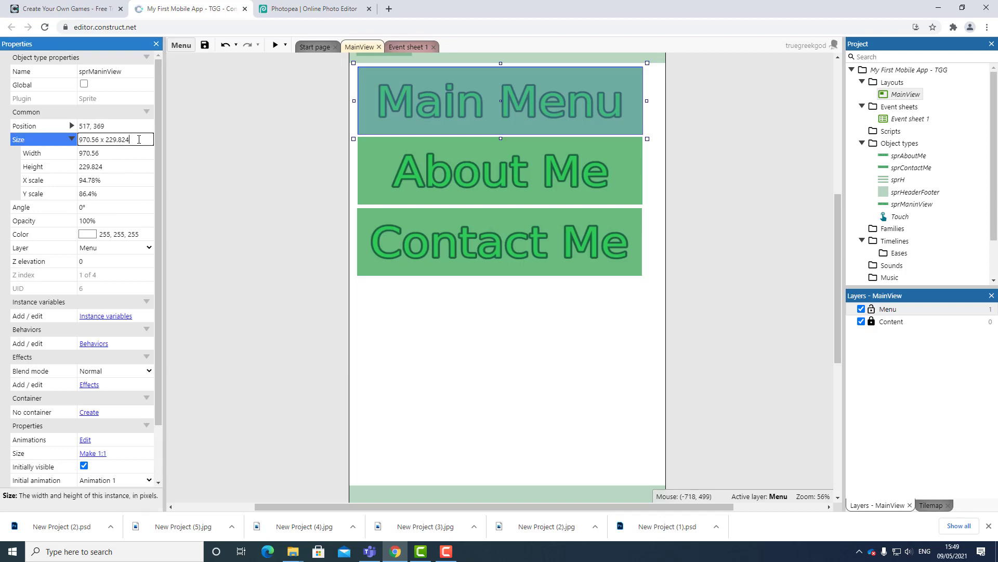
pyautogui.click(413, 171)
pyautogui.doubleClick(126, 137)
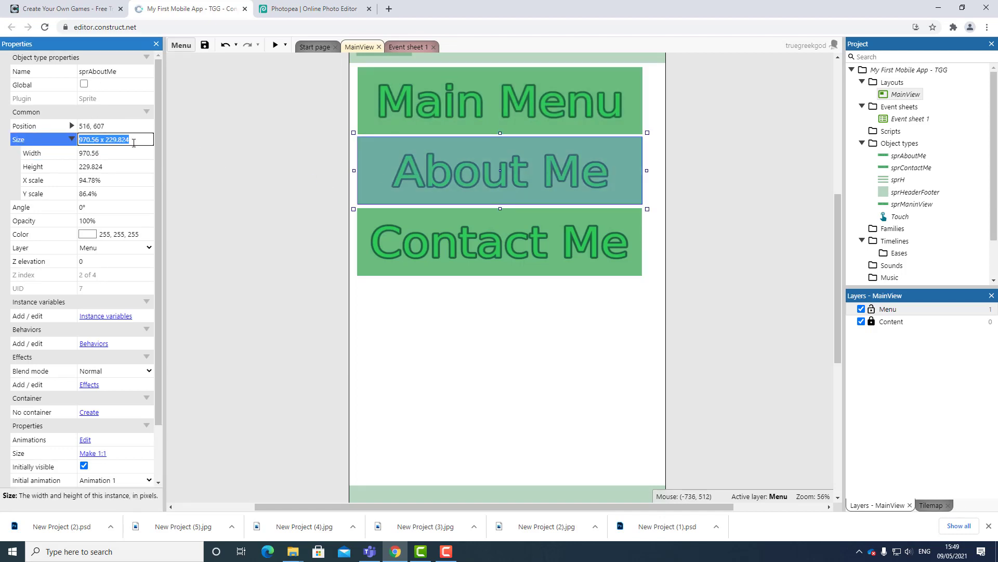
pyautogui.click(134, 143)
pyautogui.click(715, 265)
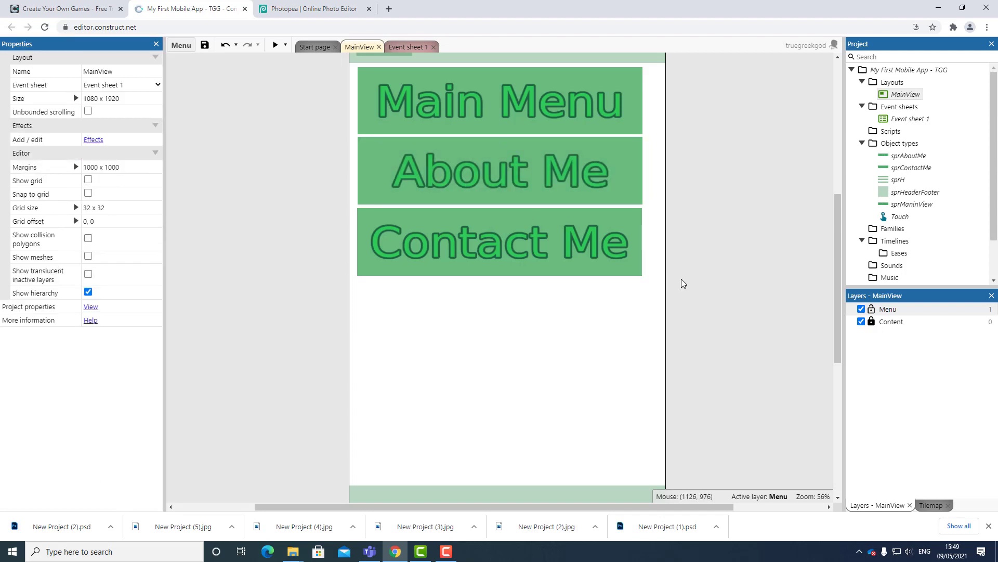
# - Make the Main Menu, About Me and Contact Me sprites initially invisible together, and preview the layout
pyautogui.scroll(5, 634, 278)
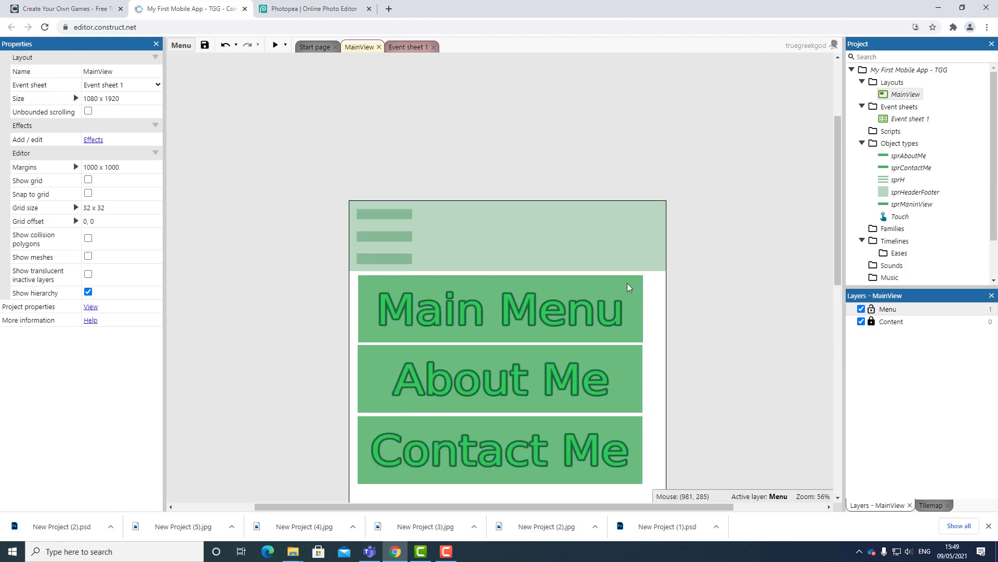
pyautogui.scroll(-1, 470, 353)
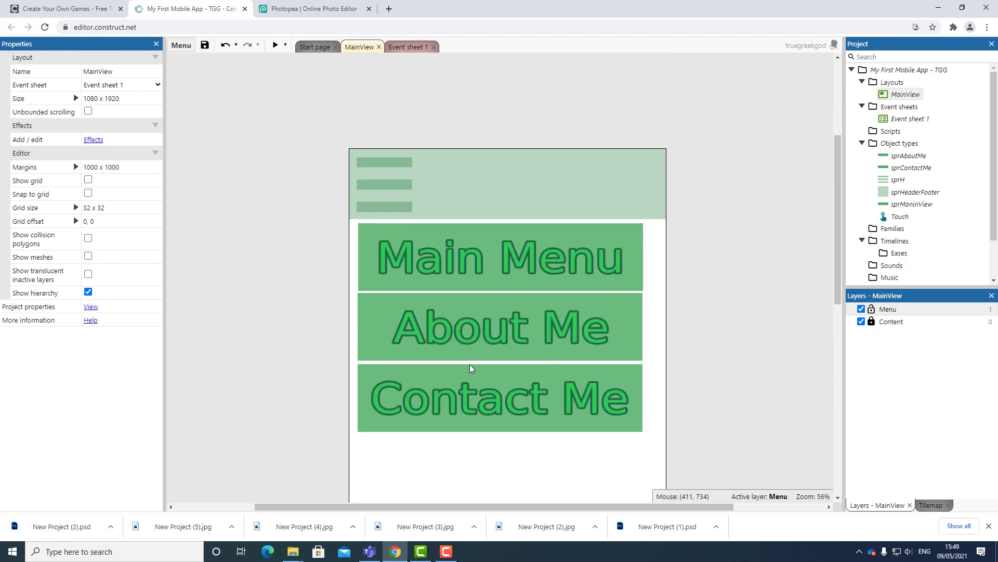
pyautogui.scroll(-1, 470, 370)
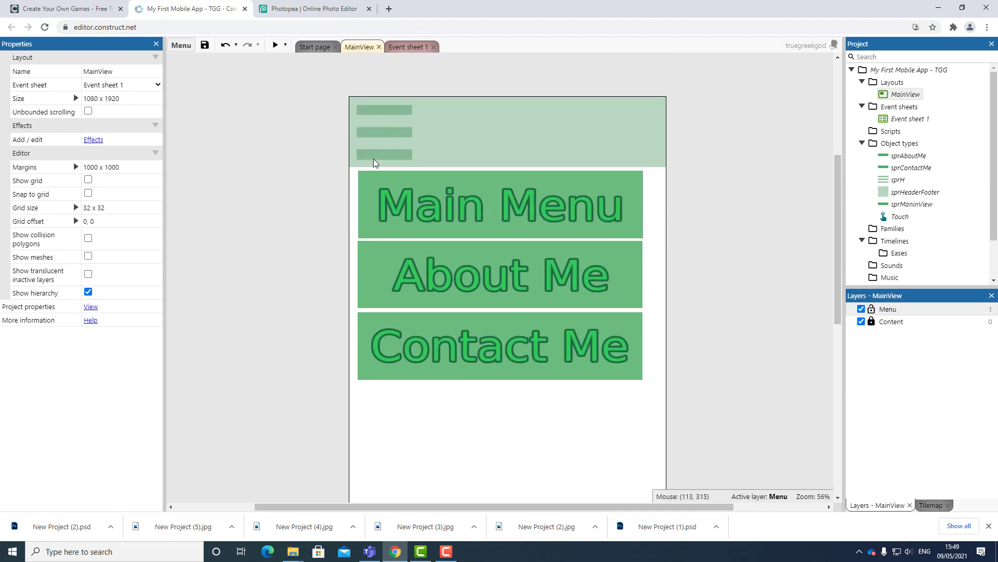
pyautogui.click(465, 221)
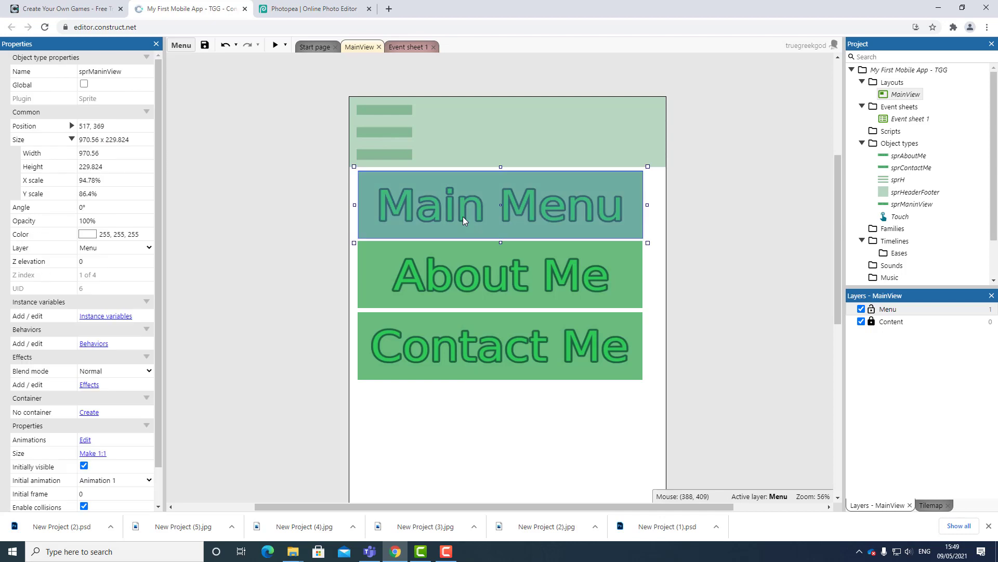
pyautogui.keyDown('shift'); pyautogui.click(451, 290); pyautogui.keyUp('shift')
pyautogui.keyDown('shift'); pyautogui.click(447, 355); pyautogui.keyUp('shift')
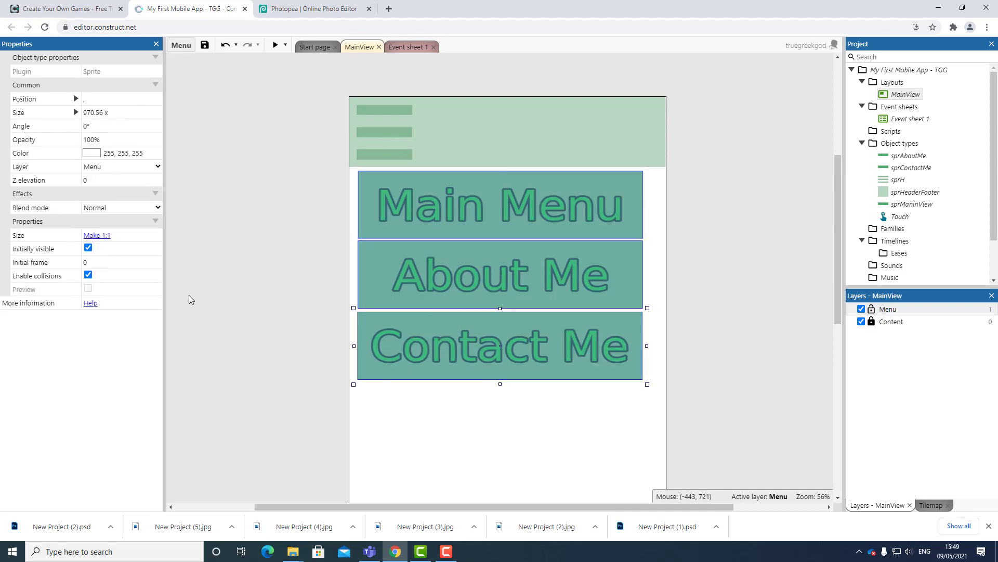
pyautogui.click(88, 248)
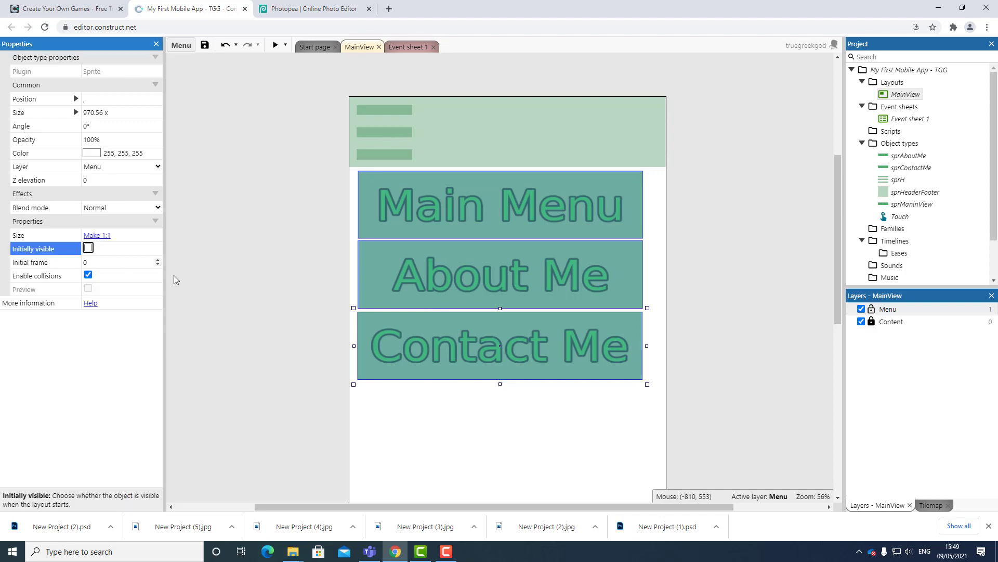
pyautogui.click(187, 281)
pyautogui.click(276, 46)
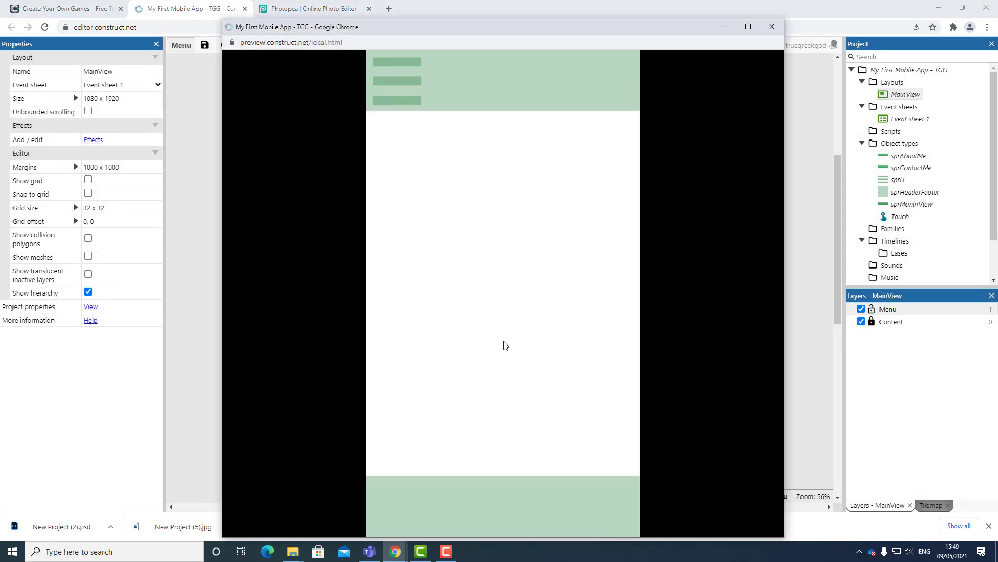
pyautogui.click(772, 26)
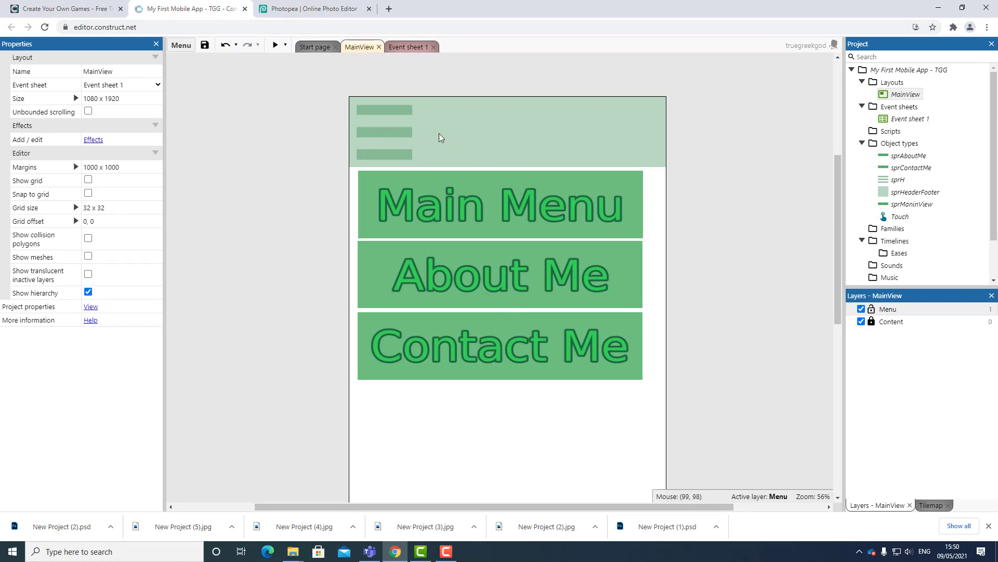
# - Add a Touch event to Event sheet 1 with the condition On tap object for sprH
pyautogui.click(382, 135)
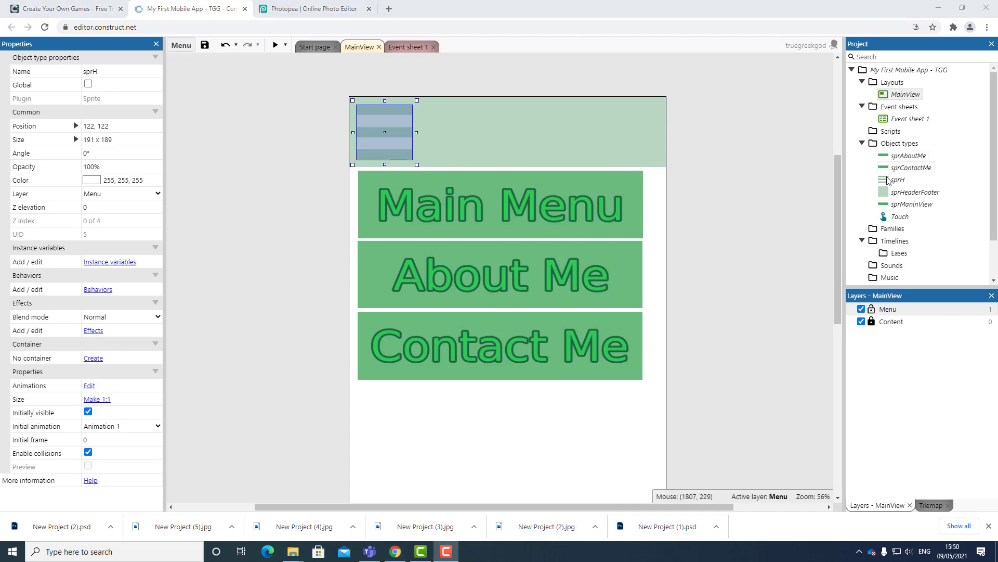
pyautogui.doubleClick(917, 120)
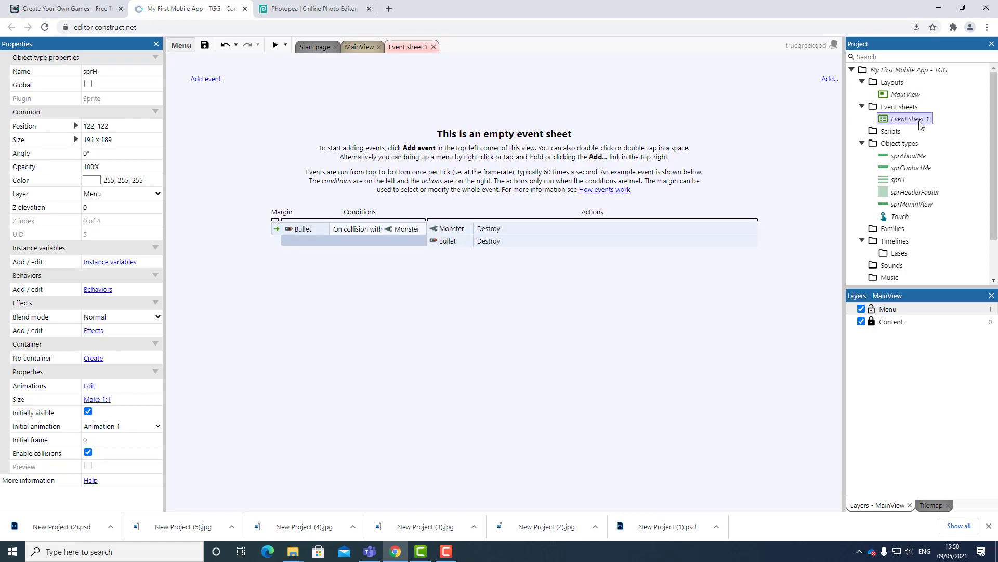
pyautogui.click(201, 80)
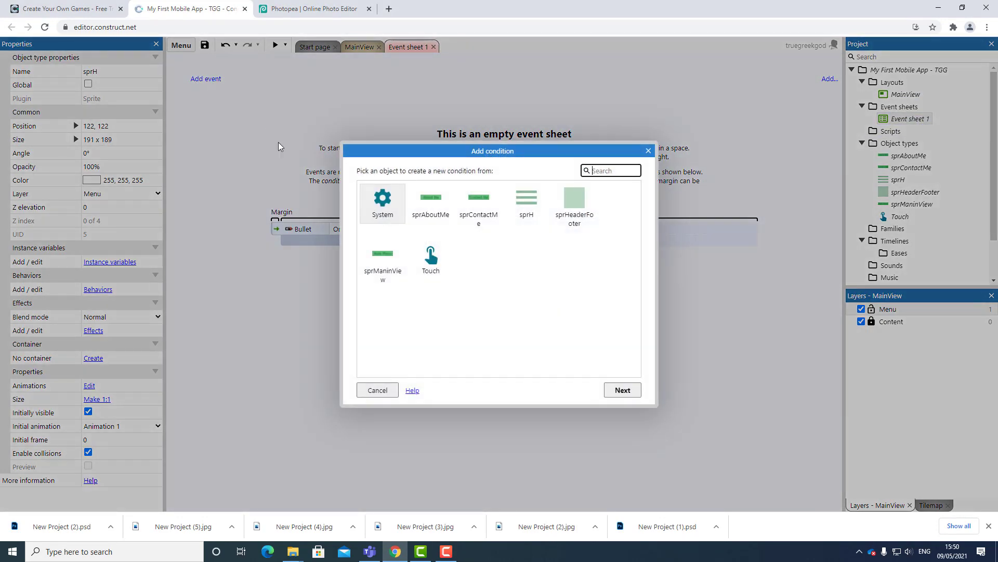
pyautogui.doubleClick(431, 259)
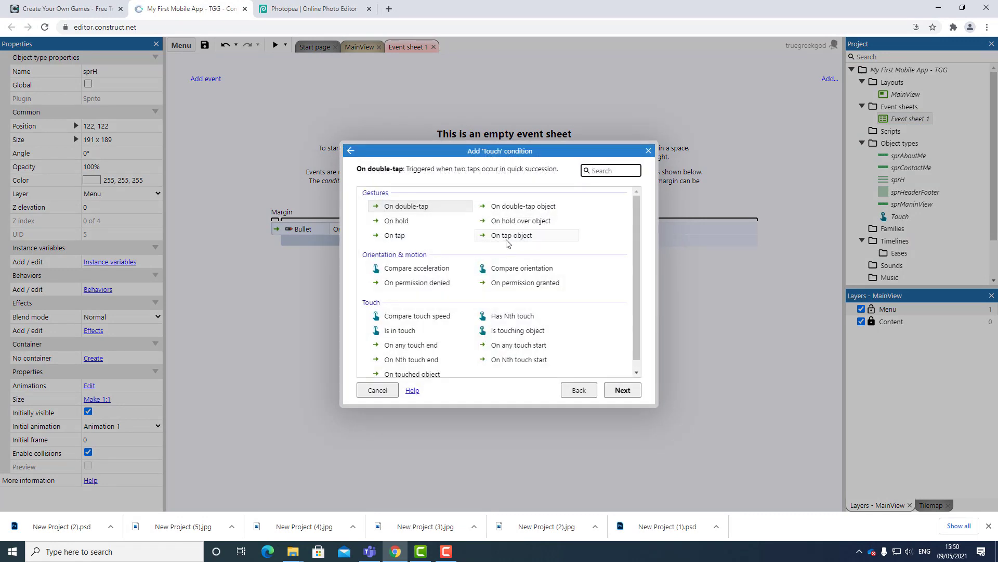
pyautogui.doubleClick(531, 240)
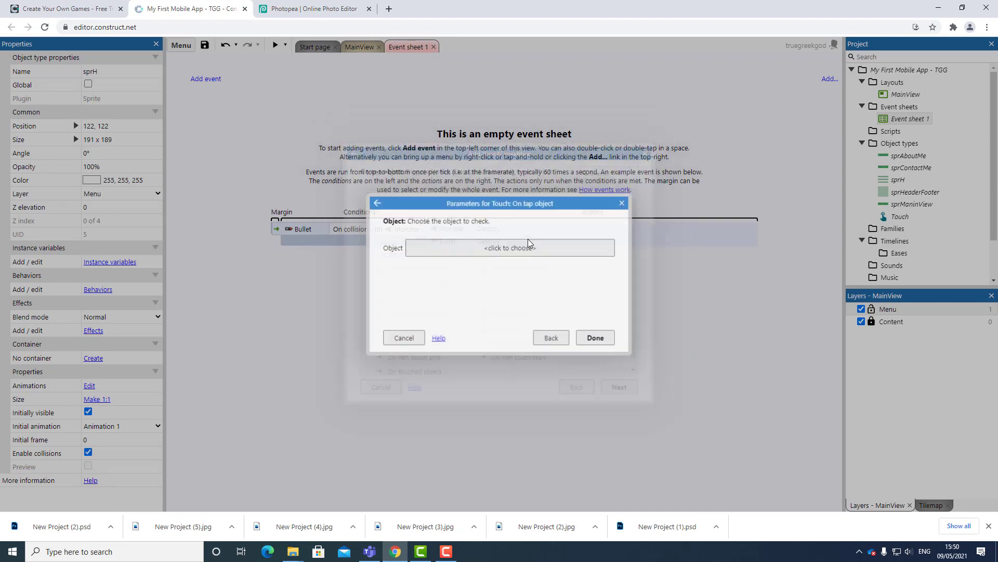
pyautogui.click(471, 249)
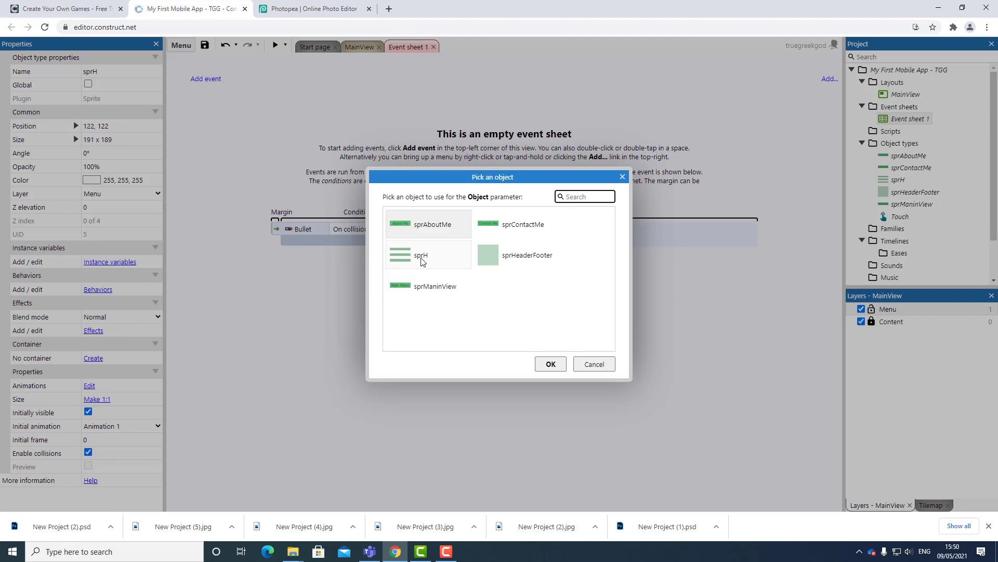
pyautogui.doubleClick(425, 260)
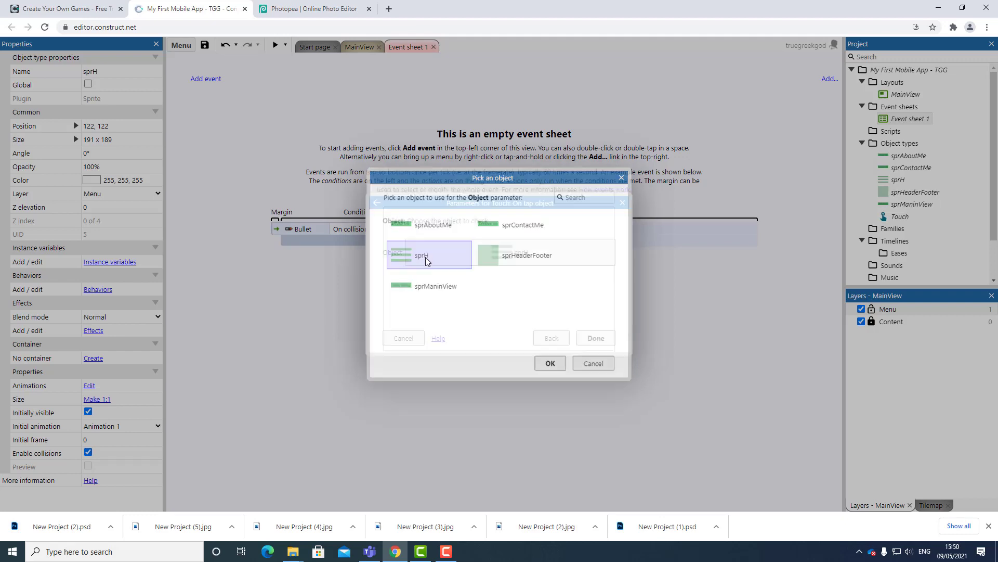
pyautogui.click(596, 339)
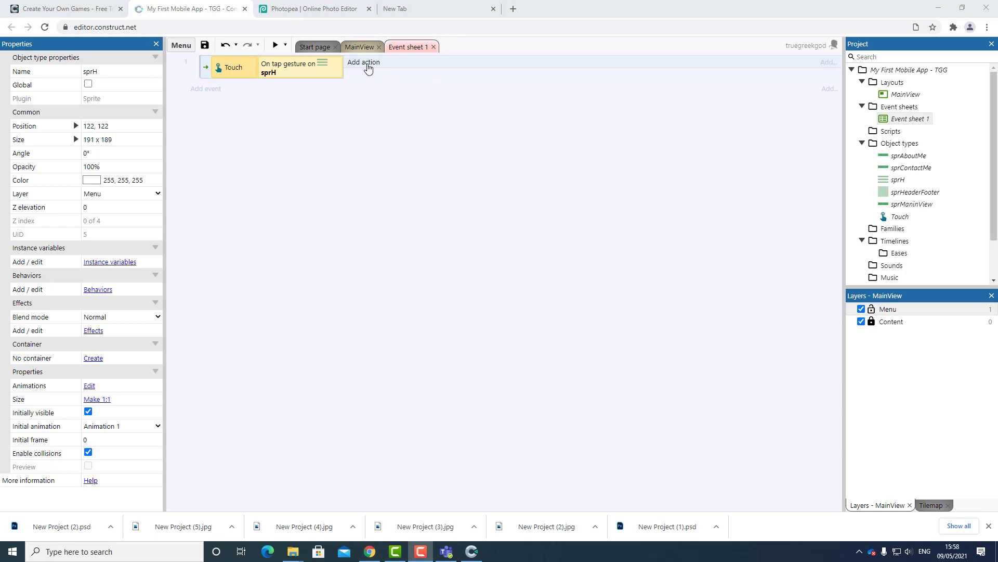
# - Add a Set visible action to the sprH tap event that sets sprAboutMe to Visible
pyautogui.click(364, 63)
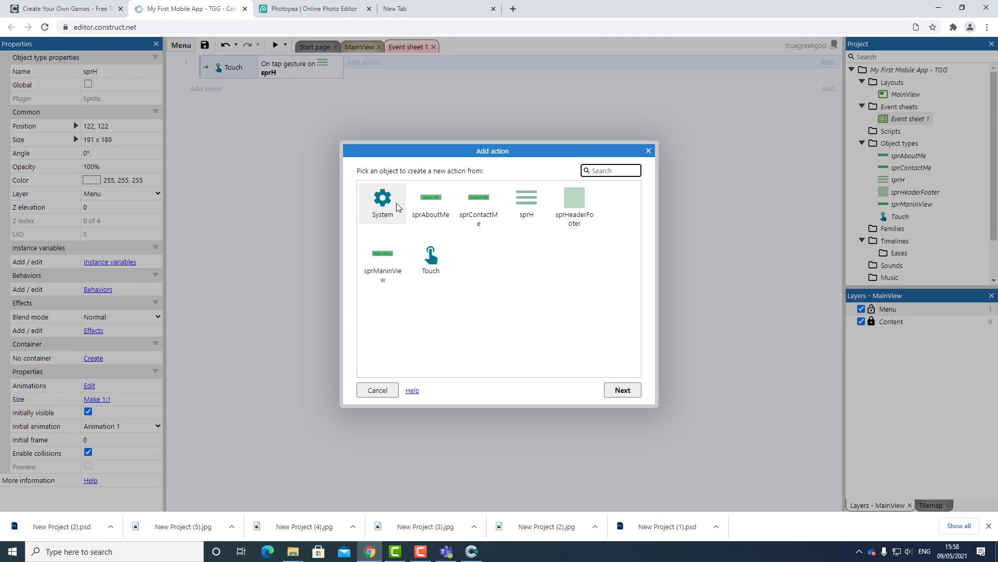
pyautogui.click(428, 209)
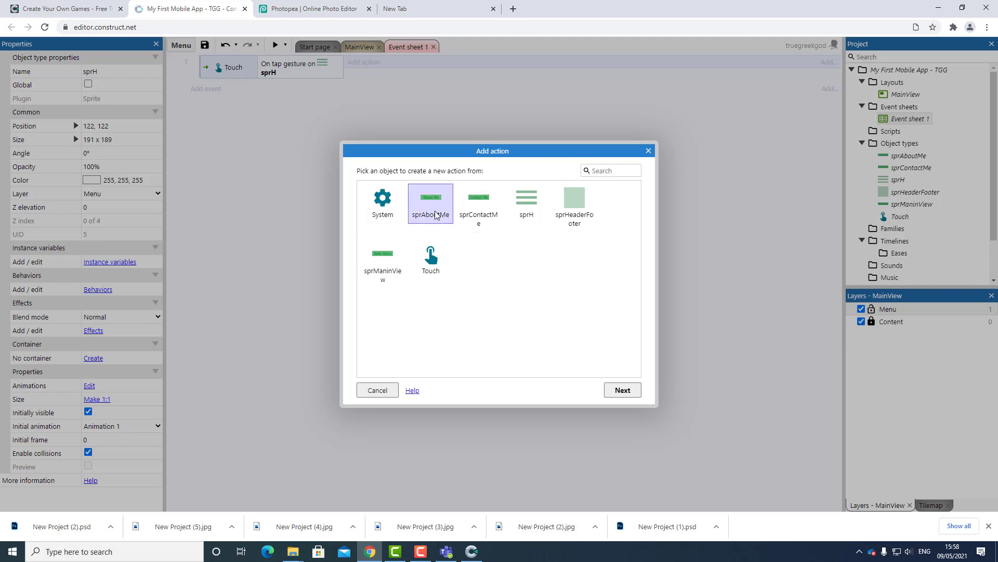
pyautogui.doubleClick(435, 214)
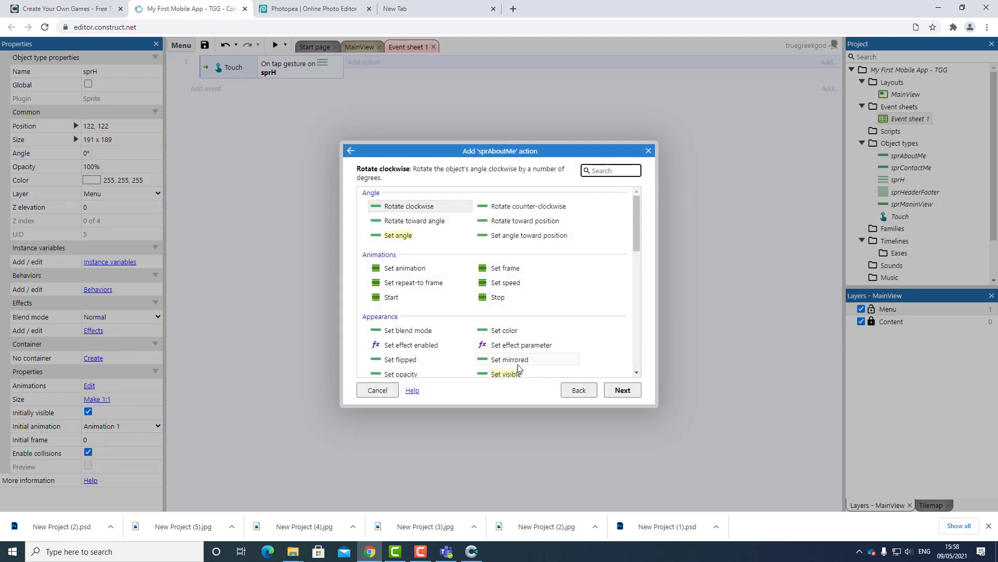
pyautogui.click(503, 374)
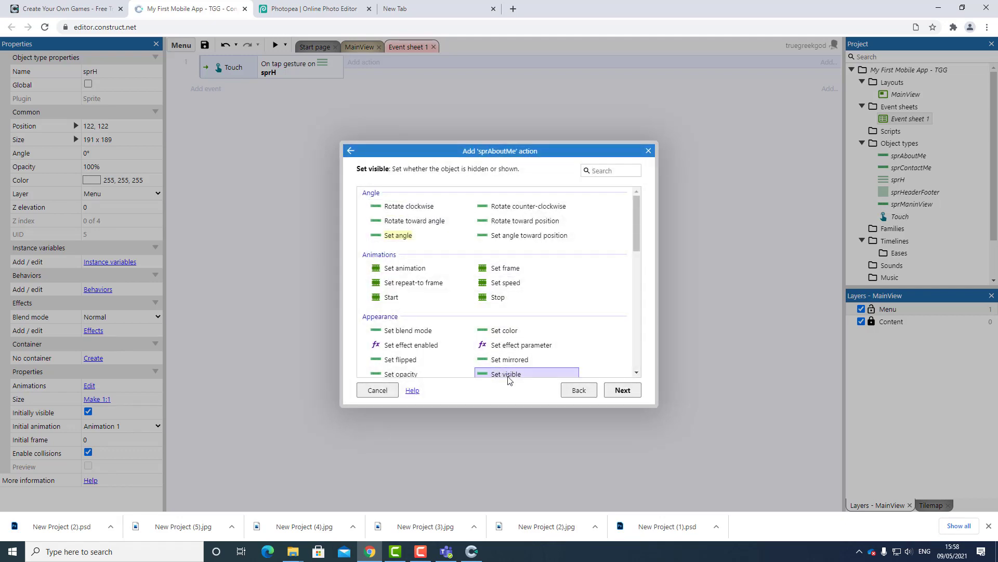
pyautogui.doubleClick(504, 375)
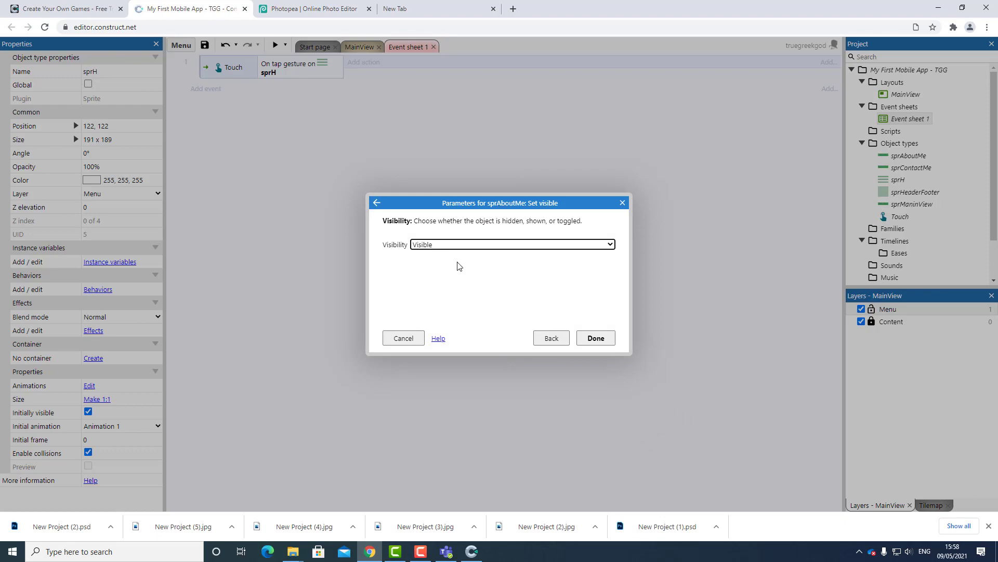
pyautogui.click(601, 338)
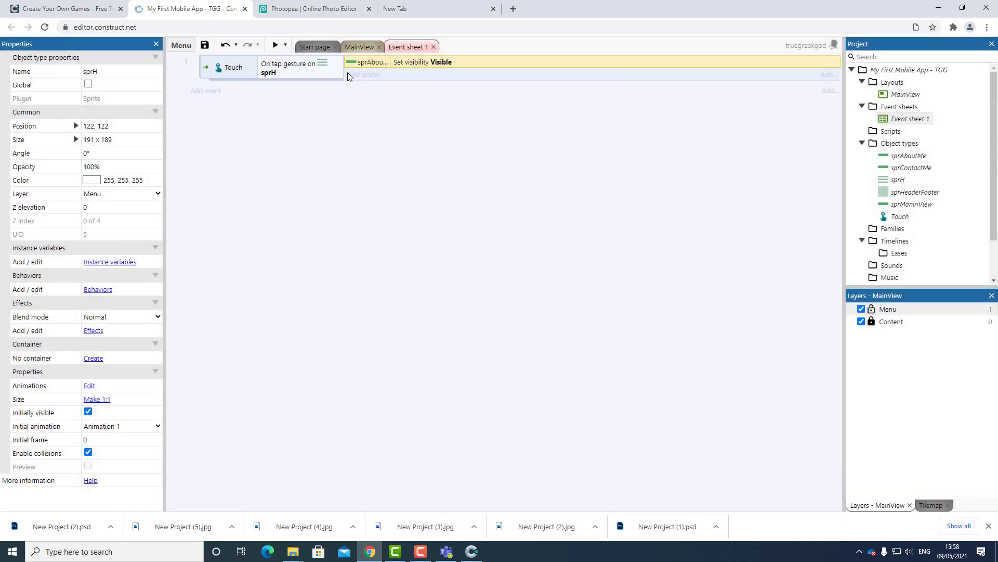
# - Add a second action to the sprH tap event that sets sprContactMe to Visible
pyautogui.click(364, 75)
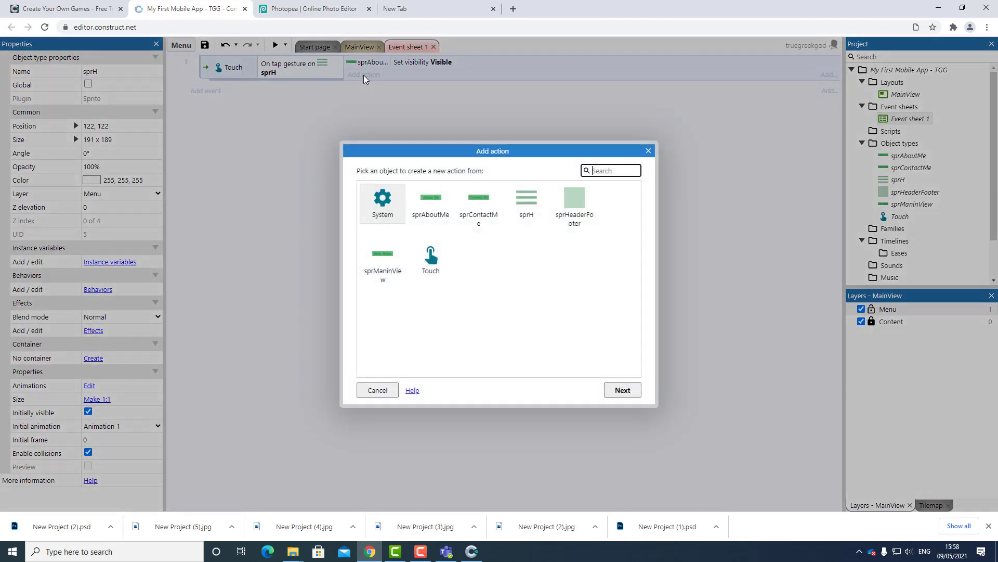
pyautogui.doubleClick(484, 208)
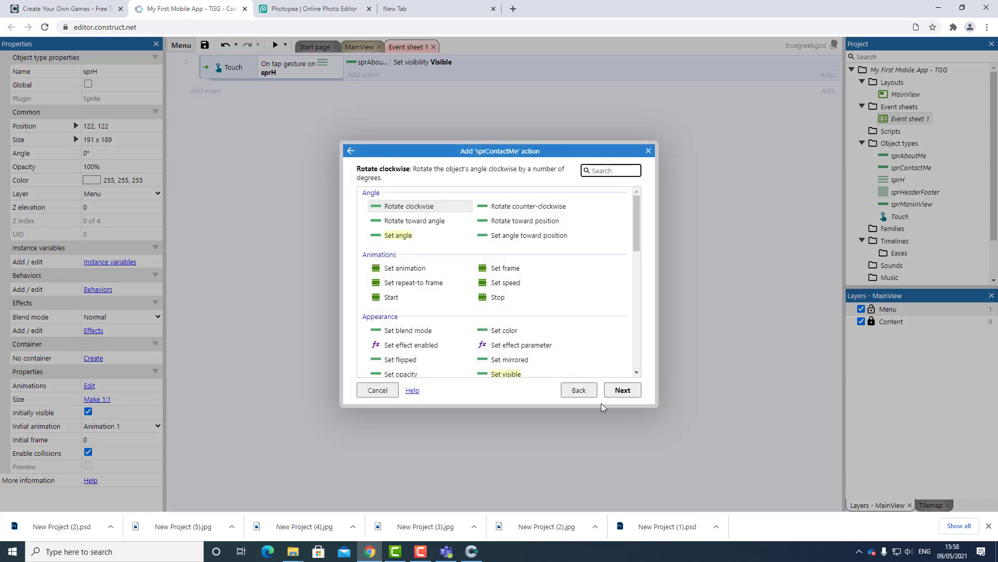
pyautogui.doubleClick(514, 375)
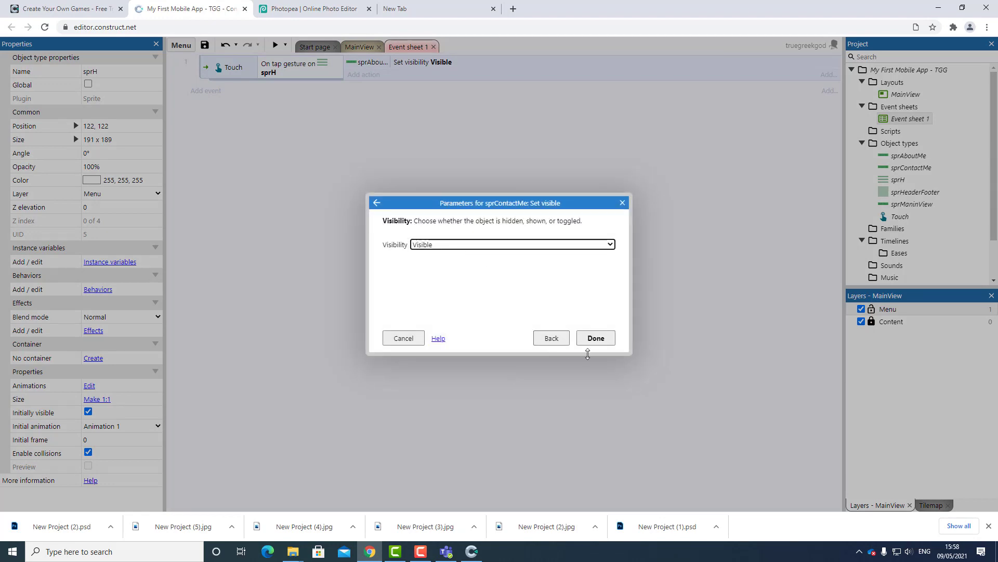
pyautogui.click(596, 340)
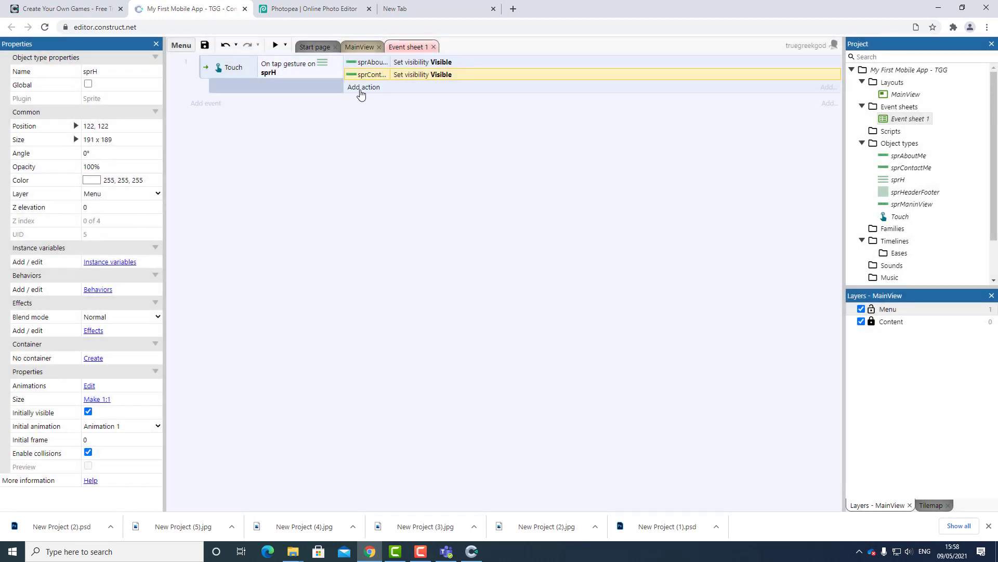
# - Add a third action to the sprH tap event that sets sprManinView to Visible
pyautogui.click(364, 87)
pyautogui.doubleClick(382, 281)
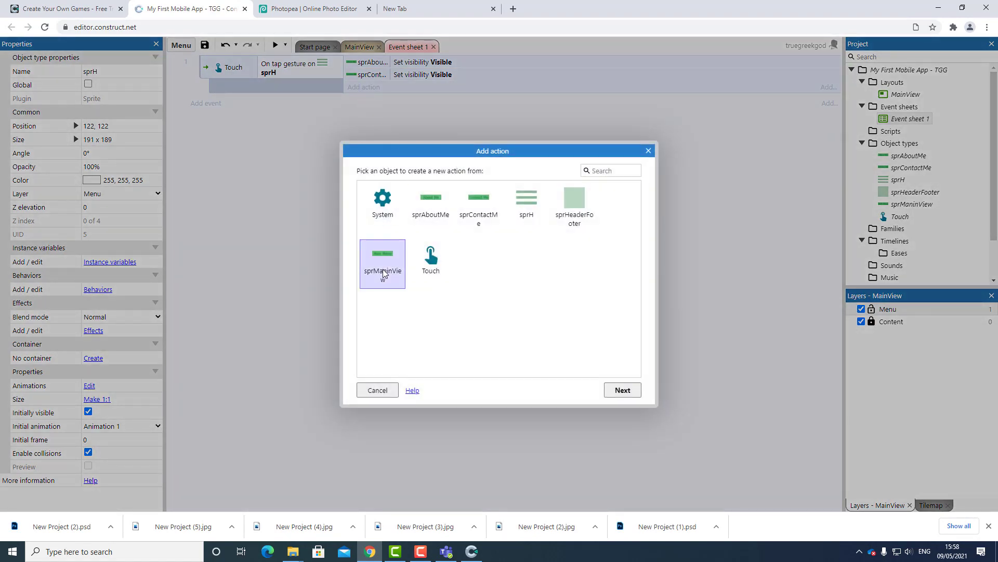
pyautogui.doubleClick(504, 374)
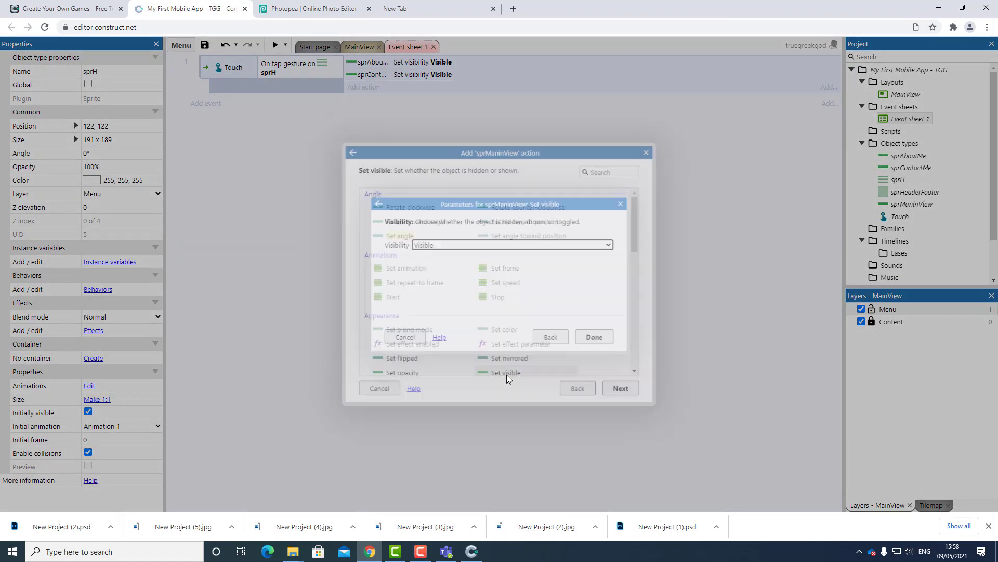
pyautogui.click(595, 341)
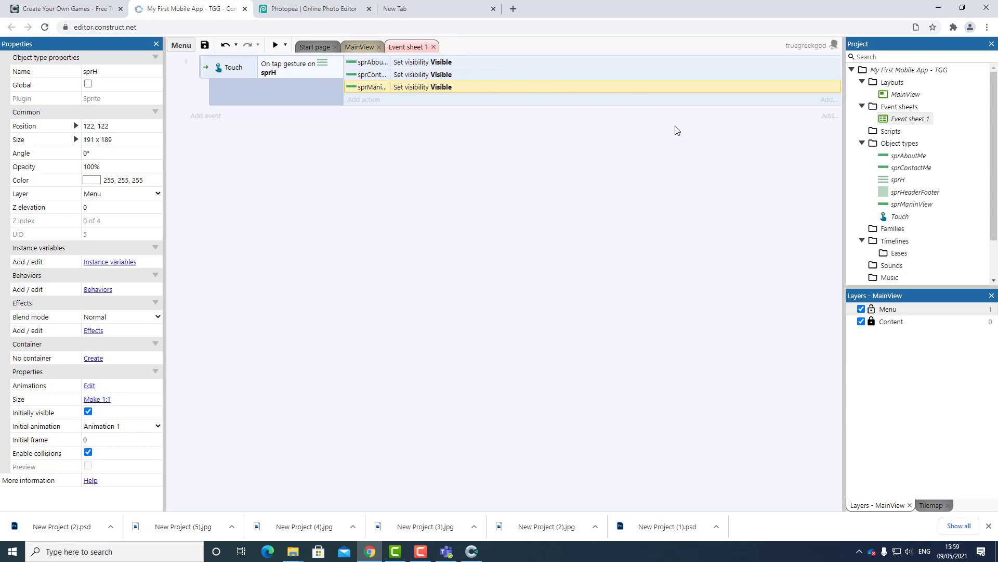
# - Insert a Text object named txtTitle on the MainView layout, placing it in the header beside the hamburger icon
pyautogui.click(359, 49)
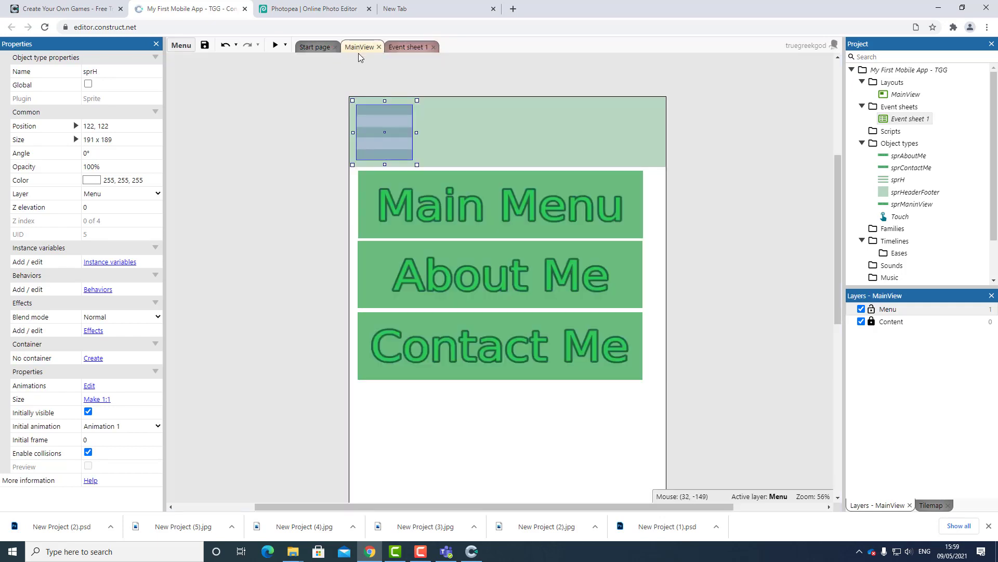
pyautogui.click(719, 246)
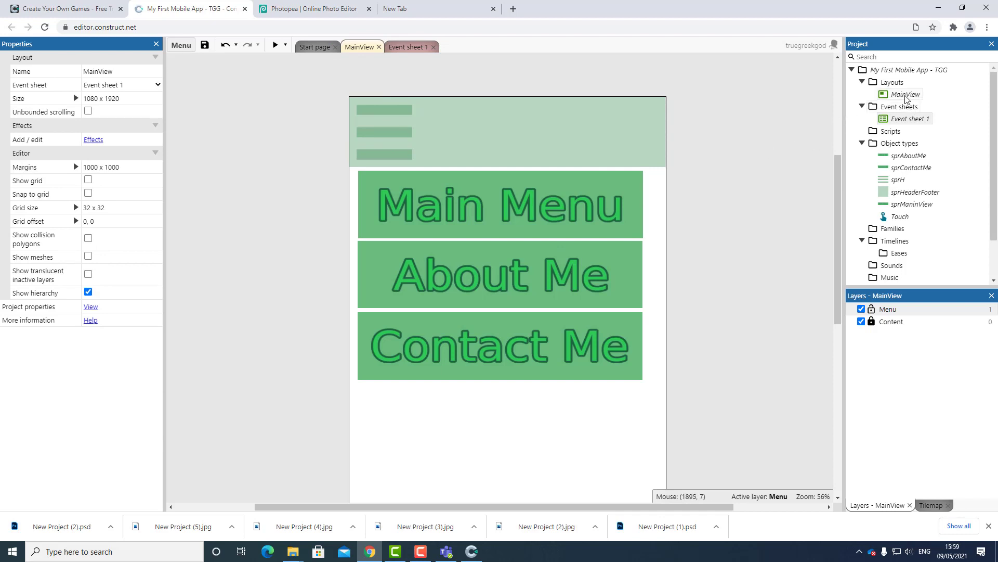
pyautogui.rightClick(906, 95)
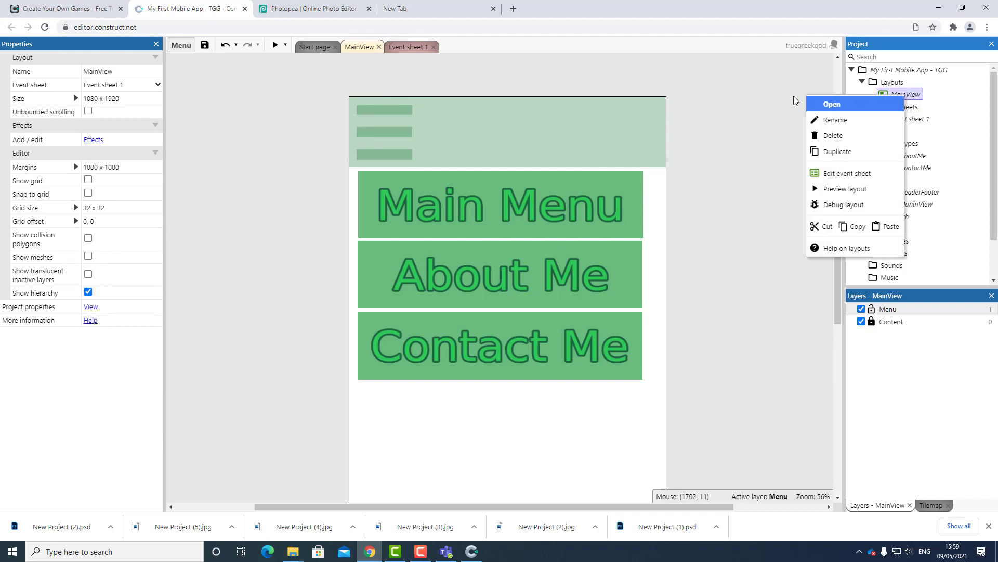
pyautogui.click(709, 102)
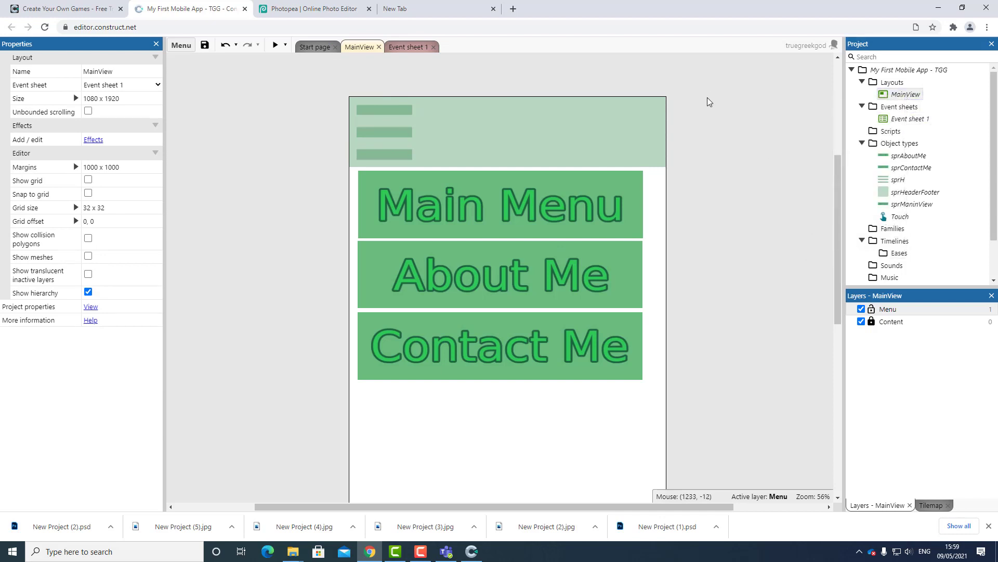
pyautogui.rightClick(288, 146)
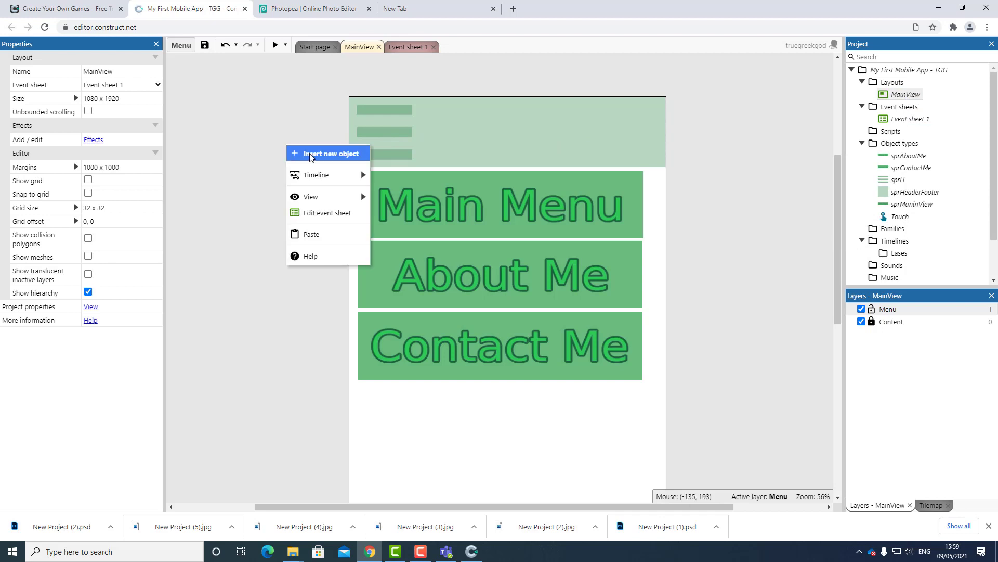
pyautogui.click(311, 155)
pyautogui.scroll(-2, 463, 322)
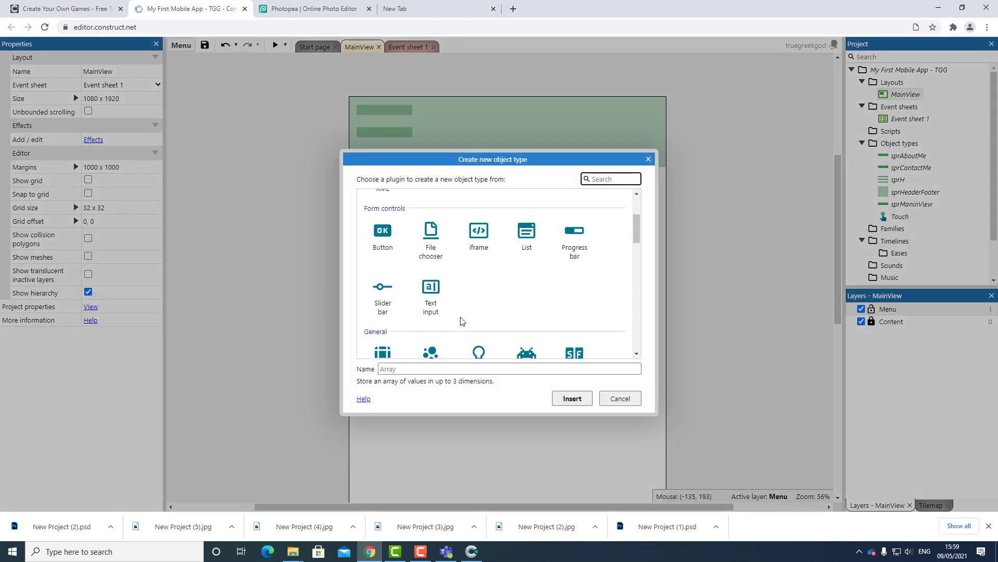
pyautogui.scroll(1, 439, 277)
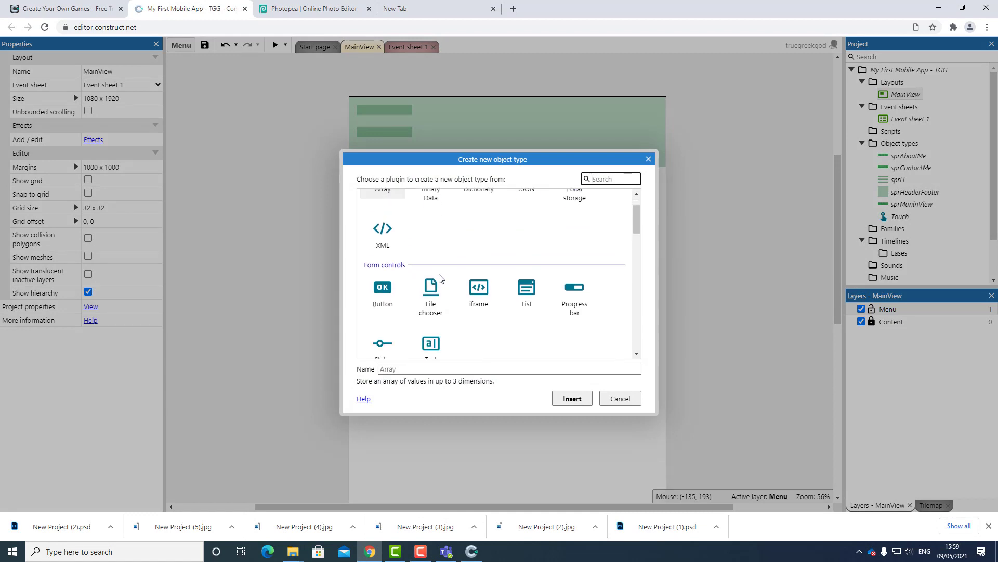
pyautogui.scroll(-3, 439, 277)
pyautogui.click(431, 307)
pyautogui.click(432, 369)
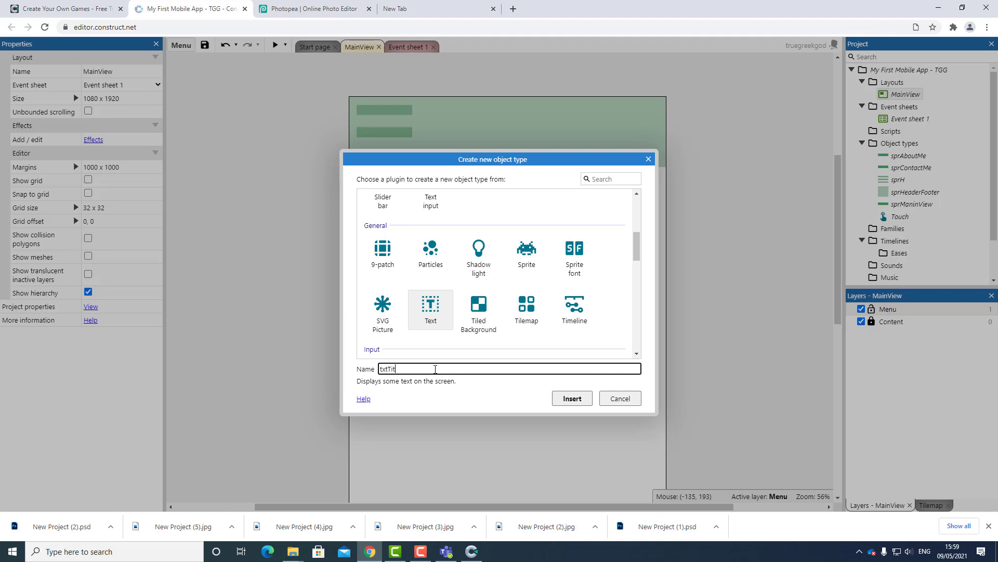
pyautogui.write('txtTitle')
pyautogui.press('Return')
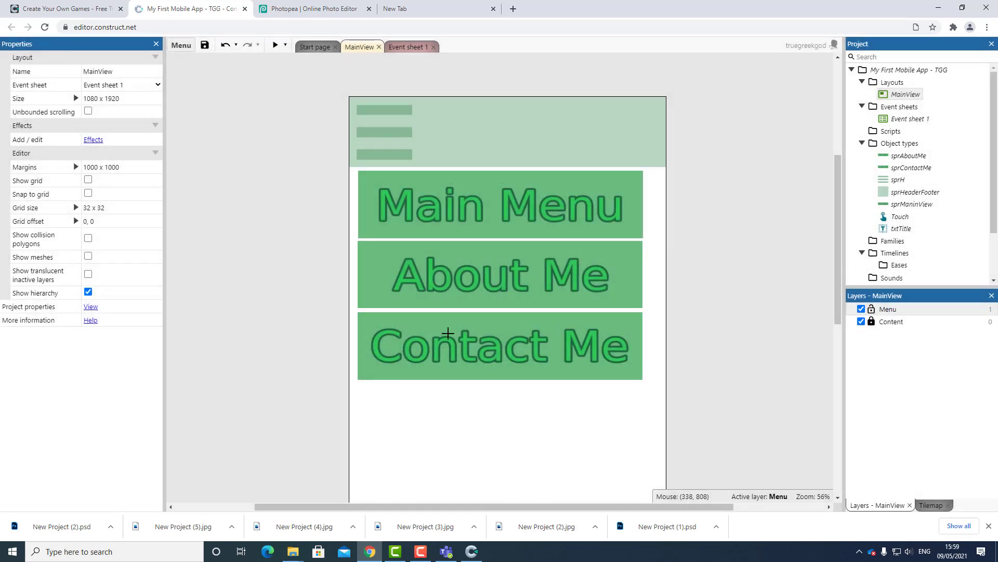
pyautogui.click(454, 120)
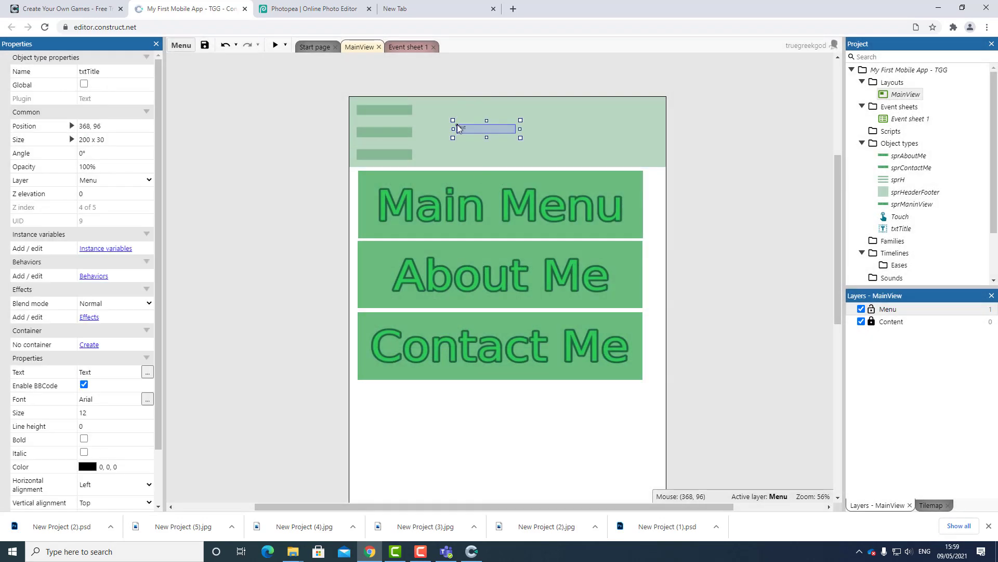
# - Set txtTitle's font size to 144 and fit its box, about 735 x 203, inside the header at about 296, 11
pyautogui.click(99, 412)
pyautogui.write('1')
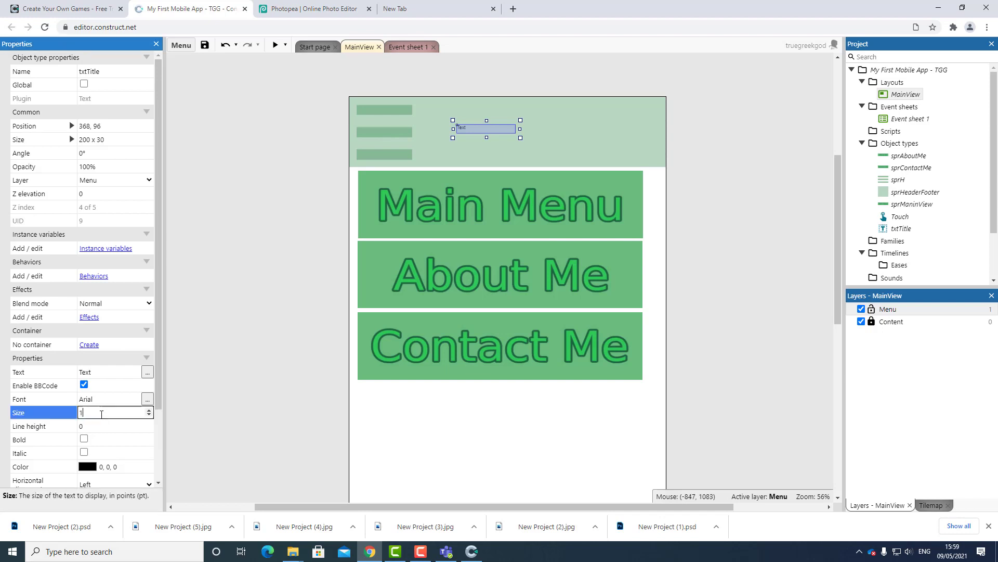
pyautogui.press('Tab')
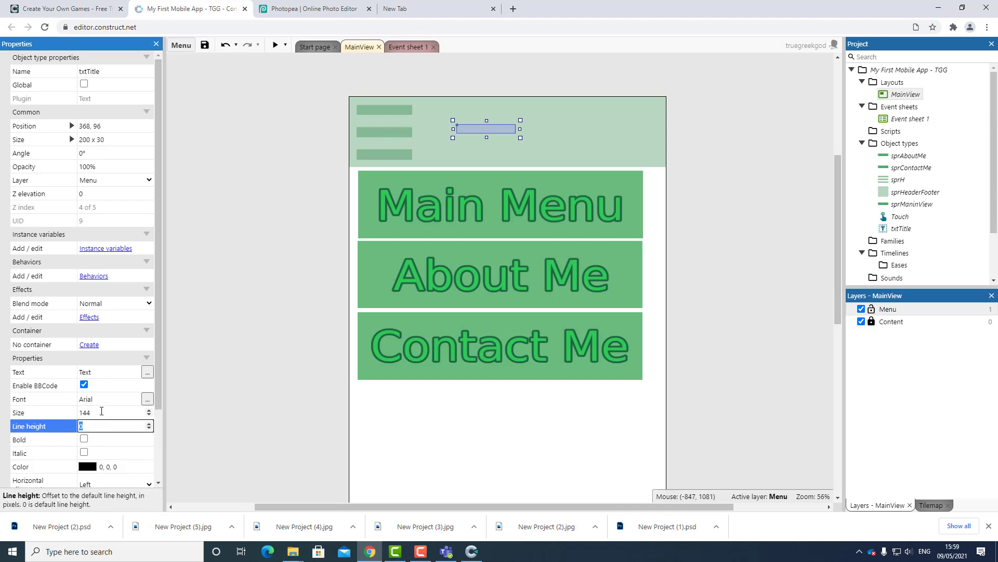
pyautogui.moveTo(519, 141); pyautogui.dragTo(657, 186)
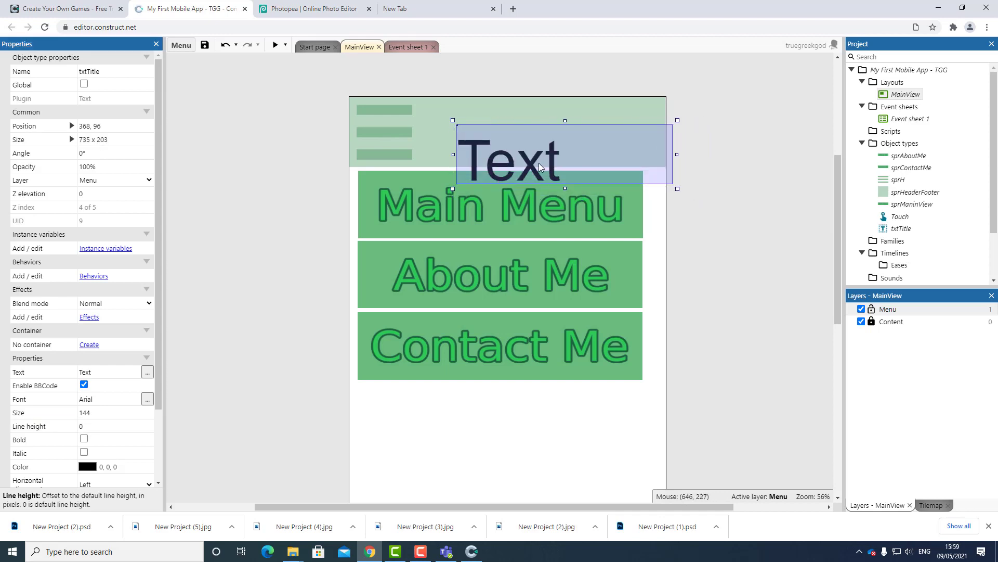
pyautogui.moveTo(538, 163); pyautogui.dragTo(516, 138)
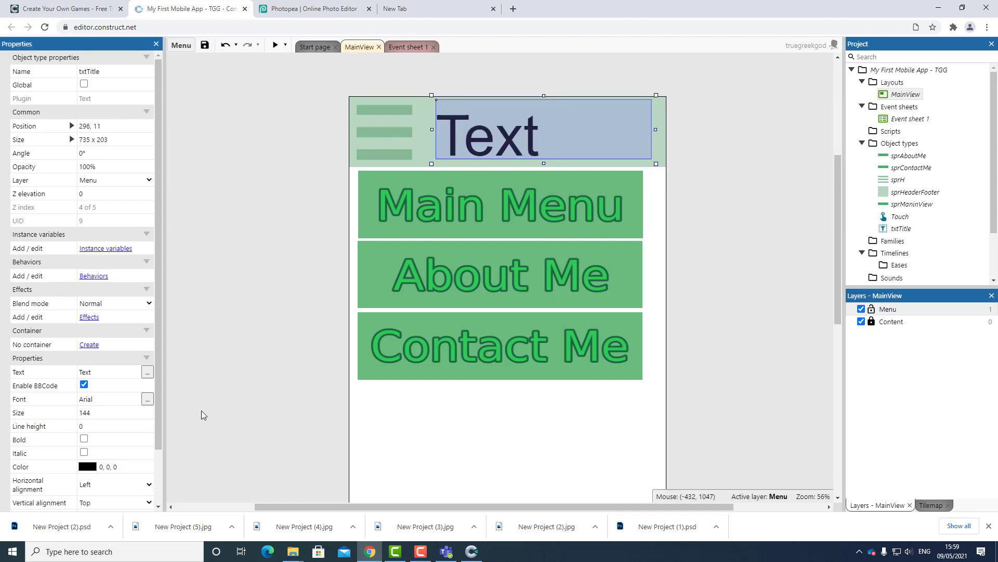
# - Set the header title text's font size to 120
pyautogui.click(110, 413)
pyautogui.write('120')
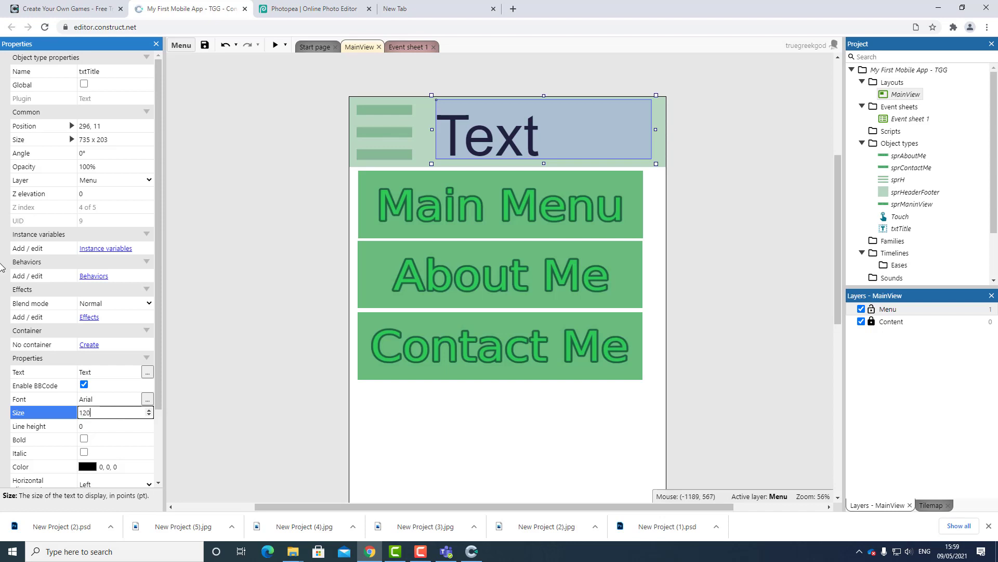
pyautogui.press('Tab')
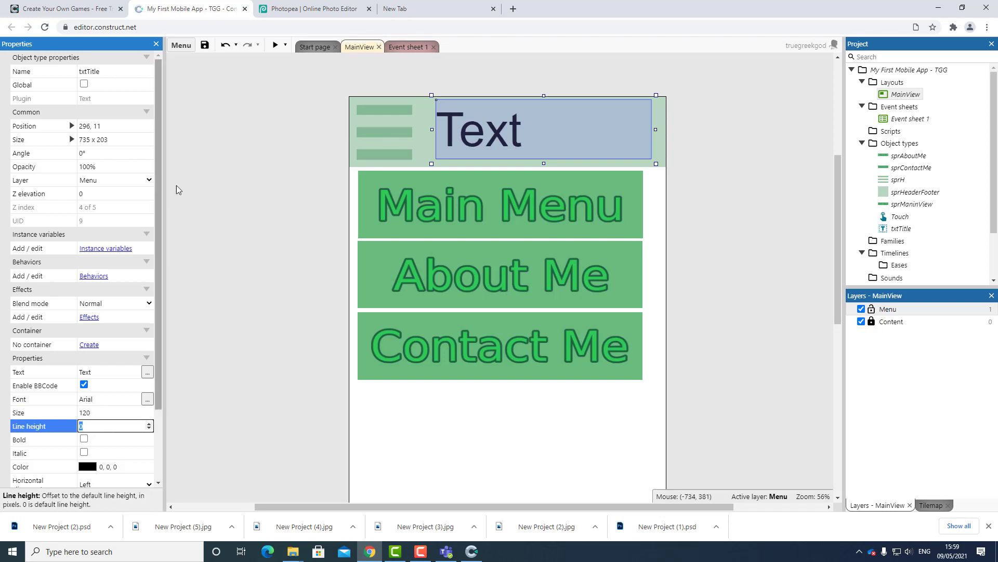
# - Change the header title's text to "Main Menu" and widen its box to about 857 pixels so both words fit on one line
pyautogui.click(113, 373)
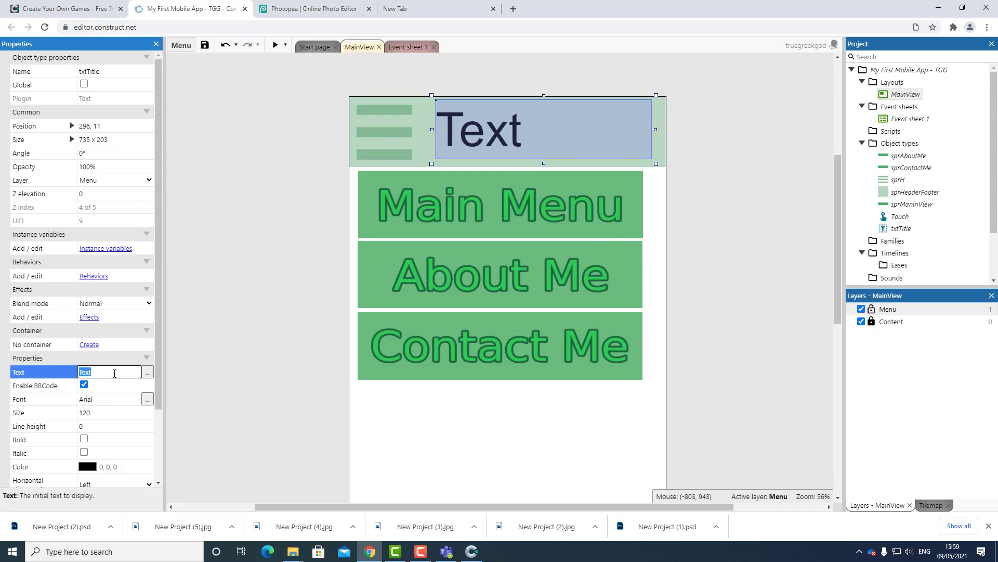
pyautogui.write('Main Menu')
pyautogui.press('Tab')
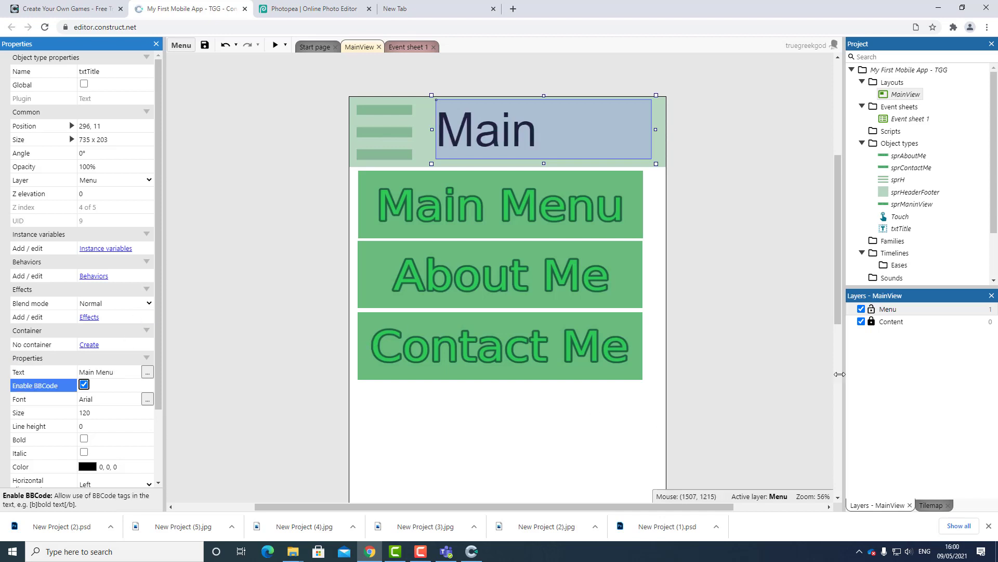
pyautogui.moveTo(657, 131); pyautogui.dragTo(692, 130)
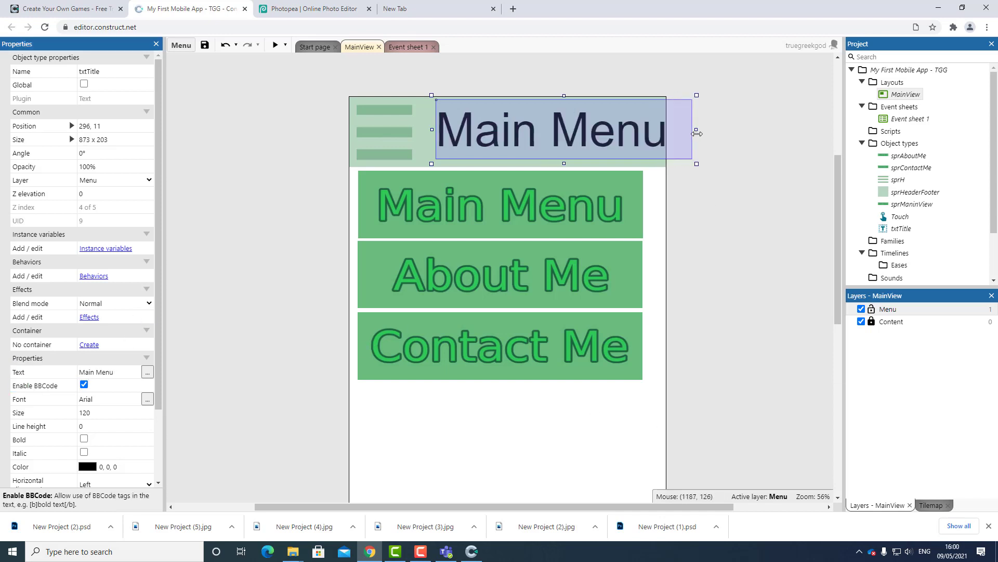
# - Set the header title's font size to 100
pyautogui.click(120, 413)
pyautogui.write('100')
pyautogui.press('Tab')
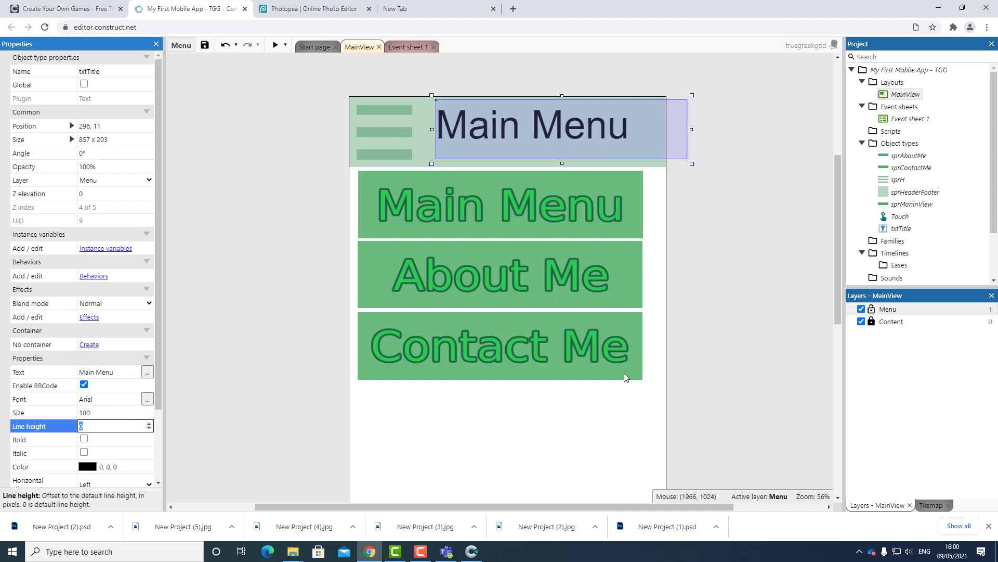
# - Set the header title's text color to the green 80, 185, 117
pyautogui.click(86, 469)
pyautogui.click(87, 468)
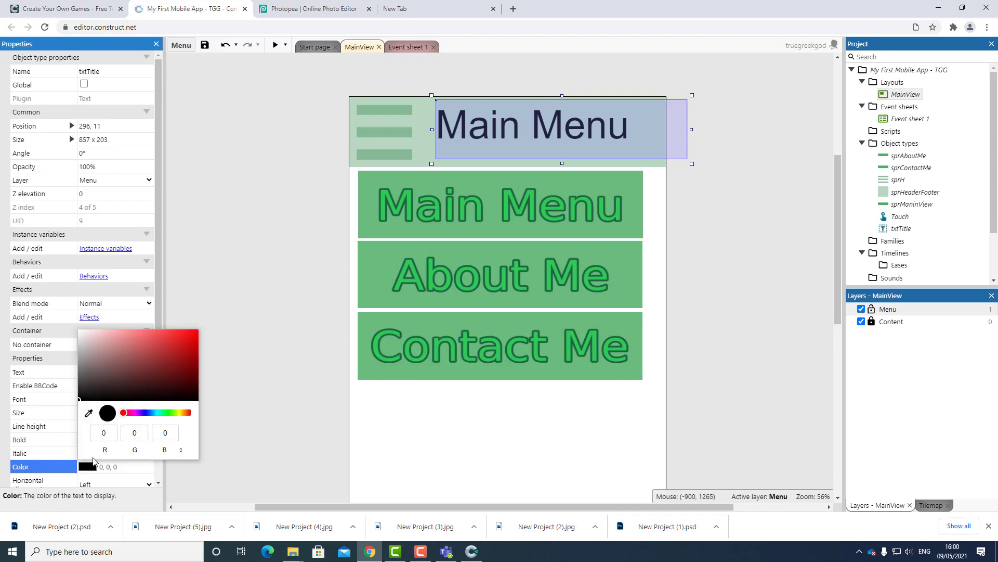
pyautogui.moveTo(157, 412); pyautogui.dragTo(164, 412)
pyautogui.click(147, 349)
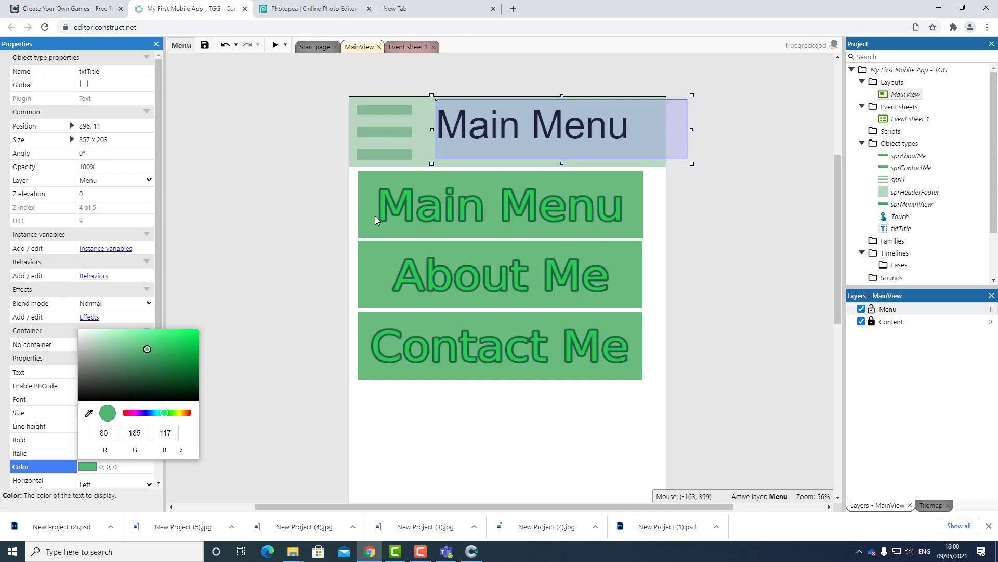
pyautogui.click(484, 139)
pyautogui.click(775, 168)
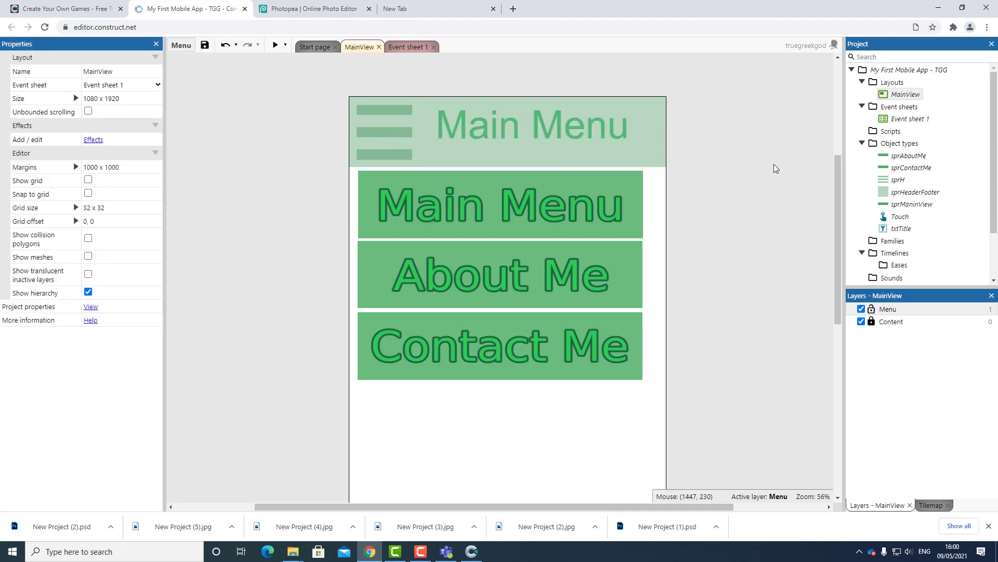
# - Move the header title to about 321, 38 and shrink its box to about 746 x 178 so it stays inside the header
pyautogui.moveTo(510, 132)
pyautogui.mouseDown()
pyautogui.moveTo(516, 149)
pyautogui.moveTo(518, 140)
pyautogui.mouseUp()
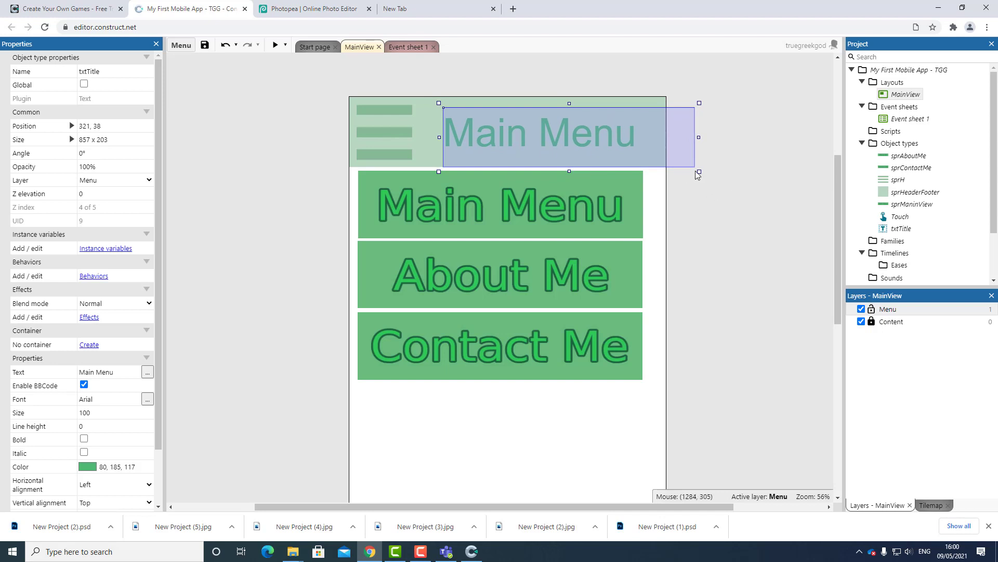
pyautogui.moveTo(699, 171); pyautogui.dragTo(688, 173)
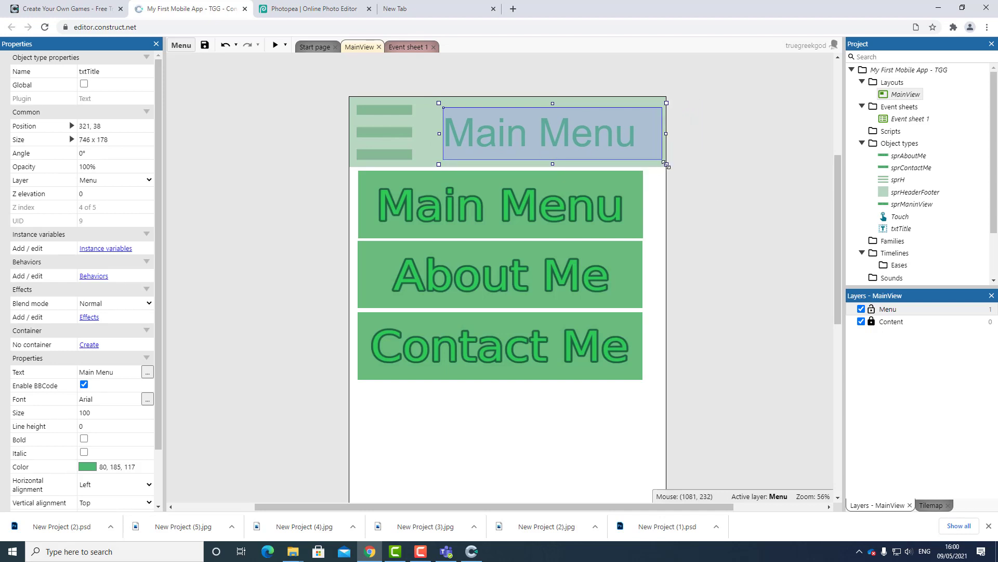
pyautogui.click(743, 228)
# - Insert a Text object named txtCopyright and place it over the footer at about 38, 1786, sized about 1013 x 118
pyautogui.scroll(-5, 560, 342)
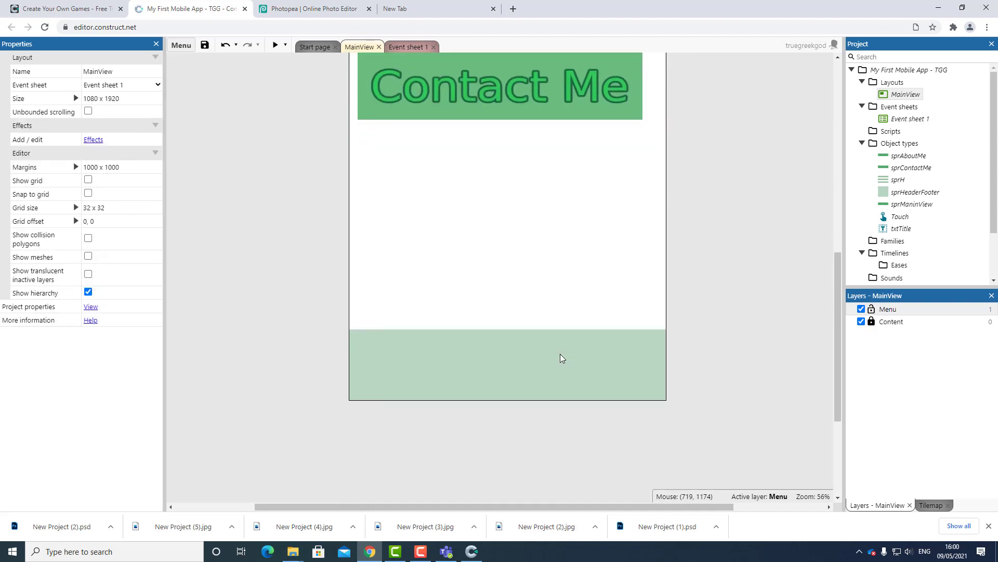
pyautogui.scroll(6, 559, 357)
pyautogui.scroll(-8, 481, 367)
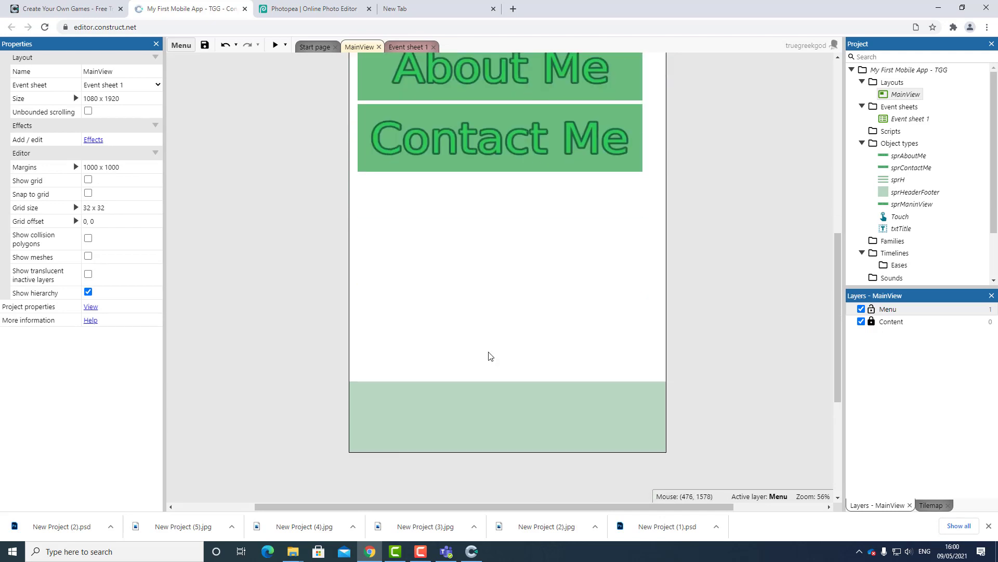
pyautogui.rightClick(337, 280)
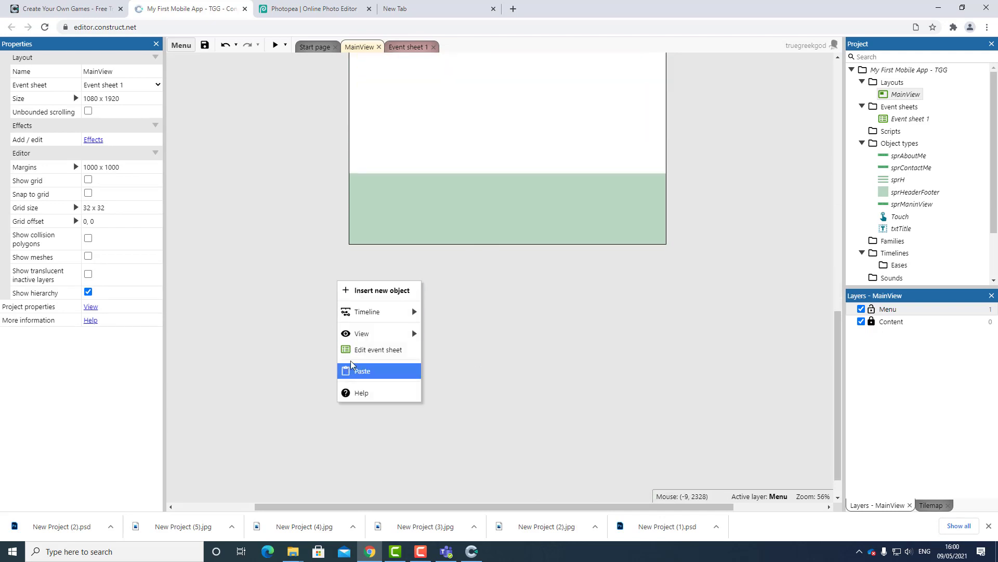
pyautogui.click(379, 290)
pyautogui.scroll(-5, 494, 312)
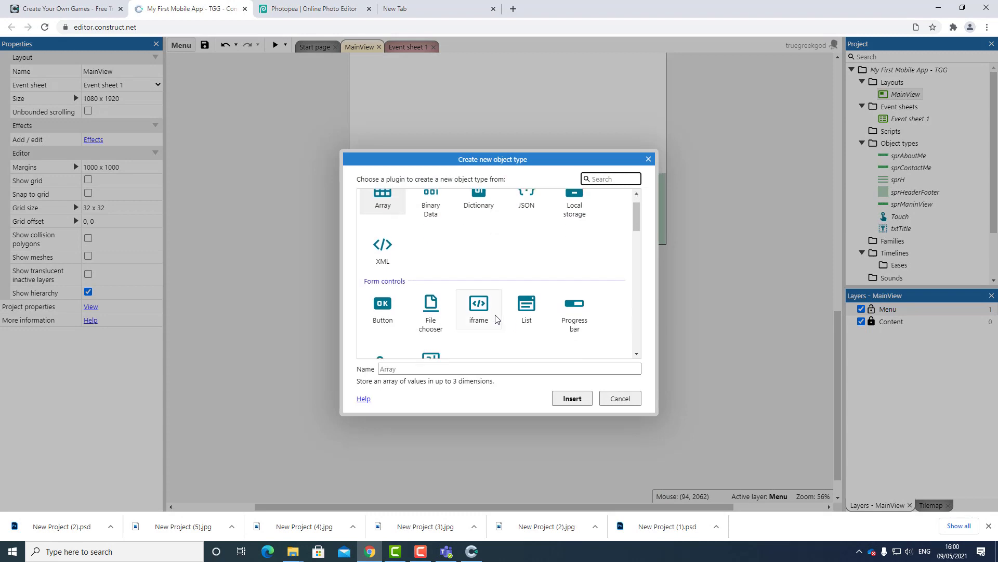
pyautogui.click(432, 252)
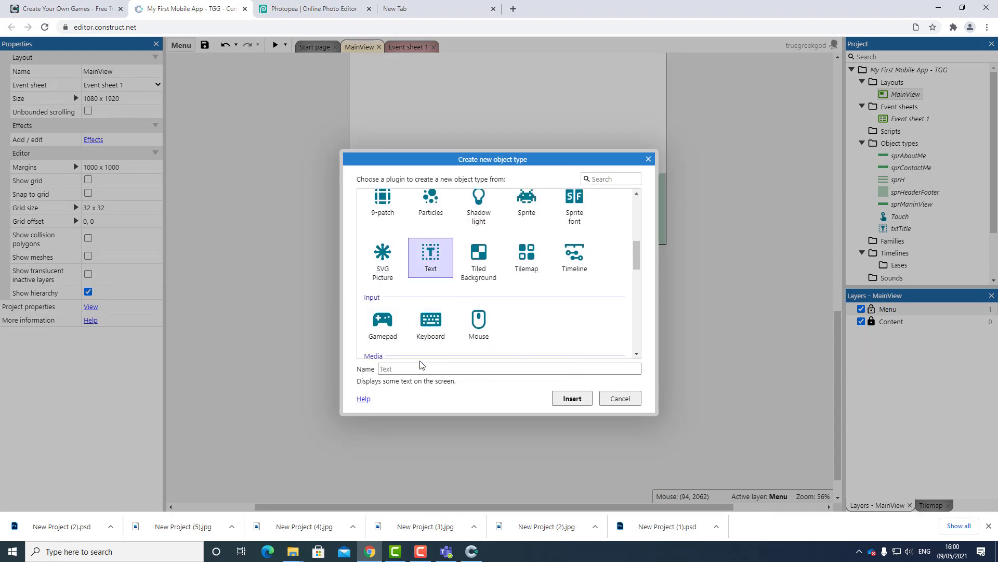
pyautogui.click(426, 370)
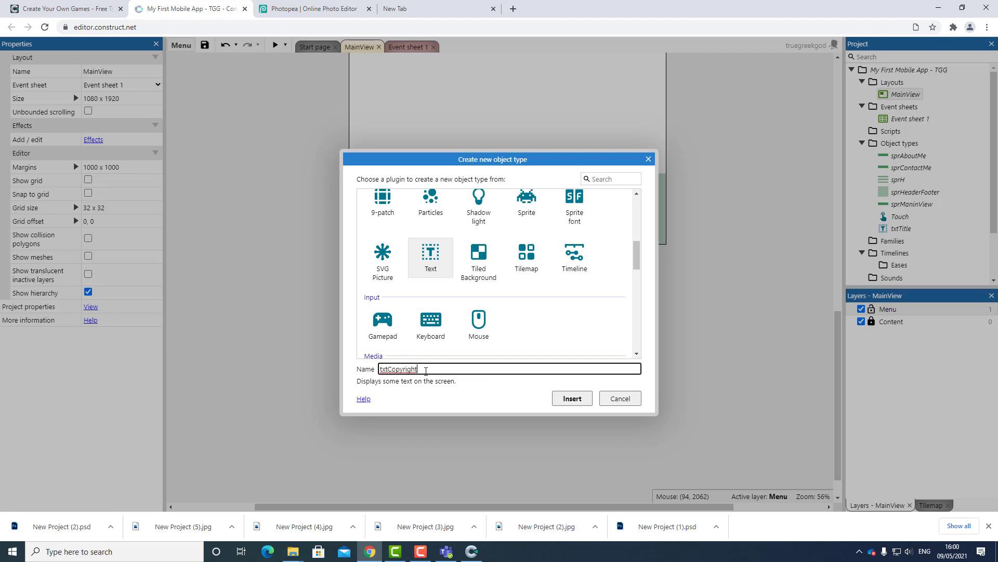
pyautogui.click(583, 399)
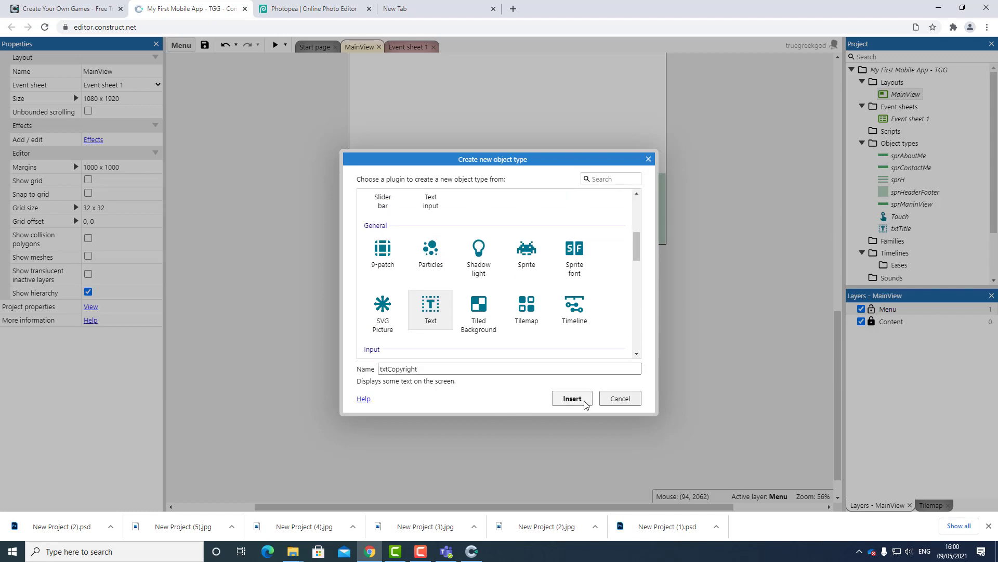
pyautogui.click(426, 302)
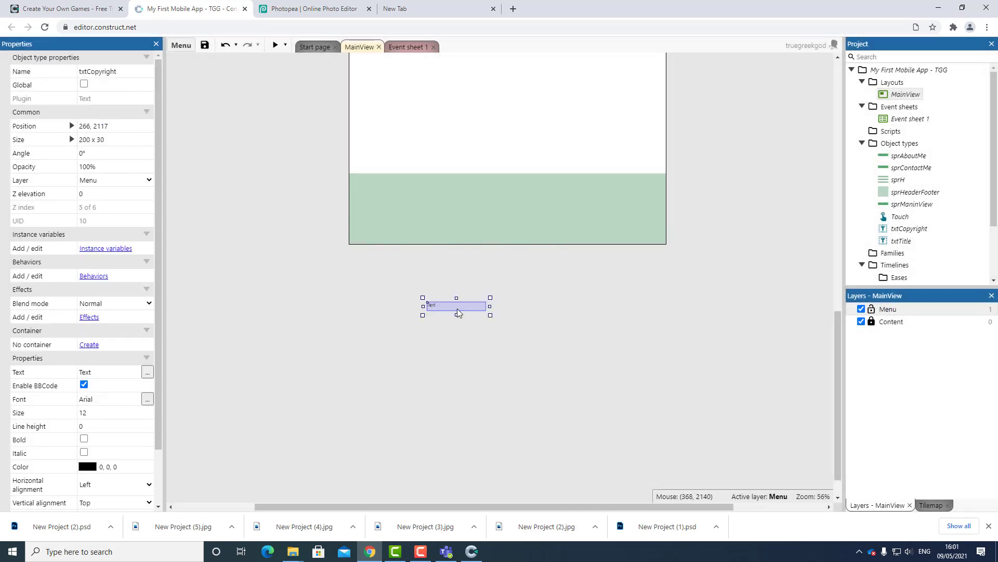
pyautogui.moveTo(457, 308); pyautogui.dragTo(661, 226)
pyautogui.moveTo(585, 215); pyautogui.dragTo(586, 229)
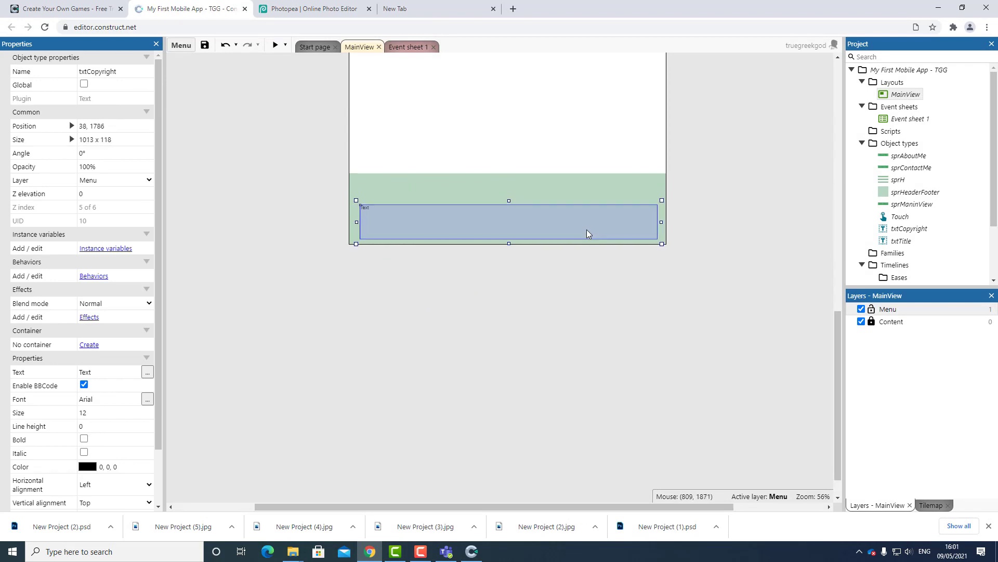
# - Unlock the Content layer and lower the footer sprite's top edge so the bar is about 73 pixels high
pyautogui.click(521, 185)
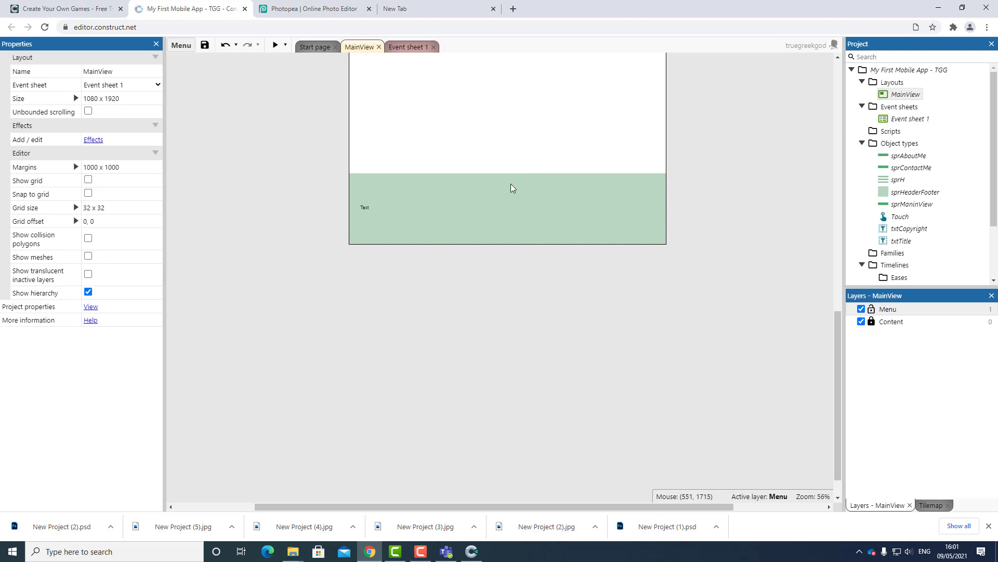
pyautogui.click(872, 322)
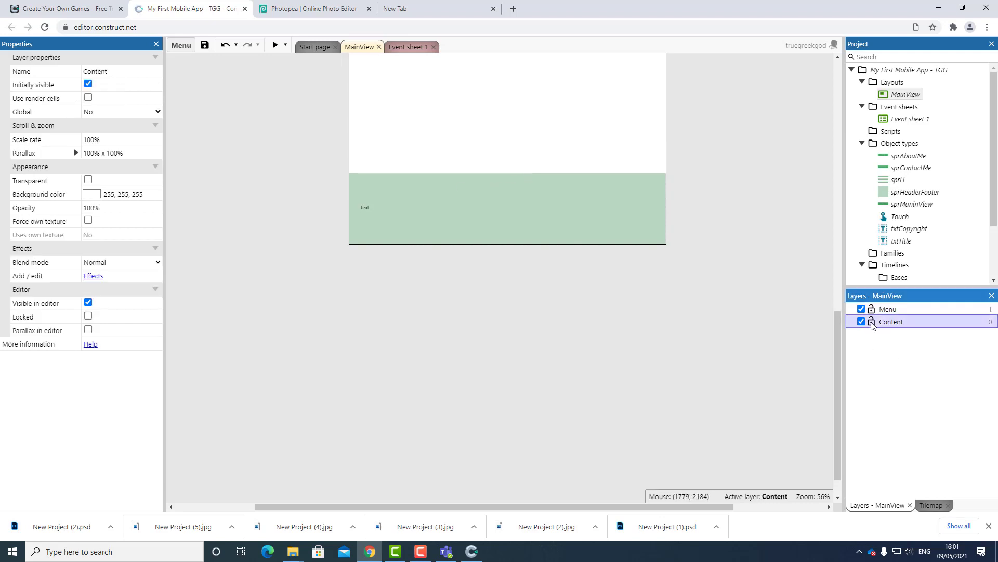
pyautogui.click(479, 195)
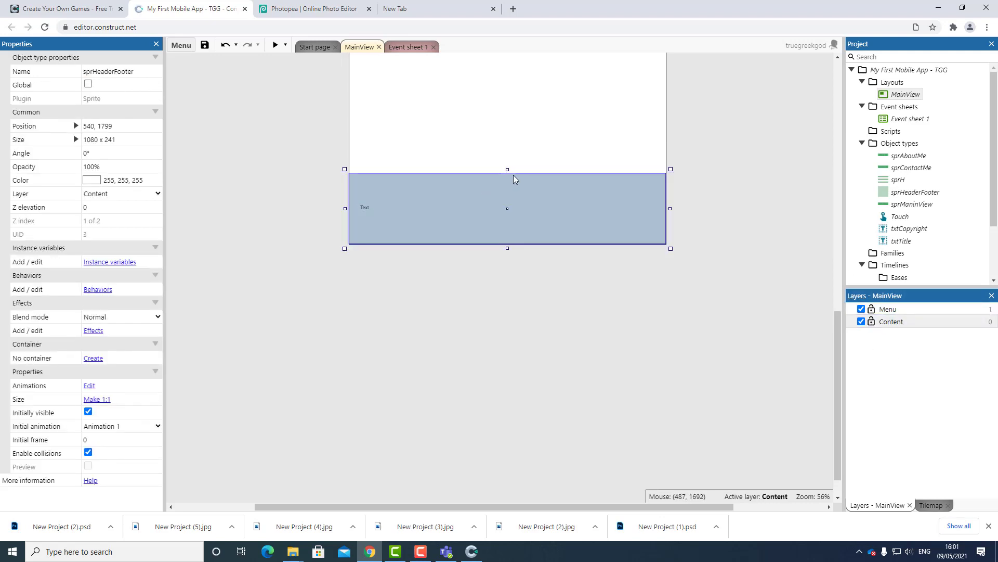
pyautogui.moveTo(510, 170); pyautogui.dragTo(508, 219)
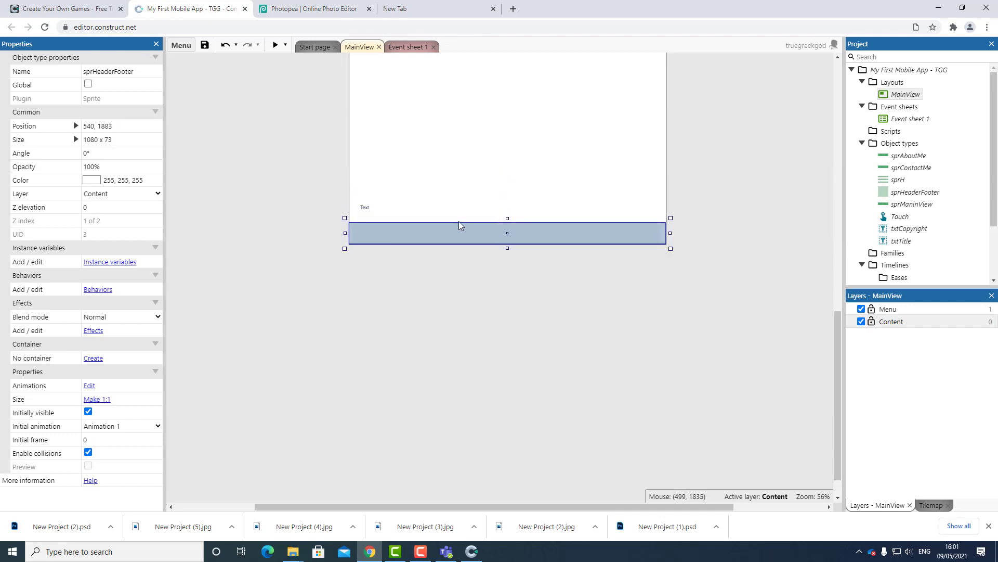
# - Fit the copyright text box inside the thinner footer at about 17, 1855, sized about 997 x 60
pyautogui.moveTo(364, 210); pyautogui.dragTo(357, 232)
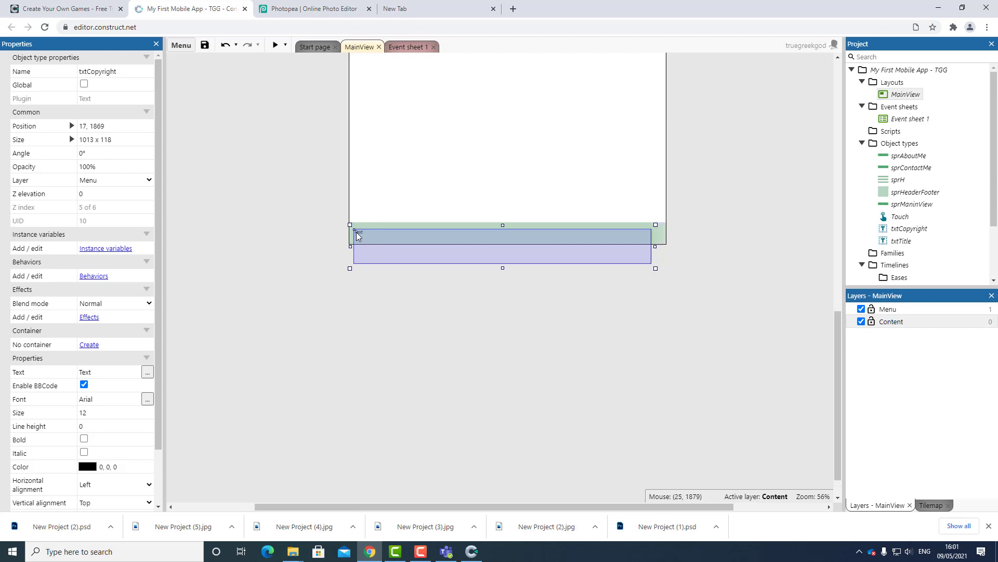
pyautogui.moveTo(658, 265); pyautogui.dragTo(651, 246)
pyautogui.moveTo(501, 223); pyautogui.dragTo(502, 219)
# - Set the copyright text's font size to 50 and raise its box's top edge to a height of about 76 pixels
pyautogui.click(78, 410)
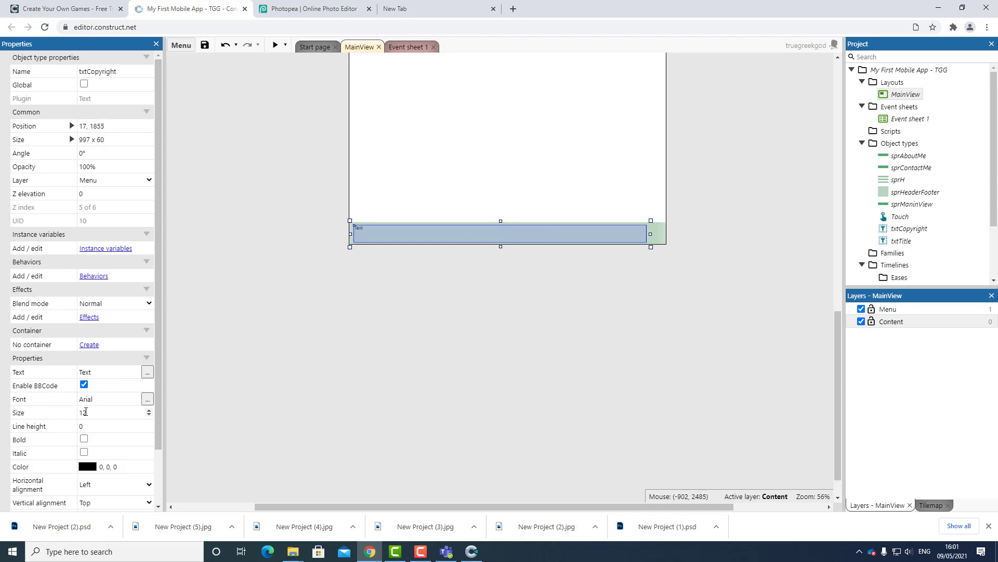
pyautogui.write('50')
pyautogui.press('Tab')
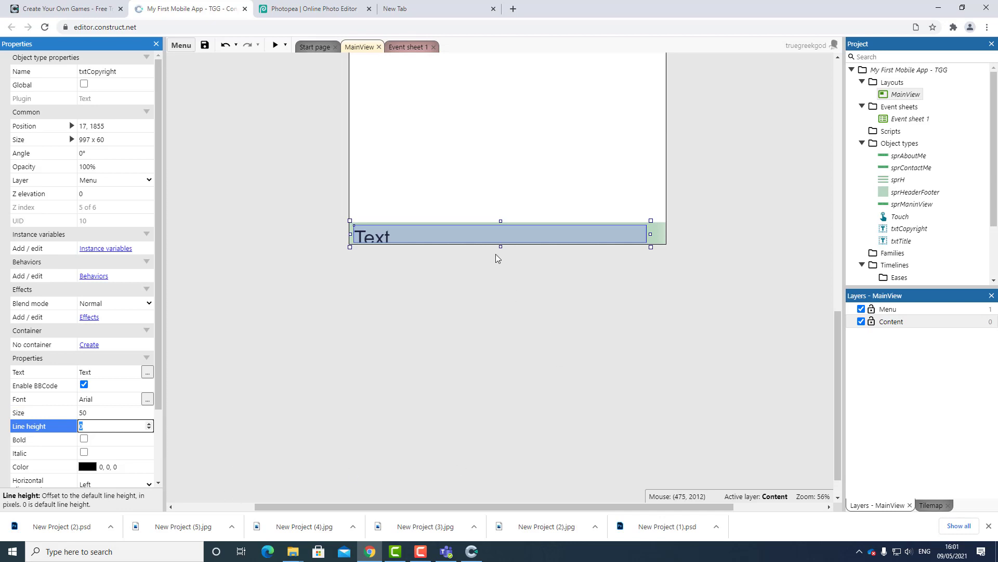
pyautogui.moveTo(501, 220); pyautogui.dragTo(502, 217)
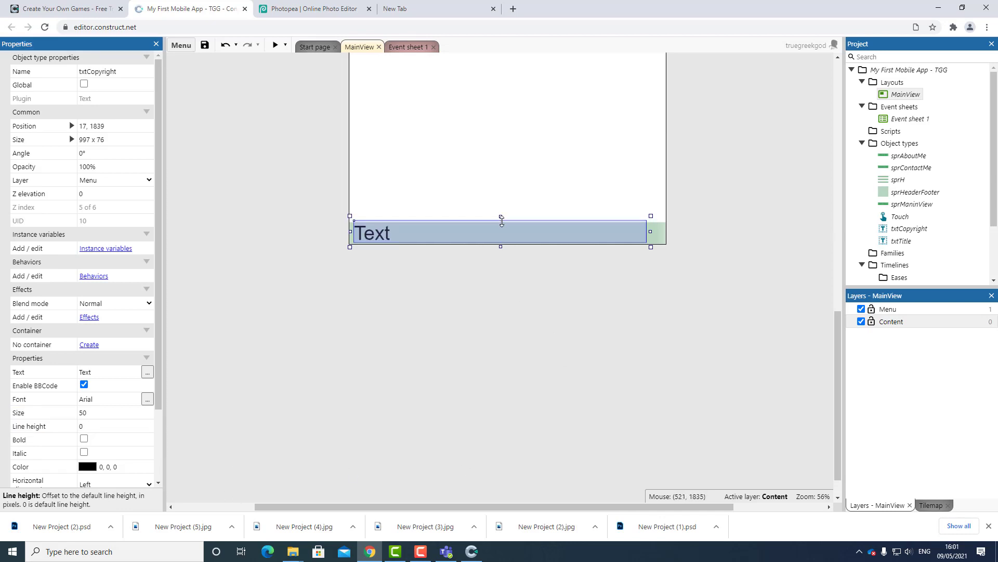
# - Set the copyright text to "Copyright Protected by" followed by the author's full name
pyautogui.click(109, 371)
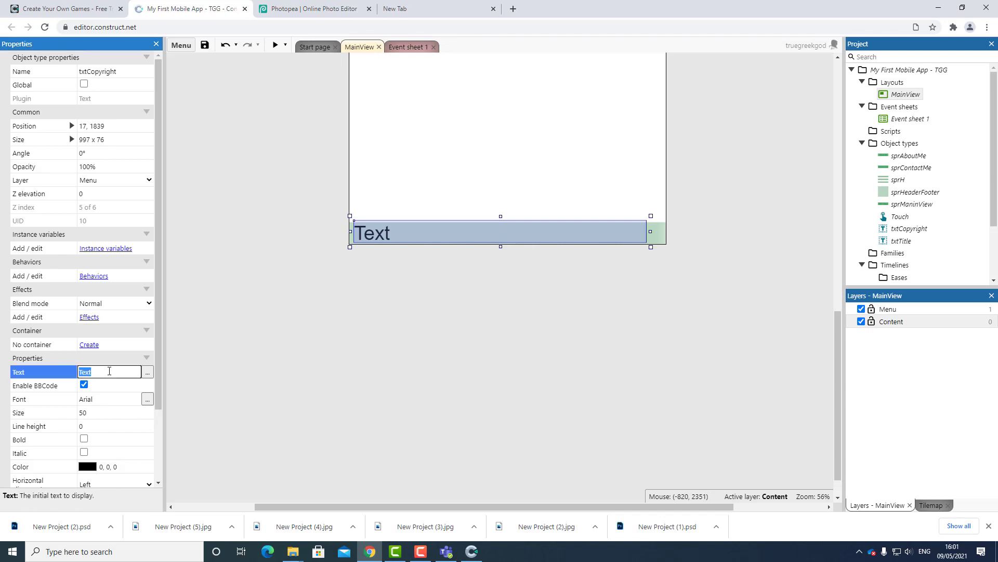
pyautogui.write('c')
pyautogui.write('opyright Protected by loa')
pyautogui.write('nni s')
pyautogui.write(' Ntizoglo')
pyautogui.press('Tab')
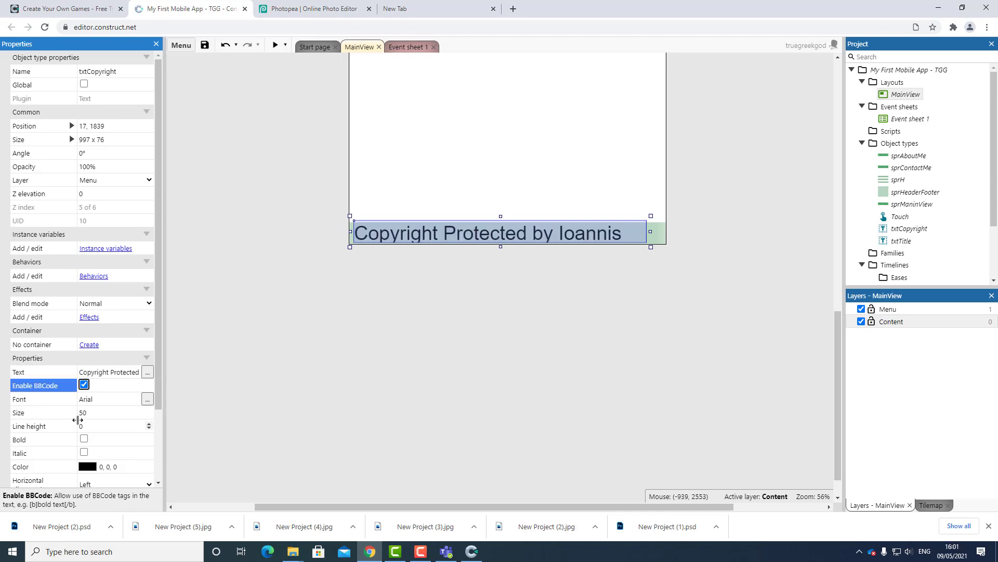
# - Set the copyright text's font size to 40
pyautogui.click(107, 408)
pyautogui.write('4')
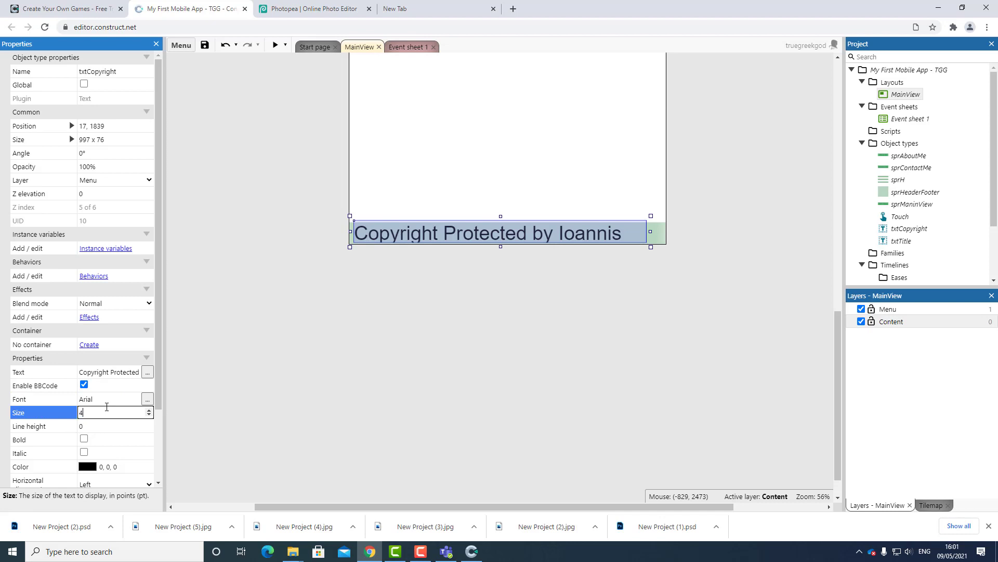
pyautogui.write('0')
pyautogui.press('Tab')
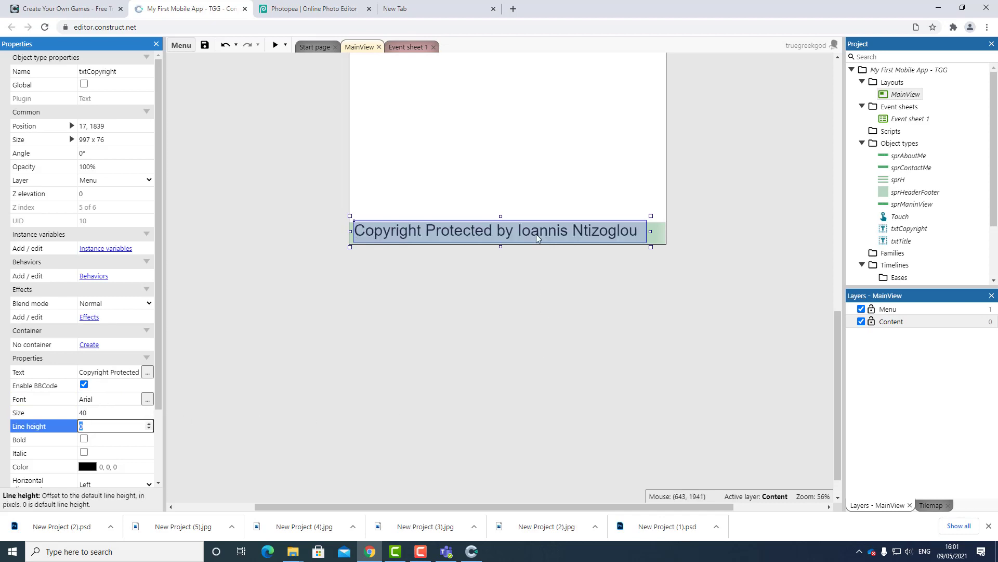
# - Reposition the copyright text so it sits centered within the footer bar
pyautogui.moveTo(549, 230); pyautogui.dragTo(559, 232)
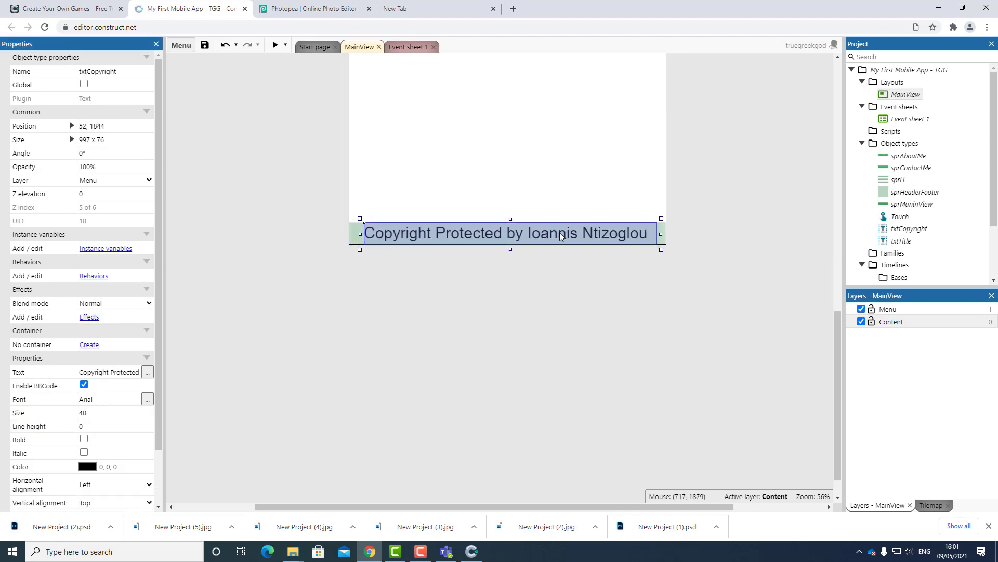
pyautogui.click(598, 318)
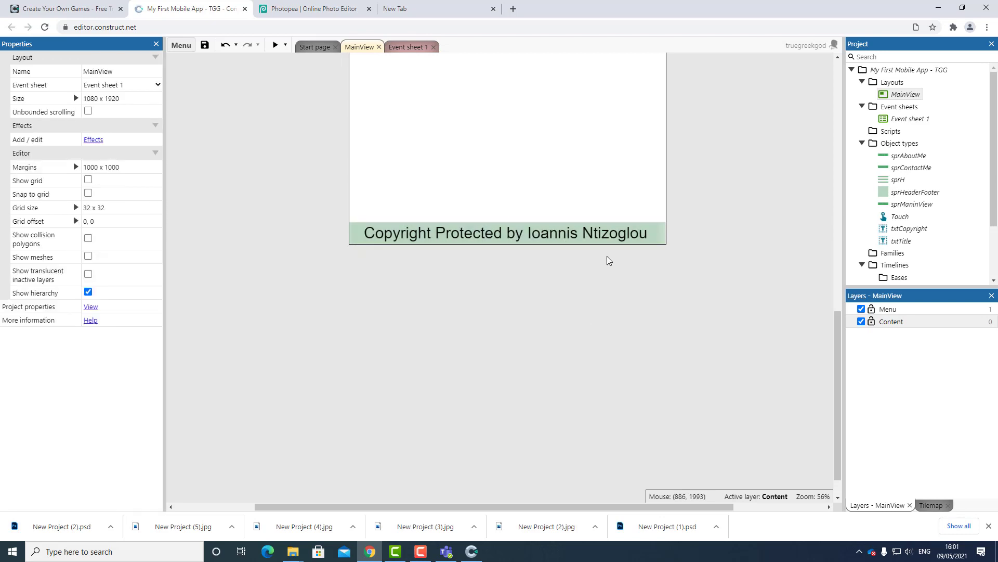
pyautogui.click(597, 233)
pyautogui.moveTo(598, 233); pyautogui.dragTo(599, 232)
pyautogui.click(601, 274)
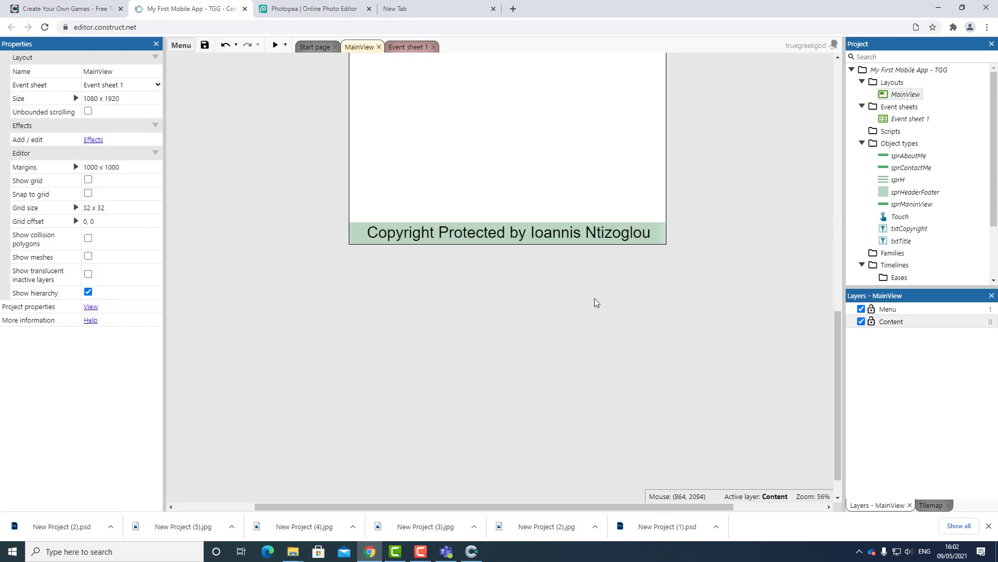
# - Change the footer copyright text's color from black to a medium-dark green
pyautogui.click(579, 240)
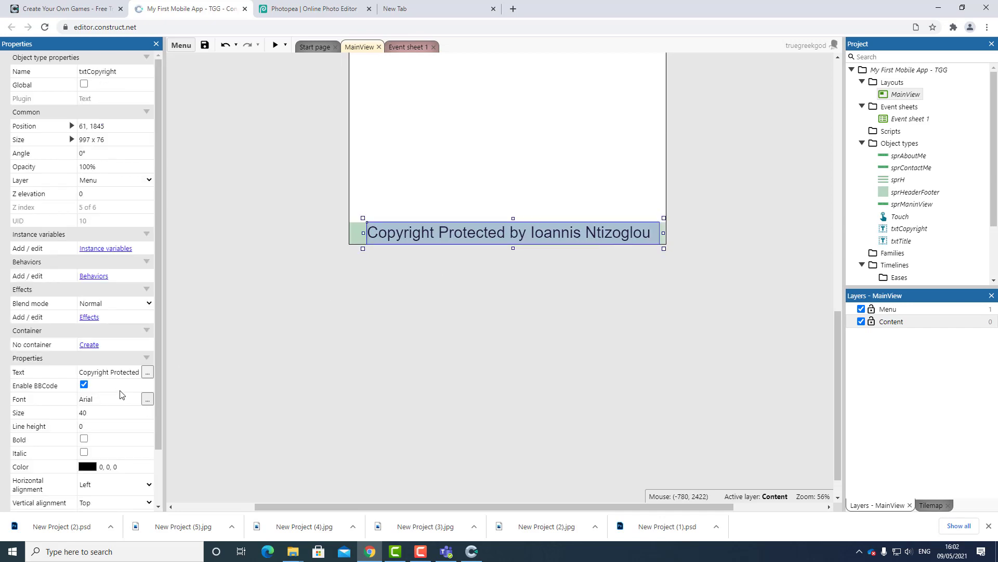
pyautogui.click(87, 466)
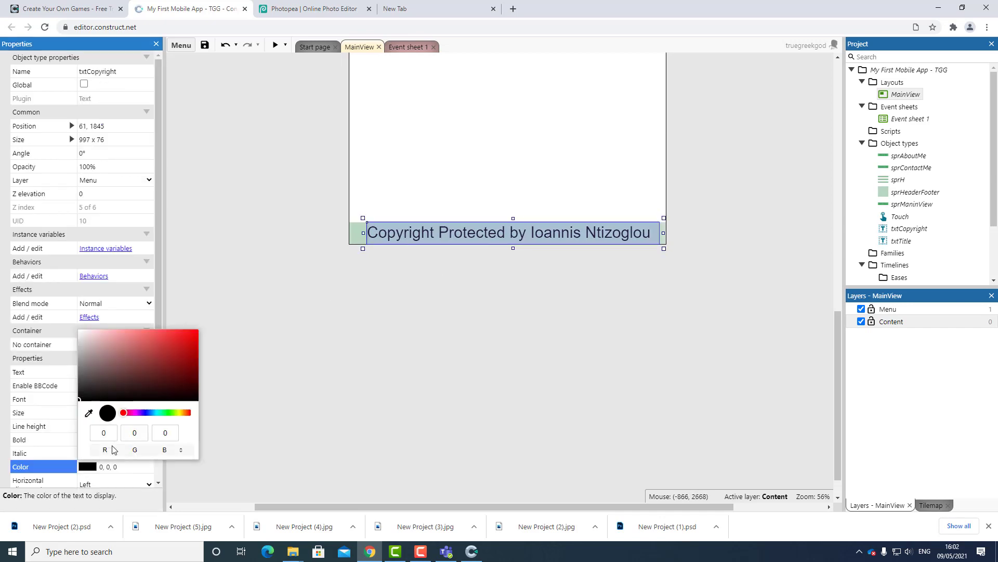
pyautogui.click(168, 413)
pyautogui.moveTo(169, 414); pyautogui.dragTo(161, 413)
pyautogui.moveTo(136, 351); pyautogui.dragTo(142, 366)
pyautogui.click(427, 348)
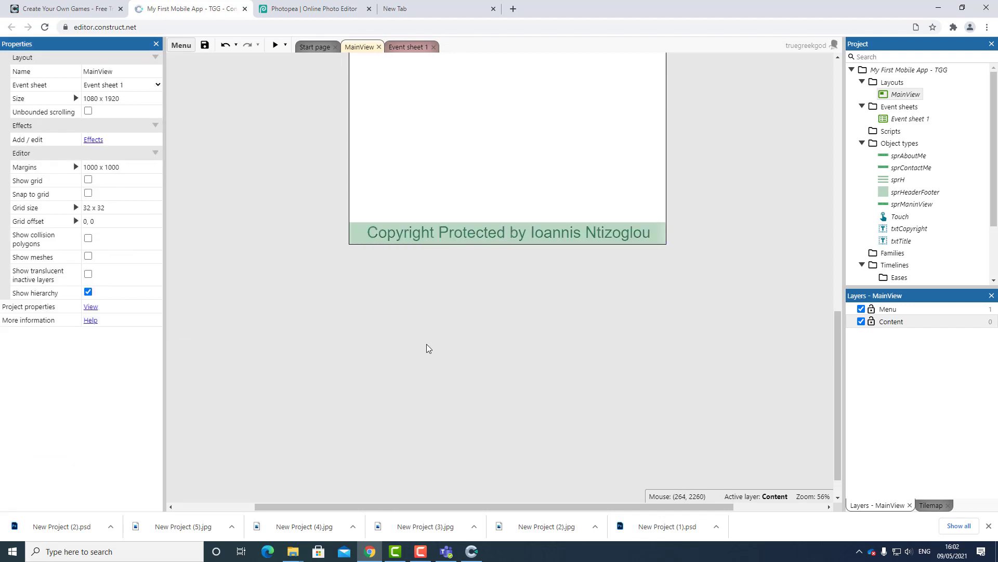
# - Move the footer bar and the copyright text together to the Content layer
pyautogui.scroll(3, 526, 319)
pyautogui.keyDown('ctrl'); pyautogui.scroll(-4, 557, 408); pyautogui.keyUp('ctrl')
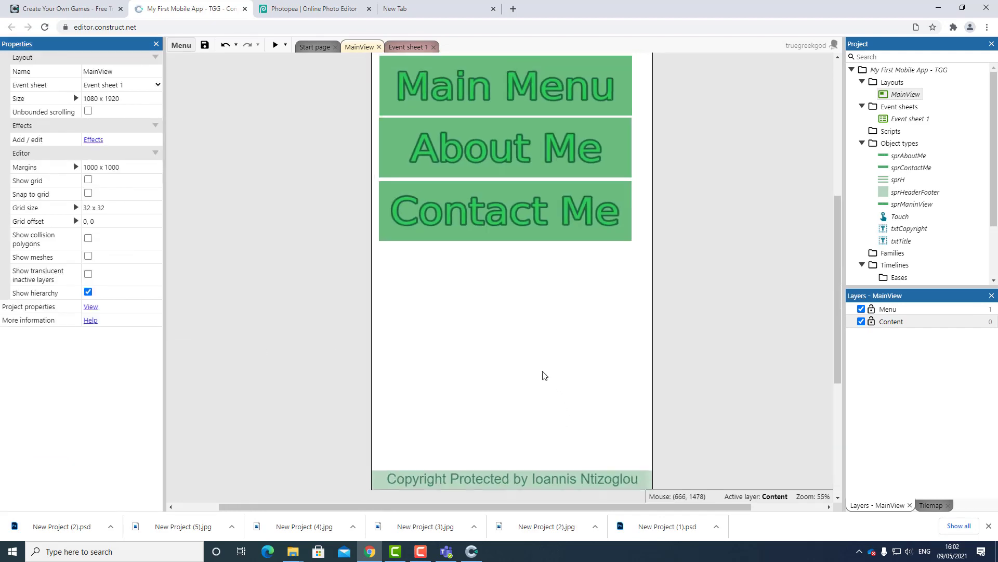
pyautogui.keyDown('ctrl'); pyautogui.scroll(-1, 541, 371); pyautogui.keyUp('ctrl')
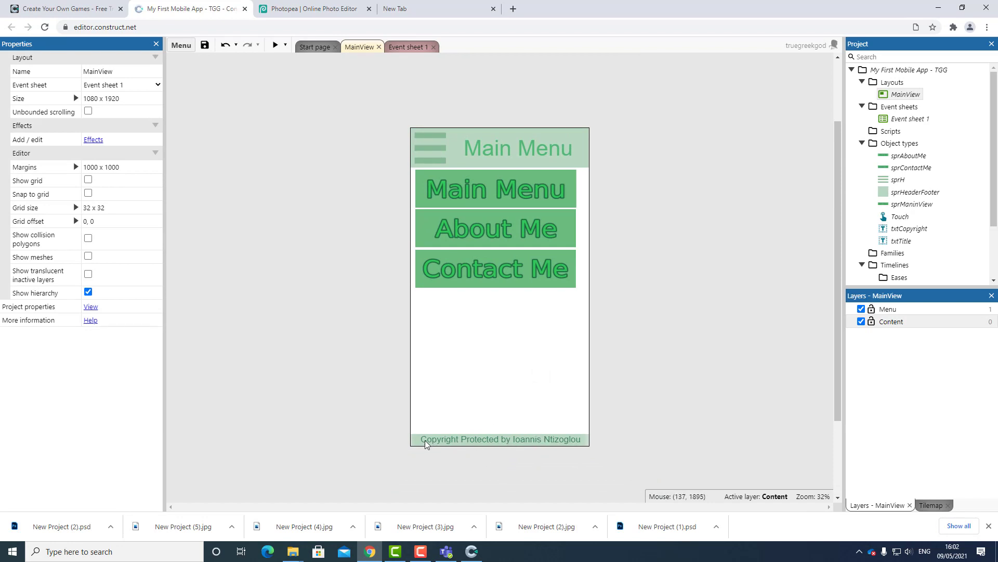
pyautogui.moveTo(374, 421); pyautogui.dragTo(379, 307)
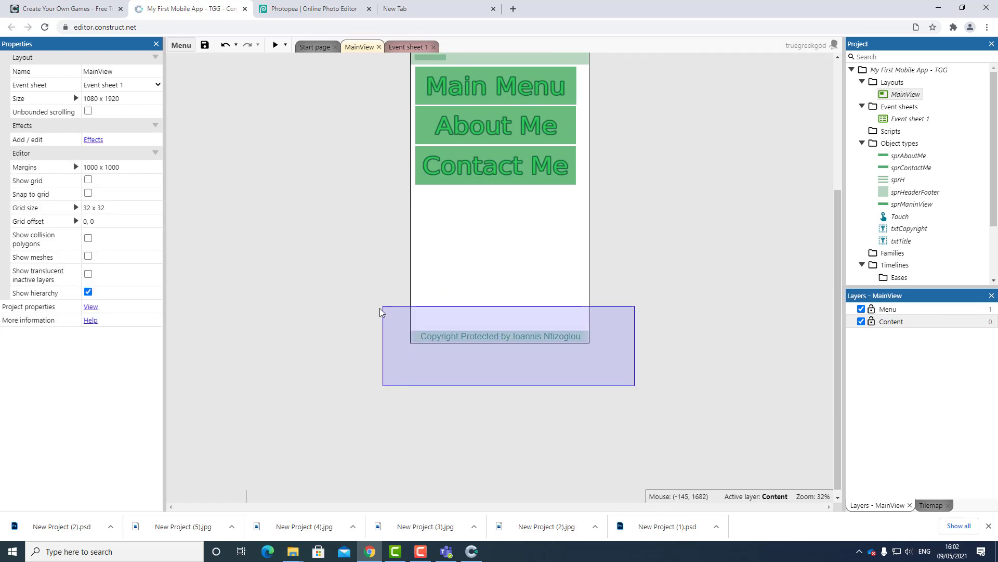
pyautogui.rightClick(483, 341)
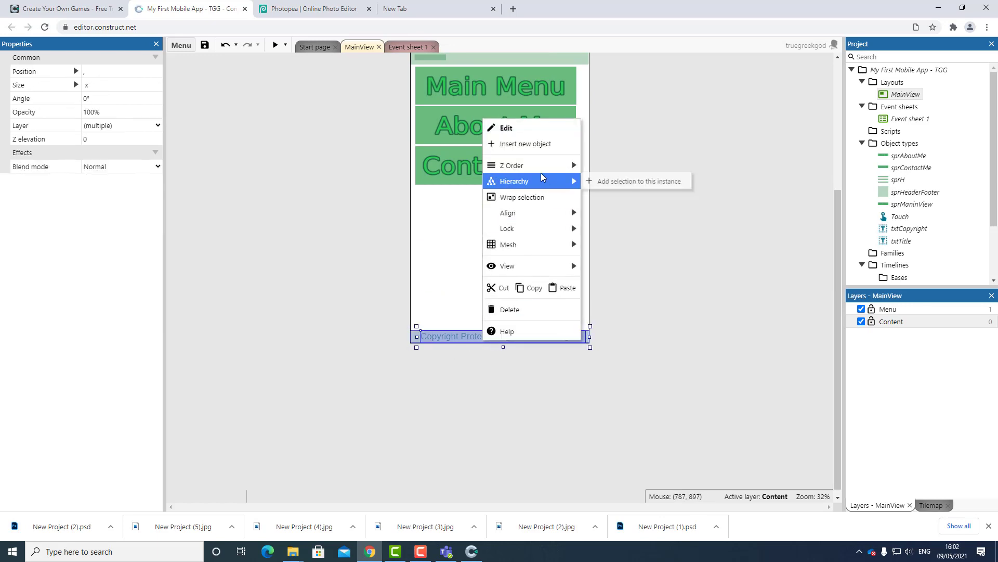
pyautogui.moveTo(549, 169)
pyautogui.moveTo(623, 204)
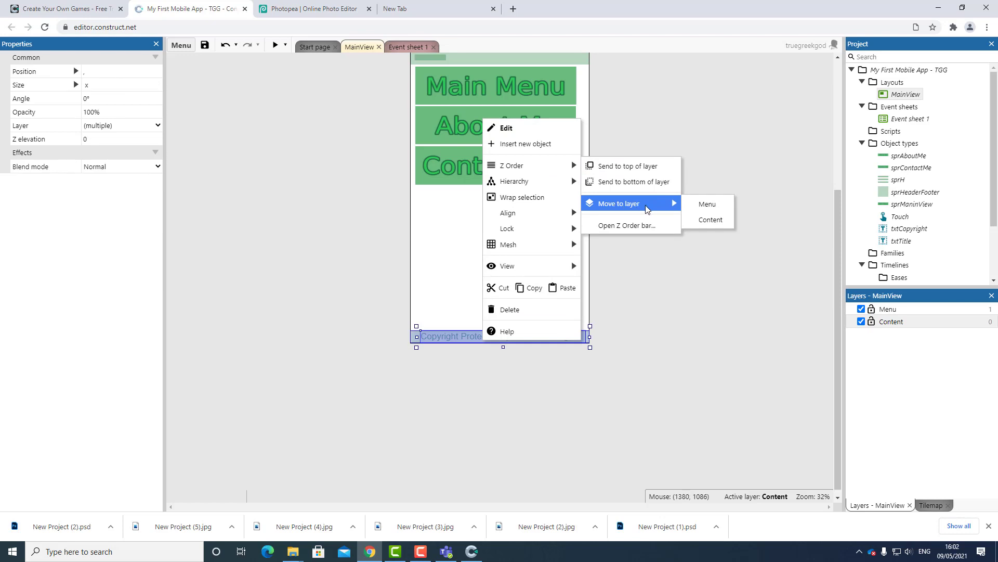
pyautogui.click(712, 219)
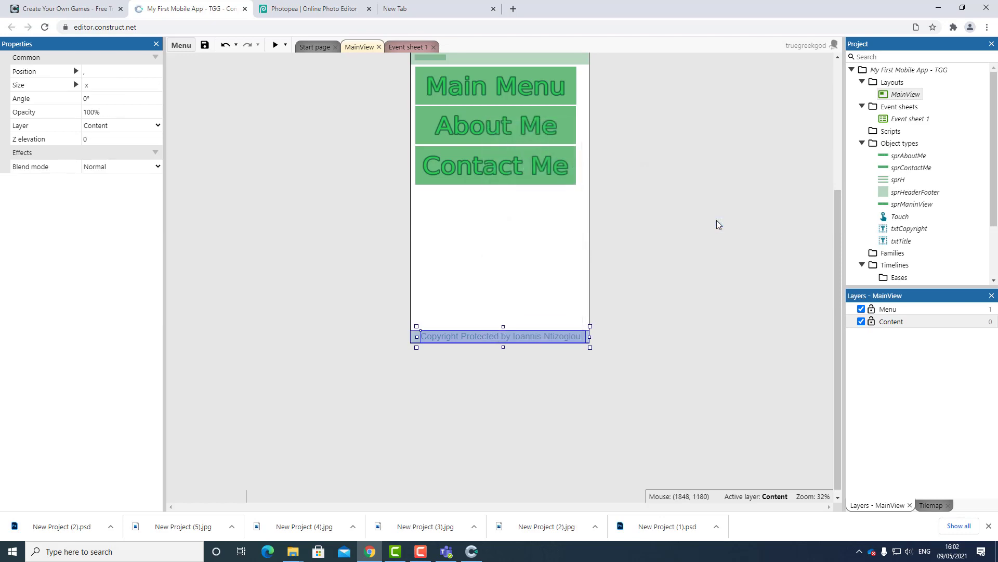
pyautogui.click(686, 282)
# - Move the Main Menu title text and the header bar behind it to the Content layer
pyautogui.scroll(3, 682, 306)
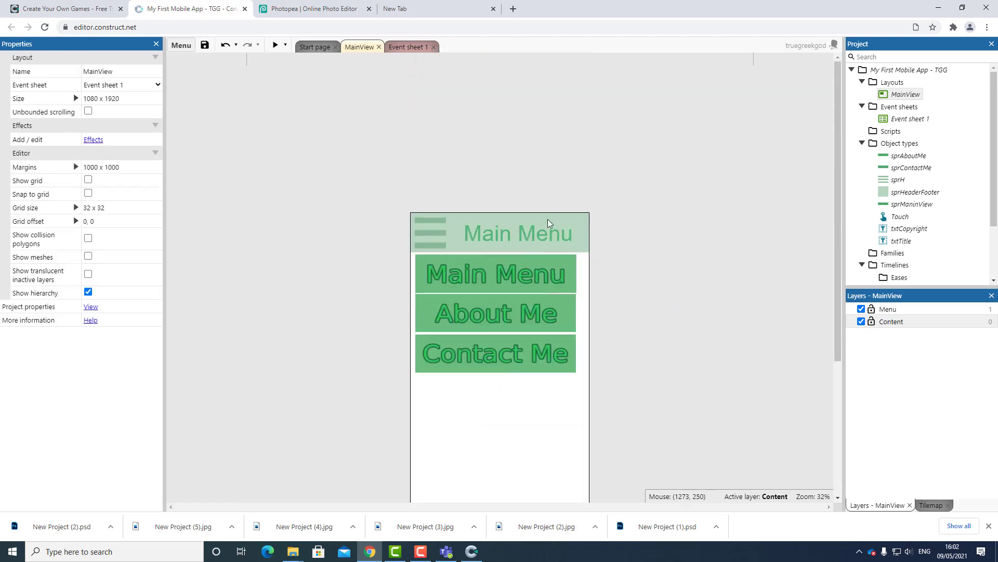
pyautogui.moveTo(345, 166); pyautogui.dragTo(637, 251)
pyautogui.click(541, 231)
pyautogui.rightClick(541, 230)
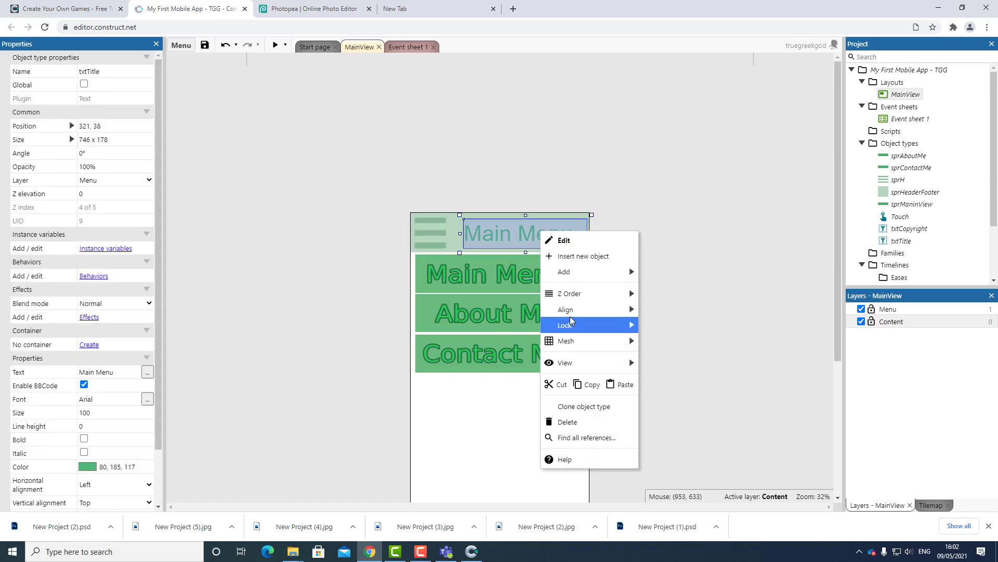
pyautogui.keyDown('shift'); pyautogui.click(450, 224); pyautogui.keyUp('shift')
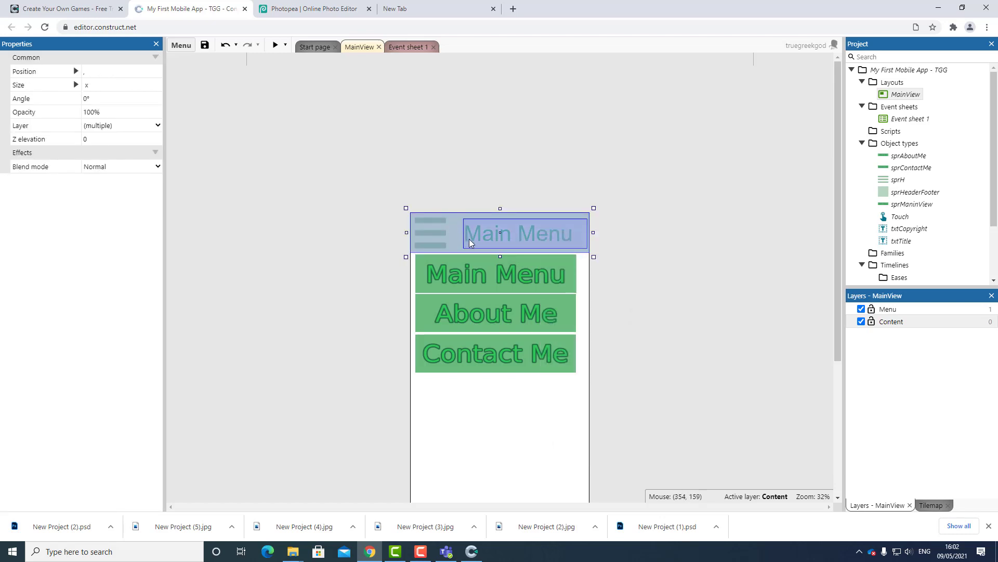
pyautogui.rightClick(491, 235)
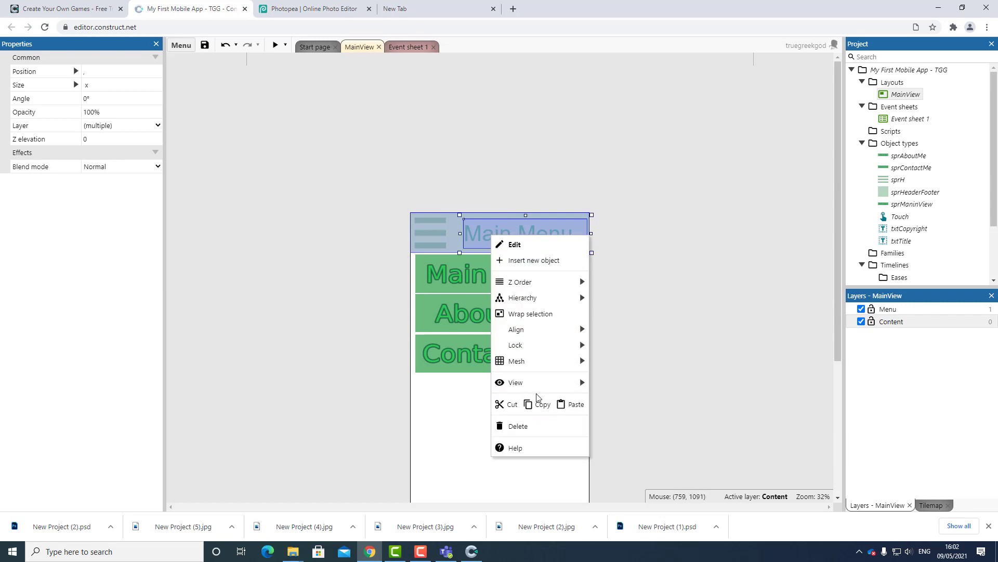
pyautogui.moveTo(554, 282)
pyautogui.moveTo(671, 320)
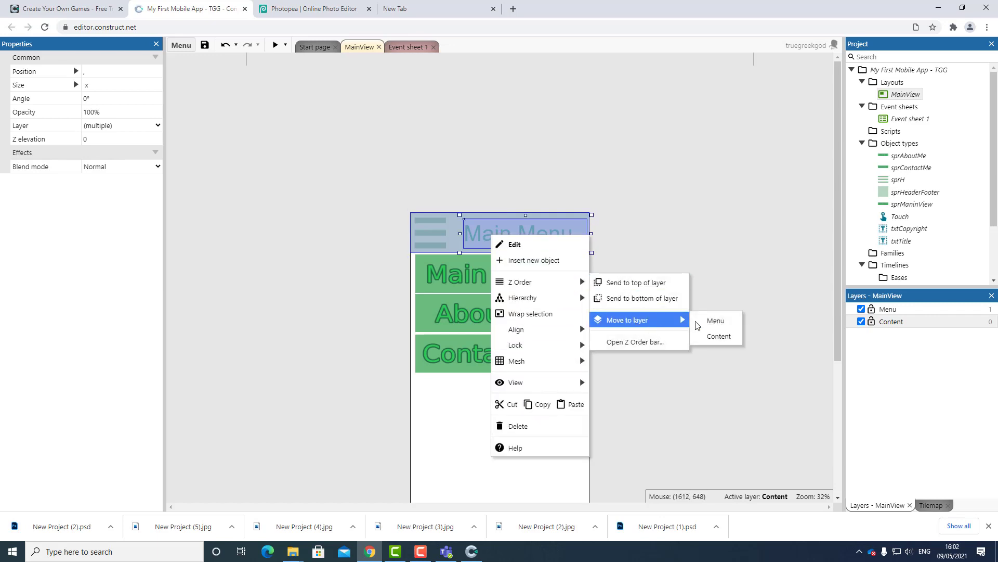
pyautogui.click(726, 341)
pyautogui.click(705, 328)
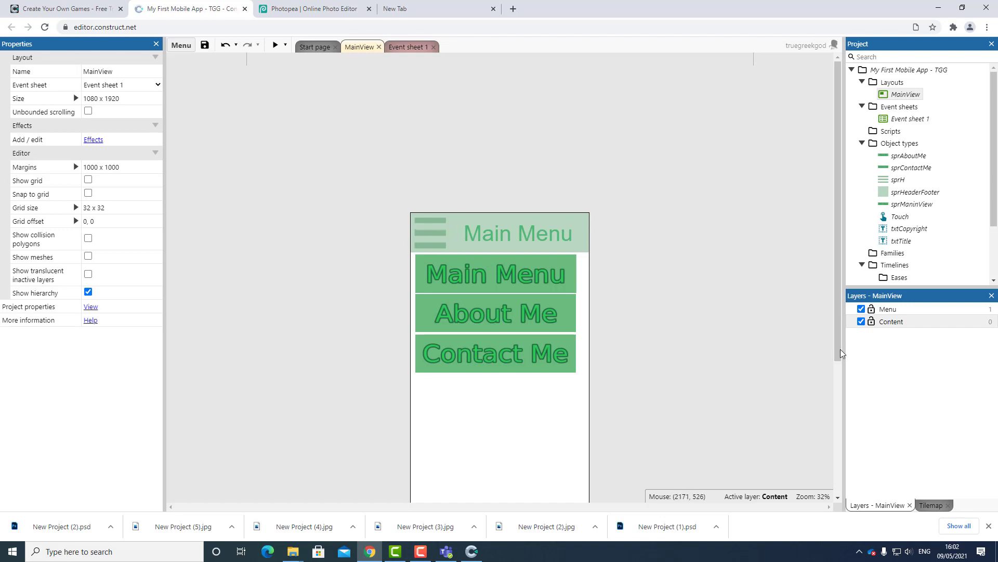
# - Hide the Content layer and show it again to check which header and footer objects belong to it
pyautogui.click(860, 323)
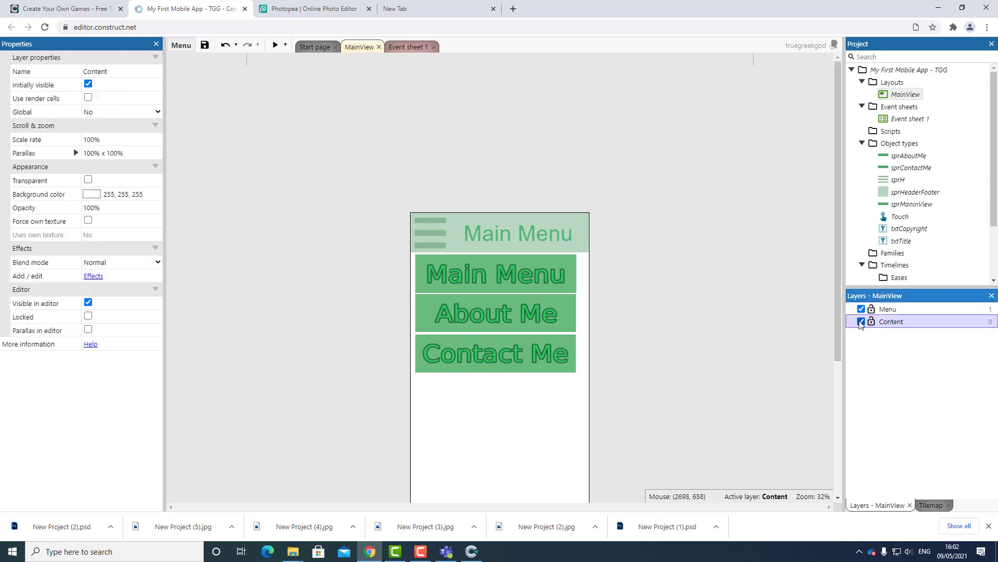
pyautogui.click(860, 322)
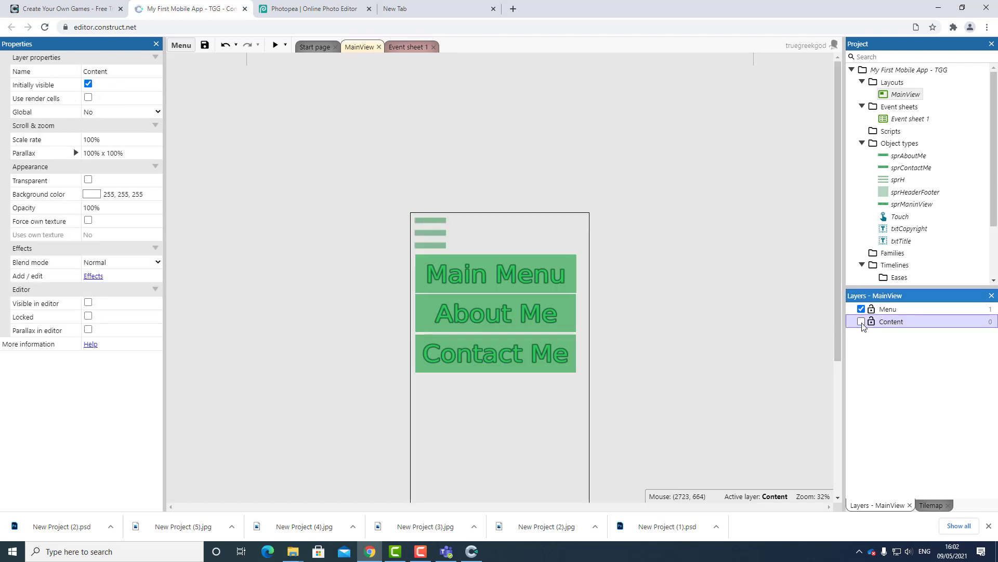
pyautogui.scroll(-3, 699, 340)
pyautogui.scroll(3, 738, 344)
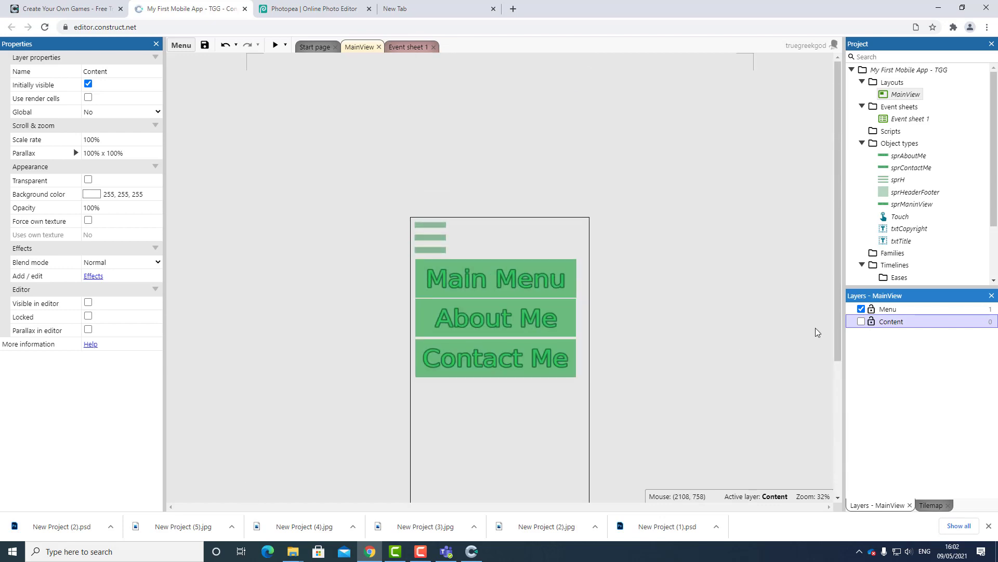
pyautogui.click(861, 321)
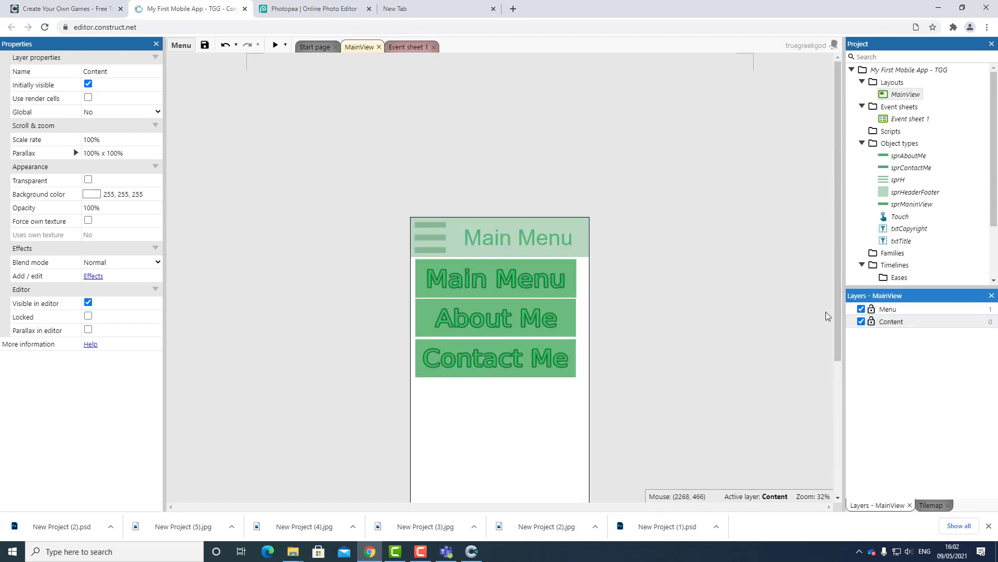
pyautogui.scroll(-5, 572, 346)
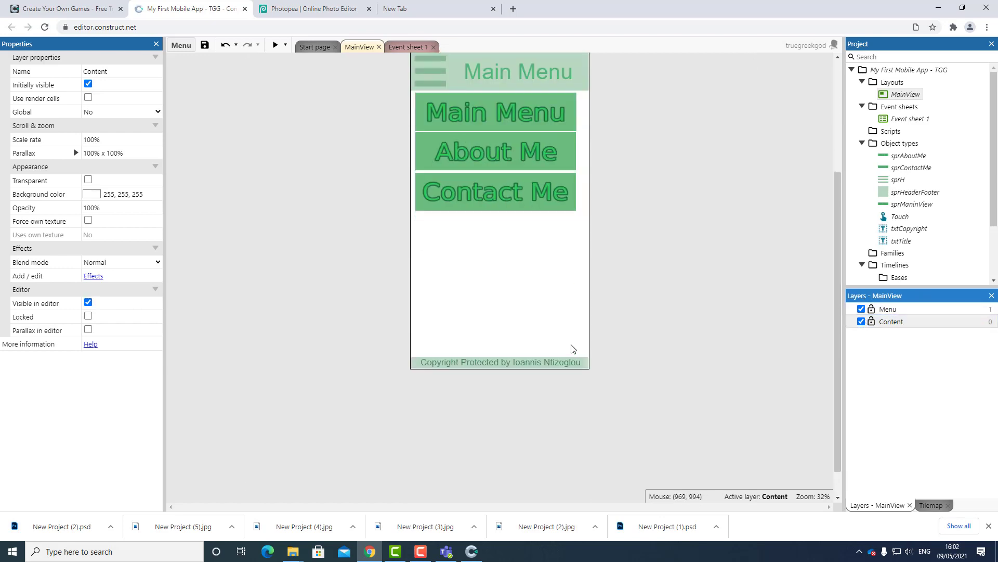
pyautogui.scroll(2, 743, 327)
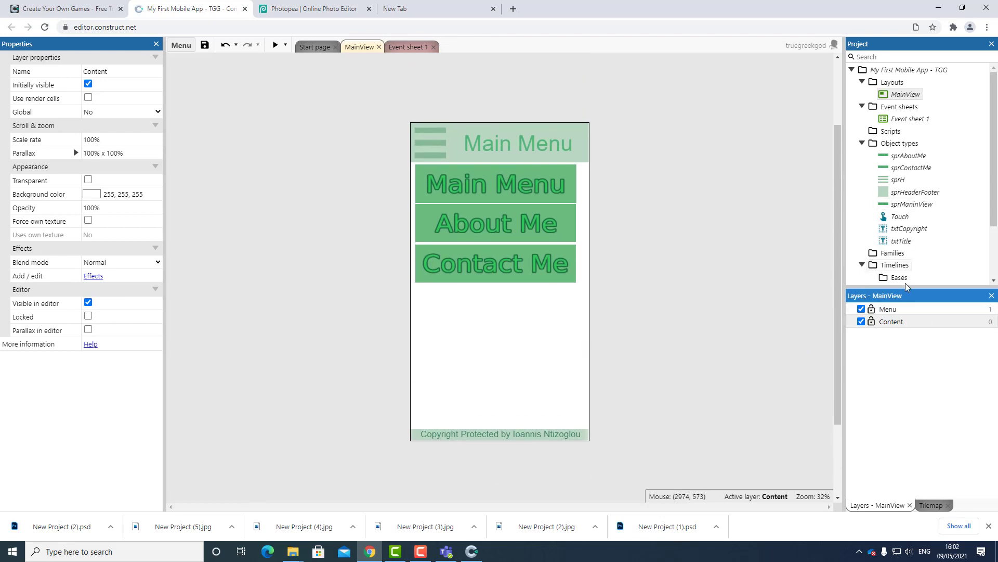
# - Duplicate the MainView layout and name the copy AboutMe
pyautogui.rightClick(897, 95)
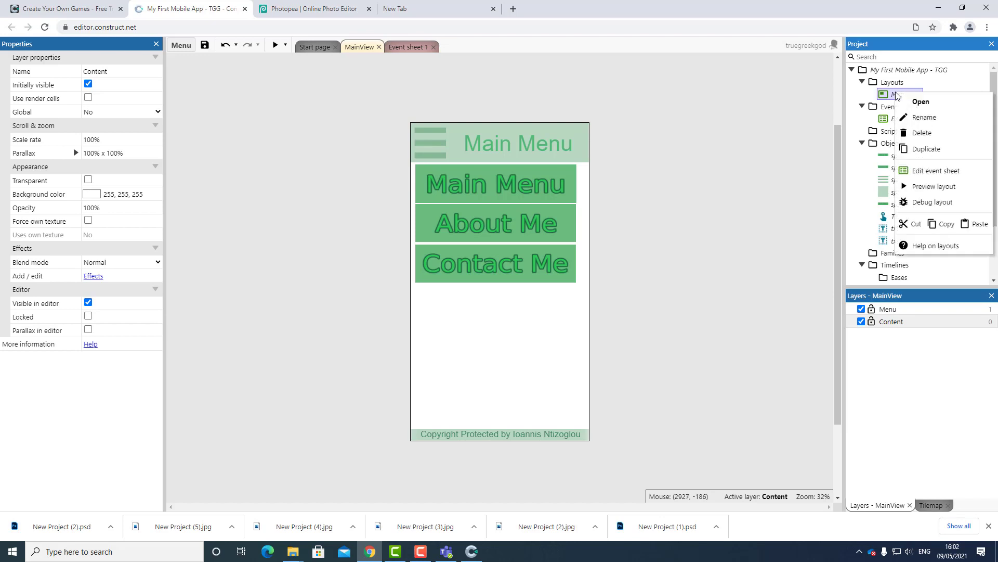
pyautogui.click(930, 151)
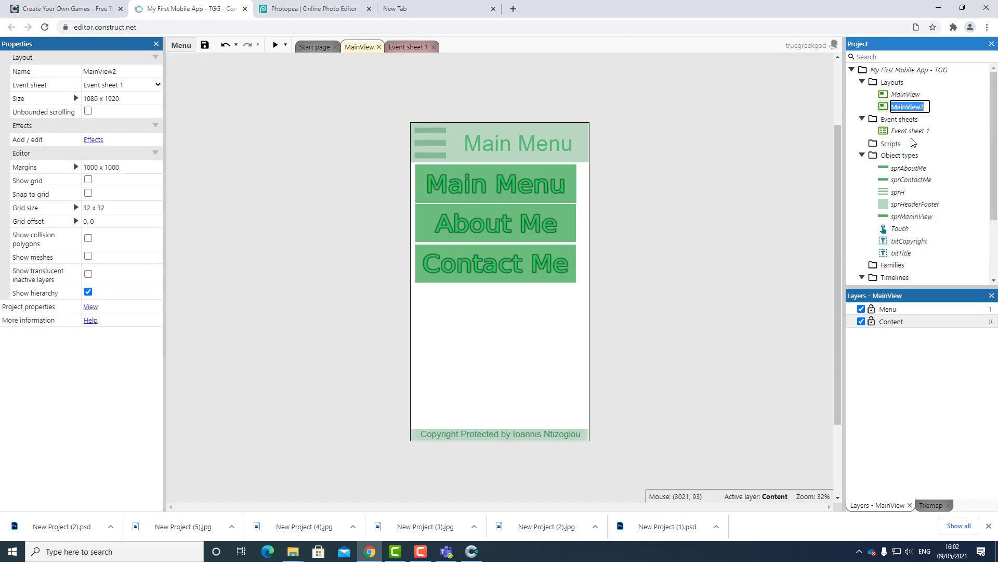
pyautogui.write('AboutMe')
pyautogui.press('Return')
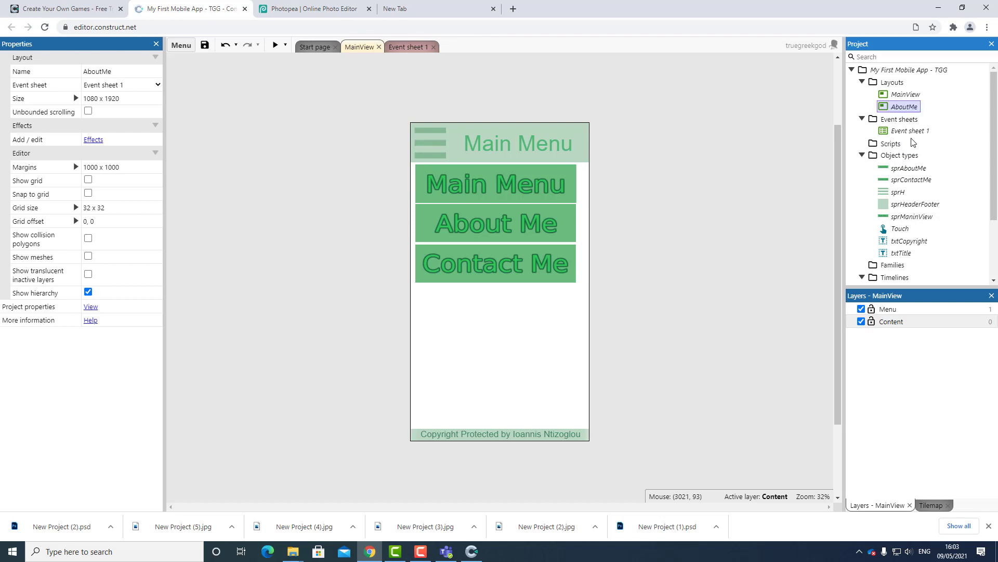
# - Duplicate the AboutMe layout and name the copy ContactMe
pyautogui.rightClick(903, 107)
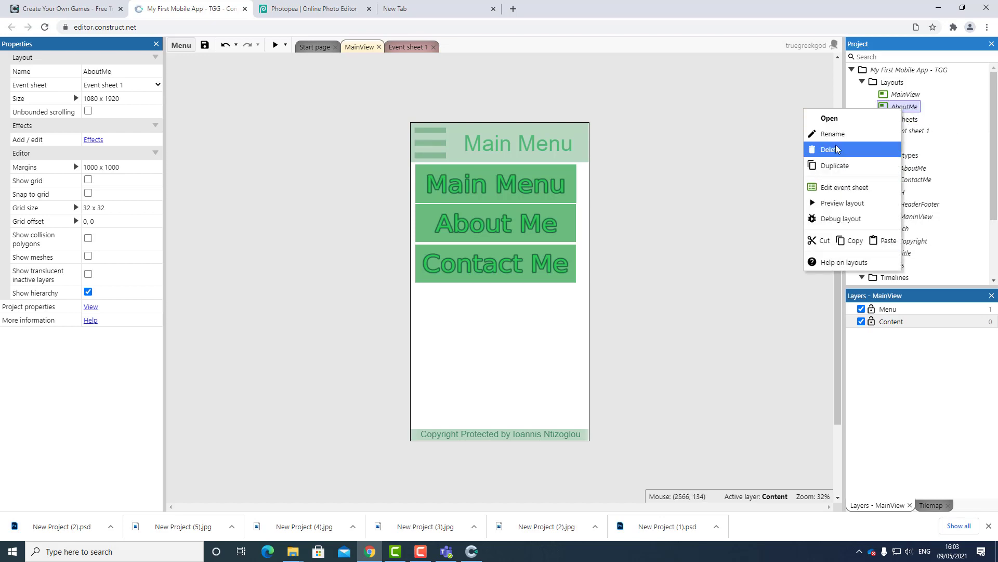
pyautogui.click(837, 167)
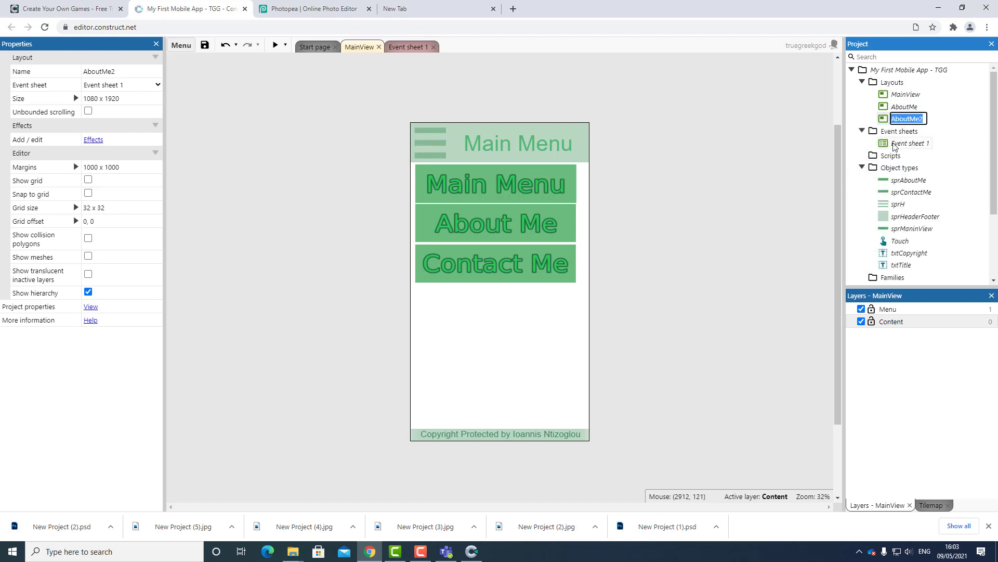
pyautogui.write('ContactMe')
pyautogui.press('Return')
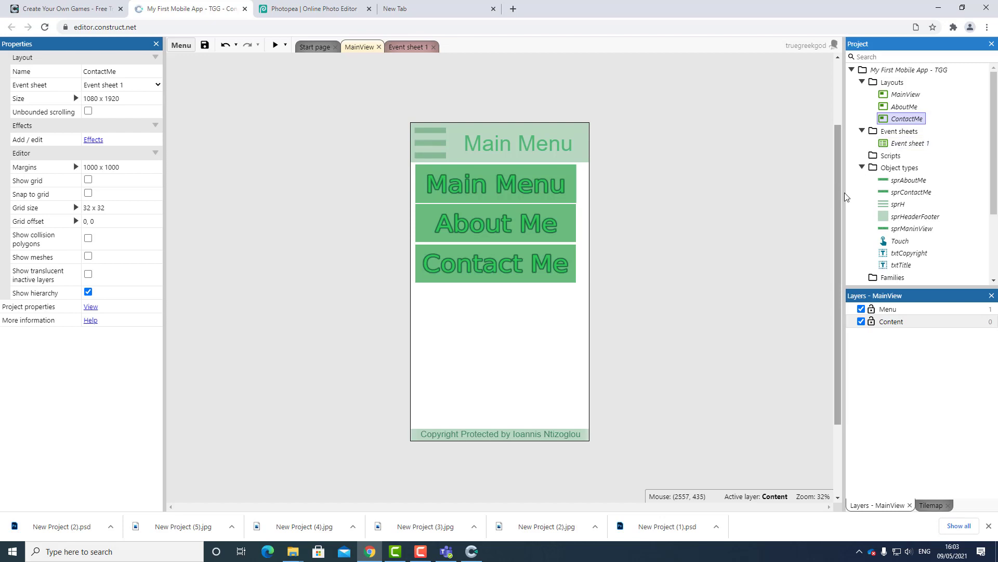
# - Open the AboutMe layout and set its header title text to "About Me"
pyautogui.doubleClick(896, 107)
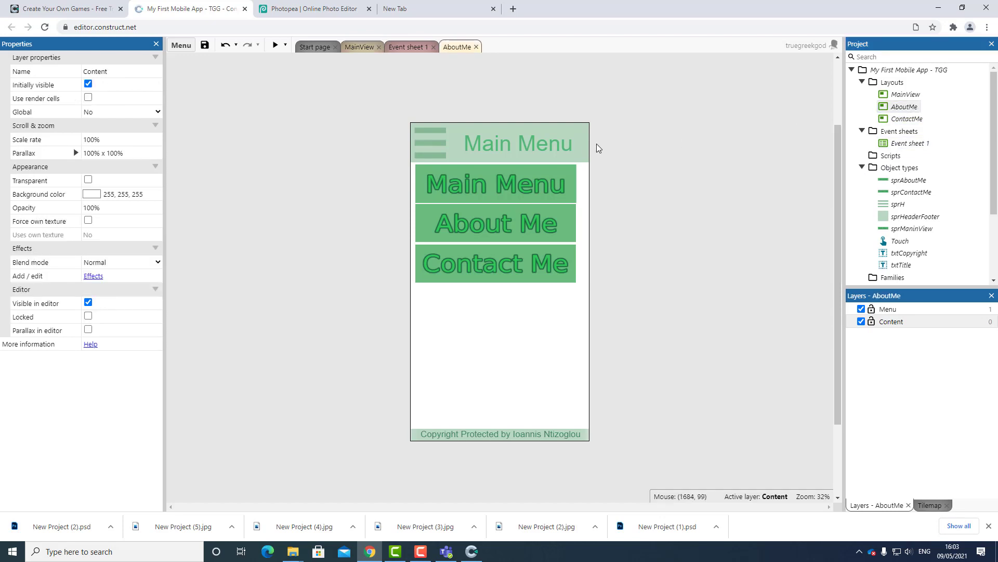
pyautogui.click(569, 149)
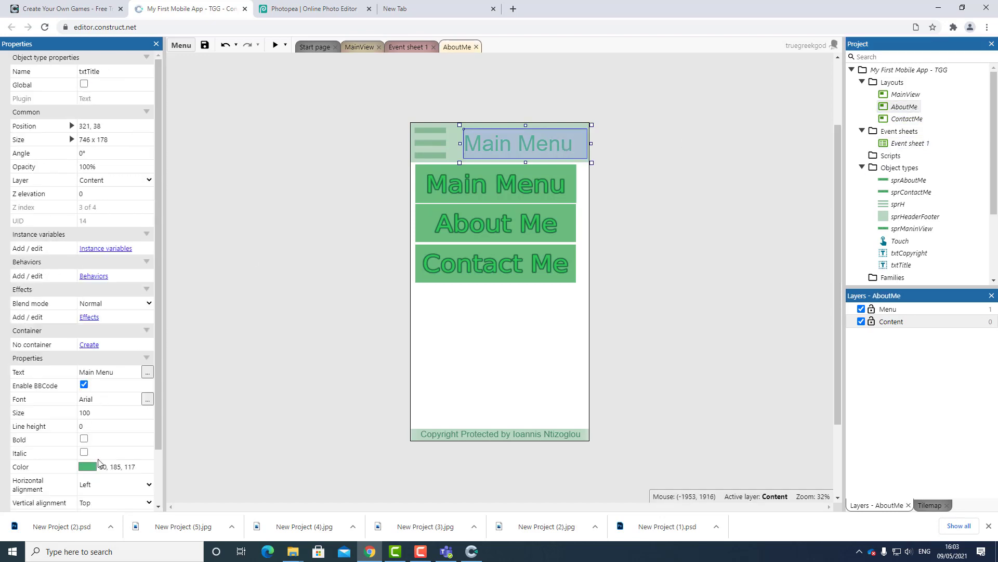
pyautogui.click(114, 372)
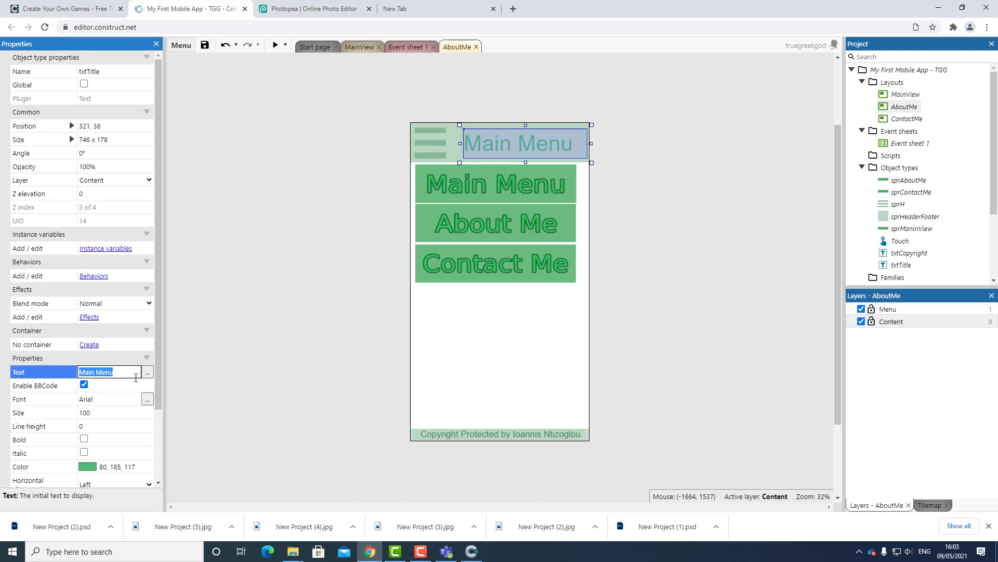
pyautogui.write('About Me')
pyautogui.press('Tab')
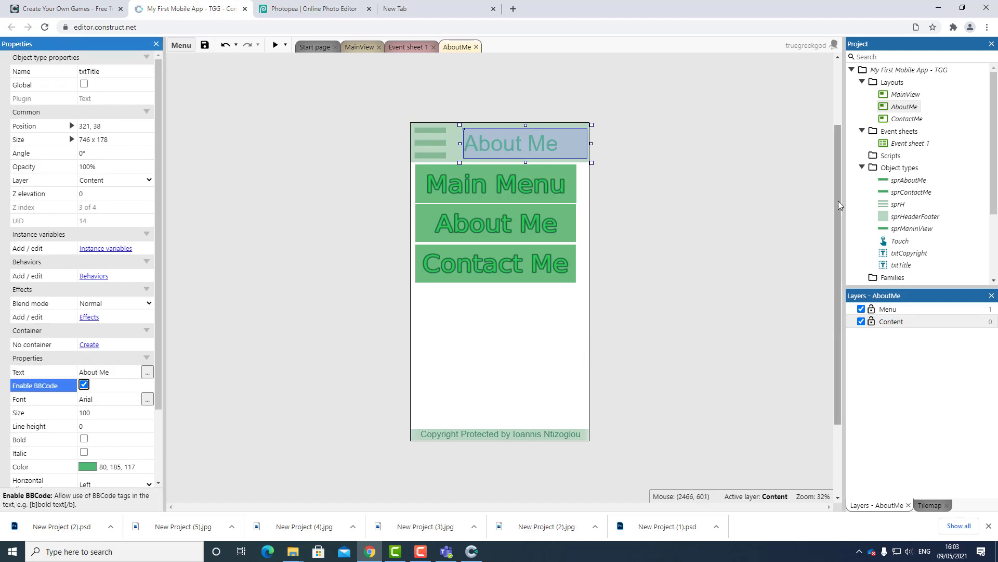
# - Open the ContactMe layout and set its header title text to "Contact Me"
pyautogui.doubleClick(908, 119)
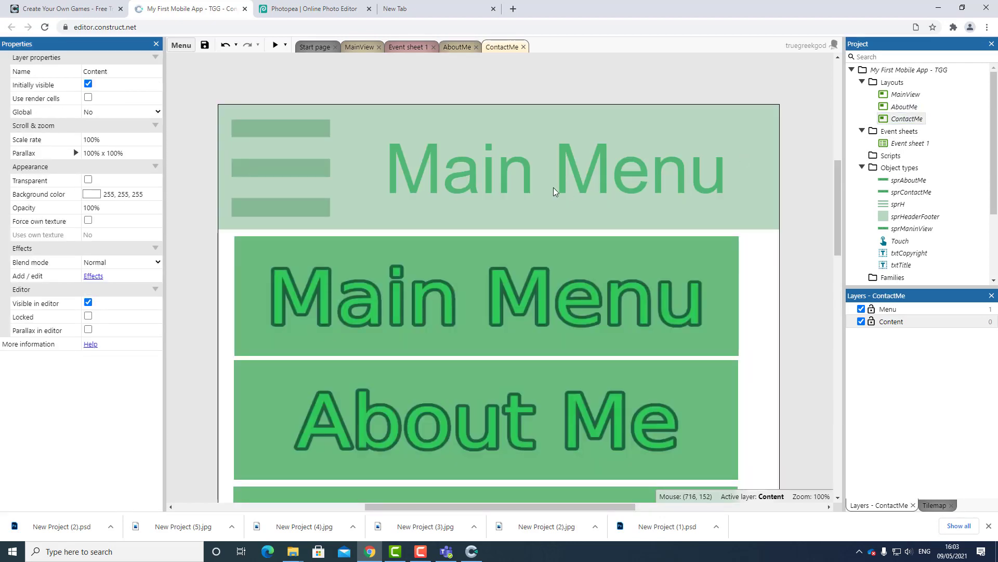
pyautogui.click(503, 186)
pyautogui.keyDown('ctrl'); pyautogui.scroll(-6, 503, 186); pyautogui.keyUp('ctrl')
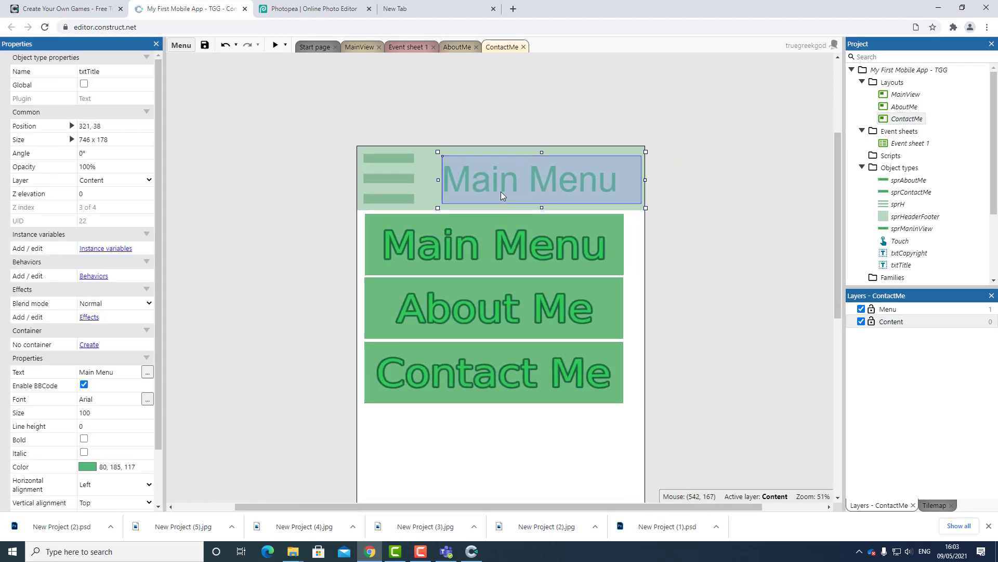
pyautogui.click(121, 371)
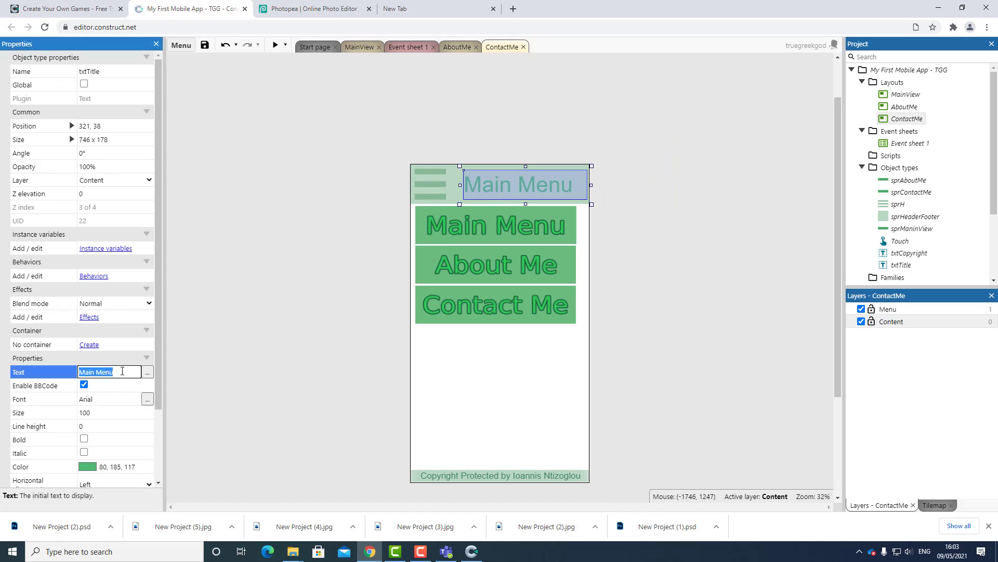
pyautogui.write('A')
pyautogui.click(681, 251)
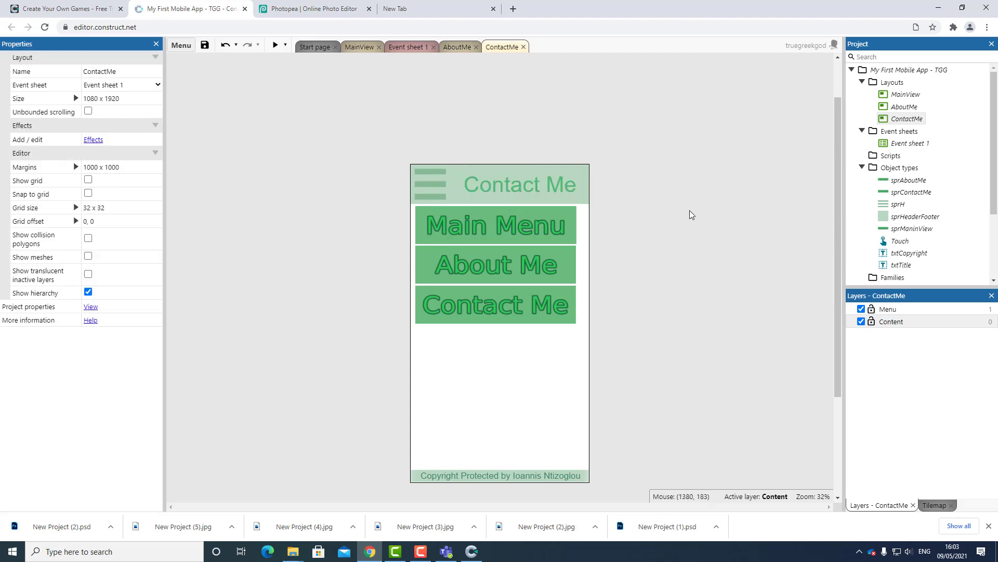
# - Review the MainView, AboutMe and ContactMe layouts in turn to compare their header titles and menu buttons
pyautogui.doubleClick(907, 96)
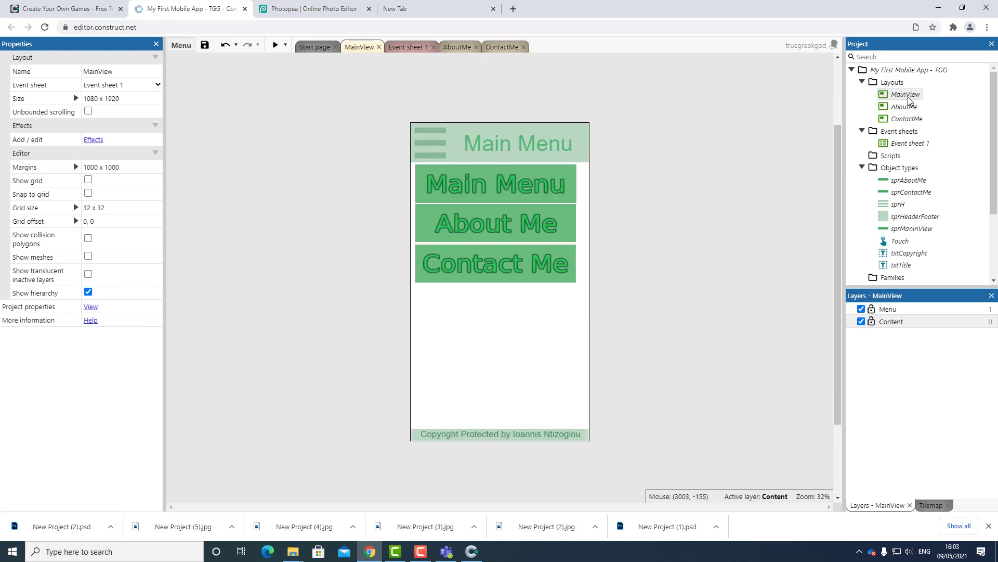
pyautogui.doubleClick(905, 107)
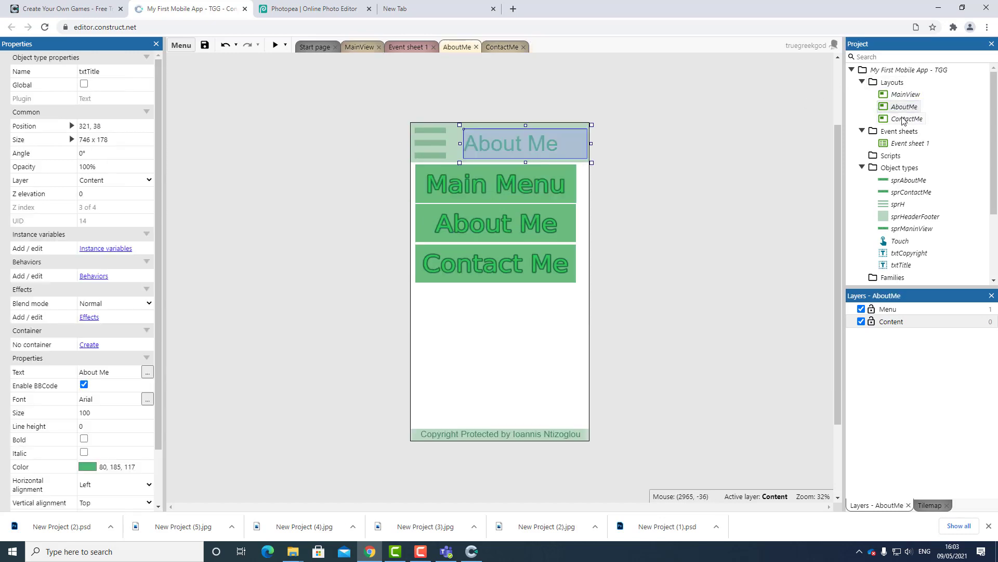
pyautogui.doubleClick(904, 120)
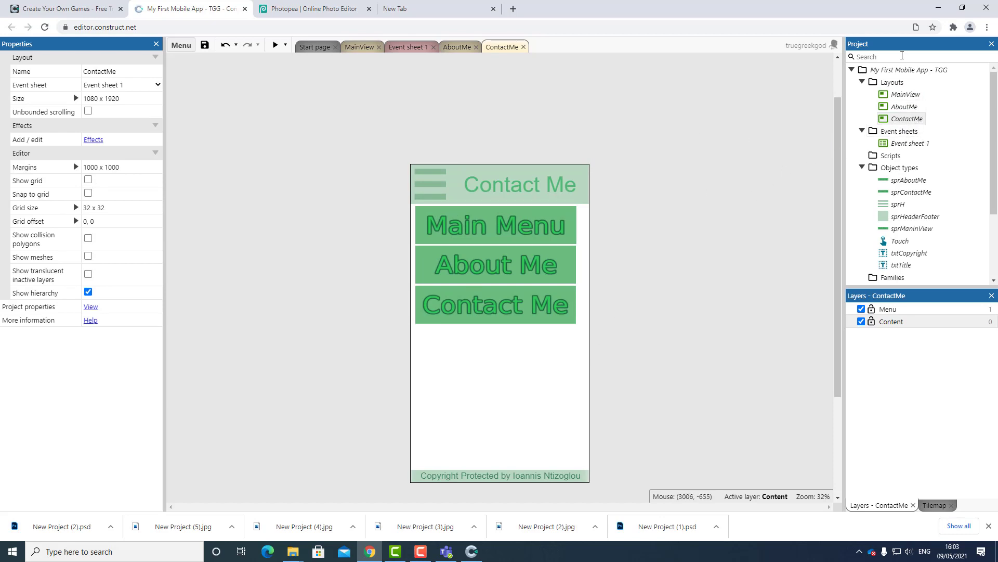
pyautogui.doubleClick(902, 99)
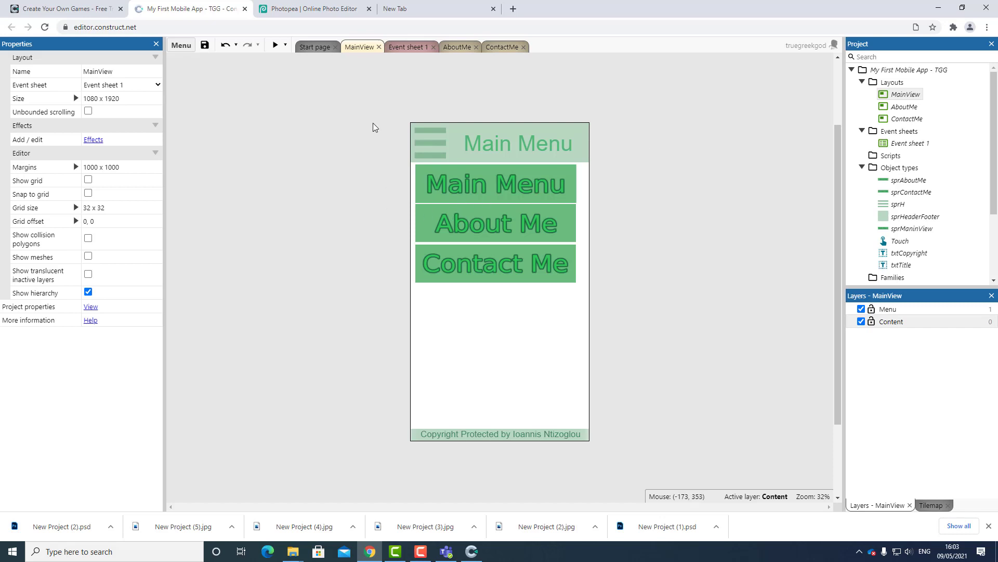
# - Add an event to Event sheet 1 with a Touch "On tap object" condition for sprAboutMe
pyautogui.click(407, 46)
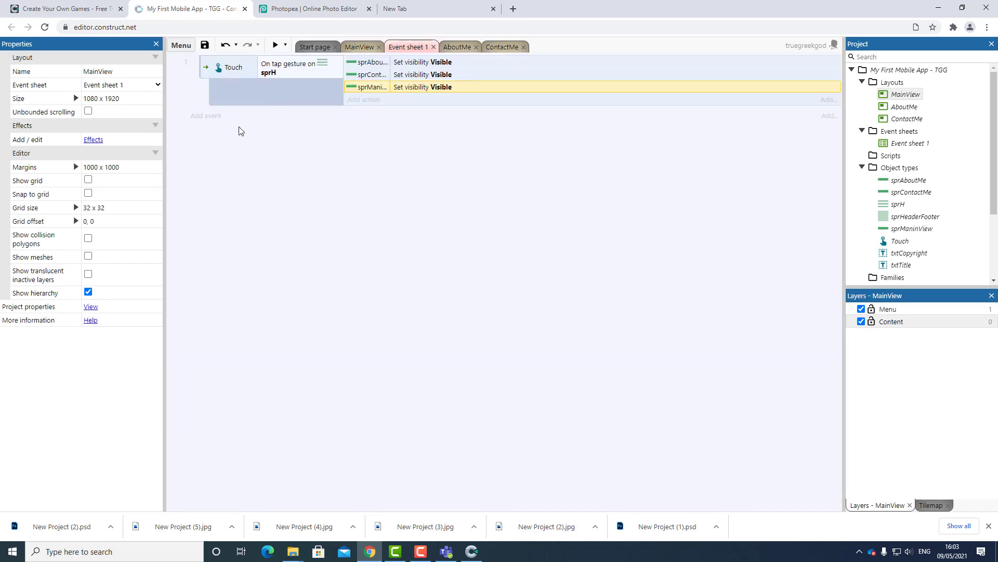
pyautogui.click(205, 117)
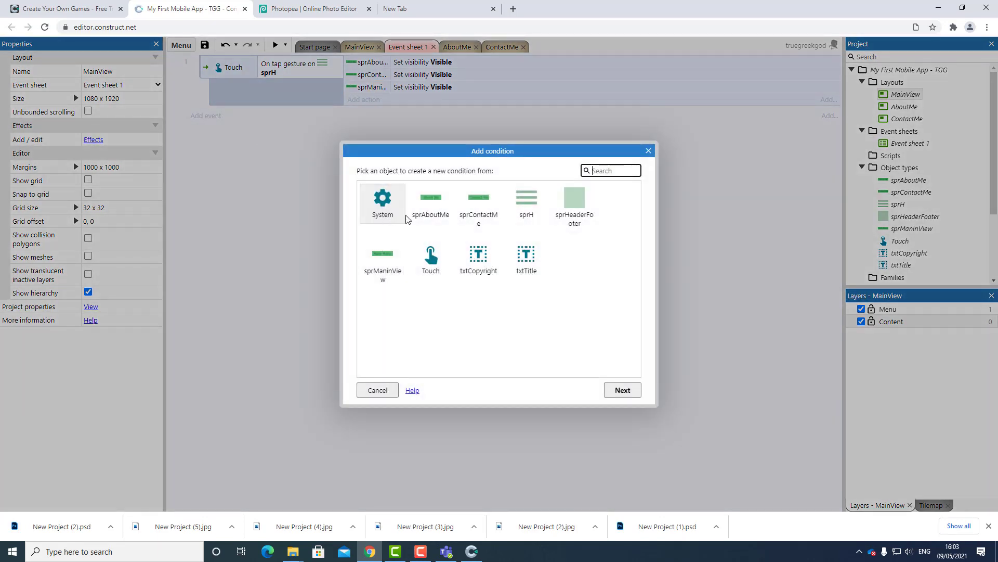
pyautogui.press('Tab')
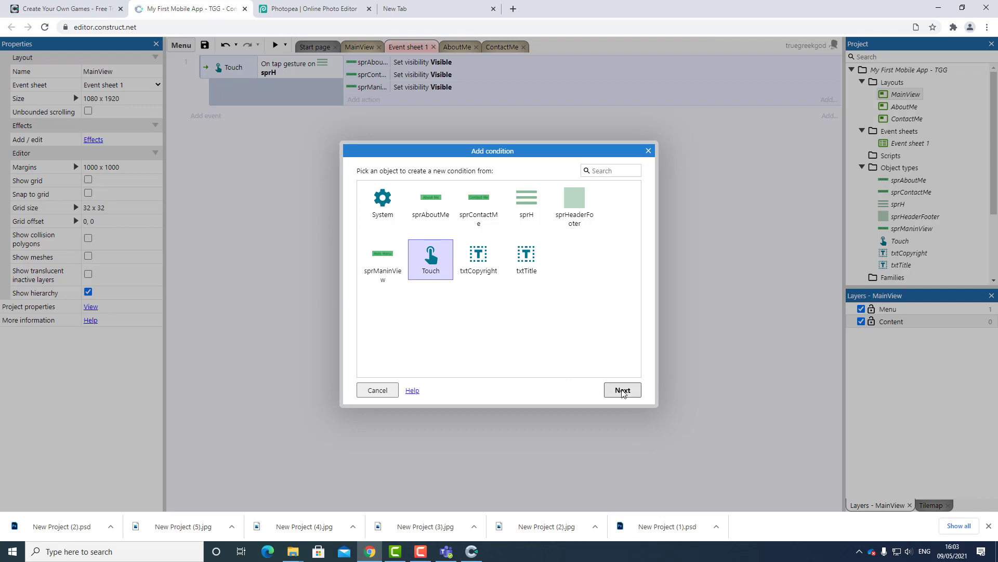
pyautogui.click(610, 391)
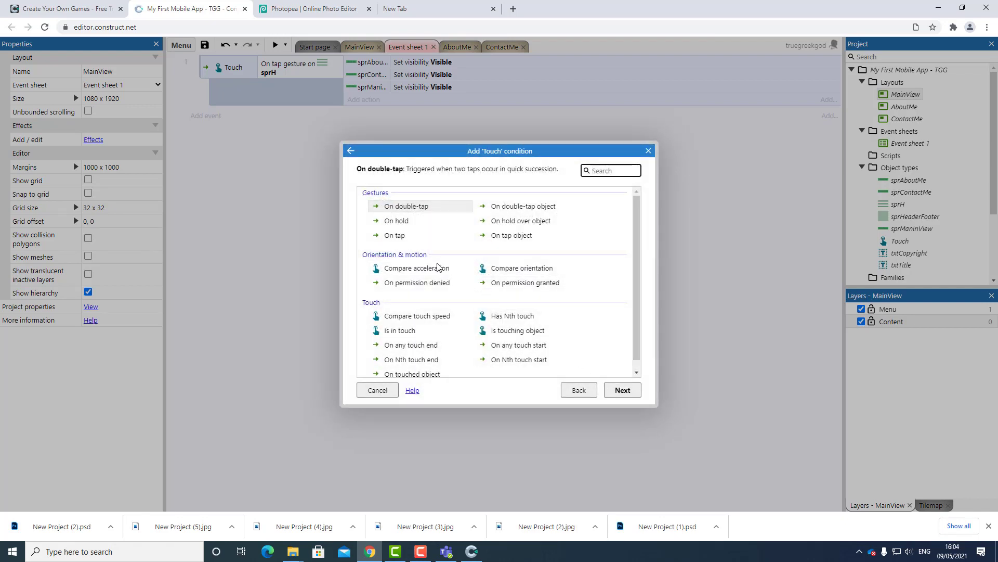
pyautogui.doubleClick(515, 237)
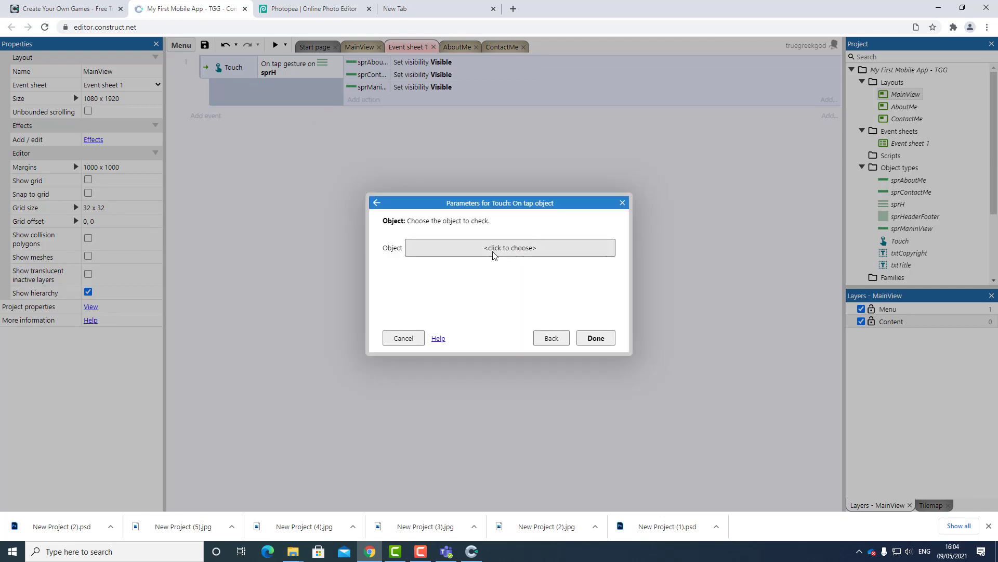
pyautogui.click(495, 248)
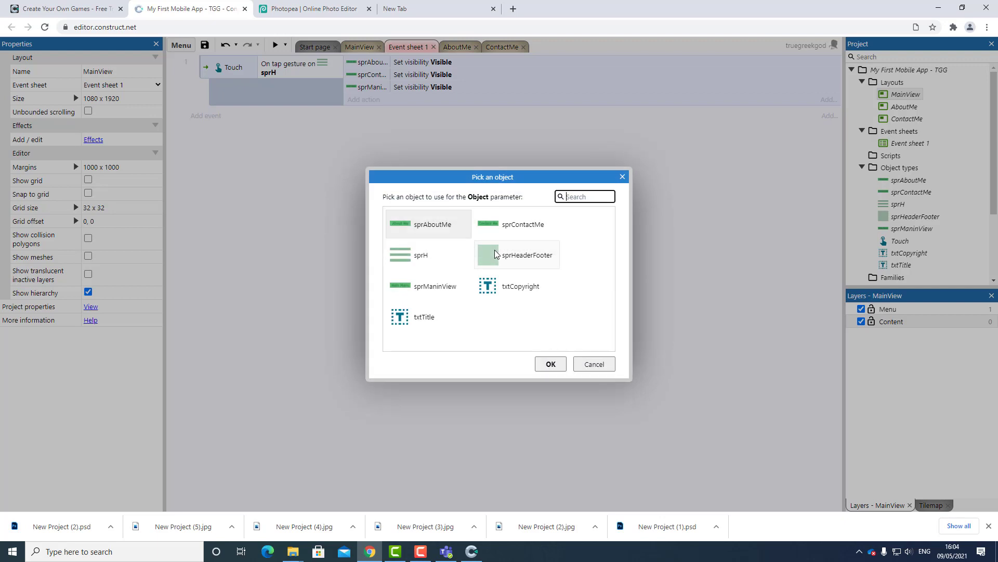
pyautogui.doubleClick(432, 229)
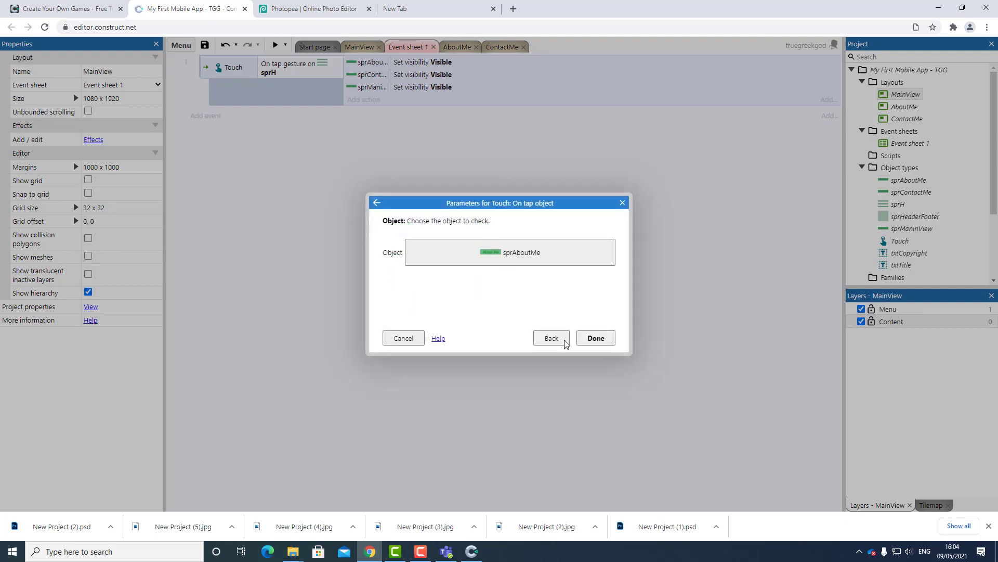
pyautogui.click(596, 338)
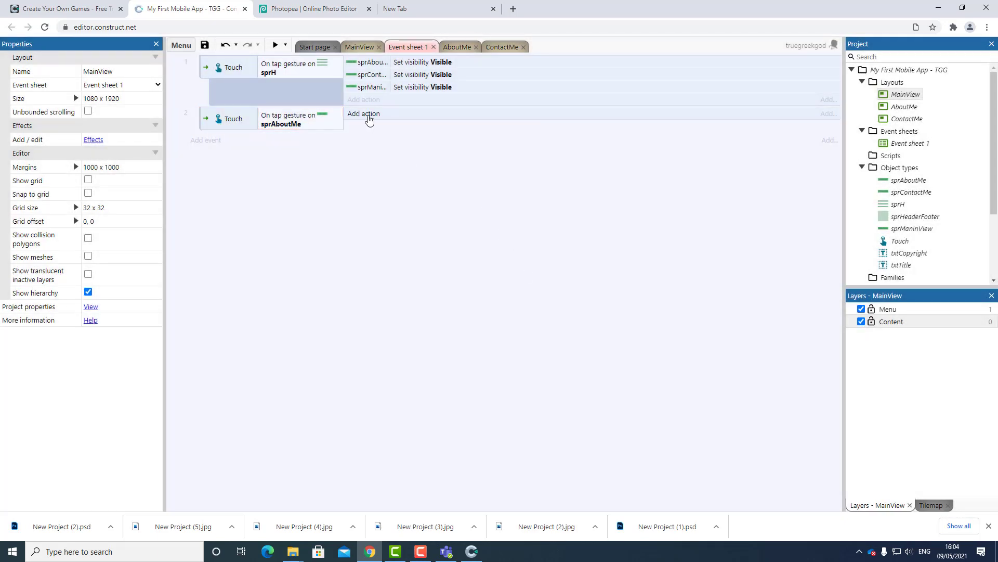
# - Give the sprAboutMe tap event a System "Go to layout" action targeting the AboutMe layout
pyautogui.click(368, 115)
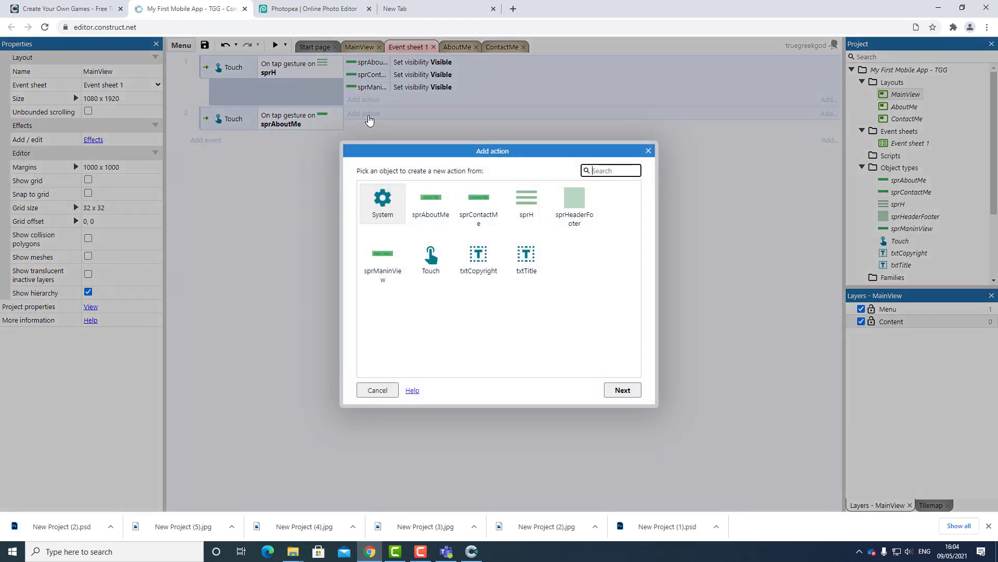
pyautogui.doubleClick(383, 201)
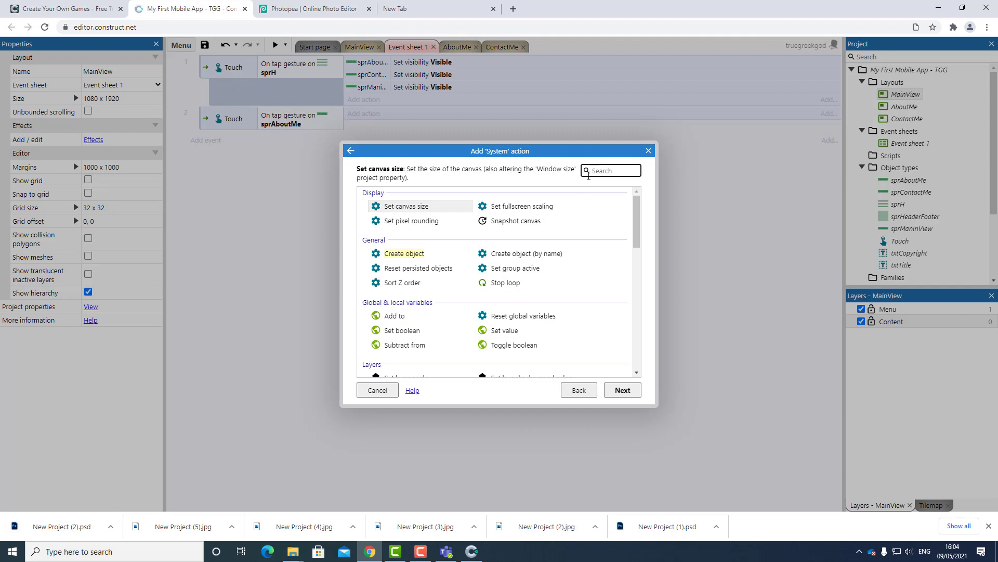
pyautogui.write('go')
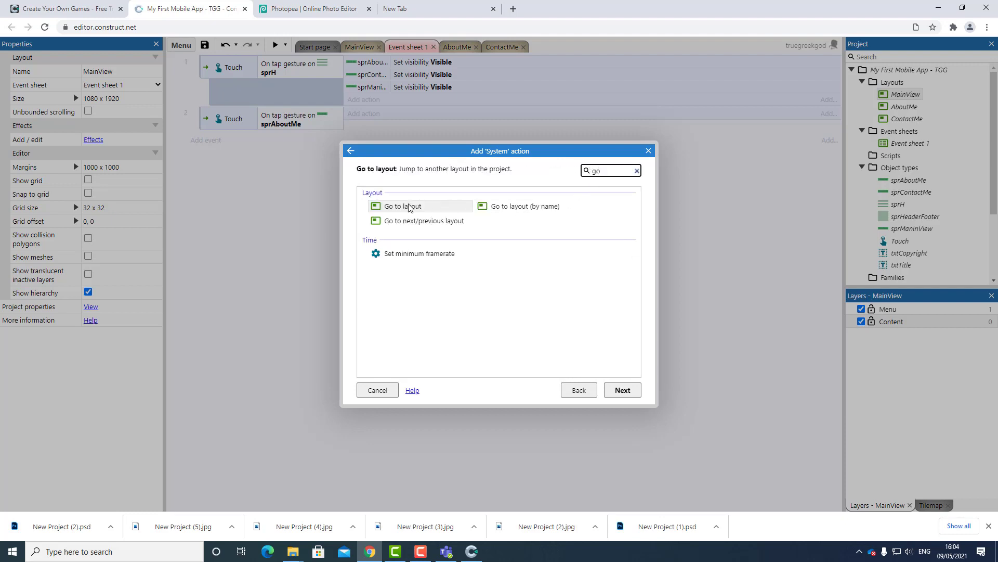
pyautogui.doubleClick(409, 207)
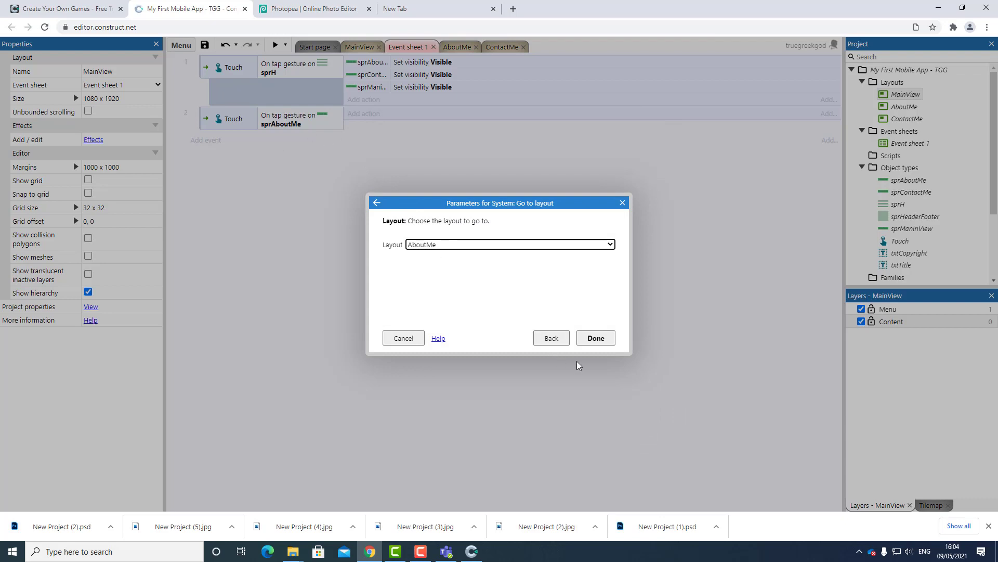
pyautogui.click(599, 340)
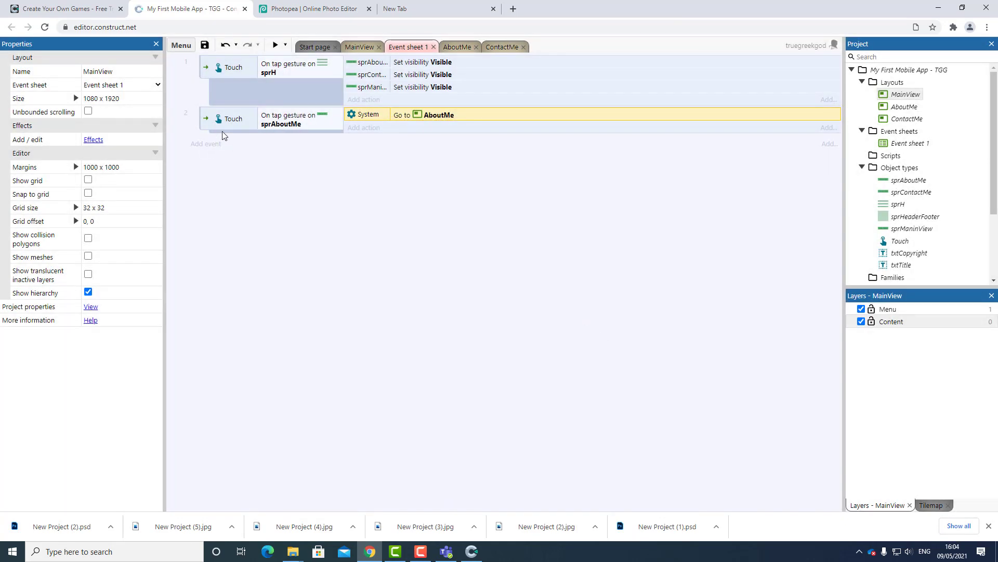
# - Copy the sprAboutMe tap event and paste the duplicate below it in the event sheet
pyautogui.click(207, 120)
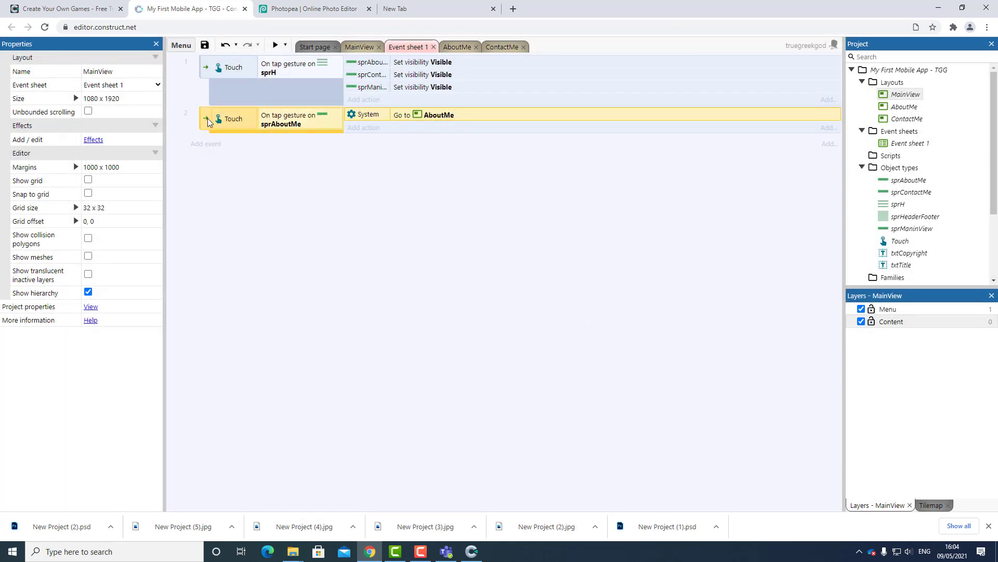
pyautogui.rightClick(206, 121)
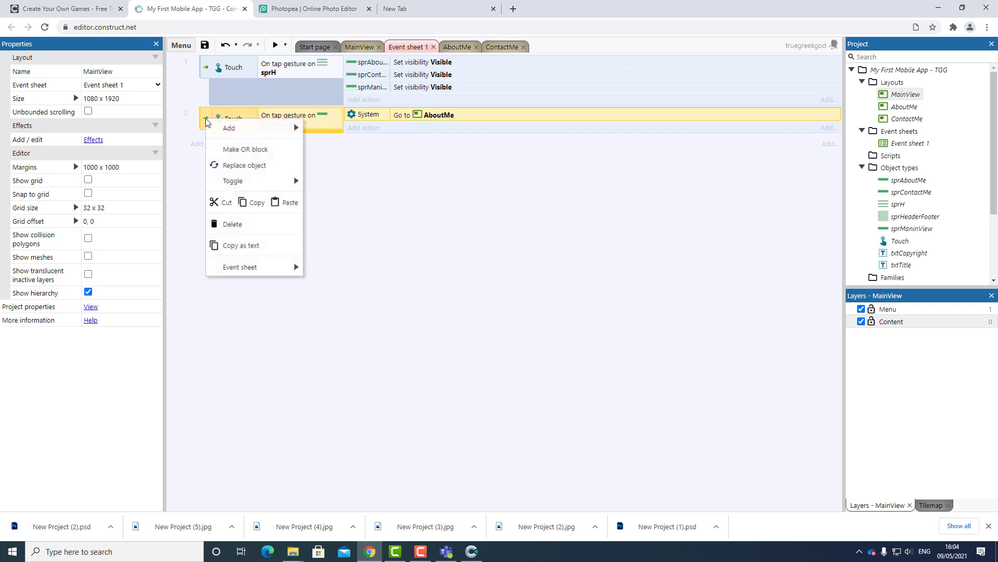
pyautogui.click(254, 204)
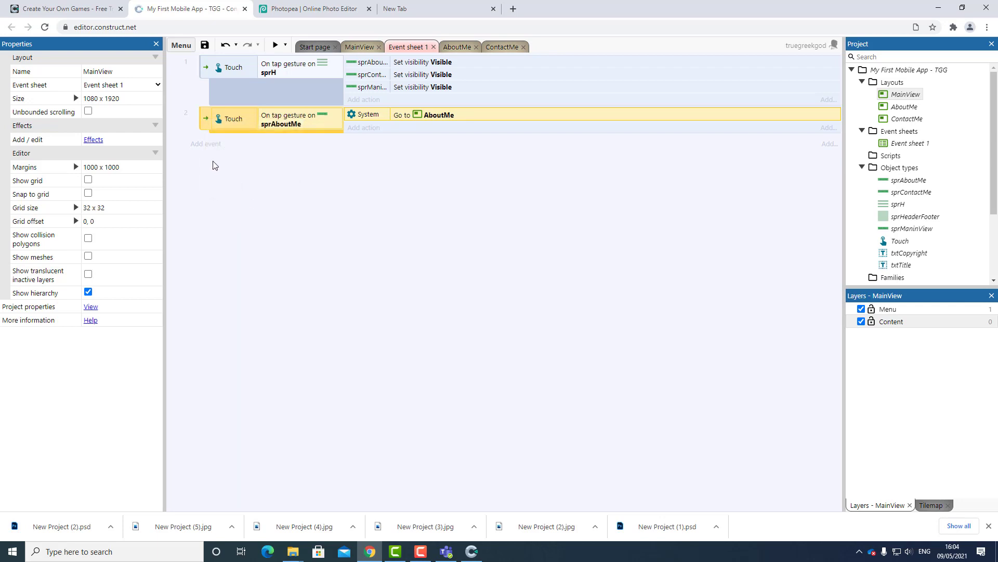
pyautogui.rightClick(212, 159)
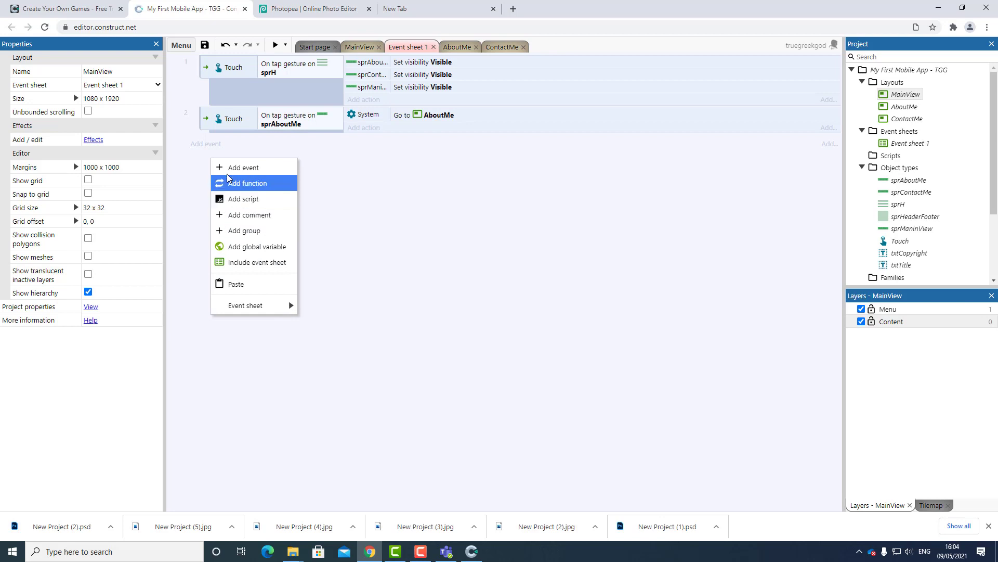
pyautogui.click(243, 283)
pyautogui.click(164, 91)
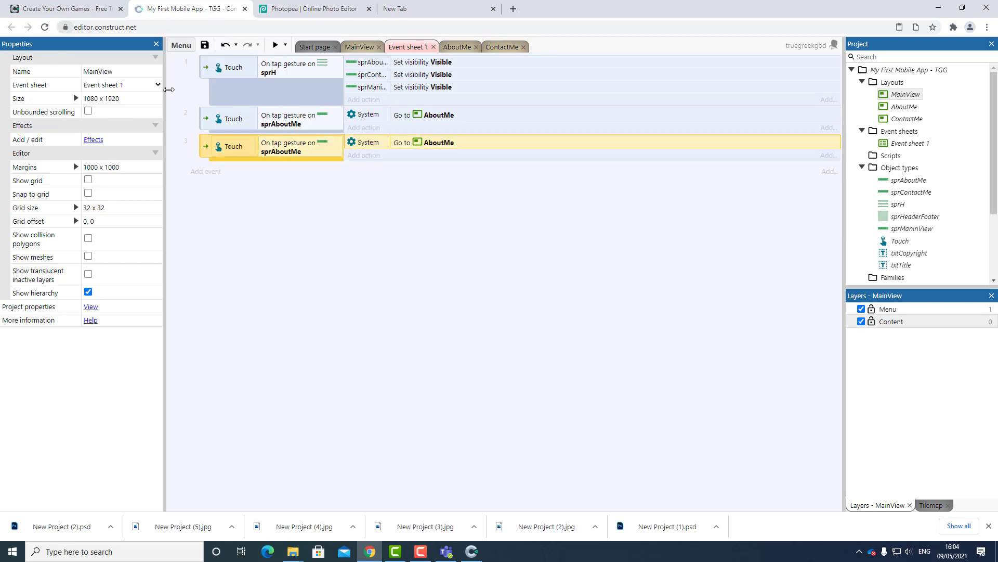
# - Change the tapped object in the pasted event's Touch condition to sprContactMe
pyautogui.doubleClick(294, 150)
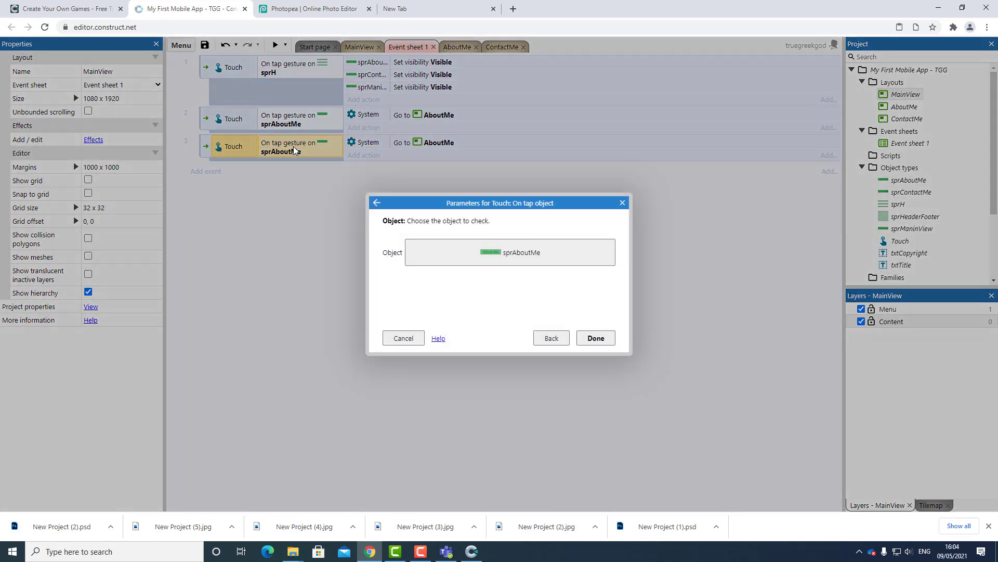
pyautogui.click(522, 245)
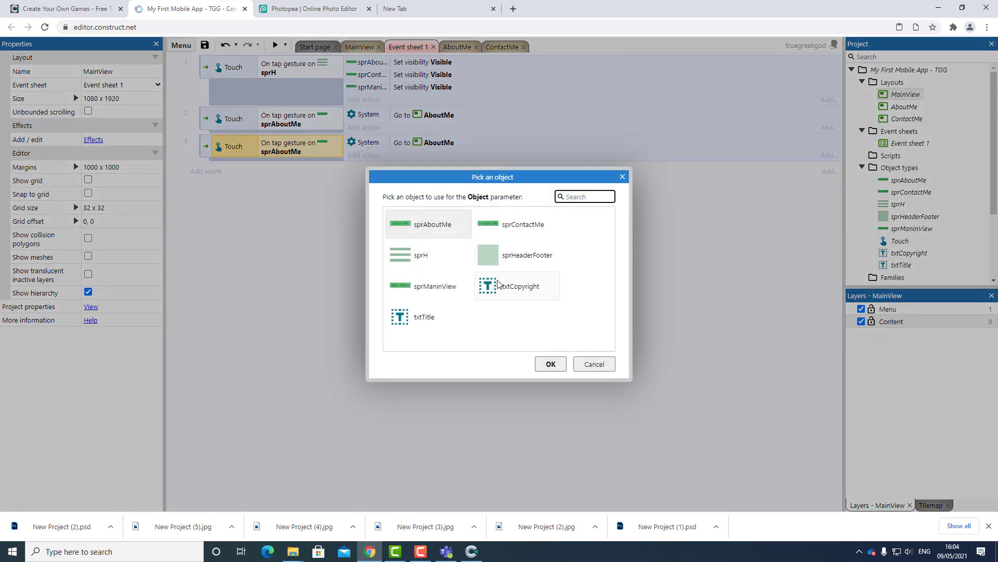
pyautogui.doubleClick(509, 232)
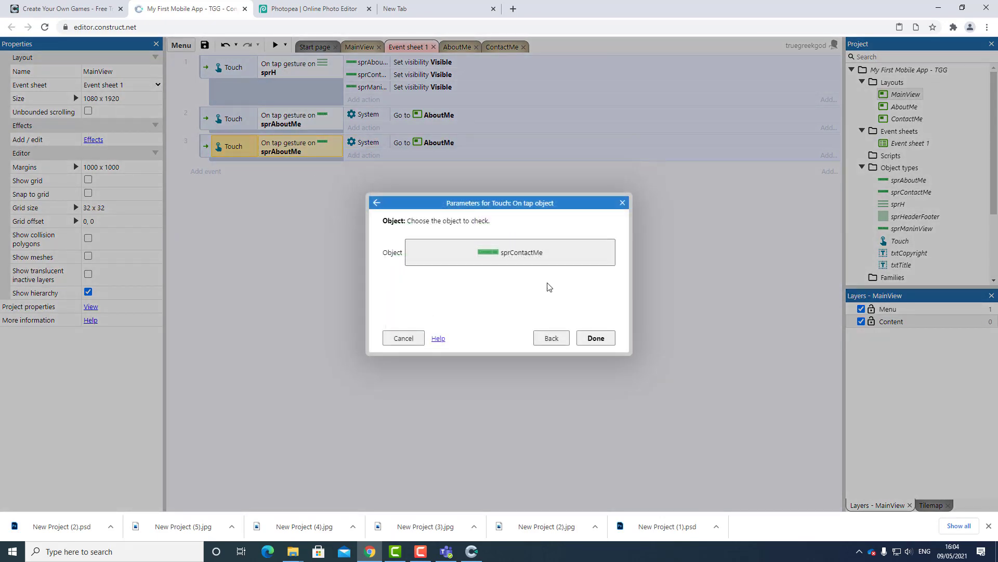
pyautogui.click(596, 339)
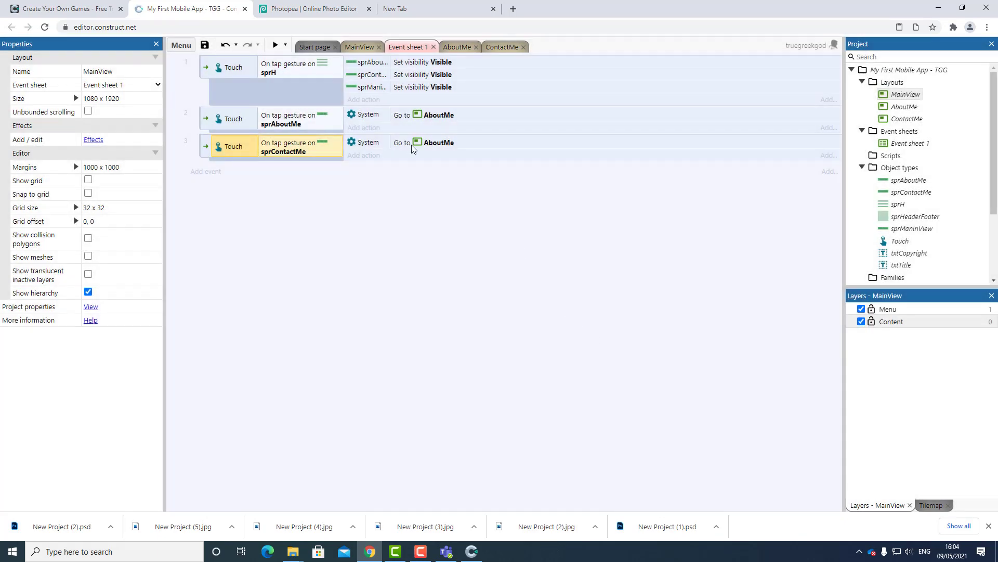
# - Set the sprContactMe event's "Go to layout" action to the ContactMe layout
pyautogui.doubleClick(434, 145)
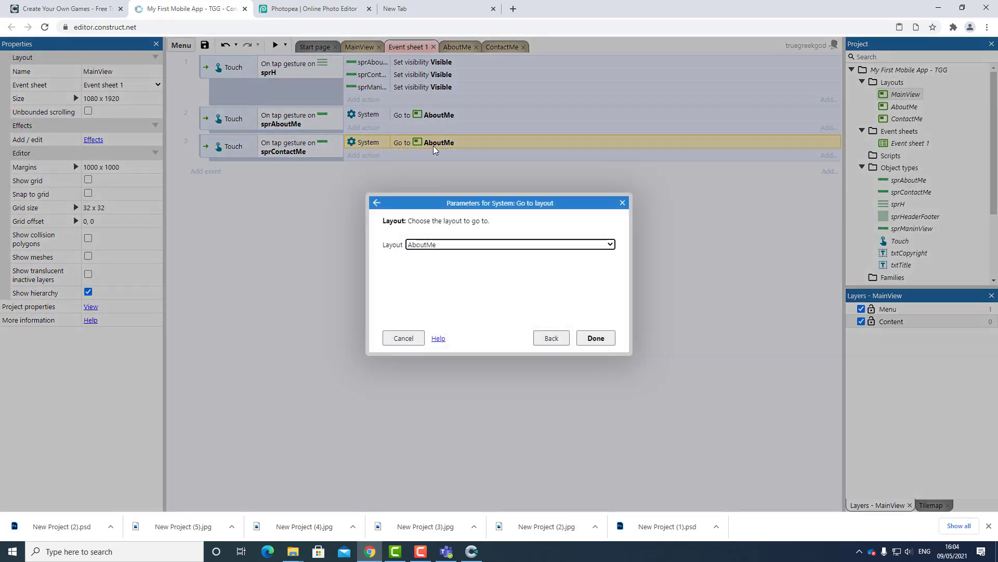
pyautogui.click(463, 244)
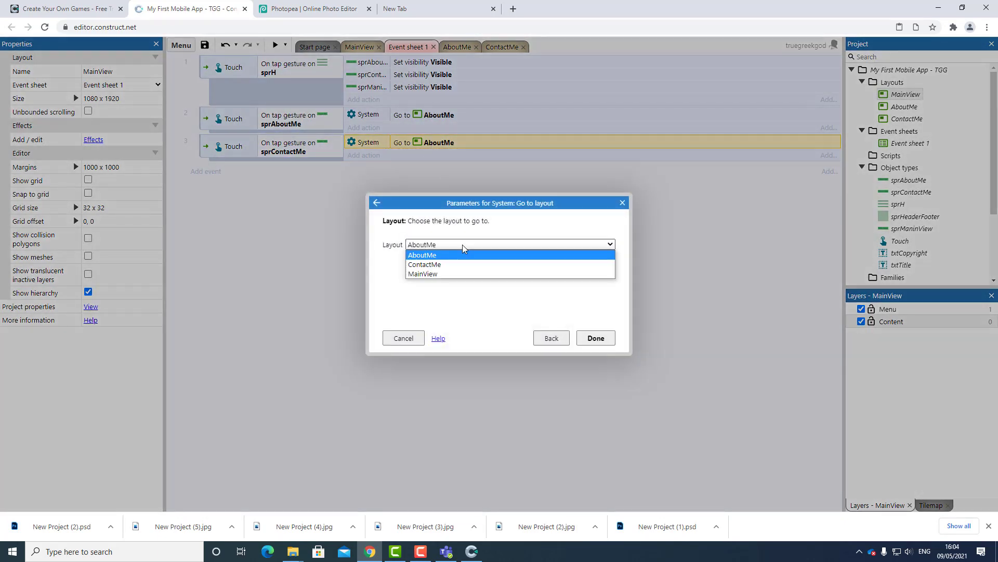
pyautogui.click(440, 265)
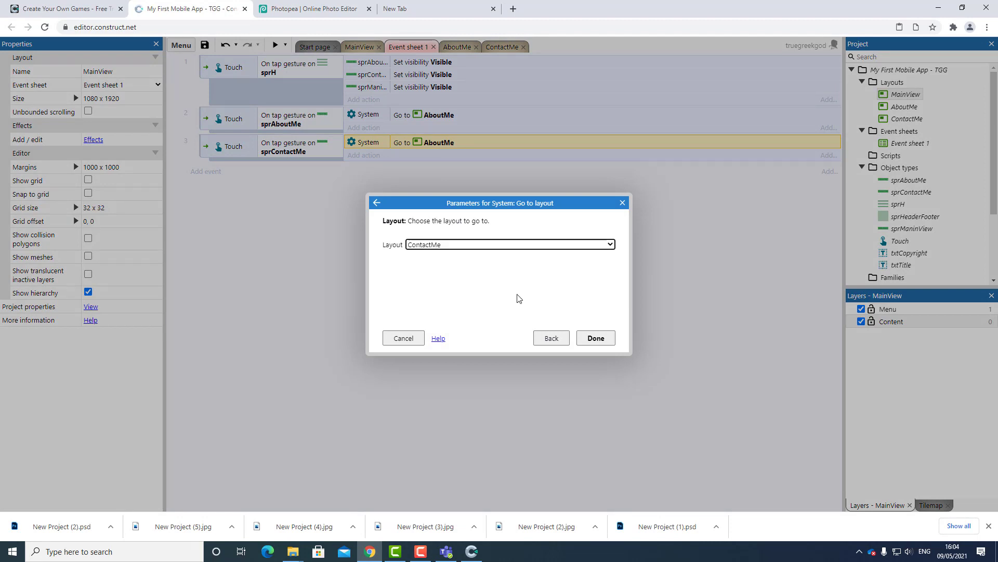
pyautogui.click(601, 339)
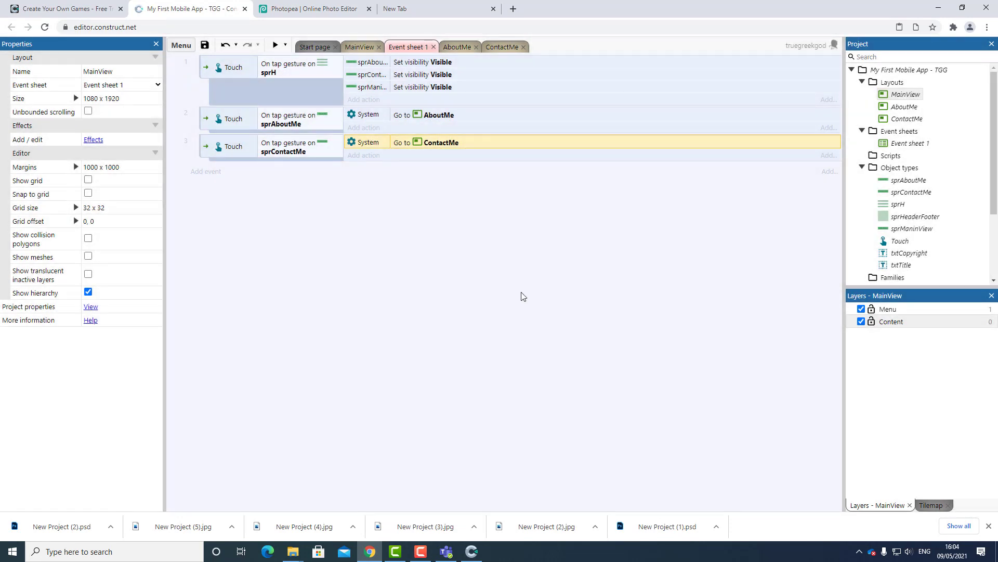
# - Paste another copy of the sprAboutMe tap event below the existing events and set its tapped object to sprManinView
pyautogui.rightClick(242, 169)
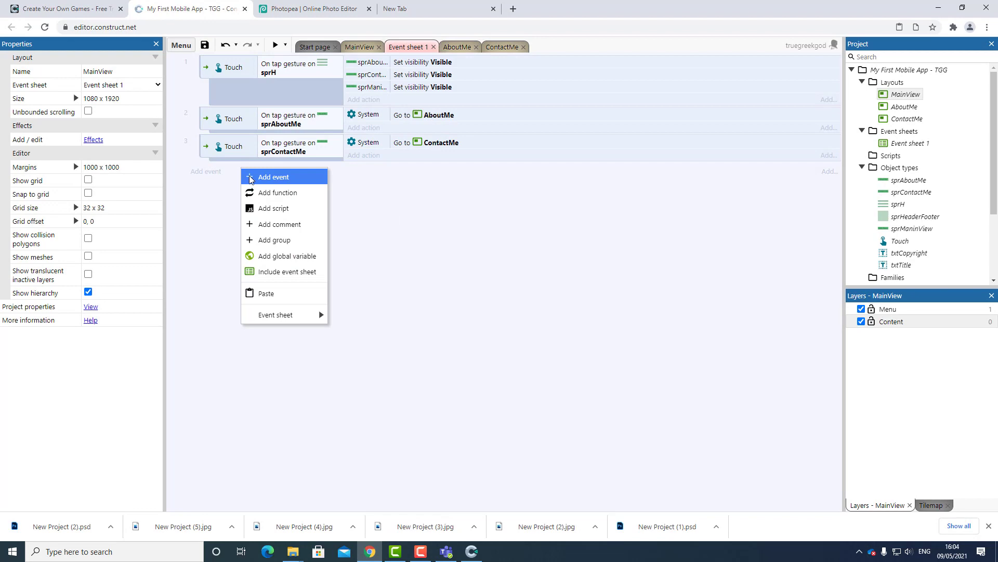
pyautogui.click(266, 293)
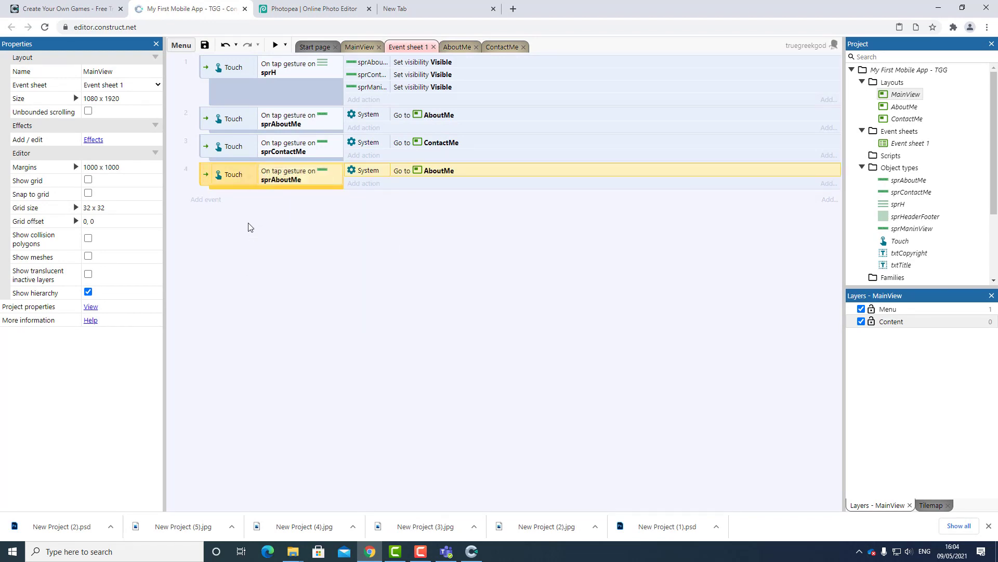
pyautogui.doubleClick(283, 180)
pyautogui.click(481, 250)
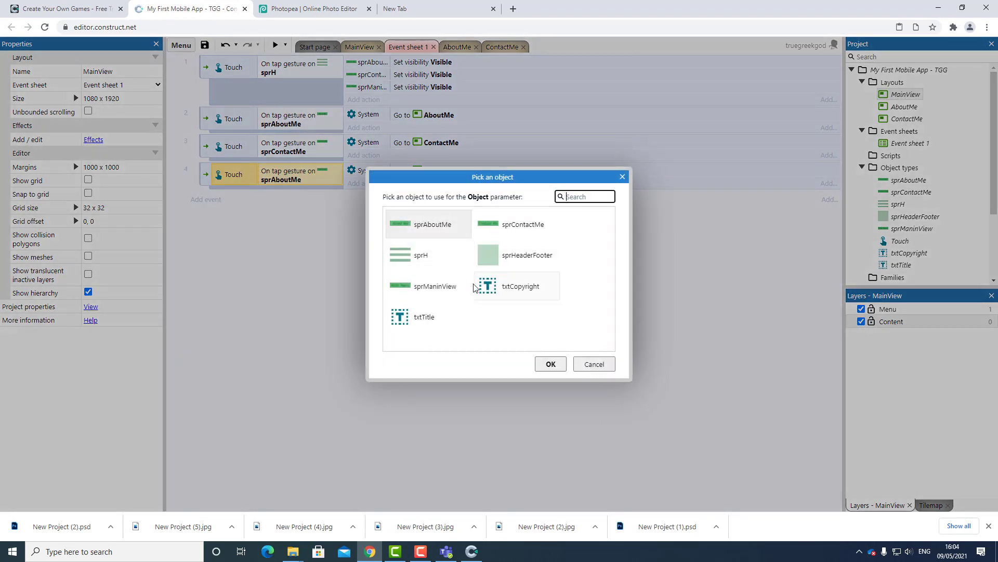
pyautogui.doubleClick(420, 285)
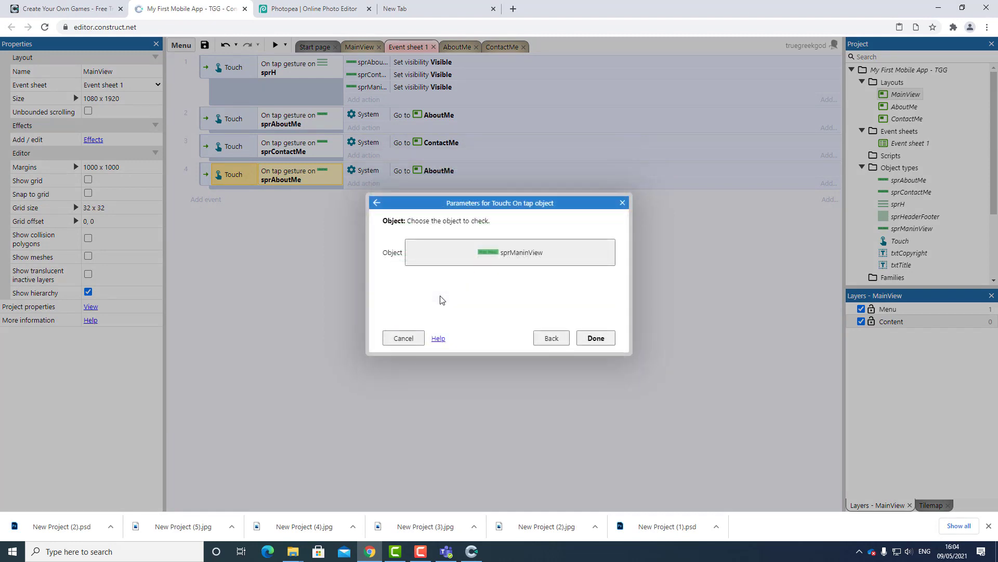
pyautogui.click(586, 342)
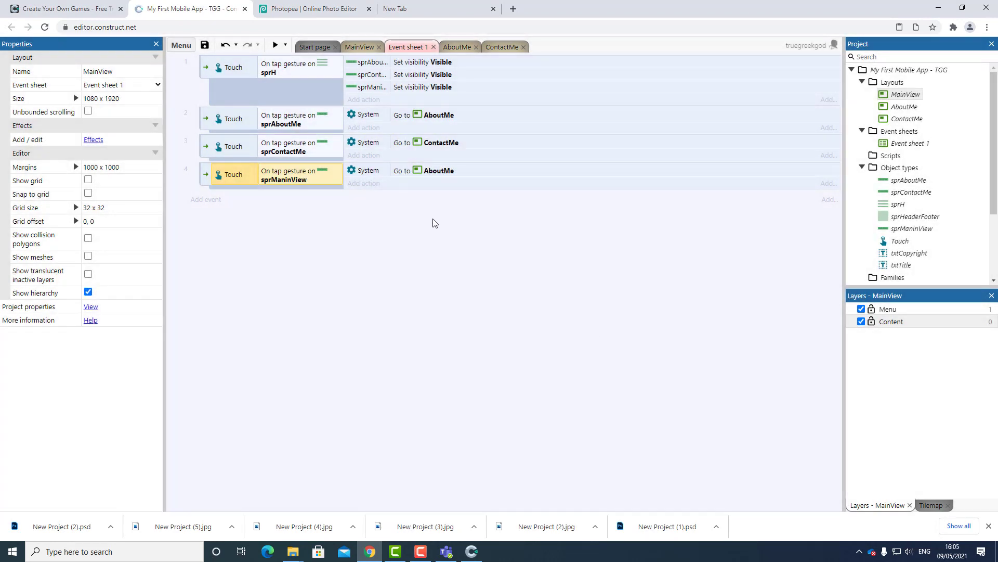
# - Set the "Go to layout" action of the sprManinView tap event to the MainView layout
pyautogui.doubleClick(432, 172)
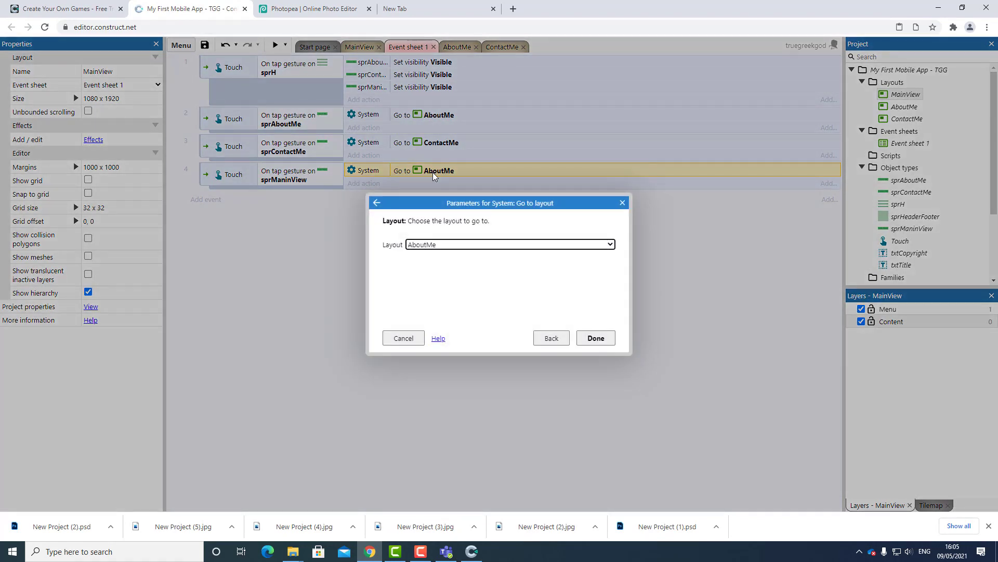
pyautogui.click(447, 245)
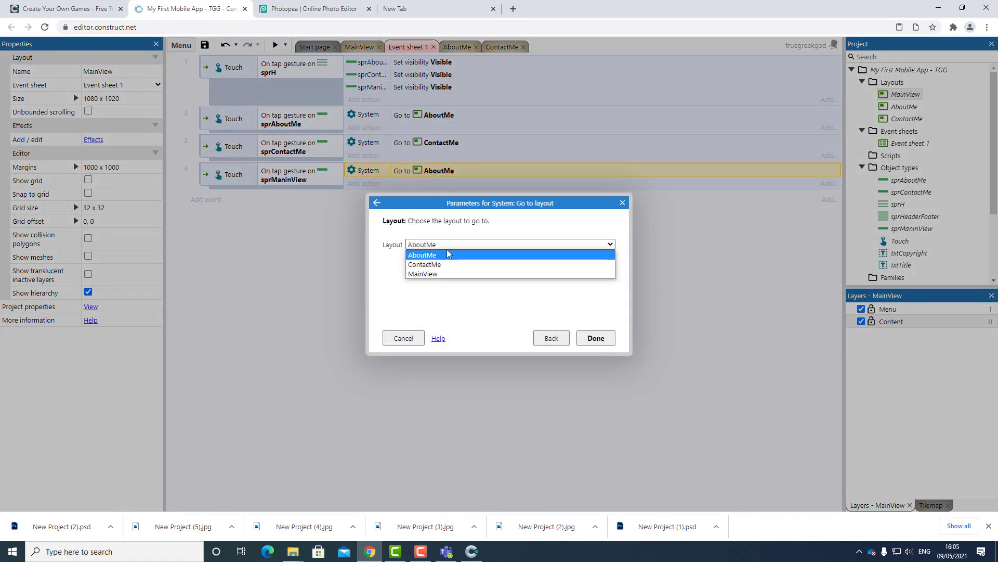
pyautogui.click(429, 273)
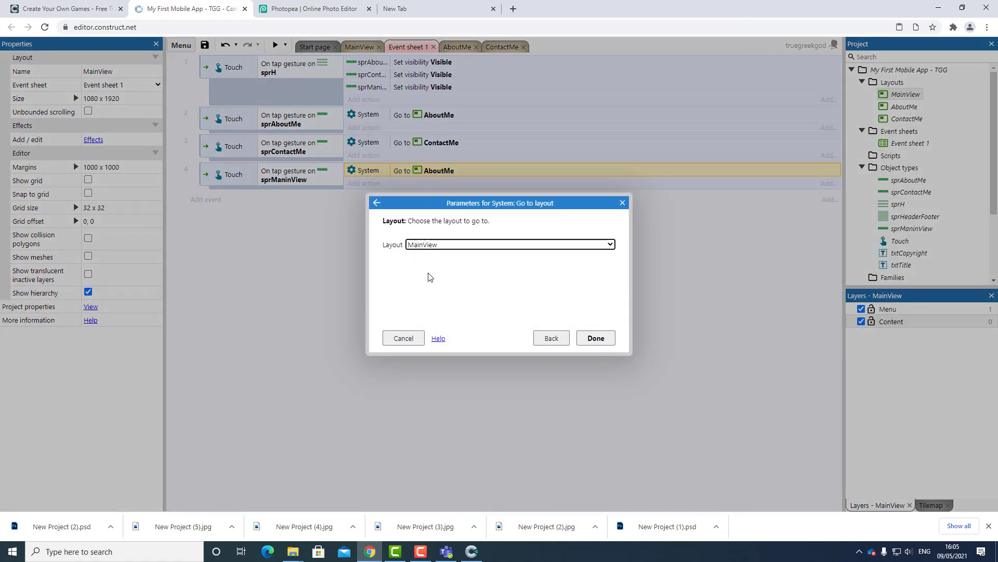
pyautogui.click(606, 339)
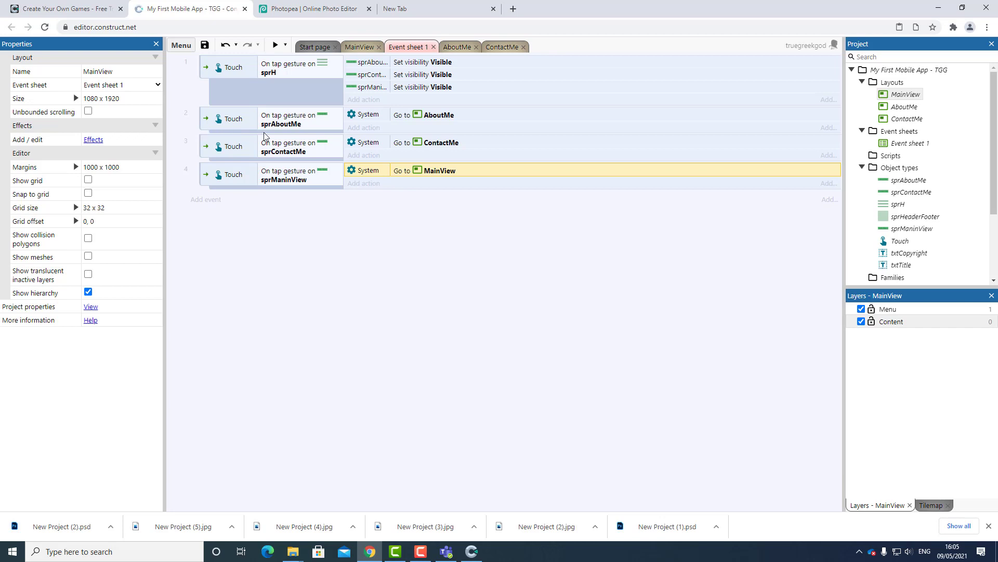
# - Copy the three "Set visibility" actions from the sprH tap event and paste them into the sprAboutMe tap event
pyautogui.click(403, 63)
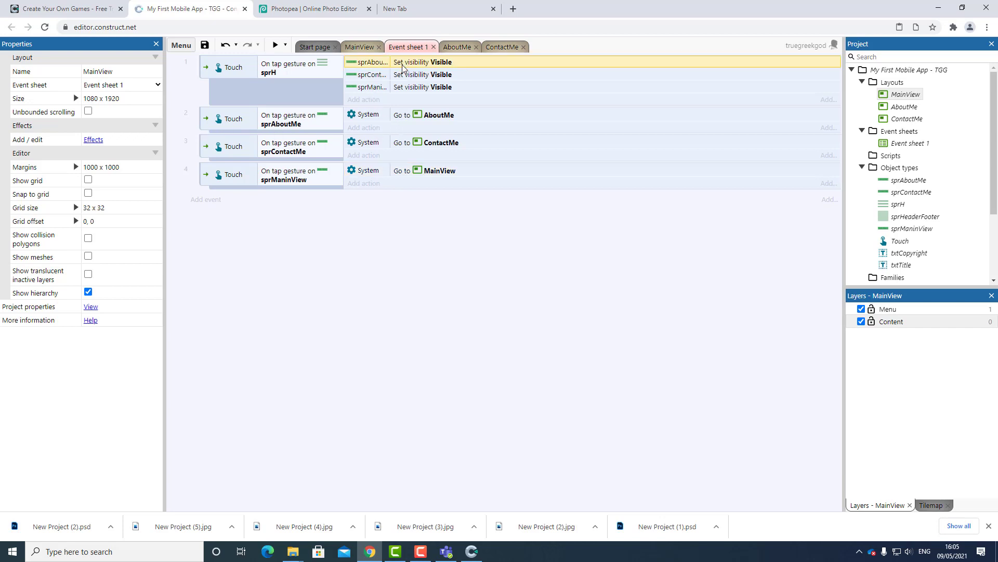
pyautogui.keyDown('shift'); pyautogui.click(409, 88); pyautogui.keyUp('shift')
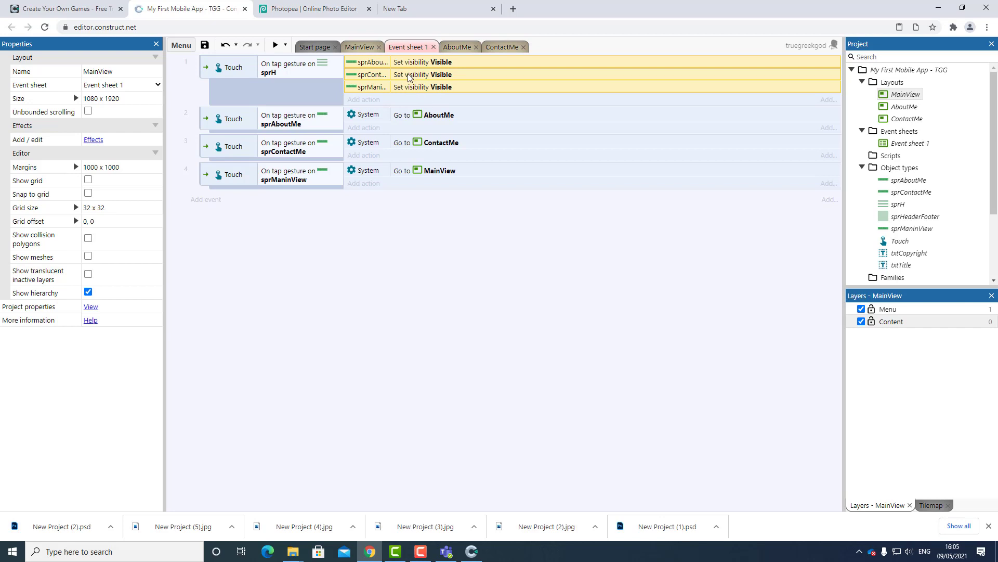
pyautogui.rightClick(411, 77)
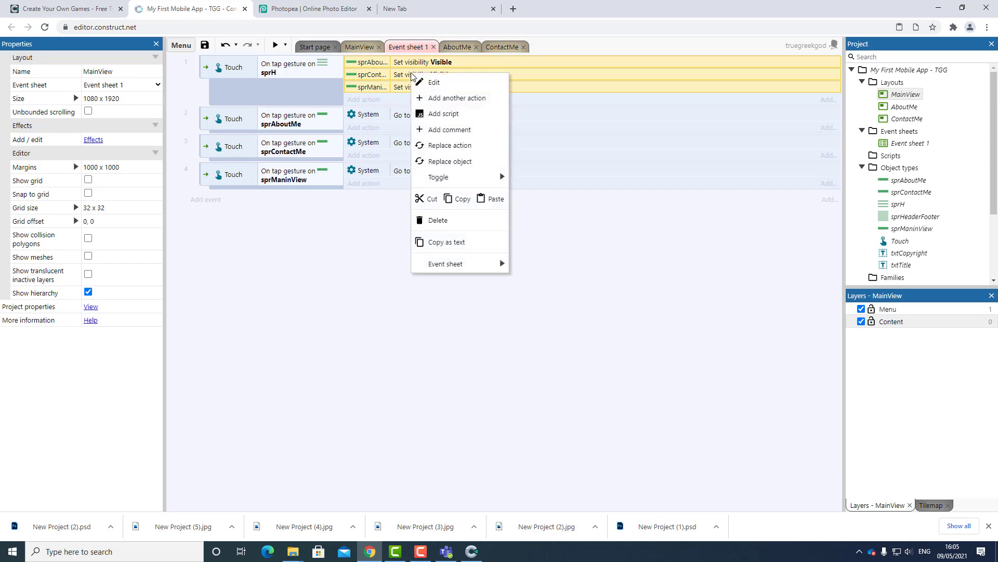
pyautogui.click(458, 199)
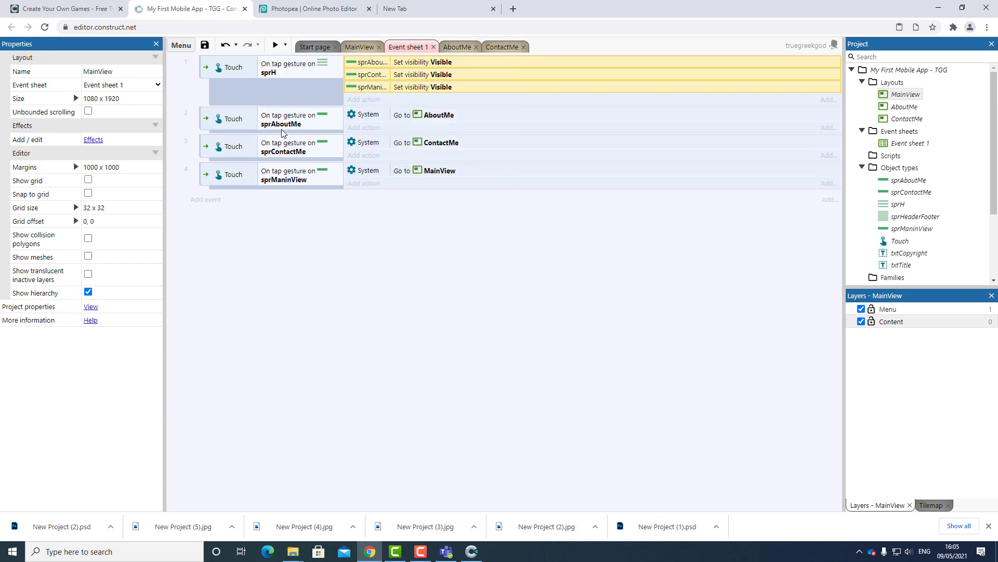
pyautogui.click(206, 122)
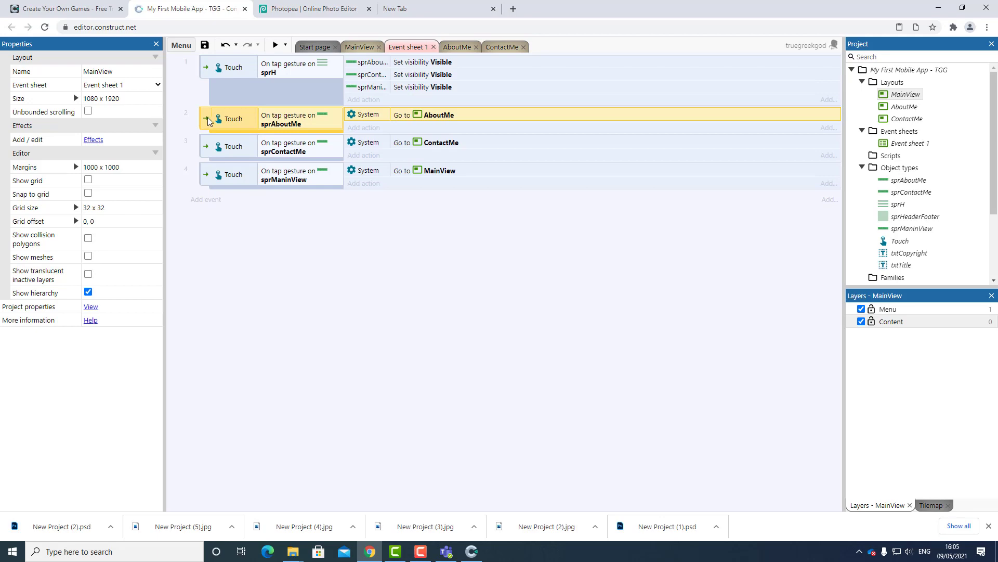
pyautogui.hotkey('ctrl', 'v')
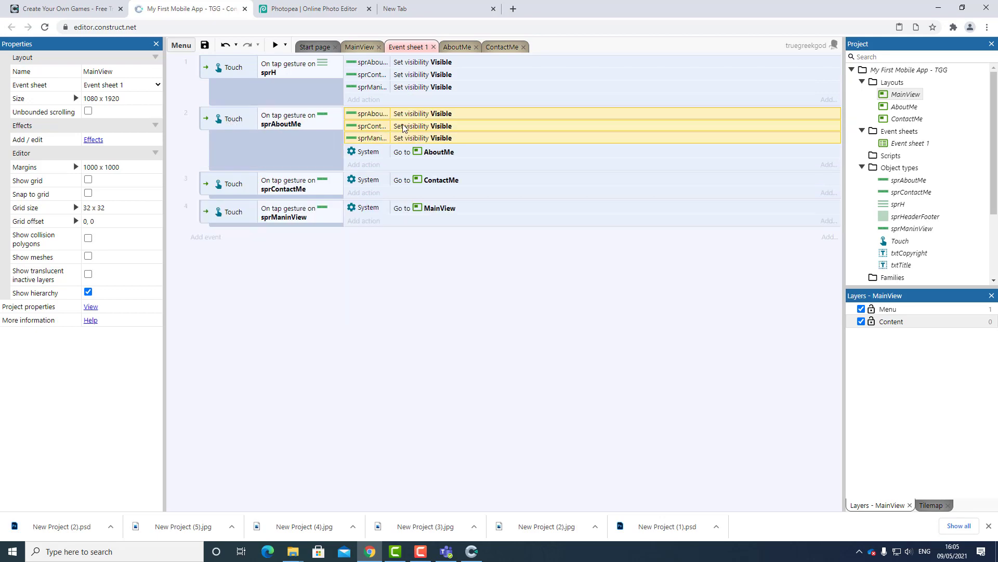
# - Change the sprAboutMe, sprContactMe and sprManinView visibility actions in the sprAboutMe tap event to Invisible
pyautogui.doubleClick(422, 119)
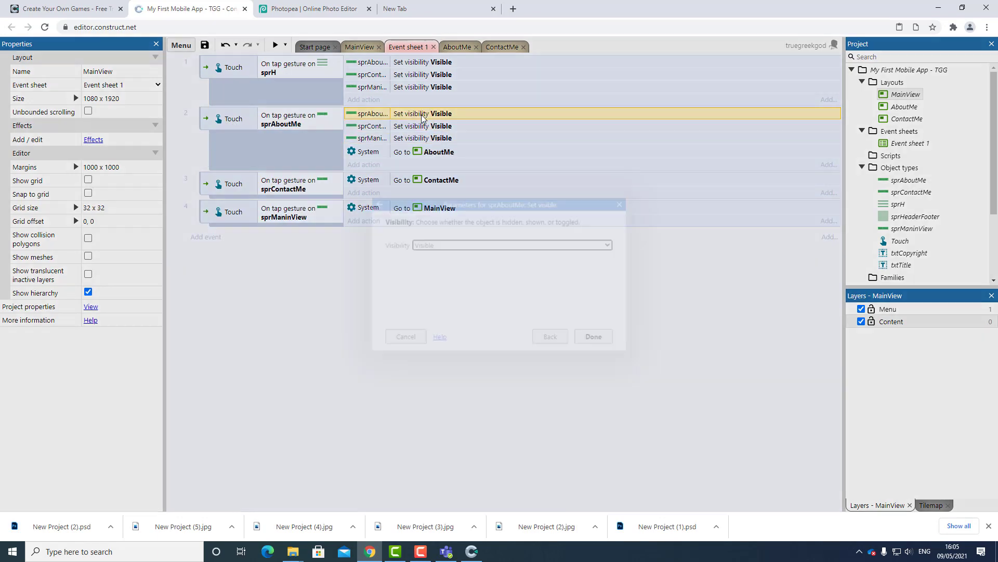
pyautogui.click(436, 246)
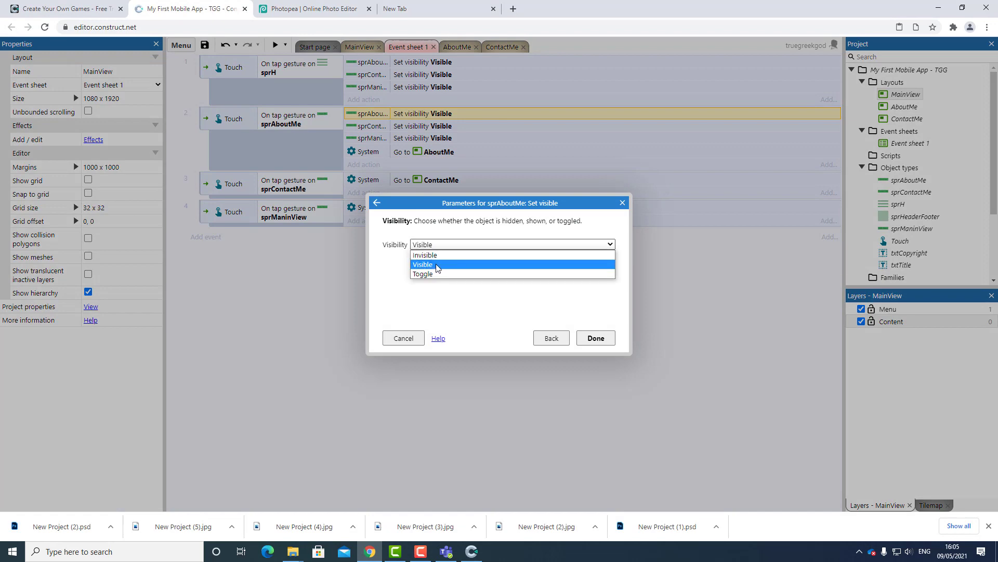
pyautogui.click(438, 256)
pyautogui.click(594, 338)
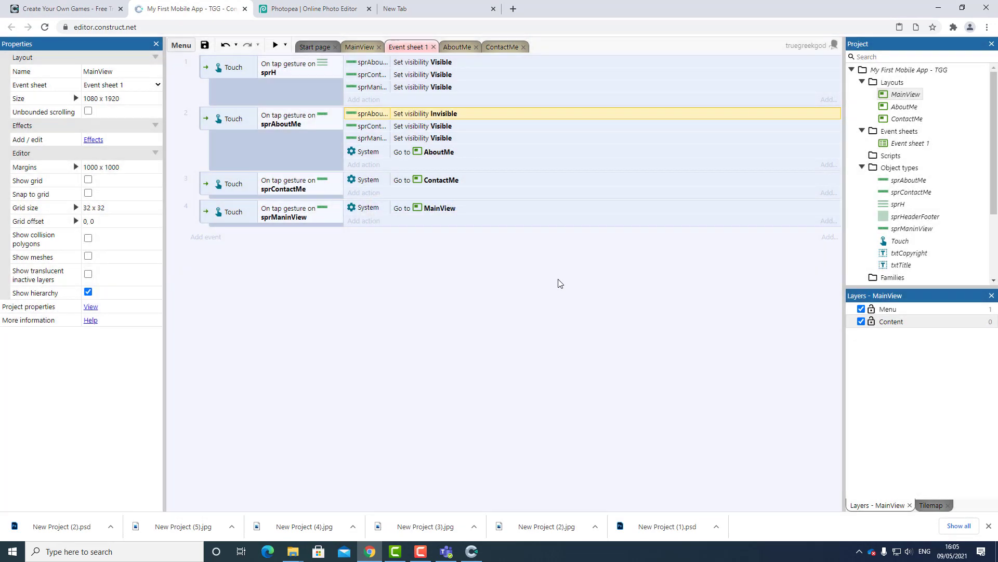
pyautogui.doubleClick(440, 126)
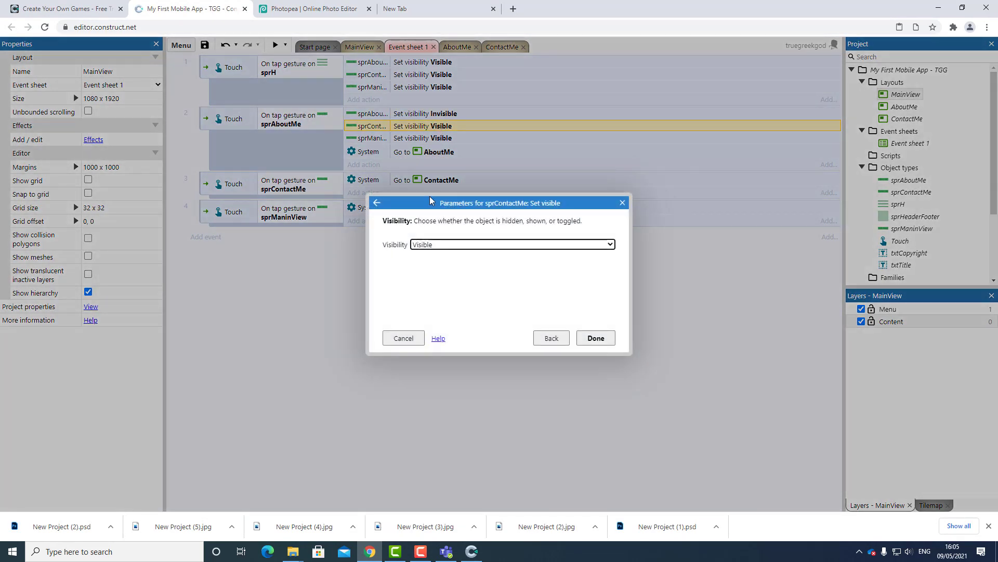
pyautogui.click(443, 245)
pyautogui.click(444, 256)
pyautogui.click(594, 339)
pyautogui.doubleClick(438, 140)
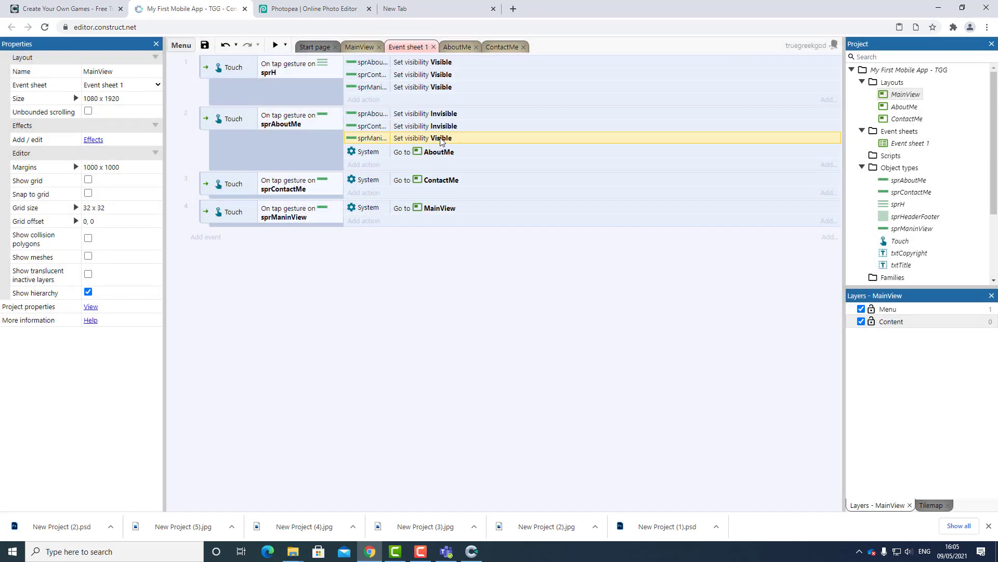
pyautogui.click(482, 244)
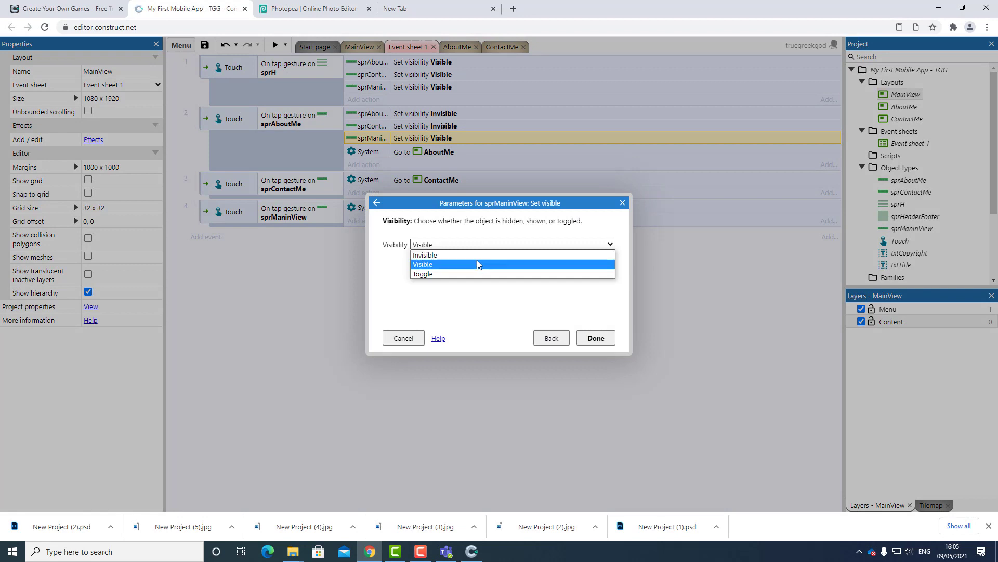
pyautogui.click(479, 255)
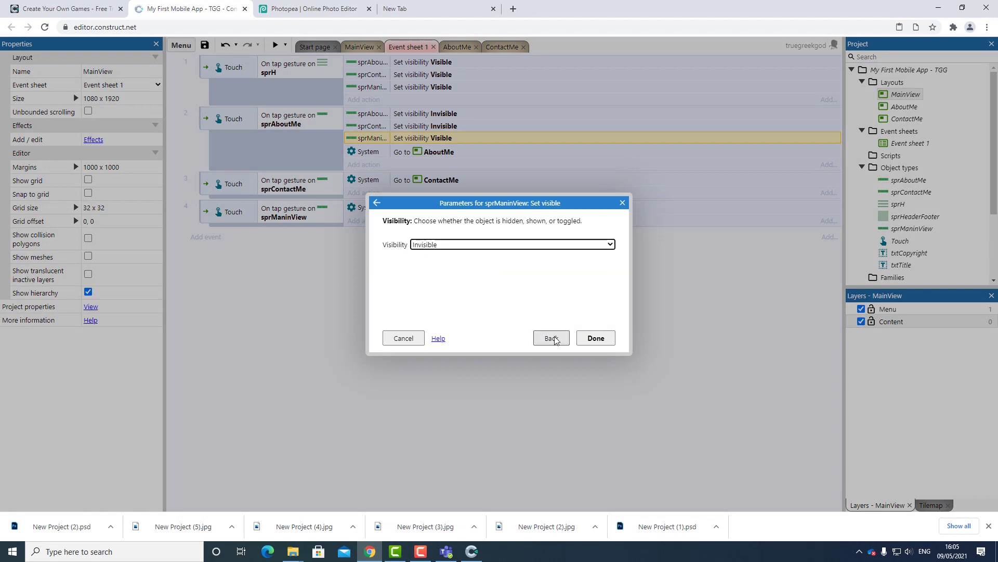
pyautogui.click(595, 338)
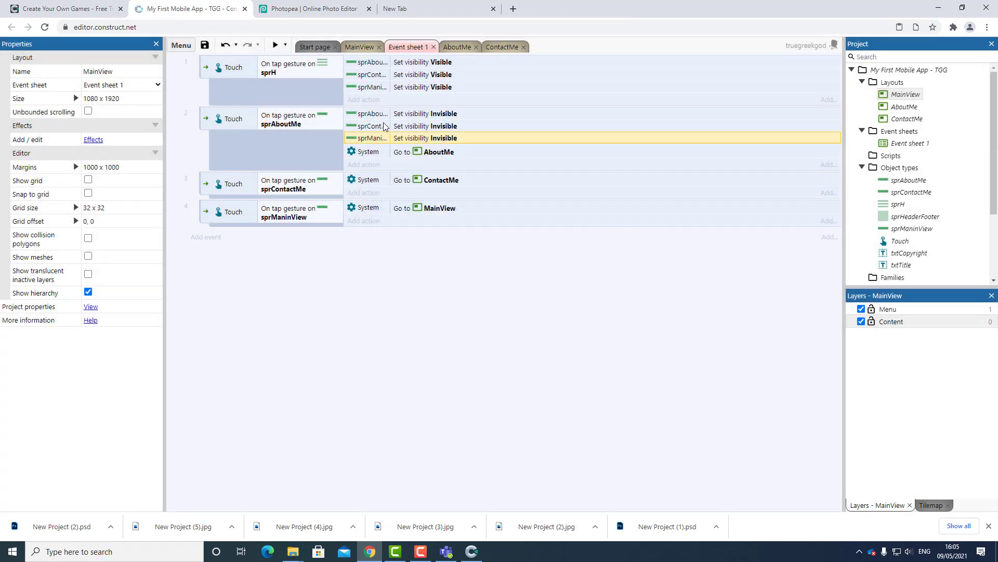
pyautogui.keyDown('shift'); pyautogui.click(383, 115); pyautogui.keyUp('shift')
pyautogui.click(374, 141)
pyautogui.keyDown('shift'); pyautogui.click(369, 113); pyautogui.keyUp('shift')
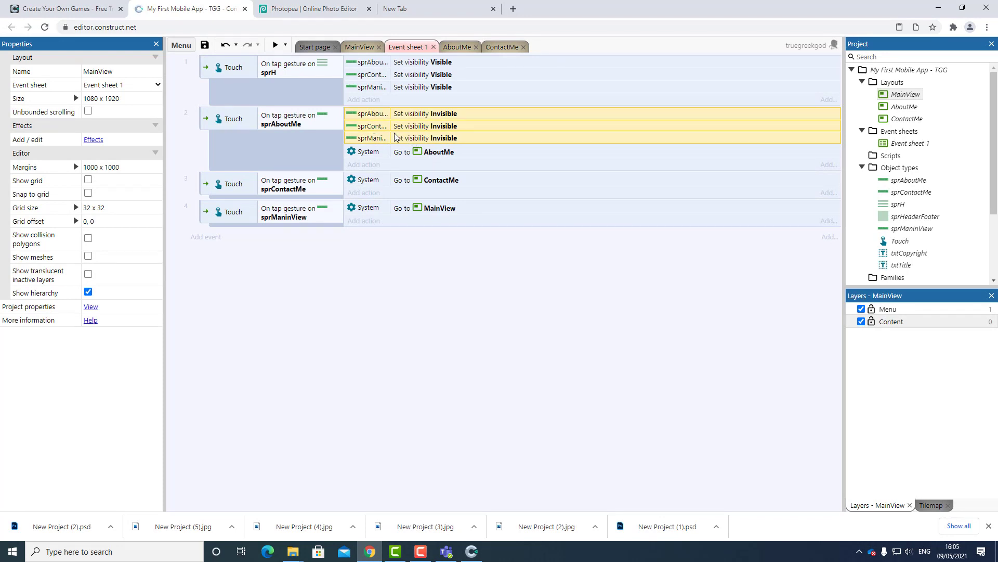
pyautogui.click(379, 141)
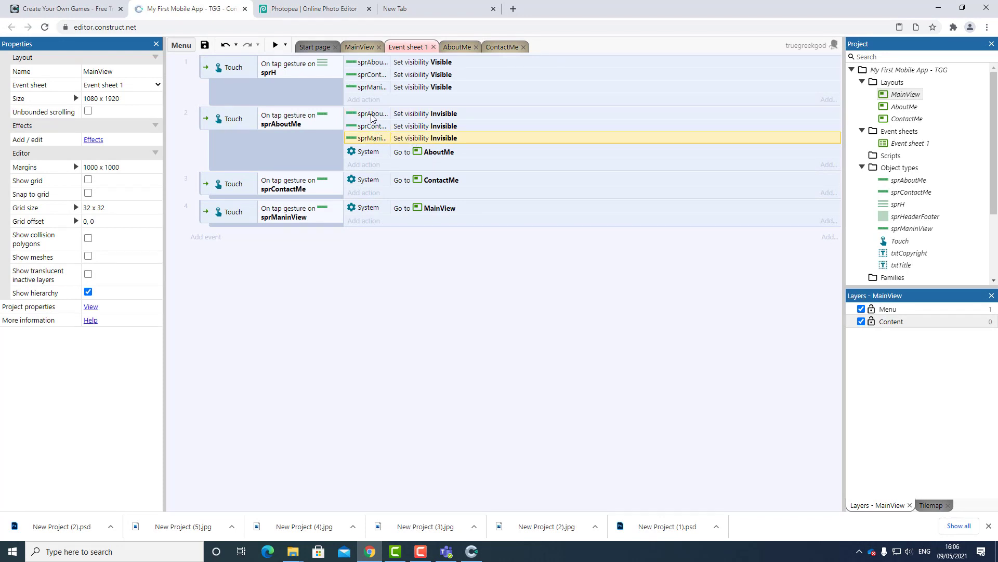
pyautogui.keyDown('shift'); pyautogui.click(372, 116); pyautogui.keyUp('shift')
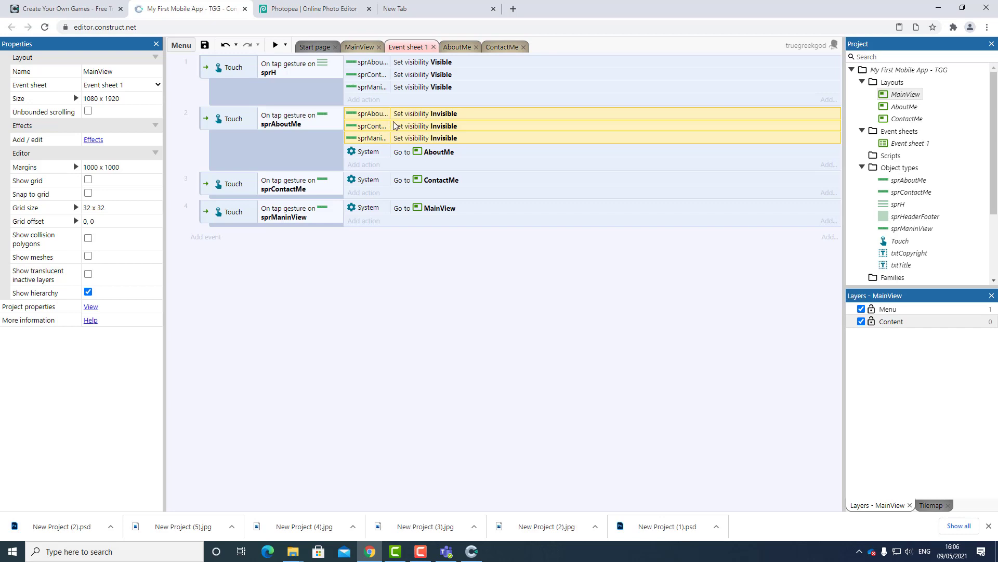
pyautogui.click(373, 117)
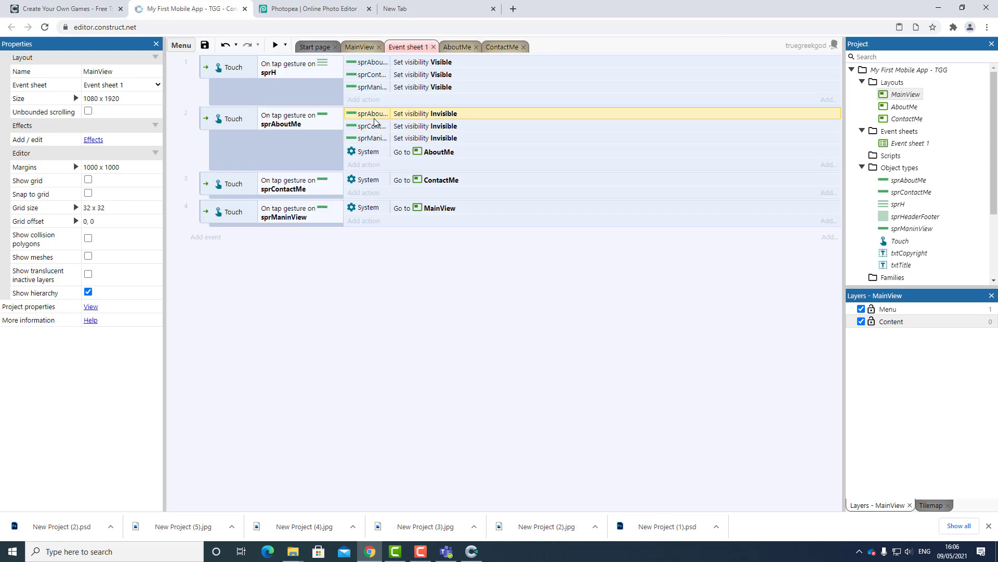
pyautogui.keyDown('shift'); pyautogui.click(379, 141); pyautogui.keyUp('shift')
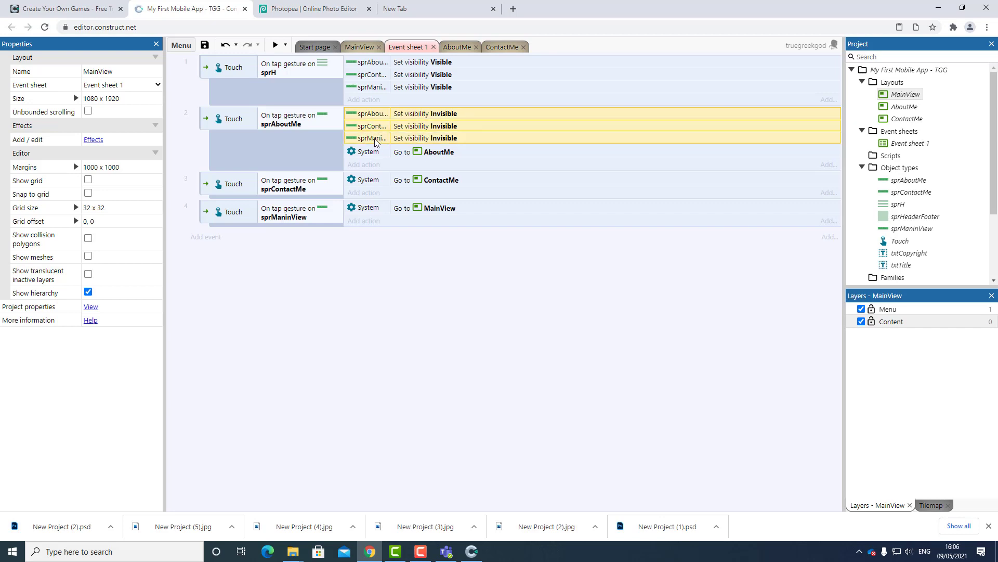
pyautogui.click(405, 136)
pyautogui.click(414, 114)
pyautogui.click(416, 126)
pyautogui.click(416, 136)
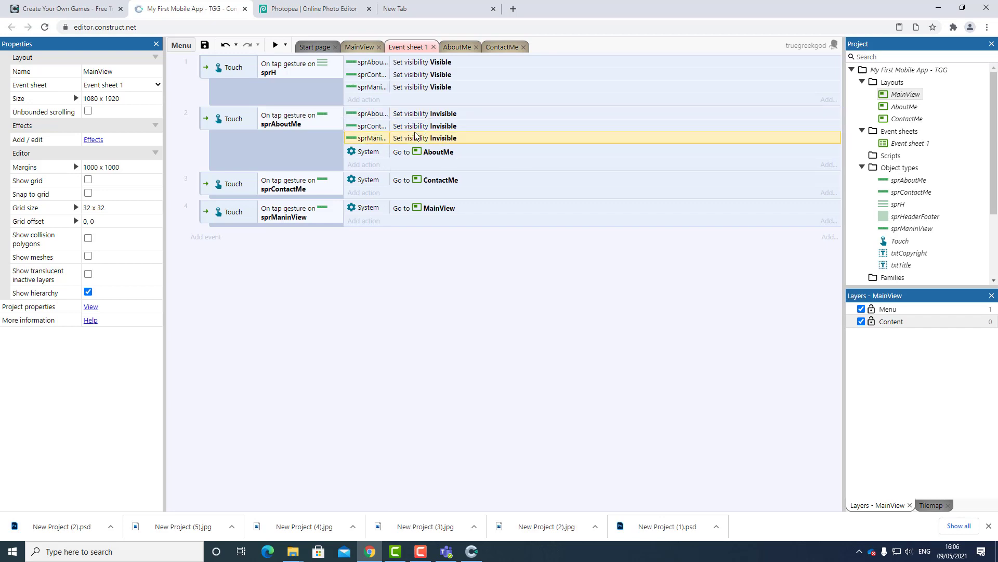
# - Copy the three Invisible visibility actions from the sprAboutMe tap event and paste them into the sprContactMe tap event
pyautogui.click(415, 115)
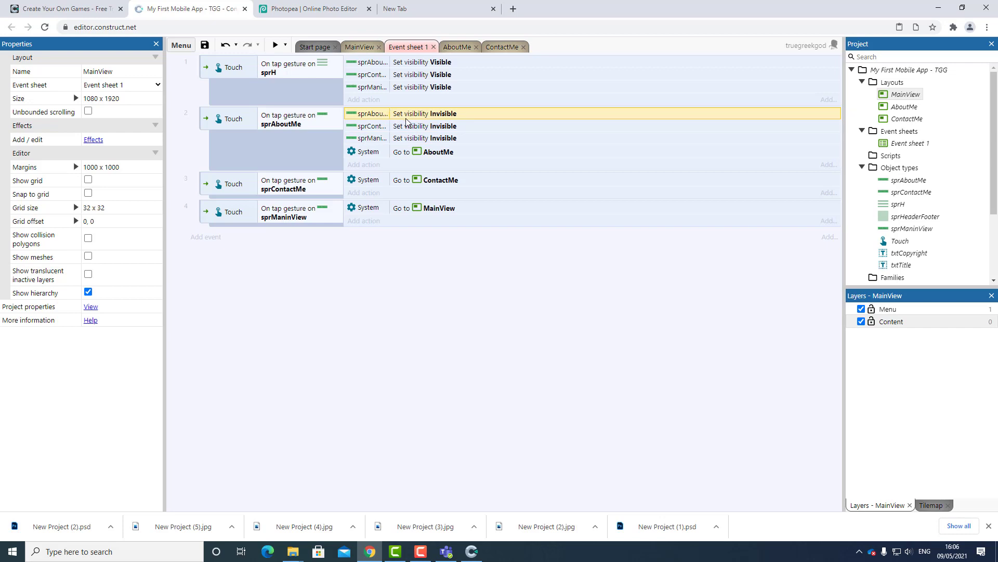
pyautogui.keyDown('shift'); pyautogui.click(415, 138); pyautogui.keyUp('shift')
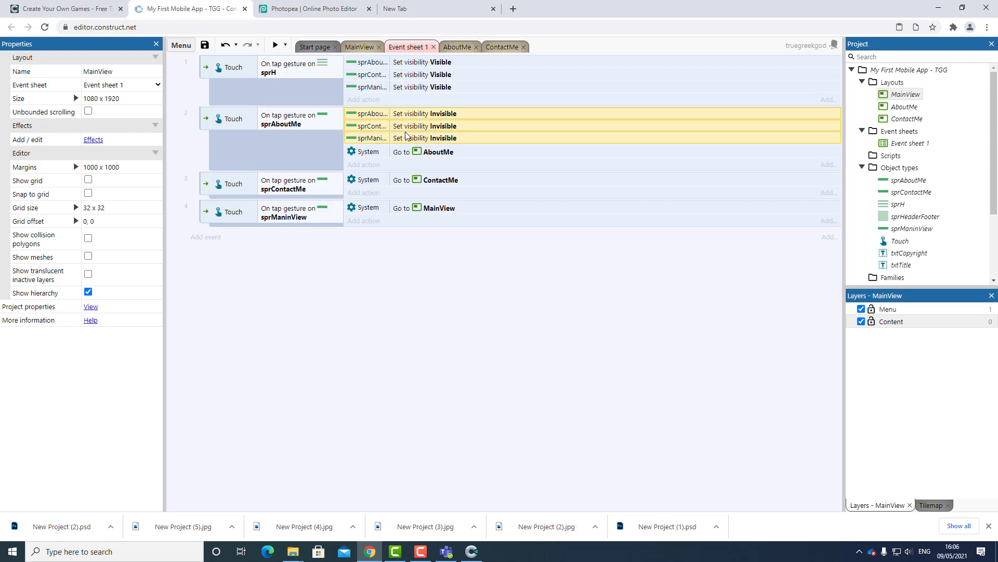
pyautogui.rightClick(405, 136)
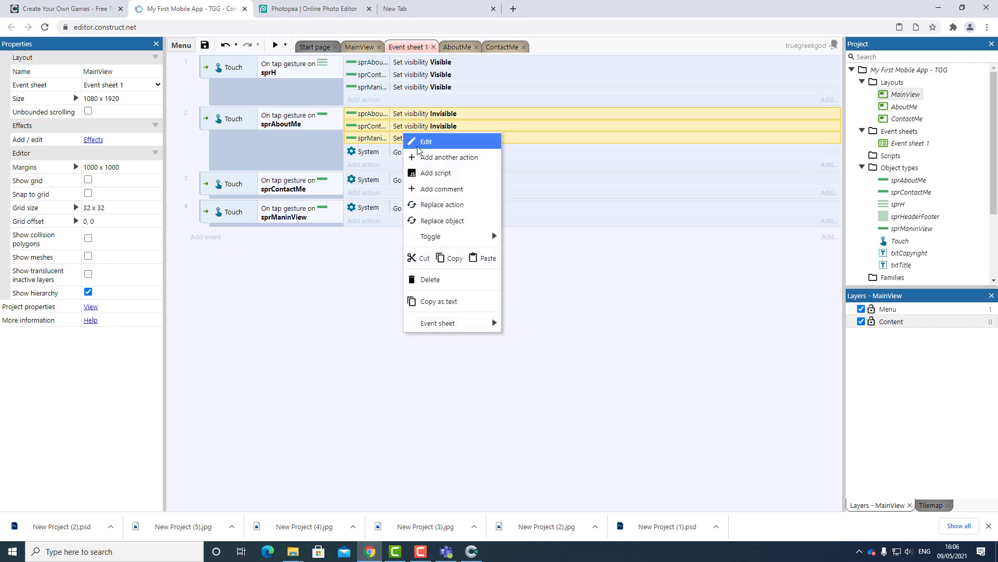
pyautogui.click(450, 259)
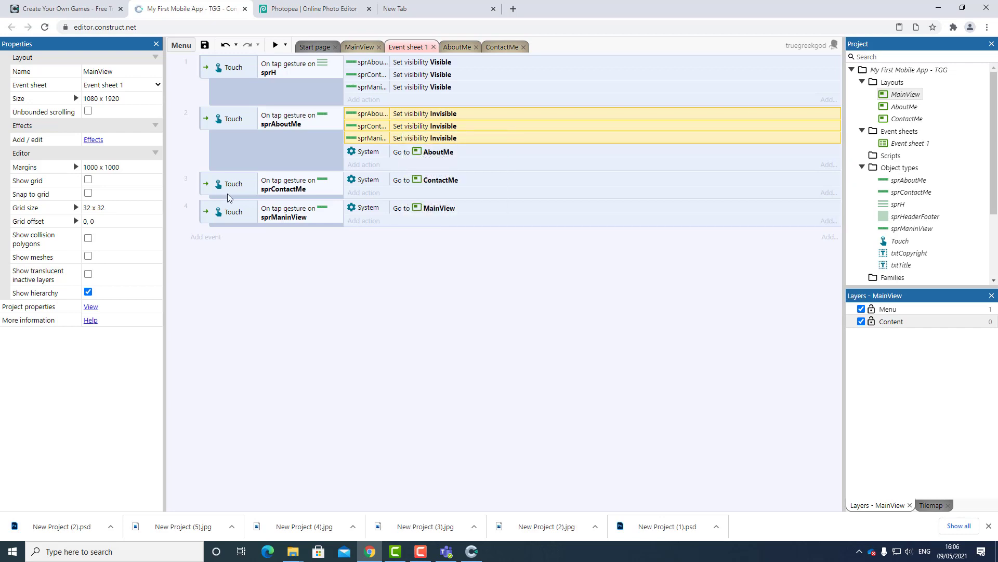
pyautogui.click(208, 186)
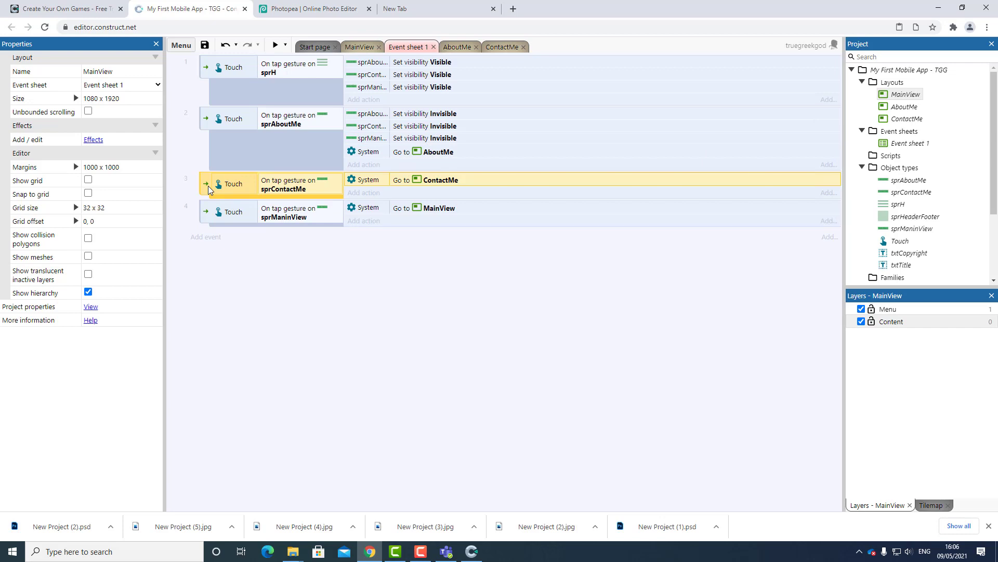
pyautogui.rightClick(208, 186)
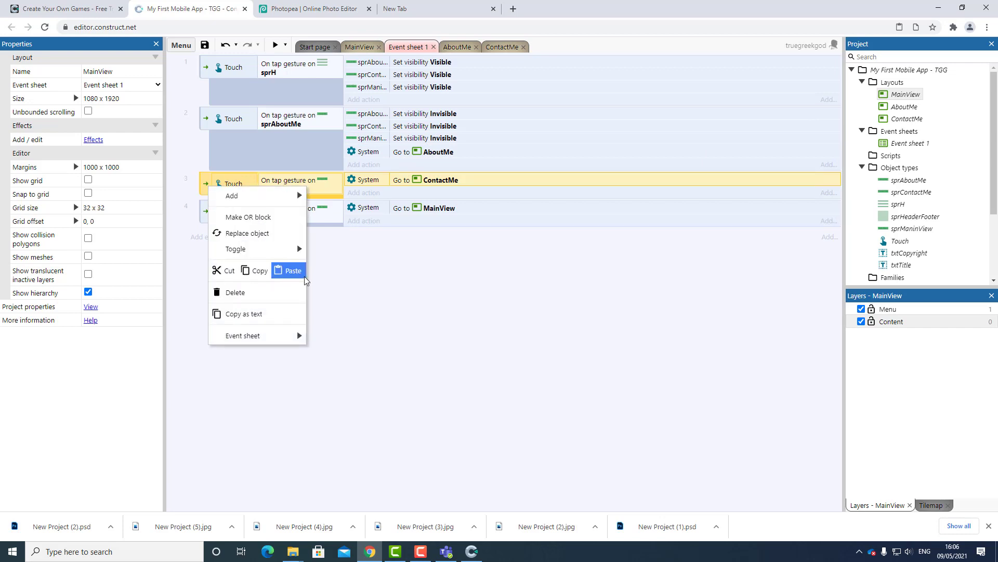
pyautogui.click(291, 270)
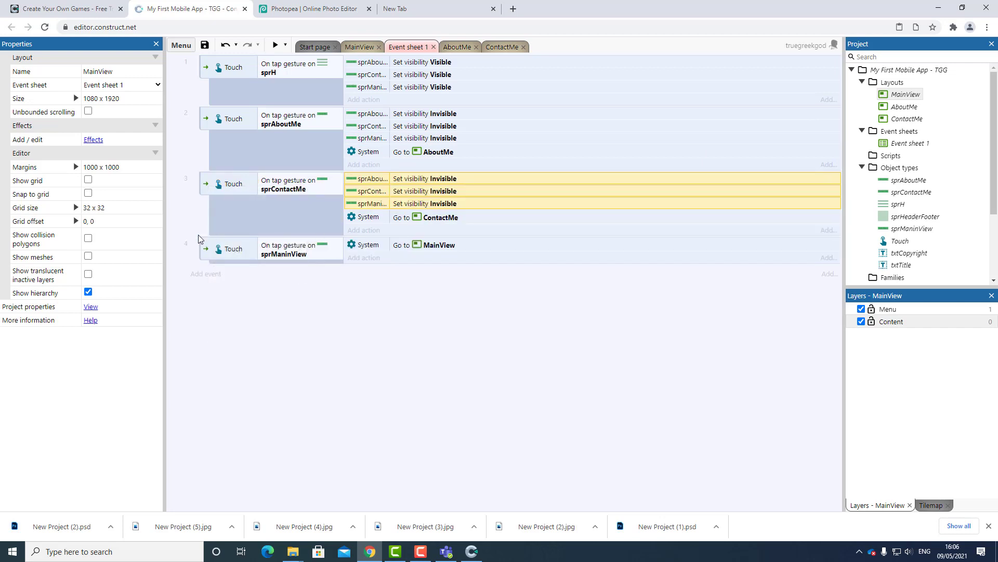
# - Paste the same three Invisible visibility actions into the sprManinView tap event
pyautogui.click(216, 250)
pyautogui.click(205, 252)
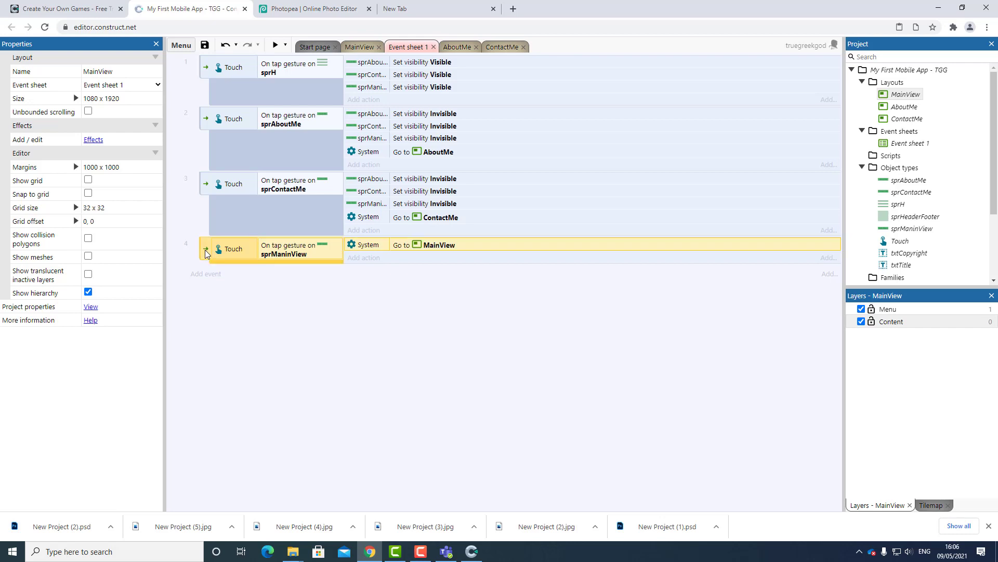
pyautogui.rightClick(206, 254)
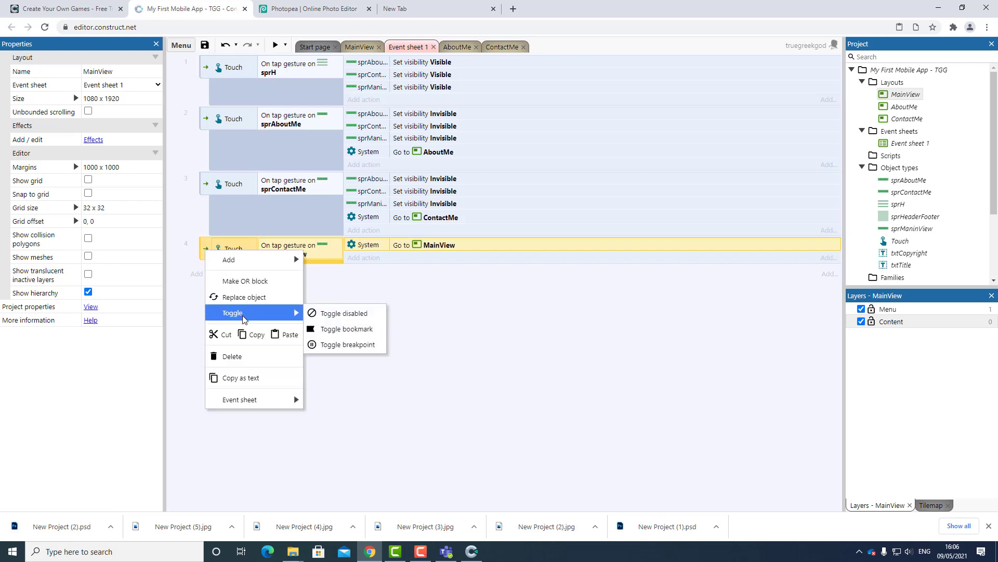
pyautogui.click(289, 336)
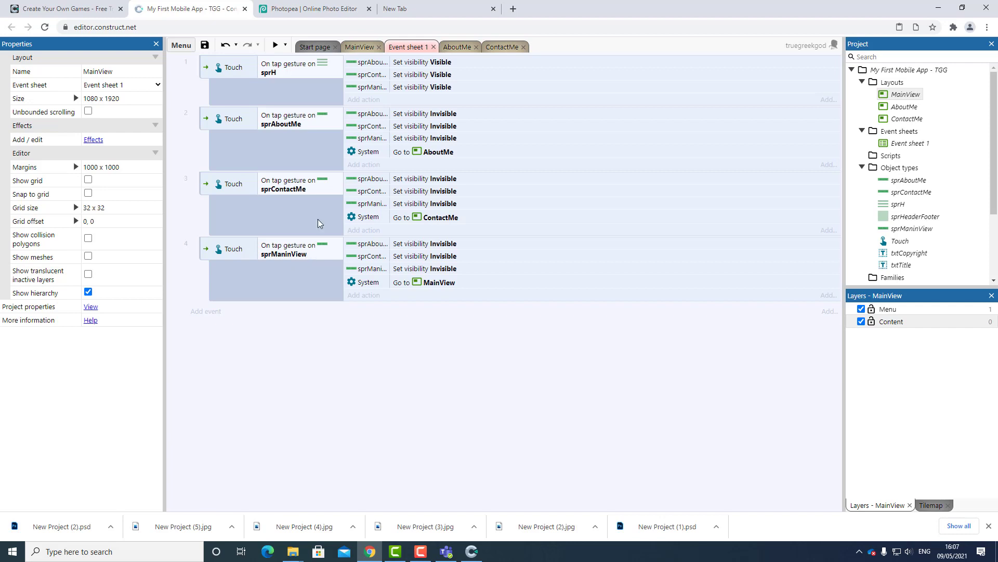
# - Open the MainView layout
pyautogui.click(360, 48)
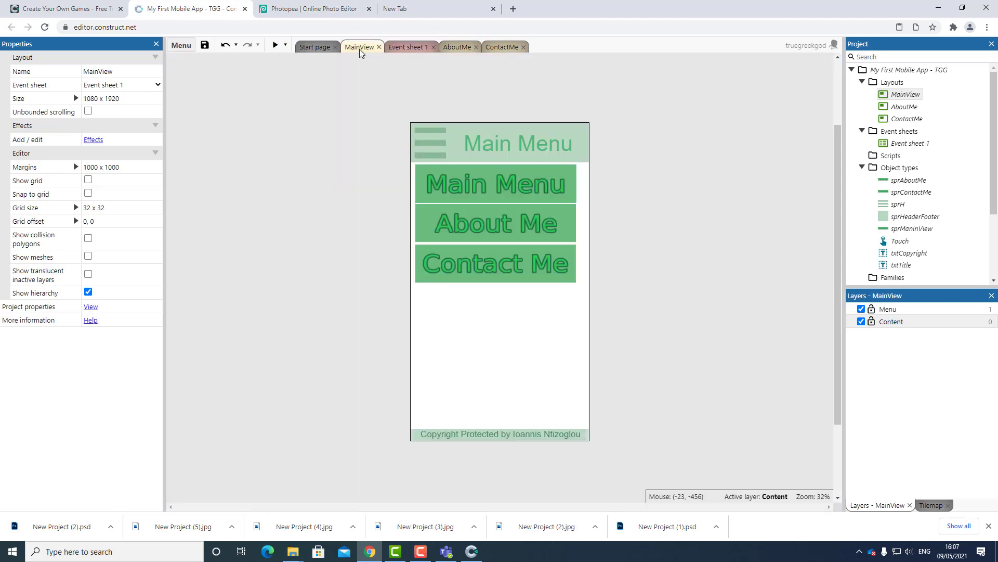
# - Preview the project and test the hamburger menu by navigating between the Main Menu, About Me and Contact Me views, then close the preview
pyautogui.click(274, 45)
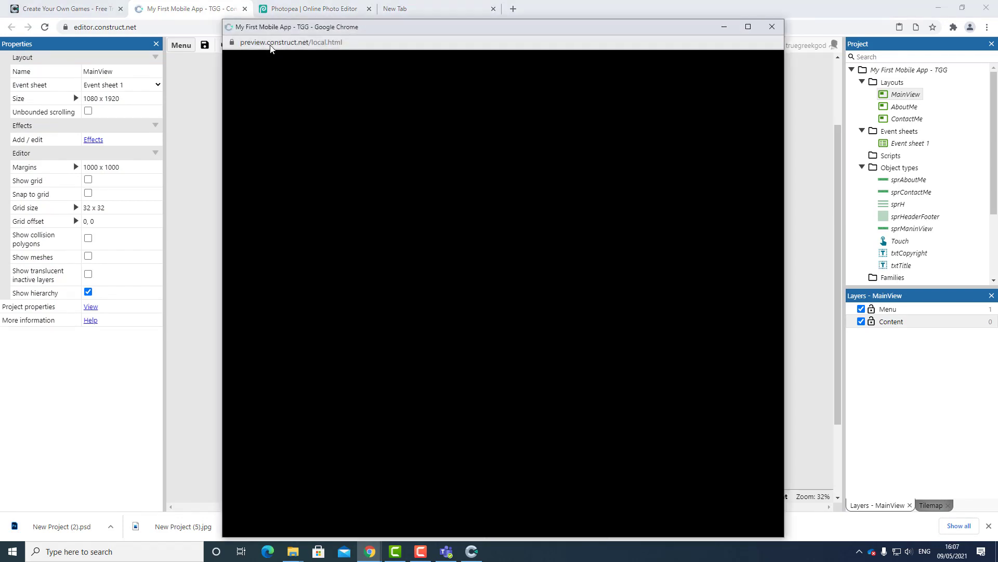
pyautogui.click(384, 82)
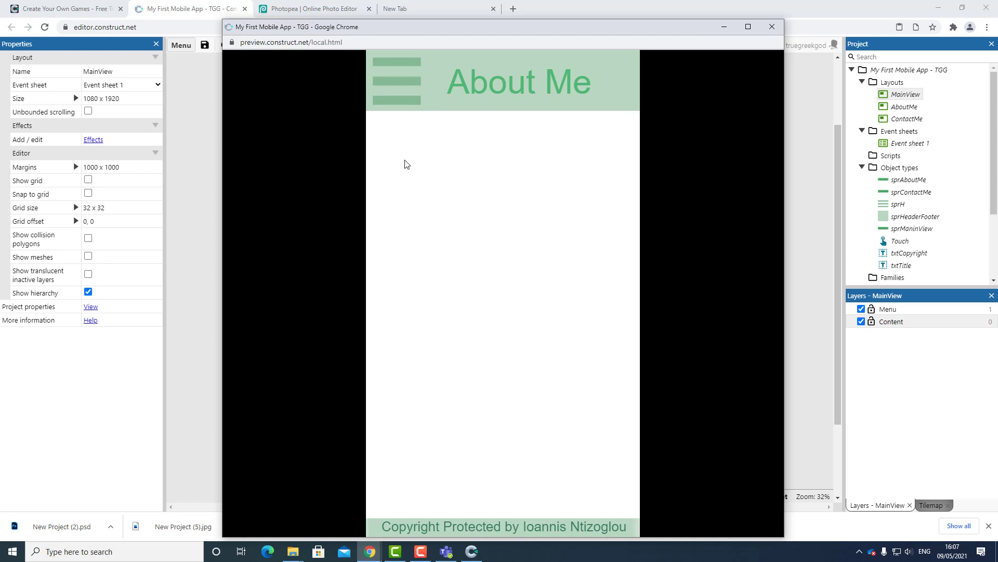
pyautogui.click(393, 83)
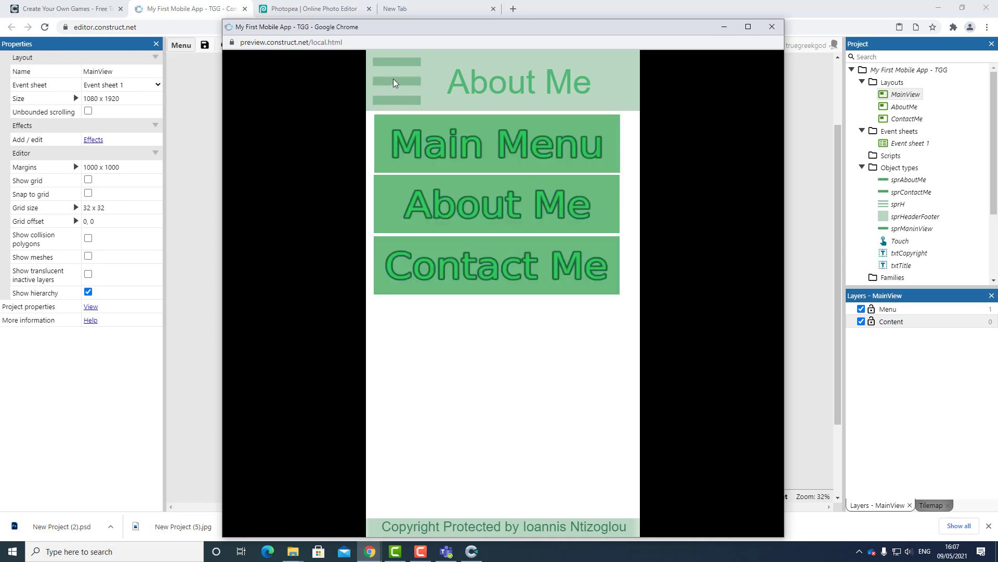
pyautogui.click(433, 268)
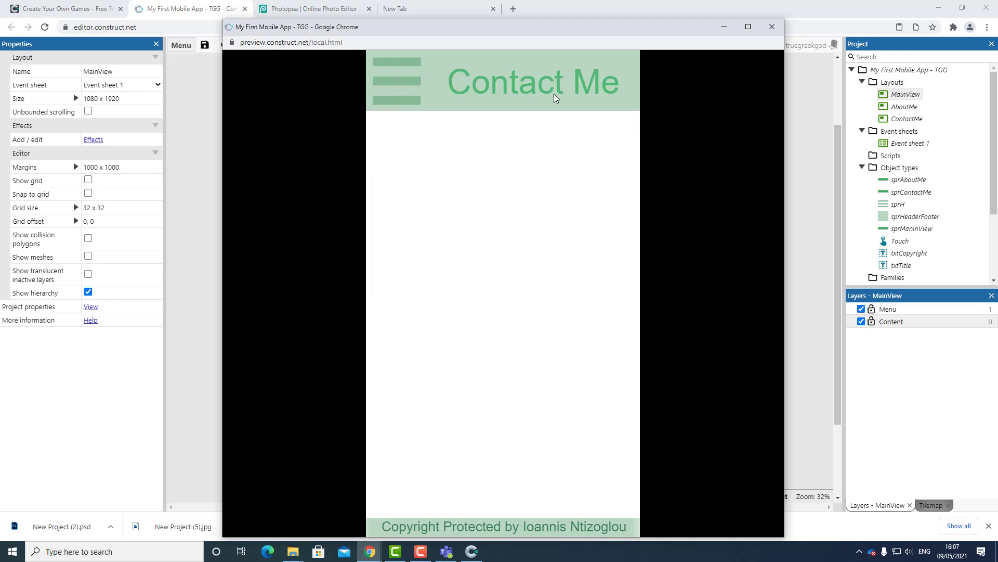
pyautogui.click(400, 85)
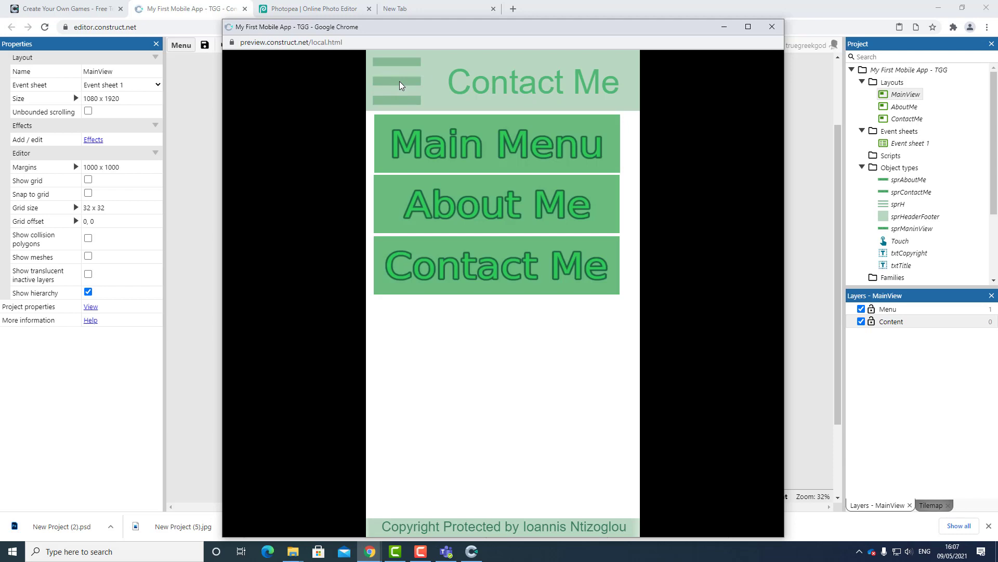
pyautogui.click(439, 150)
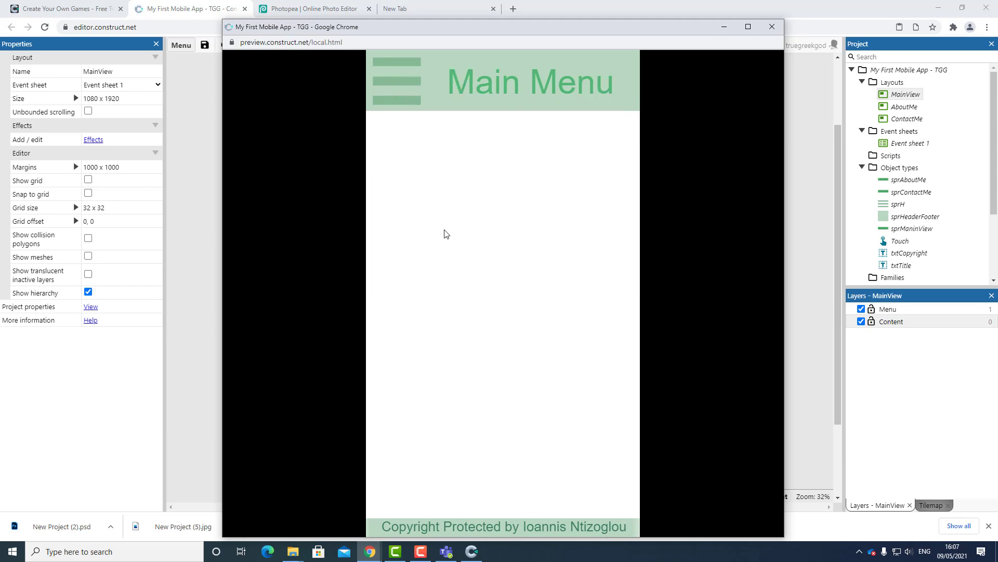
pyautogui.click(394, 89)
pyautogui.click(430, 179)
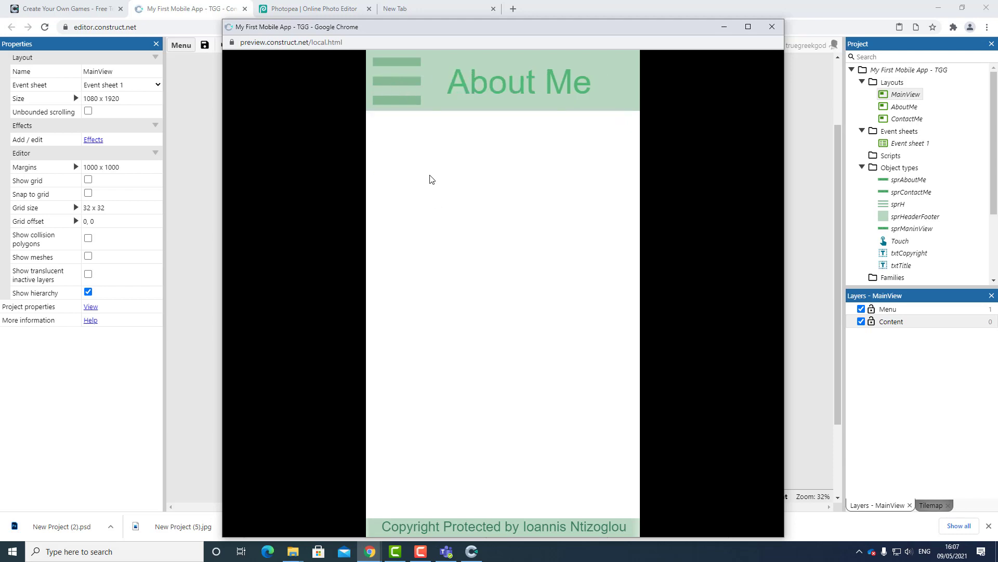
pyautogui.click(391, 83)
pyautogui.click(433, 246)
pyautogui.click(389, 82)
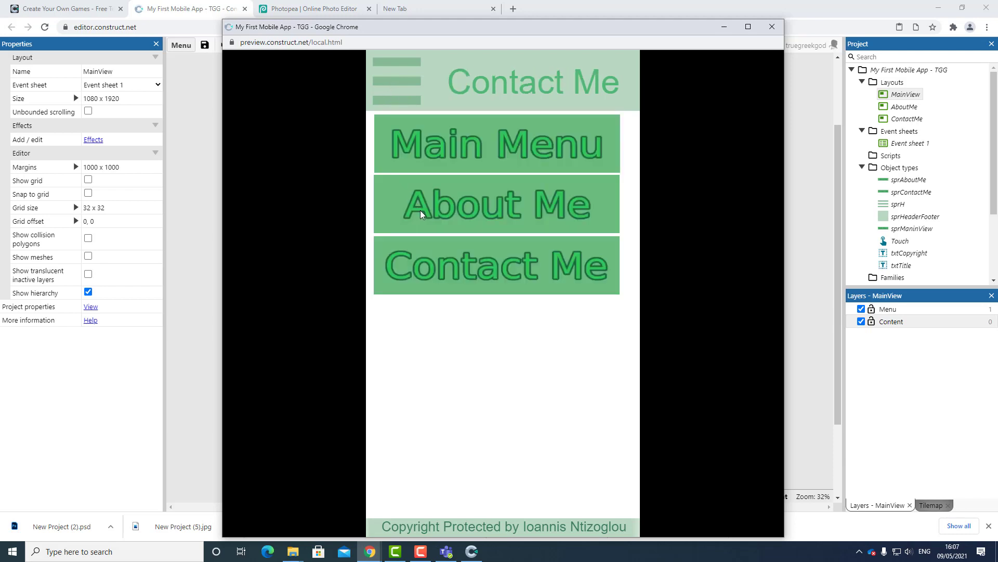
pyautogui.click(421, 214)
pyautogui.click(403, 83)
pyautogui.click(462, 199)
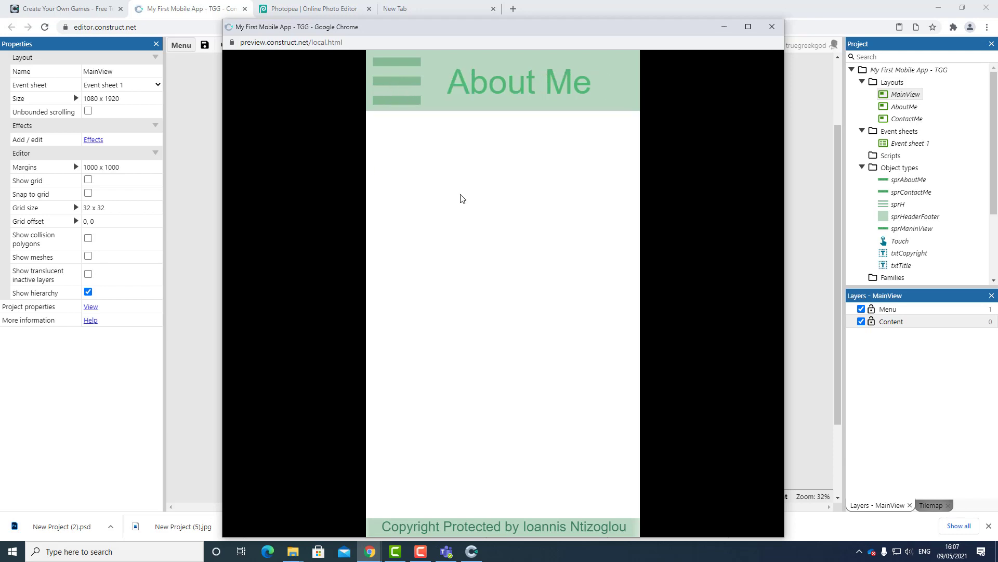
pyautogui.click(773, 29)
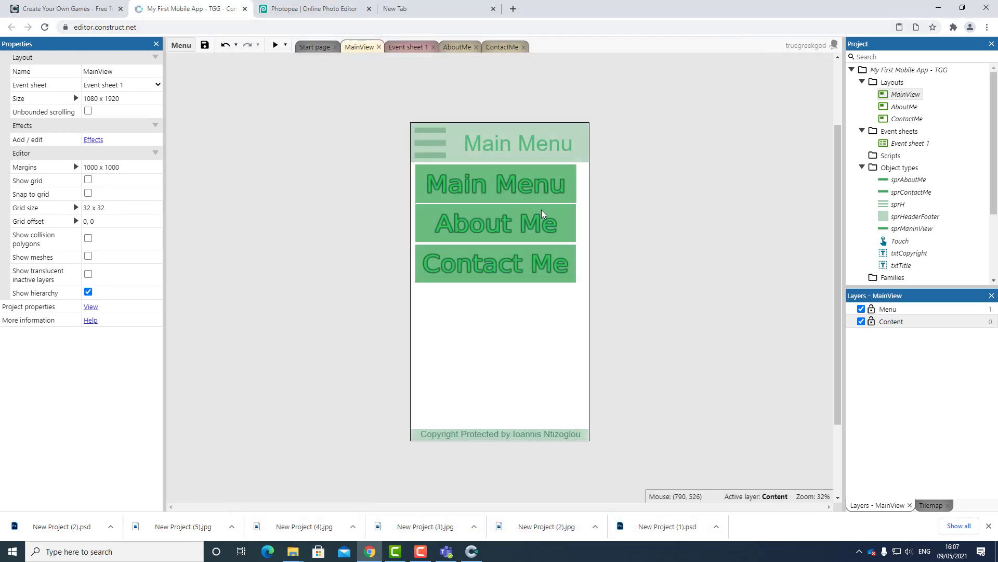
# - Hide and lock the Menu layer in the MainView and AboutMe layouts, and make Content the active layer in AboutMe
pyautogui.click(861, 309)
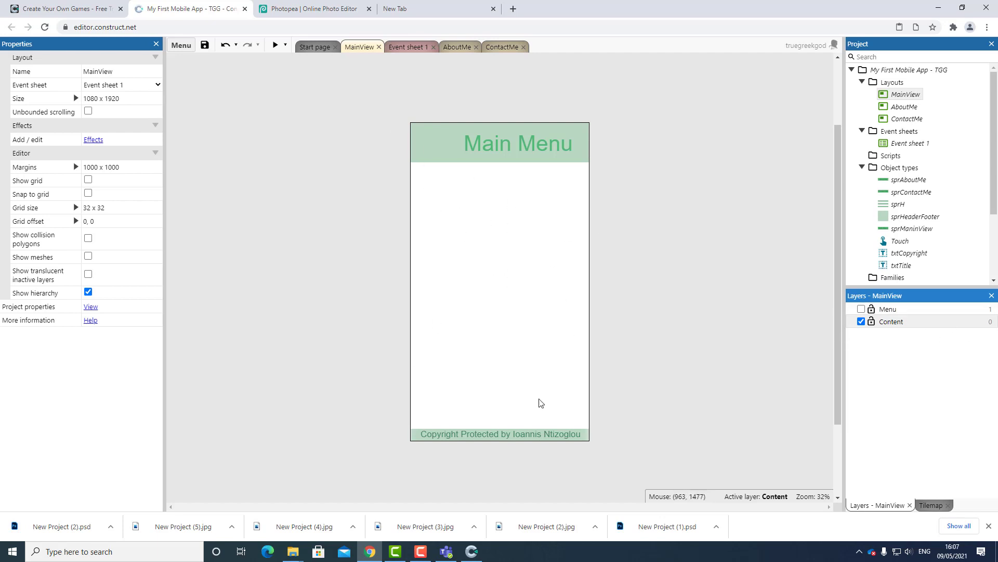
pyautogui.click(872, 309)
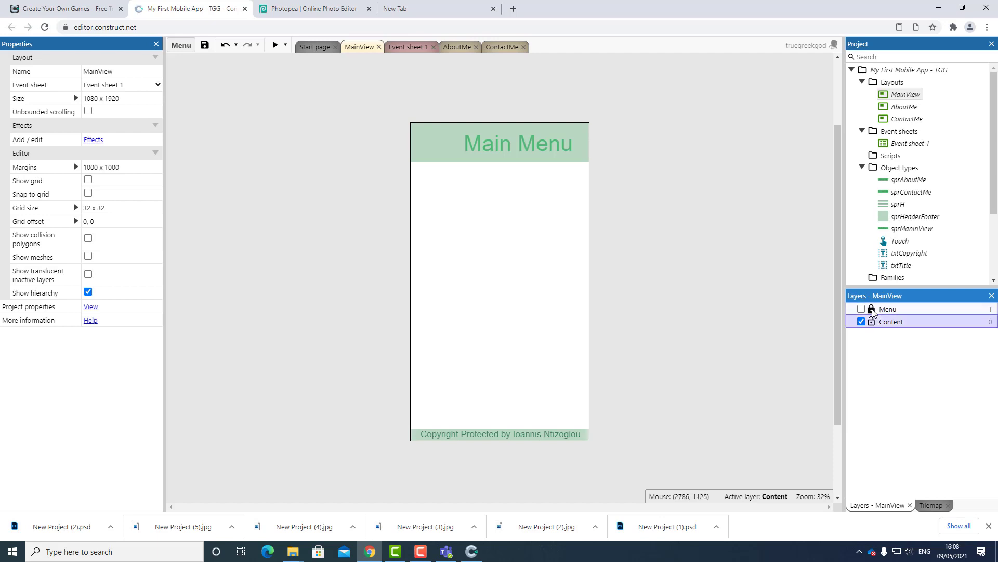
pyautogui.click(901, 107)
pyautogui.doubleClick(900, 107)
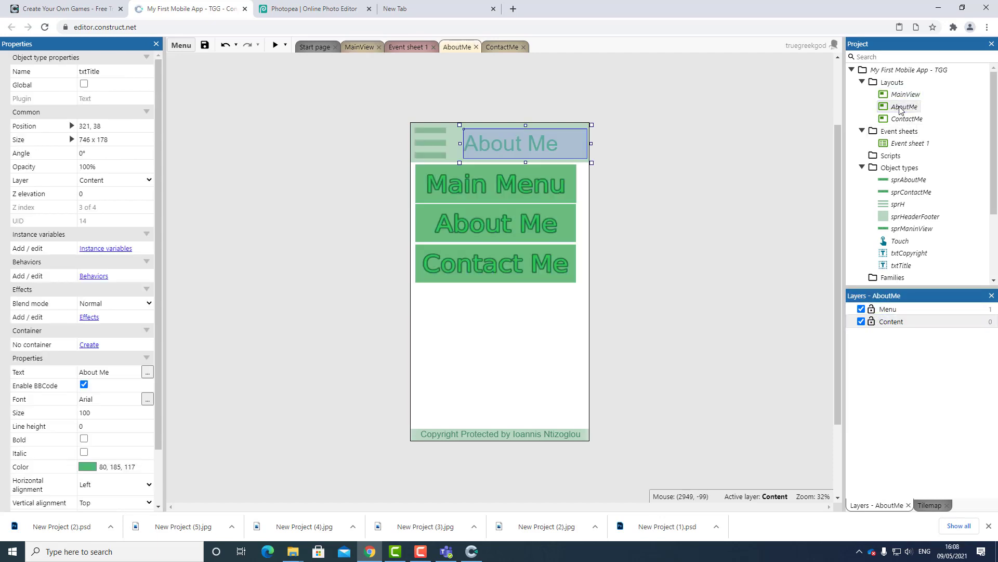
pyautogui.click(861, 309)
pyautogui.click(871, 310)
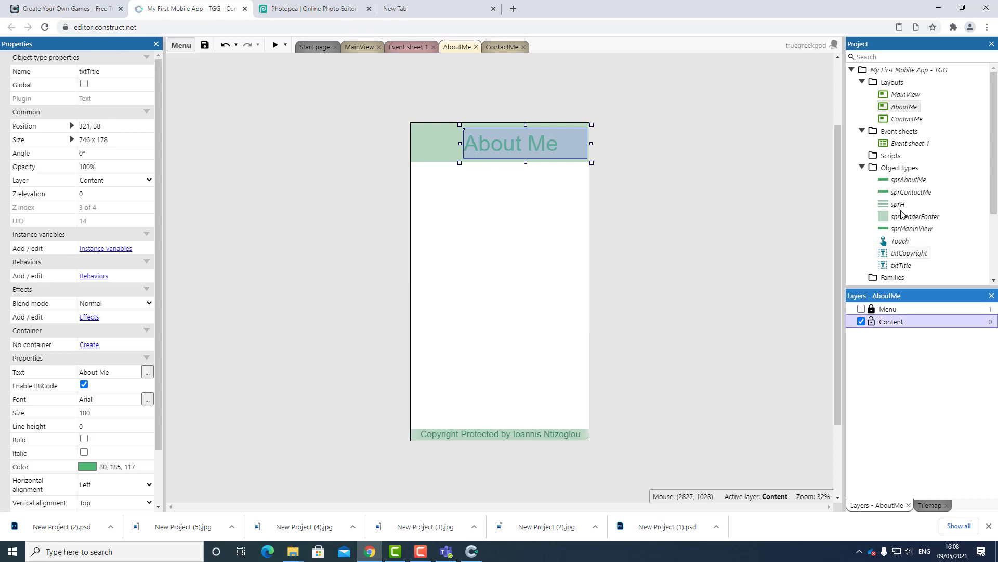
pyautogui.click(900, 325)
# - Hide and lock the Menu layer in the ContactMe layout and make Content its active layer
pyautogui.doubleClick(901, 119)
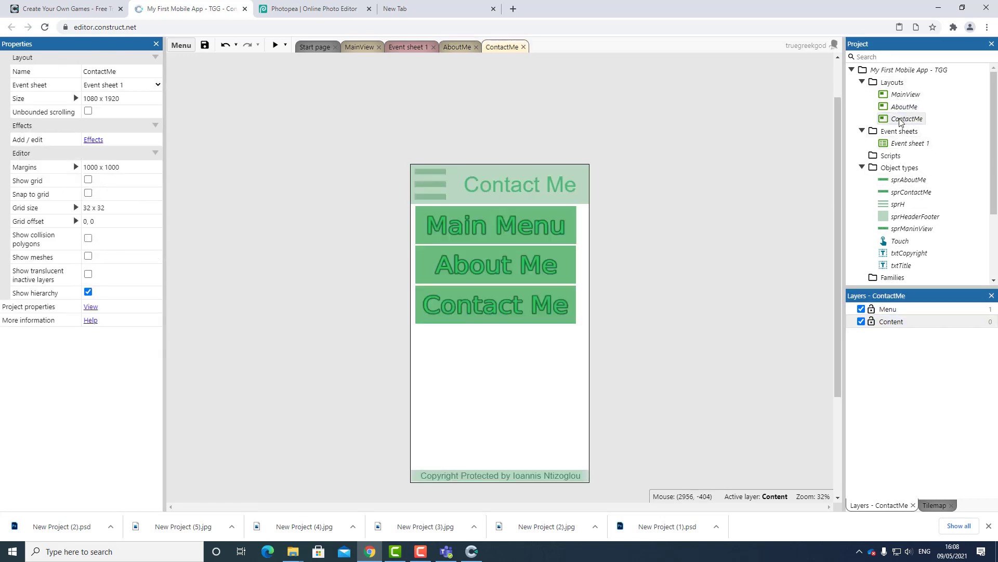
pyautogui.click(860, 309)
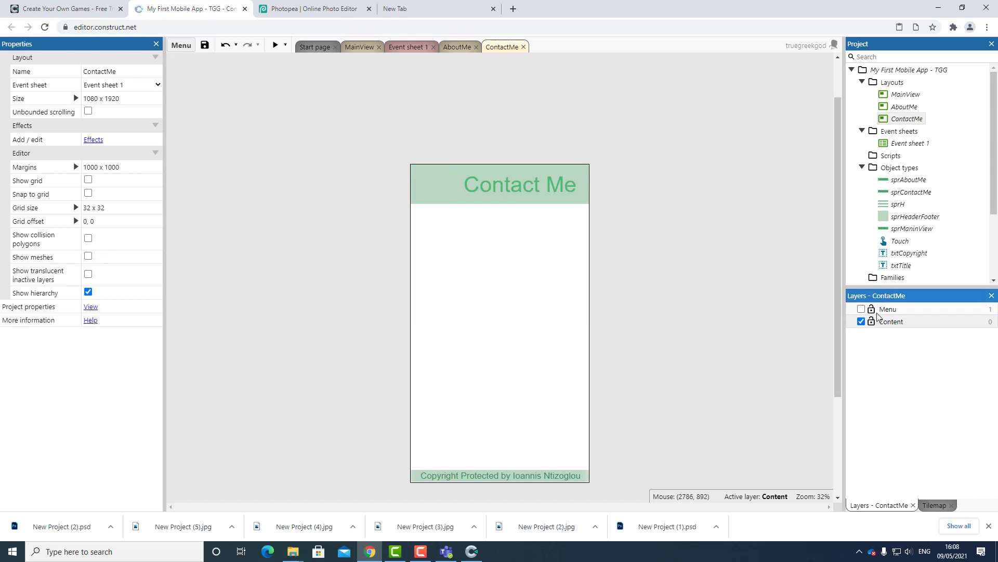
pyautogui.click(891, 325)
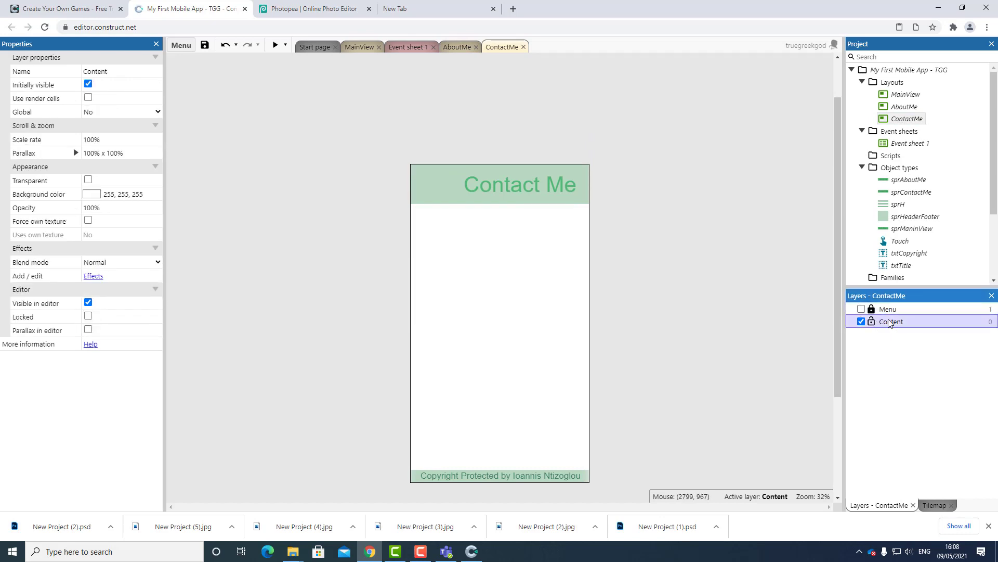
# - Insert a new Sprite object named sprBG on the Content layer of the MainView layout
pyautogui.doubleClick(906, 95)
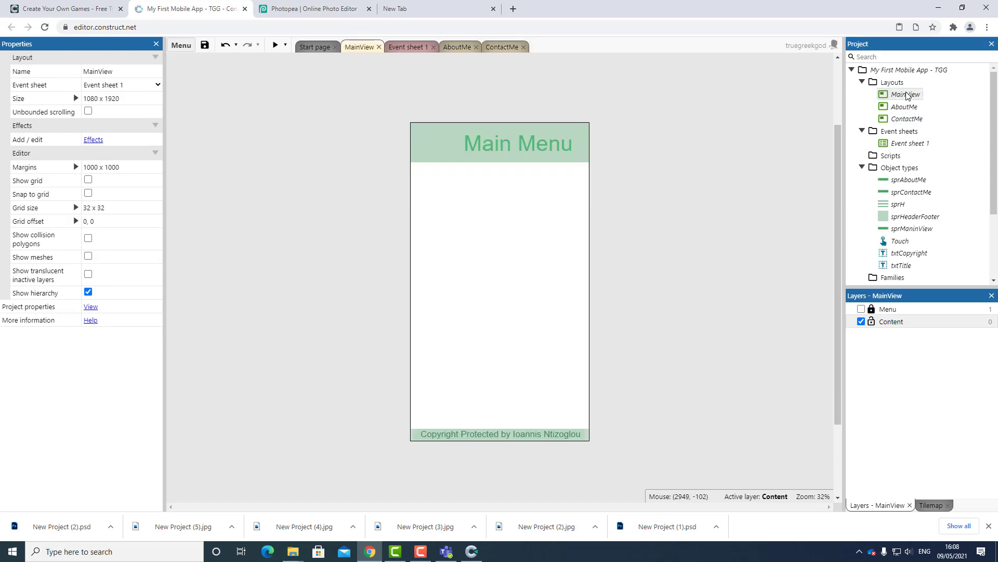
pyautogui.click(898, 324)
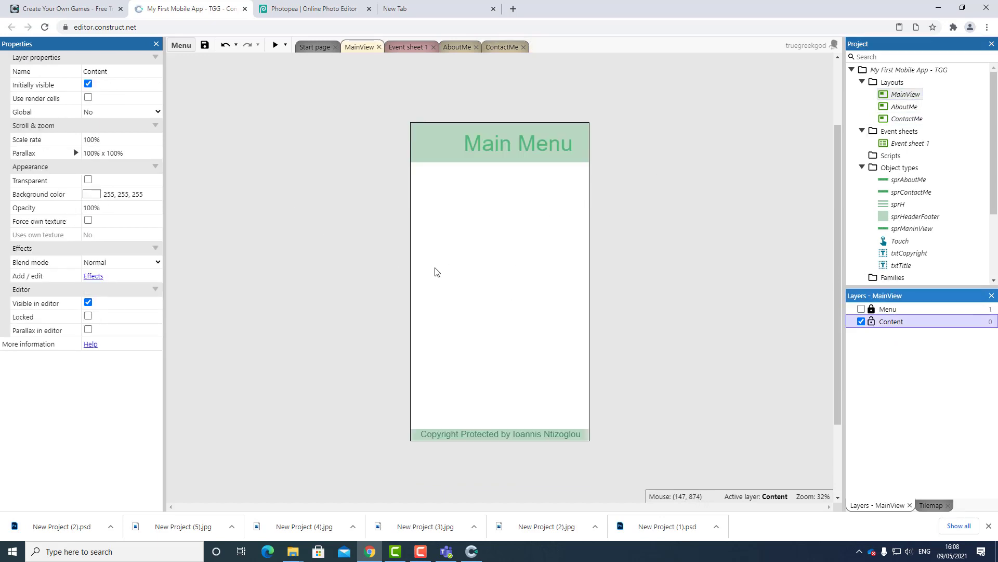
pyautogui.rightClick(612, 265)
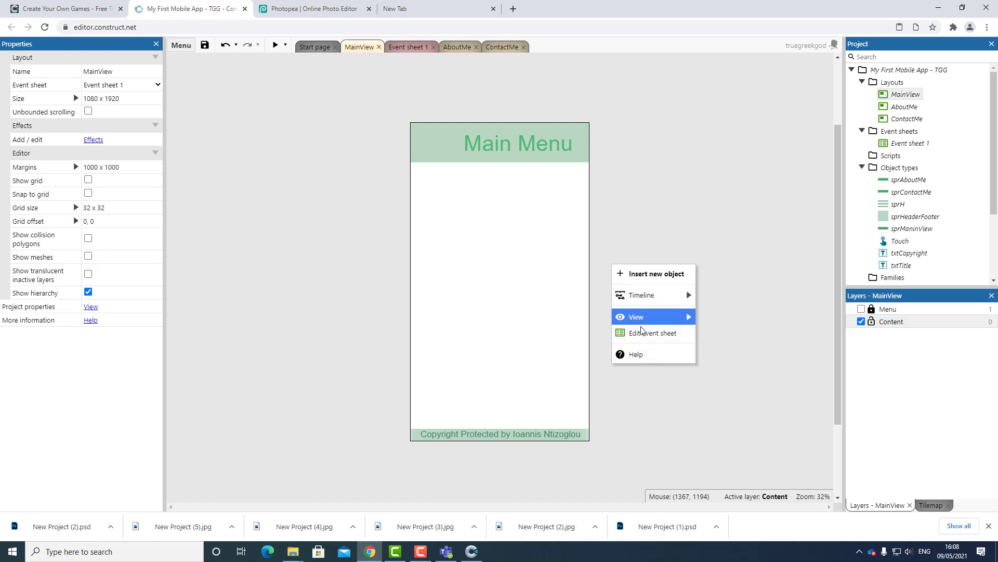
pyautogui.click(658, 274)
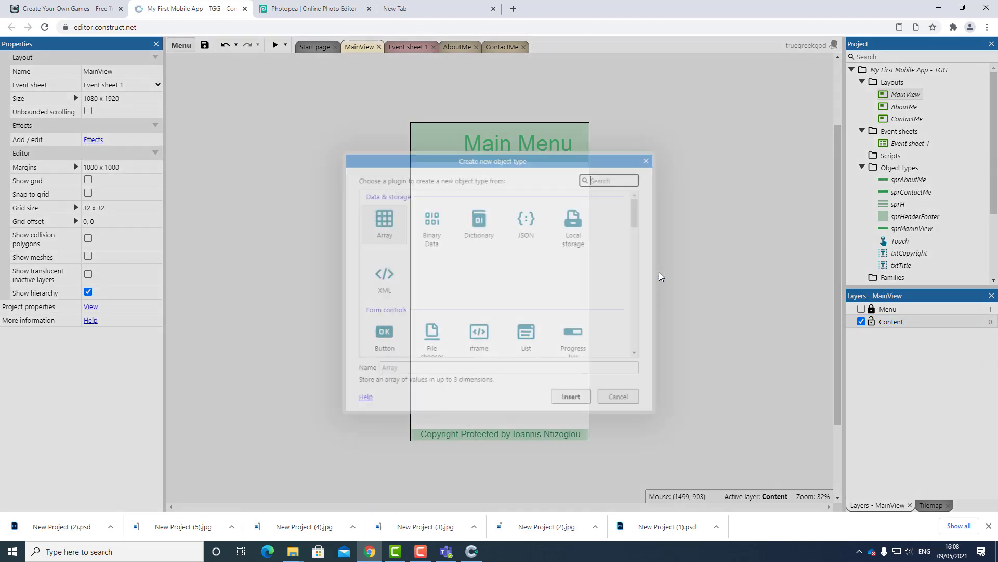
pyautogui.scroll(-5, 490, 293)
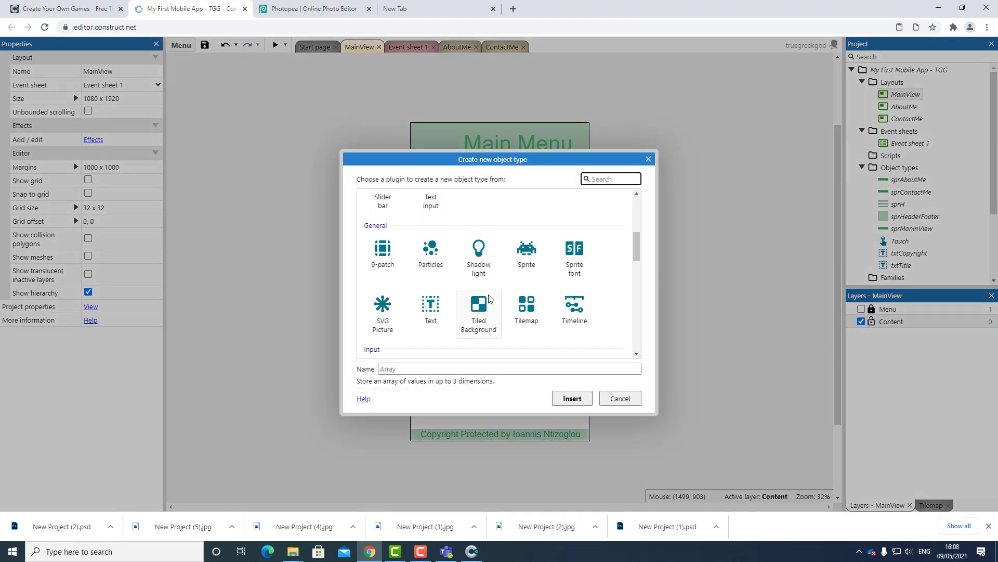
pyautogui.click(528, 202)
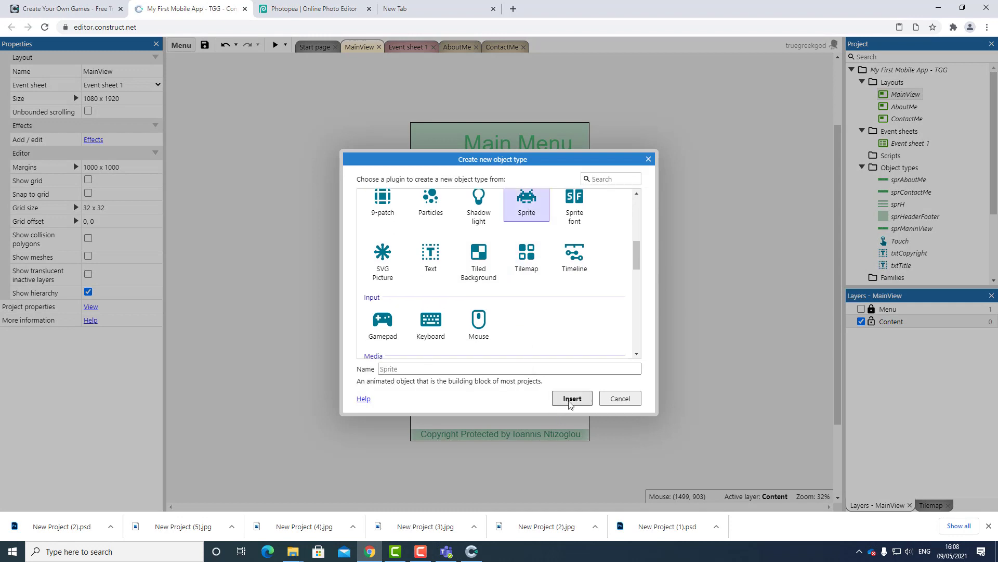
pyautogui.click(500, 370)
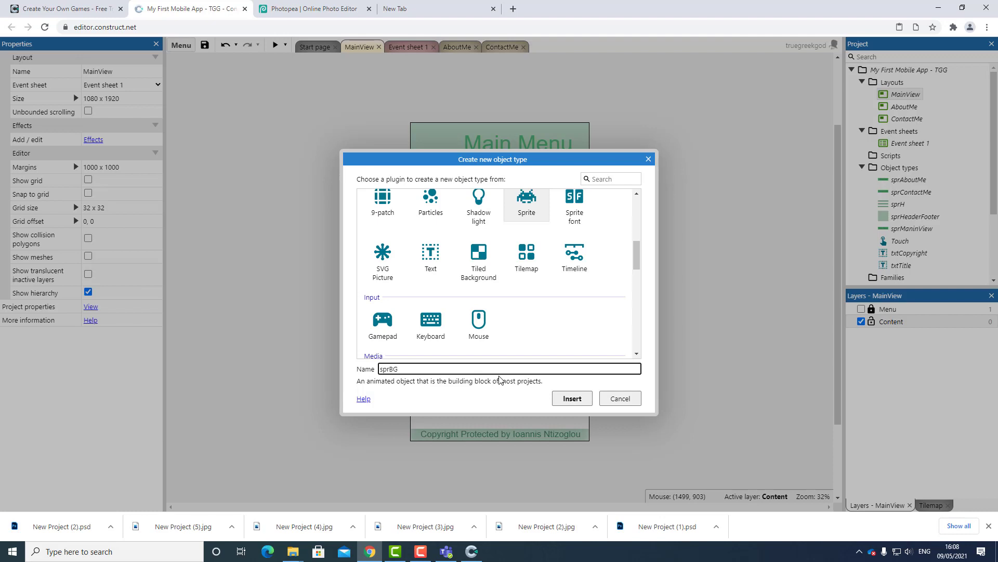
pyautogui.click(572, 398)
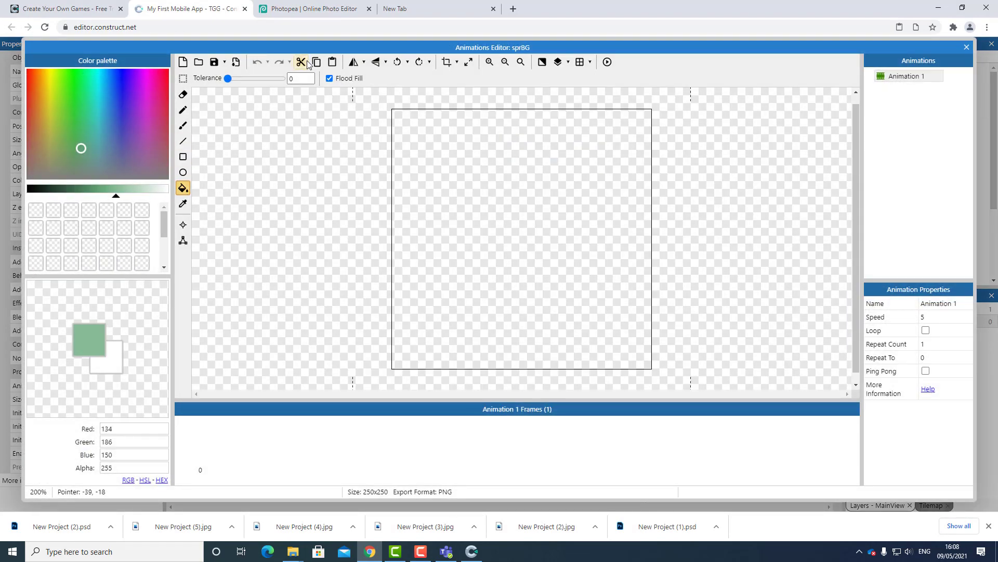
# - Set the width of the sprBG image canvas to 1080 pixels
pyautogui.click(468, 64)
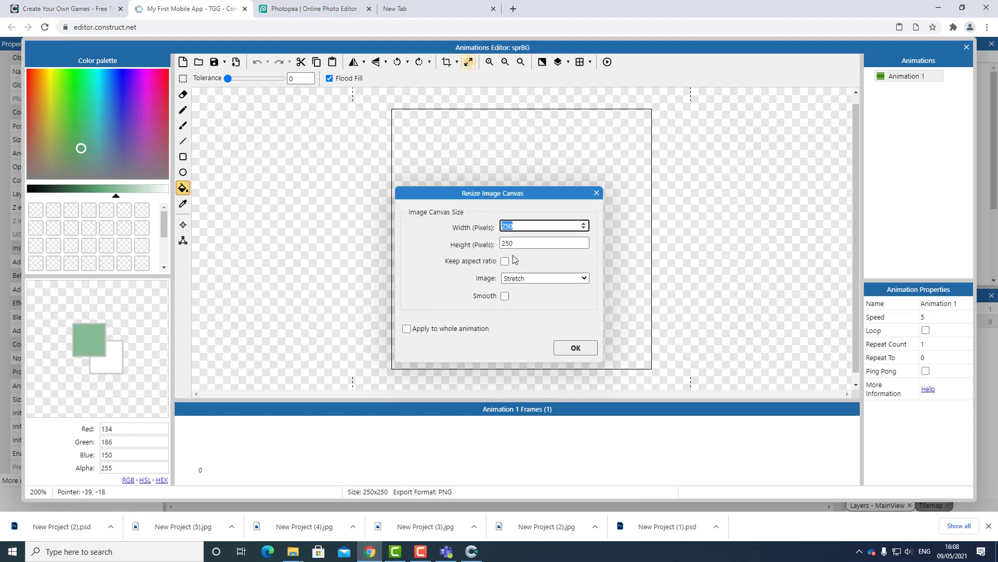
pyautogui.write('1080')
pyautogui.doubleClick(538, 242)
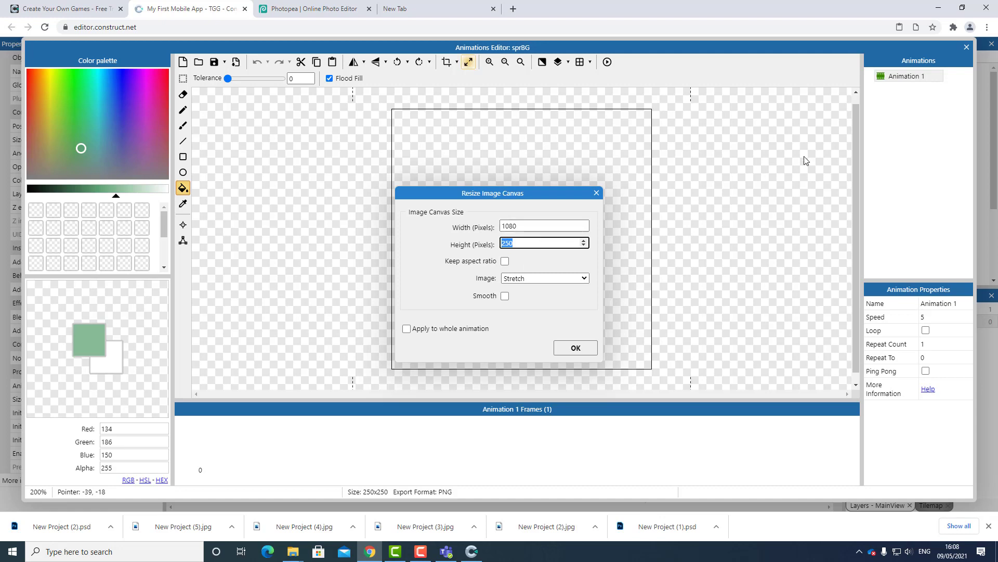
pyautogui.click(568, 352)
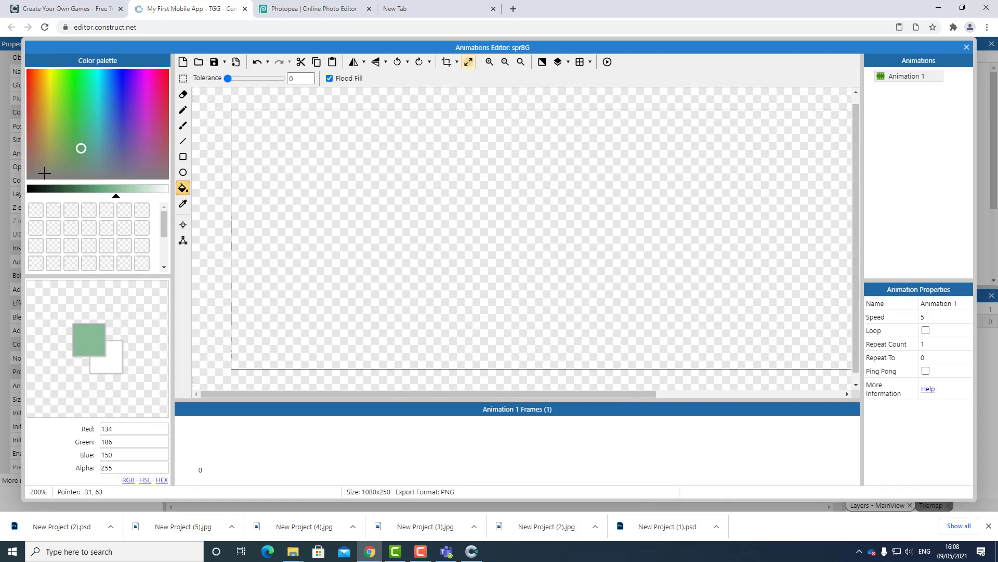
# - Flood-fill the sprBG canvas with the green color 134, 186, 150 and close the Animations Editor
pyautogui.click(388, 243)
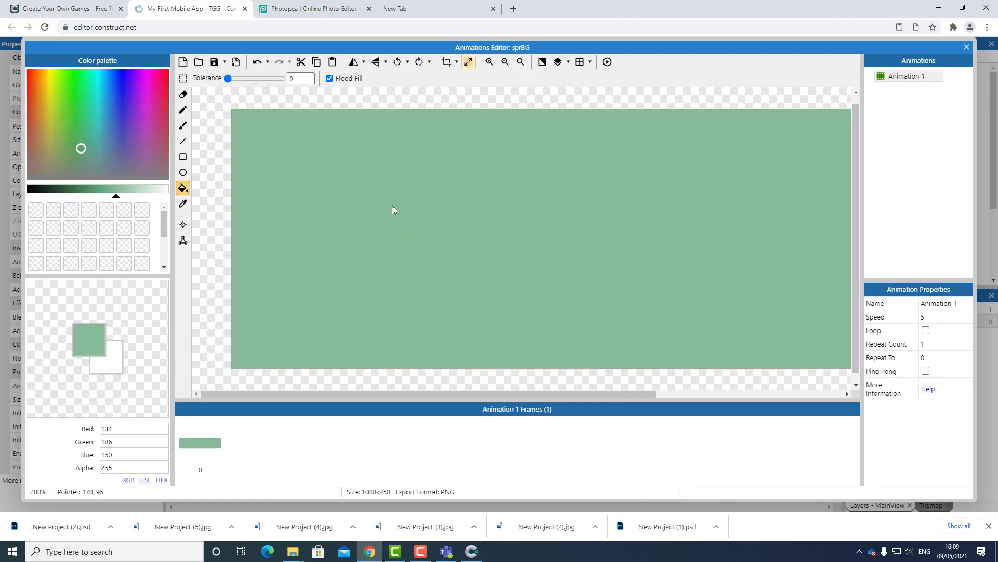
pyautogui.click(967, 47)
pyautogui.click(300, 258)
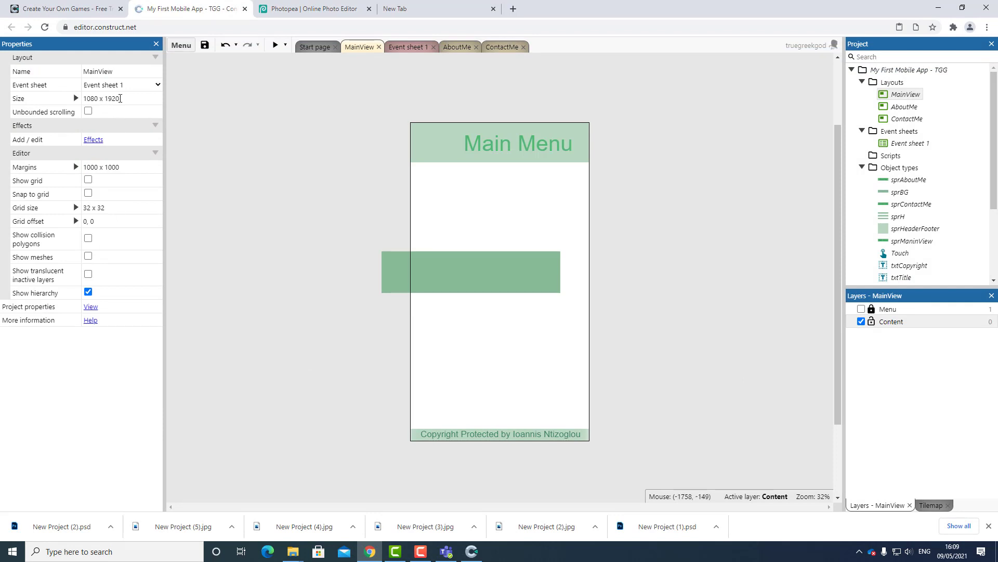
# - Reopen the sprBG image for editing and set its canvas height to 1900 pixels
pyautogui.doubleClick(476, 281)
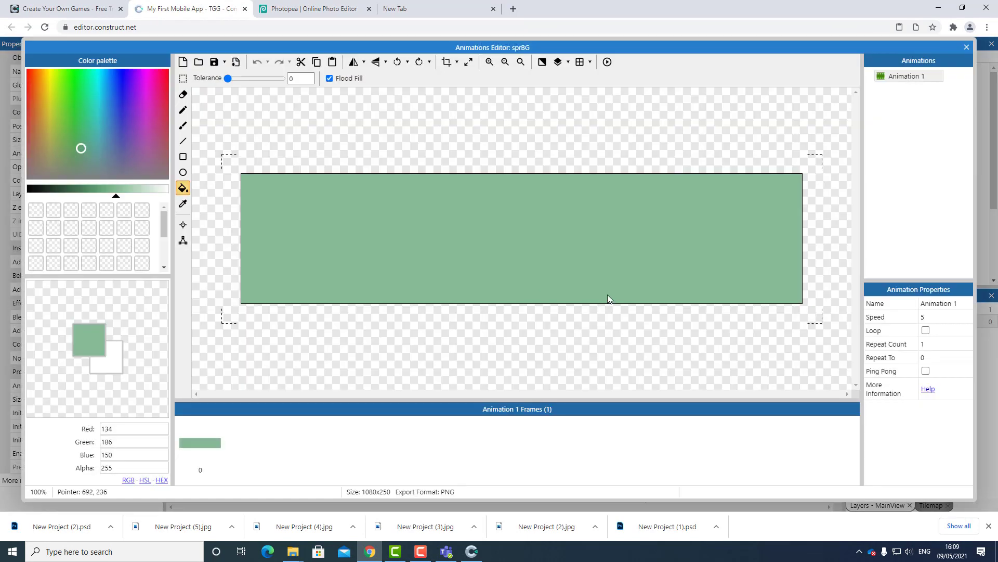
pyautogui.click(468, 63)
pyautogui.doubleClick(514, 243)
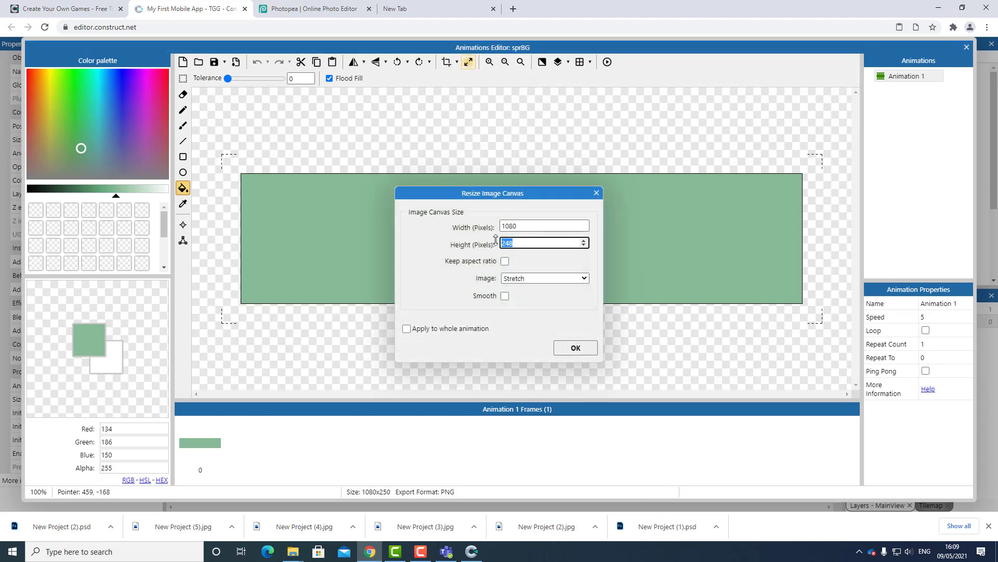
pyautogui.write('1900')
pyautogui.click(580, 354)
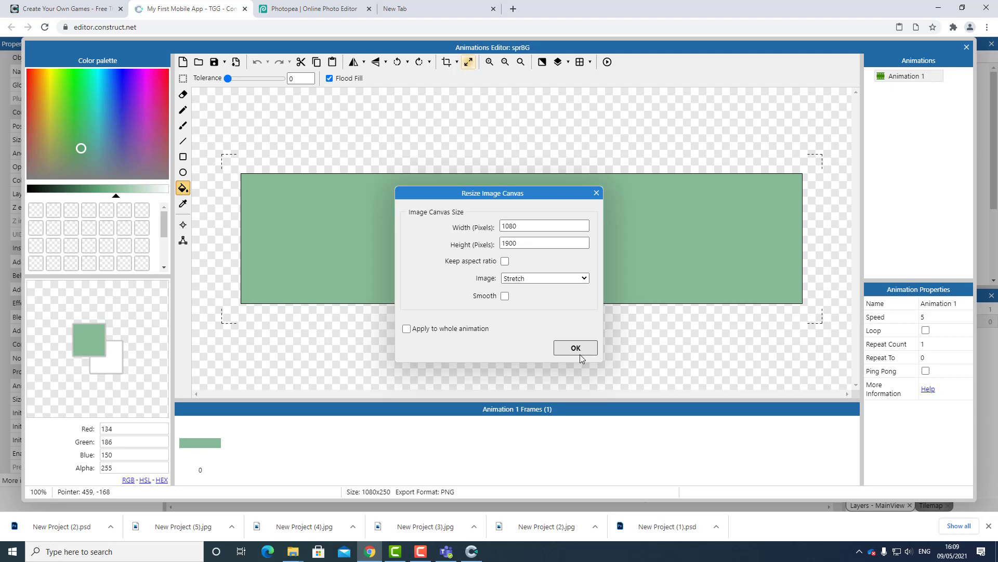
pyautogui.click(577, 352)
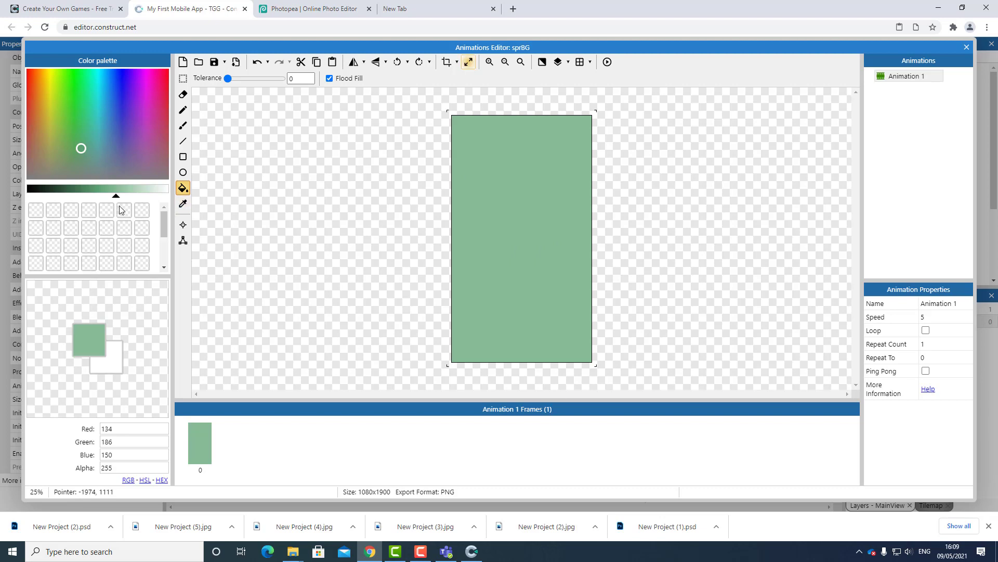
# - Draw oversized filled ellipses in light green 200, 224, 207 over the sprBG image, leaving the lower-right corner uncovered, and close the Animations Editor
pyautogui.click(183, 172)
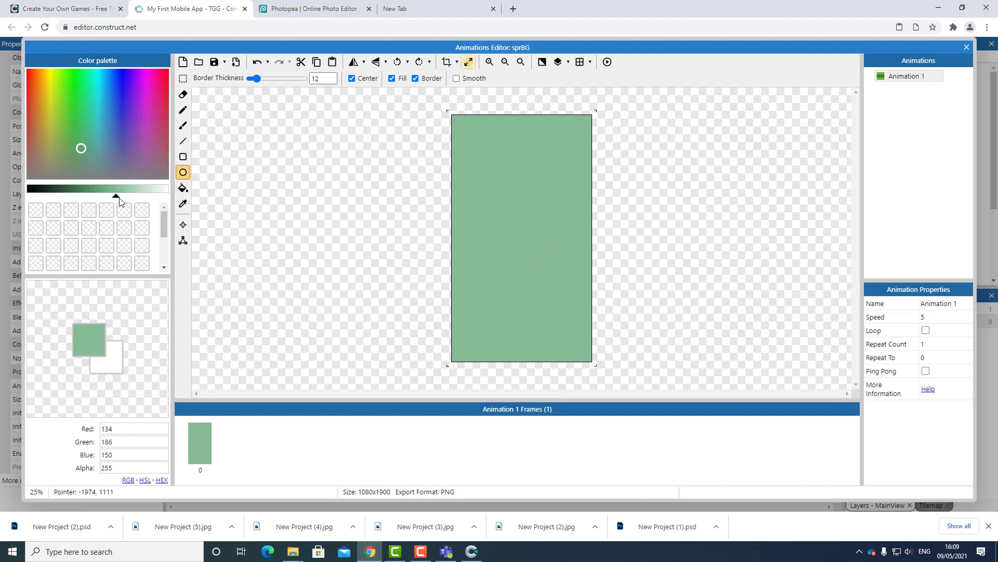
pyautogui.moveTo(119, 197); pyautogui.dragTo(147, 200)
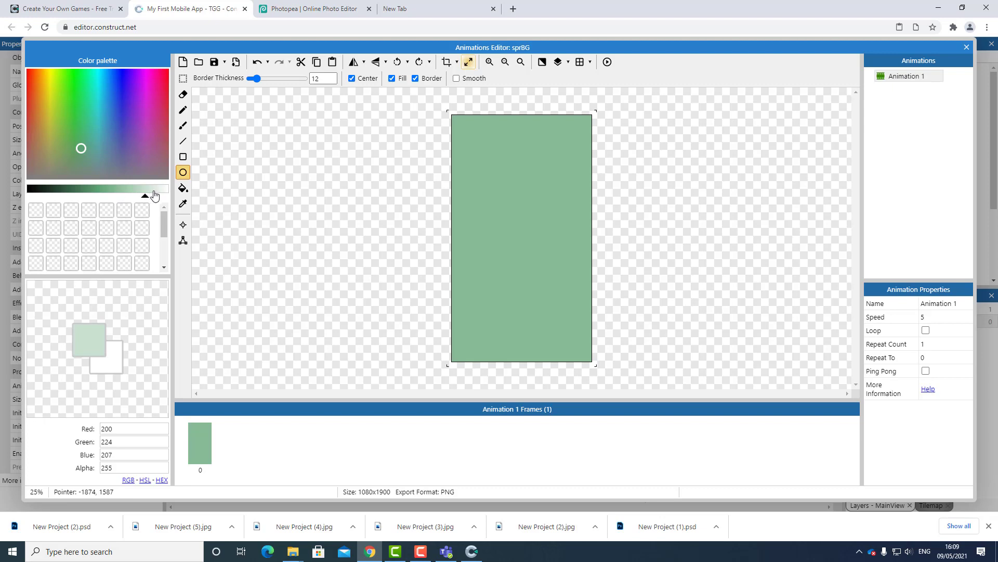
pyautogui.moveTo(415, 94); pyautogui.dragTo(619, 391)
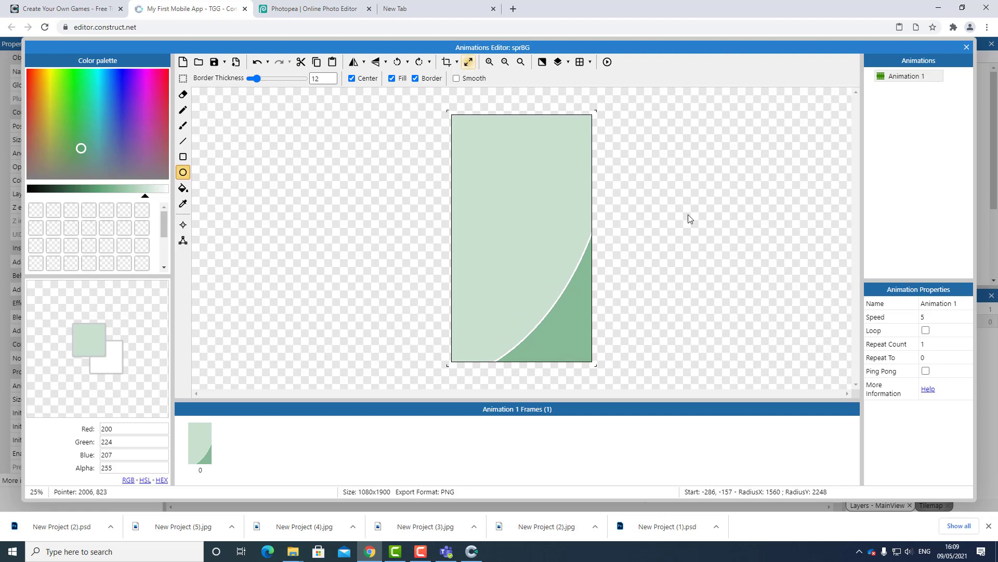
pyautogui.moveTo(426, 90); pyautogui.dragTo(628, 428)
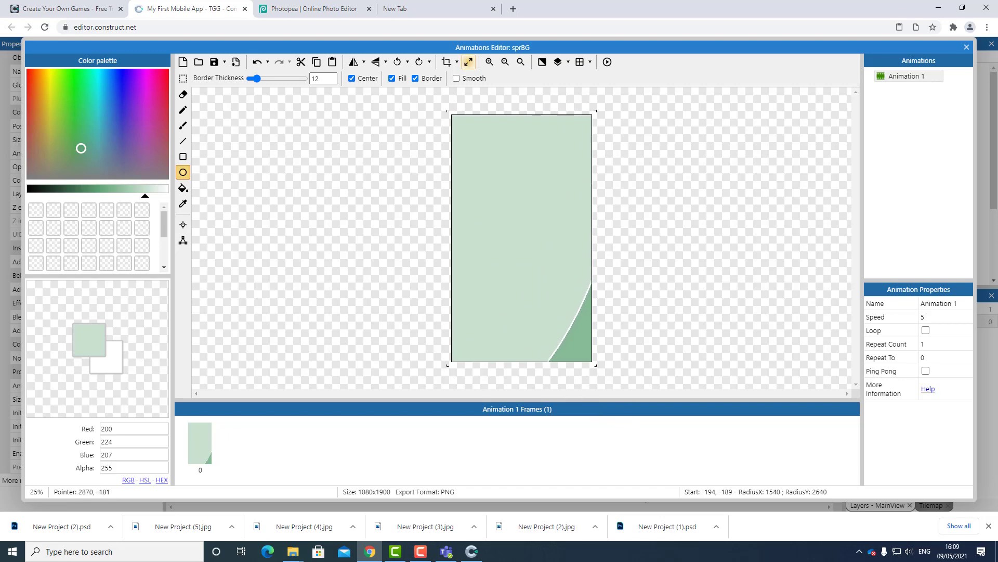
pyautogui.click(965, 47)
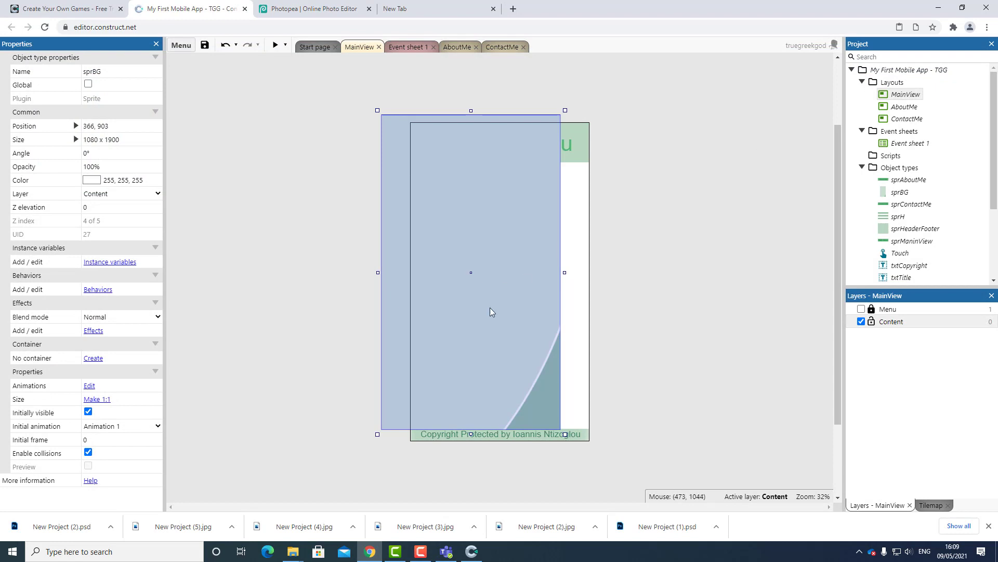
# - Align sprBG with the MainView layout and resize it to about 1080 x 1621 so it fits between the header and footer
pyautogui.moveTo(523, 298); pyautogui.dragTo(528, 298)
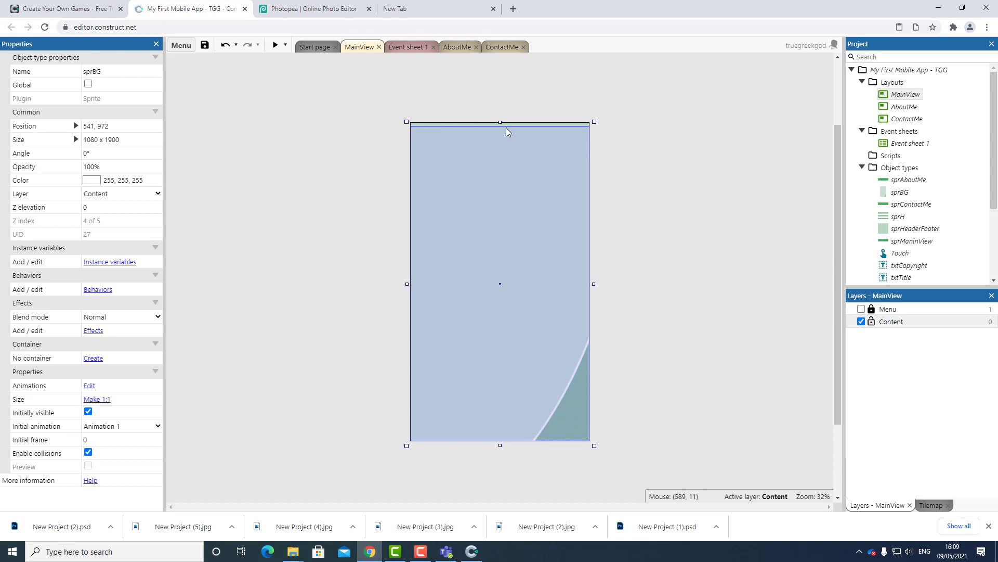
pyautogui.moveTo(501, 123); pyautogui.dragTo(497, 159)
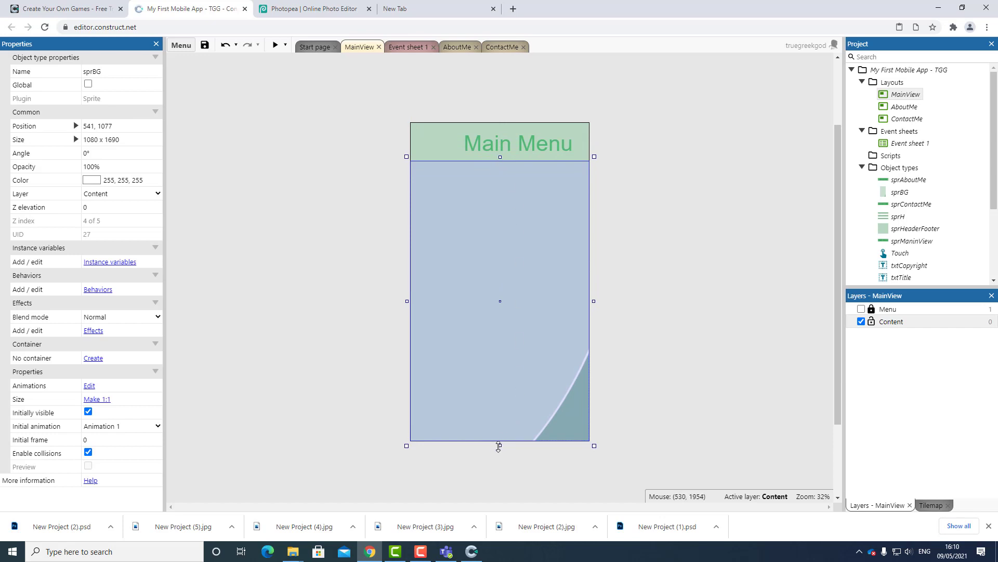
pyautogui.moveTo(498, 446)
pyautogui.mouseDown()
pyautogui.moveTo(501, 406)
pyautogui.moveTo(507, 434)
pyautogui.mouseUp()
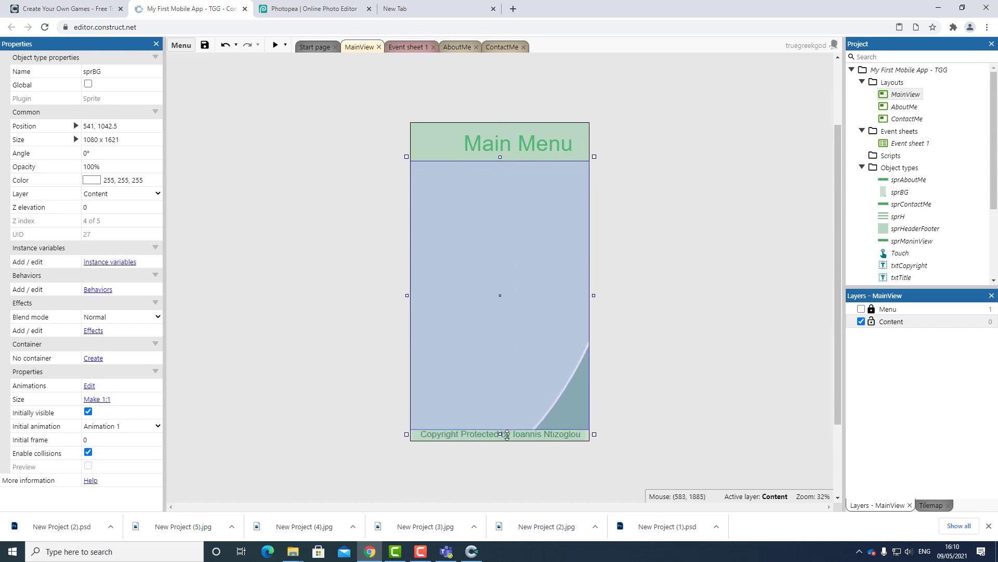
pyautogui.click(693, 407)
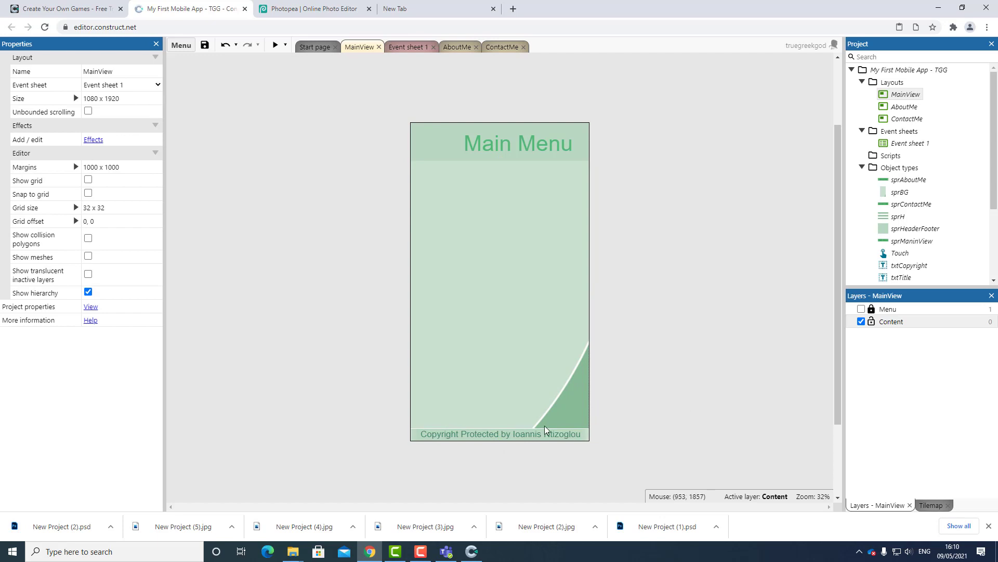
# - Trim sprBG to about 1080 x 1586, leaving thin white gaps below the header and above the footer
pyautogui.click(519, 402)
pyautogui.click(719, 396)
pyautogui.click(509, 172)
pyautogui.moveTo(501, 156); pyautogui.dragTo(502, 160)
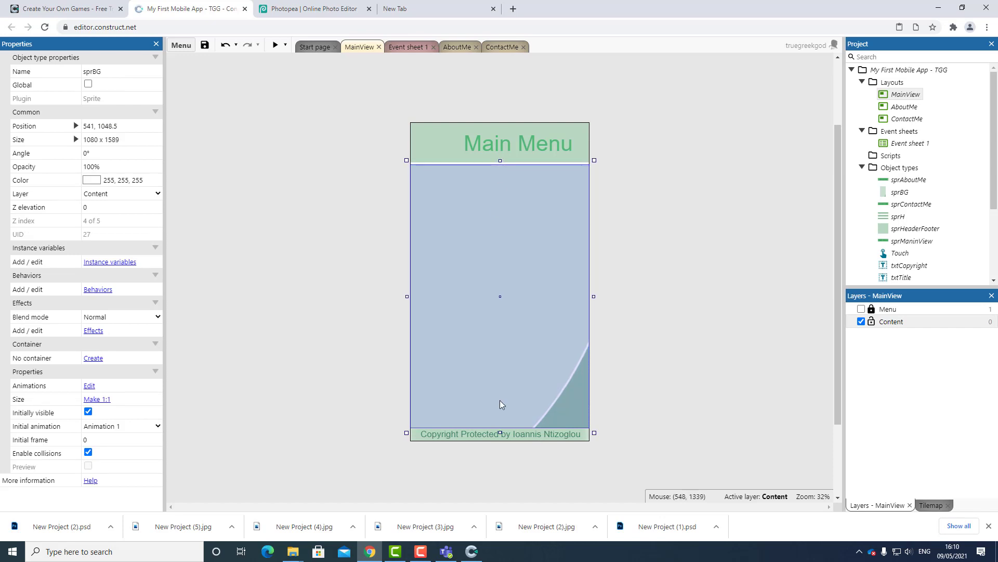
pyautogui.moveTo(501, 433); pyautogui.dragTo(501, 428)
pyautogui.click(693, 391)
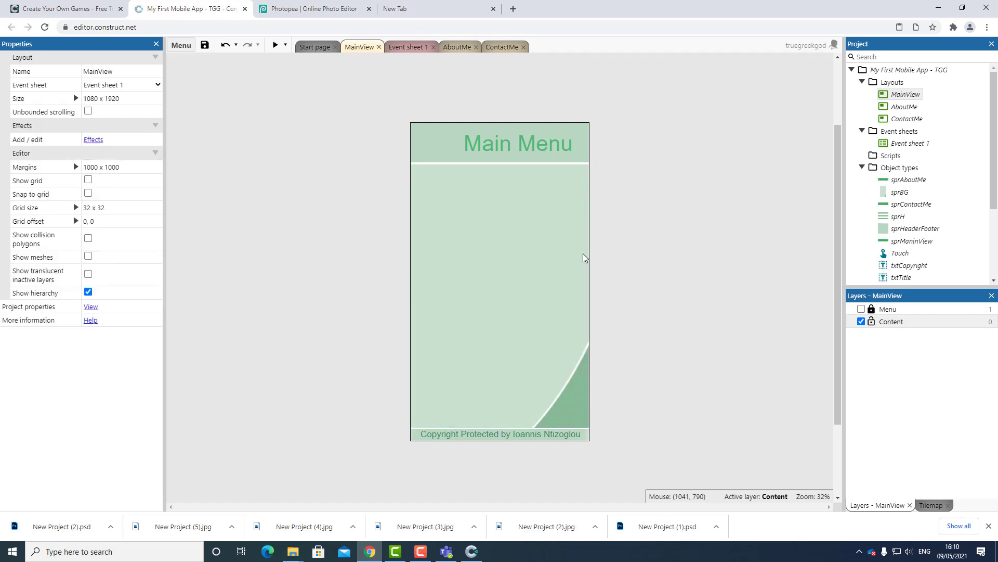
# - Copy the sprBG sprite from MainView and paste it onto the AboutMe layout between the header and footer
pyautogui.click(545, 201)
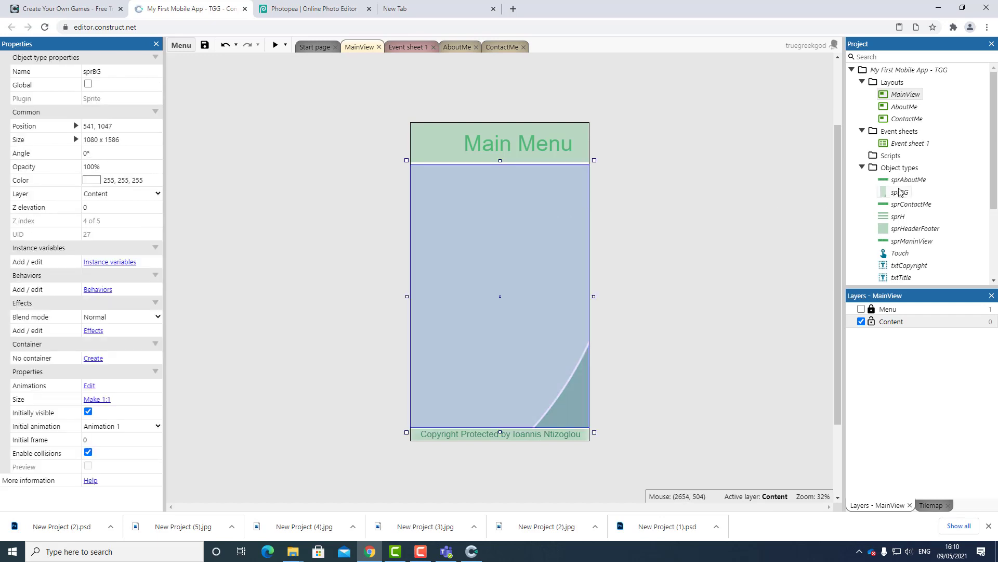
pyautogui.click(895, 107)
pyautogui.doubleClick(894, 108)
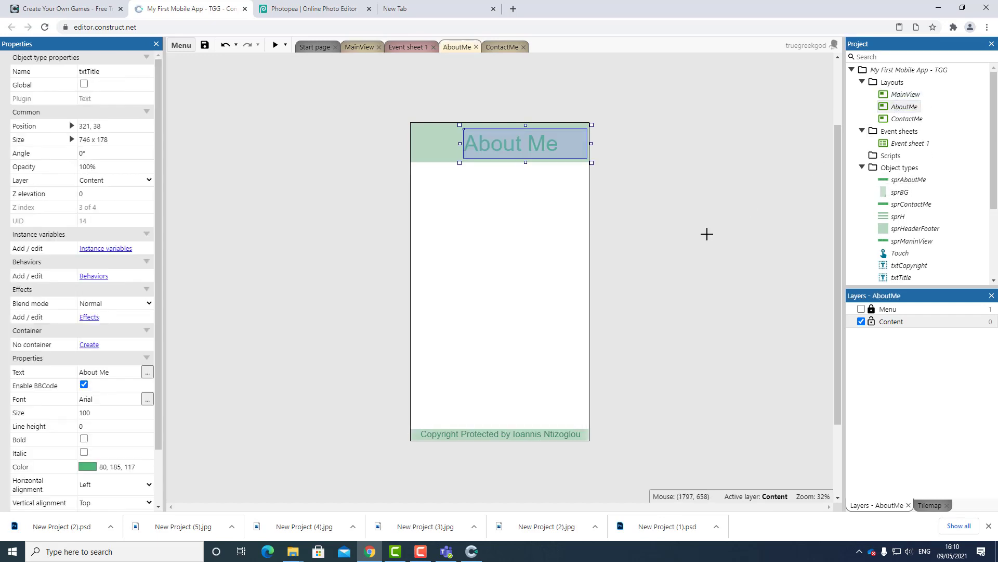
pyautogui.hotkey('ctrl', 'v')
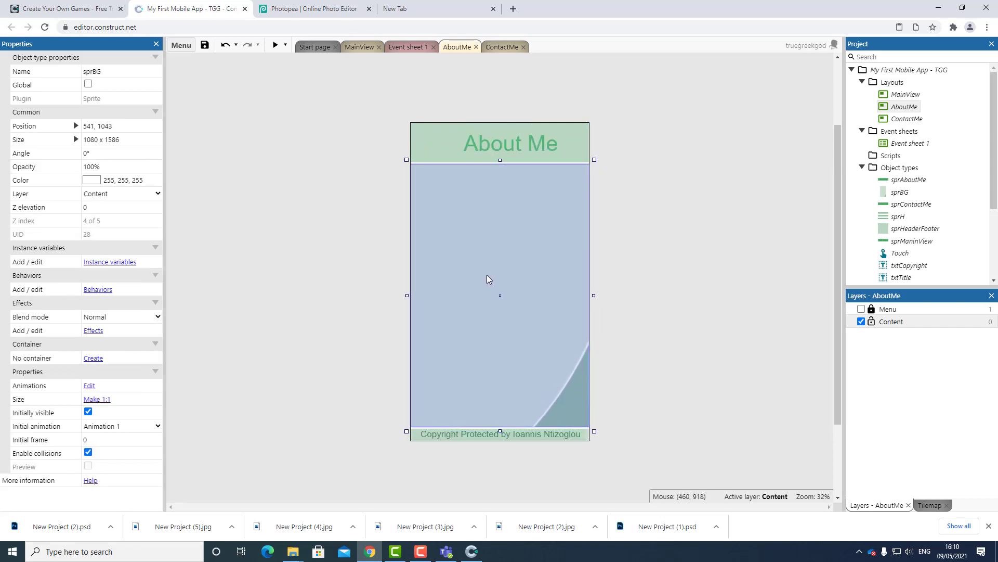
pyautogui.click(487, 277)
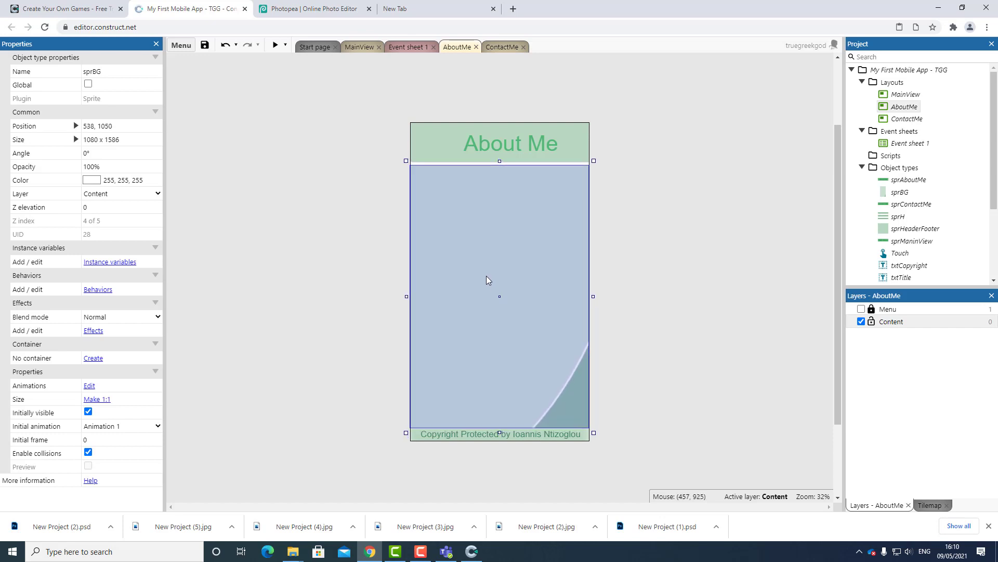
# - Nudge the pasted sprBG on AboutMe upward to position 538, 1047 and deselect it
pyautogui.press('Up')
pyautogui.press('Up')
pyautogui.press('Up')
pyautogui.press('Up')
pyautogui.press('Up')
pyautogui.press('Up')
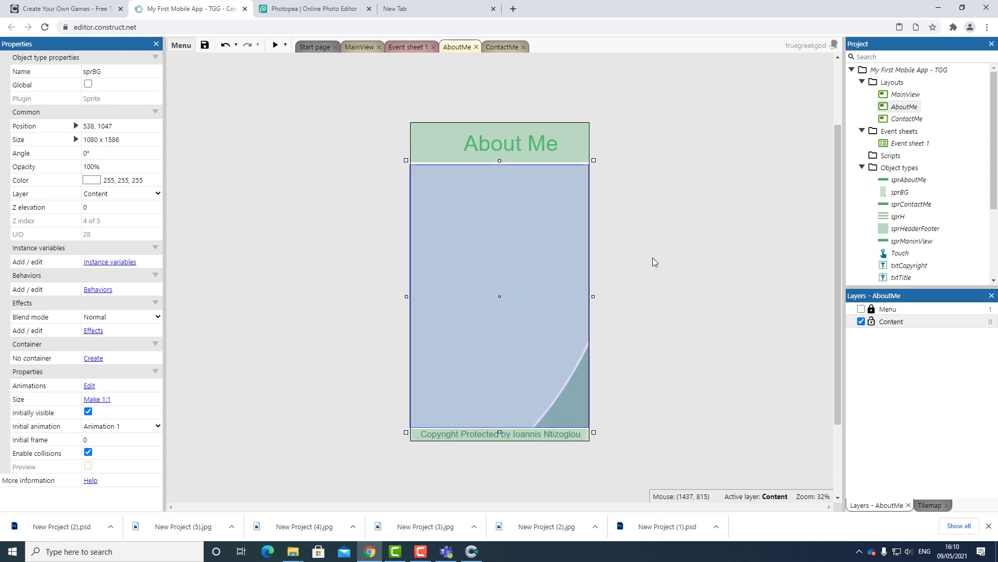
pyautogui.click(663, 327)
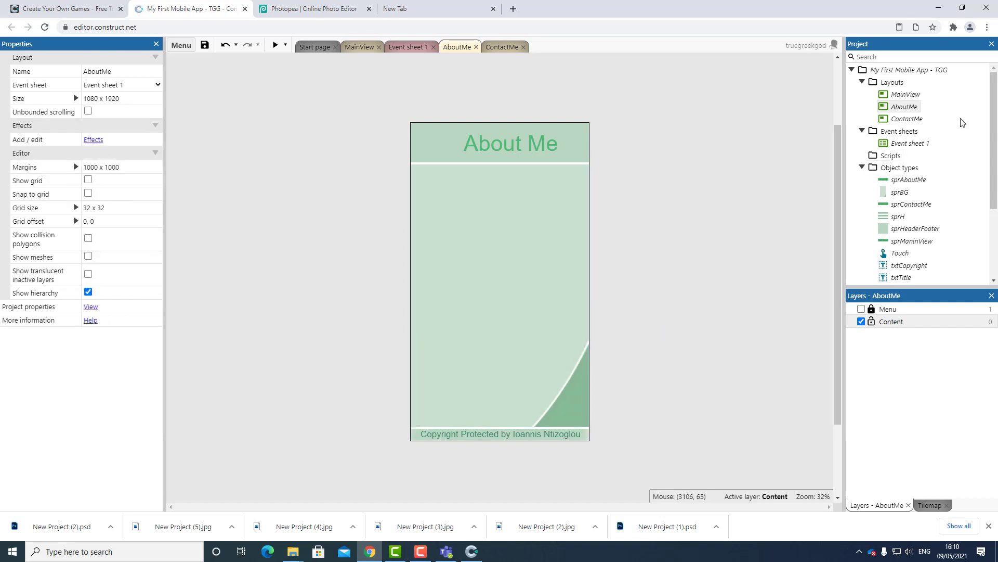
# - Paste the sprBG sprite onto the ContactMe layout and place it between the header and footer
pyautogui.doubleClick(903, 119)
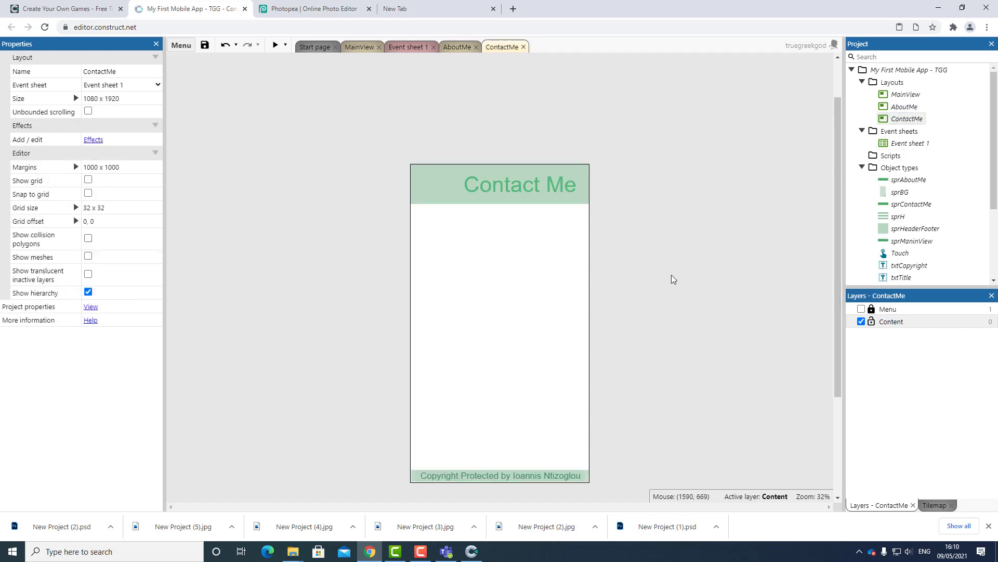
pyautogui.hotkey('ctrl', 'v')
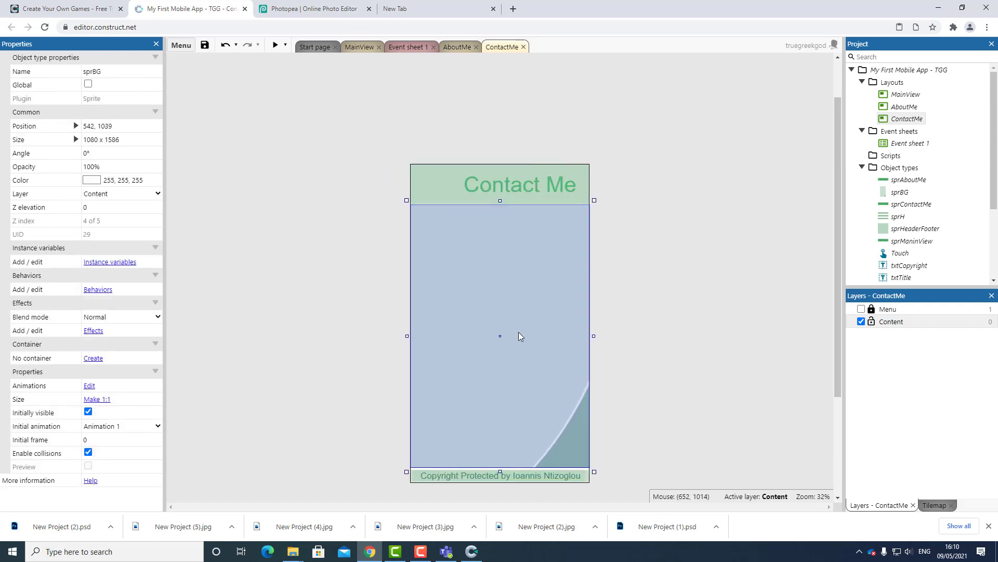
pyautogui.click(626, 328)
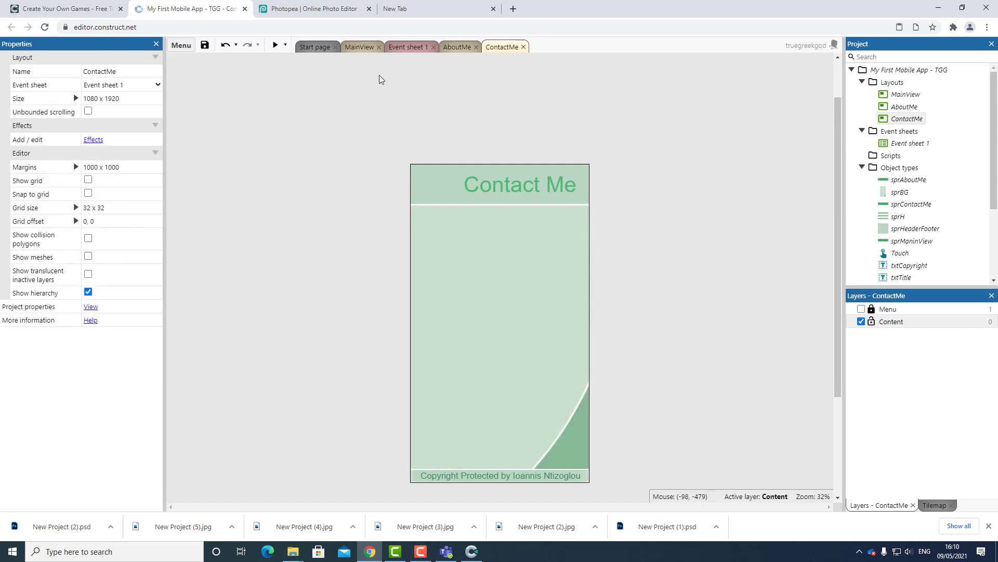
# - Preview the app from ContactMe, visit Main Menu, About Me and Contact Me through the menu, and close the preview
pyautogui.click(275, 45)
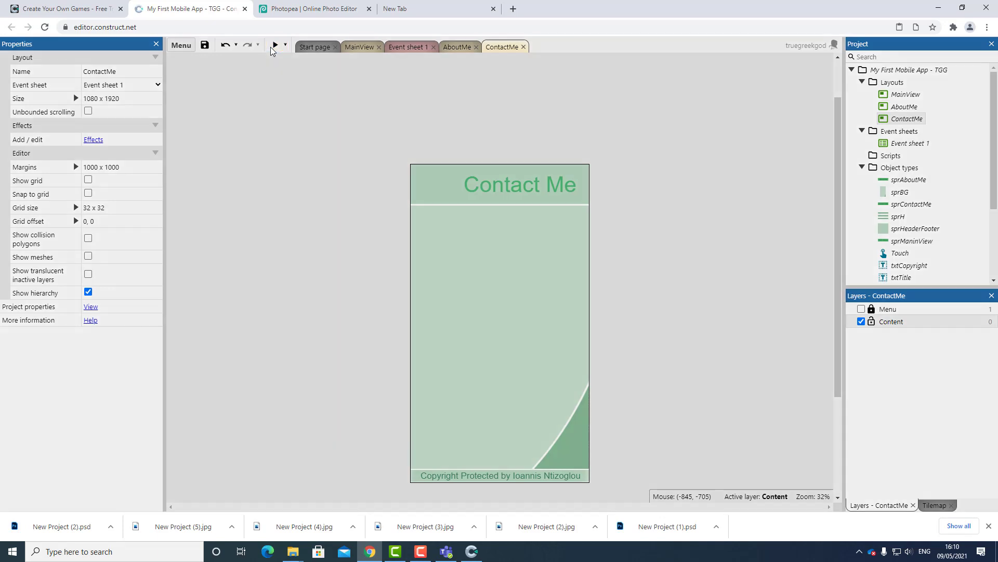
pyautogui.click(386, 89)
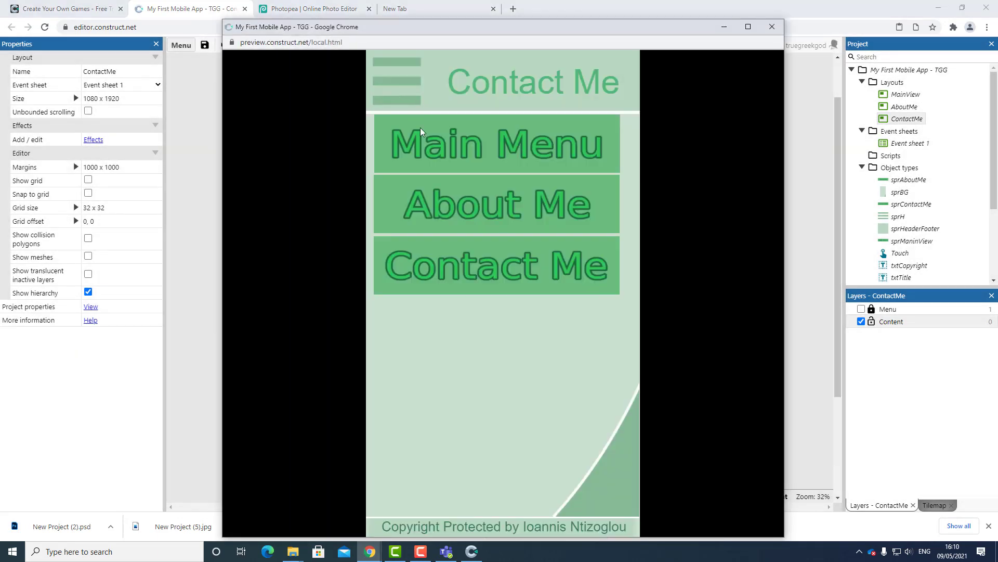
pyautogui.click(479, 156)
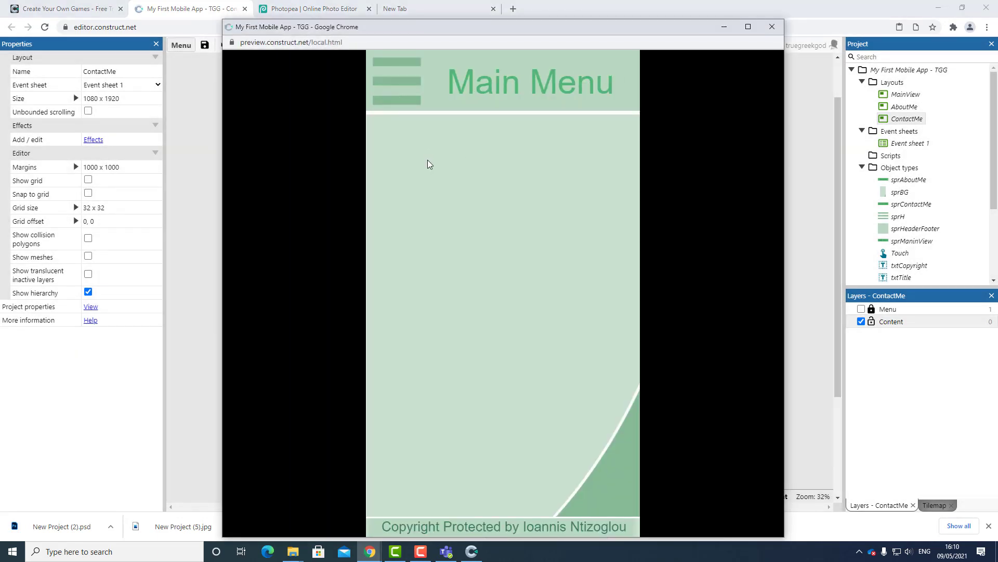
pyautogui.click(401, 86)
pyautogui.click(418, 198)
pyautogui.click(401, 98)
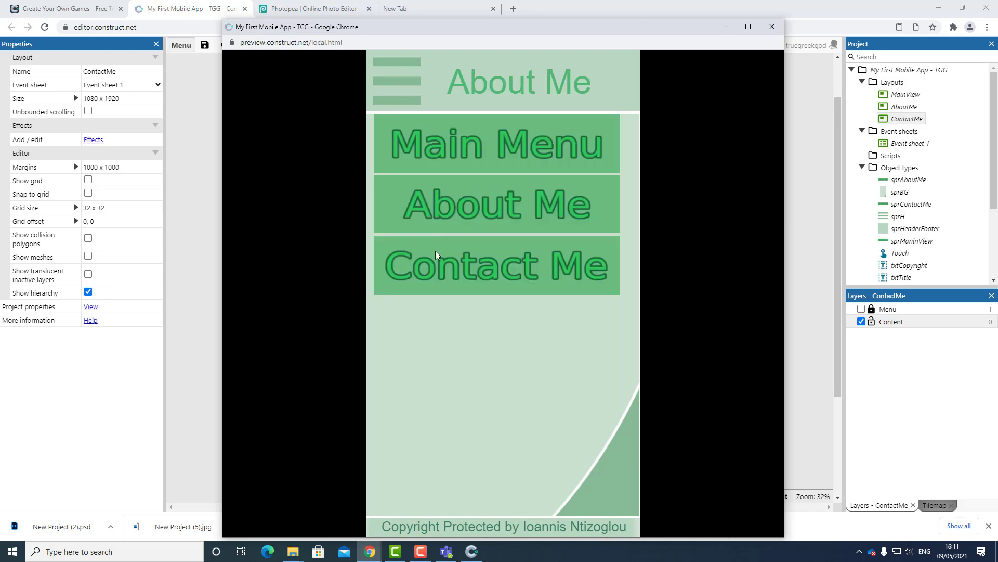
pyautogui.click(438, 256)
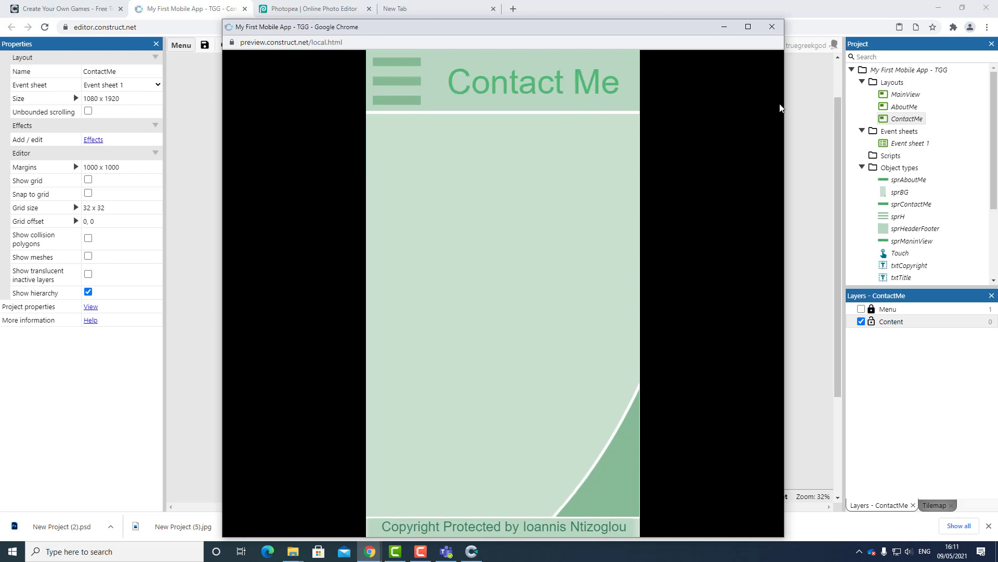
pyautogui.click(770, 27)
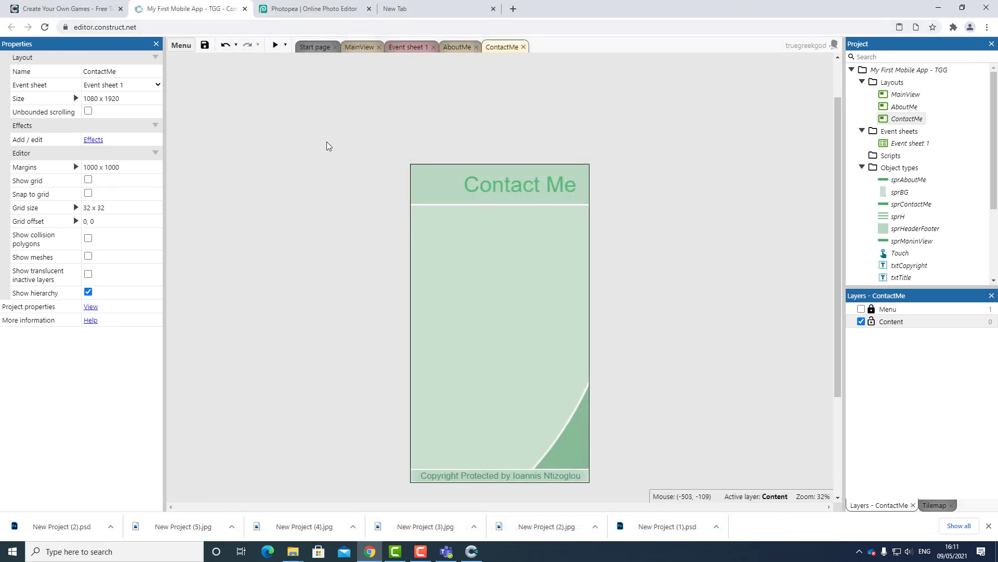
# - Insert a new Text object on the Content layer of MainView, placed in the empty area beside the layout
pyautogui.click(903, 97)
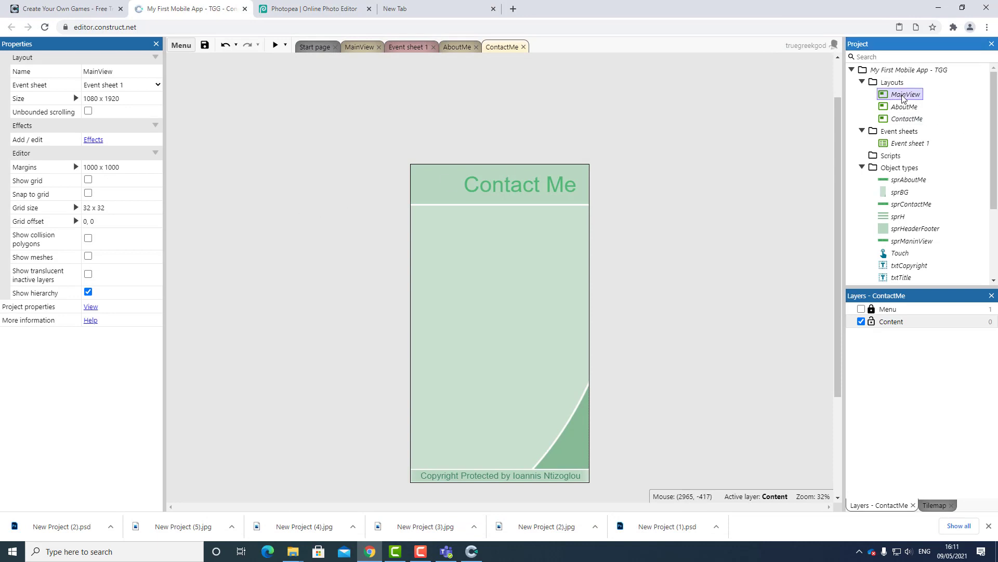
pyautogui.doubleClick(904, 97)
pyautogui.click(291, 224)
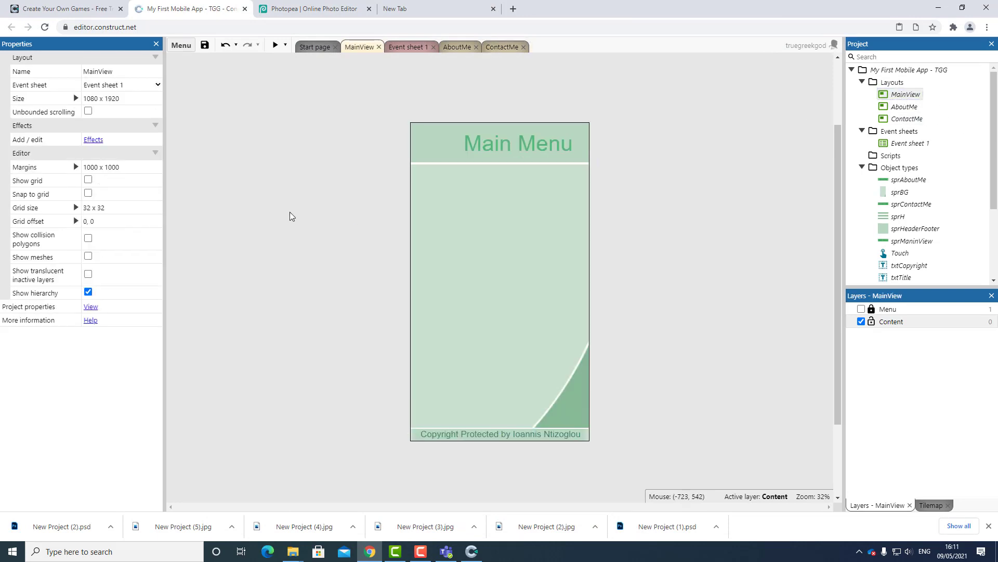
pyautogui.rightClick(293, 212)
pyautogui.moveTo(377, 242)
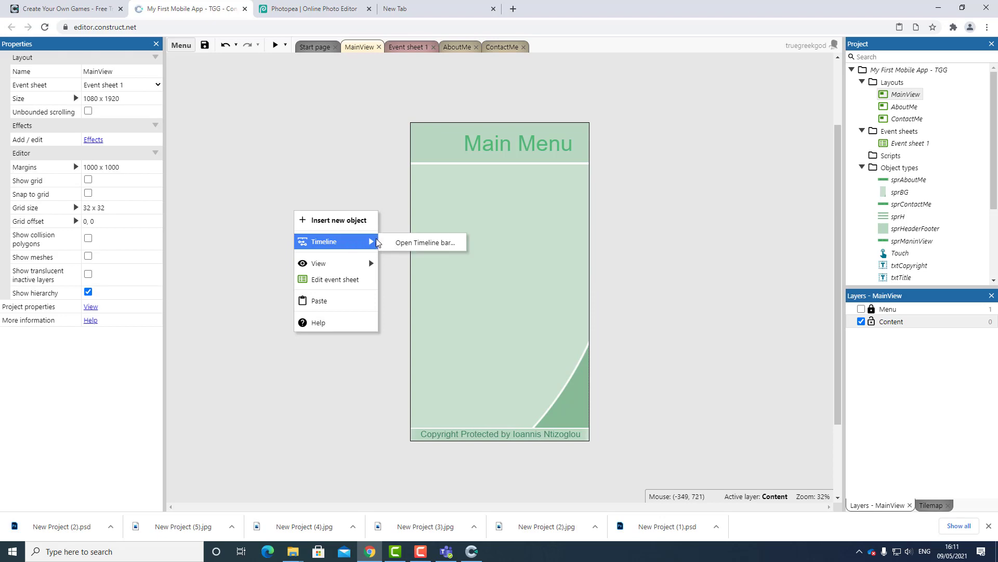
pyautogui.click(338, 220)
pyautogui.scroll(-2, 476, 304)
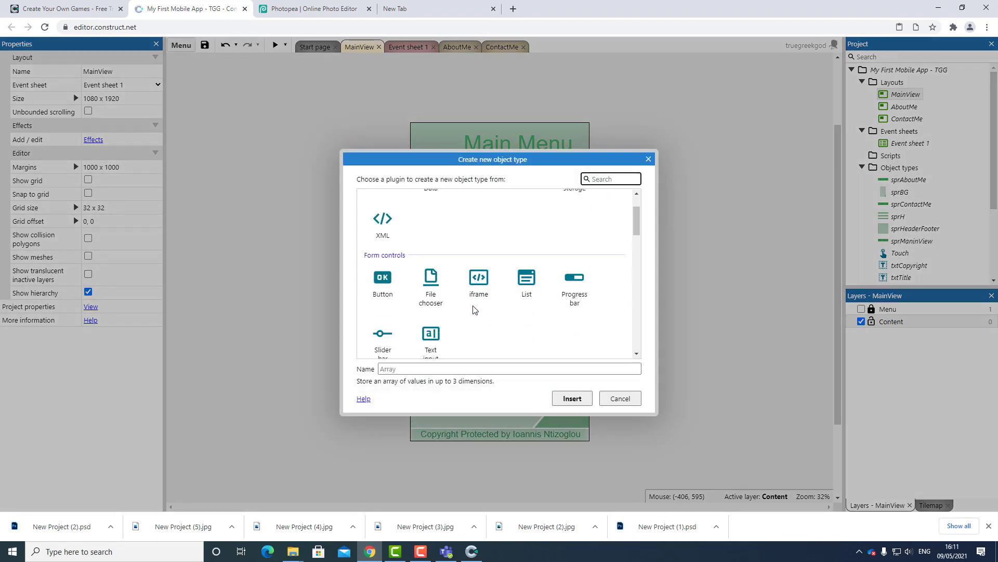
pyautogui.scroll(5, 468, 307)
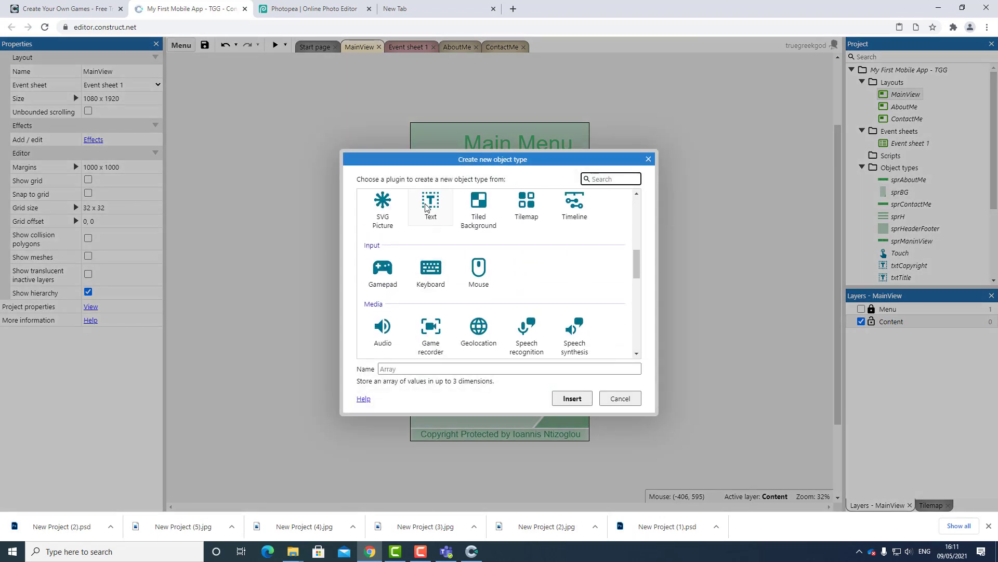
pyautogui.doubleClick(425, 207)
pyautogui.click(310, 259)
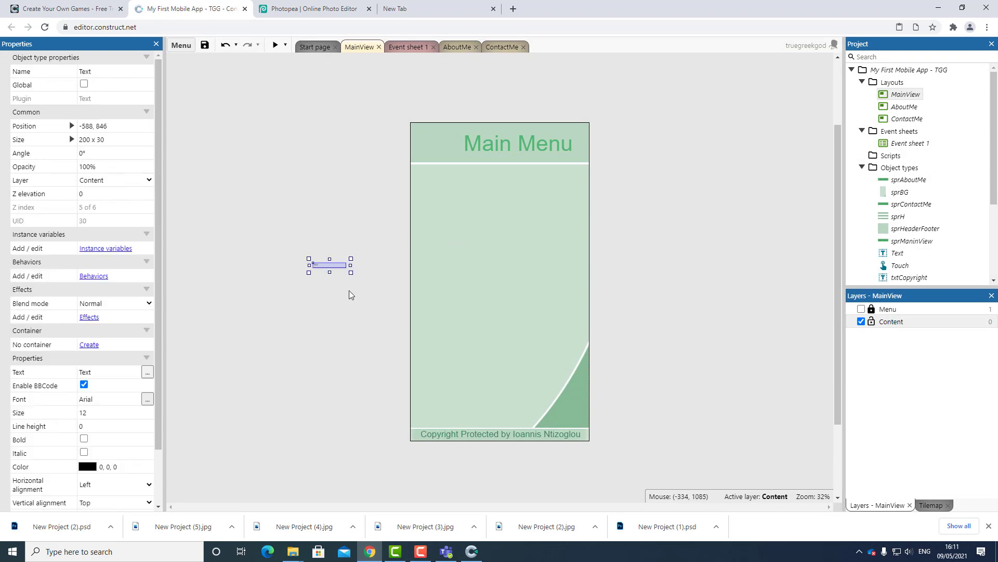
# - Resize the new Text object to about 664 x 92 and move it to about 64, 319, just below the MainView header
pyautogui.moveTo(351, 272); pyautogui.dragTo(394, 369)
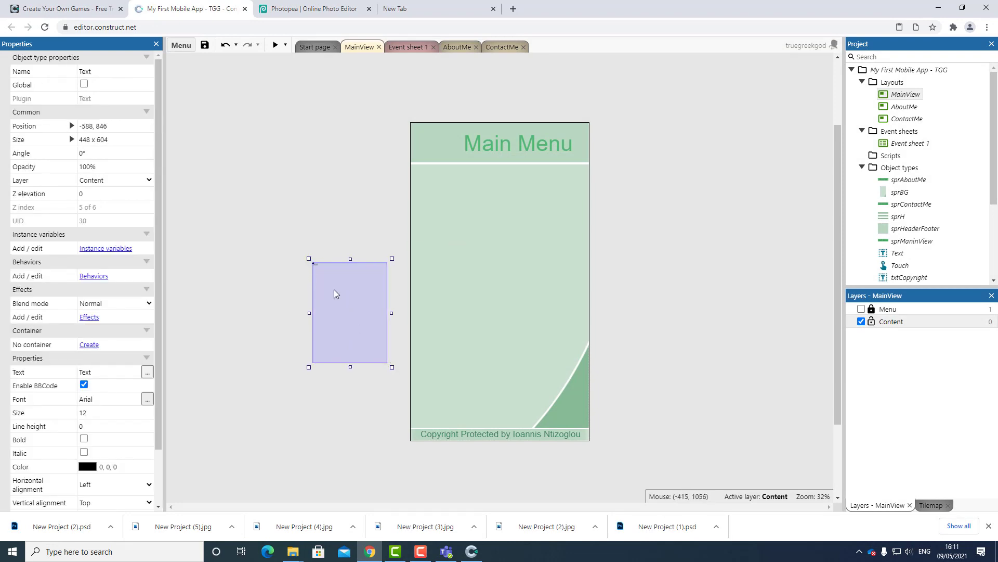
pyautogui.moveTo(334, 289); pyautogui.dragTo(438, 210)
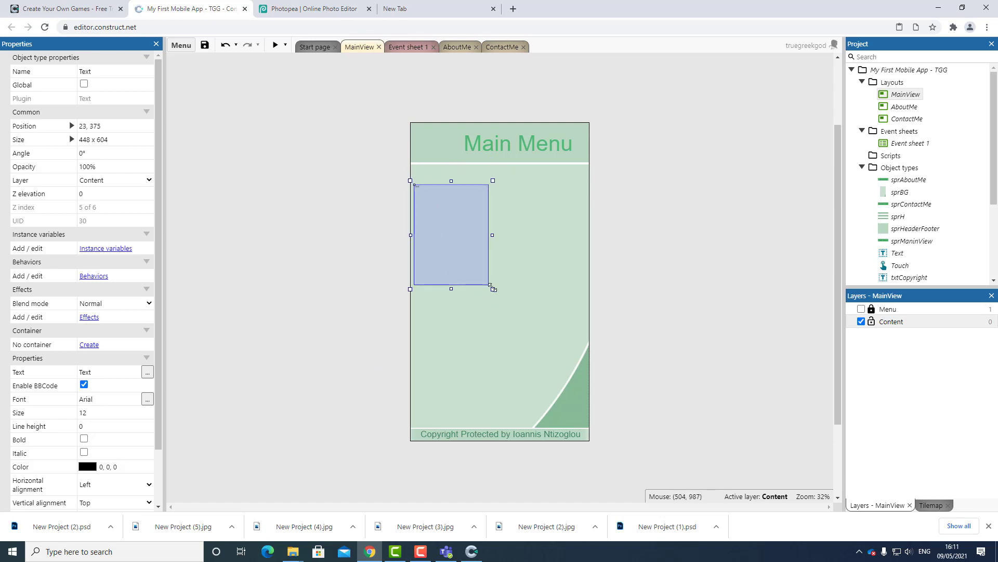
pyautogui.moveTo(492, 291); pyautogui.dragTo(559, 220)
pyautogui.moveTo(500, 191)
pyautogui.mouseDown()
pyautogui.moveTo(512, 185)
pyautogui.moveTo(502, 180)
pyautogui.mouseUp()
pyautogui.moveTo(565, 211); pyautogui.dragTo(499, 190)
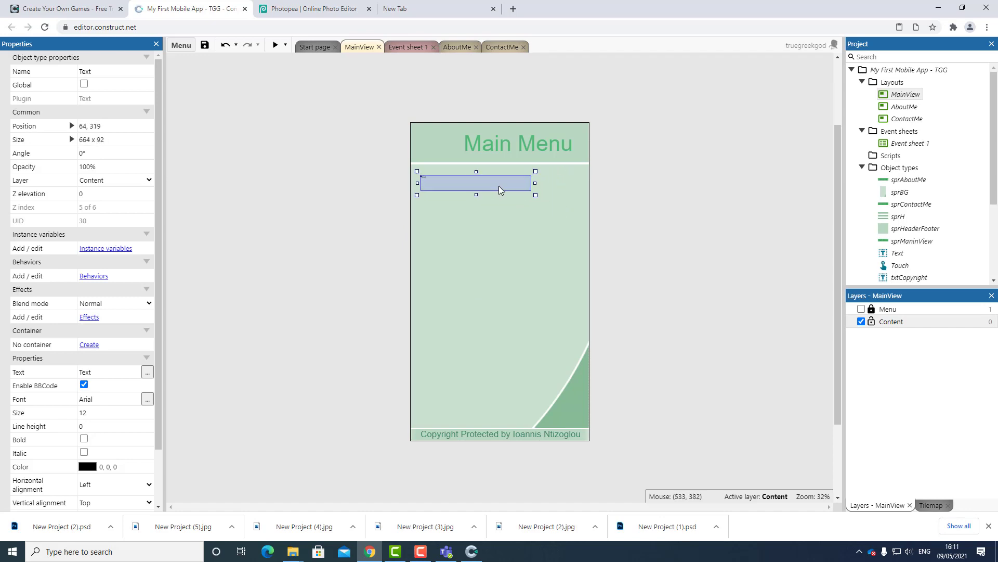
# - Try font size 80 on the Text object below the MainView header, and settle on 60
pyautogui.click(117, 416)
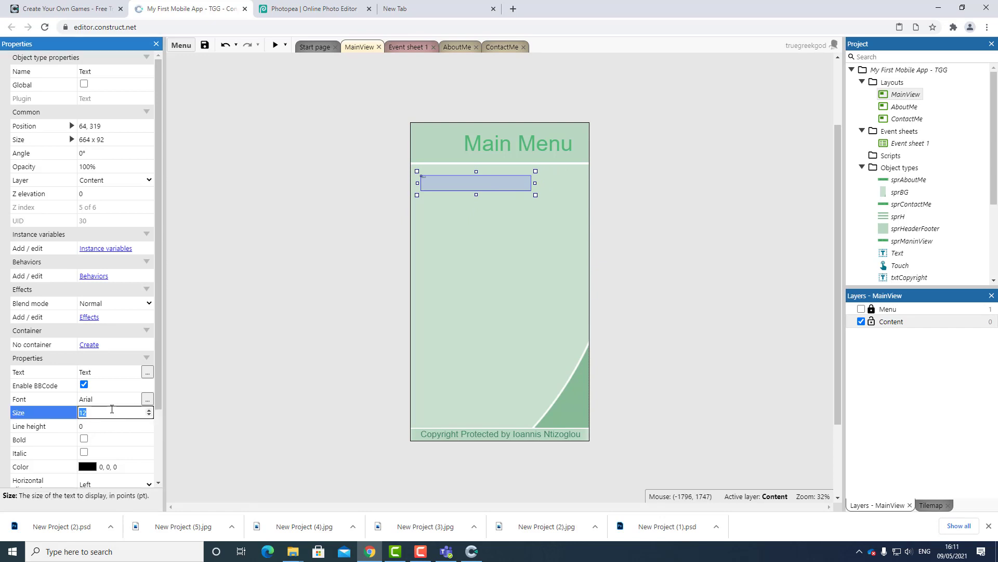
pyautogui.write('80')
pyautogui.press('Tab')
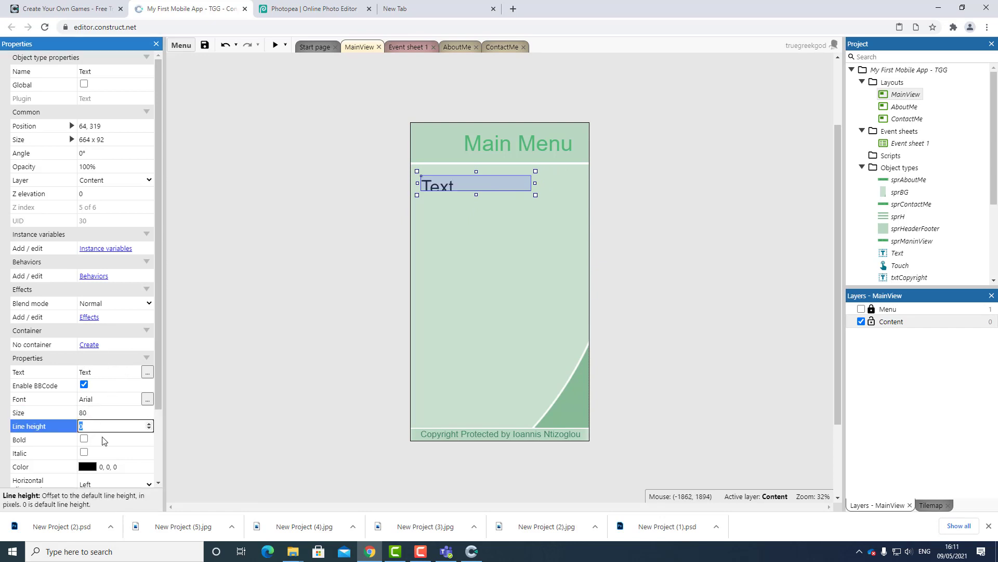
pyautogui.click(100, 415)
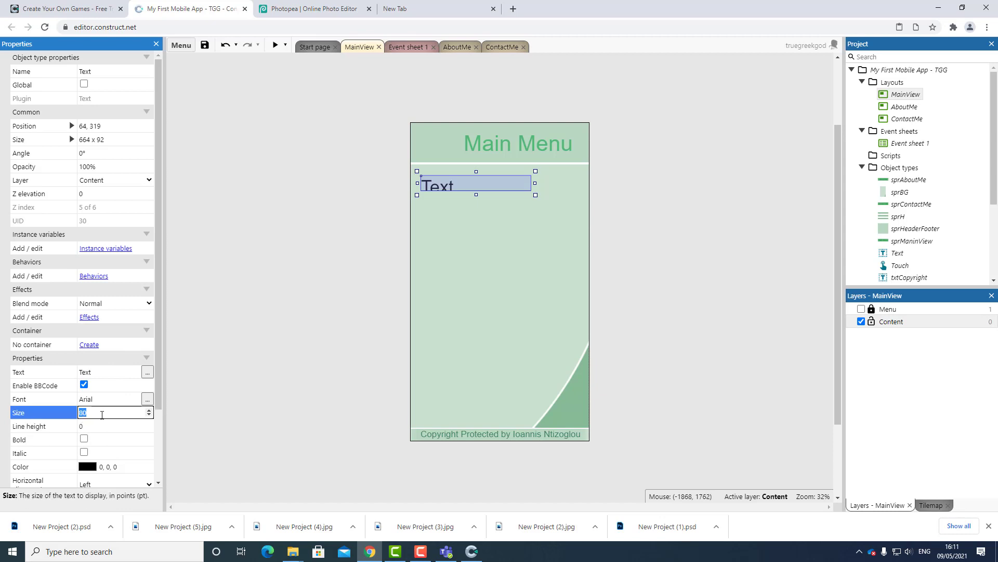
pyautogui.write('60')
pyautogui.press('Tab')
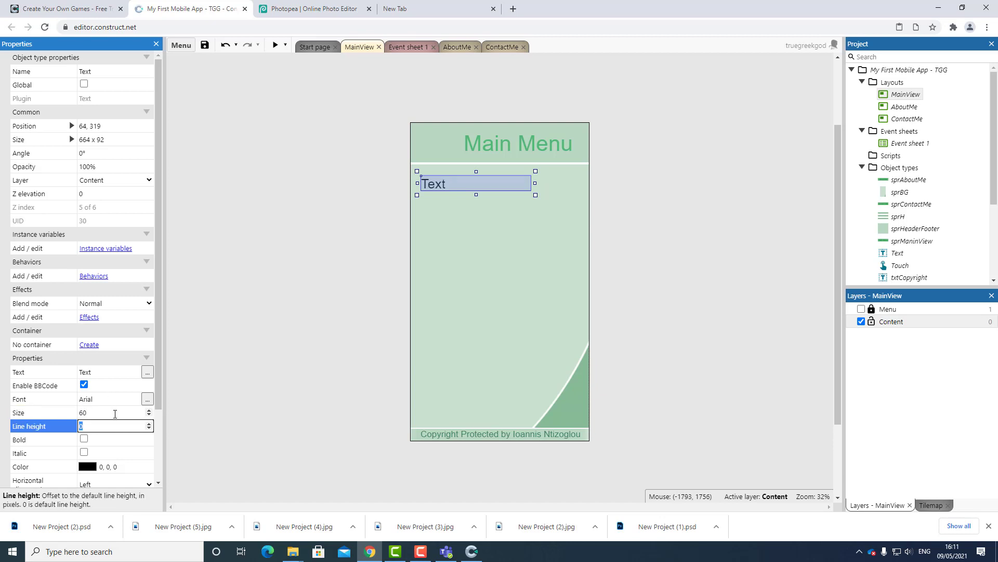
# - Clone the Text object type, place the copy below the original and enlarge it to about 950 x 1081 at about 27, 456
pyautogui.rightClick(442, 188)
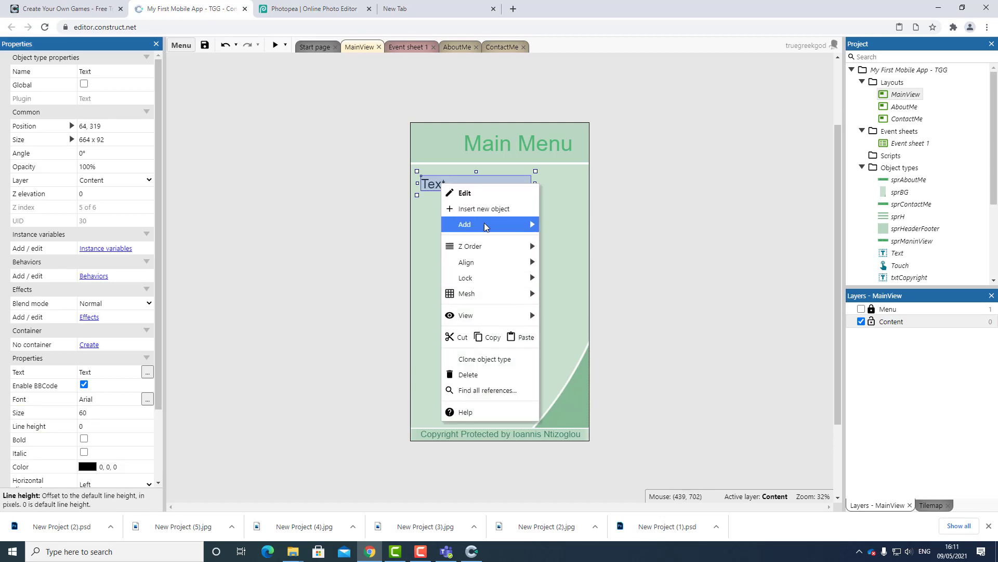
pyautogui.click(486, 360)
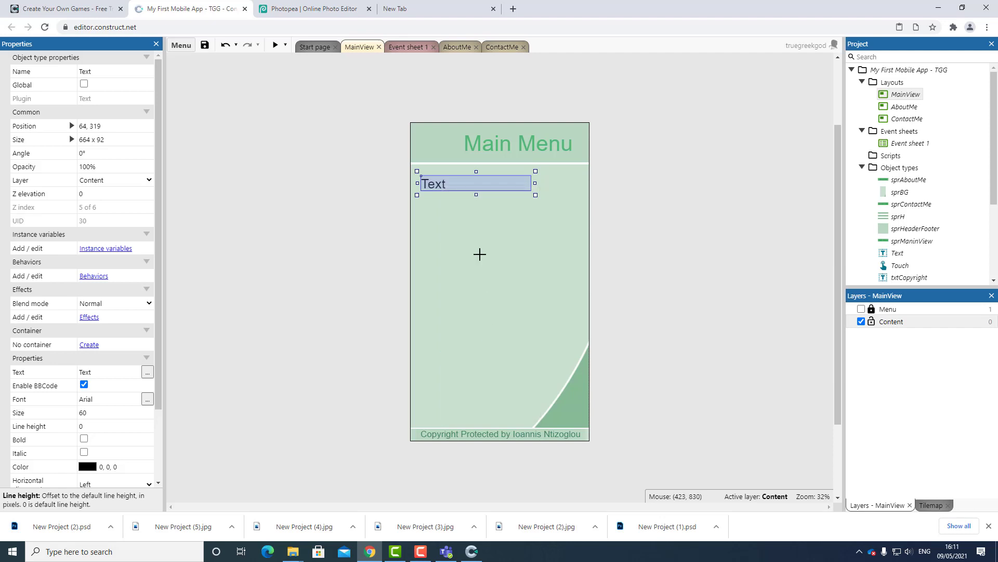
pyautogui.click(479, 254)
pyautogui.moveTo(482, 249)
pyautogui.mouseDown()
pyautogui.moveTo(465, 244)
pyautogui.moveTo(446, 206)
pyautogui.mouseUp()
pyautogui.moveTo(529, 217); pyautogui.dragTo(577, 382)
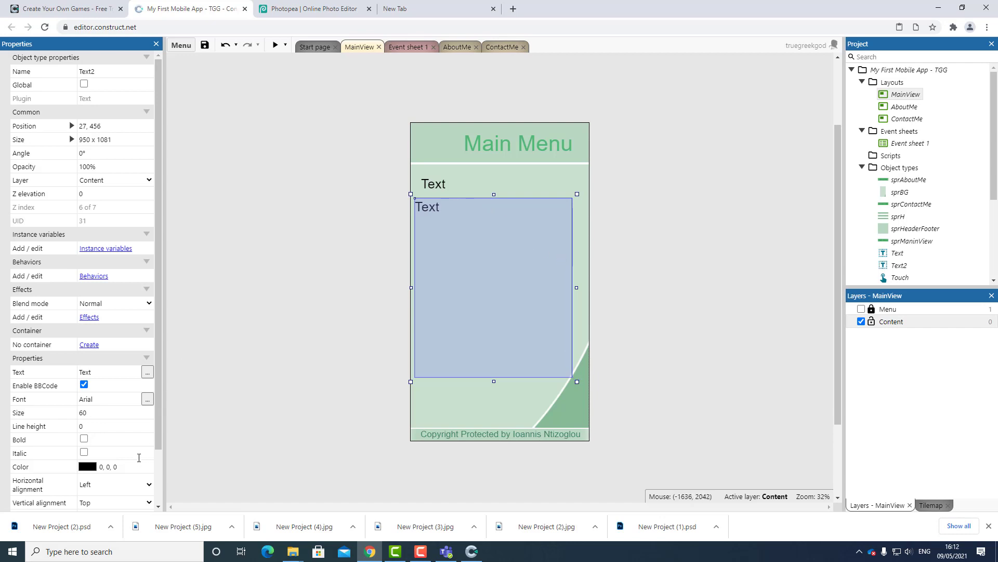
# - Reduce the font size of the large cloned text box to 40, keeping the line height at 0
pyautogui.click(114, 416)
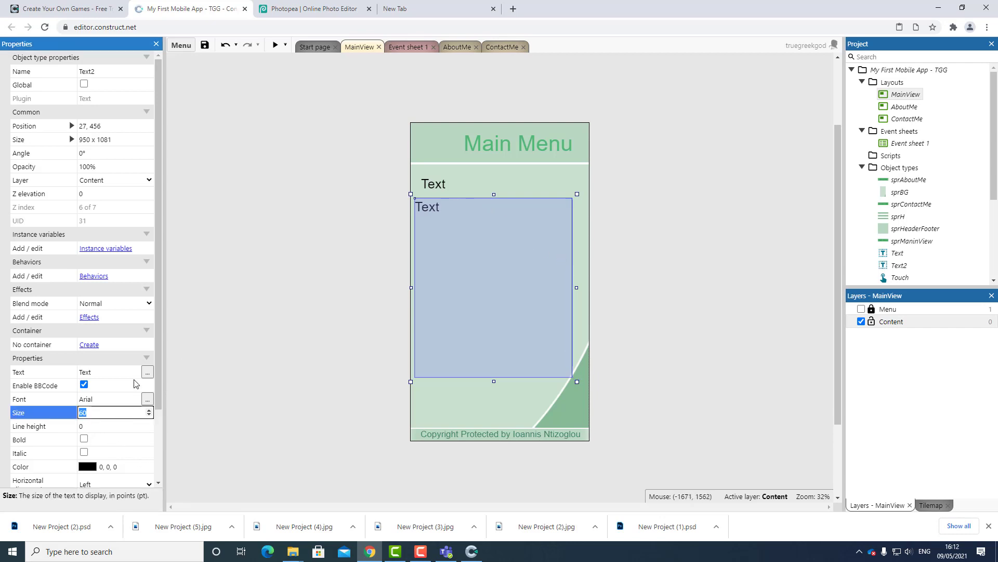
pyautogui.write('50')
pyautogui.press('Tab')
pyautogui.write('3')
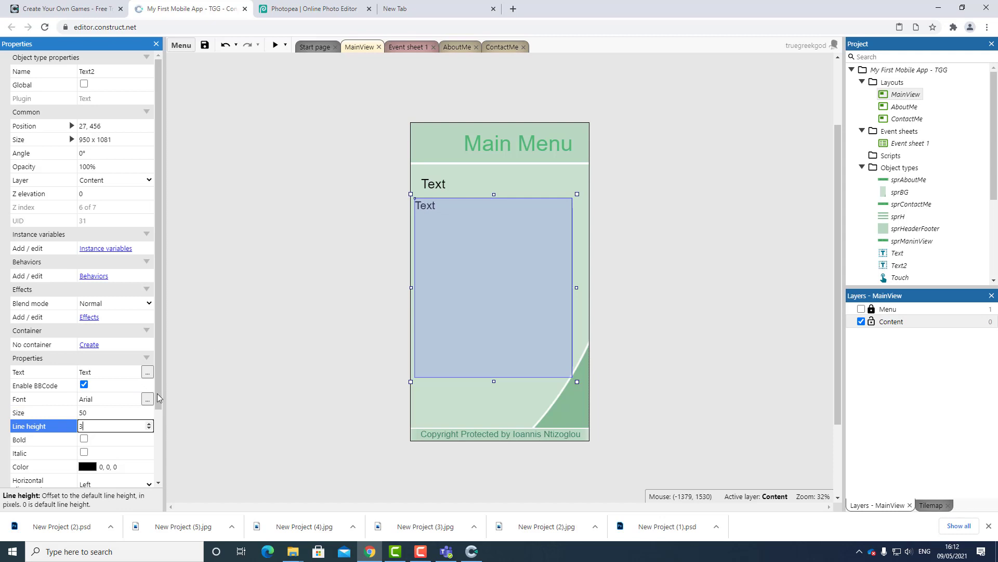
pyautogui.click(92, 412)
pyautogui.click(100, 427)
pyautogui.write('0')
pyautogui.click(117, 412)
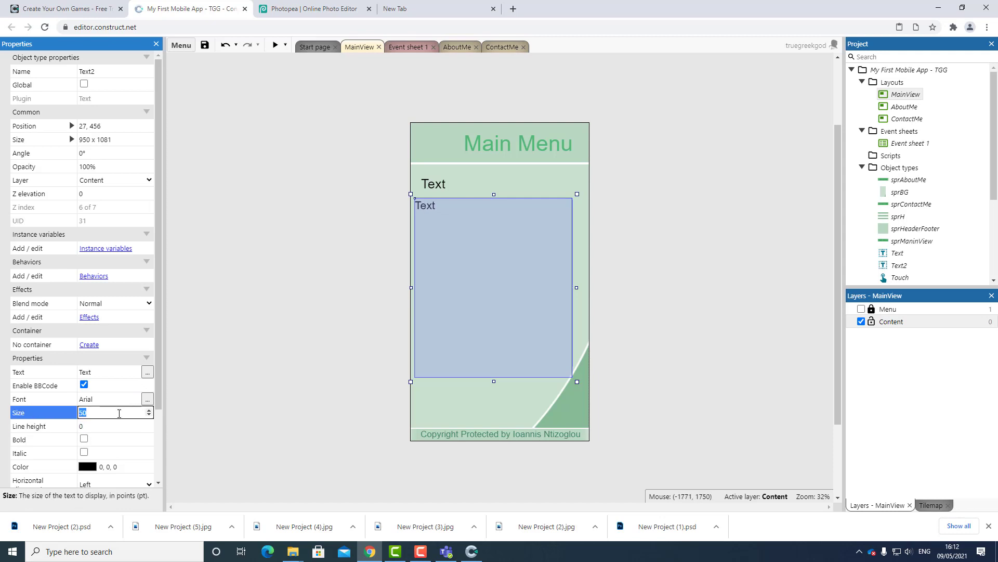
pyautogui.click(123, 426)
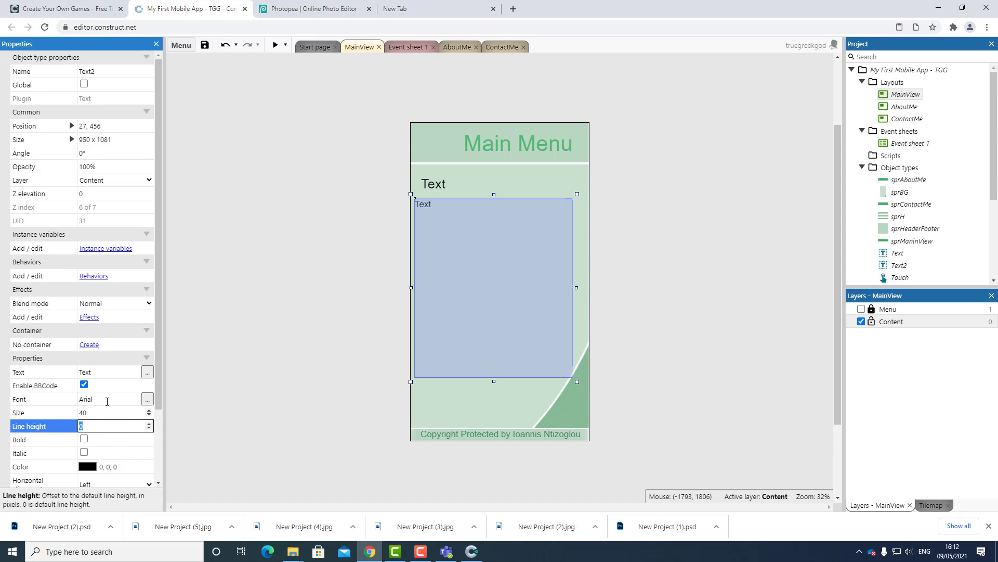
# - Set the text of the smaller Text object below the header to "Welcome to my App"
pyautogui.click(112, 372)
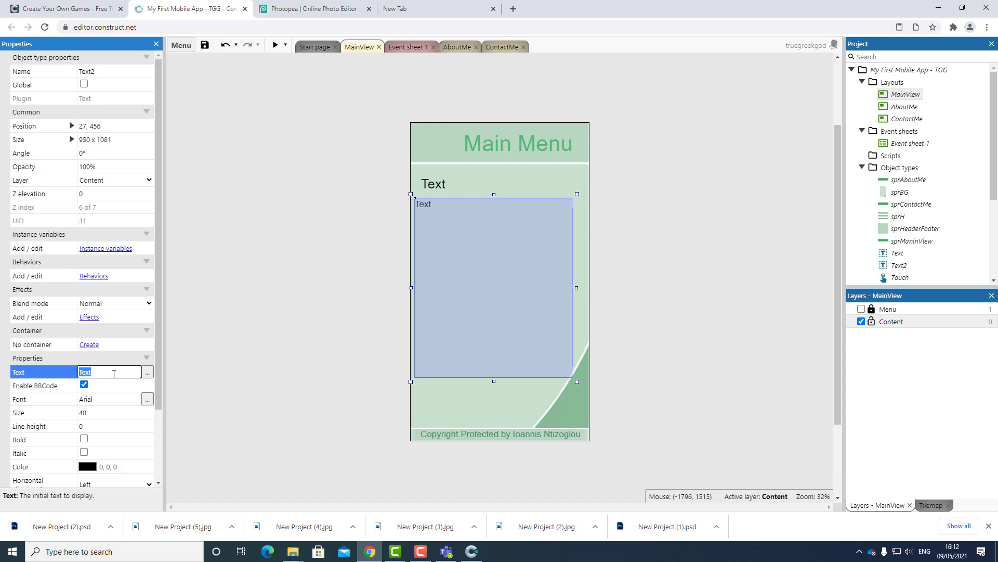
pyautogui.click(452, 188)
pyautogui.click(112, 371)
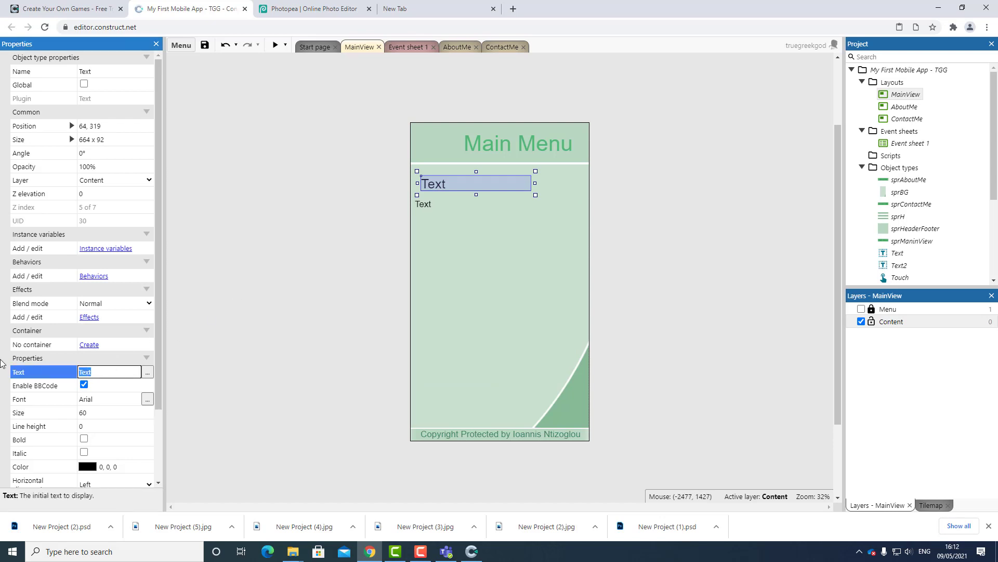
pyautogui.write('Welcome to my App')
pyautogui.press('Tab')
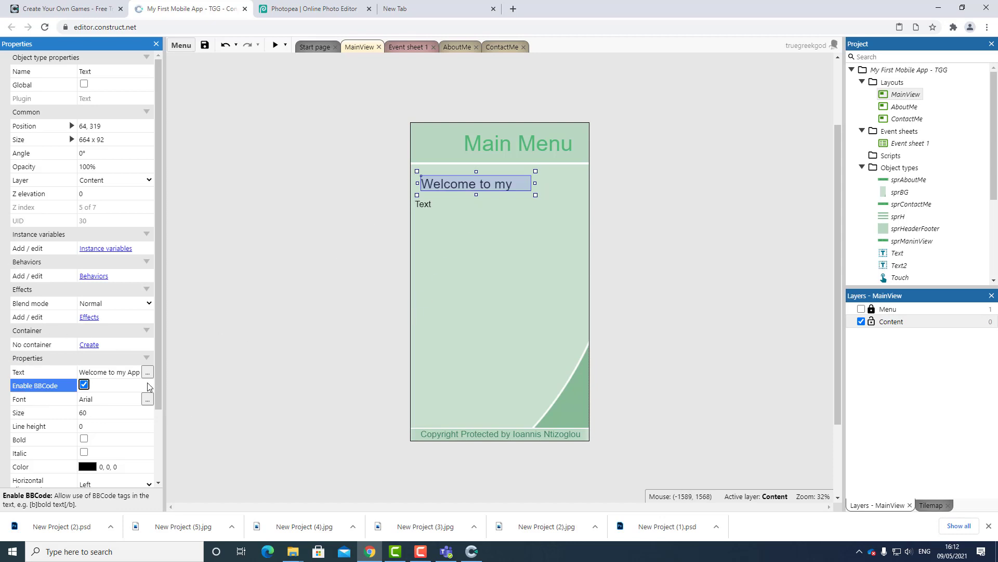
# - Make the welcome heading bold and italic
pyautogui.click(84, 438)
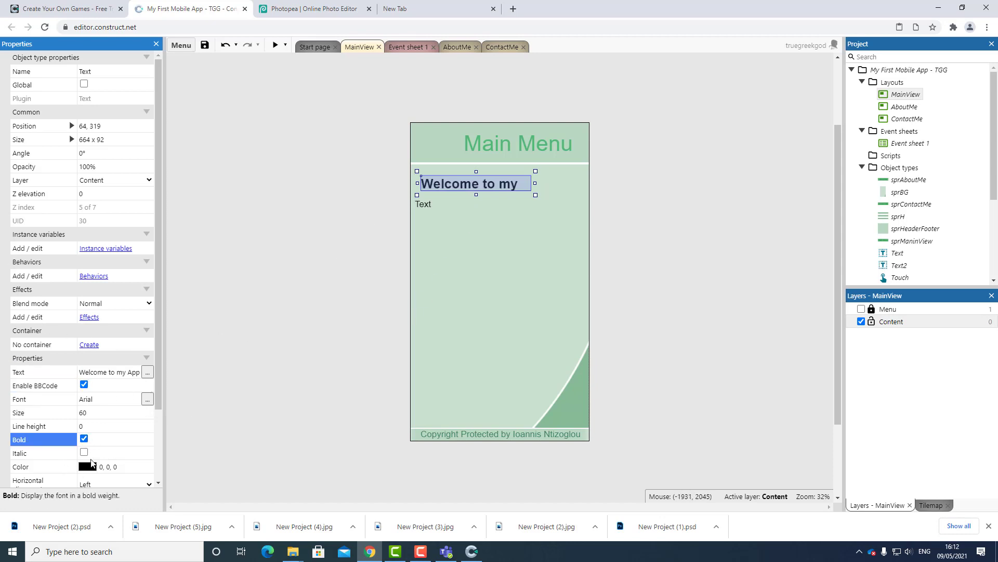
pyautogui.click(87, 455)
pyautogui.click(85, 453)
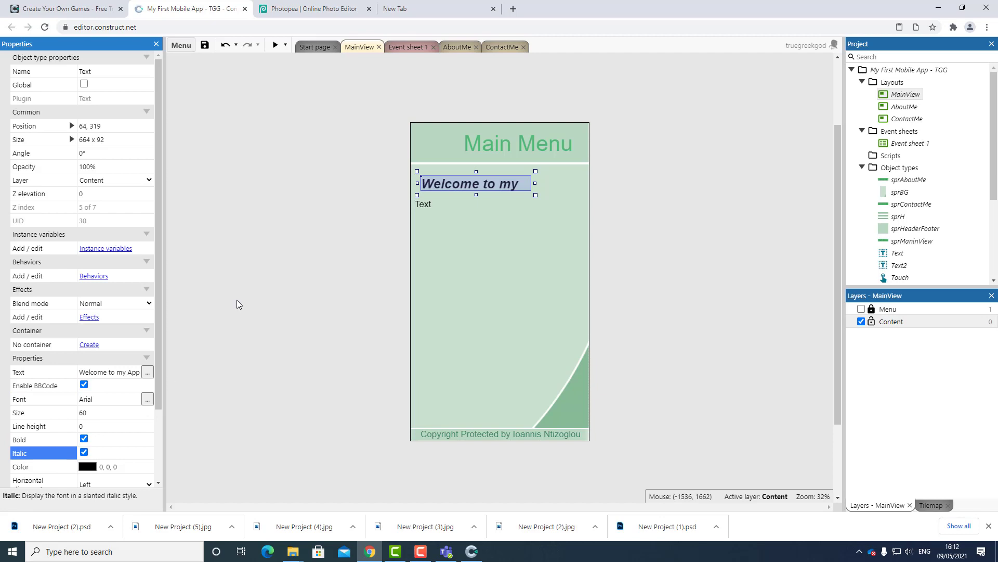
# - Enter "This app will allow you to get to know me better ...." as the text of the large text box
pyautogui.click(423, 208)
pyautogui.click(124, 372)
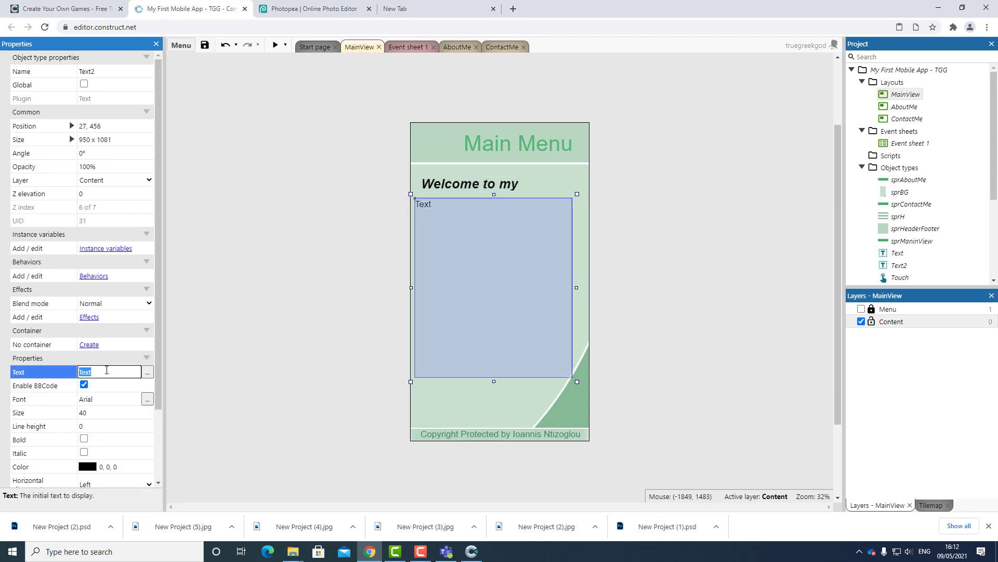
pyautogui.write('Th')
pyautogui.write('is app will allow')
pyautogui.write(' you to')
pyautogui.press('BackSpace')
pyautogui.press('BackSpace')
pyautogui.press('BackSpace')
pyautogui.press('BackSpace')
pyautogui.press('BackSpace')
pyautogui.write('ou to find out ab')
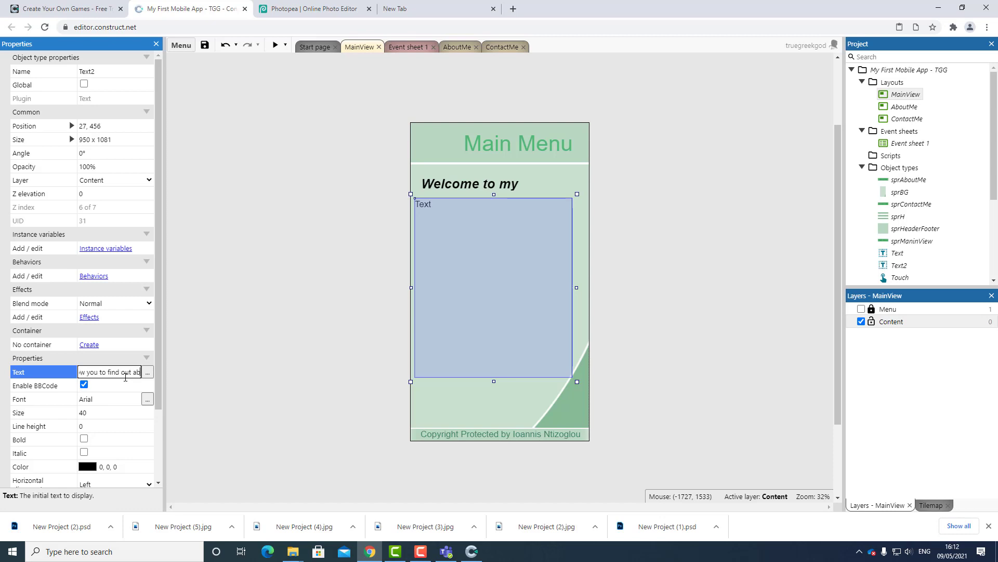
pyautogui.write('out me')
pyautogui.press('BackSpace')
pyautogui.press('BackSpace')
pyautogui.press('BackSpace')
pyautogui.press('BackSpace')
pyautogui.press('BackSpace')
pyautogui.press('BackSpace')
pyautogui.press('BackSpace')
pyautogui.press('BackSpace')
pyautogui.press('BackSpace')
pyautogui.press('BackSpace')
pyautogui.press('BackSpace')
pyautogui.press('BackSpace')
pyautogui.press('BackSpace')
pyautogui.press('BackSpace')
pyautogui.press('BackSpace')
pyautogui.press('BackSpace')
pyautogui.press('BackSpace')
pyautogui.write('get to')
pyautogui.write(' know me bet')
pyautogui.write('ter')
pyautogui.write(' ...')
pyautogui.write('.')
# - Copy the entered sentence and paste it repeatedly to build a long paragraph in the large text box
pyautogui.hotkey('ctrl', 'a')
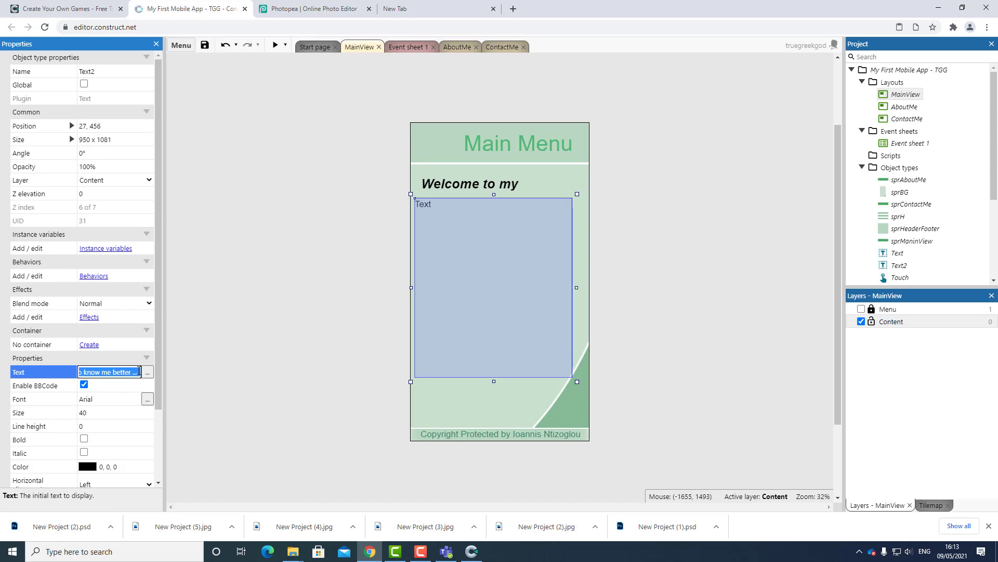
pyautogui.press('End')
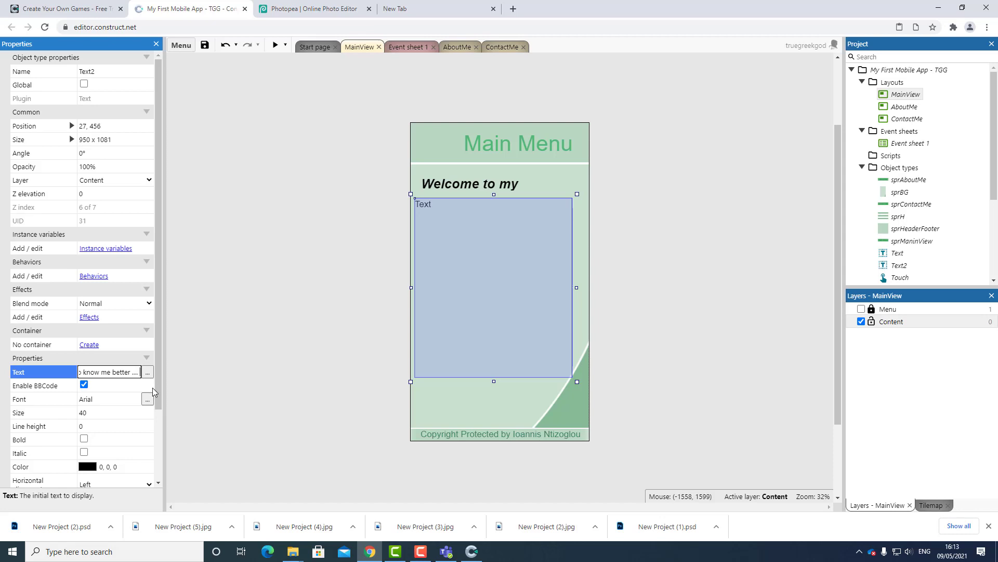
pyautogui.click(270, 374)
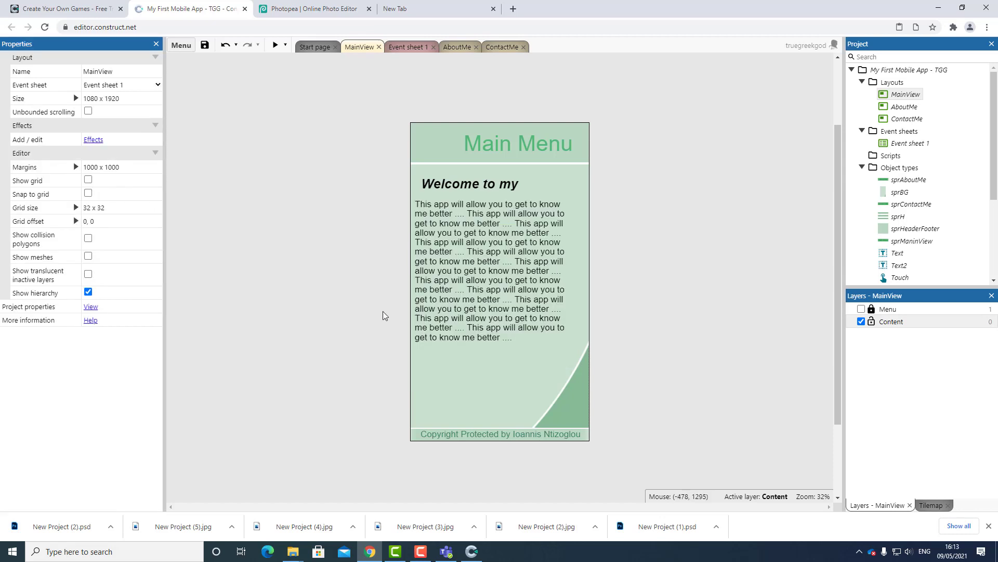
# - Open the paragraph's text in the full text editor, append five more copies of the sentence and apply the change
pyautogui.click(482, 255)
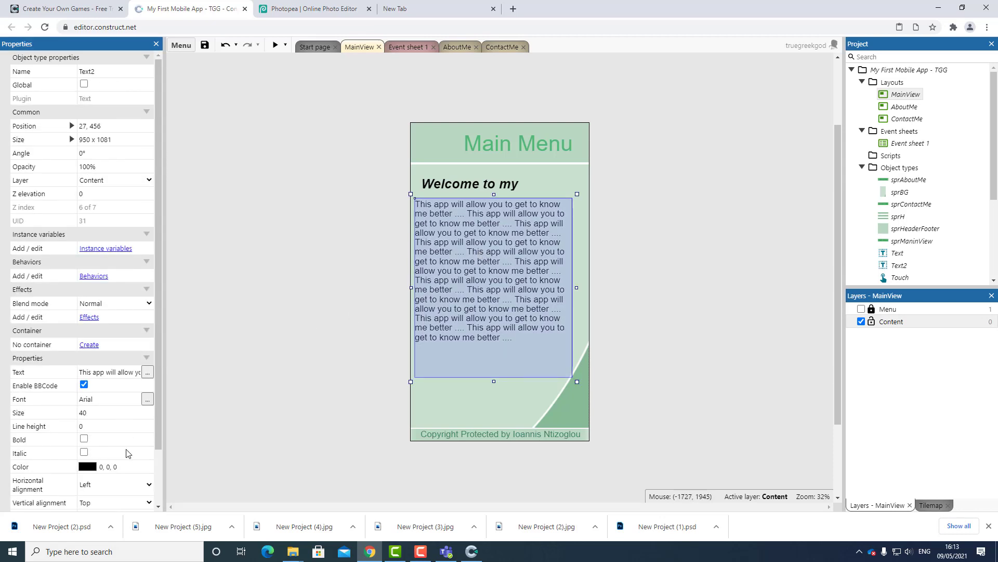
pyautogui.click(131, 371)
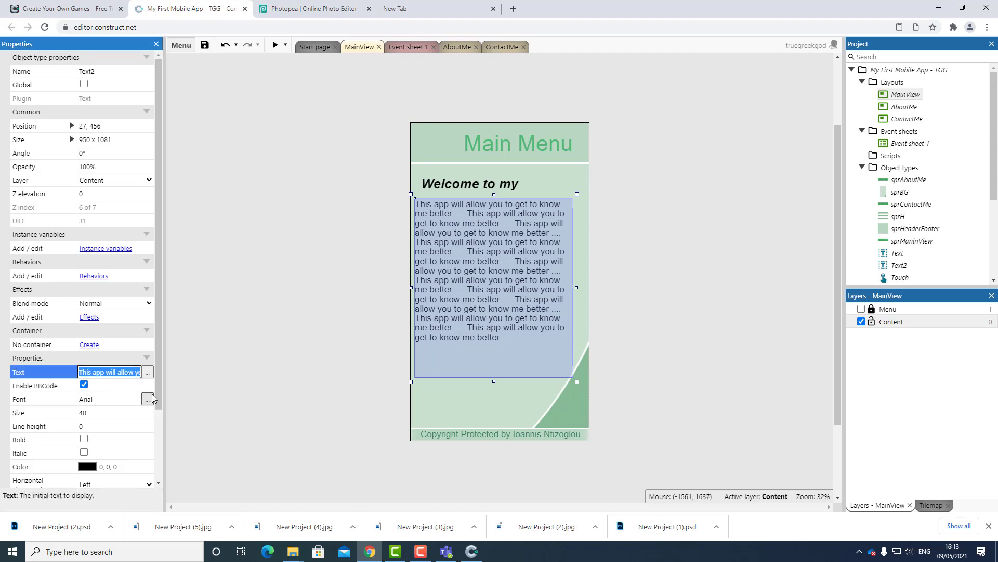
pyautogui.click(133, 372)
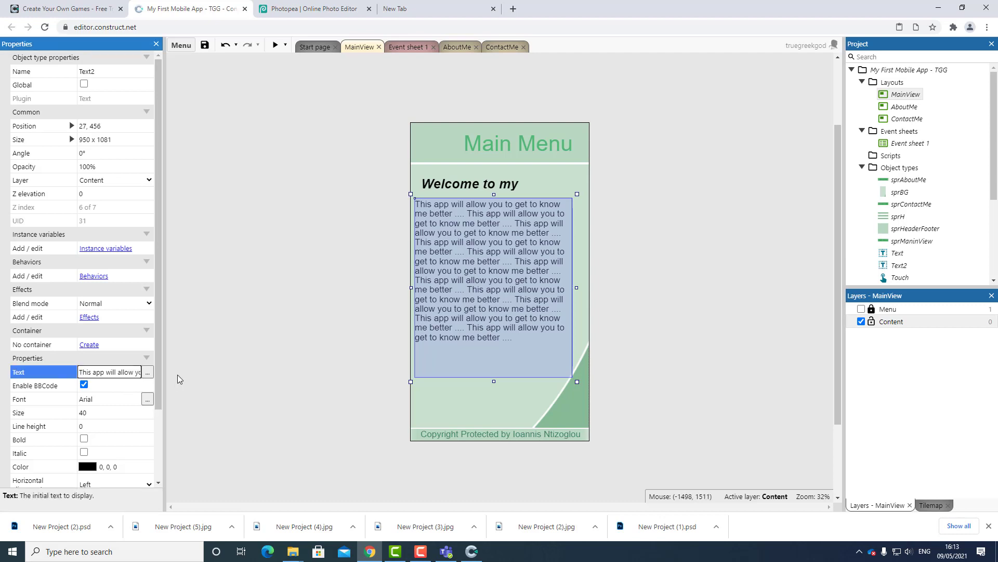
pyautogui.hotkey('ctrl', 'a')
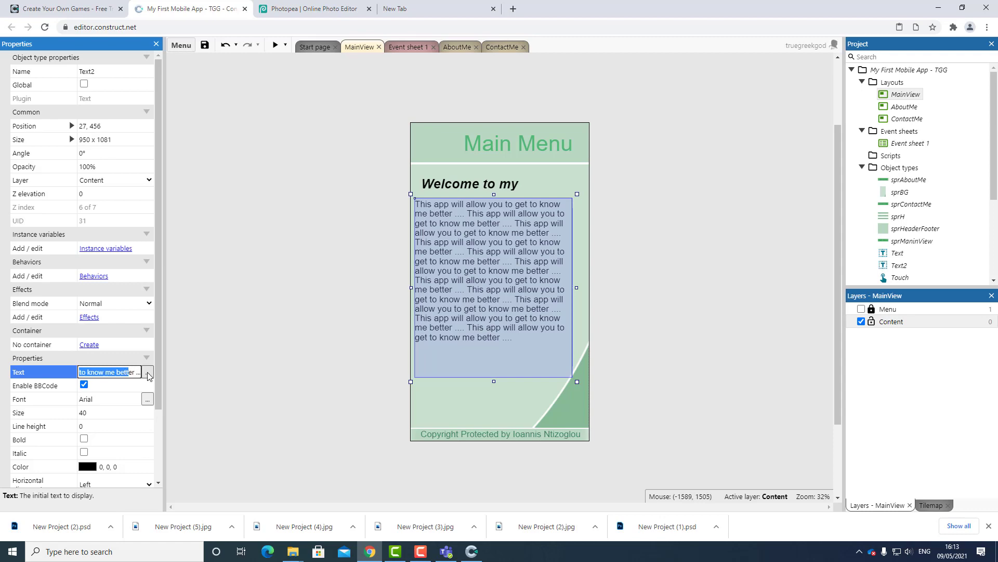
pyautogui.click(148, 372)
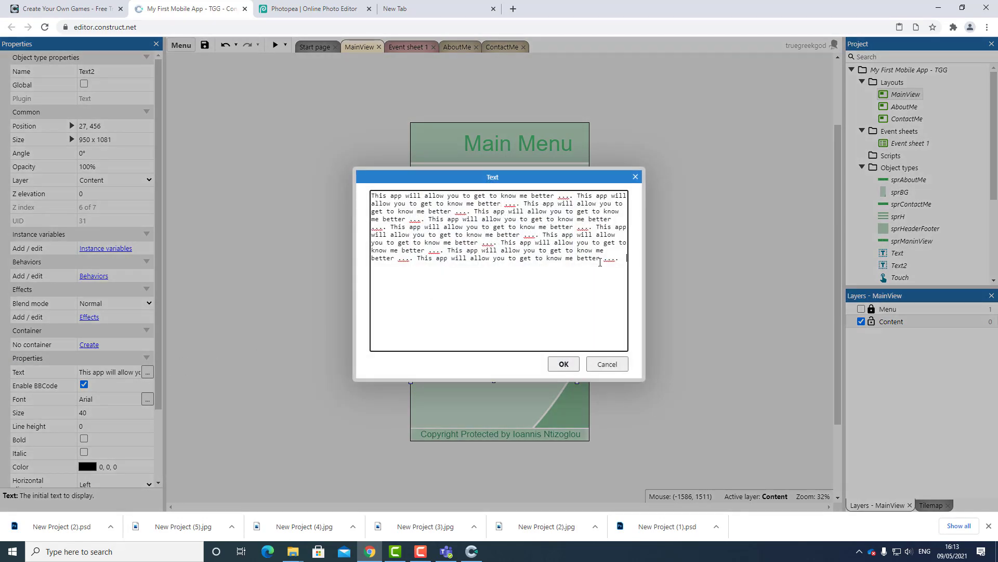
pyautogui.moveTo(620, 262)
pyautogui.mouseDown()
pyautogui.moveTo(603, 259)
pyautogui.moveTo(623, 259)
pyautogui.mouseUp()
pyautogui.hotkey('ctrl', 'v')
pyautogui.hotkey('ctrl', 'v')
pyautogui.hotkey('ctrl', 'v')
pyautogui.hotkey('ctrl', 'v')
pyautogui.hotkey('ctrl', 'v')
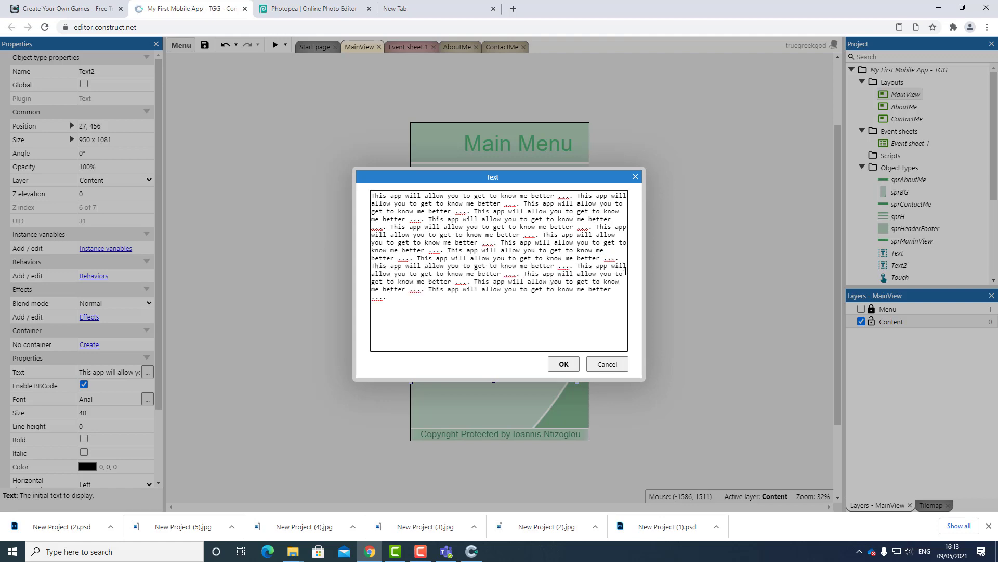
pyautogui.click(564, 364)
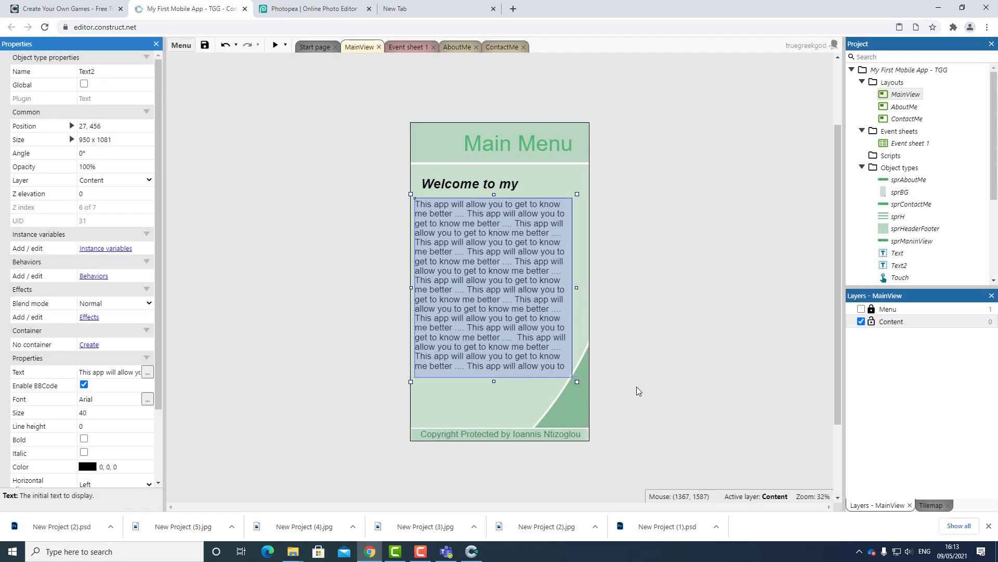
# - Append another five copies of the sentence to the end of the paragraph in the full text editor
pyautogui.click(515, 359)
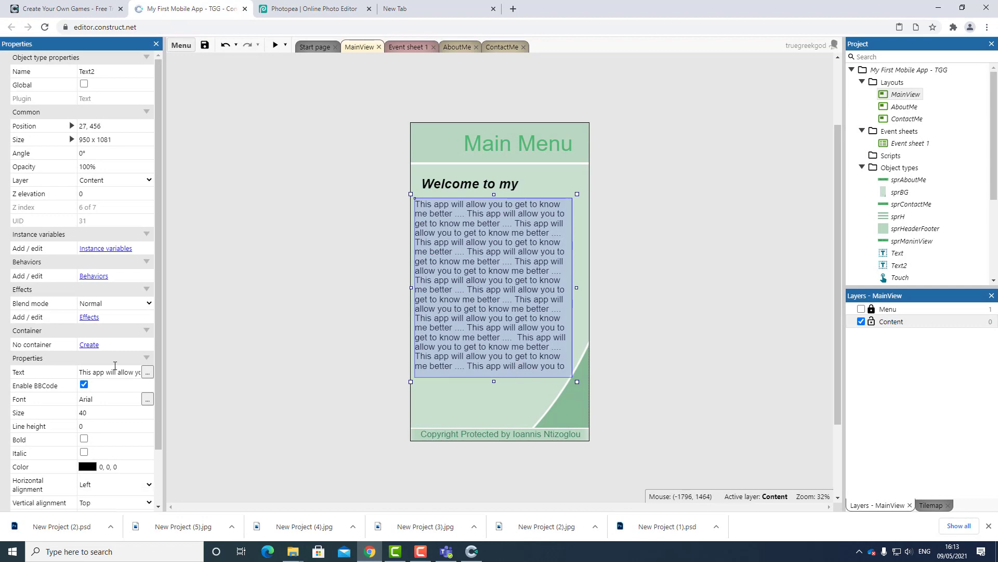
pyautogui.click(148, 372)
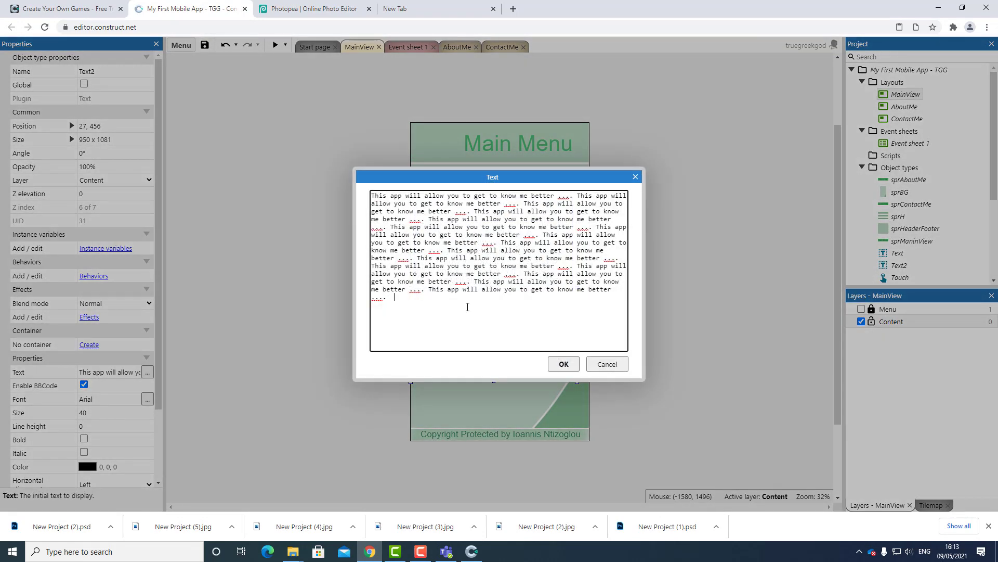
pyautogui.hotkey('ctrl', 'v')
pyautogui.hotkey('ctrl', 'v')
pyautogui.hotkey('ctrl', 'v')
pyautogui.hotkey('ctrl', 'v')
pyautogui.hotkey('ctrl', 'v')
pyautogui.click(563, 364)
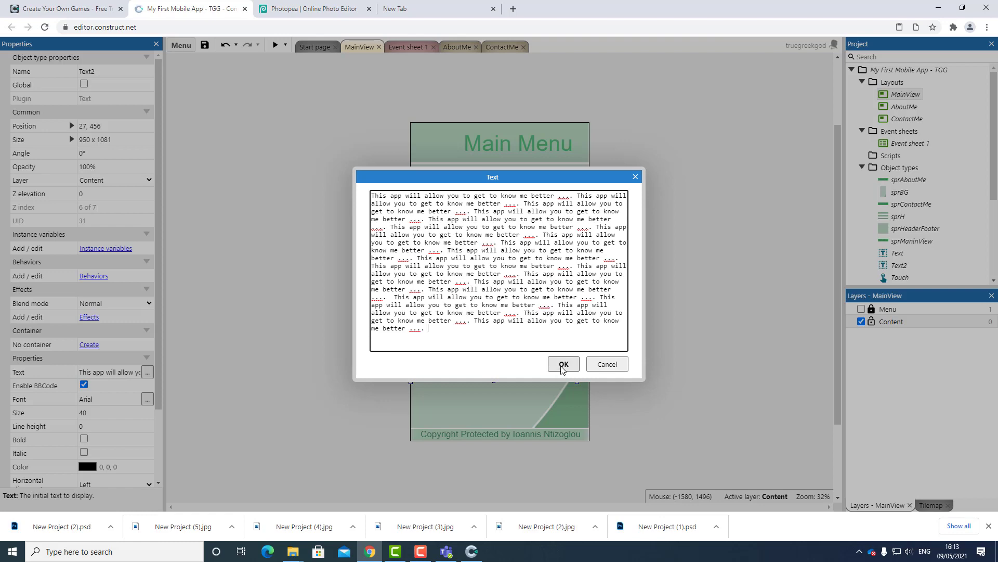
# - Resize the paragraph text box to about 878 x 1216, so that it is narrower and reaches closer to the footer
pyautogui.moveTo(576, 382); pyautogui.dragTo(564, 301)
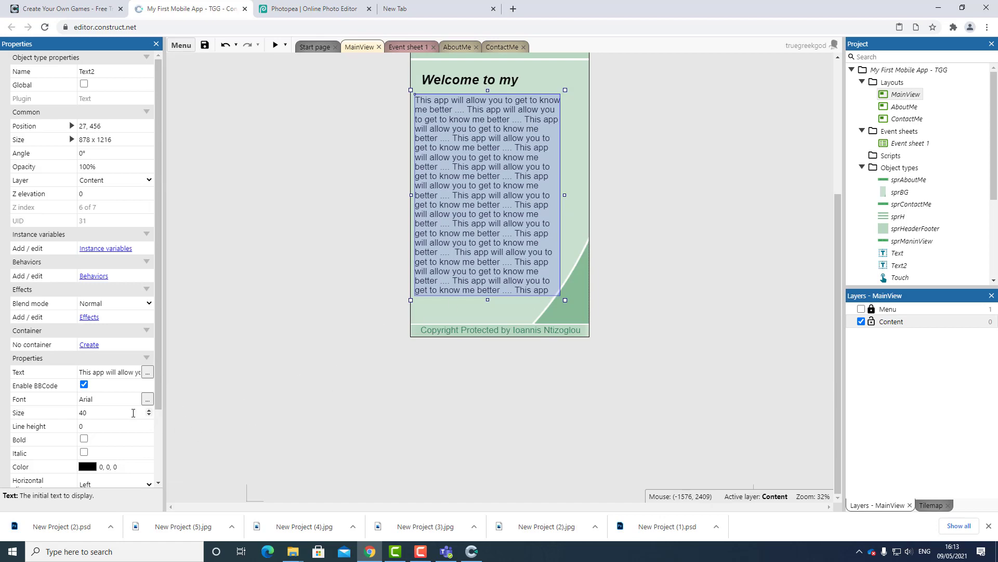
# - Delete the last five copies of the sentence from the paragraph and apply the change
pyautogui.click(148, 372)
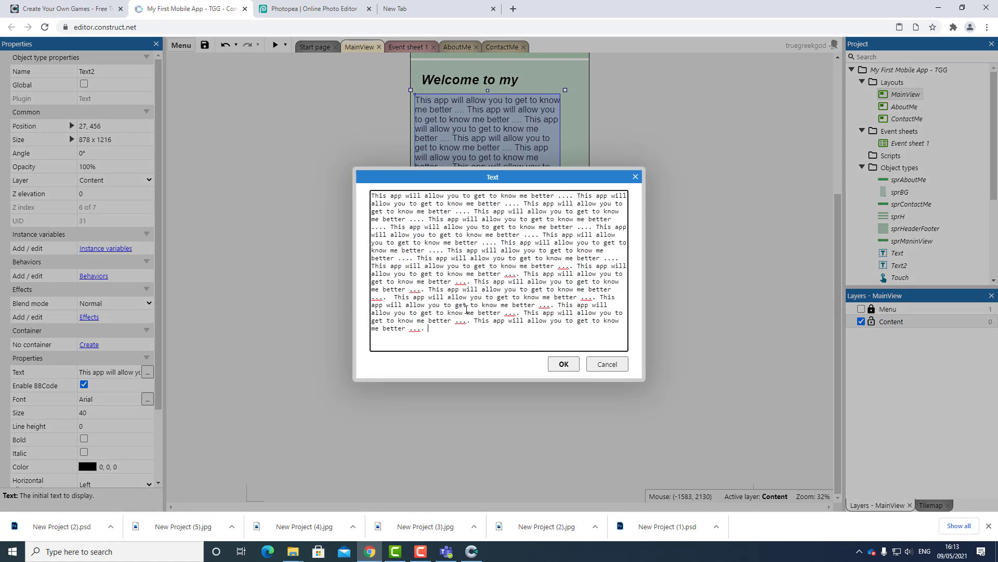
pyautogui.moveTo(454, 332)
pyautogui.mouseDown()
pyautogui.moveTo(458, 307)
pyautogui.moveTo(384, 297)
pyautogui.mouseUp()
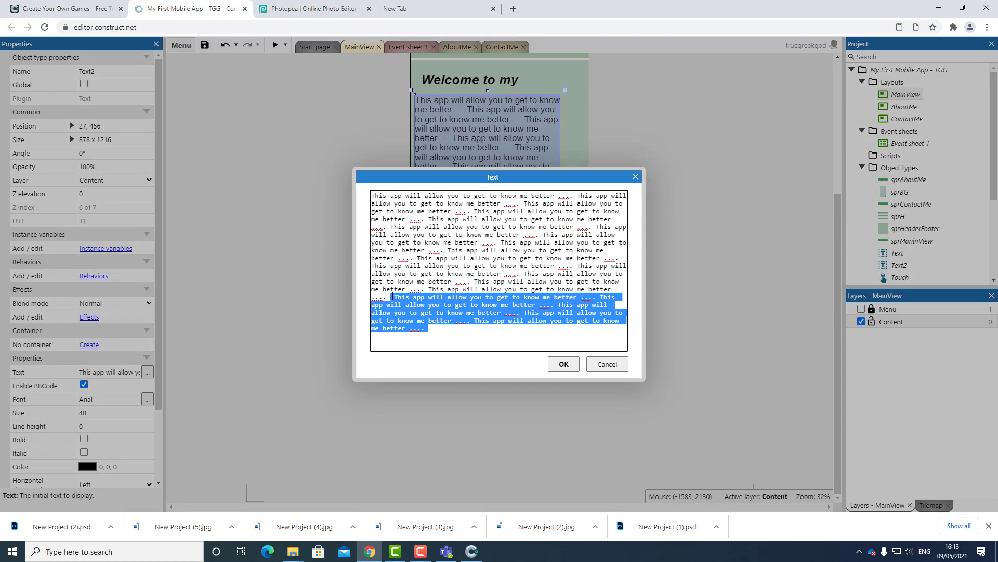
pyautogui.press('BackSpace')
pyautogui.click(564, 364)
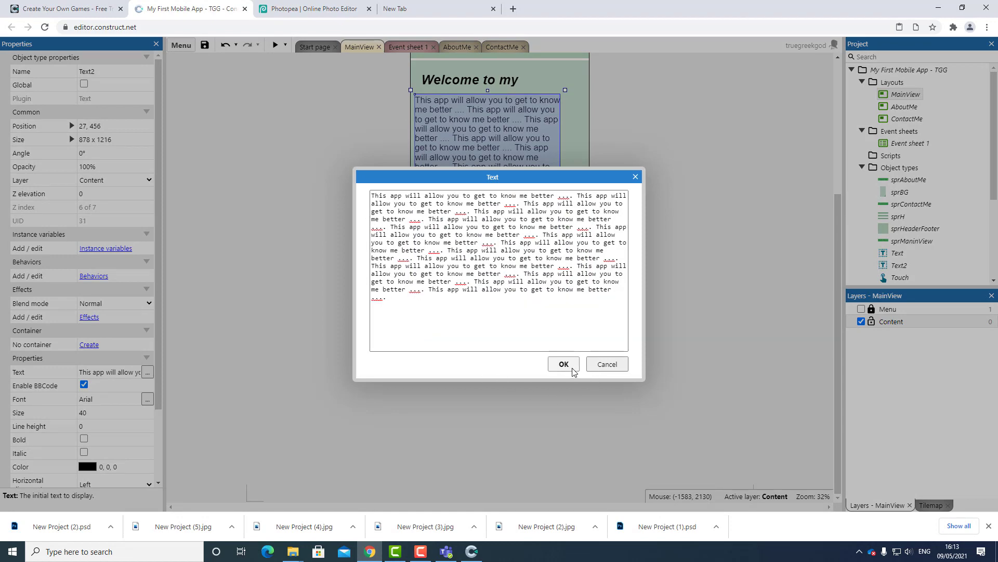
# - Delete the overflowing sentences from the end of the MainView paragraph and resize its text box to about 997 x 1284
pyautogui.moveTo(564, 299)
pyautogui.mouseDown()
pyautogui.moveTo(564, 341)
pyautogui.moveTo(562, 299)
pyautogui.mouseUp()
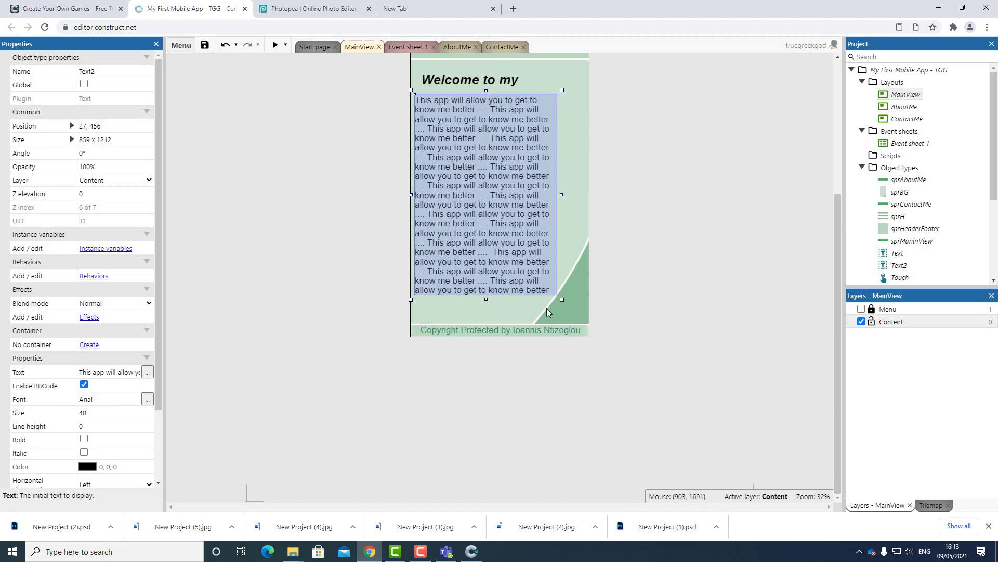
pyautogui.click(148, 371)
pyautogui.moveTo(395, 298); pyautogui.dragTo(505, 274)
pyautogui.press('Delete')
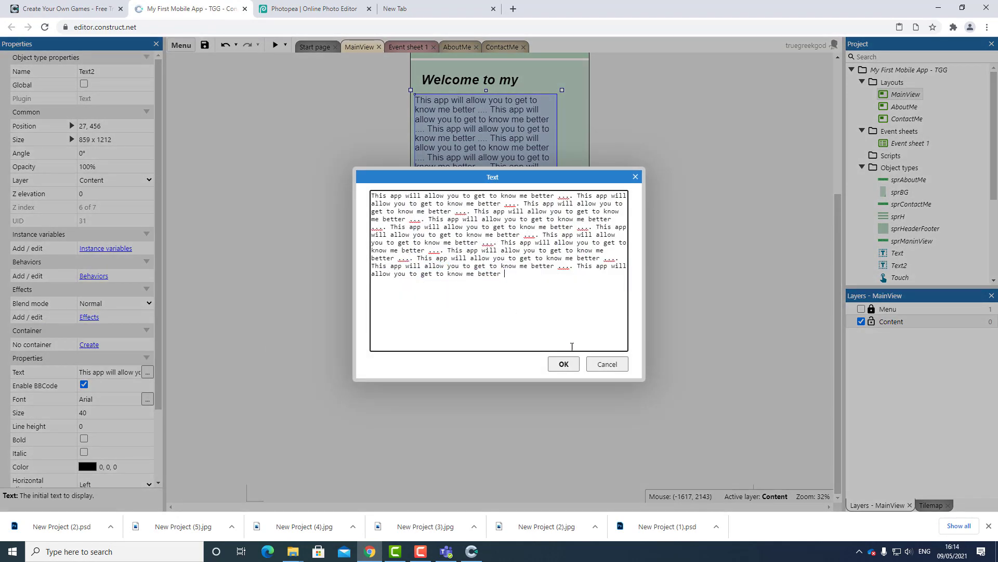
pyautogui.click(564, 364)
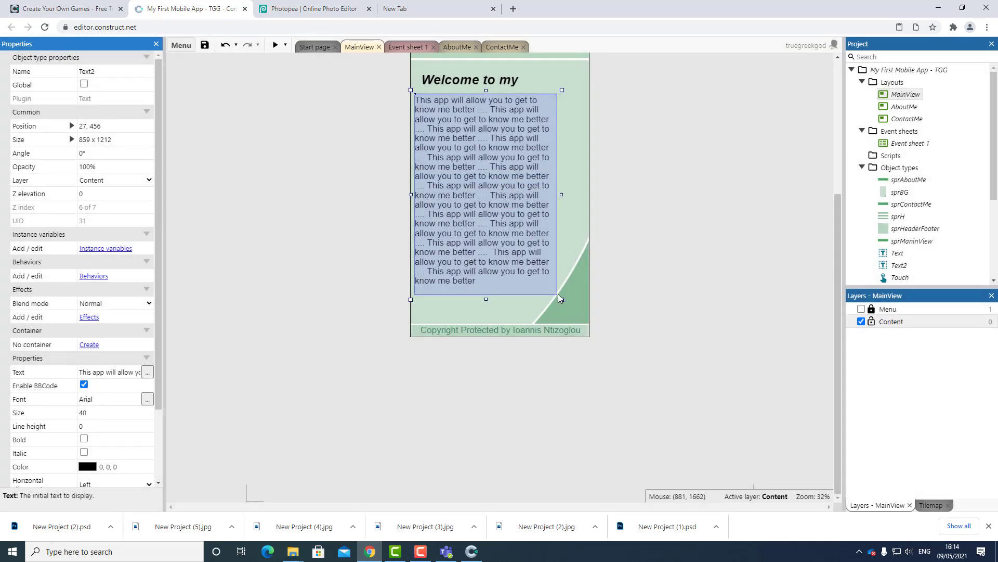
pyautogui.moveTo(563, 299); pyautogui.dragTo(584, 312)
pyautogui.click(654, 357)
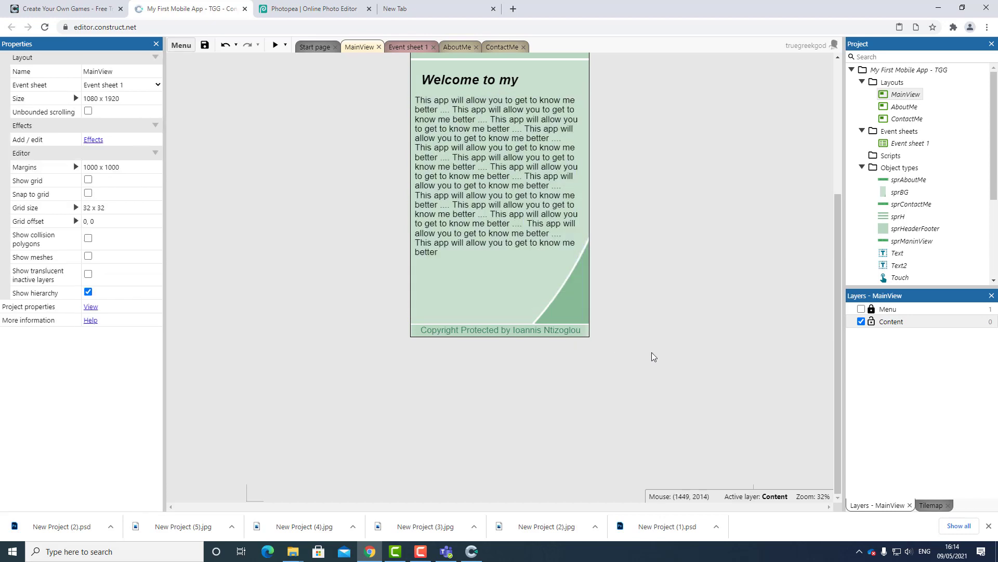
# - Copy the heading and paragraph from MainView together and paste them below the header of the AboutMe layout
pyautogui.scroll(3, 597, 379)
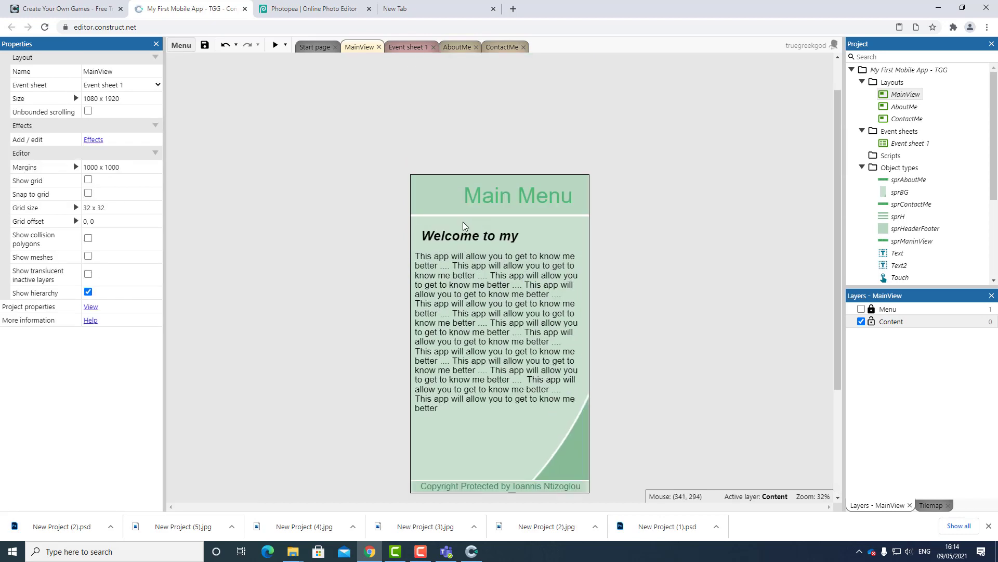
pyautogui.click(463, 239)
pyautogui.keyDown('shift'); pyautogui.click(448, 298); pyautogui.keyUp('shift')
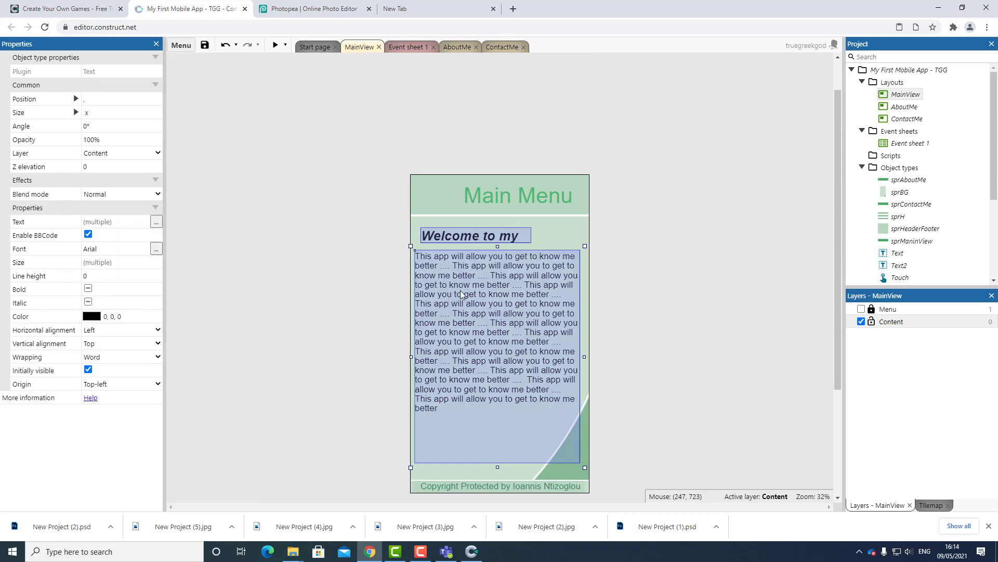
pyautogui.click(643, 302)
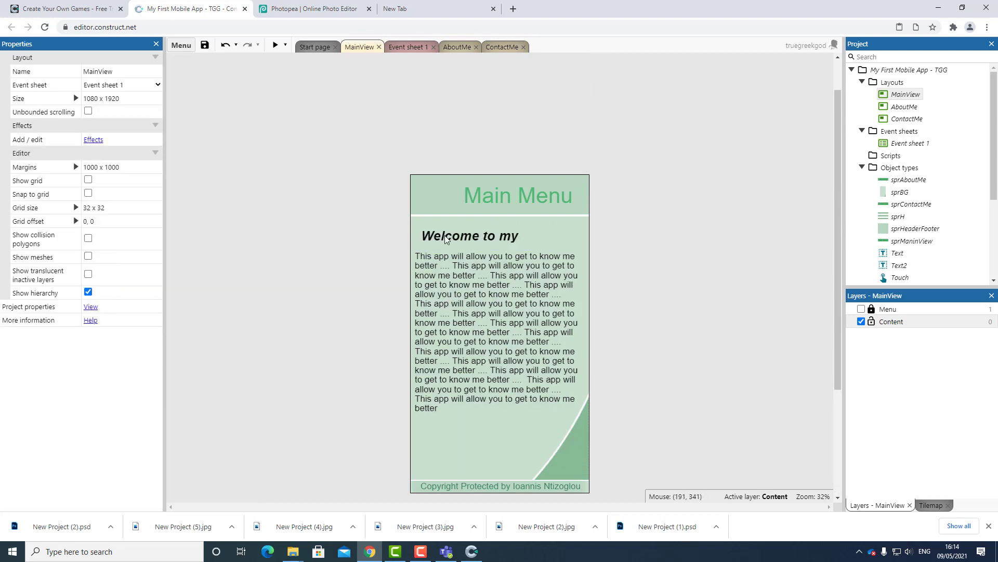
pyautogui.click(445, 239)
pyautogui.keyDown('shift'); pyautogui.click(444, 283); pyautogui.keyUp('shift')
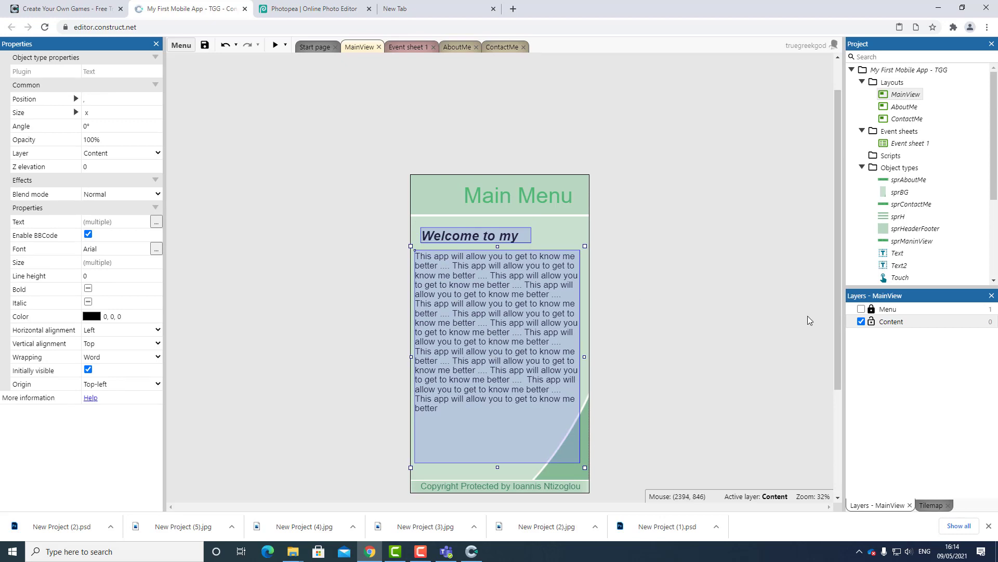
pyautogui.doubleClick(908, 107)
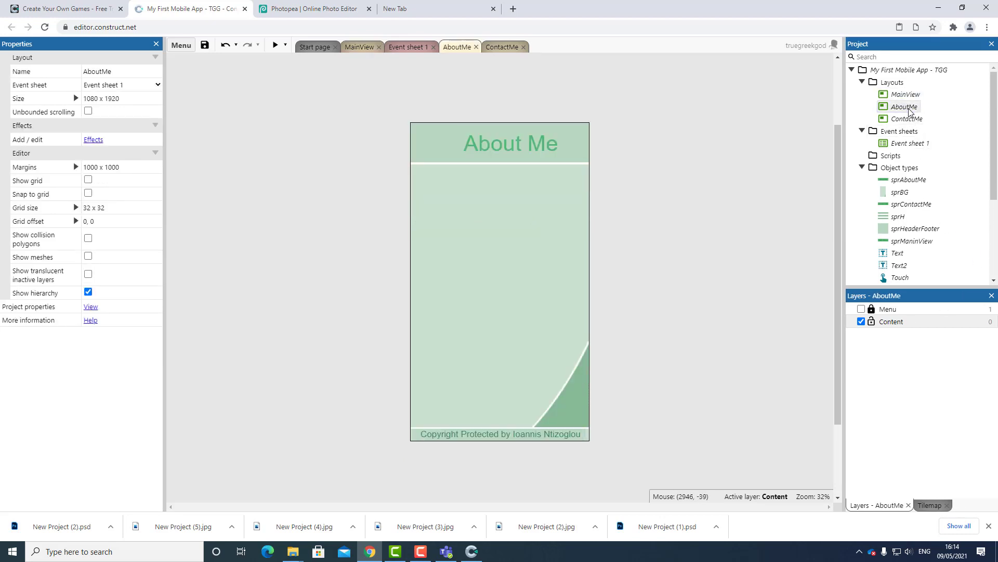
pyautogui.hotkey('ctrl', 'v')
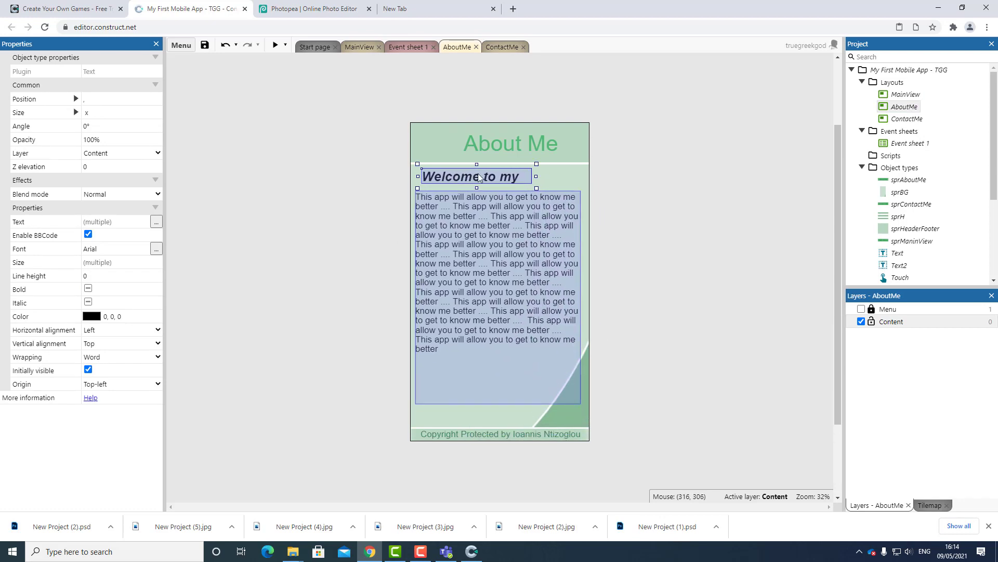
# - Paste the copied heading and paragraph into the ContactMe layout, with the paragraph at about 24, 421 under the header
pyautogui.doubleClick(907, 119)
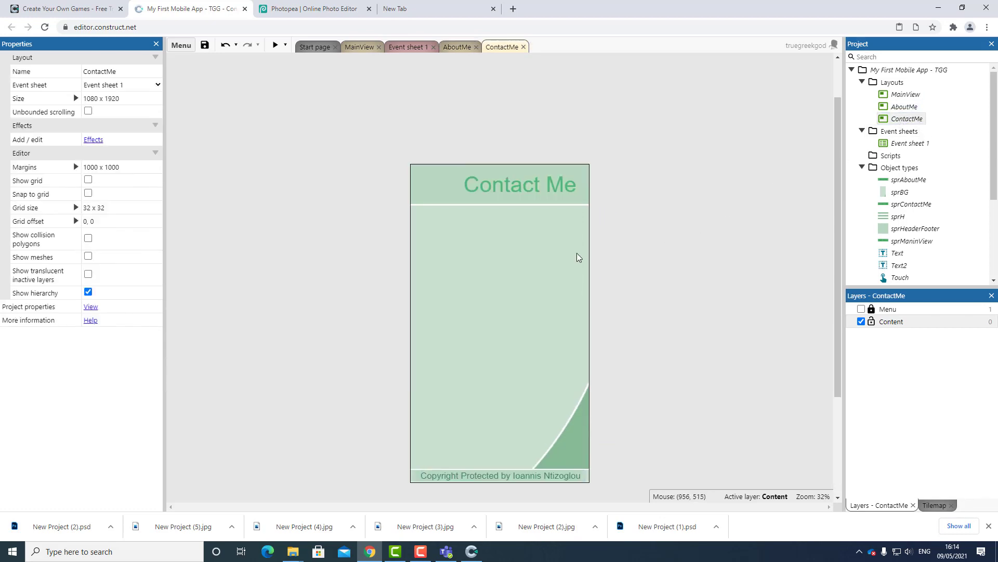
pyautogui.hotkey('ctrl', 'v')
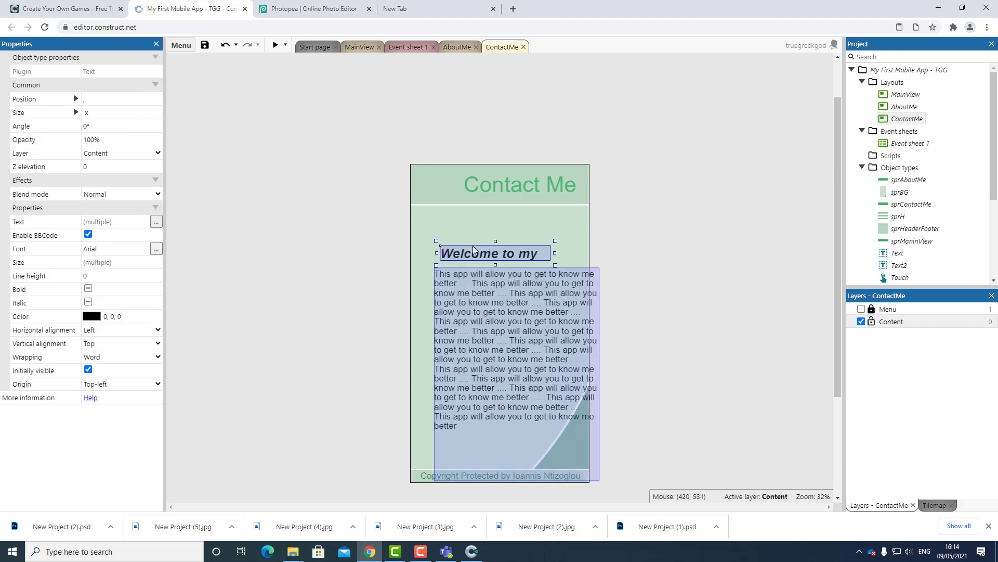
pyautogui.click(462, 229)
pyautogui.click(686, 290)
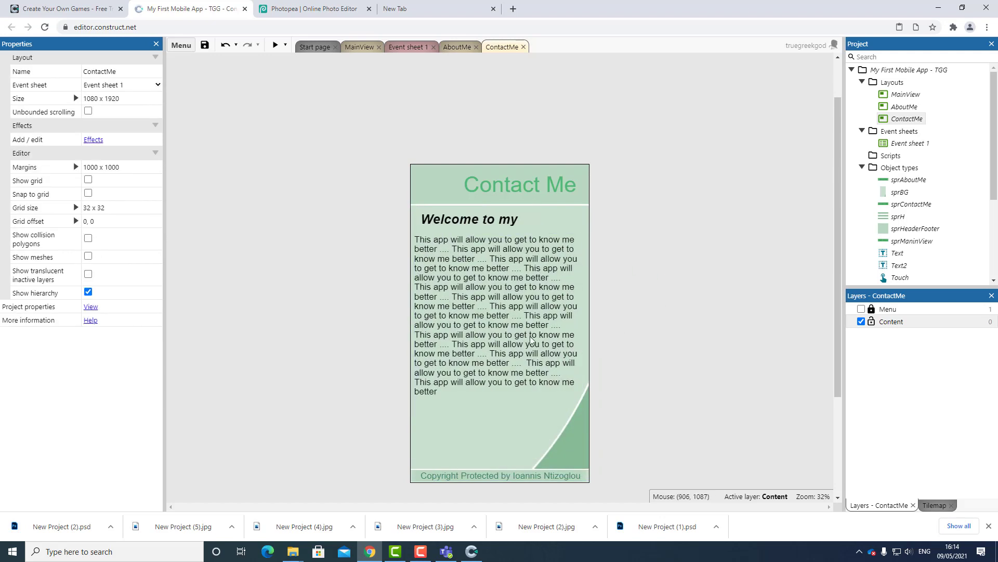
# - Replace the ContactMe paragraph with a "Tel:" line containing a telephone number and shrink its text box to about 787 x 95
pyautogui.click(512, 337)
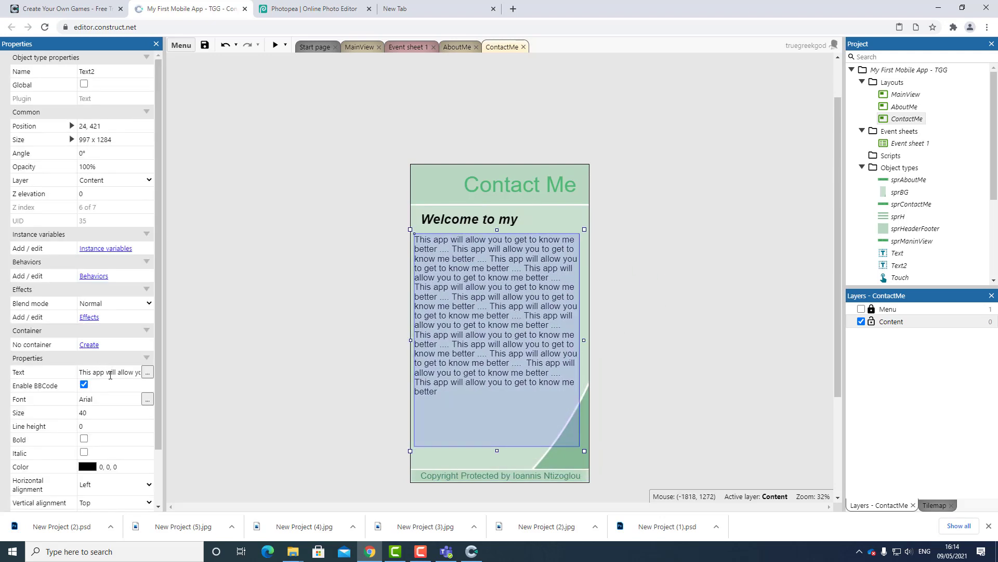
pyautogui.click(110, 373)
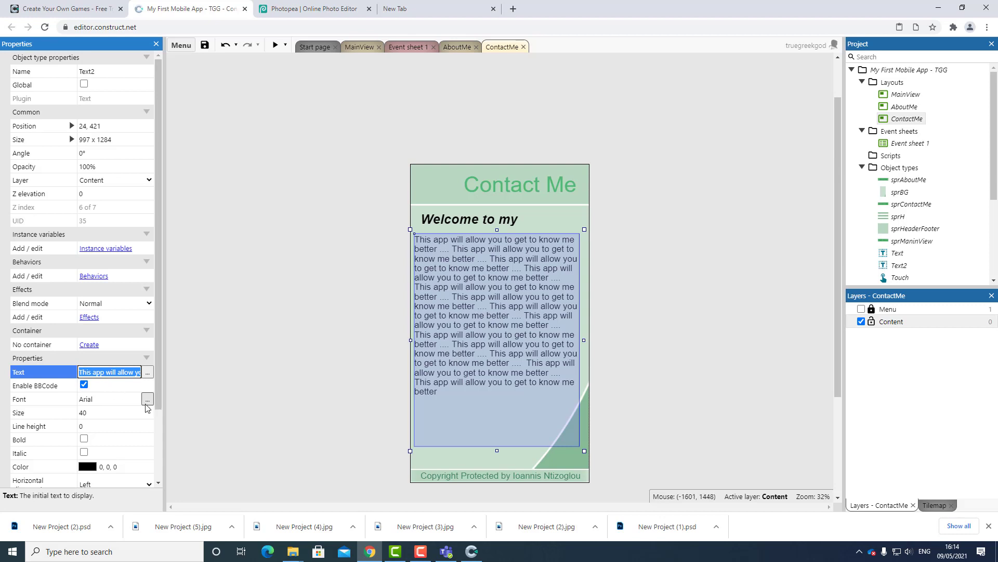
pyautogui.write('Tel: 527272272')
pyautogui.press('Return')
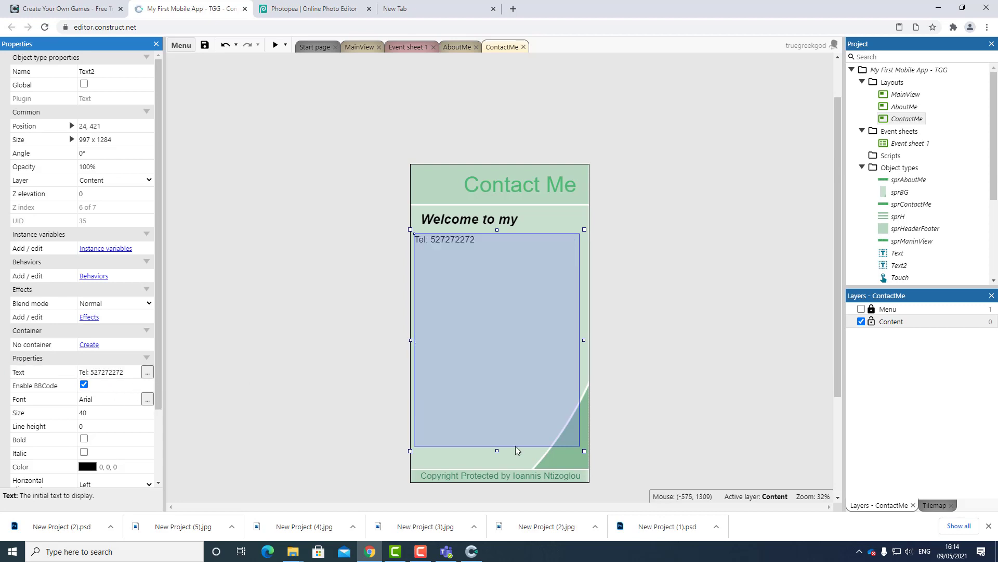
pyautogui.moveTo(584, 450); pyautogui.dragTo(548, 253)
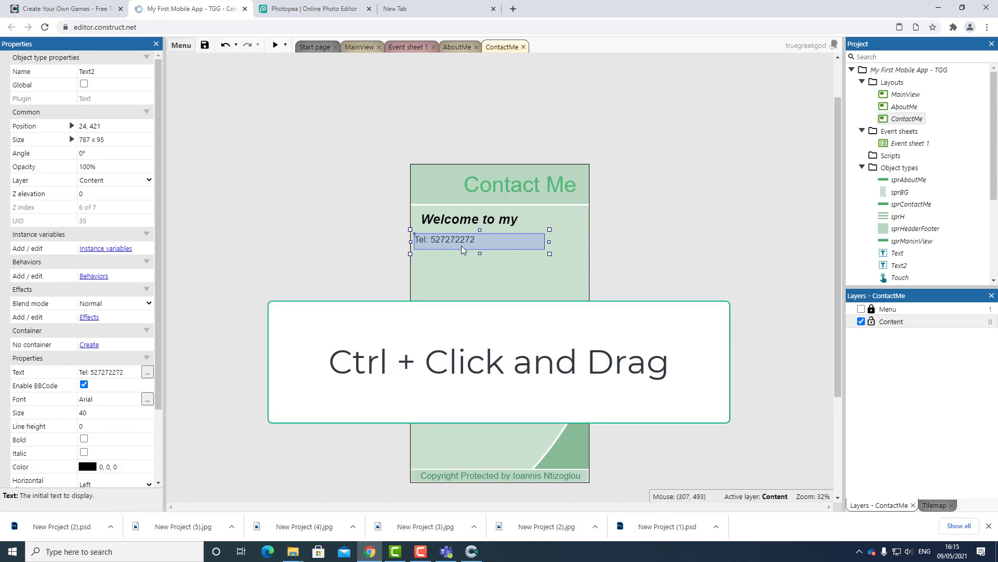
# - Duplicate the telephone line directly below at about 53, 531 and change the copy to a "Mob:" line with a mobile number
pyautogui.moveTo(460, 249)
pyautogui.keyDown('ctrl'); pyautogui.mouseDown()
pyautogui.moveTo(465, 278)
pyautogui.moveTo(464, 245)
pyautogui.moveTo(465, 278)
pyautogui.moveTo(465, 264)
pyautogui.mouseUp(); pyautogui.keyUp('ctrl')
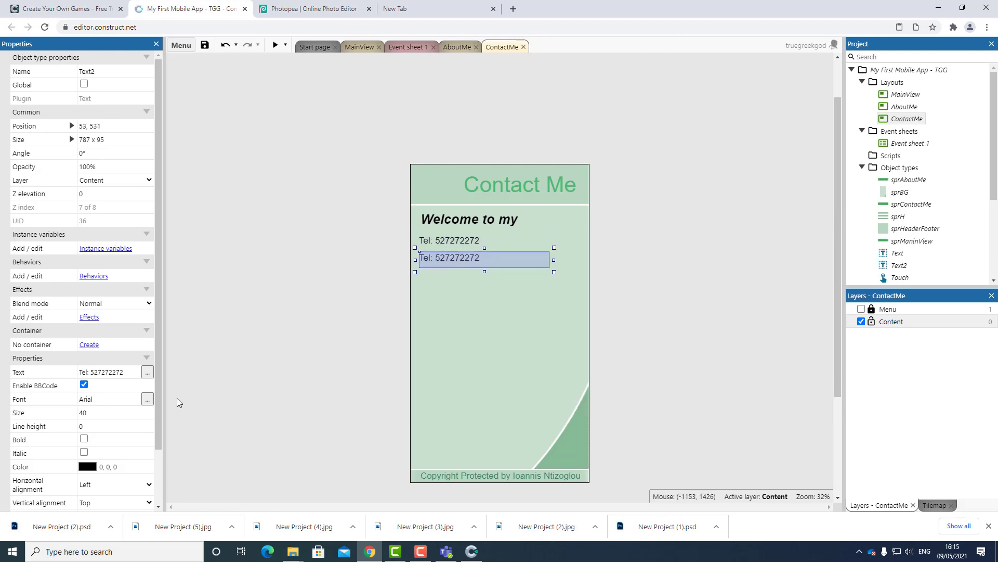
pyautogui.click(127, 373)
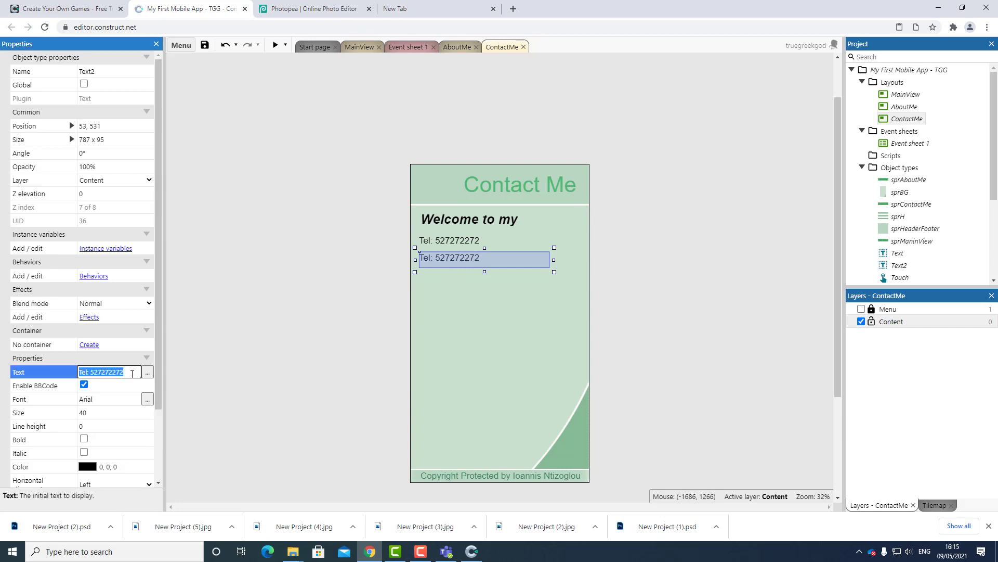
pyautogui.write('Mob: 444514441')
pyautogui.press('Tab')
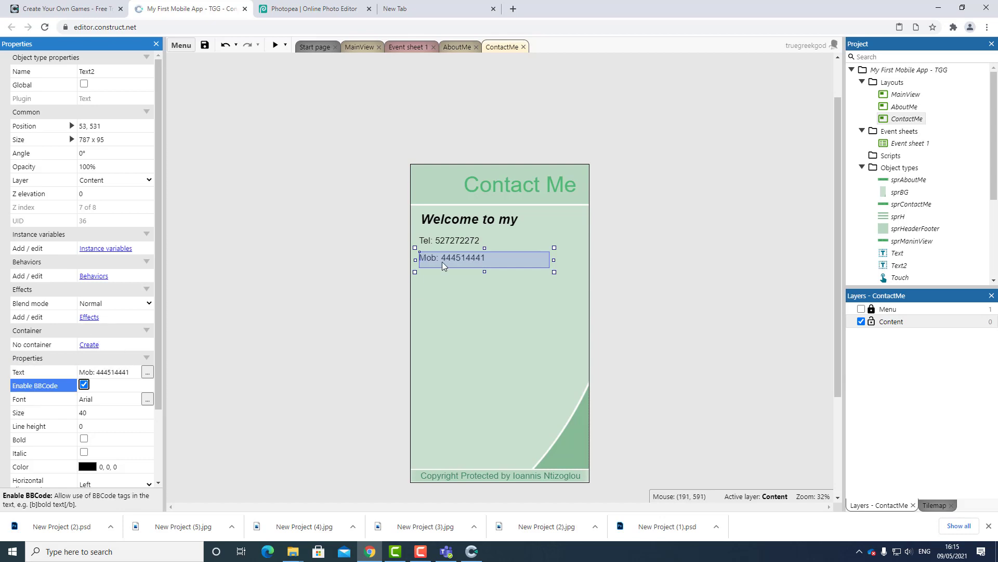
# - Duplicate the mobile line below at about 53, 637 and change the copy to an "Address:" line with a placeholder address
pyautogui.keyDown('ctrl'); pyautogui.moveTo(444, 265); pyautogui.dragTo(445, 283); pyautogui.keyUp('ctrl')
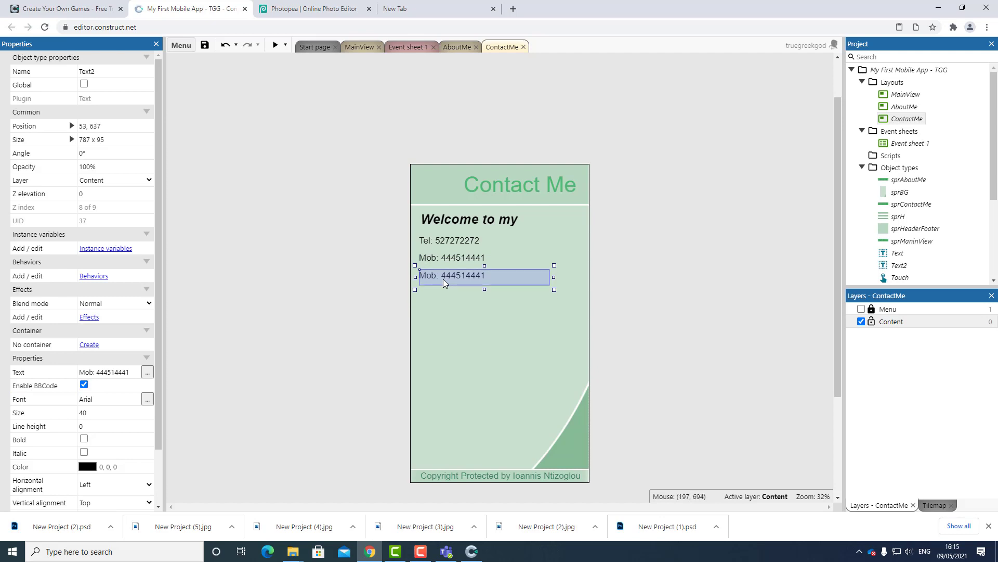
pyautogui.click(132, 372)
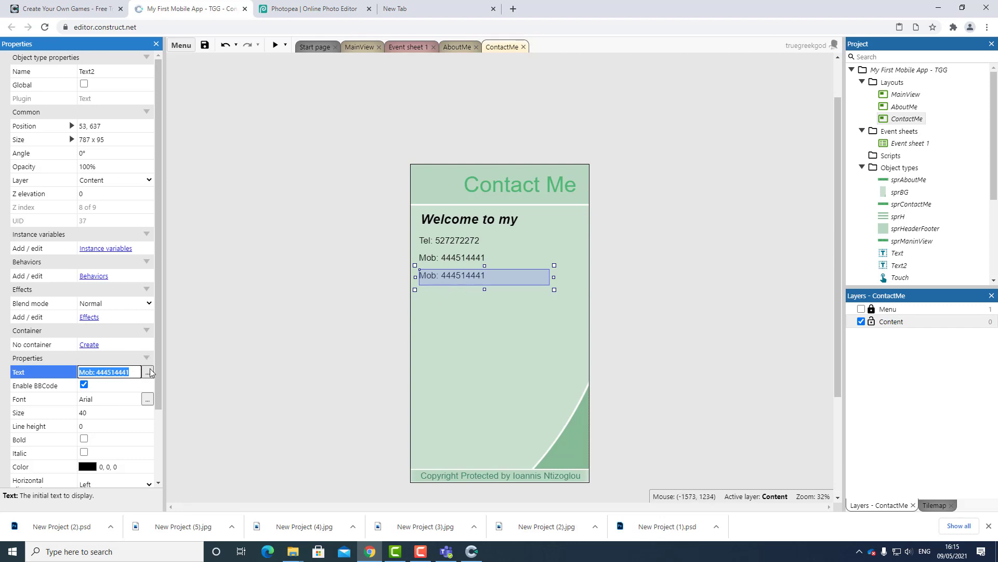
pyautogui.write('Address: kjdkjsdkjsdf')
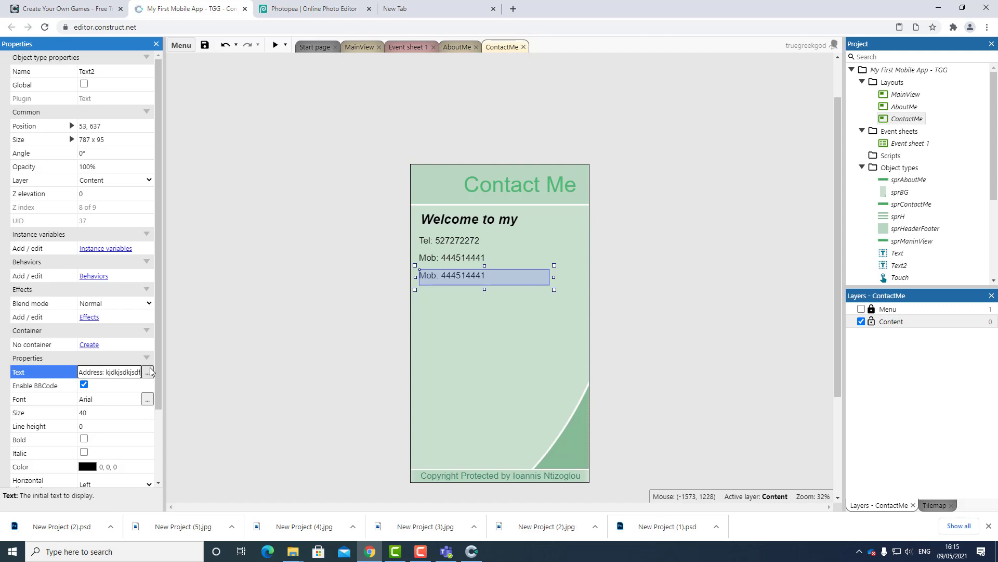
pyautogui.press('Tab')
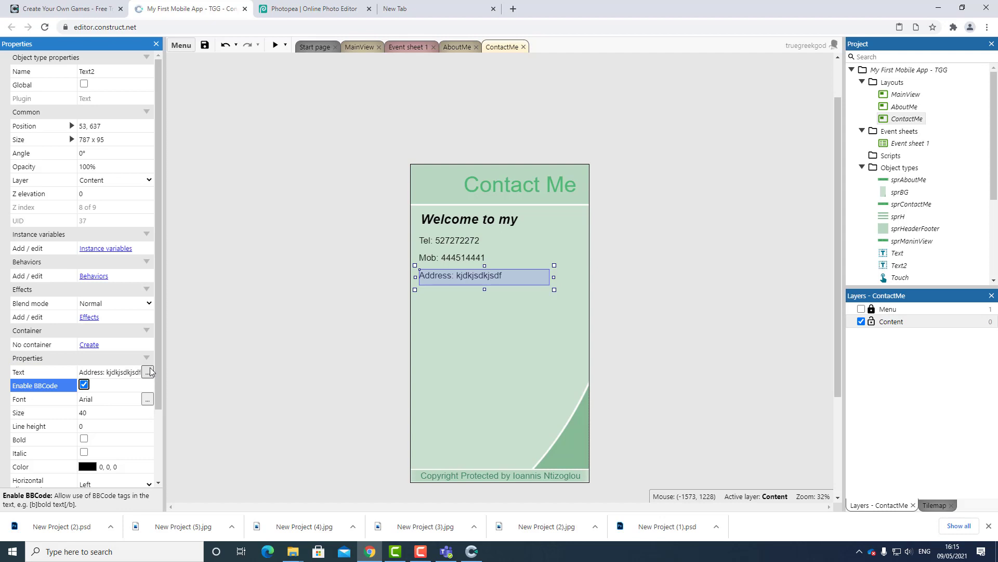
pyautogui.click(701, 418)
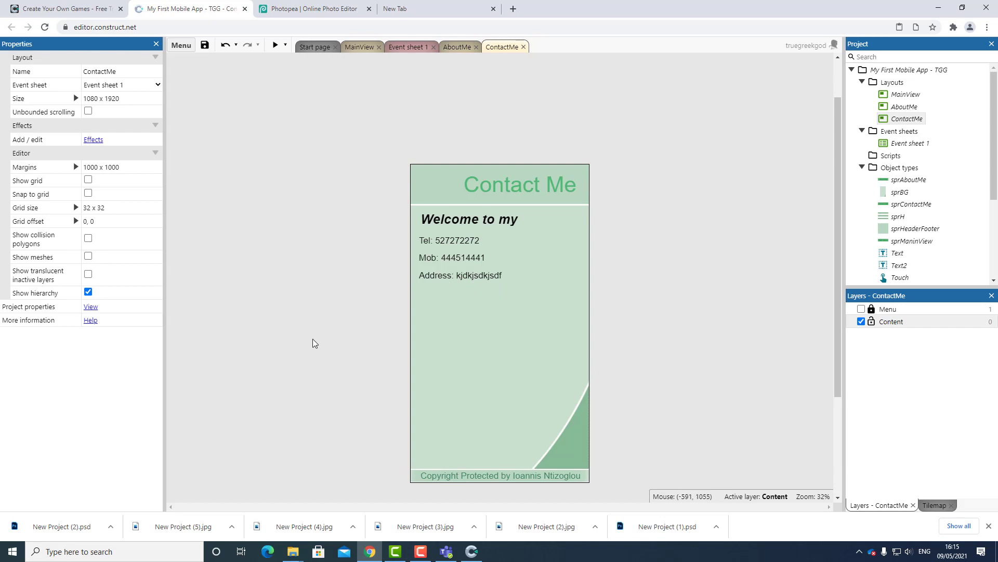
# - Duplicate the address line at about 53, 769 and clone that copy as a new object type at about 53, 914
pyautogui.click(440, 281)
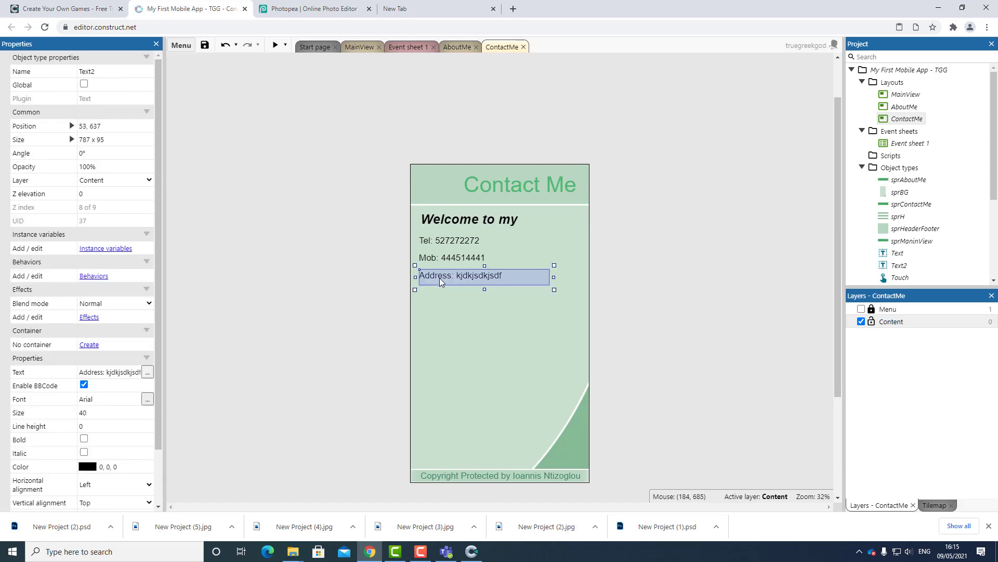
pyautogui.keyDown('ctrl'); pyautogui.moveTo(437, 283); pyautogui.dragTo(436, 305); pyautogui.keyUp('ctrl')
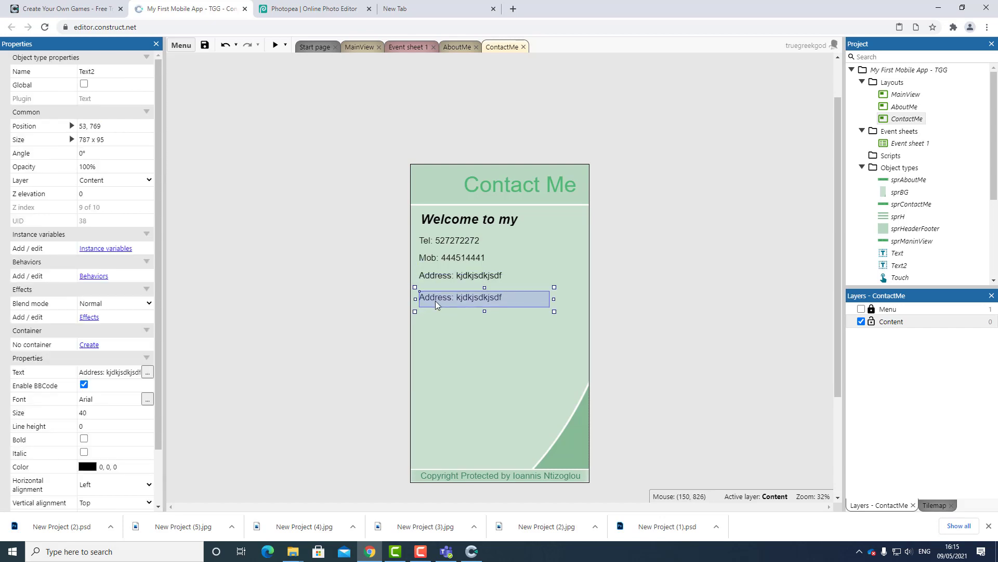
pyautogui.rightClick(436, 303)
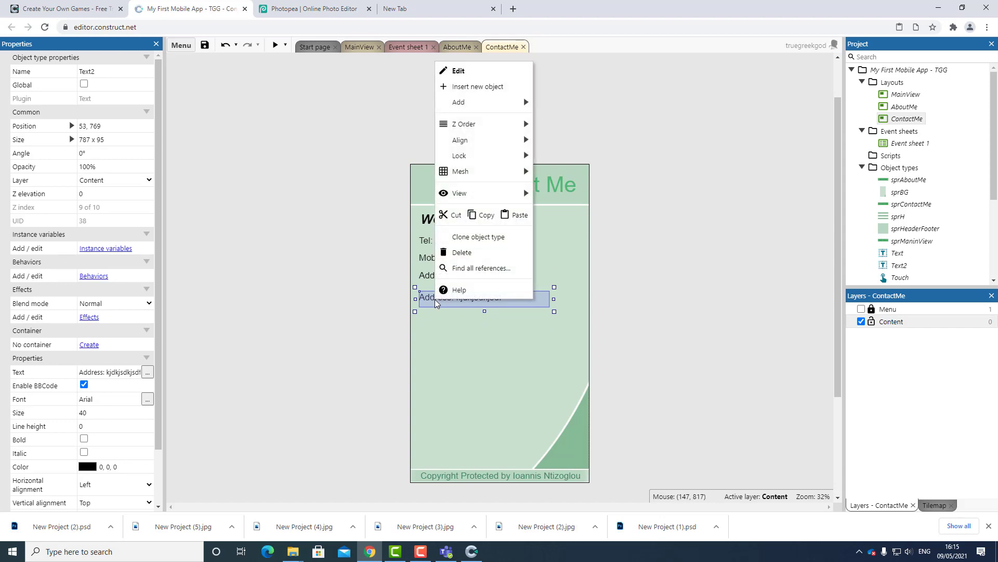
pyautogui.click(480, 237)
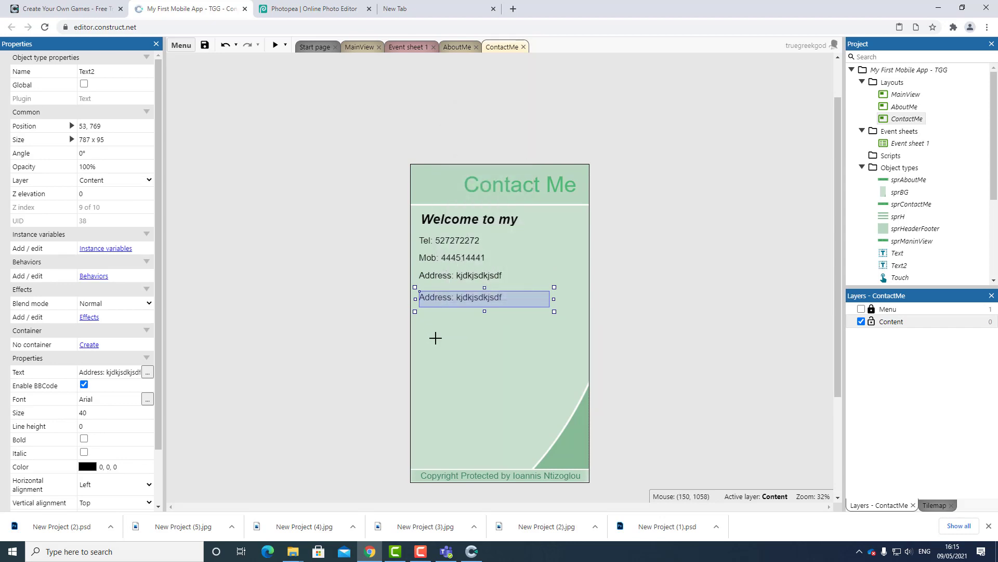
pyautogui.click(436, 338)
pyautogui.moveTo(463, 346); pyautogui.dragTo(447, 323)
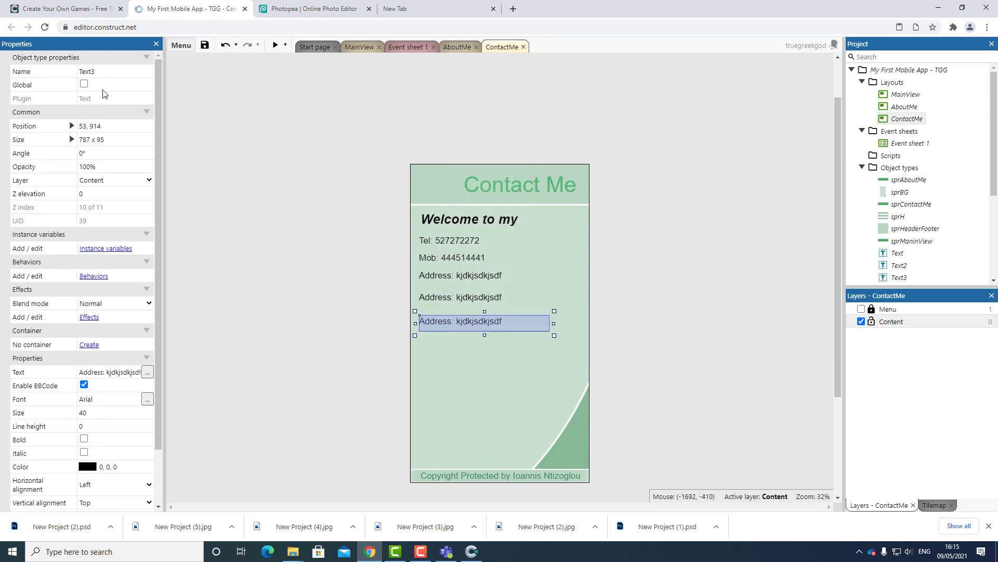
# - Rename the cloned text object type to txtHGoogle
pyautogui.click(115, 73)
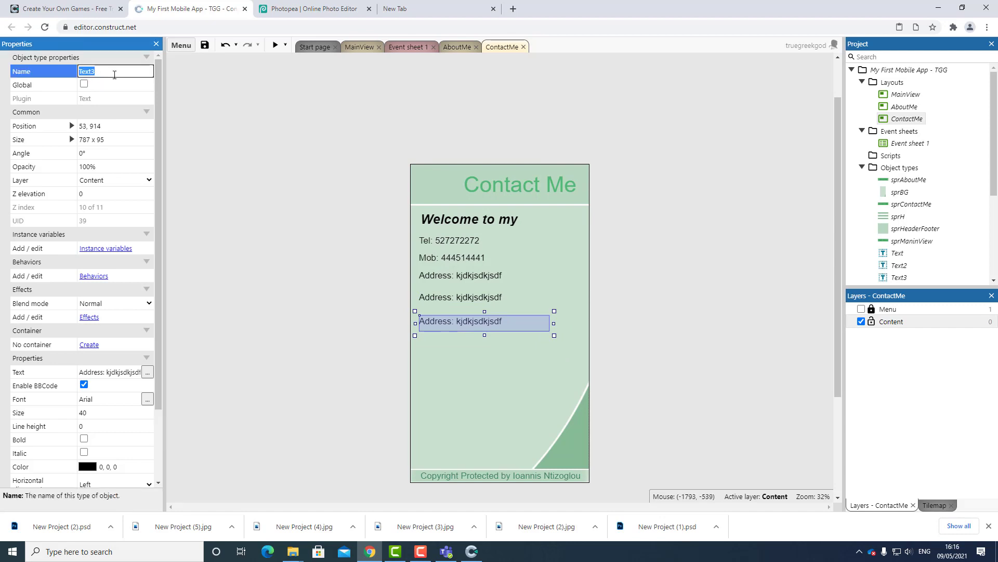
pyautogui.write('txtHGoogle')
pyautogui.press('Return')
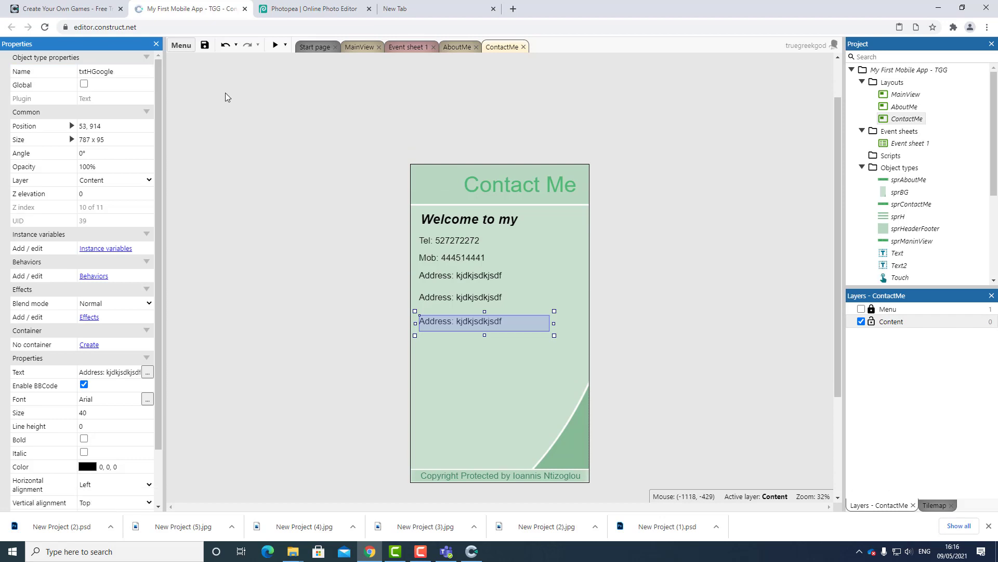
pyautogui.click(699, 372)
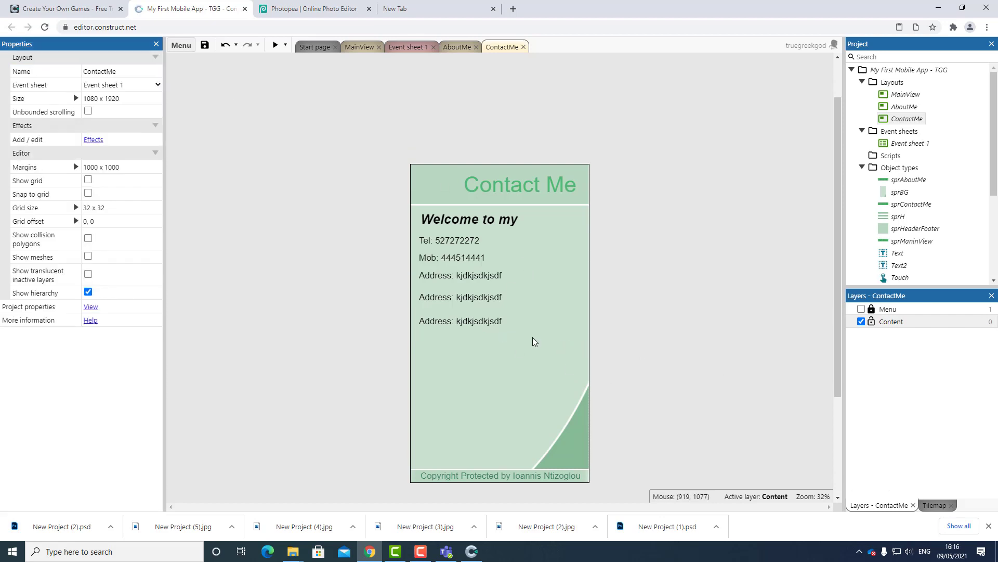
pyautogui.click(484, 321)
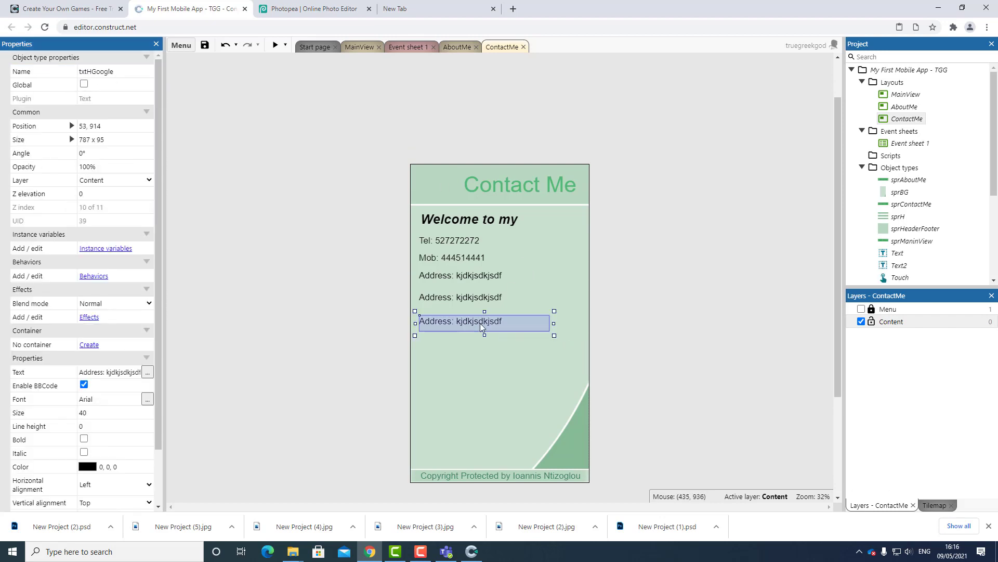
pyautogui.click(115, 387)
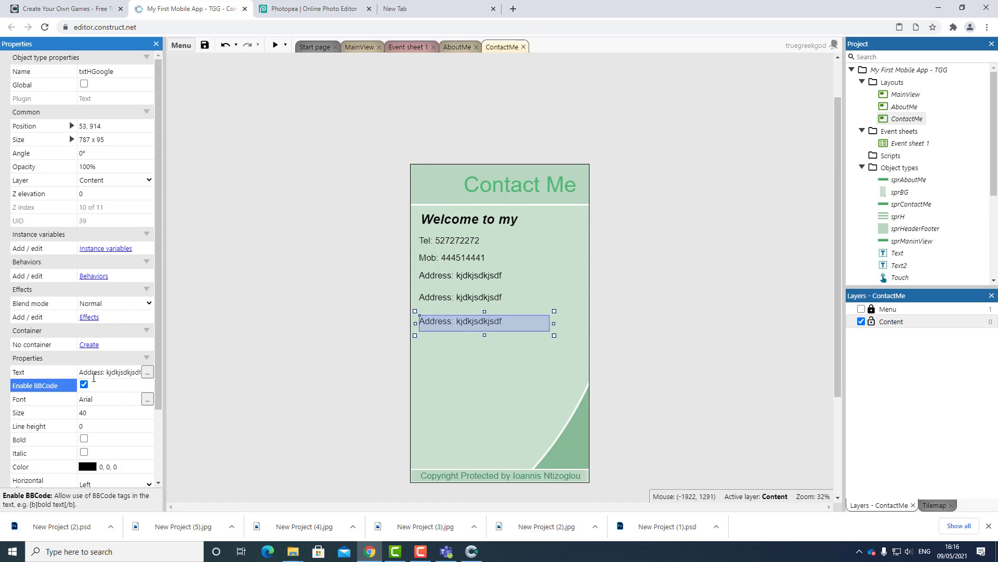
pyautogui.click(106, 372)
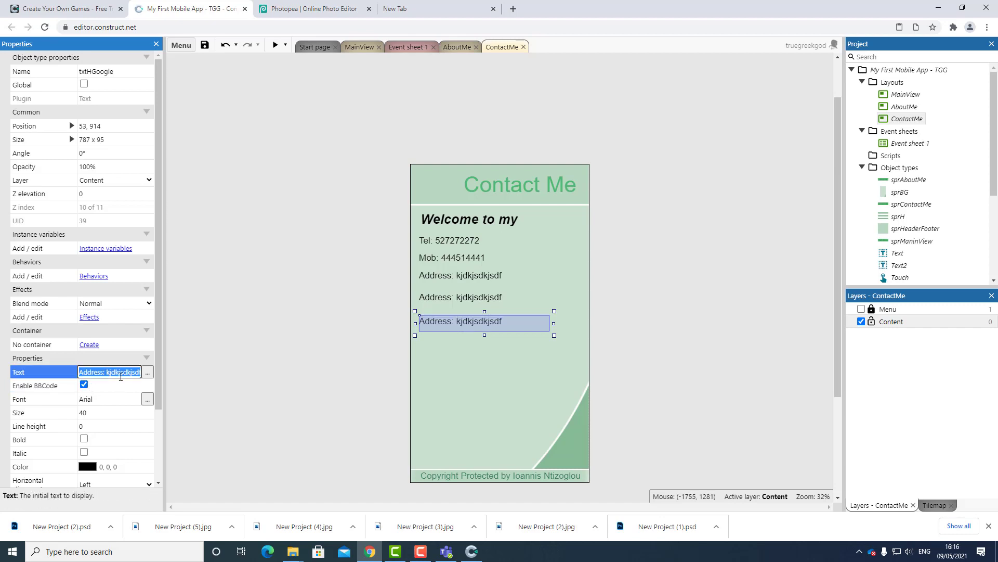
pyautogui.write('H')
pyautogui.write('om')
pyautogui.press('Tab')
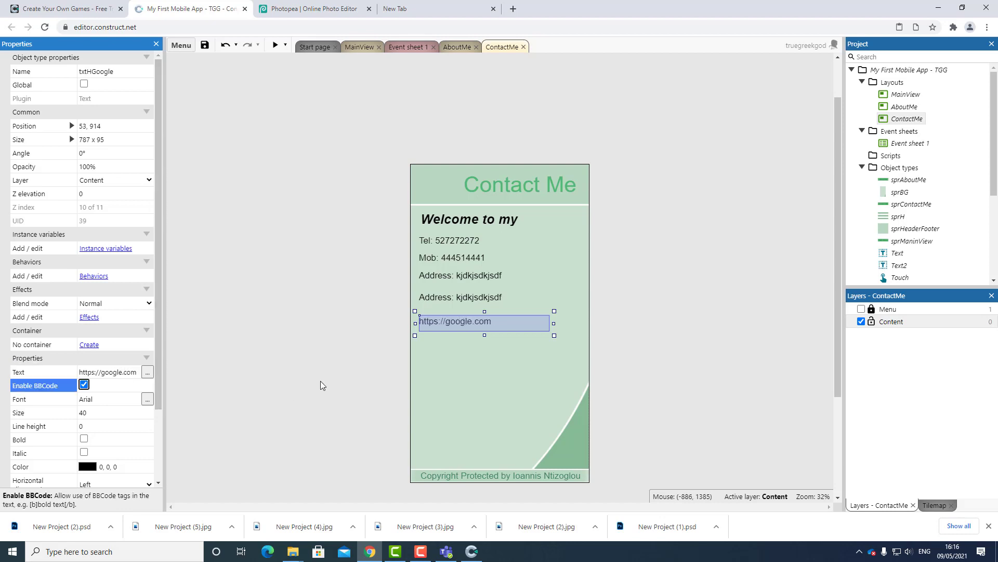
pyautogui.rightClick(716, 326)
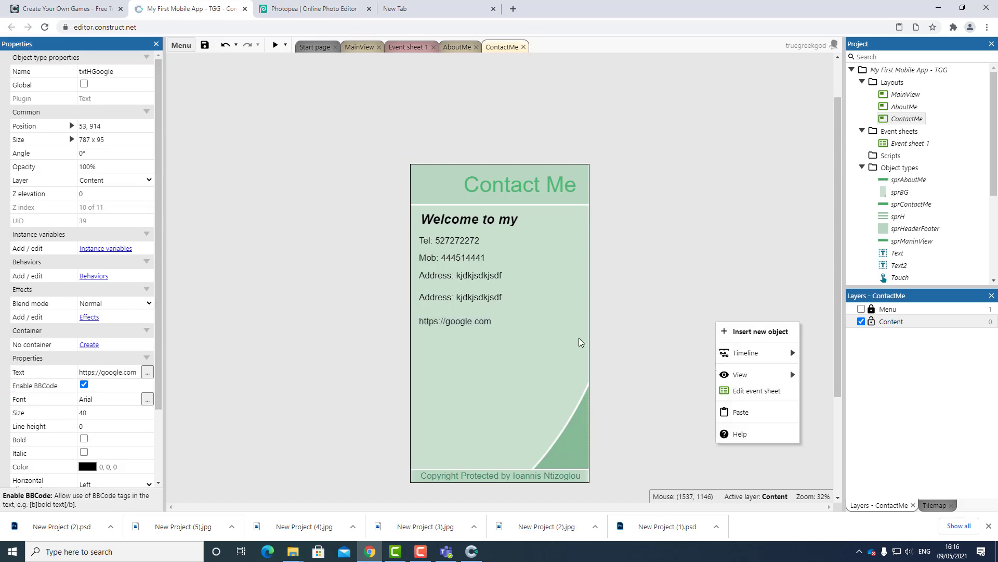
pyautogui.click(472, 328)
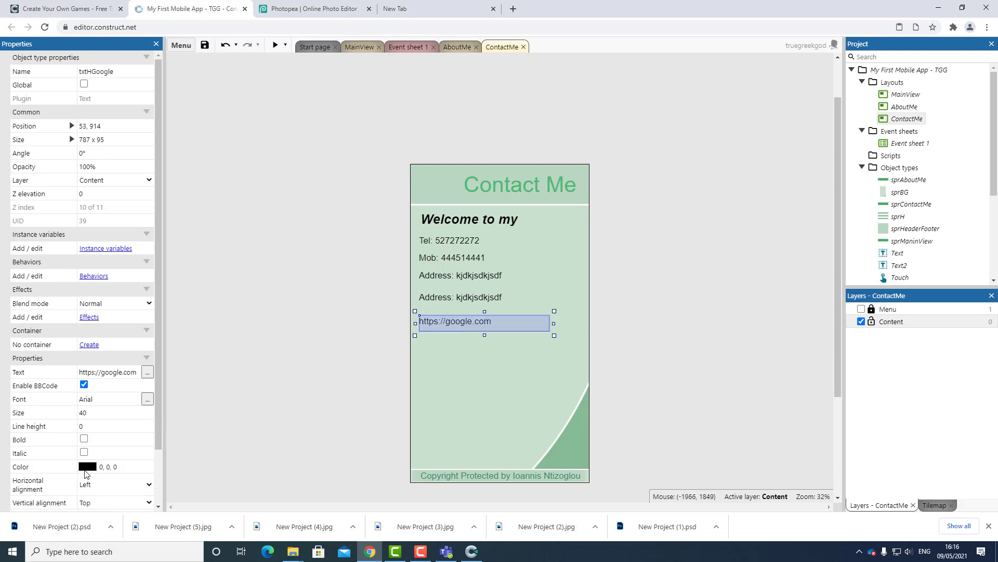
pyautogui.click(87, 466)
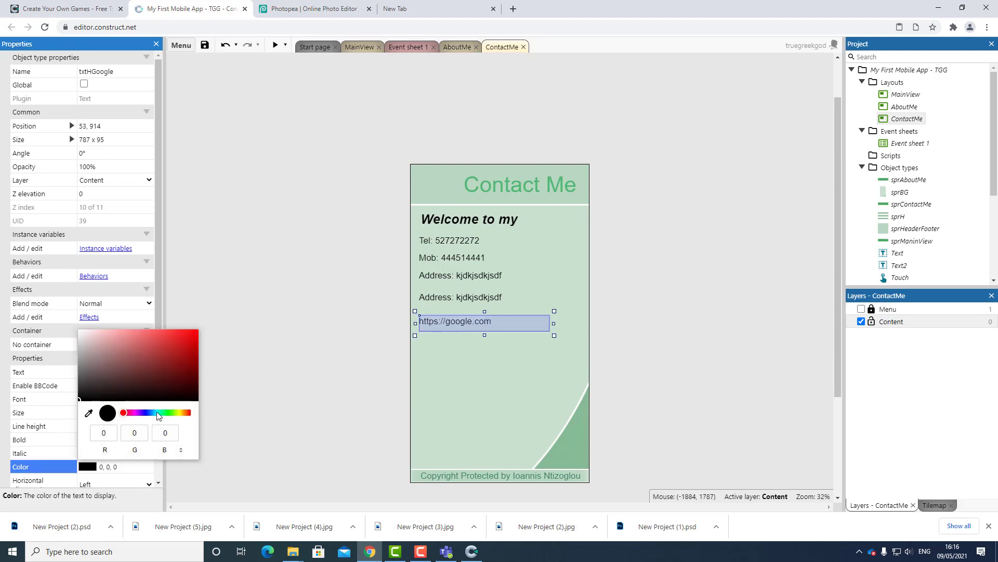
pyautogui.moveTo(138, 412); pyautogui.dragTo(160, 409)
pyautogui.moveTo(194, 358); pyautogui.dragTo(196, 369)
pyautogui.click(348, 382)
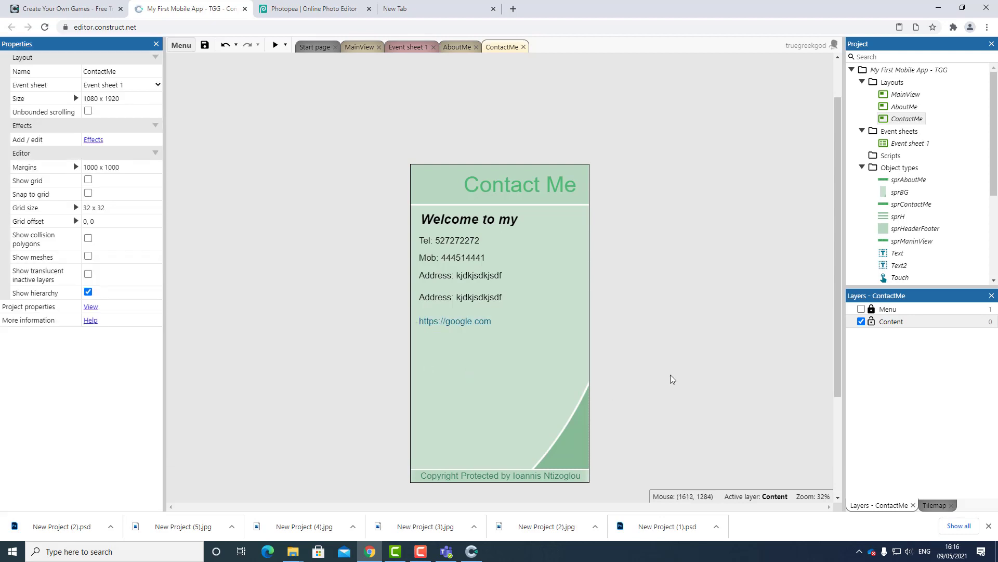
pyautogui.click(462, 324)
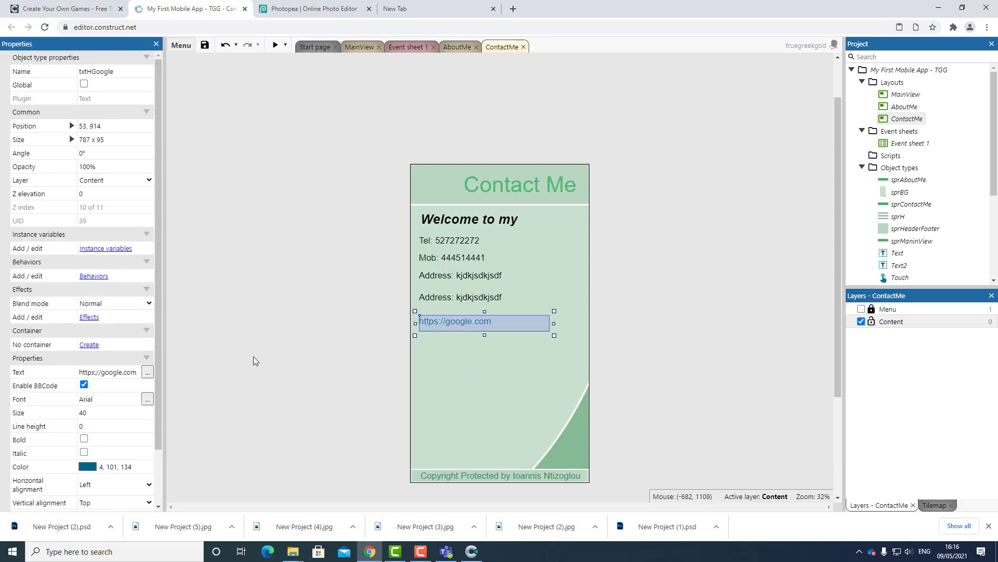
pyautogui.click(84, 438)
pyautogui.click(619, 359)
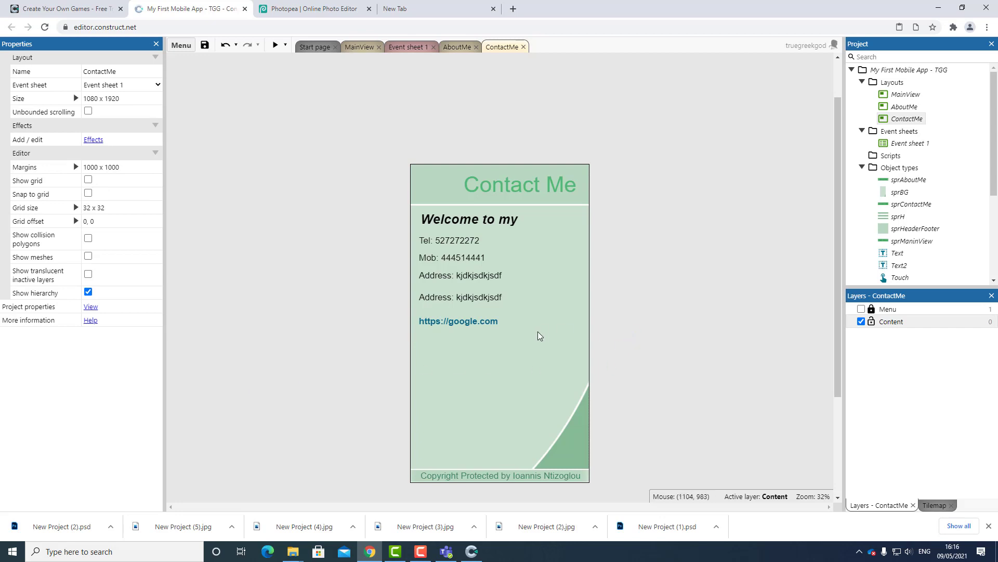
# - Insert a Browser object into the project
pyautogui.rightClick(663, 338)
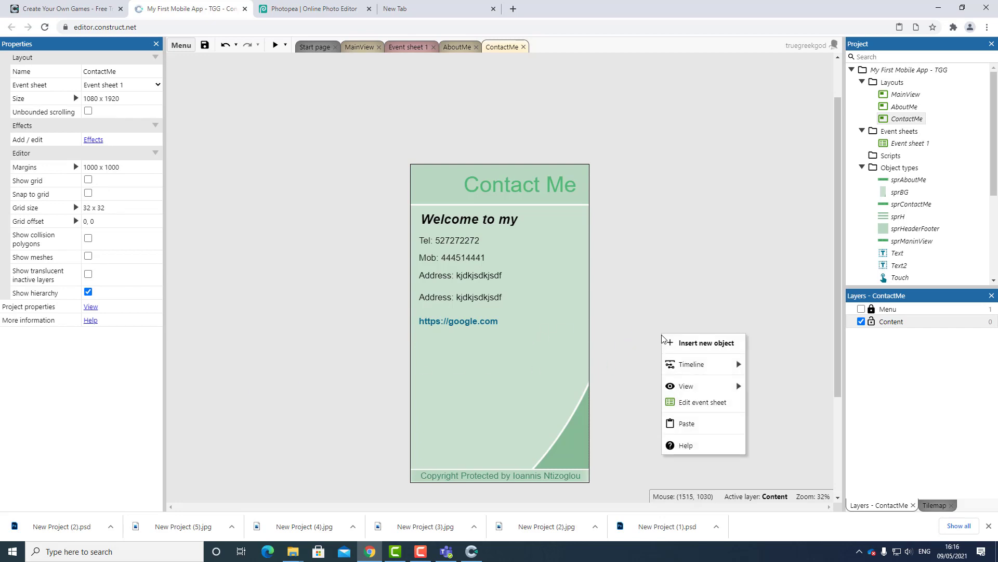
pyautogui.click(682, 343)
pyautogui.scroll(-7, 512, 307)
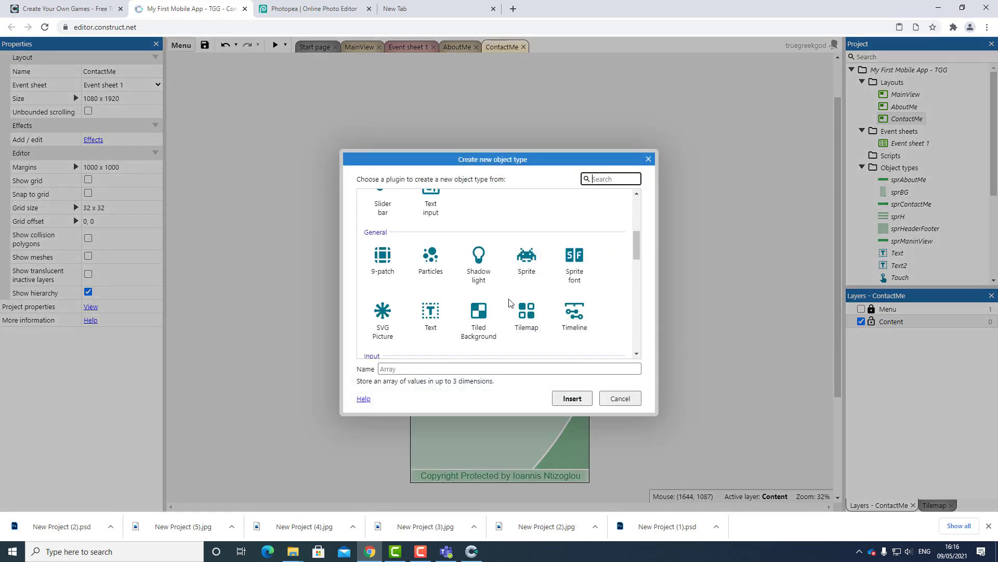
pyautogui.scroll(-7, 512, 308)
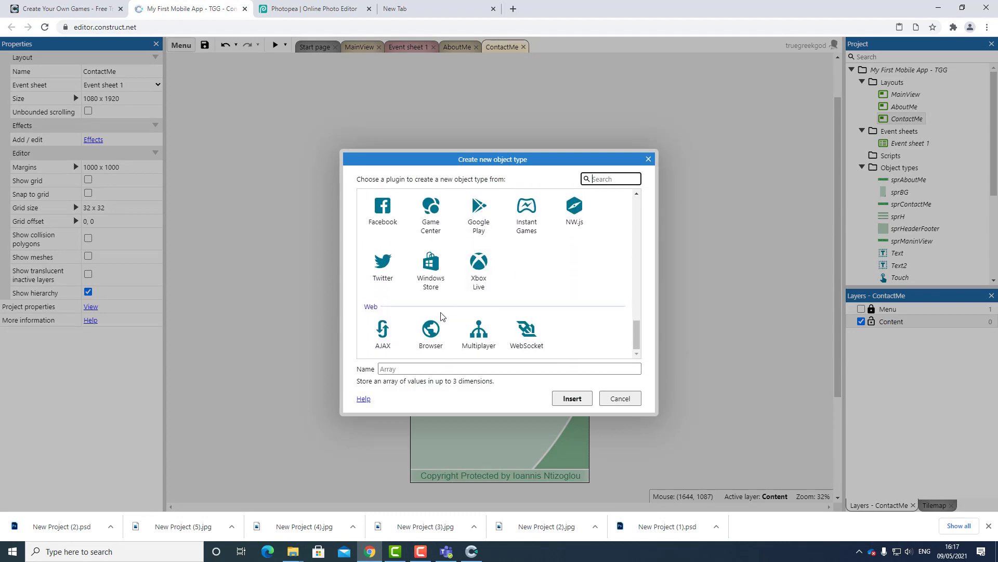
pyautogui.click(436, 343)
pyautogui.click(565, 399)
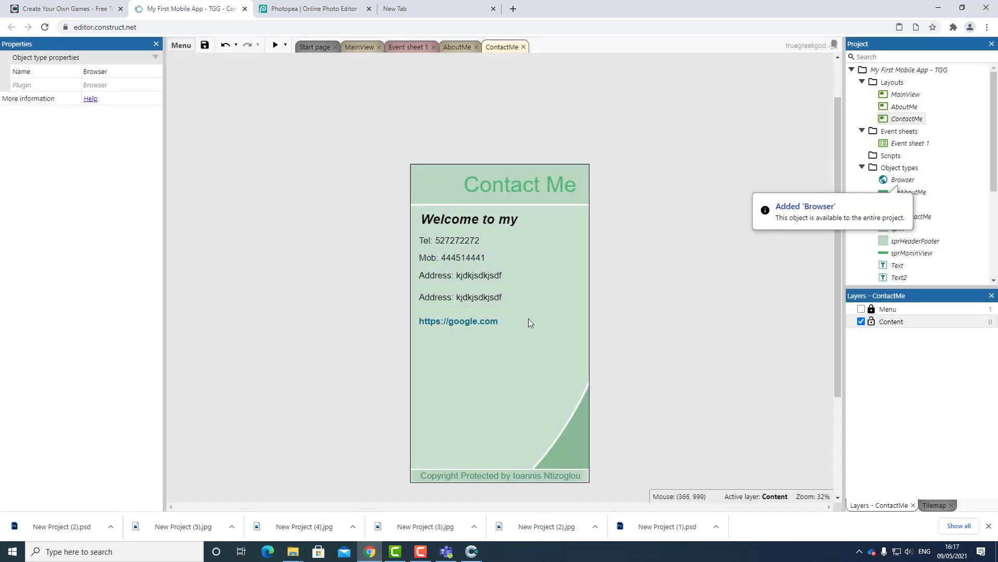
# - Add an event to Event sheet 1 with the Touch condition "On tap object" for txtHGoogle
pyautogui.click(404, 49)
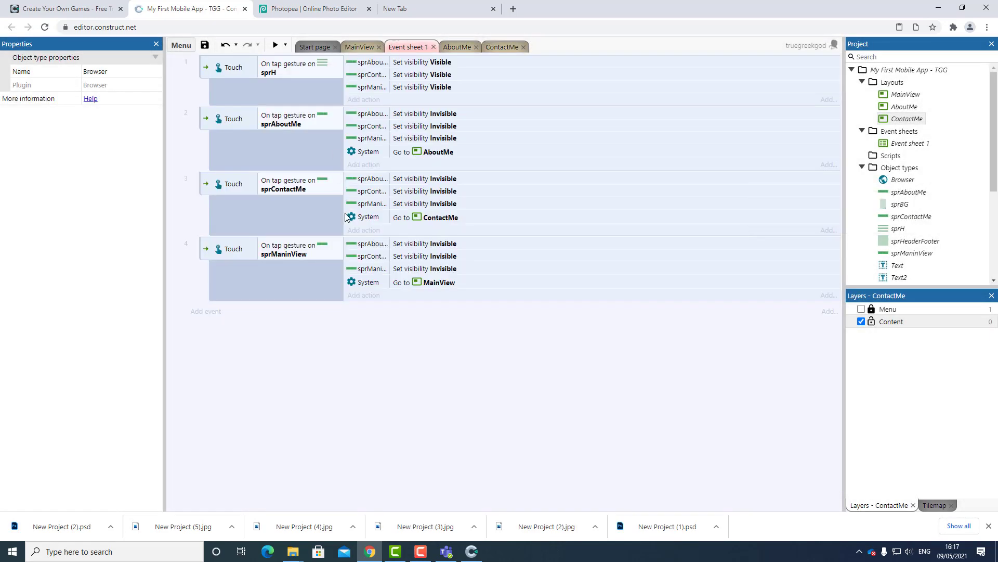
pyautogui.click(201, 313)
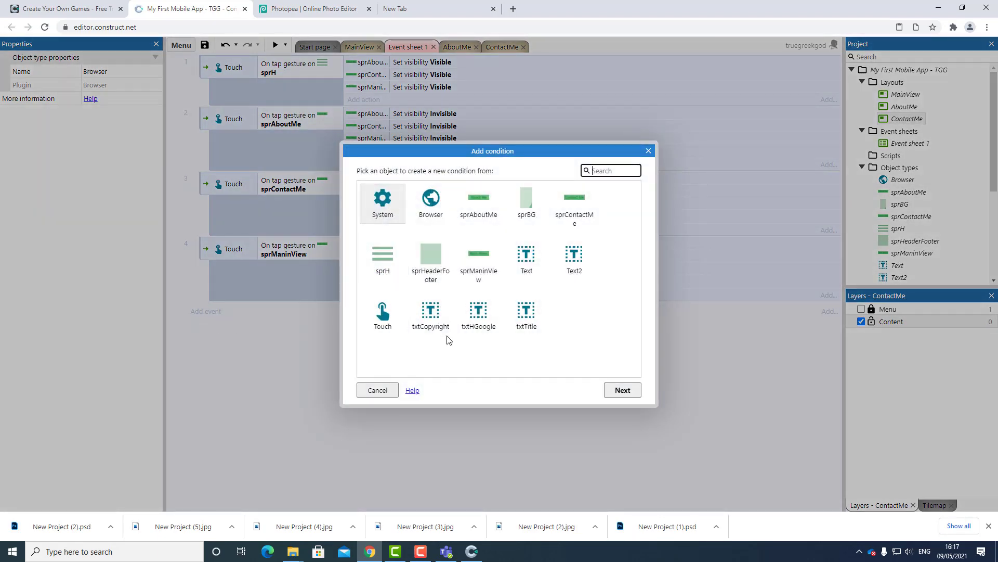
pyautogui.doubleClick(379, 317)
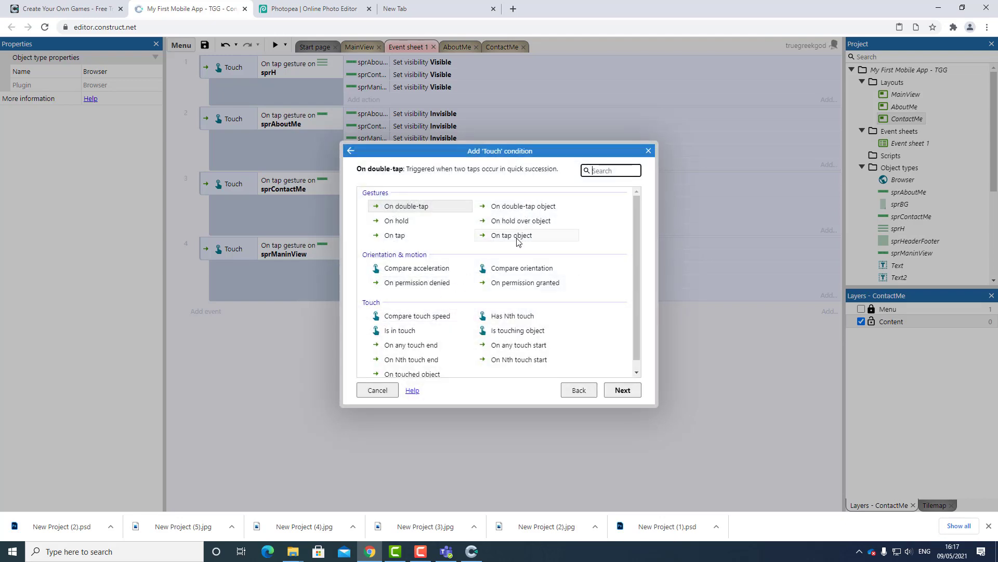
pyautogui.doubleClick(515, 236)
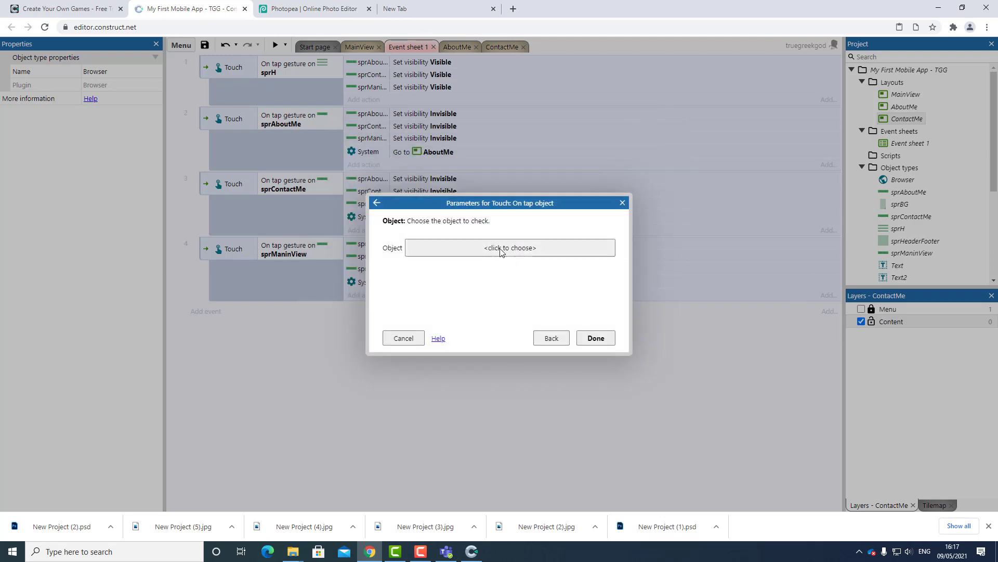
pyautogui.click(498, 250)
pyautogui.scroll(-1, 494, 312)
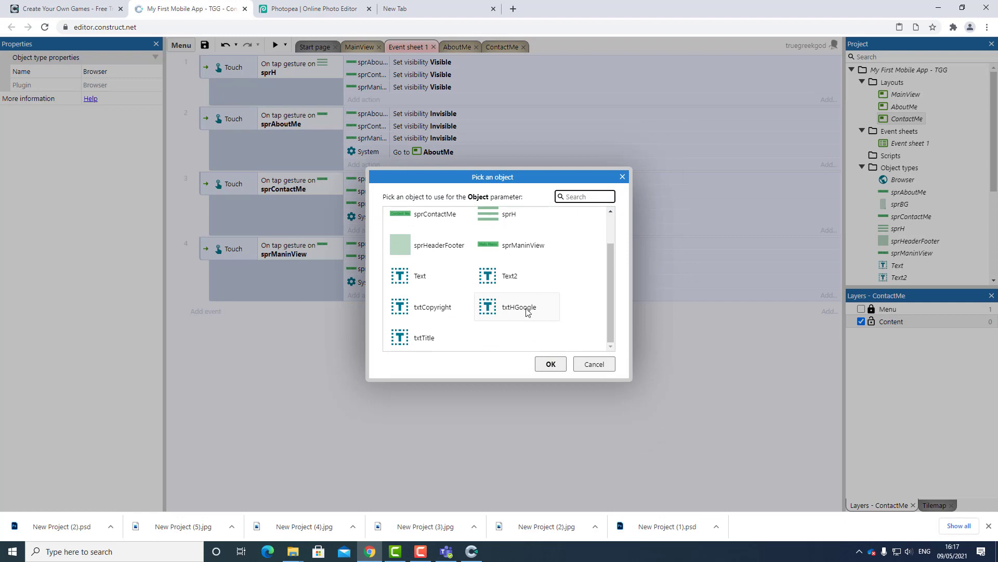
pyautogui.click(495, 306)
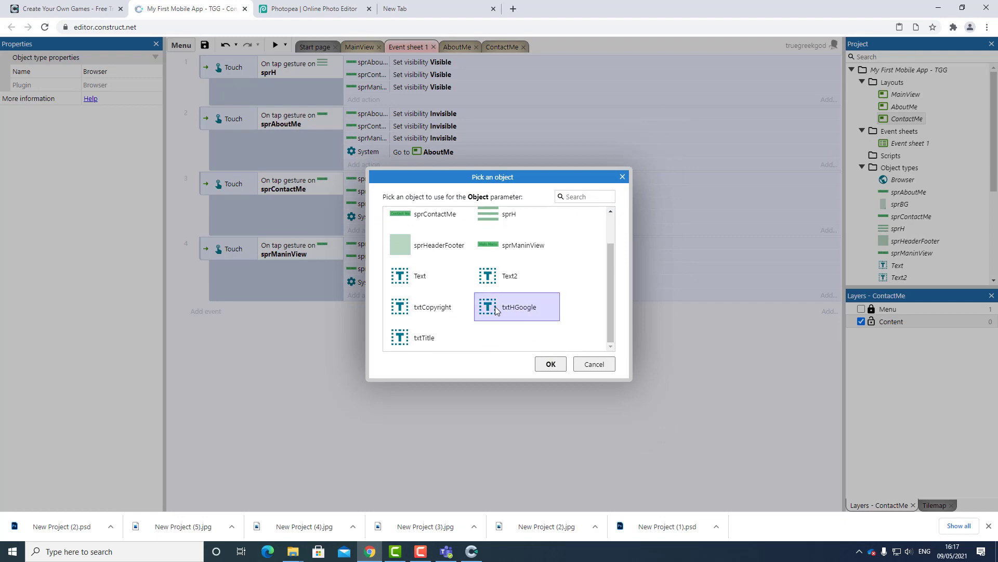
pyautogui.click(552, 364)
pyautogui.click(593, 337)
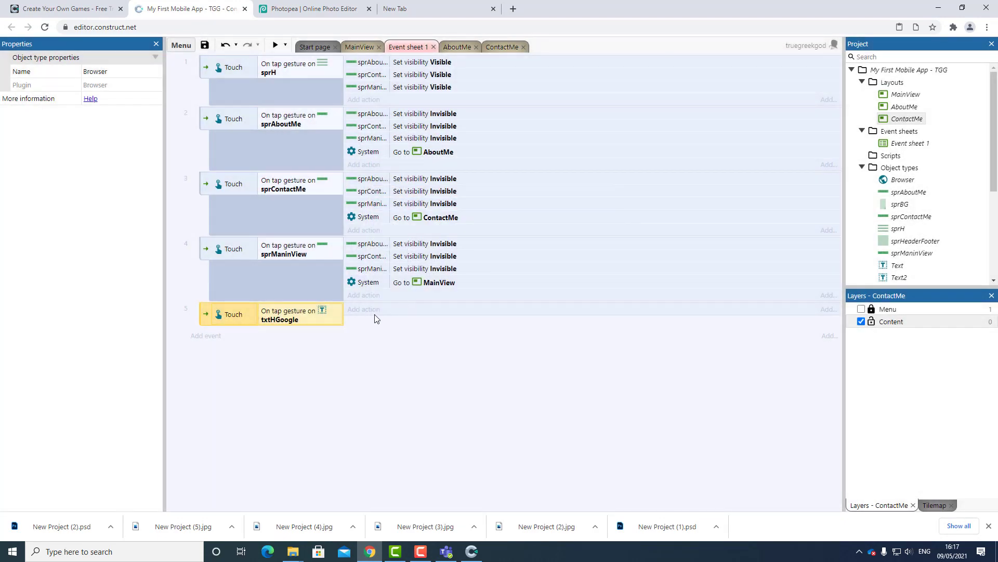
pyautogui.click(371, 311)
pyautogui.doubleClick(431, 205)
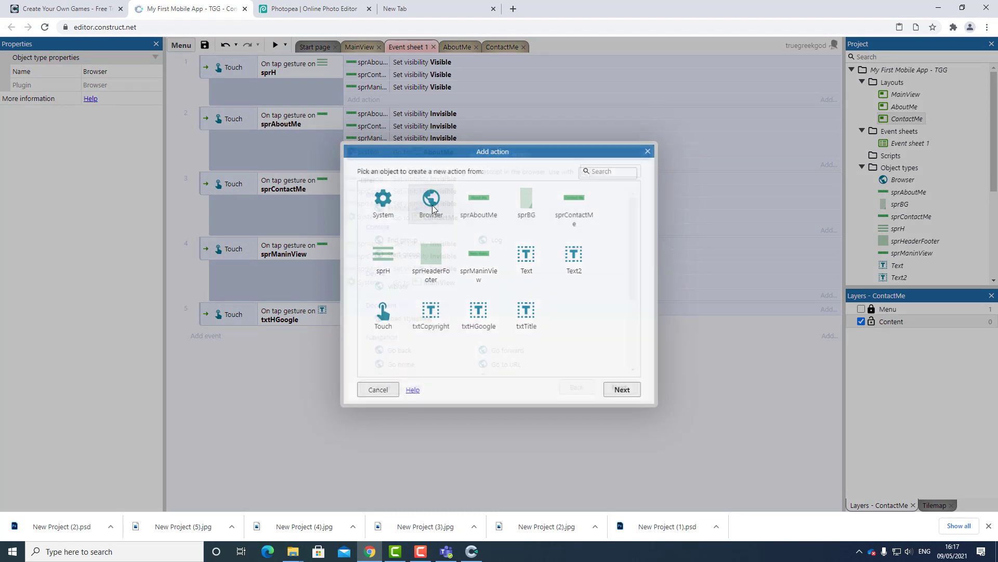
pyautogui.scroll(-1, 410, 358)
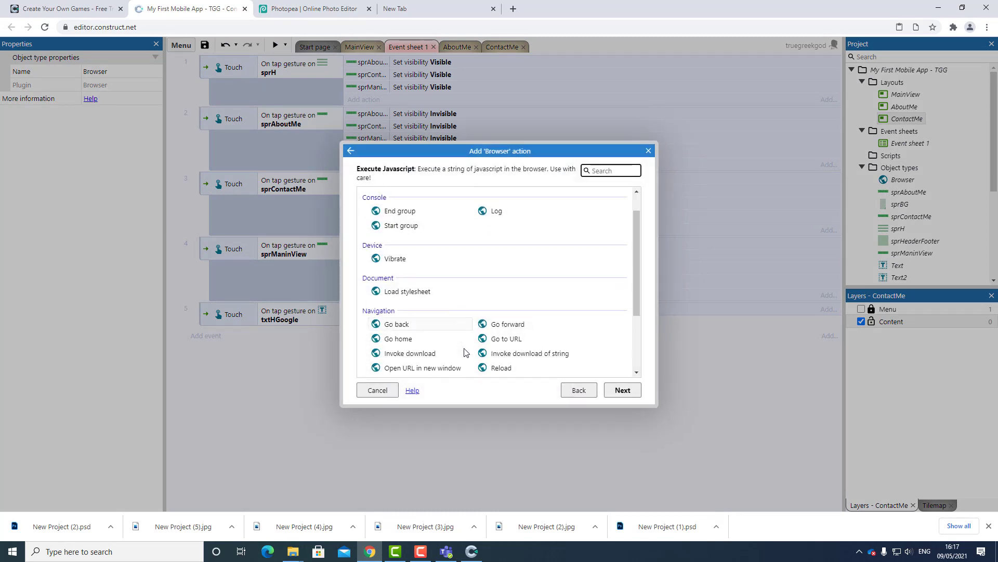
pyautogui.click(505, 316)
pyautogui.doubleClick(506, 316)
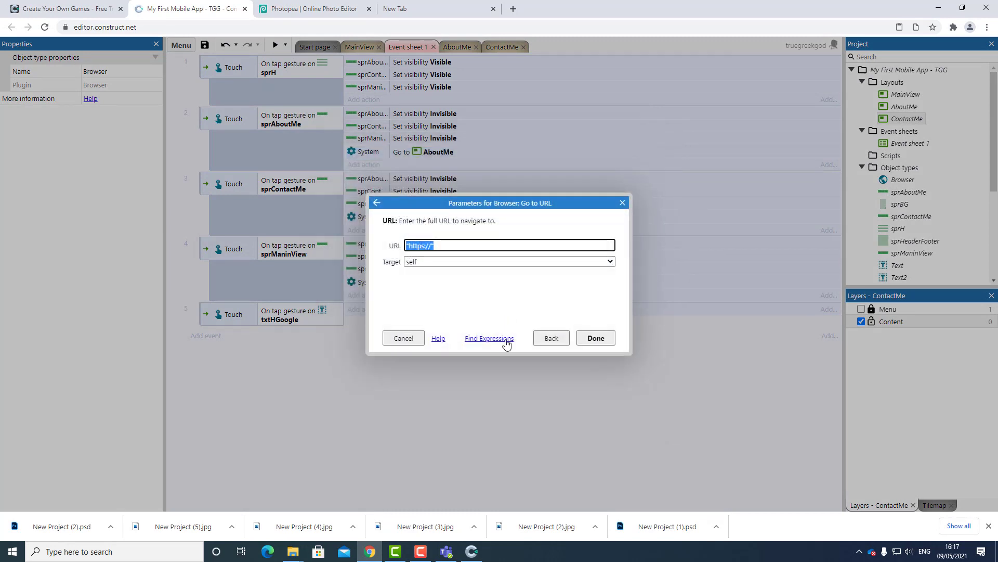
pyautogui.write('"https://"')
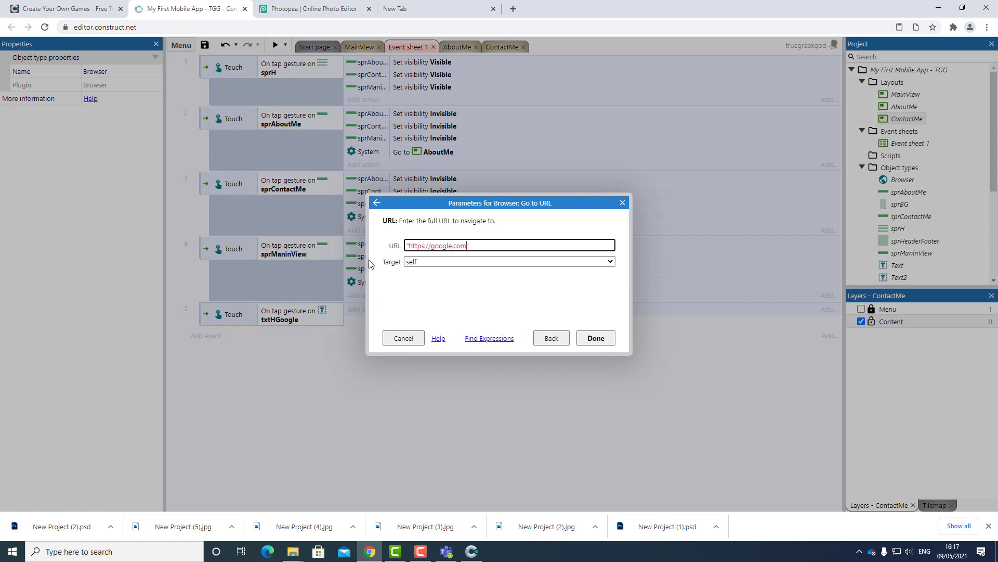
pyautogui.click(596, 339)
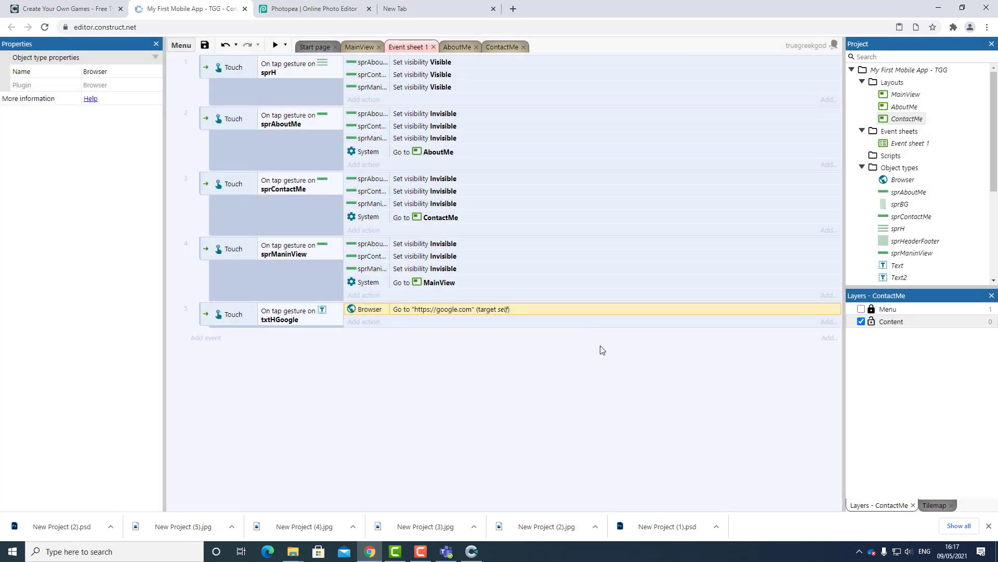
pyautogui.click(275, 46)
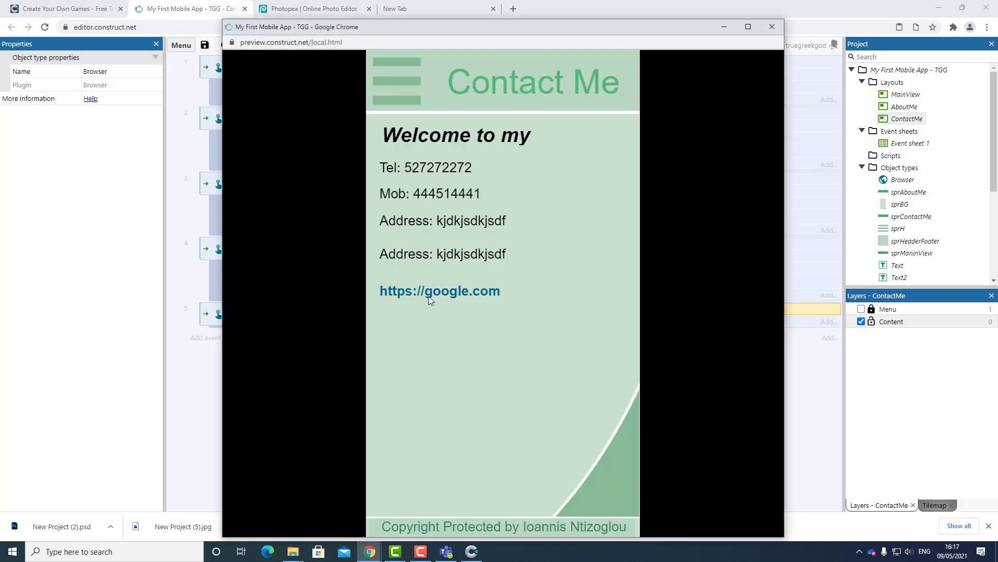
pyautogui.click(433, 294)
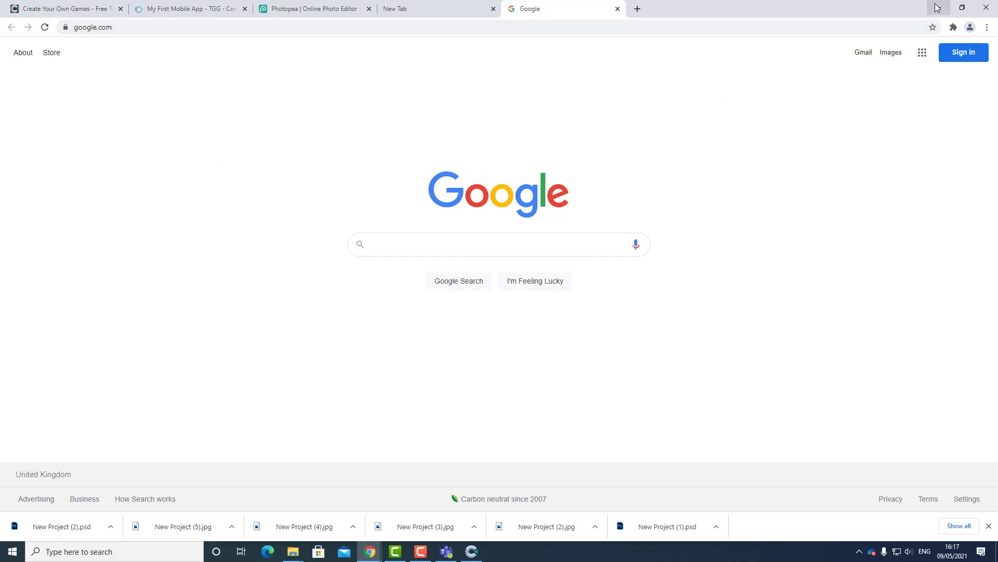
pyautogui.click(188, 11)
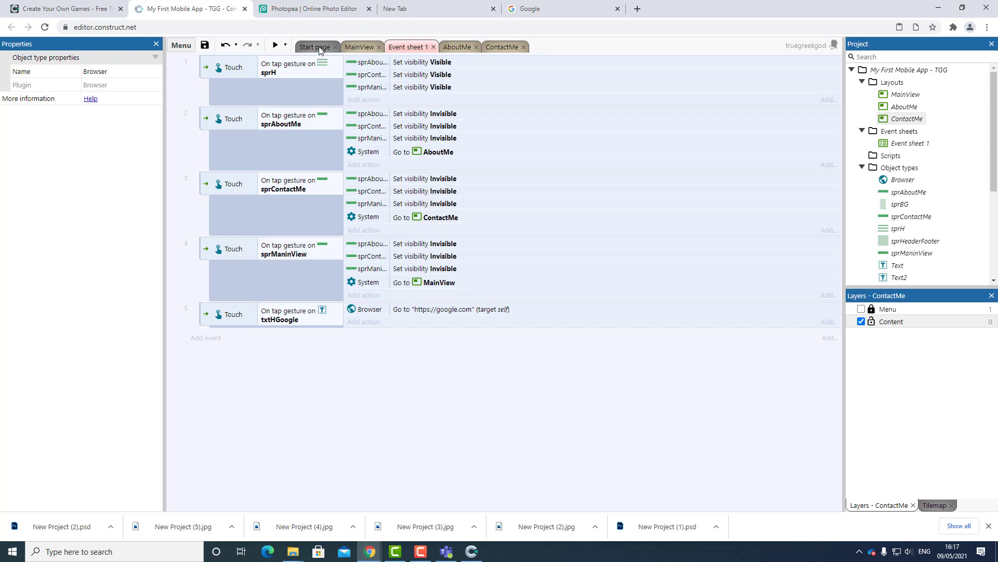
# - Preview the app again, visiting About Me, Main Menu and Contact Me through the menu and testing the Google link
pyautogui.click(276, 46)
pyautogui.click(389, 94)
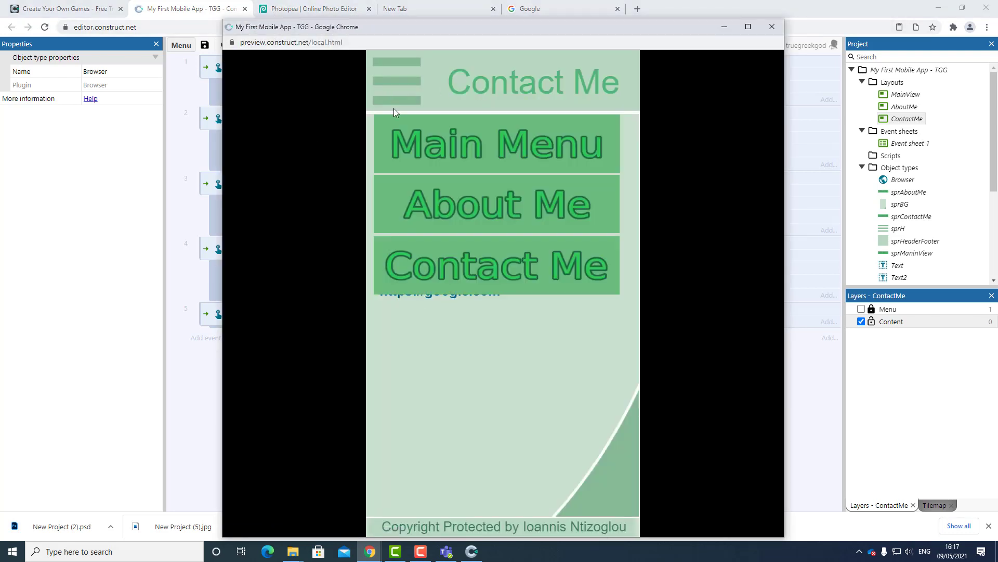
pyautogui.click(454, 207)
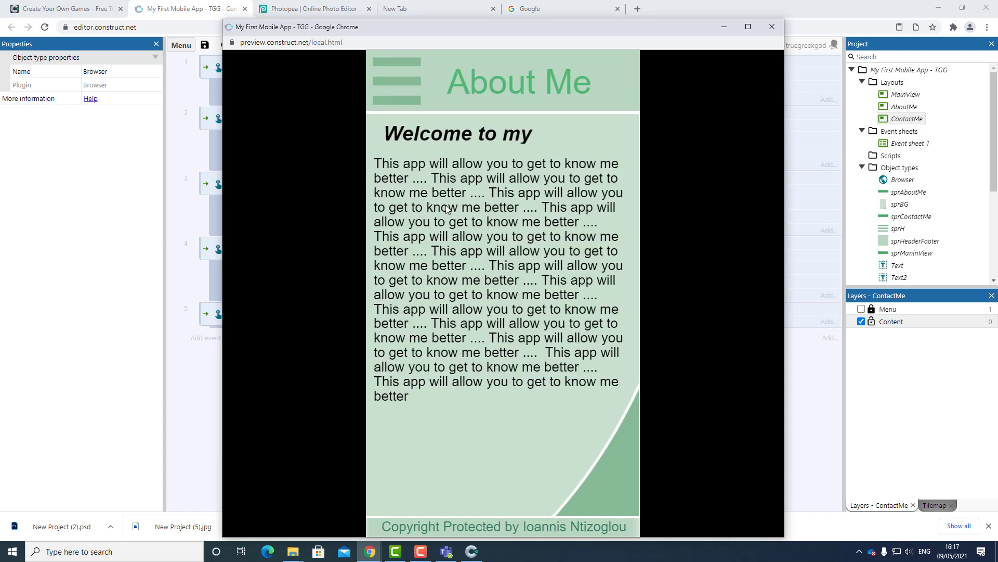
pyautogui.click(399, 91)
pyautogui.click(454, 148)
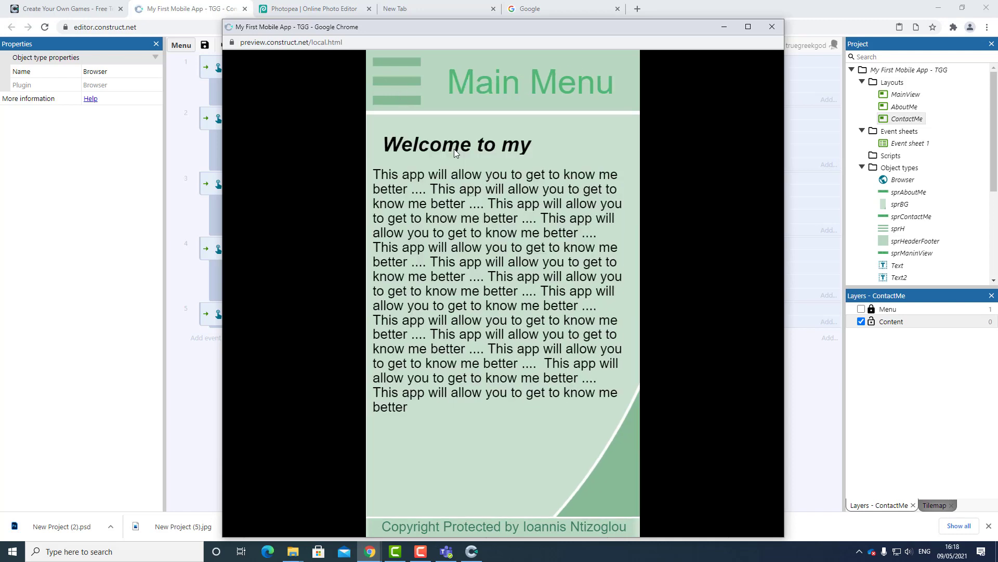
pyautogui.click(391, 86)
pyautogui.click(450, 281)
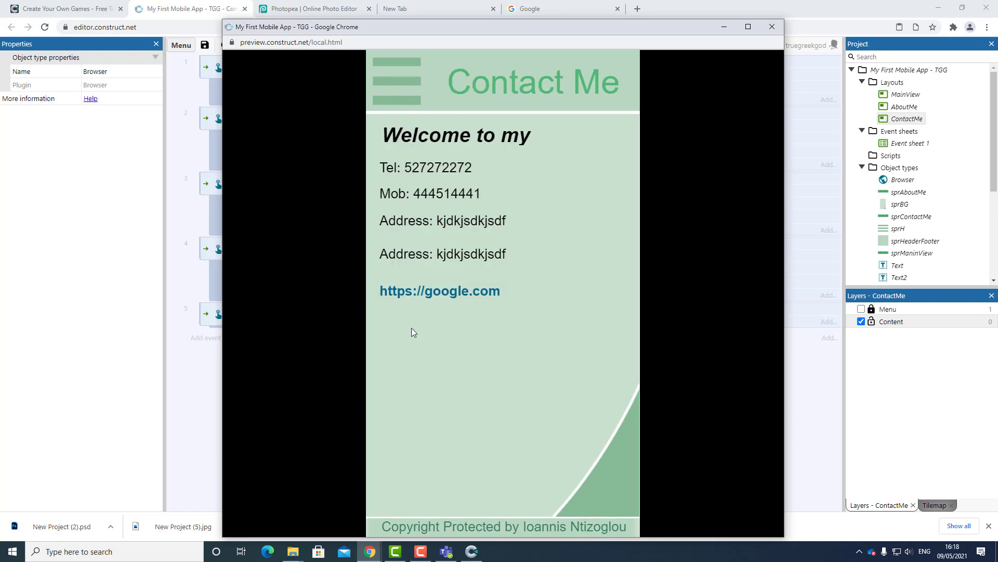
pyautogui.click(438, 292)
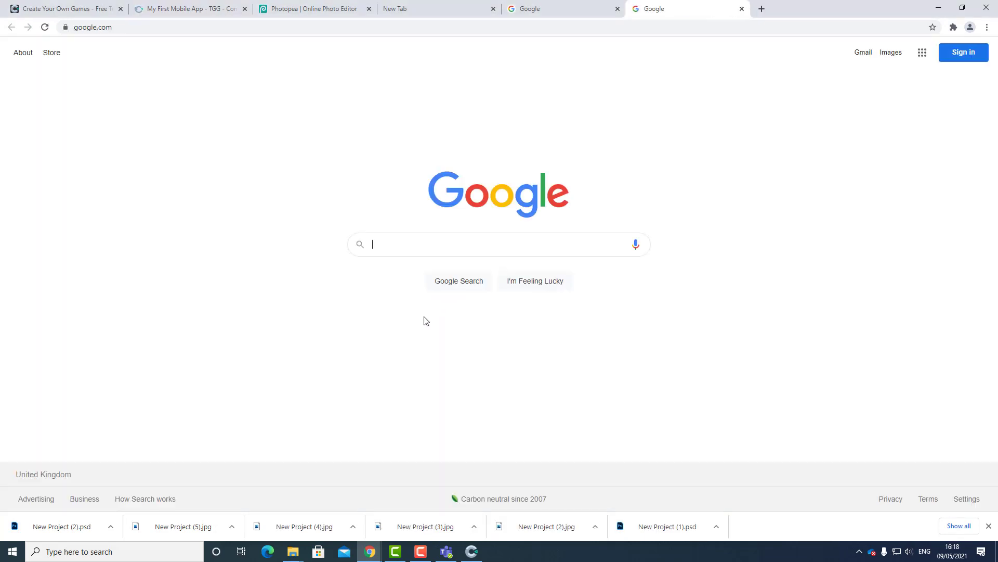
pyautogui.click(946, 10)
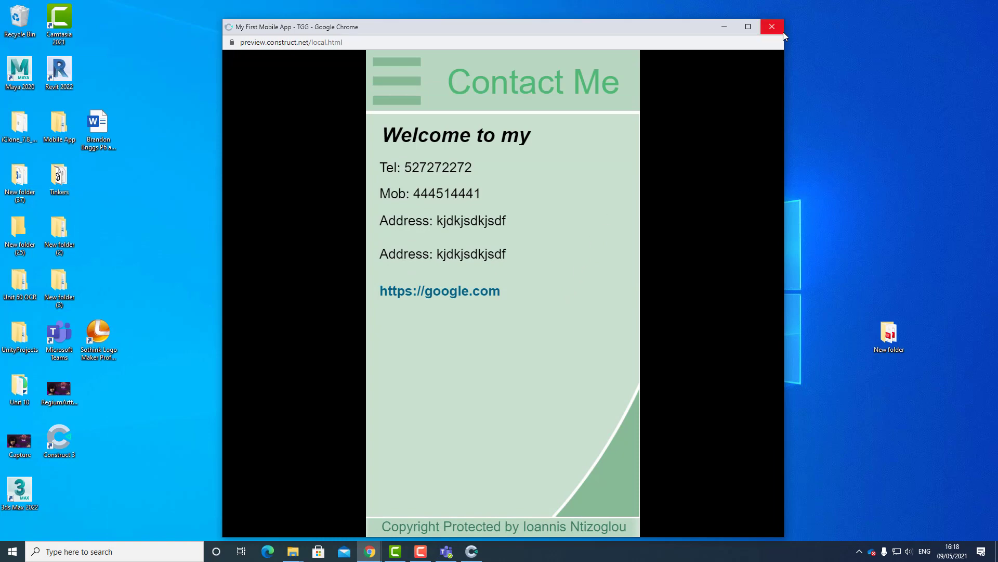
# - Close the app preview and return to the project's event sheet in the Construct 3 editor in Chrome
pyautogui.click(780, 31)
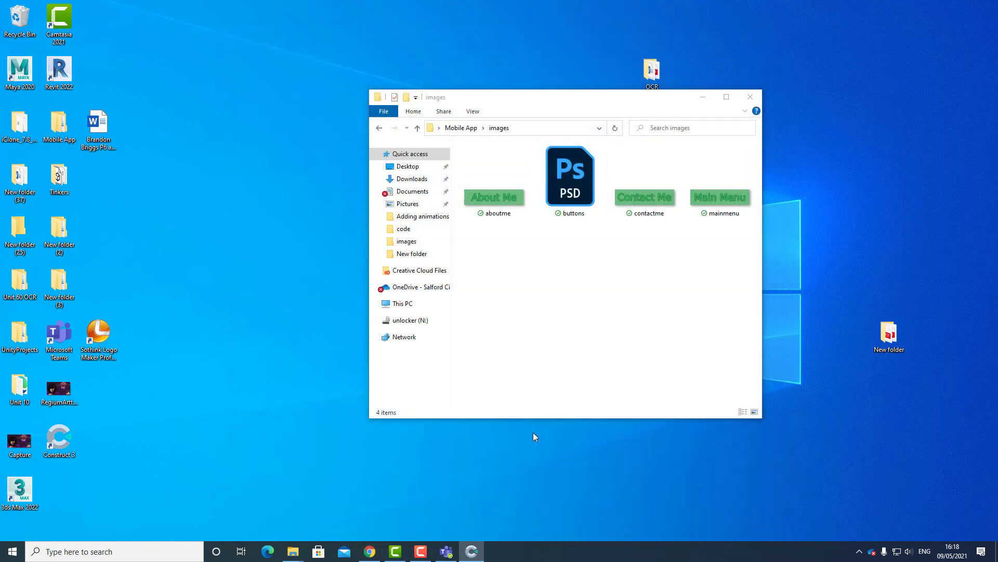
pyautogui.click(370, 551)
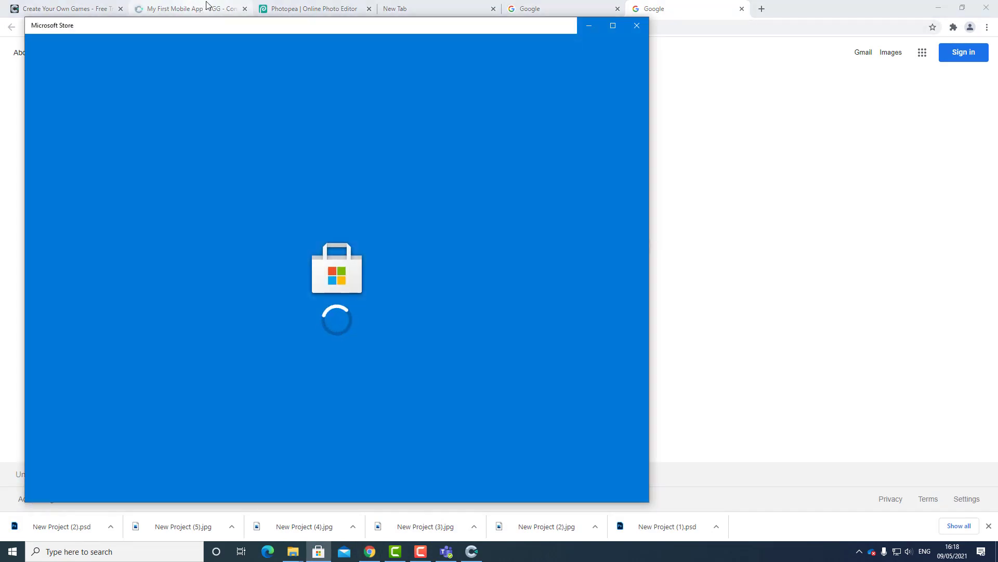
pyautogui.click(206, 7)
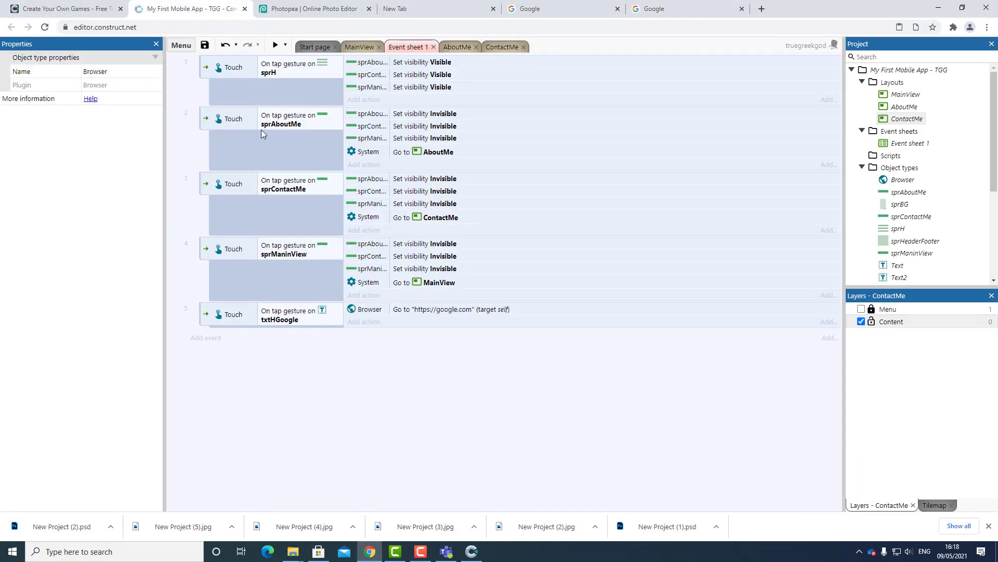
pyautogui.click(181, 45)
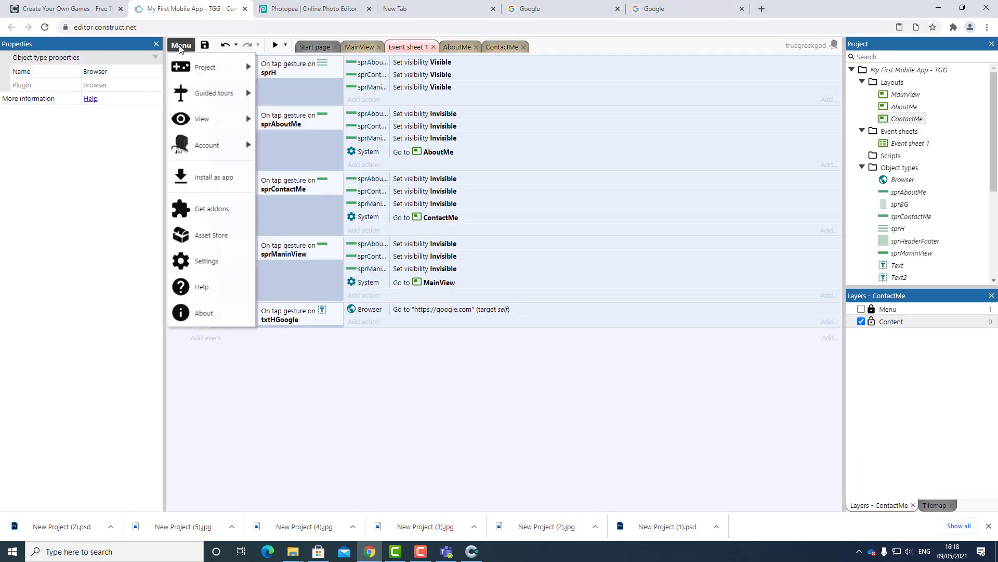
pyautogui.moveTo(209, 70)
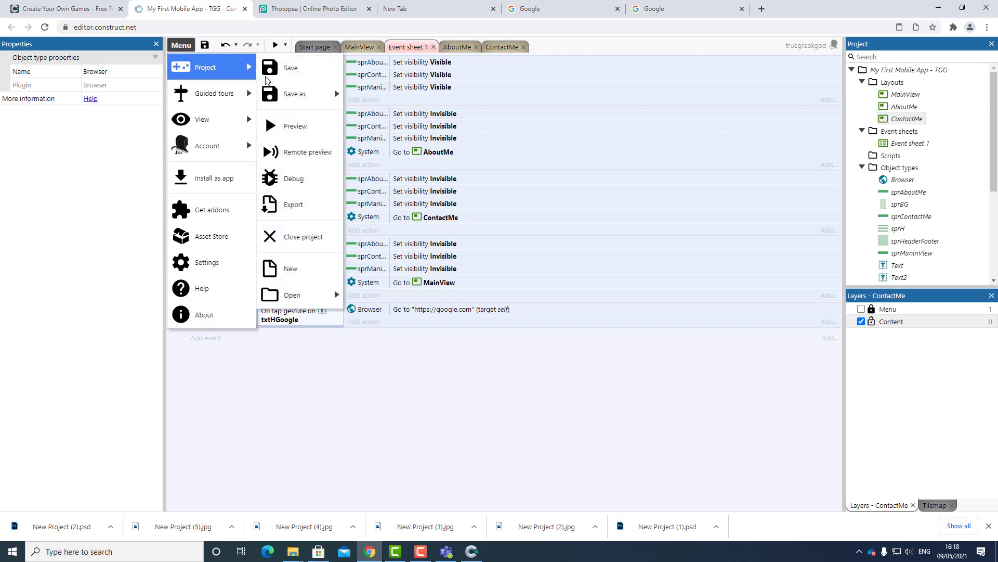
pyautogui.moveTo(307, 91)
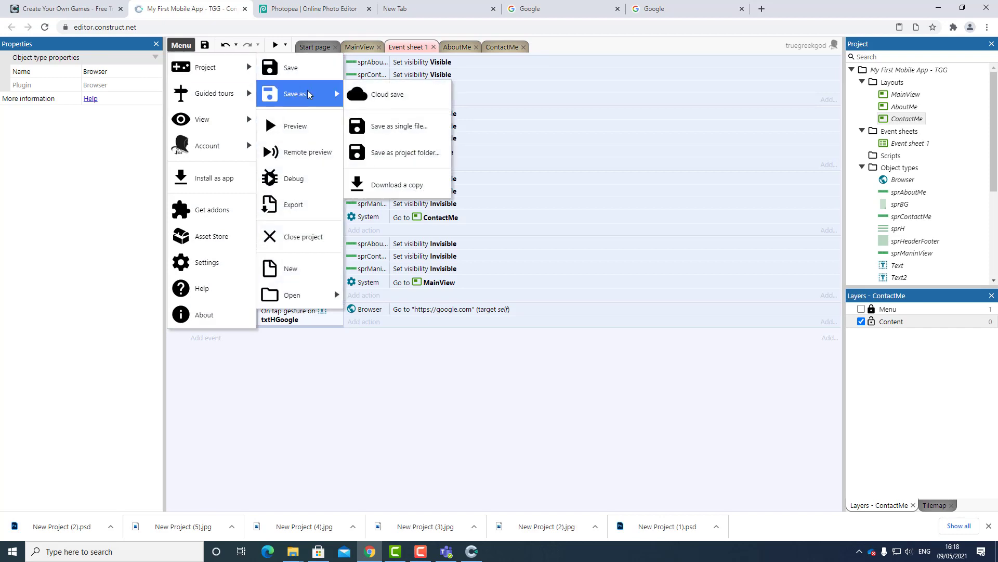
pyautogui.click(388, 98)
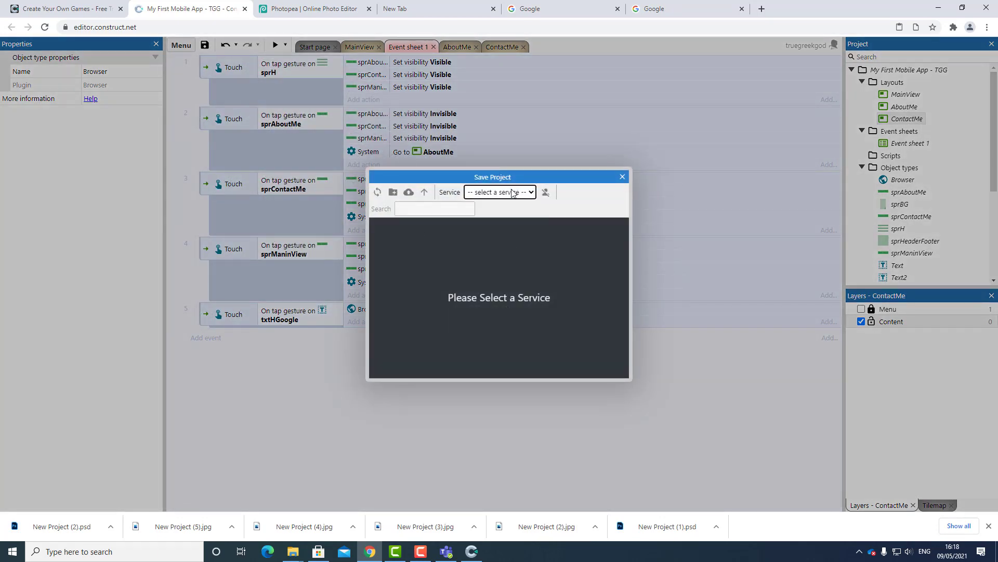
pyautogui.click(512, 193)
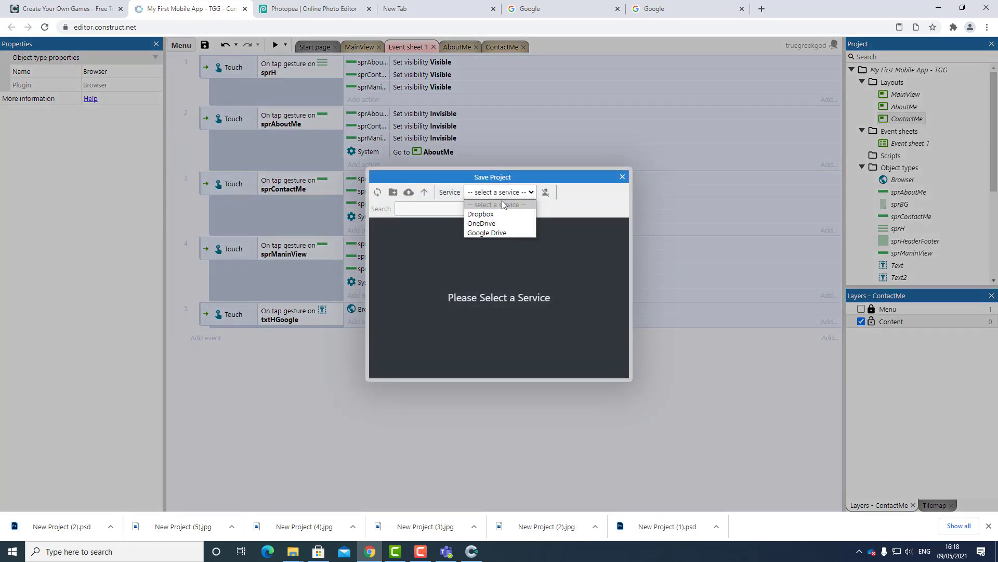
pyautogui.click(489, 225)
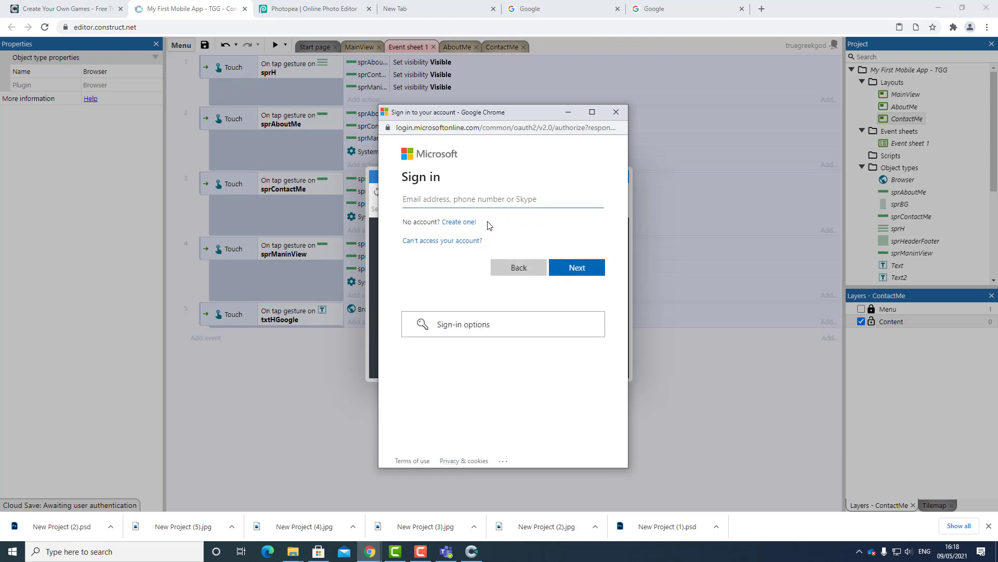
pyautogui.click(616, 112)
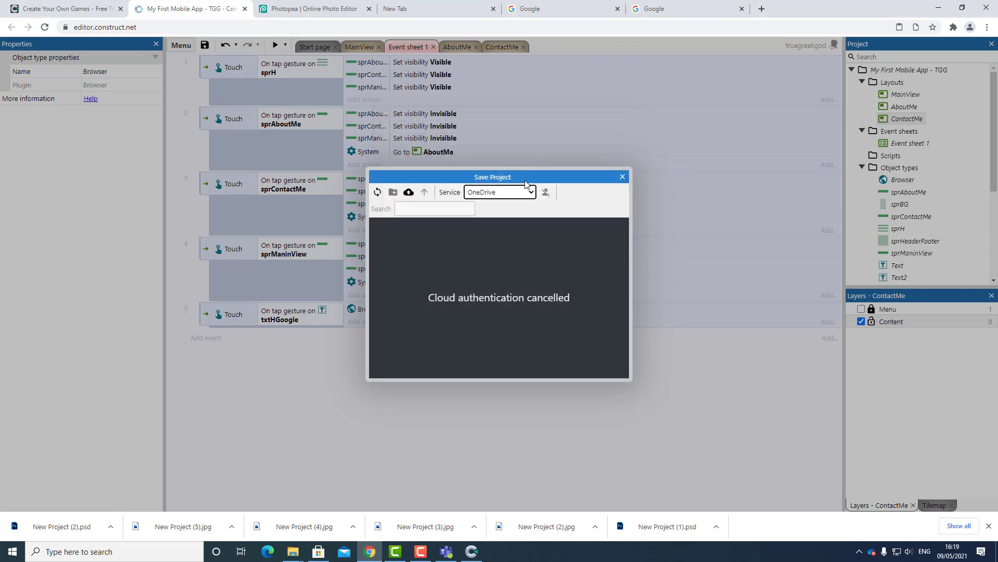
pyautogui.click(499, 196)
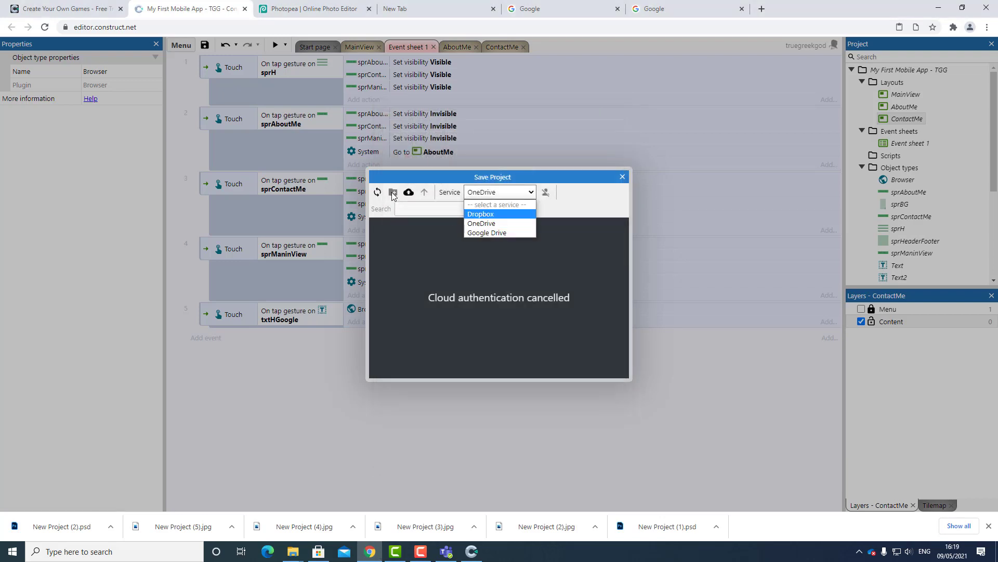
pyautogui.click(623, 177)
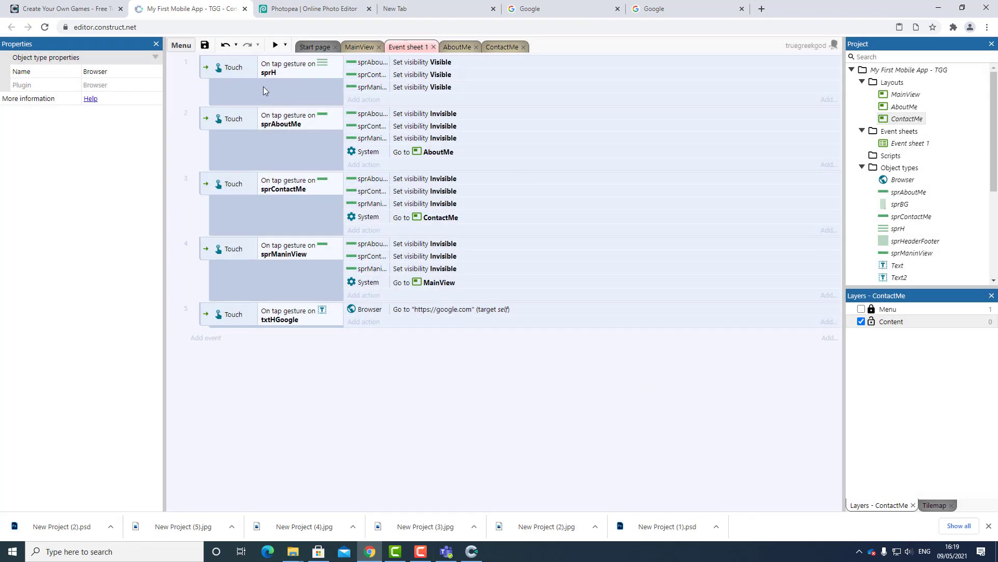
# - Download a copy of the project, leaving the file name empty so the project name is used
pyautogui.click(182, 45)
pyautogui.moveTo(201, 68)
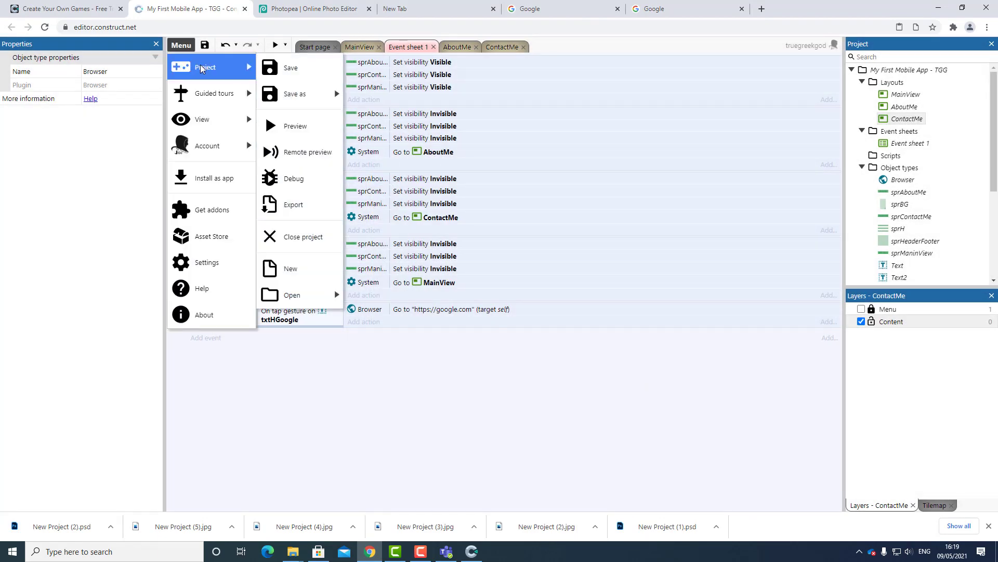
pyautogui.moveTo(318, 101)
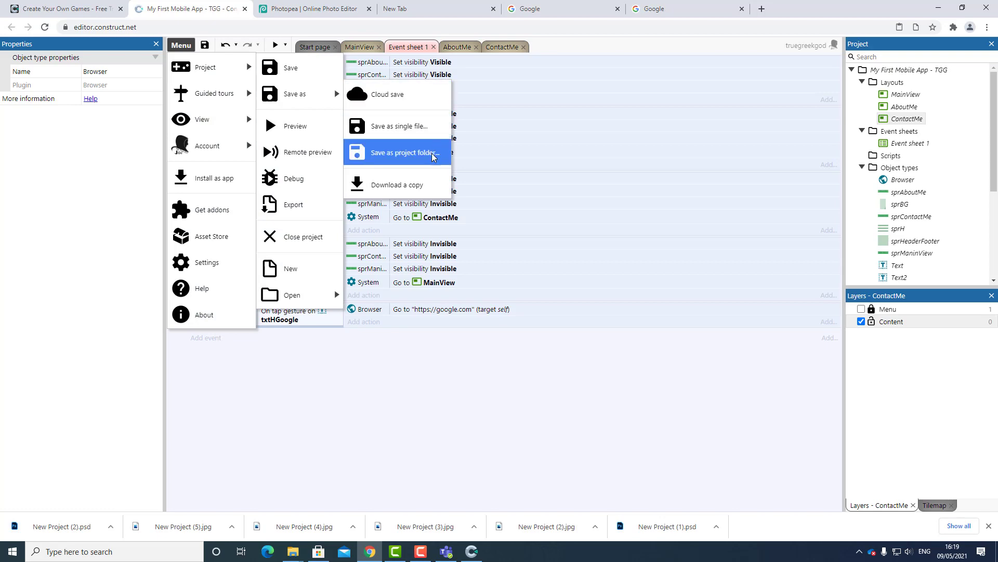
pyautogui.click(395, 186)
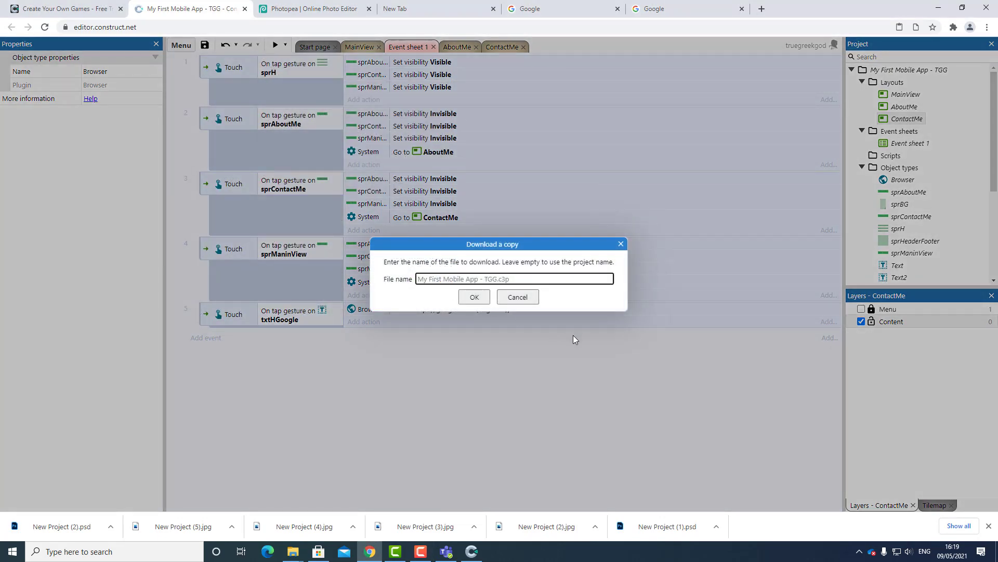
pyautogui.click(476, 301)
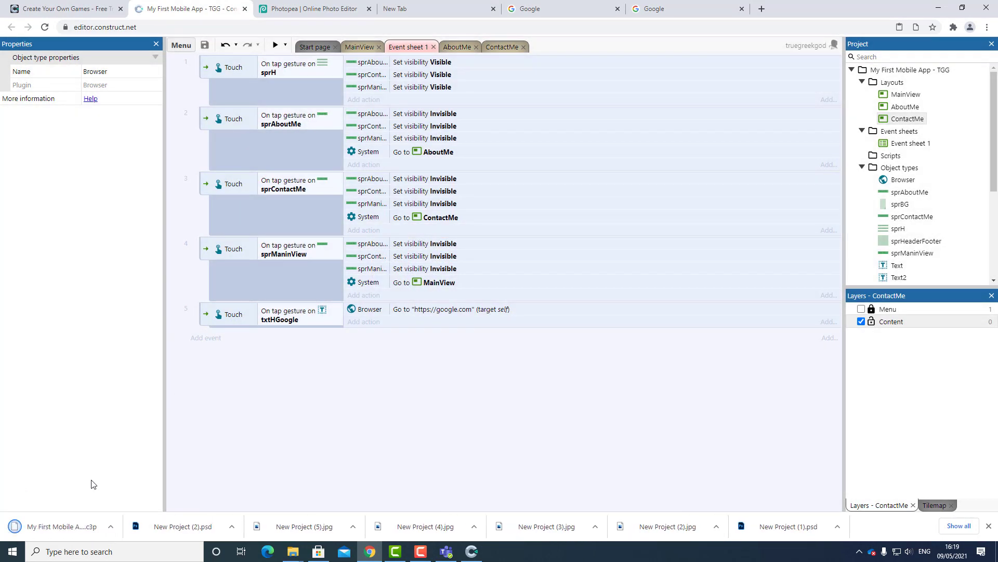
# - Copy the downloaded My First Mobile App - TGG.c3p file into the Mobile App folder in File Explorer
pyautogui.click(112, 526)
pyautogui.click(140, 491)
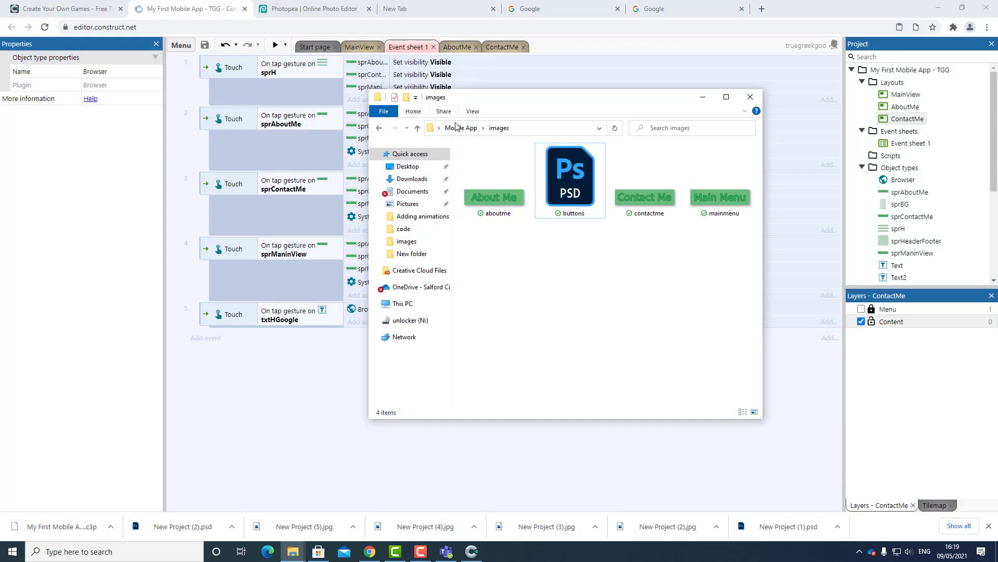
pyautogui.click(460, 128)
pyautogui.rightClick(484, 213)
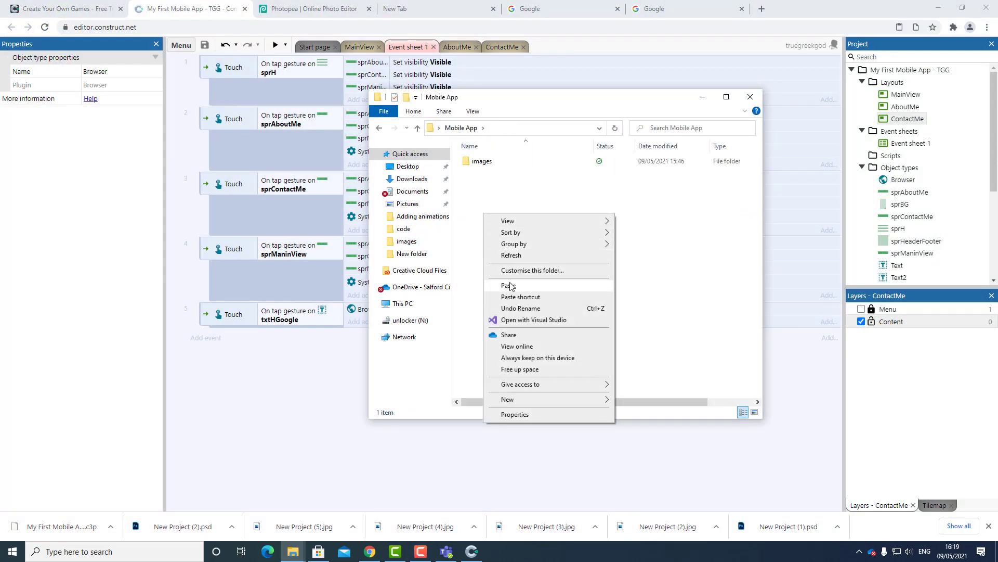
pyautogui.click(508, 285)
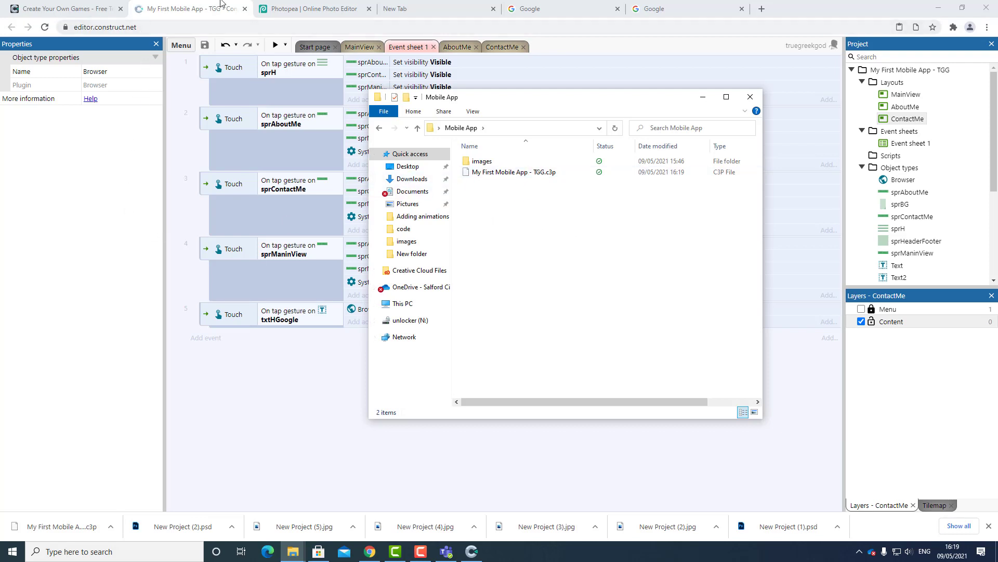
# - Close the project, Photopea, New Tab and Google browser tabs, and relaunch Construct 3 from its website
pyautogui.click(244, 9)
pyautogui.click(244, 8)
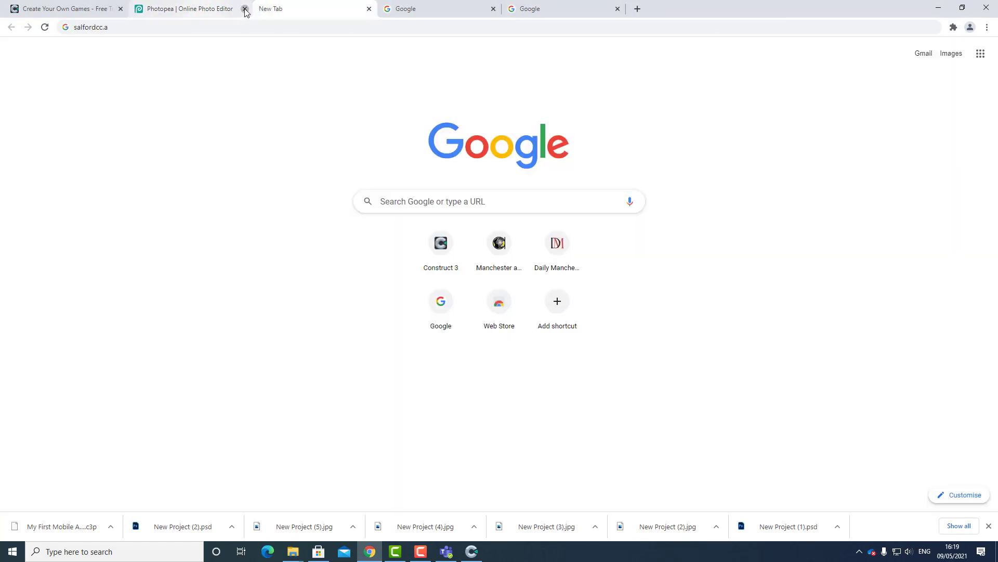
pyautogui.click(245, 9)
pyautogui.click(244, 9)
pyautogui.click(244, 9)
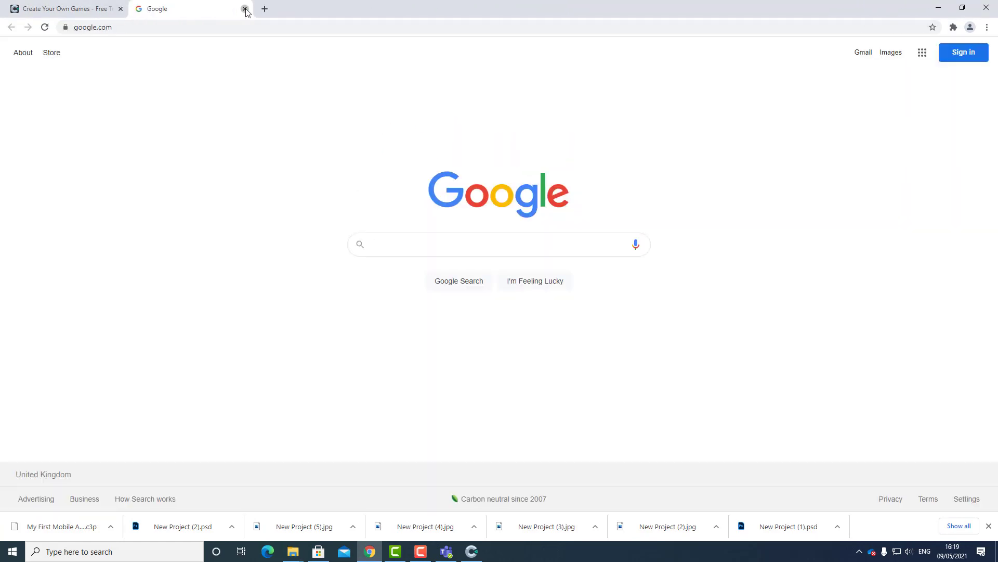
pyautogui.click(244, 9)
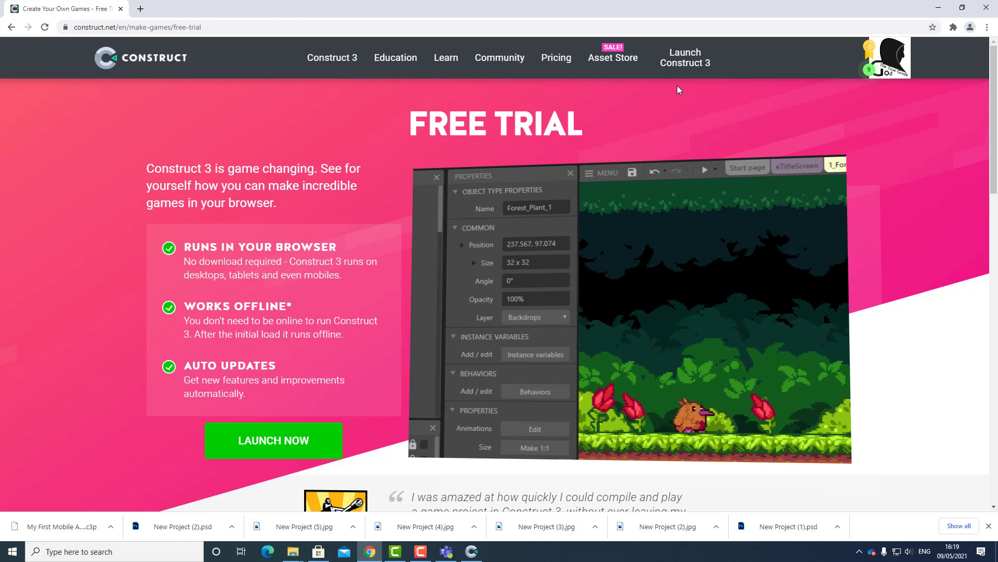
pyautogui.click(685, 59)
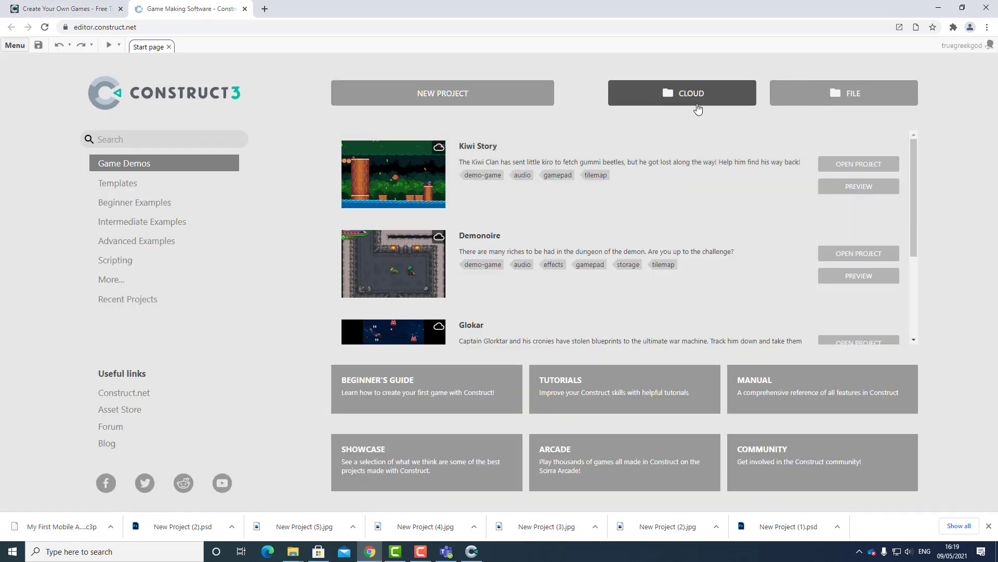
# - Open My First Mobile App - TGG.c3p from the Mobile App folder on the Desktop
pyautogui.click(824, 98)
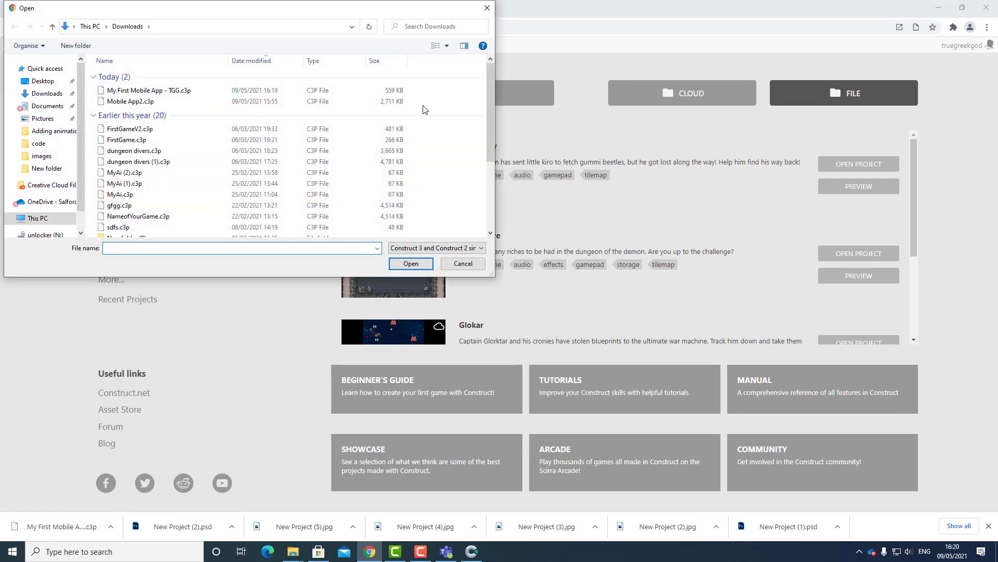
pyautogui.click(42, 81)
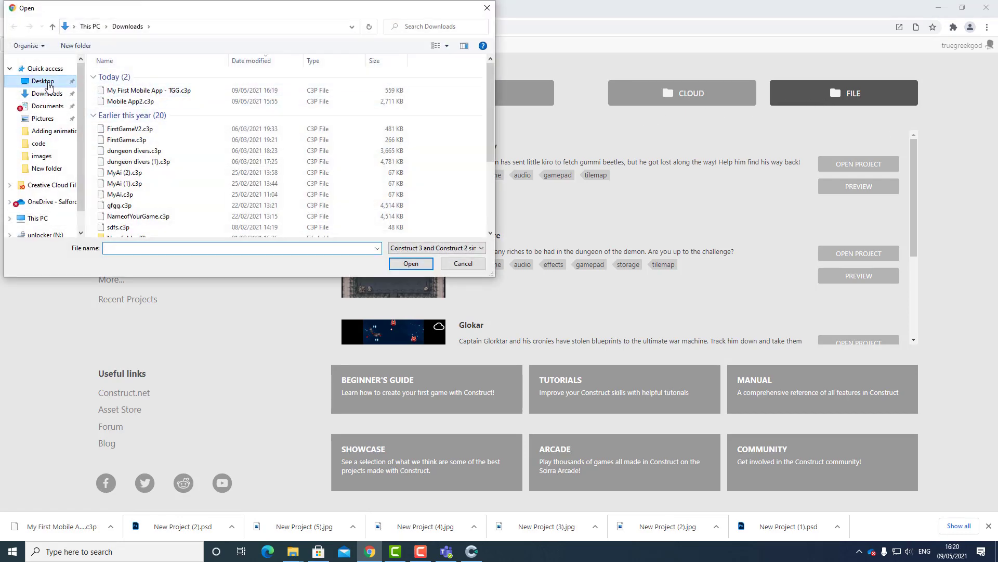
pyautogui.scroll(-2, 143, 158)
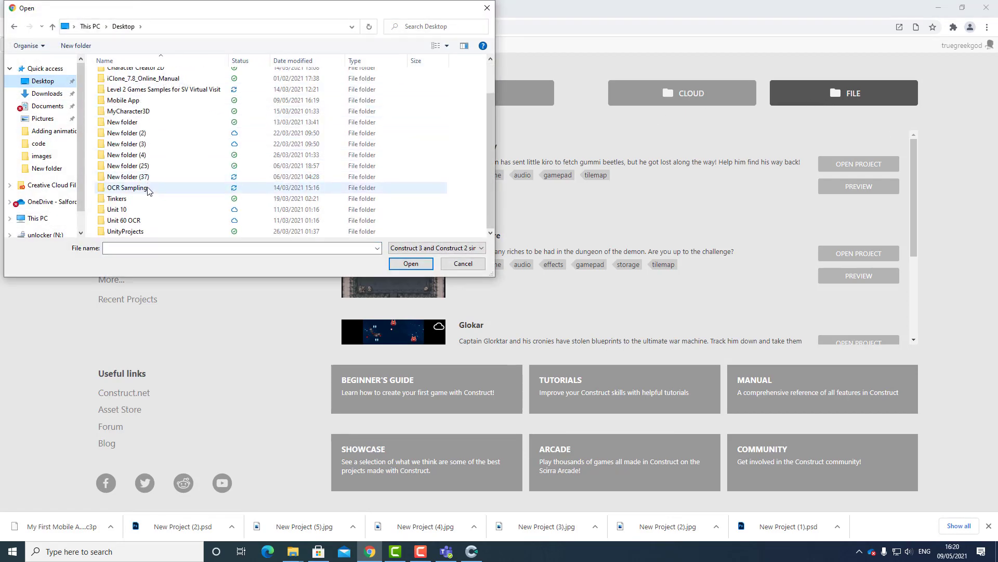
pyautogui.scroll(2, 142, 165)
pyautogui.doubleClick(140, 142)
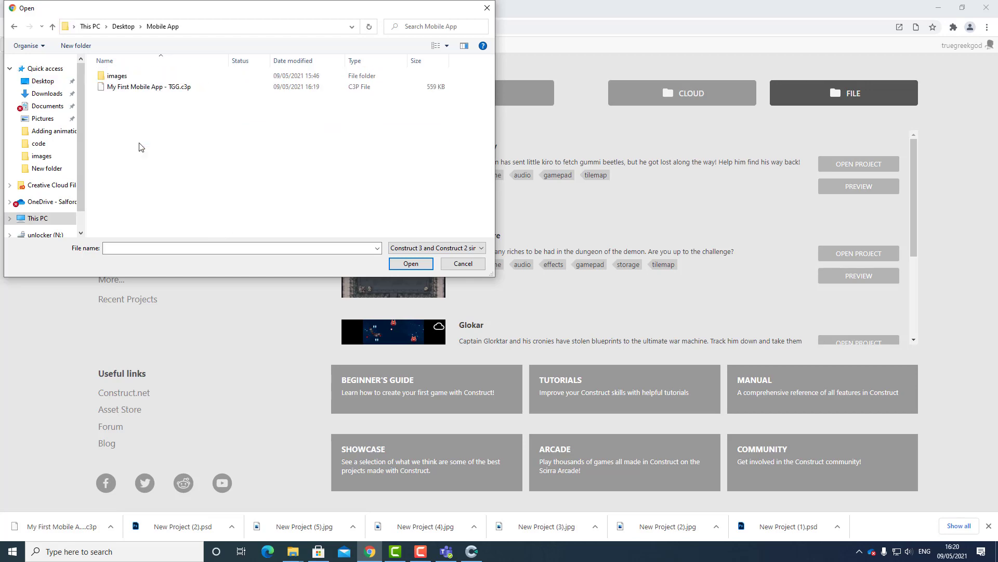
pyautogui.doubleClick(134, 87)
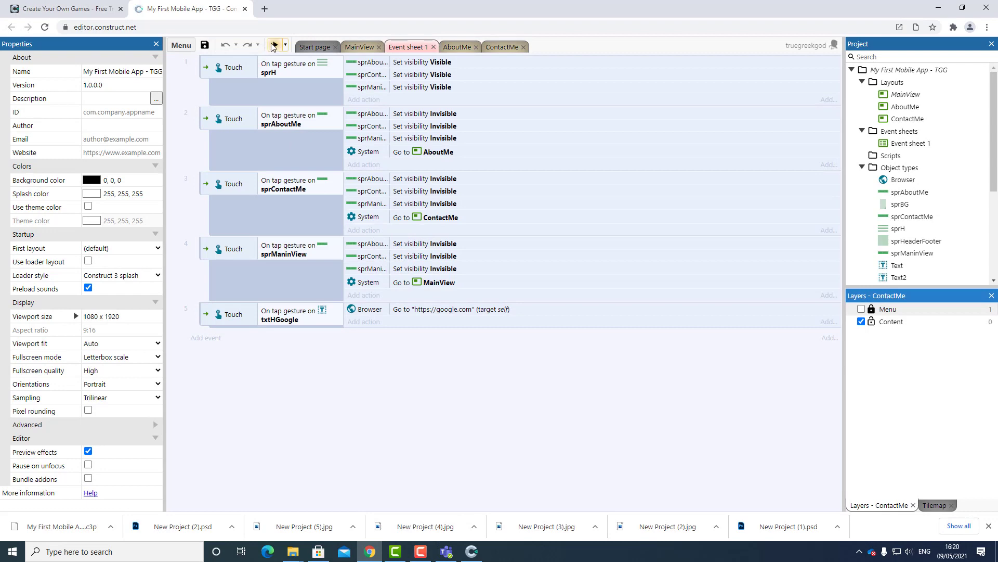
# - Preview the reopened project, go from Contact Me to About Me through the menu, and close the preview
pyautogui.click(275, 46)
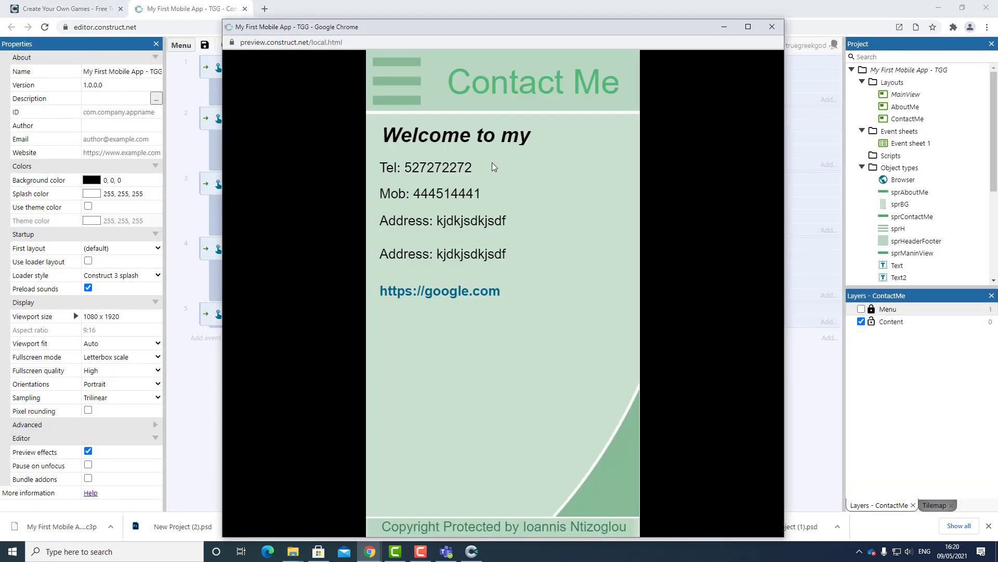
pyautogui.click(391, 104)
pyautogui.click(419, 181)
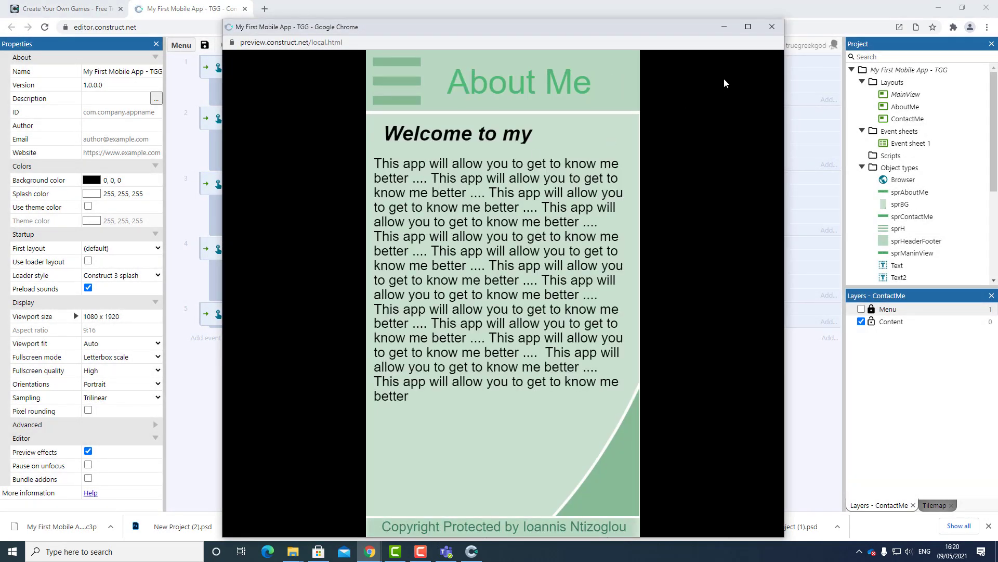
pyautogui.click(772, 26)
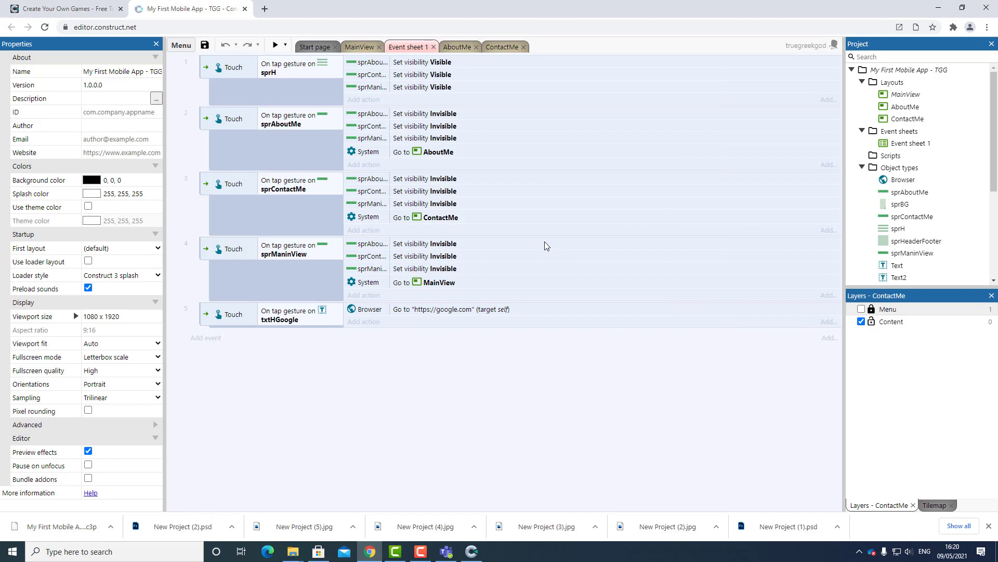